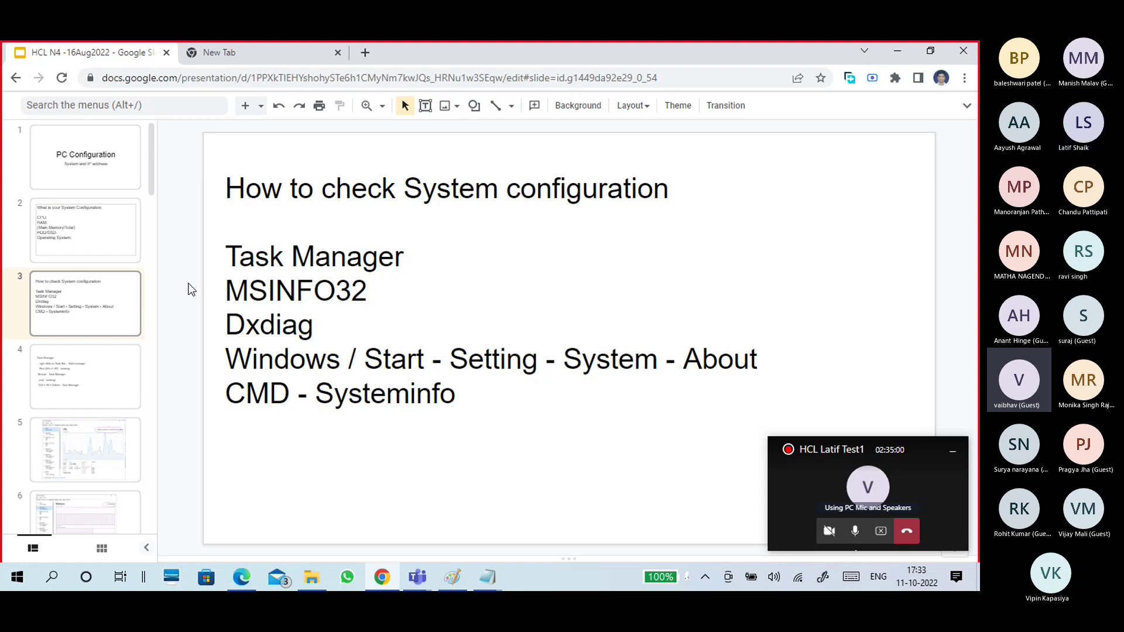
Step: Advance past the Task Manager methods slide to slide 5, the CPU screenshot
{"action": "key", "text": "Down"}
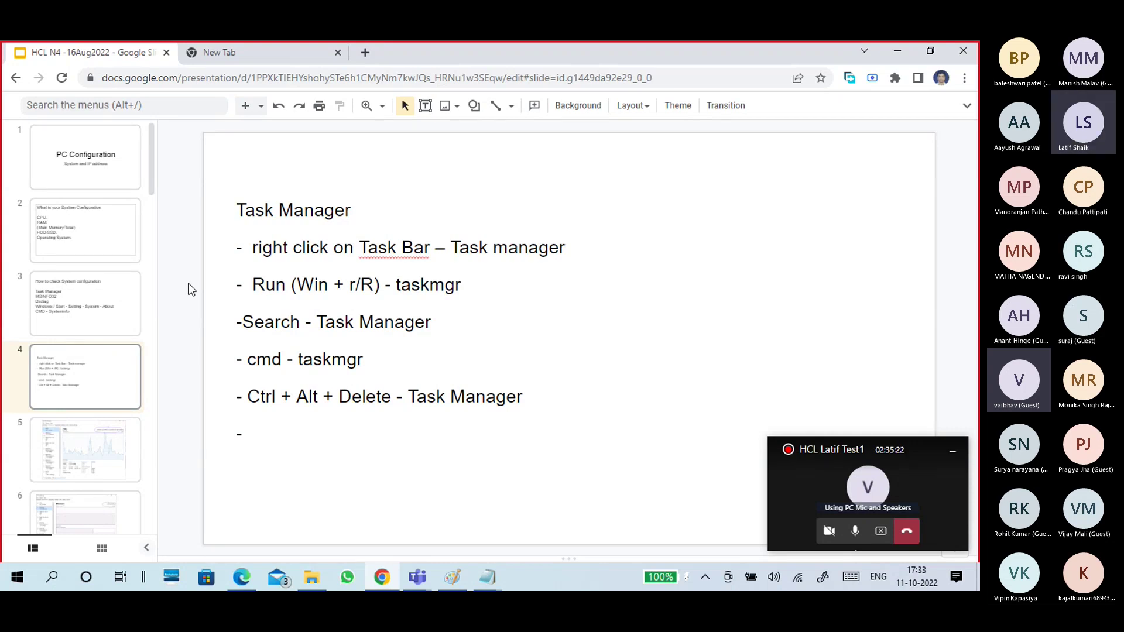
{"action": "key", "text": "Down"}
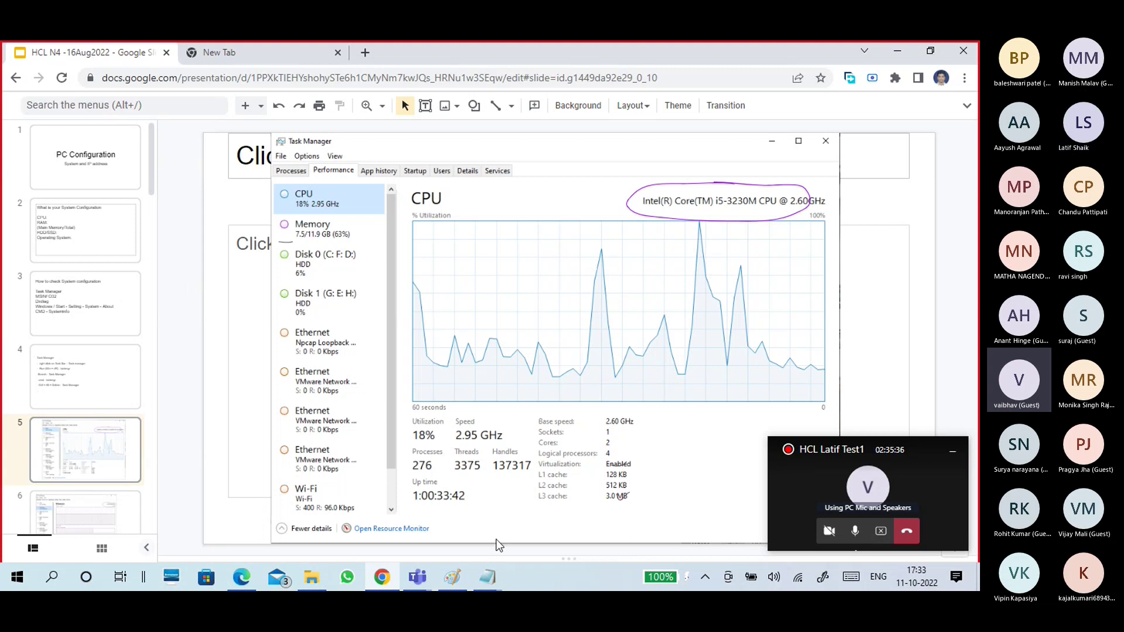
Step: Shrink the pen mark beside Enabled on the CPU slide, then go to slide 6
{"action": "left_click", "coordinate": [619, 465]}
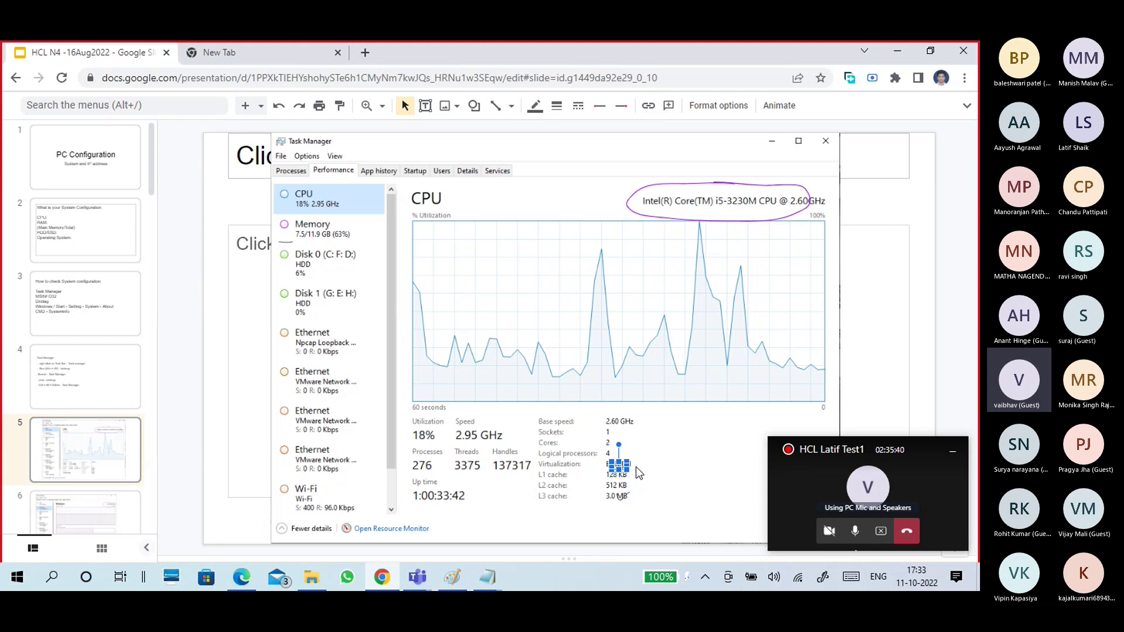
{"action": "left_click_drag", "start_coordinate": [635, 466], "coordinate": [644, 463]}
{"action": "left_click", "coordinate": [644, 489]}
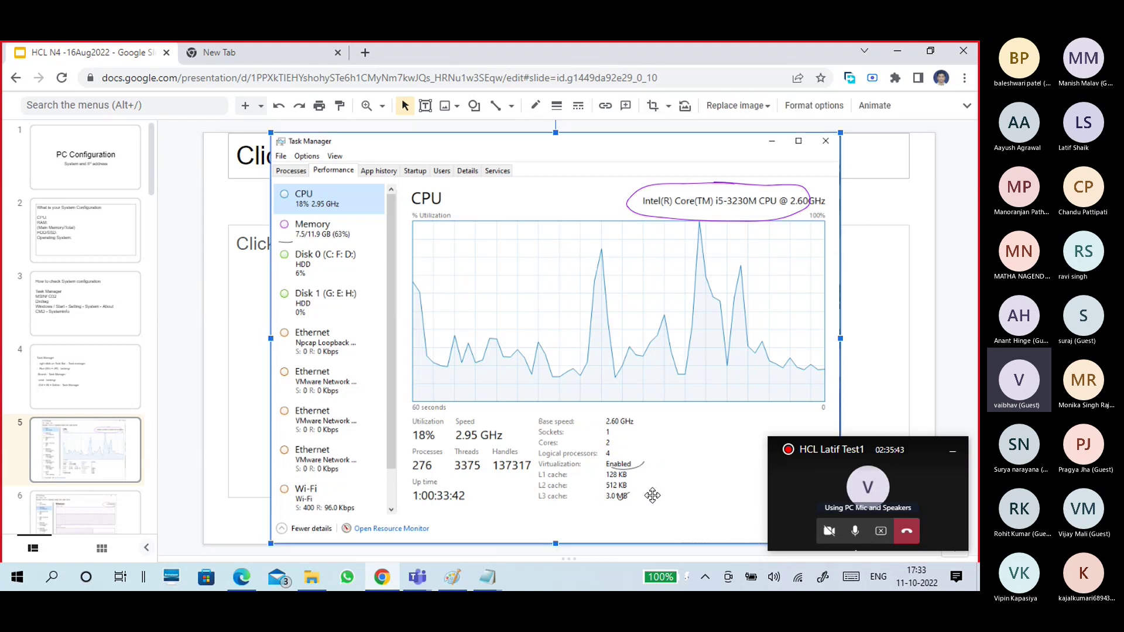
{"action": "left_click", "coordinate": [186, 309]}
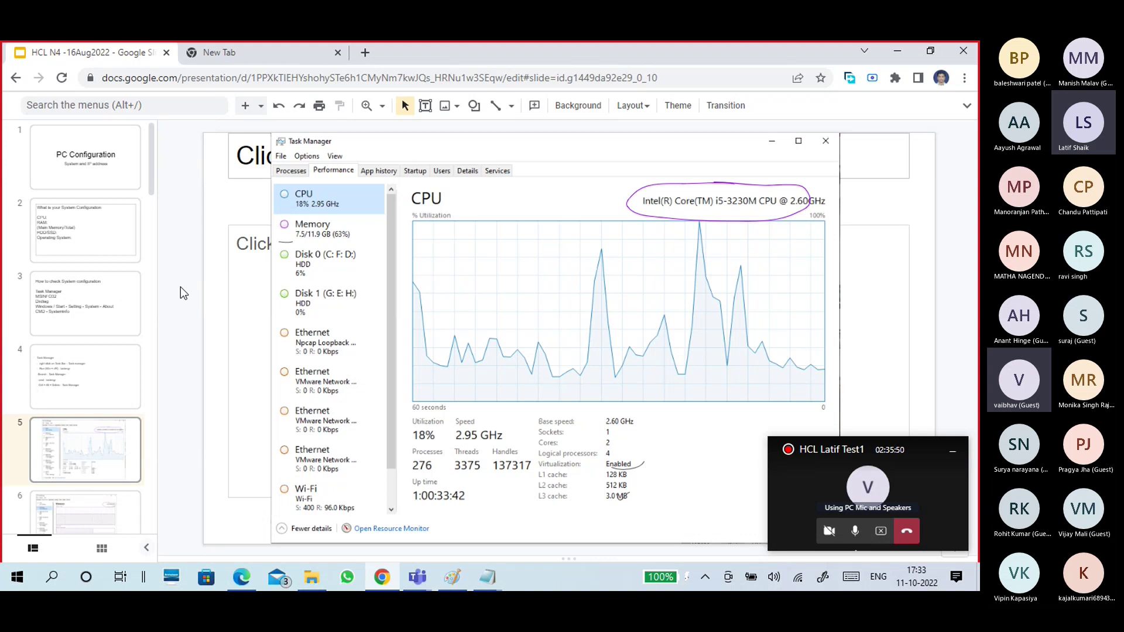
{"action": "key", "text": "Page_Down"}
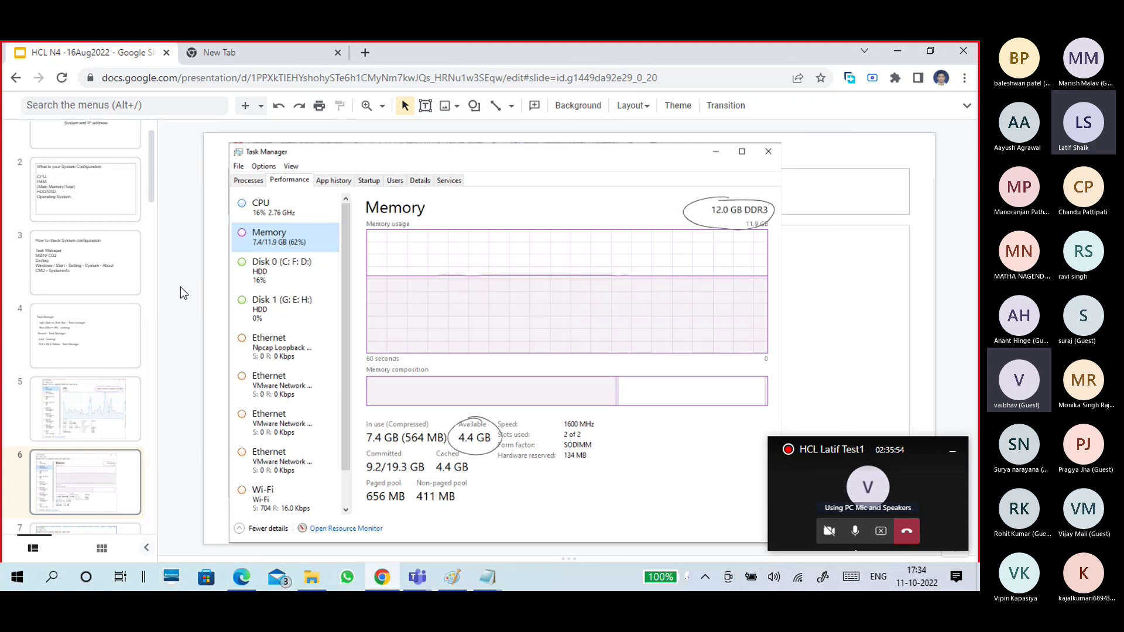
Step: Page from slide 6 past the Disk, Wi-Fi and GPU slides to slide 10, MSINFO32
{"action": "key", "text": "Page_Down"}
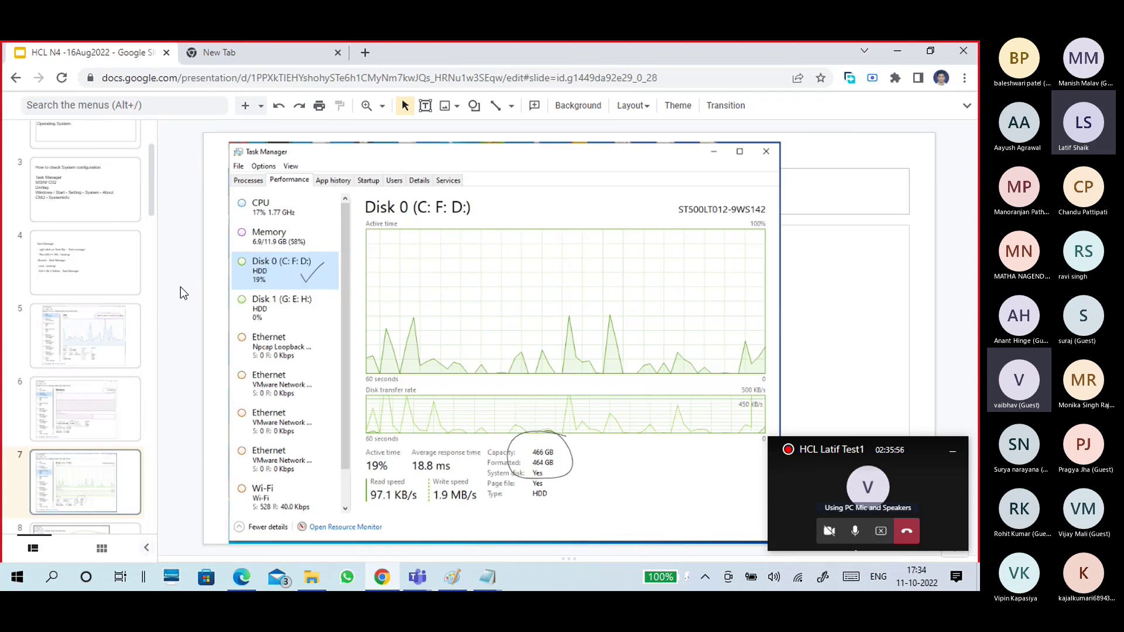
{"action": "key", "text": "Page_Down"}
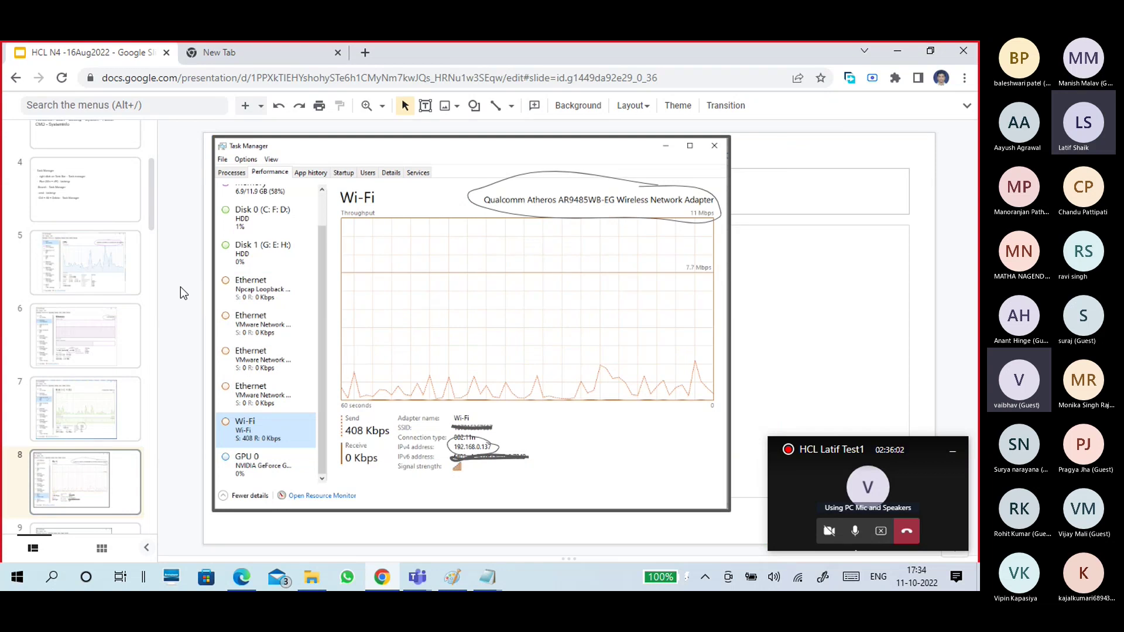
{"action": "key", "text": "Page_Down"}
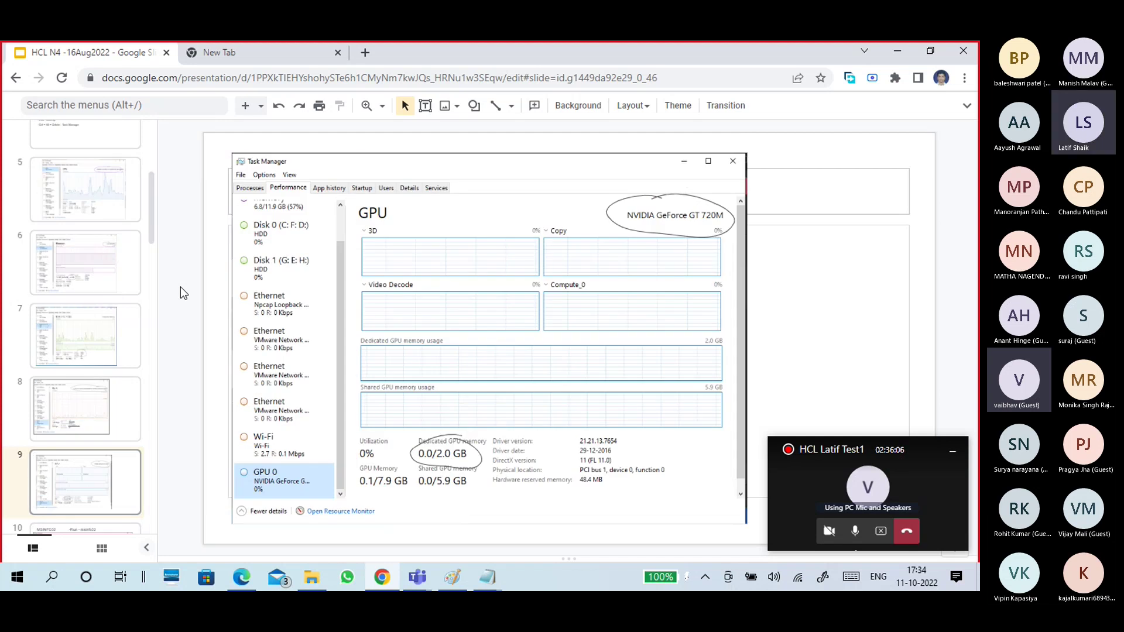
{"action": "key", "text": "Page_Down"}
{"action": "key", "text": "Page_Up"}
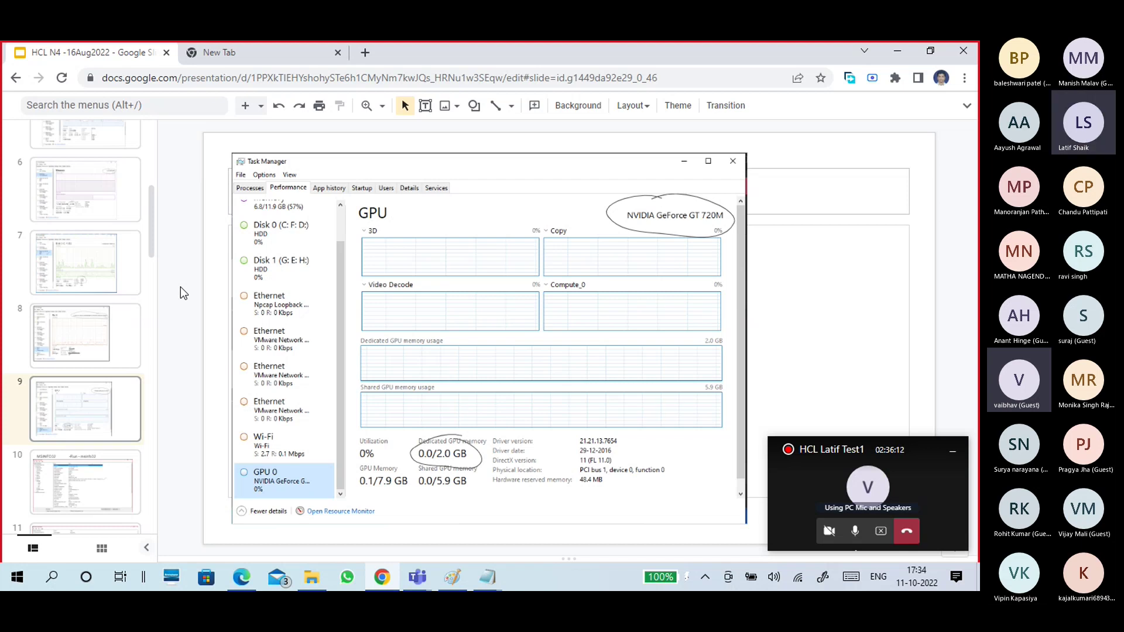
{"action": "key", "text": "Page_Down"}
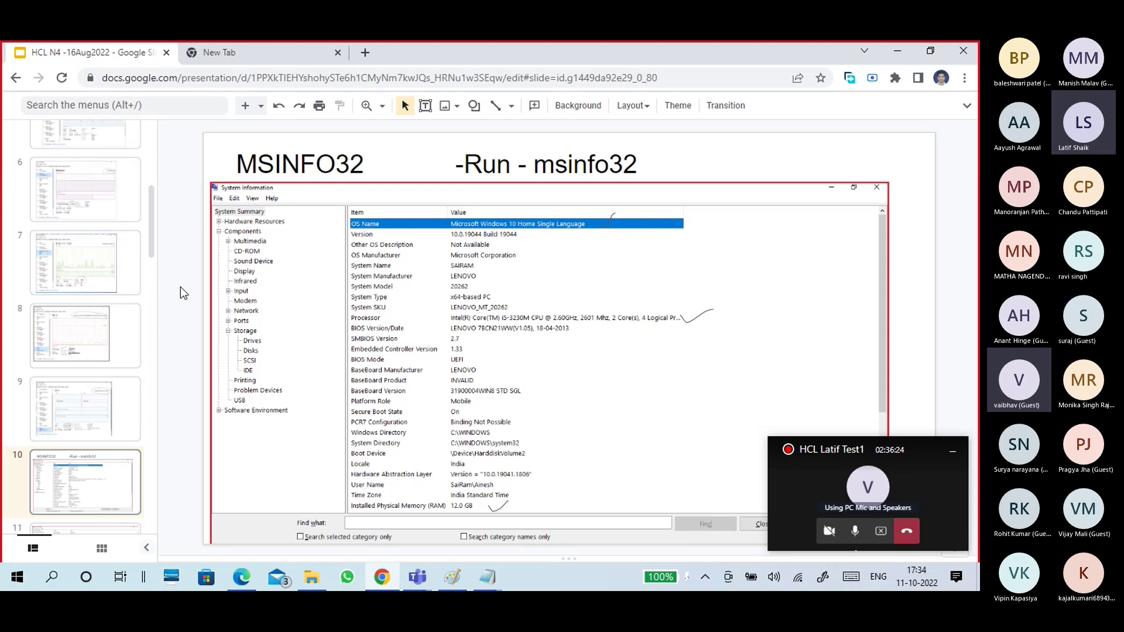
Step: Advance from slide 10 past the disk information slide to slide 12, Dxdiag
{"action": "key", "text": "Down"}
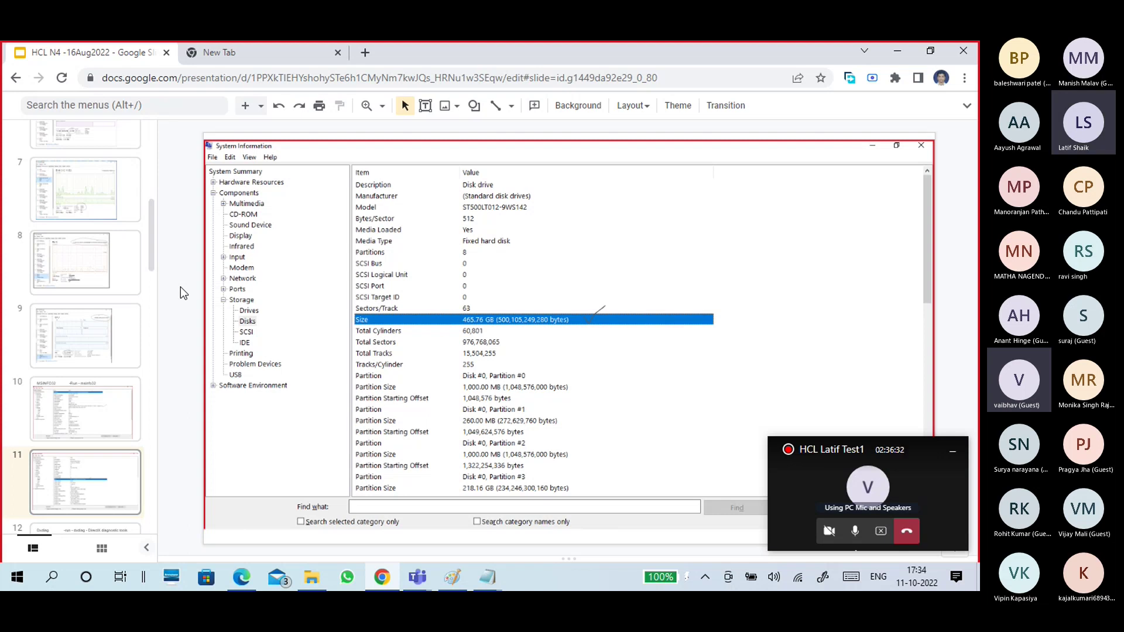
{"action": "key", "text": "Down"}
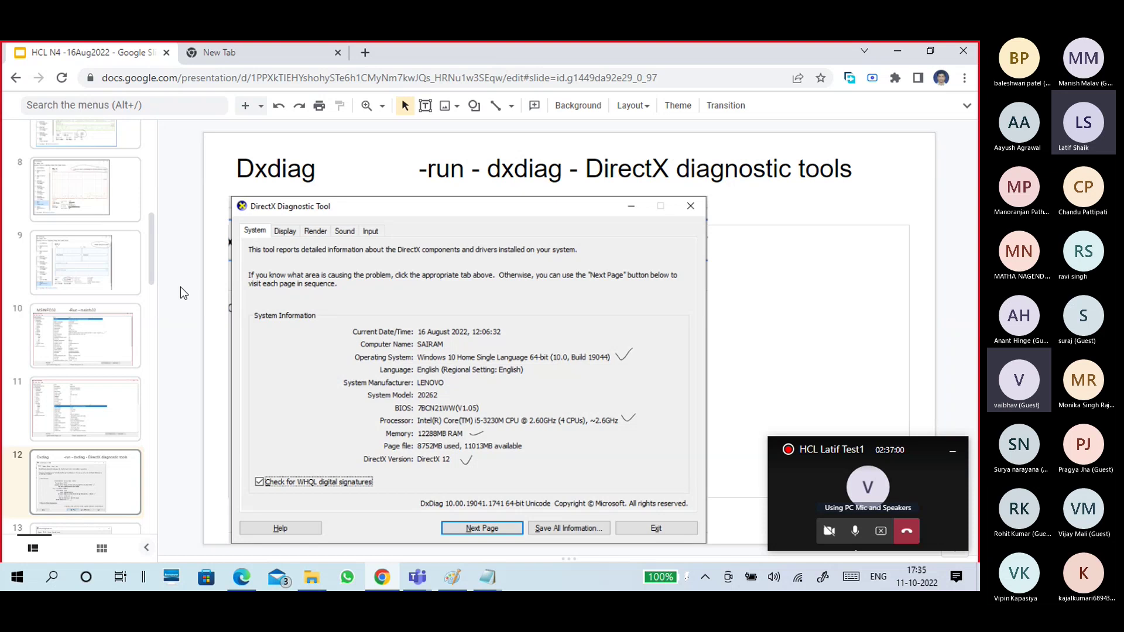
Step: Advance from slide 12 past the DirectX Display slide to slide 14, Windows About
{"action": "key", "text": "Down"}
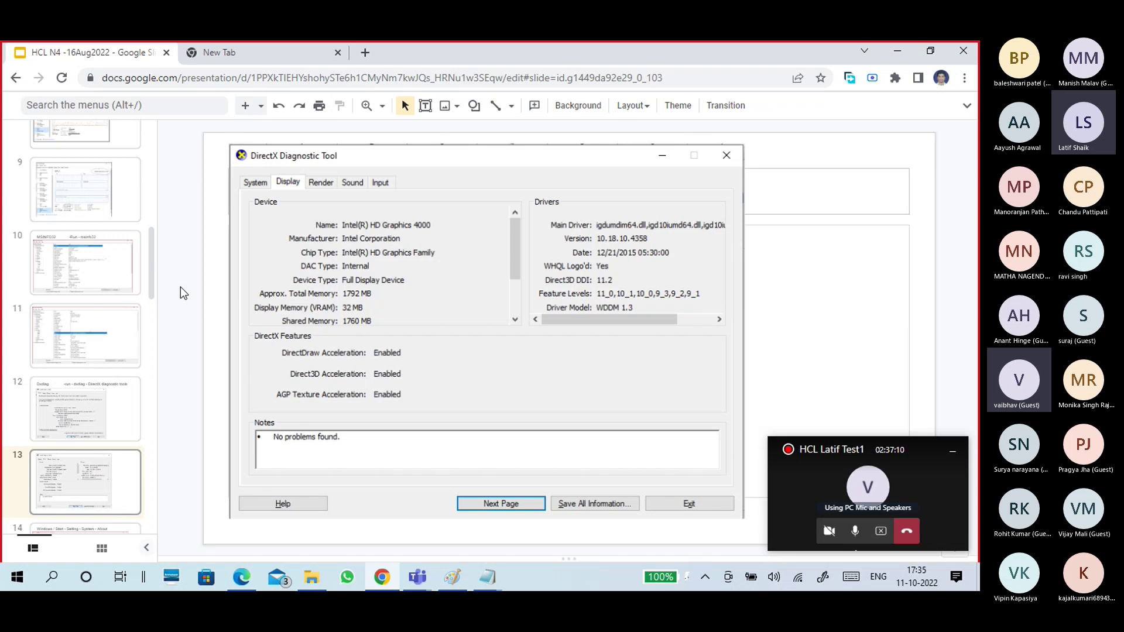
{"action": "key", "text": "Down"}
{"action": "key", "text": "Up"}
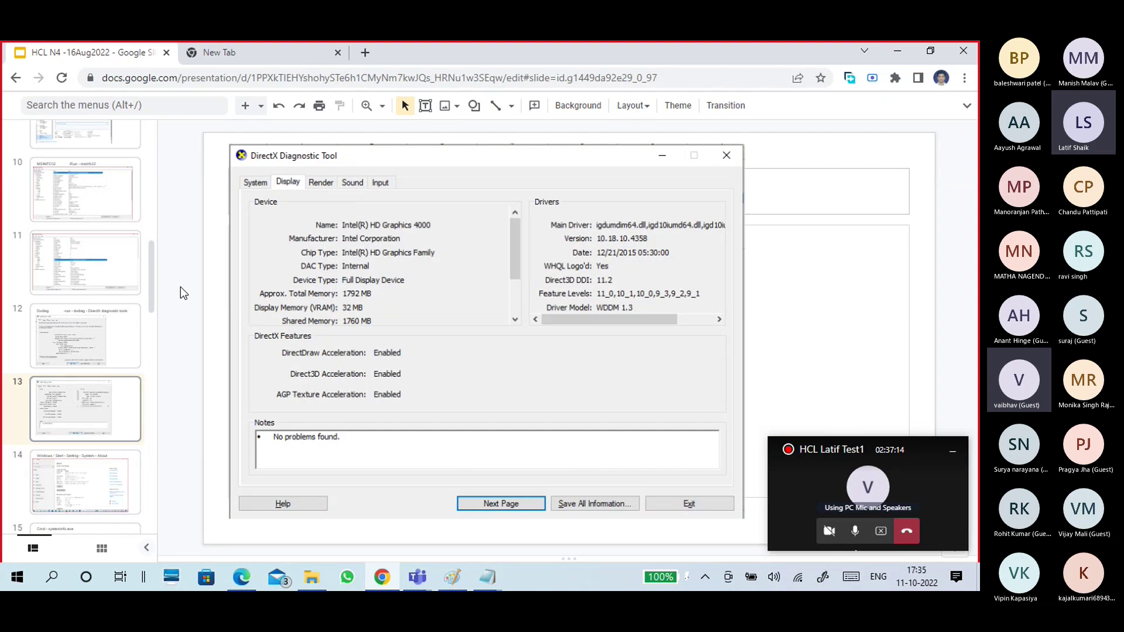
{"action": "key", "text": "Down"}
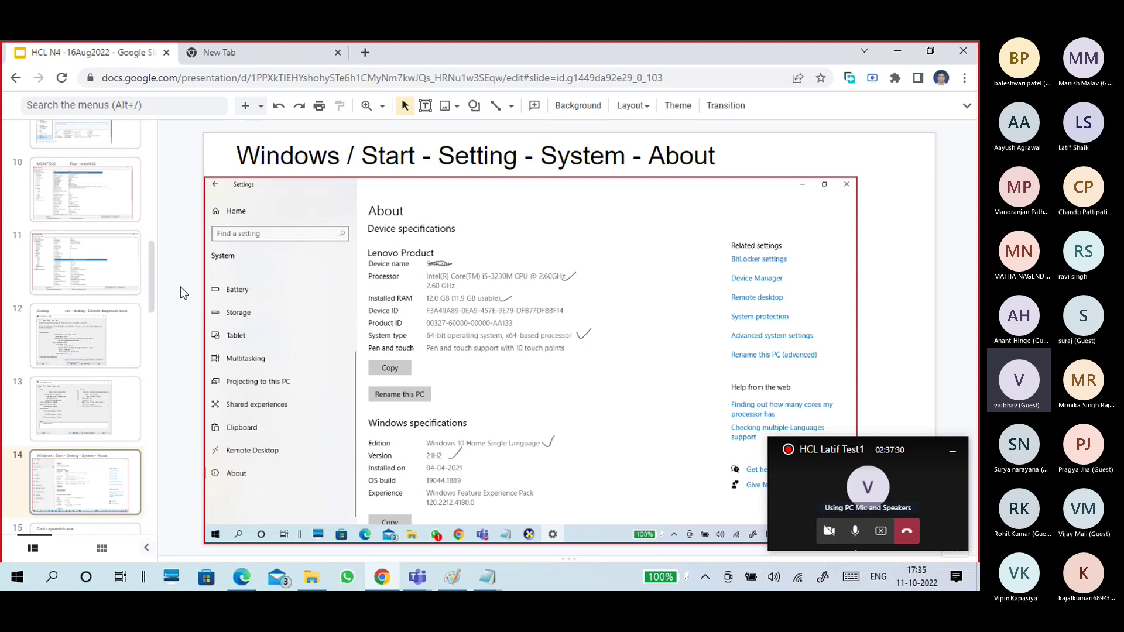
Step: Advance past the systeminfo and My System Configuration slides to slide 17, Windows 10 Editions
{"action": "key", "text": "Down"}
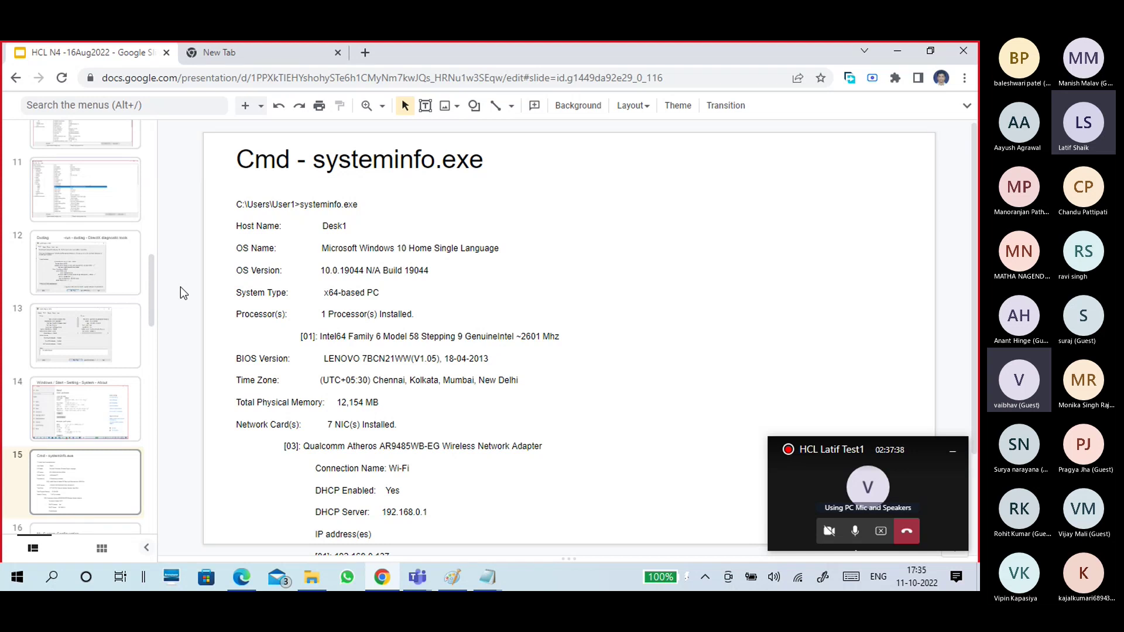
{"action": "key", "text": "Down"}
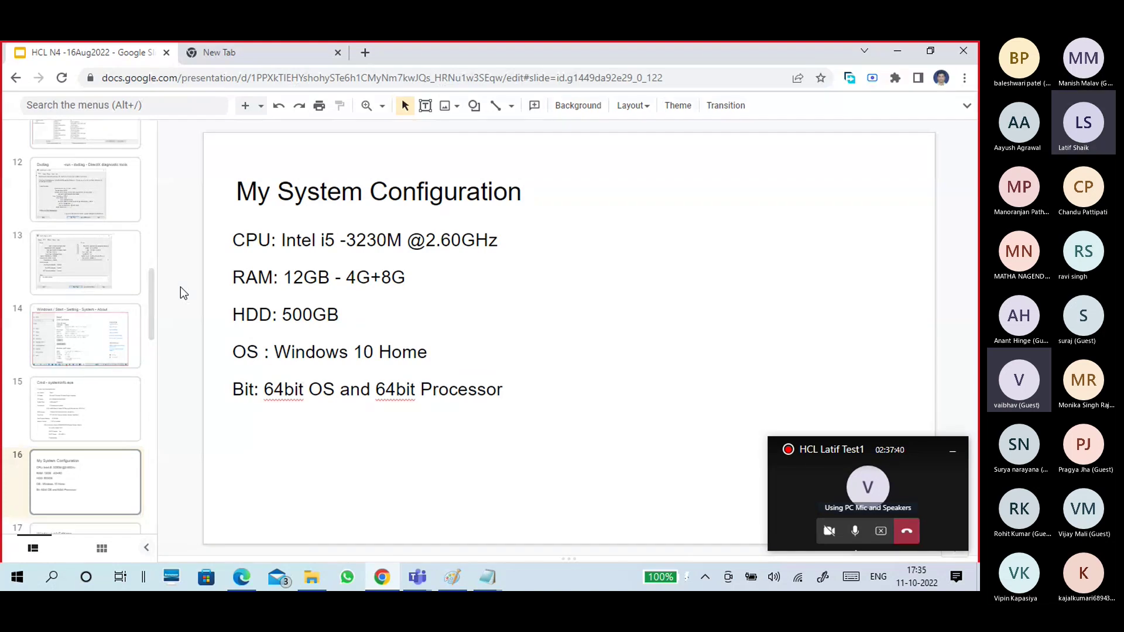
{"action": "key", "text": "Up"}
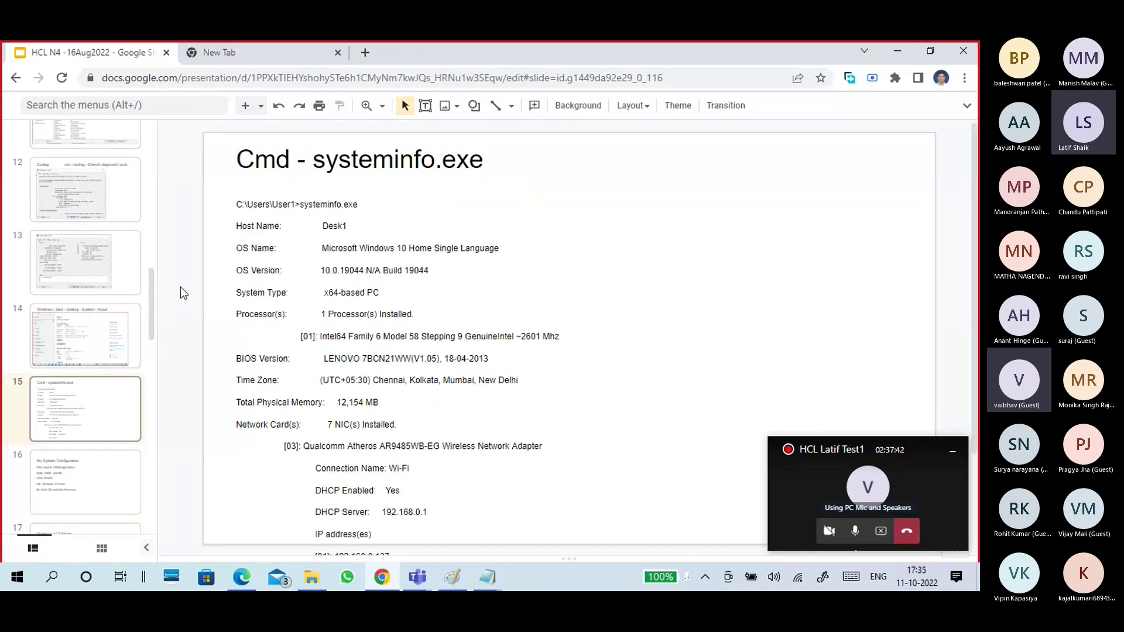
{"action": "key", "text": "Down"}
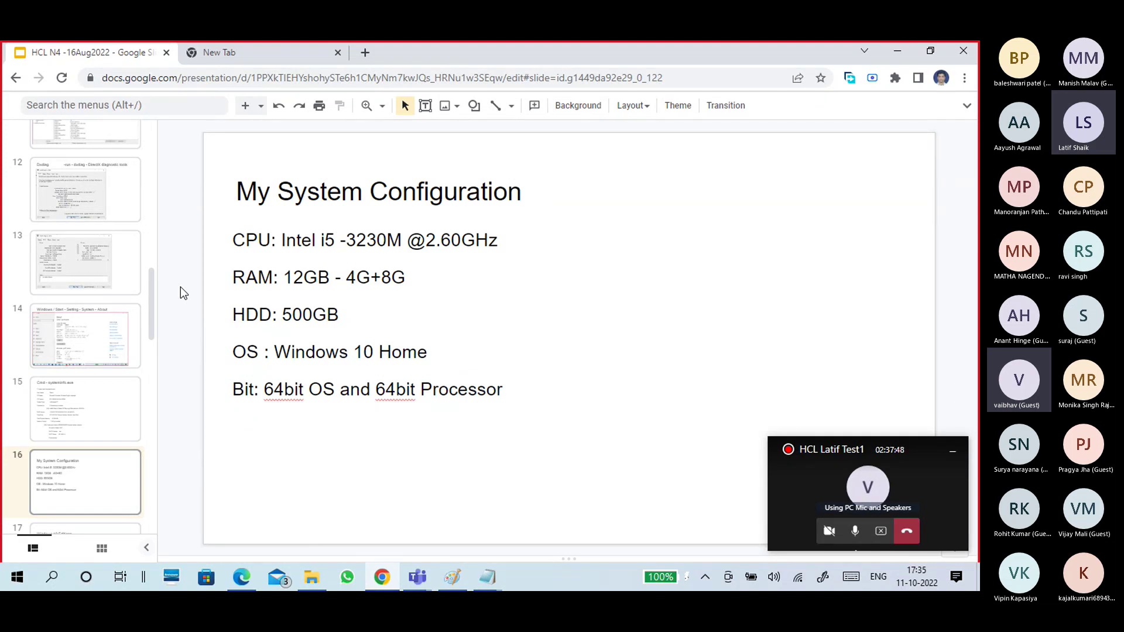
{"action": "key", "text": "Down"}
{"action": "key", "text": "Up"}
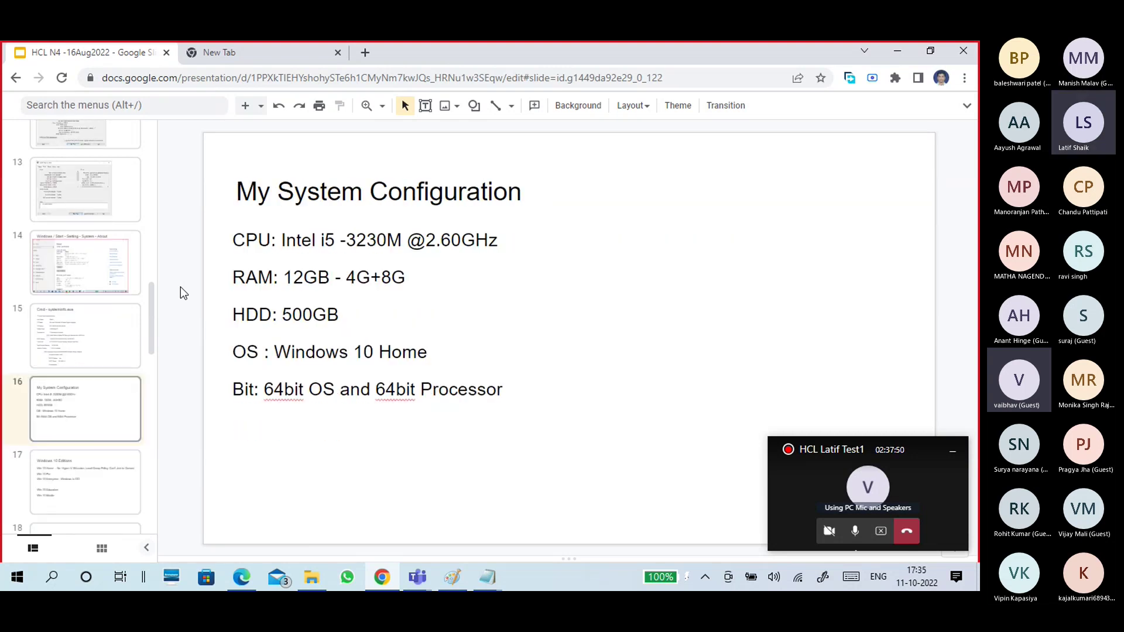
{"action": "key", "text": "Down"}
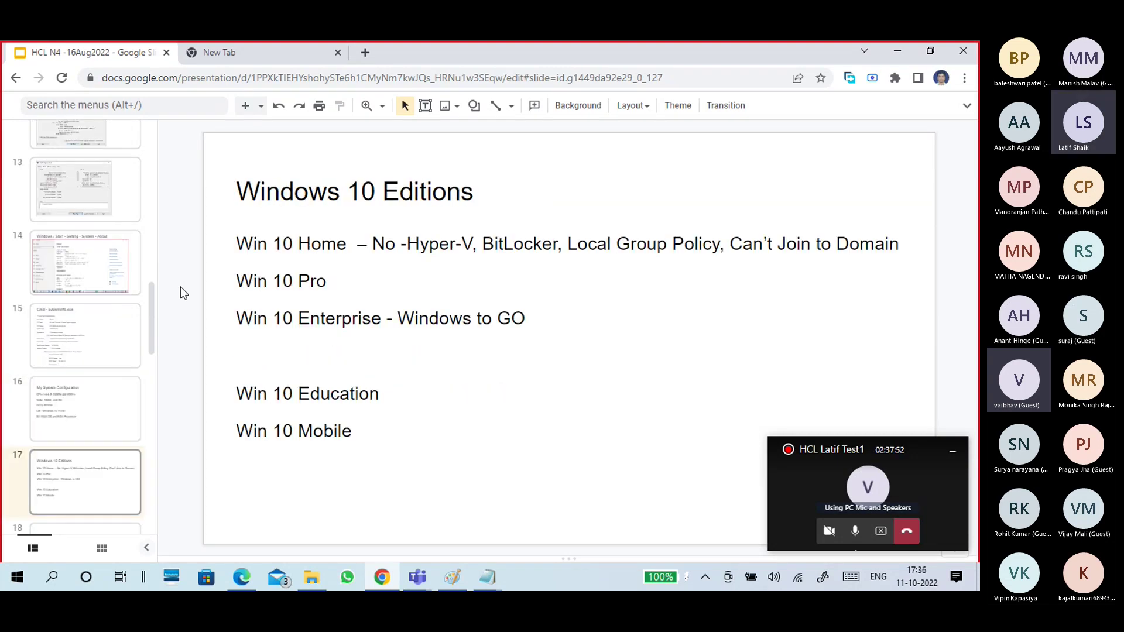
{"action": "key", "text": "Up"}
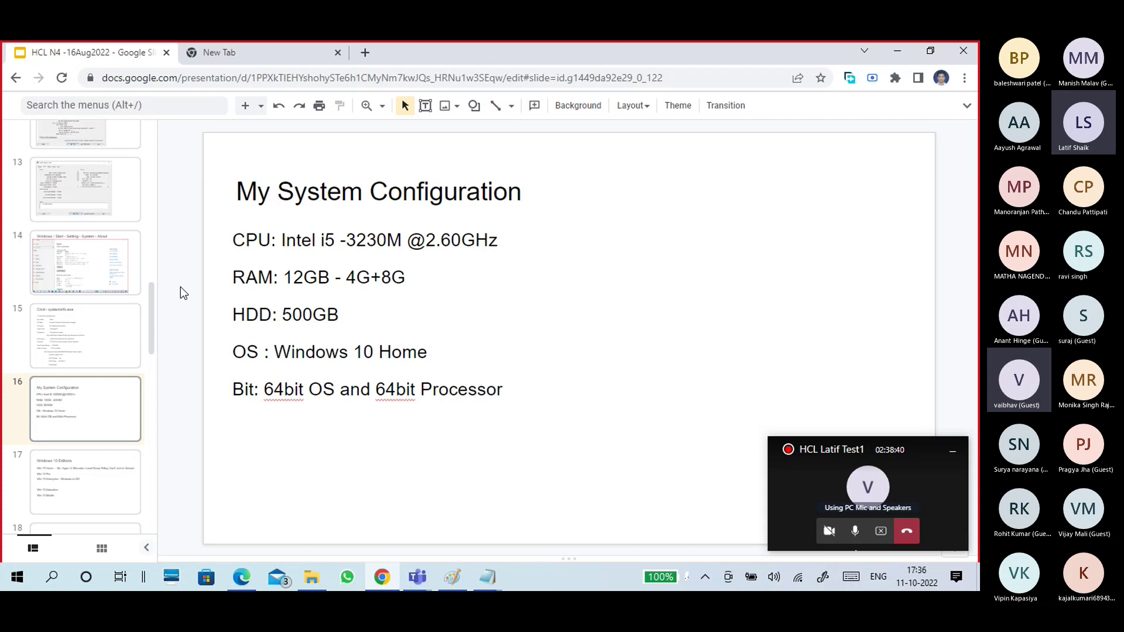
{"action": "key", "text": "Down"}
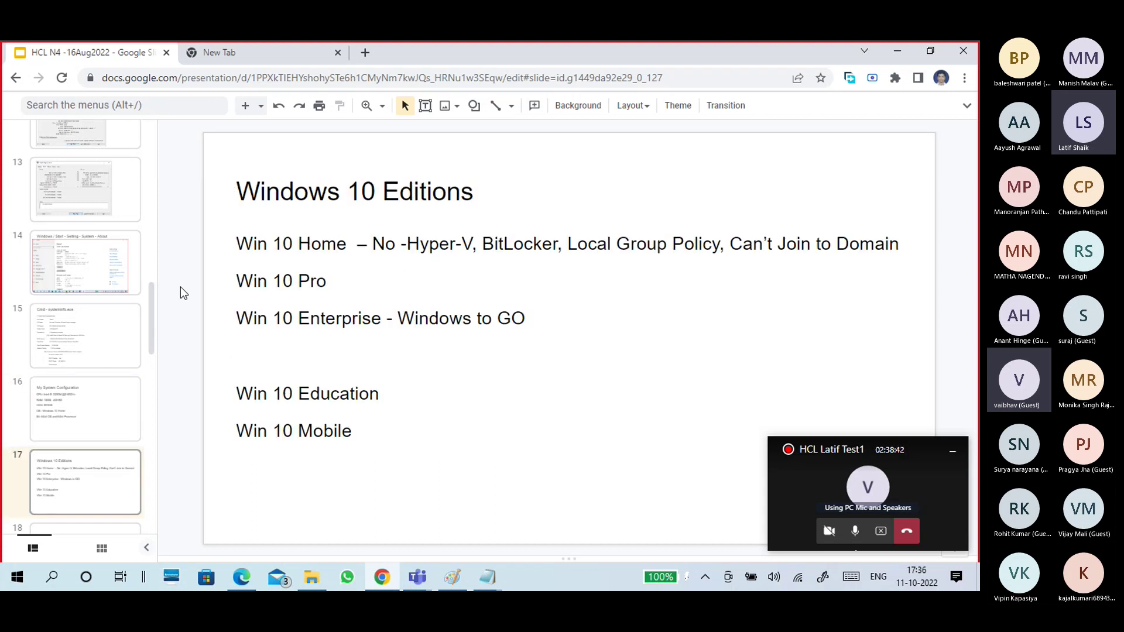
{"action": "key", "text": "Up"}
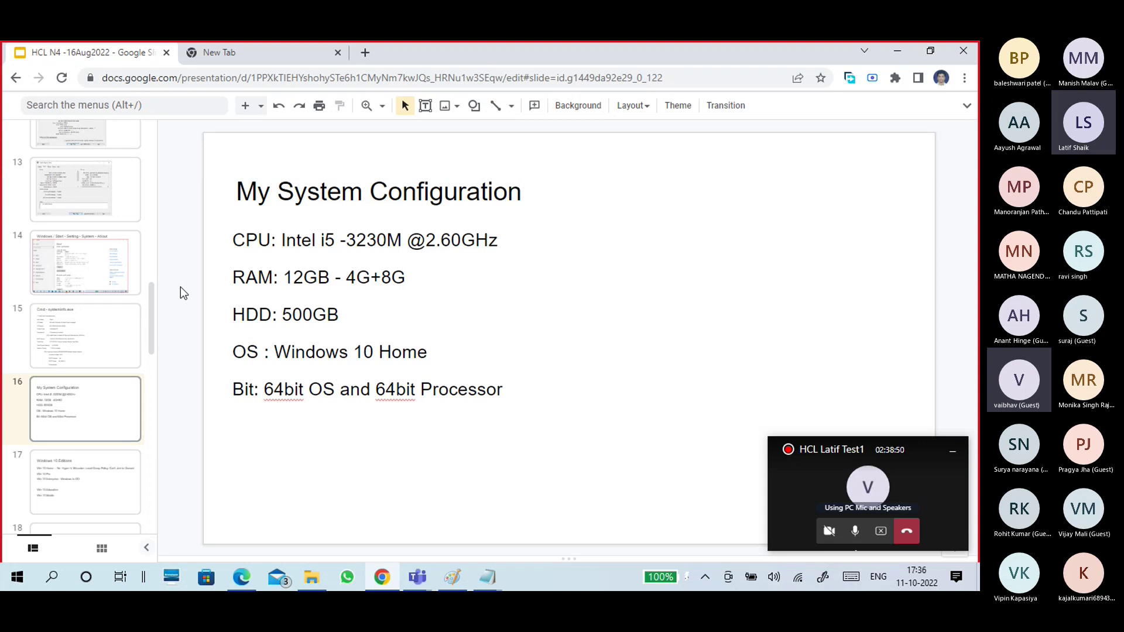
{"action": "key", "text": "Down"}
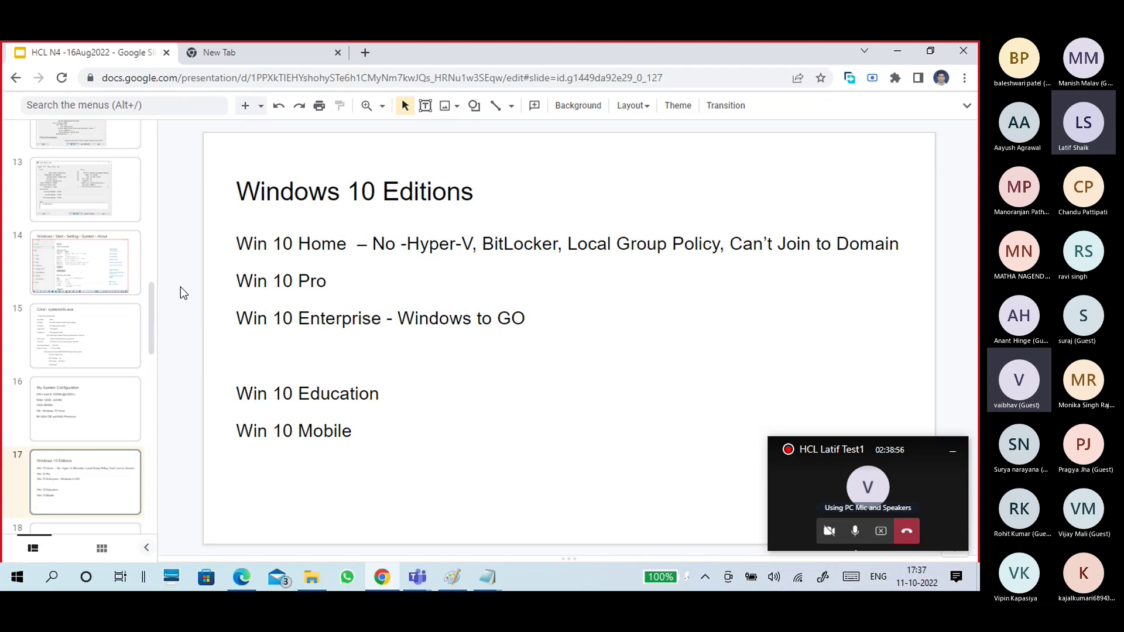
{"action": "key", "text": "Up"}
{"action": "key", "text": "Up"}
{"action": "key", "text": "Up"}
{"action": "key", "text": "Down"}
{"action": "key", "text": "Down"}
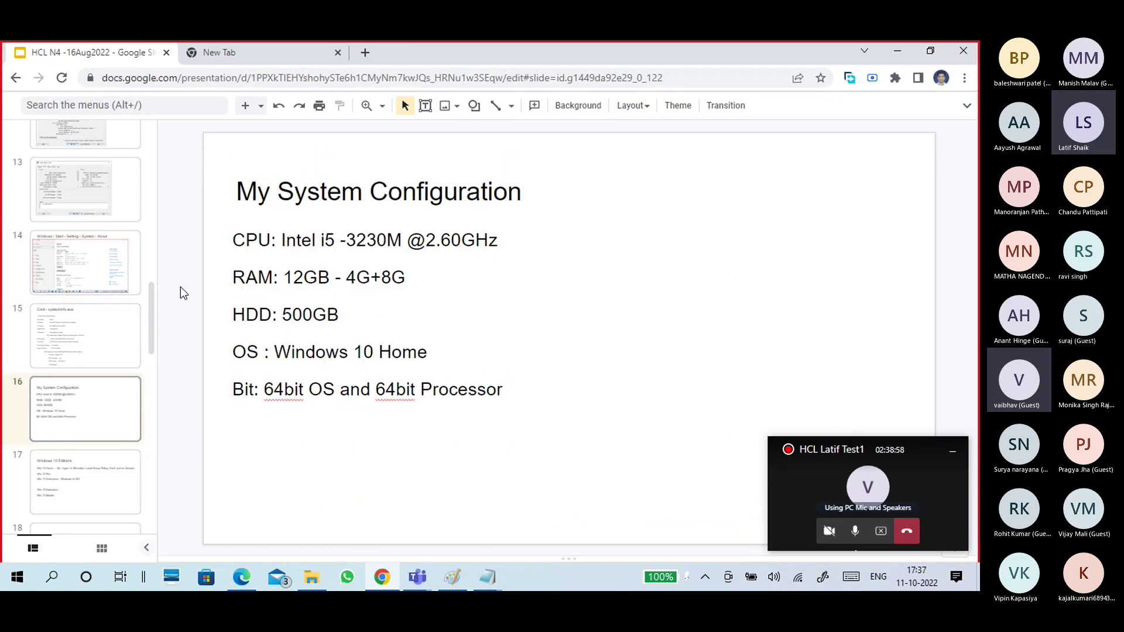
{"action": "key", "text": "Down"}
{"action": "key", "text": "Down"}
{"action": "key", "text": "Up"}
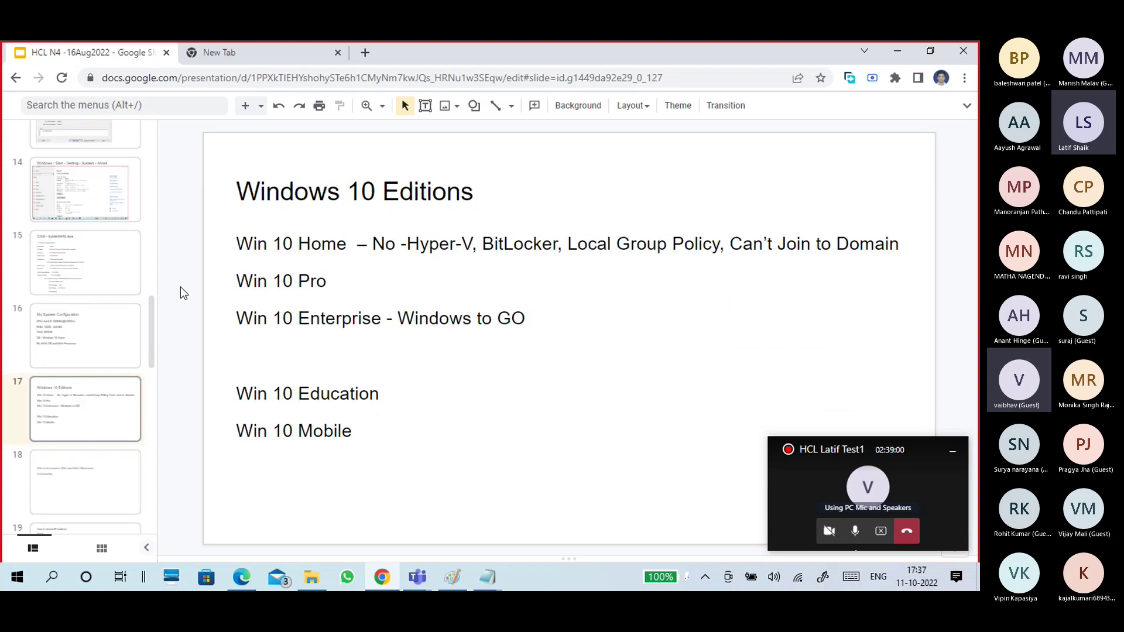
{"action": "key", "text": "Down"}
{"action": "key", "text": "Down"}
{"action": "key", "text": "Down"}
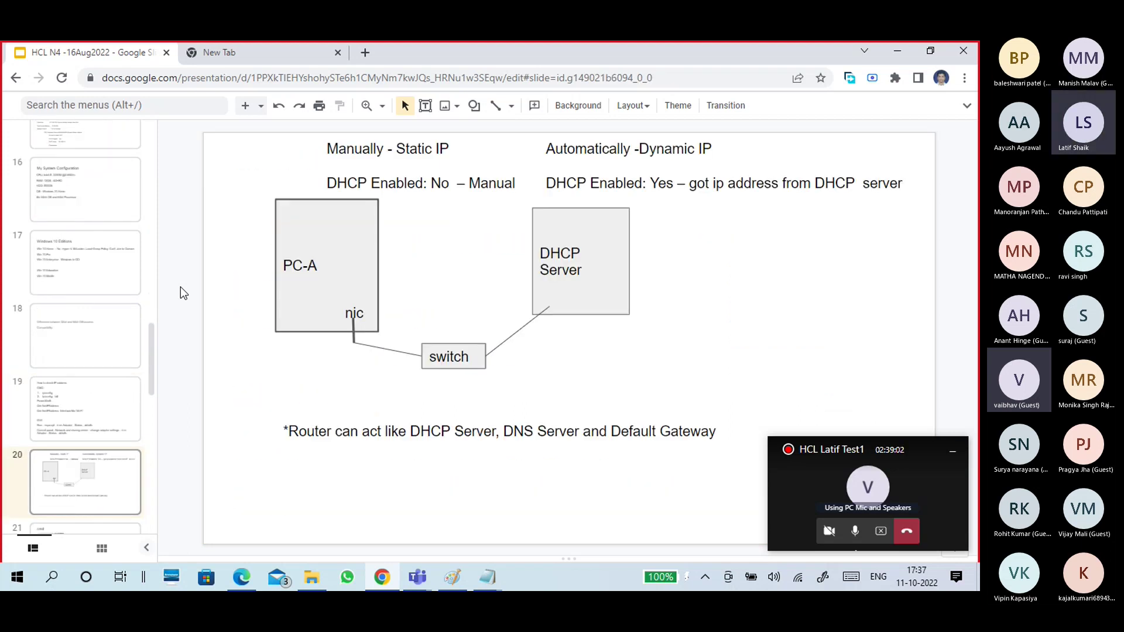
Step: Step back from slide 20 to slide 19, 'How to check IP address'
{"action": "key", "text": "Up"}
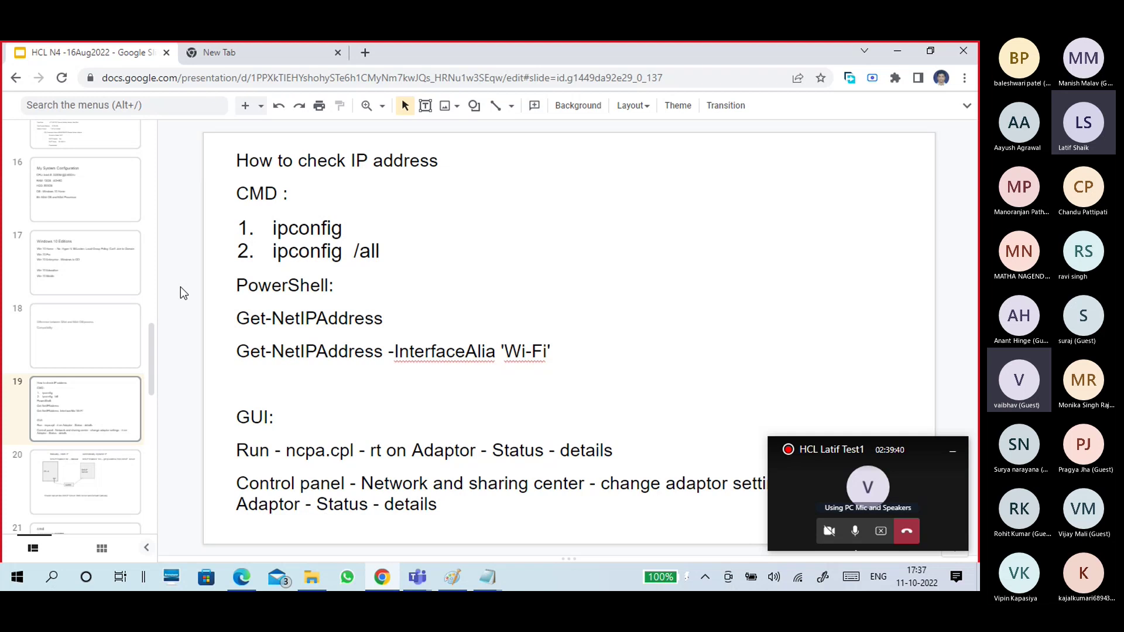
Step: Launch cmd from the Run box and enter ipconfig at its prompt
{"action": "key", "text": "super+r"}
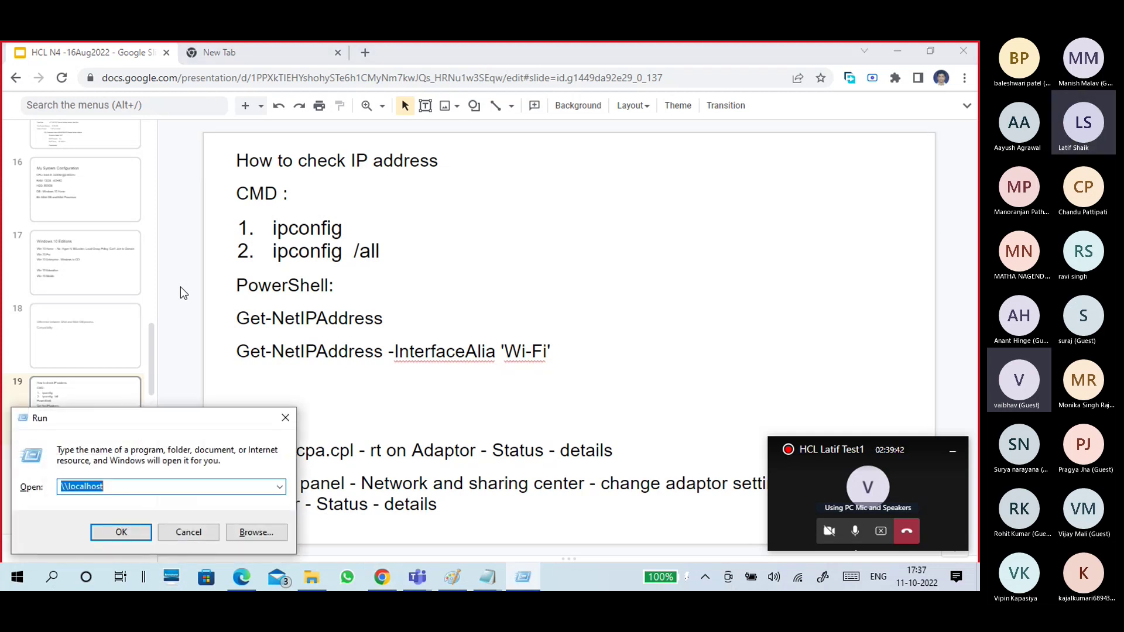
{"action": "type", "text": "cmd"}
{"action": "key", "text": "Return"}
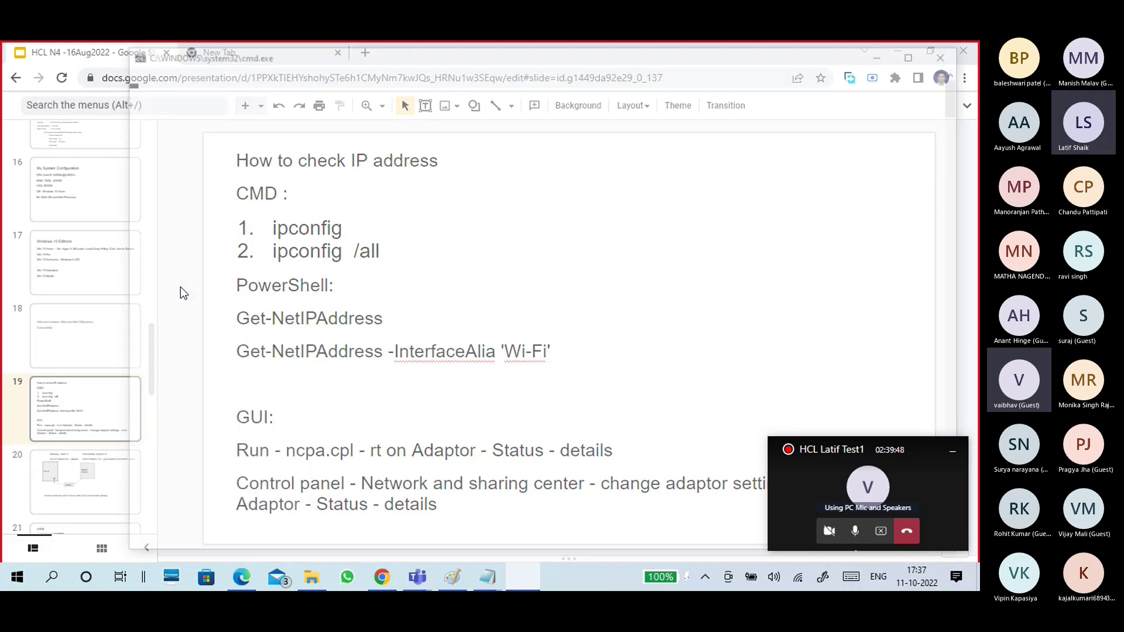
{"action": "type", "text": "ipconfo"}
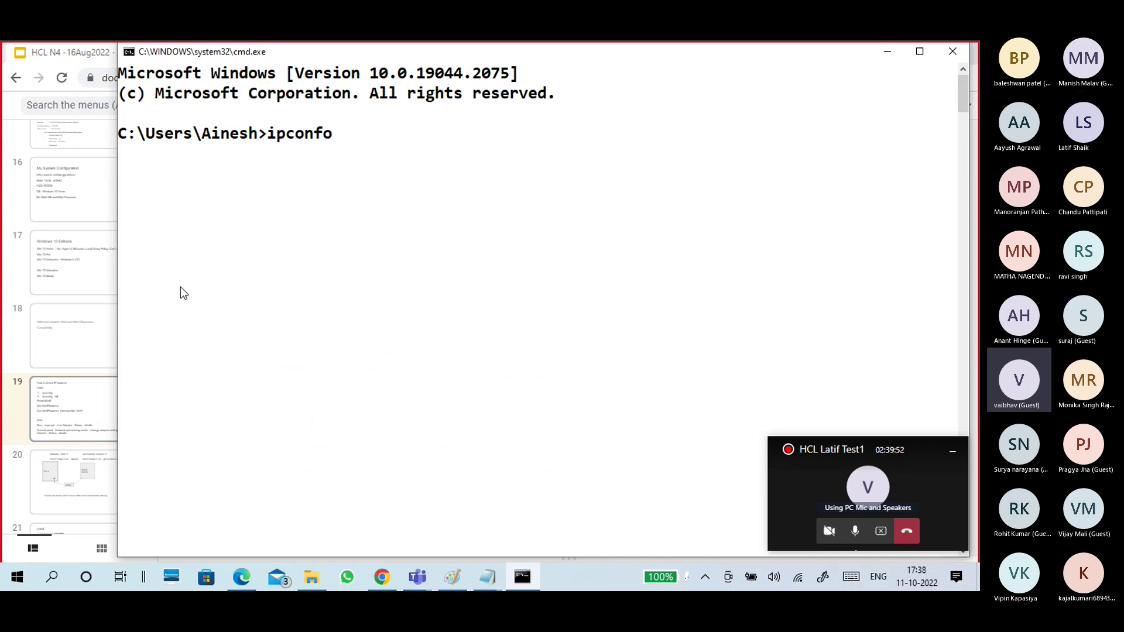
{"action": "key", "text": "BackSpace"}
{"action": "type", "text": "ig"}
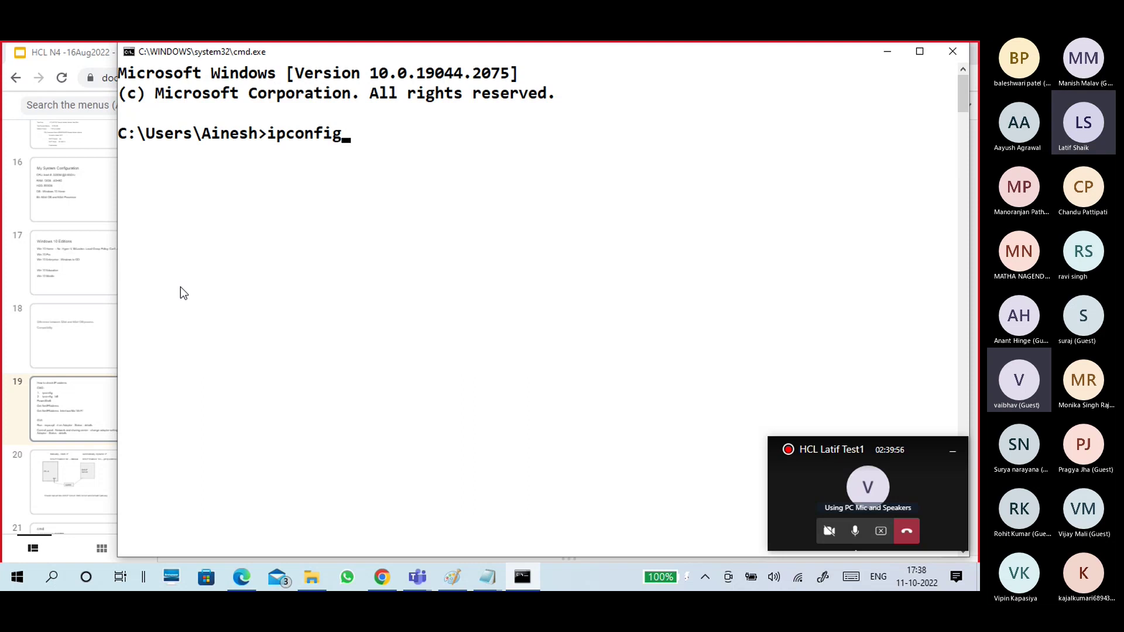
Step: Run ipconfig and, in Mark mode, highlight the Wi-Fi adapter heading
{"action": "key", "text": "Return"}
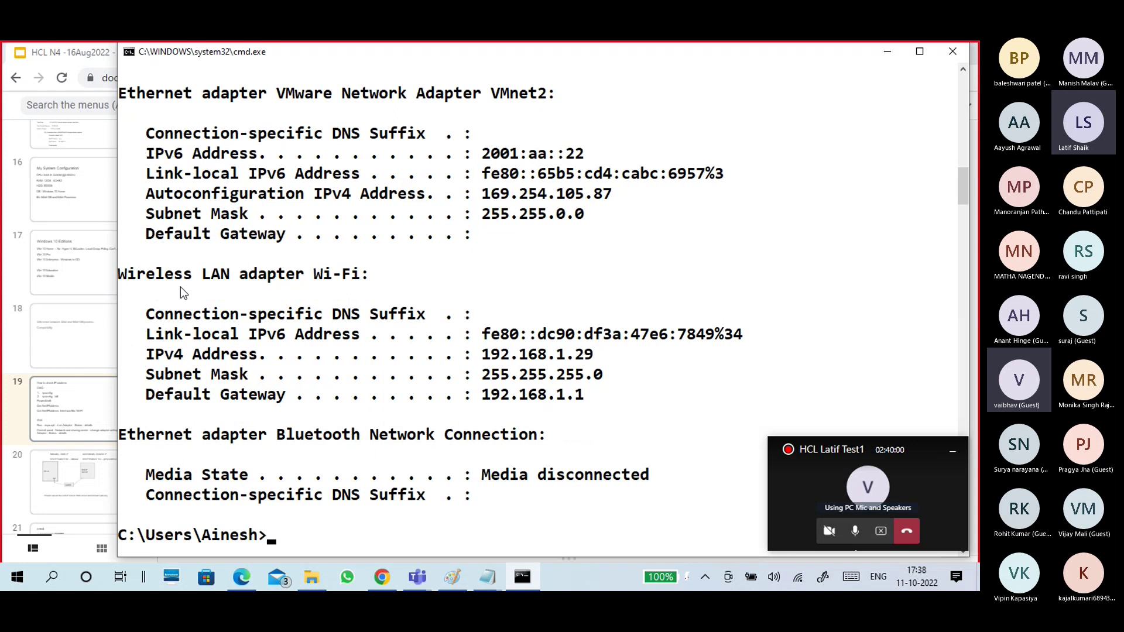
{"action": "right_click", "coordinate": [246, 274]}
{"action": "left_click", "coordinate": [157, 280]}
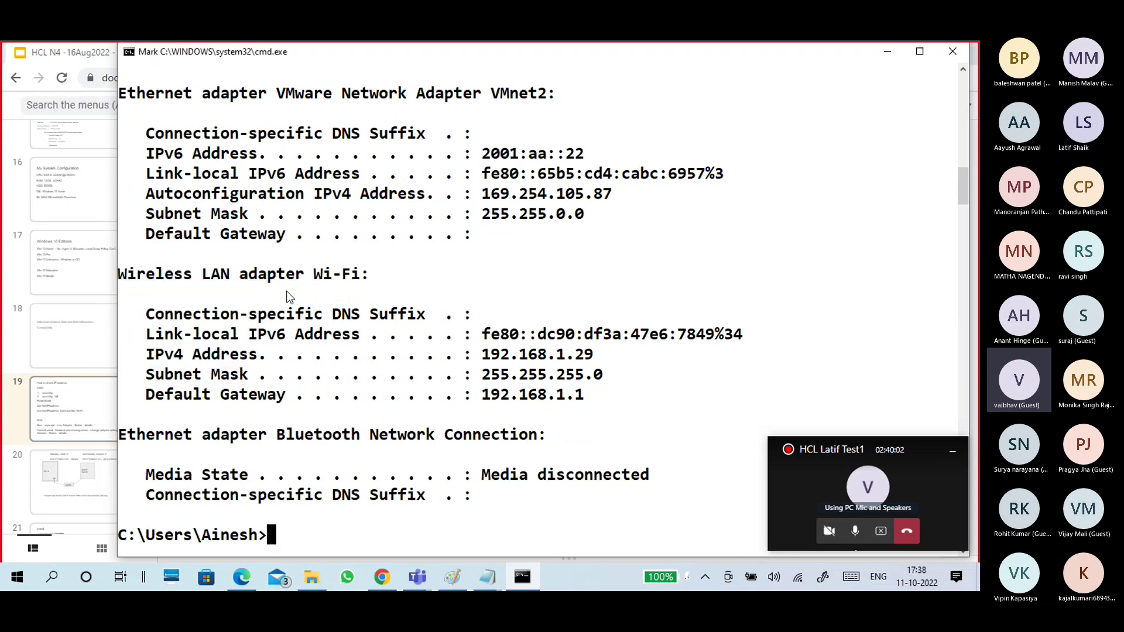
{"action": "left_click_drag", "start_coordinate": [360, 276], "coordinate": [203, 275]}
{"action": "left_click", "coordinate": [300, 275]}
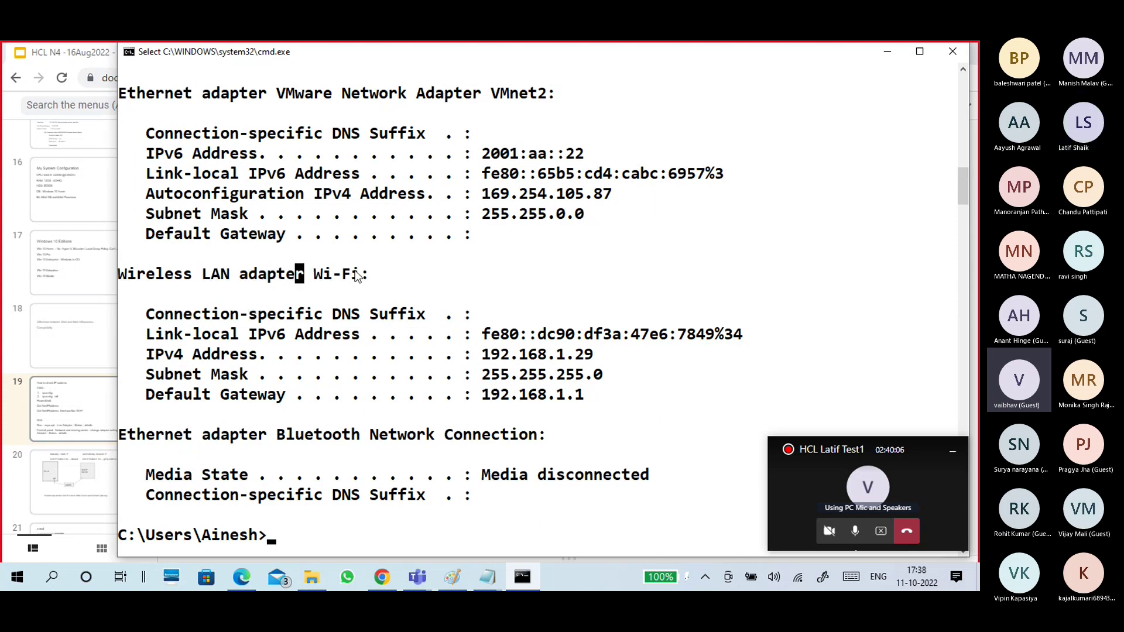
{"action": "left_click_drag", "start_coordinate": [360, 275], "coordinate": [321, 283]}
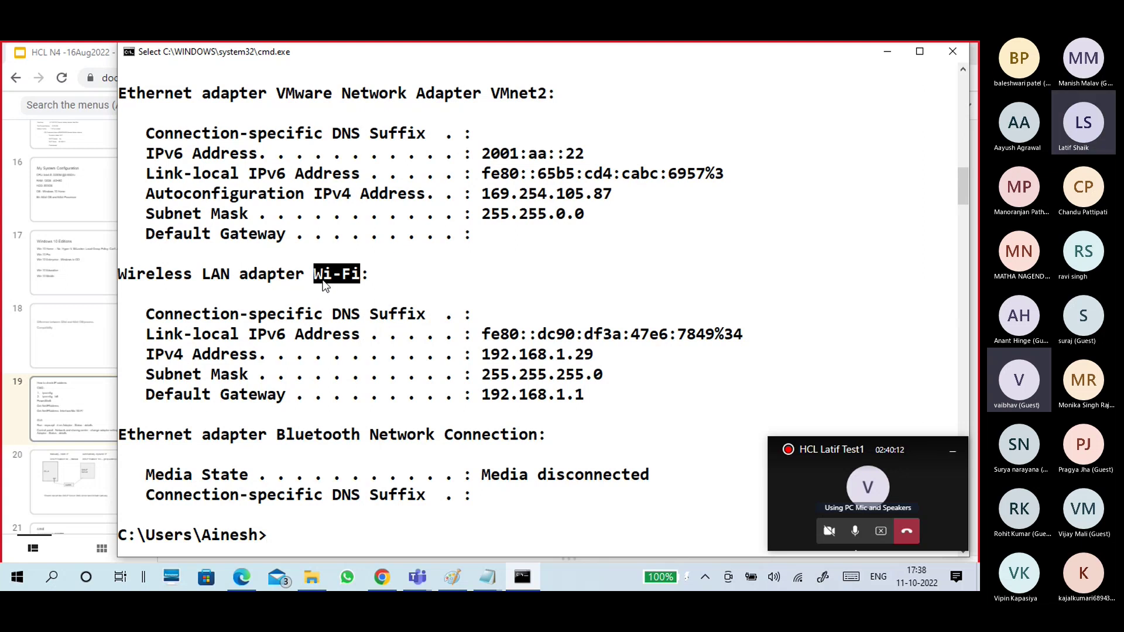
{"action": "left_click_drag", "start_coordinate": [308, 274], "coordinate": [360, 278]}
{"action": "left_click", "coordinate": [365, 282]}
Step: Scroll up through the ipconfig output, highlighting several adapter lines
{"action": "scroll", "coordinate": [422, 287], "scroll_direction": "up", "scroll_amount": 1}
{"action": "left_click_drag", "start_coordinate": [547, 157], "coordinate": [423, 155]}
{"action": "scroll", "coordinate": [480, 217], "scroll_direction": "up", "scroll_amount": 3}
{"action": "left_click_drag", "start_coordinate": [546, 174], "coordinate": [492, 176]}
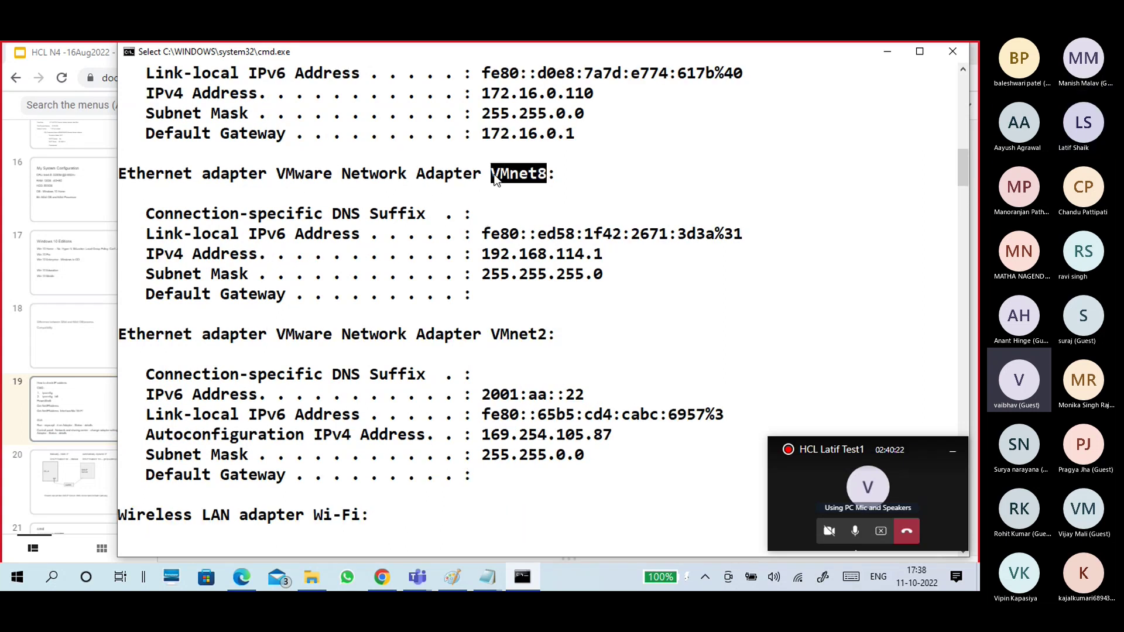
{"action": "scroll", "coordinate": [493, 182], "scroll_direction": "up", "scroll_amount": 4}
{"action": "left_click_drag", "start_coordinate": [553, 256], "coordinate": [471, 256]}
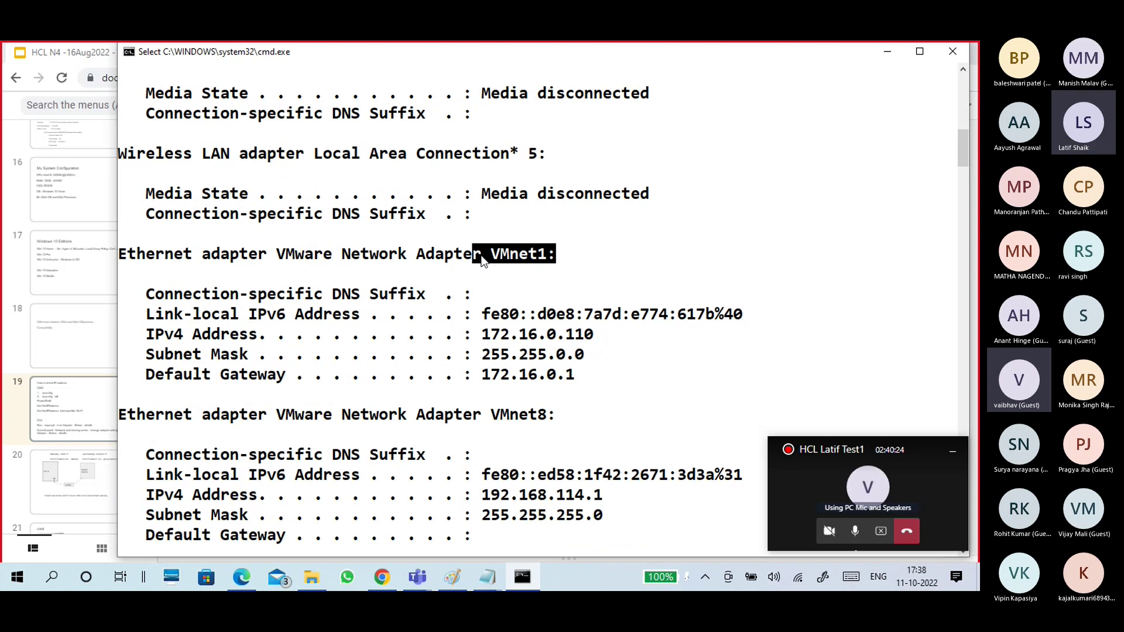
{"action": "scroll", "coordinate": [480, 263], "scroll_direction": "up", "scroll_amount": 6}
{"action": "scroll", "coordinate": [486, 269], "scroll_direction": "up", "scroll_amount": 3}
{"action": "scroll", "coordinate": [486, 268], "scroll_direction": "down", "scroll_amount": 5}
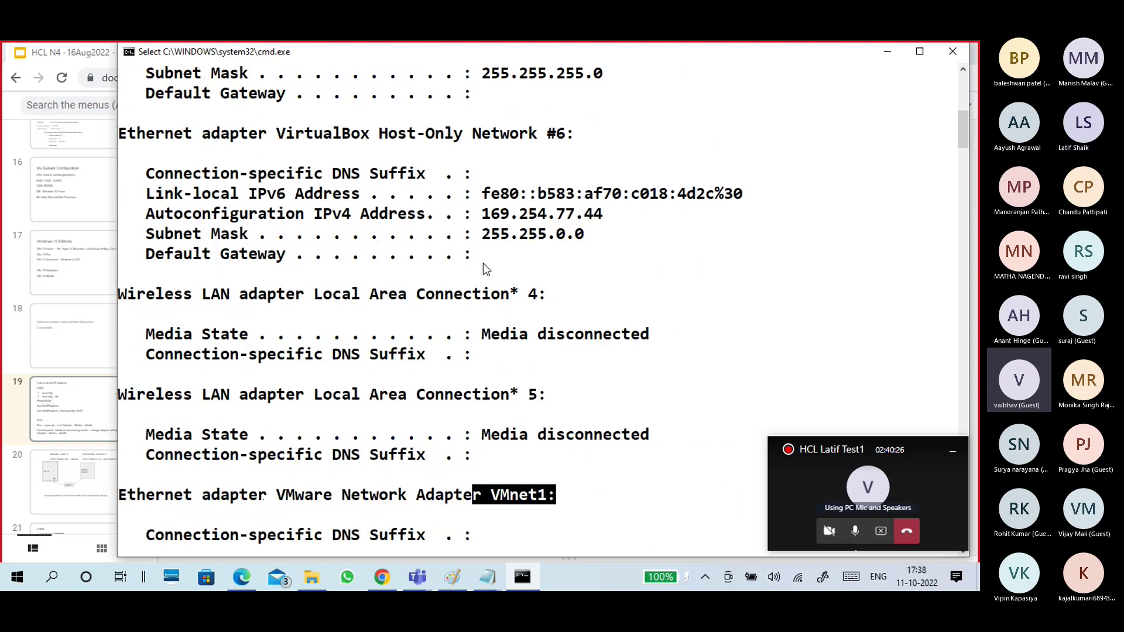
{"action": "left_click_drag", "start_coordinate": [555, 394], "coordinate": [308, 223]}
{"action": "scroll", "coordinate": [294, 212], "scroll_direction": "up", "scroll_amount": 2}
{"action": "scroll", "coordinate": [316, 234], "scroll_direction": "up", "scroll_amount": 2}
{"action": "left_click", "coordinate": [328, 254]}
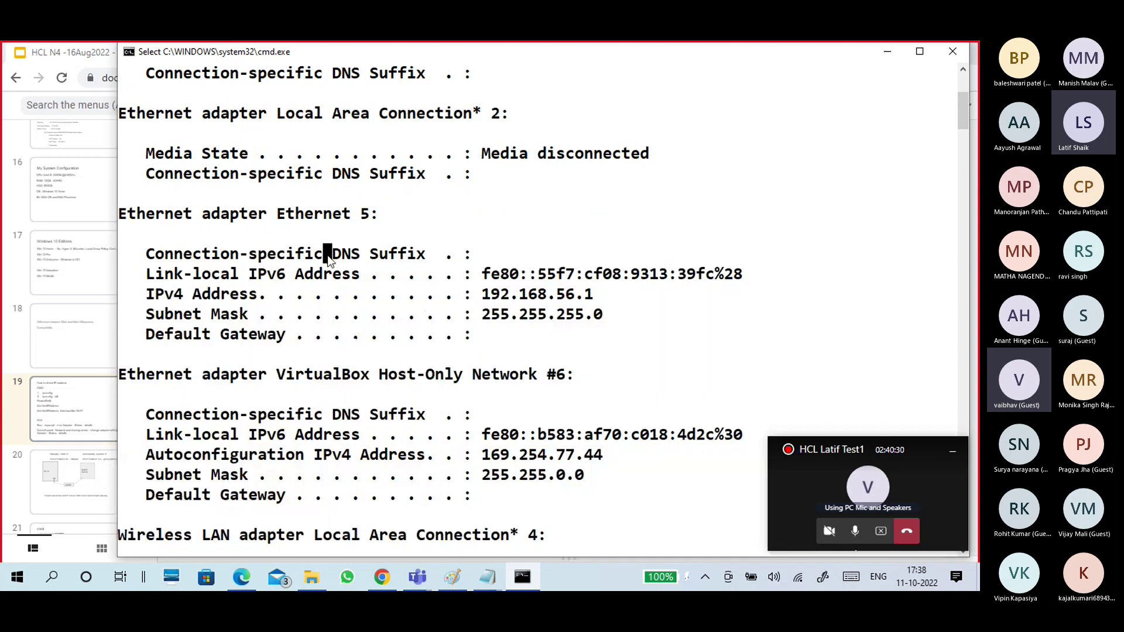
Step: Highlight the disconnected Local Area Connection sections in the output
{"action": "scroll", "coordinate": [340, 267], "scroll_direction": "up", "scroll_amount": 1}
{"action": "scroll", "coordinate": [433, 266], "scroll_direction": "up", "scroll_amount": 3}
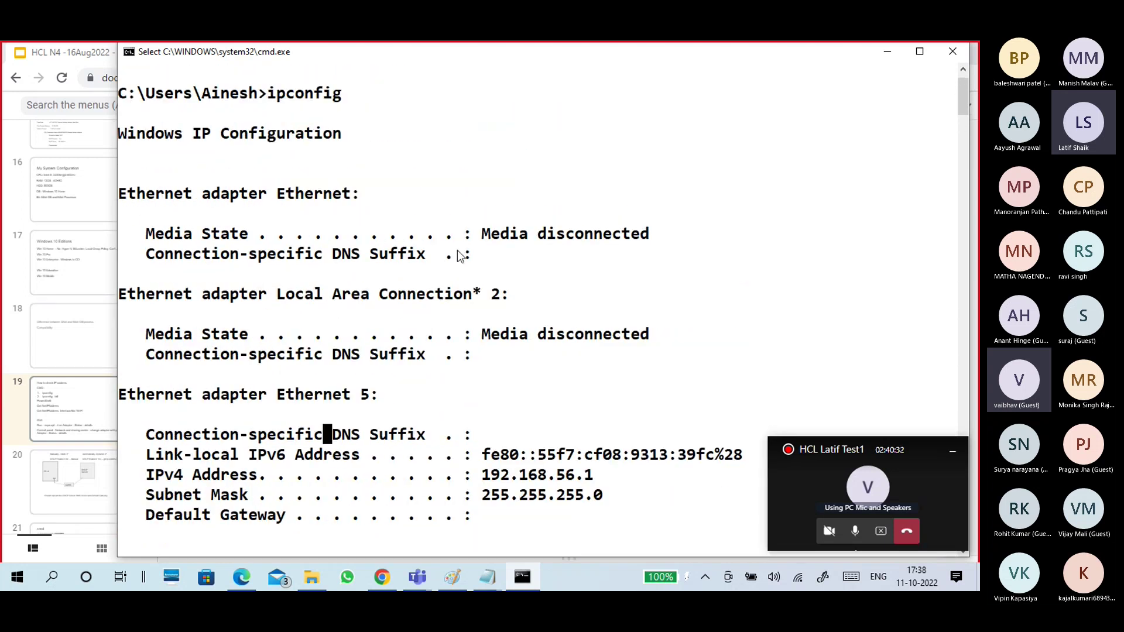
{"action": "scroll", "coordinate": [416, 255], "scroll_direction": "down", "scroll_amount": 6}
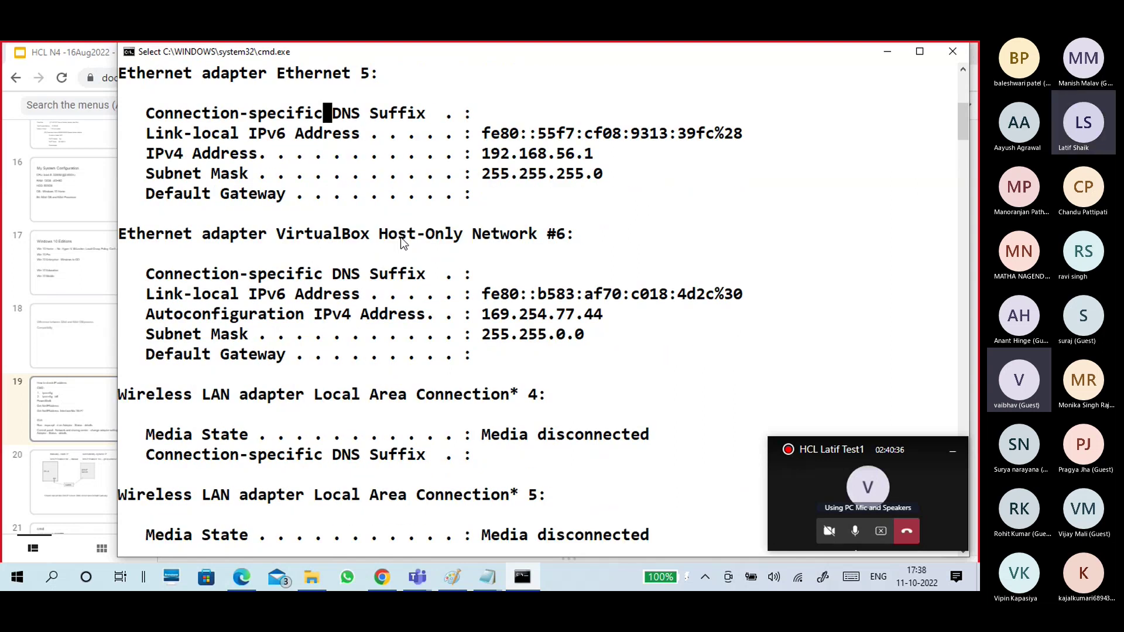
{"action": "scroll", "coordinate": [404, 241], "scroll_direction": "down", "scroll_amount": 2}
{"action": "left_click_drag", "start_coordinate": [426, 277], "coordinate": [520, 417]}
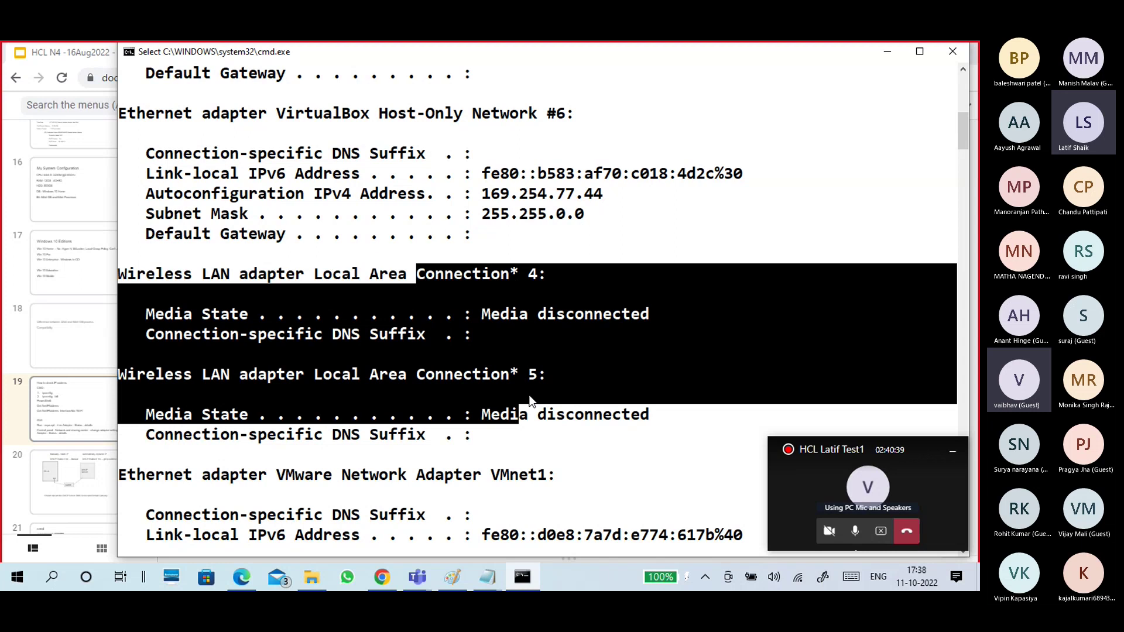
{"action": "left_click", "coordinate": [337, 315]}
{"action": "scroll", "coordinate": [392, 301], "scroll_direction": "up", "scroll_amount": 3}
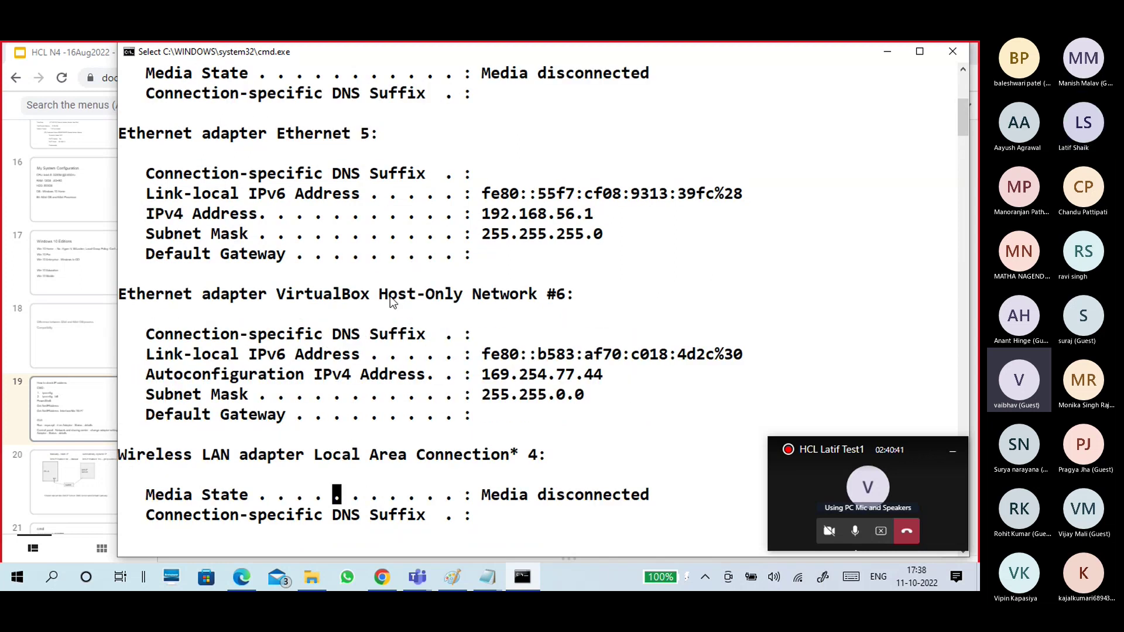
Step: Highlight the VirtualBox Host-Only Ethernet 5 heading, its IPv4 192.168.56.1 and subnet mask
{"action": "left_click_drag", "start_coordinate": [279, 296], "coordinate": [529, 307]}
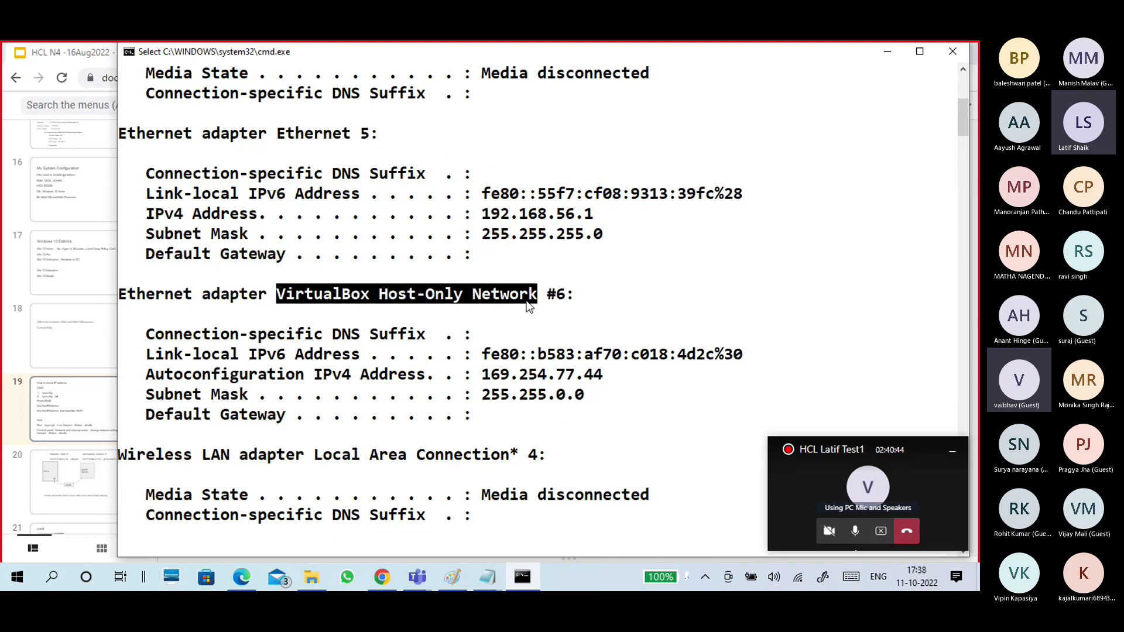
{"action": "scroll", "coordinate": [269, 289], "scroll_direction": "up", "scroll_amount": 3}
{"action": "left_click_drag", "start_coordinate": [268, 315], "coordinate": [364, 318]}
{"action": "left_click", "coordinate": [364, 316]}
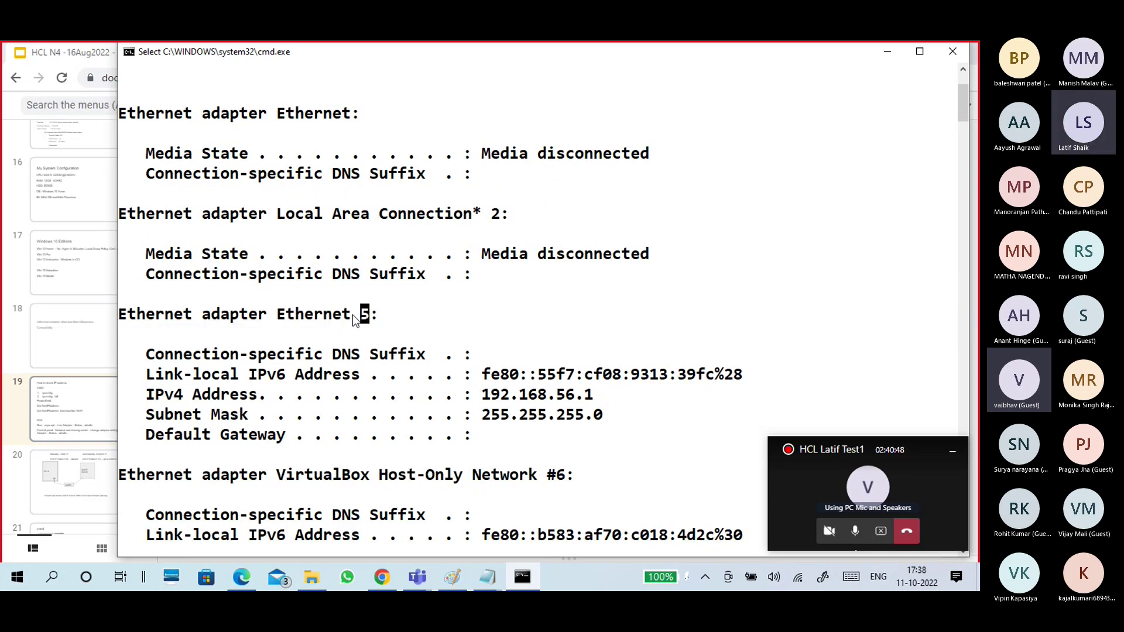
{"action": "left_click", "coordinate": [271, 314]}
{"action": "left_click_drag", "start_coordinate": [282, 316], "coordinate": [404, 332]}
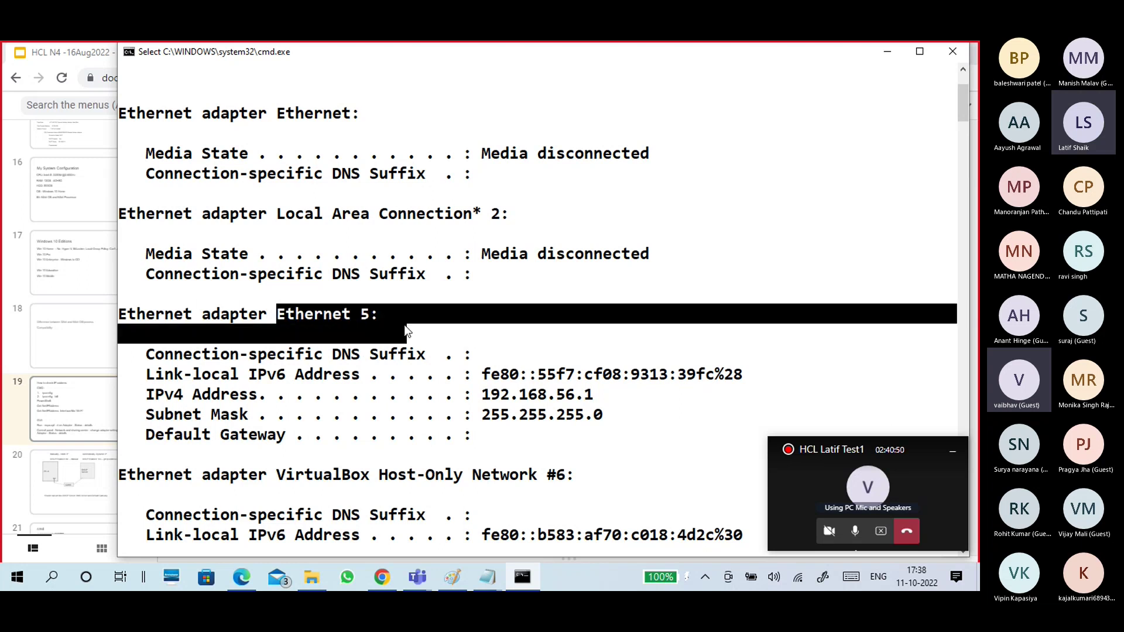
{"action": "left_click_drag", "start_coordinate": [612, 415], "coordinate": [178, 385]}
{"action": "left_click", "coordinate": [298, 416]}
Step: Highlight the Ethernet adapter's name and its disconnected status lines
{"action": "scroll", "coordinate": [397, 432], "scroll_direction": "up", "scroll_amount": 2}
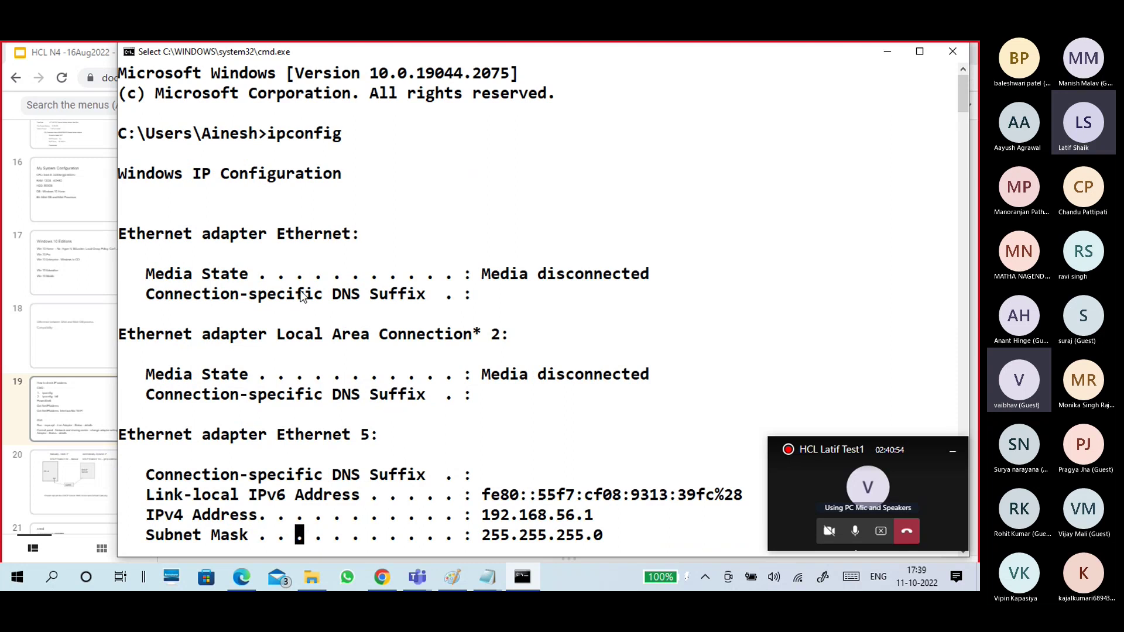
{"action": "left_click_drag", "start_coordinate": [269, 233], "coordinate": [350, 232]}
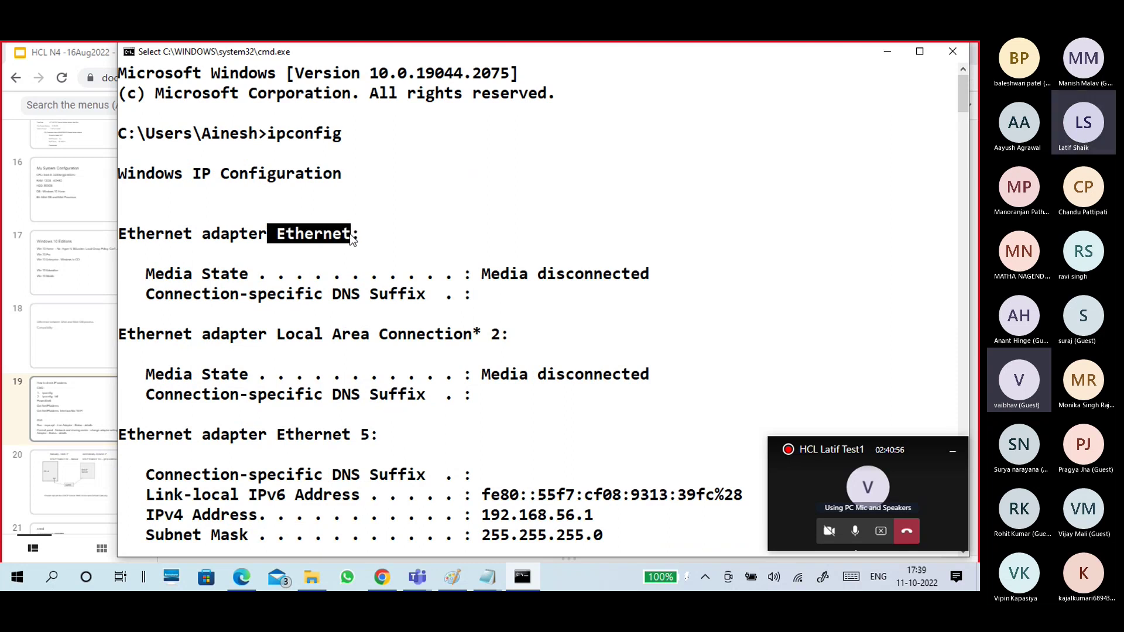
{"action": "left_click", "coordinate": [349, 234]}
{"action": "left_click_drag", "start_coordinate": [273, 234], "coordinate": [351, 234]}
{"action": "left_click", "coordinate": [350, 230]}
{"action": "left_click_drag", "start_coordinate": [274, 234], "coordinate": [351, 233]}
{"action": "left_click", "coordinate": [289, 238]}
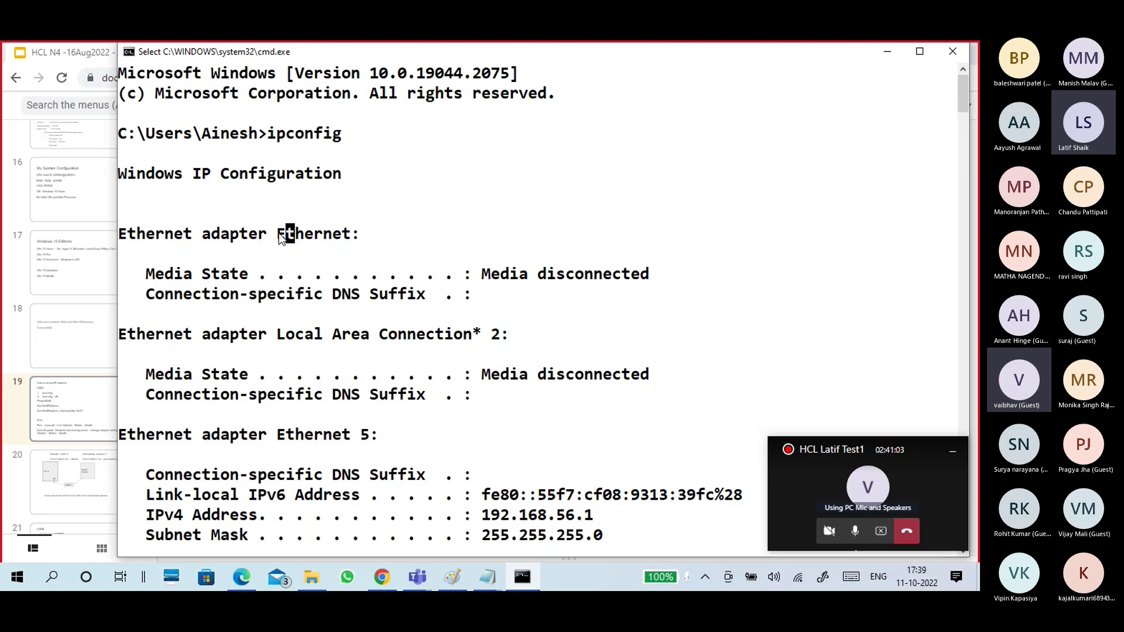
{"action": "double_click", "coordinate": [278, 233]}
{"action": "left_click_drag", "start_coordinate": [491, 295], "coordinate": [146, 269]}
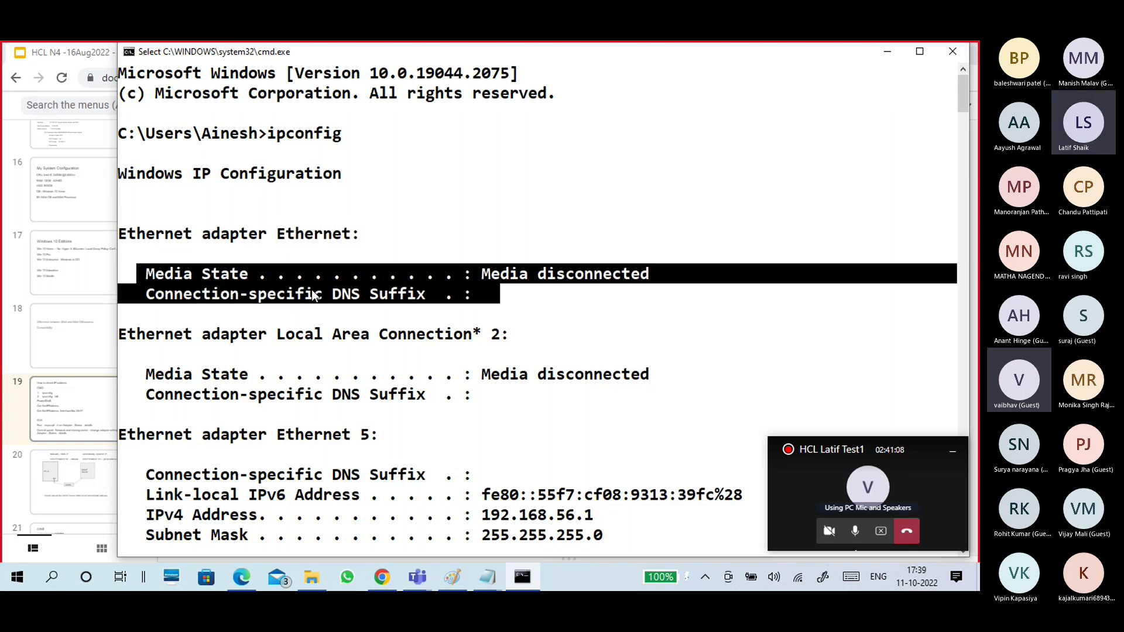
{"action": "scroll", "coordinate": [314, 296], "scroll_direction": "down", "scroll_amount": 15}
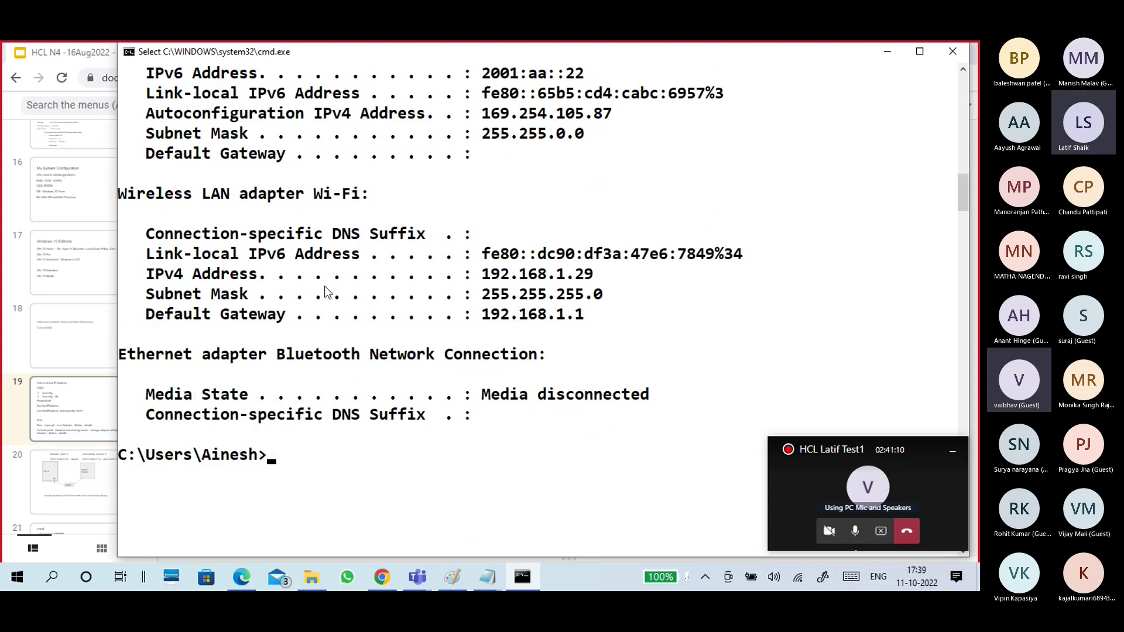
Step: Highlight the Wi-Fi adapter name and its IPv4 address line
{"action": "left_click_drag", "start_coordinate": [315, 194], "coordinate": [353, 211]}
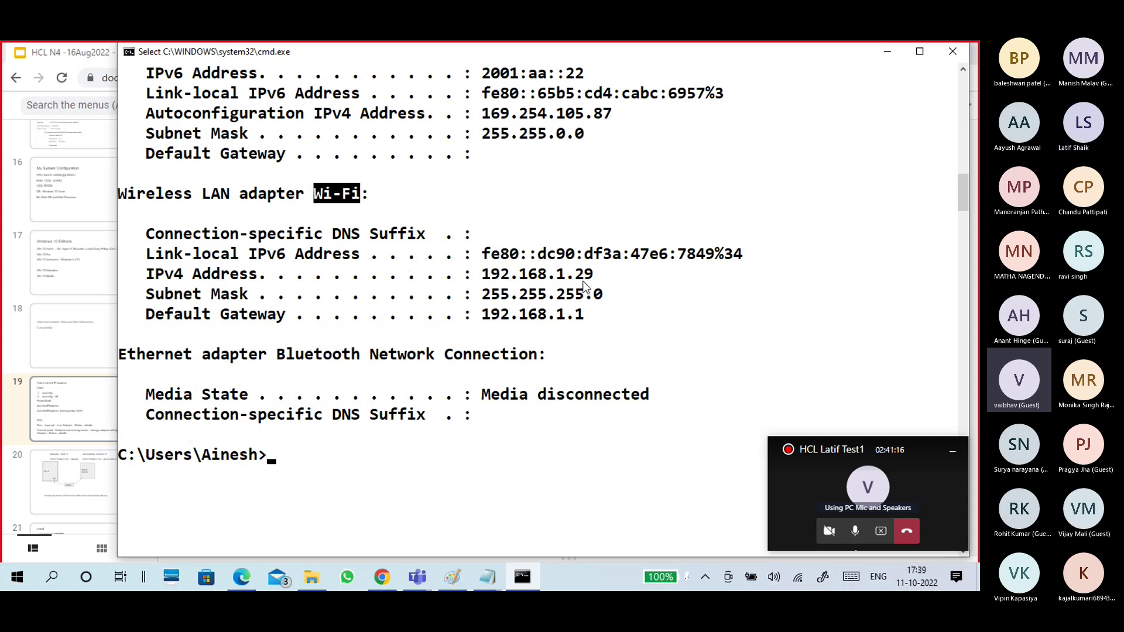
{"action": "left_click_drag", "start_coordinate": [589, 274], "coordinate": [147, 274]}
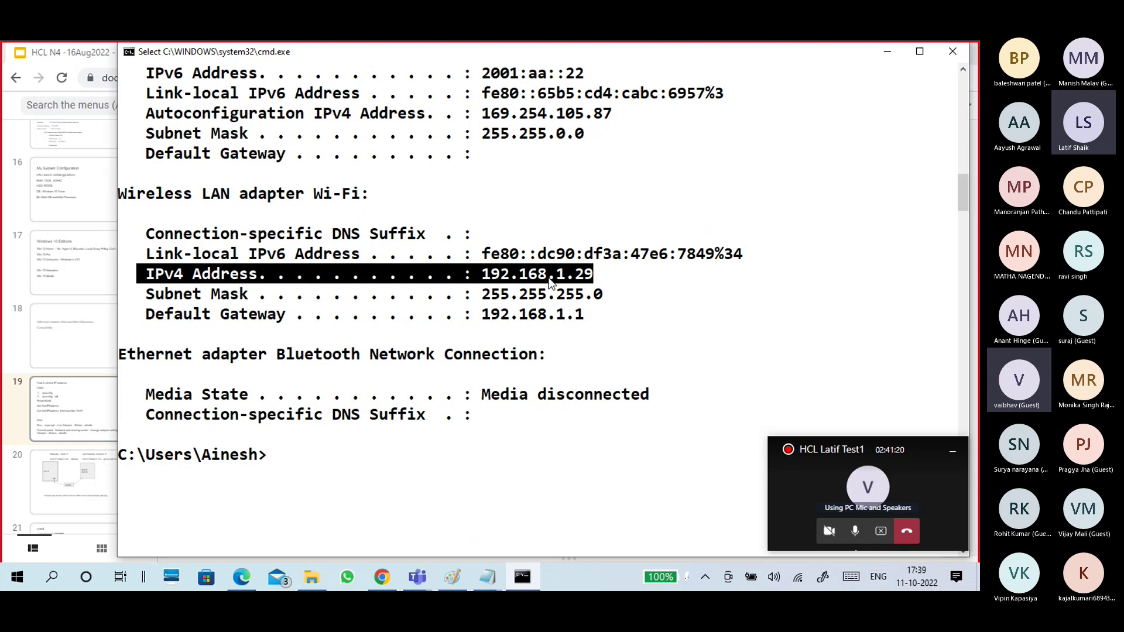
{"action": "left_click", "coordinate": [588, 293]}
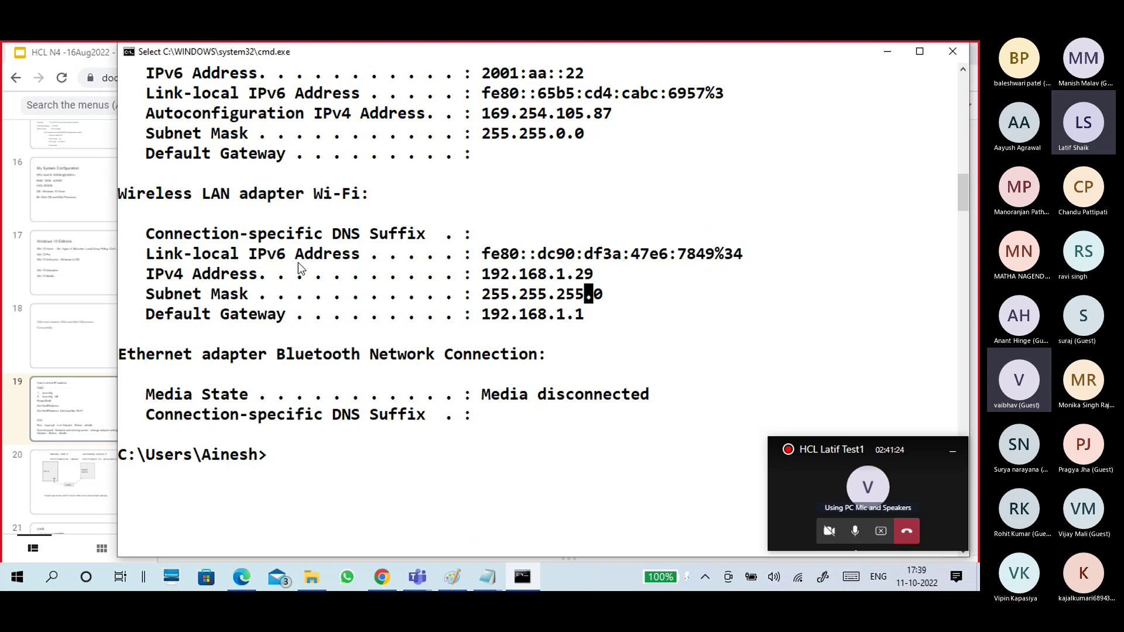
{"action": "scroll", "coordinate": [419, 337], "scroll_direction": "up", "scroll_amount": 15}
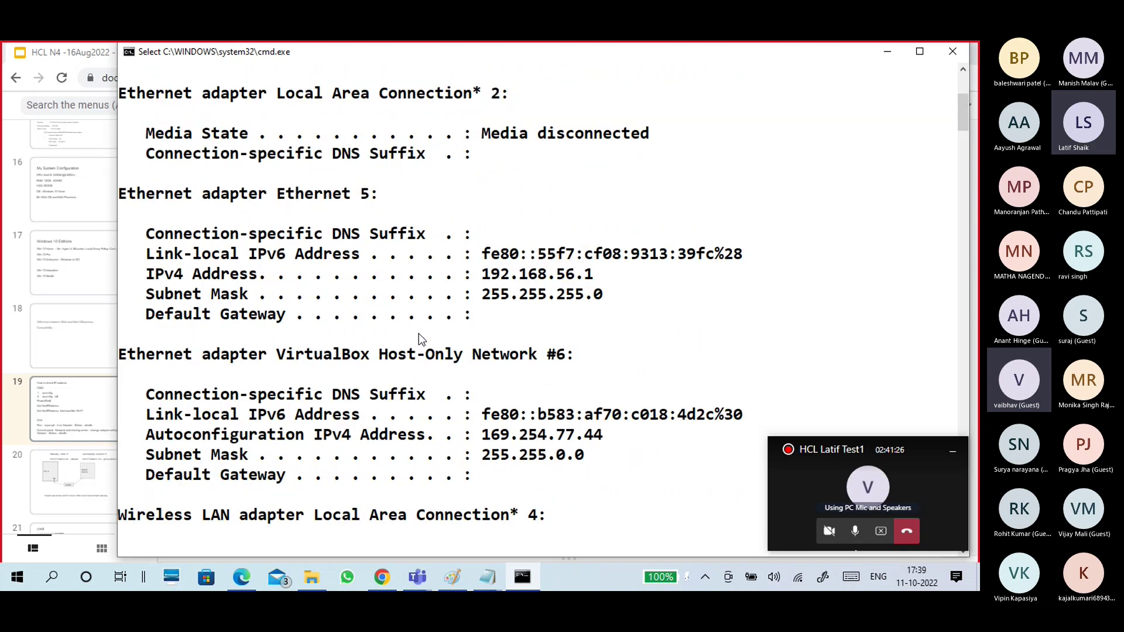
{"action": "scroll", "coordinate": [419, 333], "scroll_direction": "up", "scroll_amount": 4}
{"action": "left_click_drag", "start_coordinate": [268, 135], "coordinate": [339, 138]}
{"action": "scroll", "coordinate": [430, 384], "scroll_direction": "down", "scroll_amount": 20}
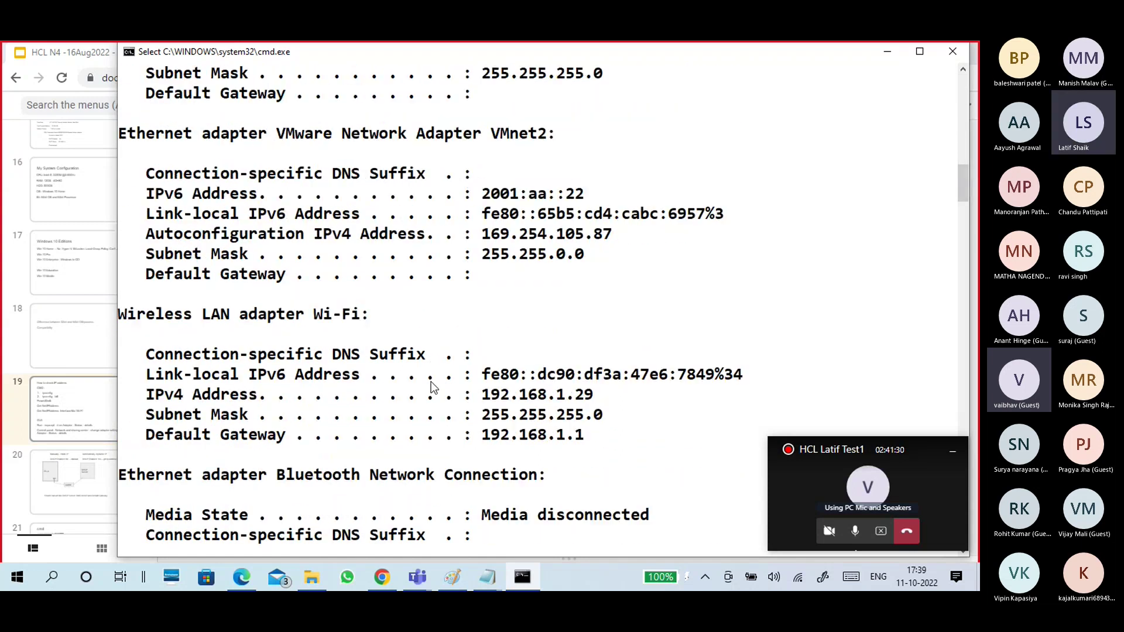
{"action": "scroll", "coordinate": [433, 386], "scroll_direction": "down", "scroll_amount": 4}
{"action": "scroll", "coordinate": [432, 389], "scroll_direction": "up", "scroll_amount": 2}
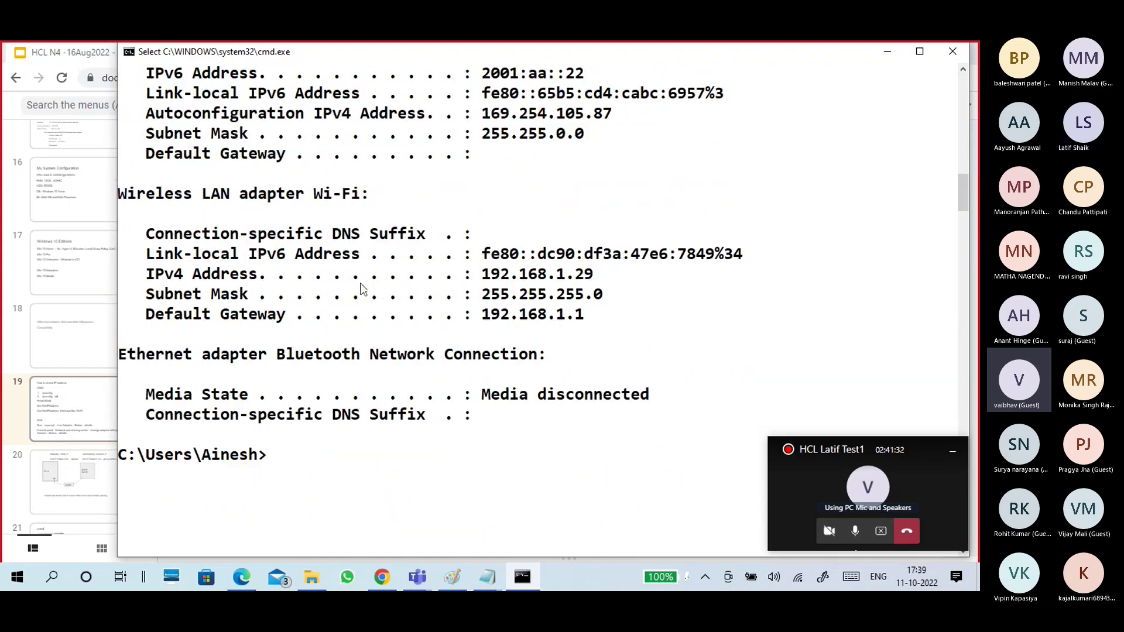
Step: Mark the IPv4 192.168.1.29, subnet mask 255.255.255.0 and gateway 192.168.1.1 labels and values
{"action": "left_click_drag", "start_coordinate": [150, 274], "coordinate": [258, 275]}
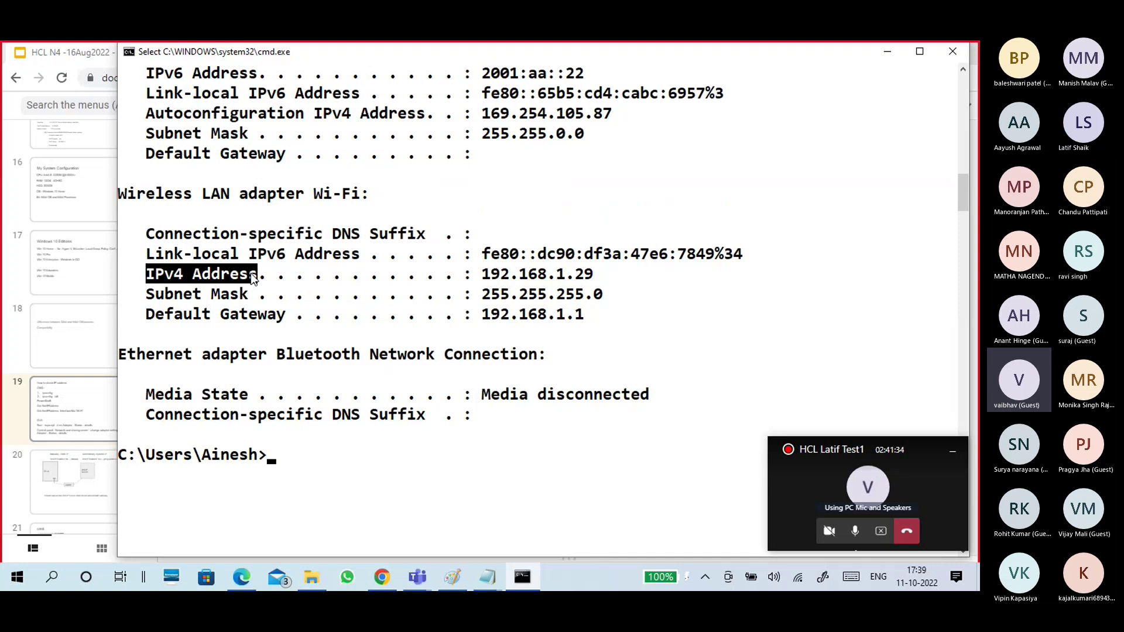
{"action": "left_click_drag", "start_coordinate": [147, 295], "coordinate": [255, 298]}
{"action": "left_click_drag", "start_coordinate": [147, 315], "coordinate": [287, 319]}
{"action": "left_click_drag", "start_coordinate": [484, 274], "coordinate": [594, 276]}
{"action": "left_click_drag", "start_coordinate": [484, 294], "coordinate": [613, 290]}
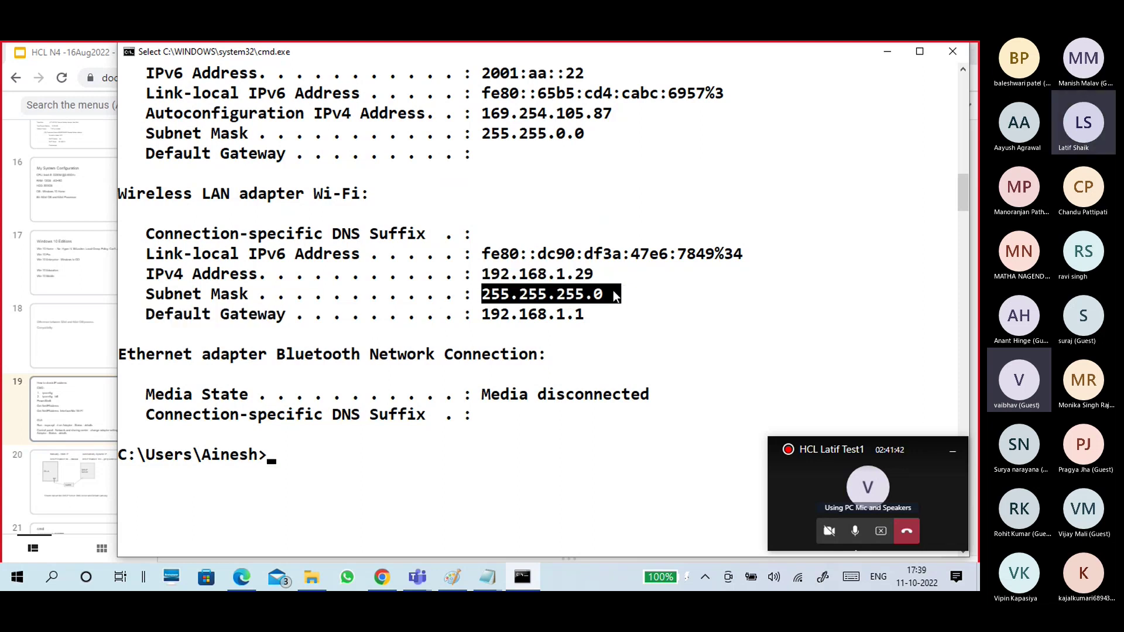
{"action": "left_click_drag", "start_coordinate": [483, 315], "coordinate": [578, 312]}
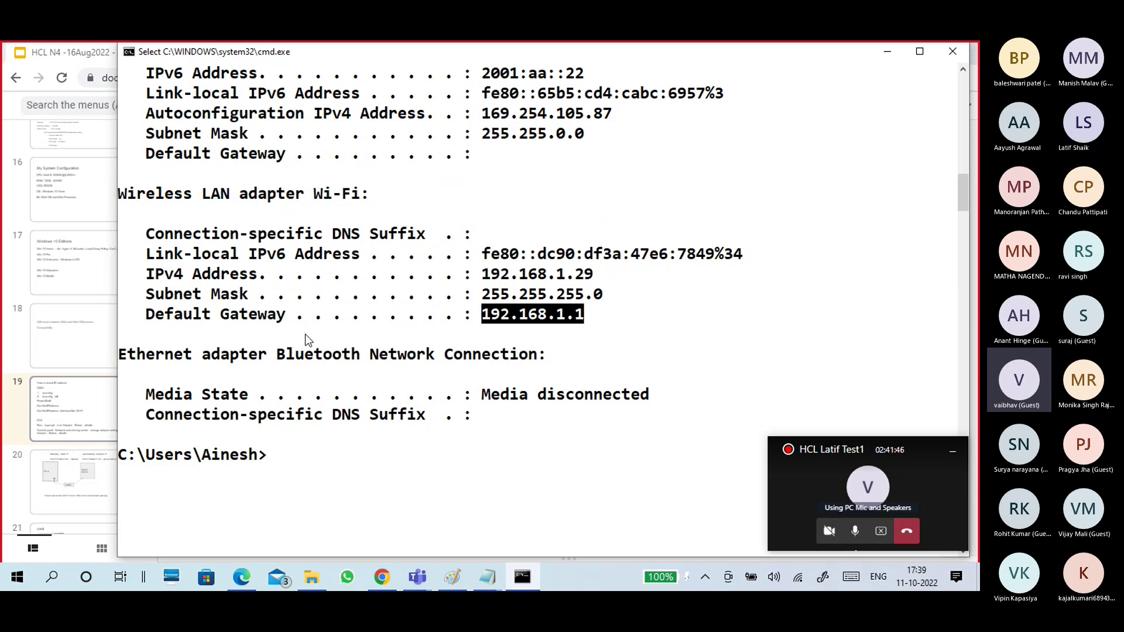
{"action": "left_click", "coordinate": [522, 296]}
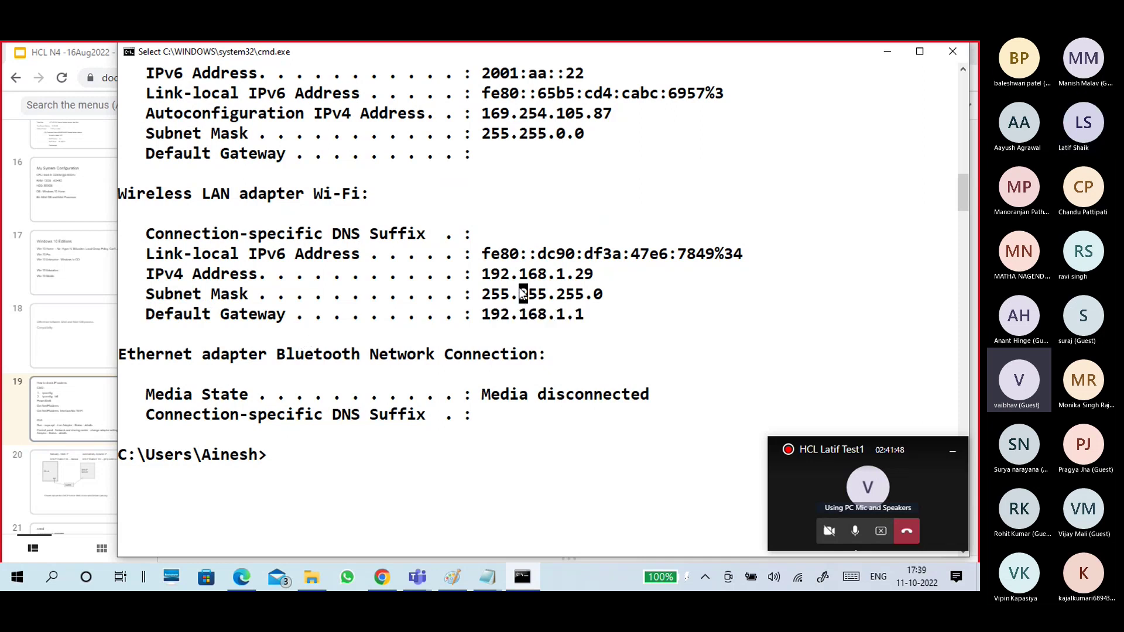
{"action": "scroll", "coordinate": [518, 290], "scroll_direction": "down", "scroll_amount": 2}
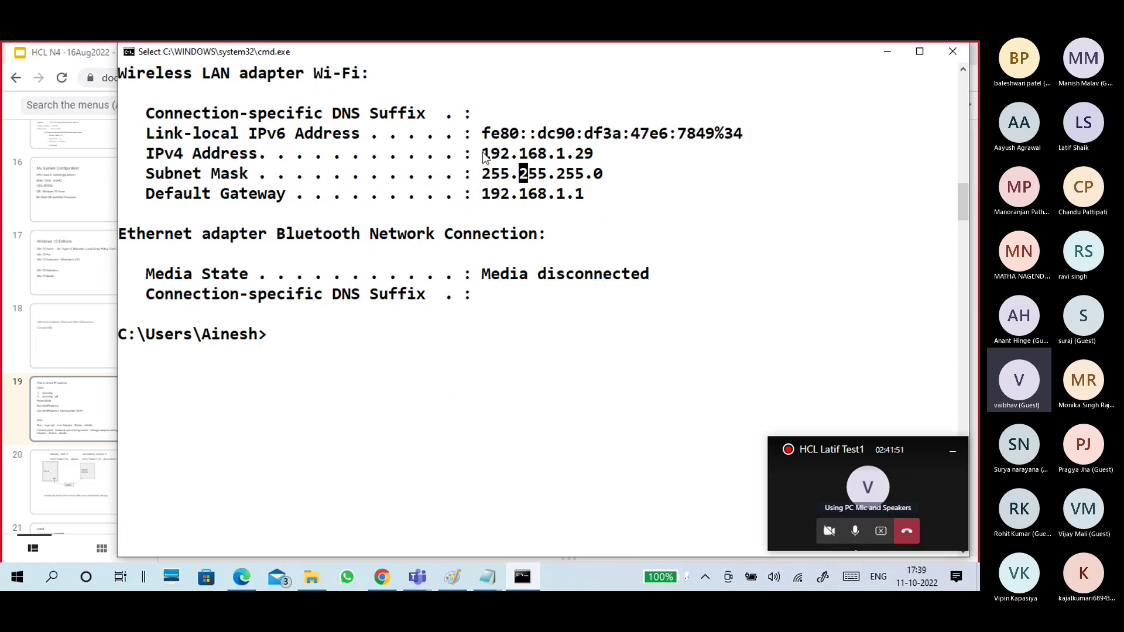
{"action": "left_click_drag", "start_coordinate": [482, 153], "coordinate": [602, 153]}
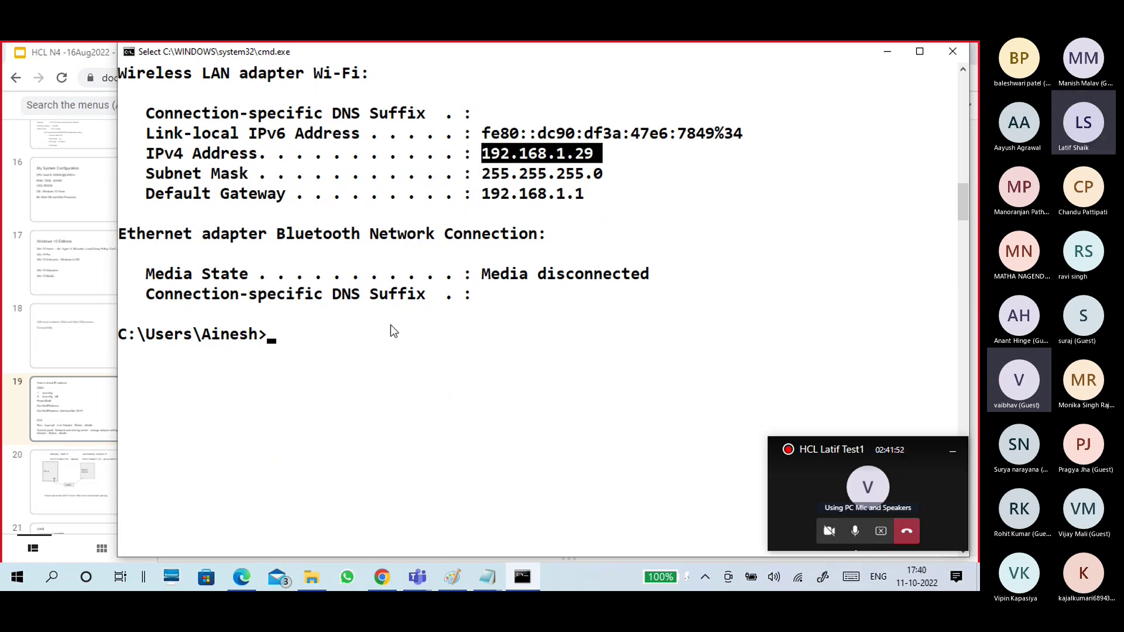
Step: Enter ipconfig, highlight the Link-local IPv6 Address label, and switch to the blank Paint canvas
{"action": "type", "text": "ipconfig"}
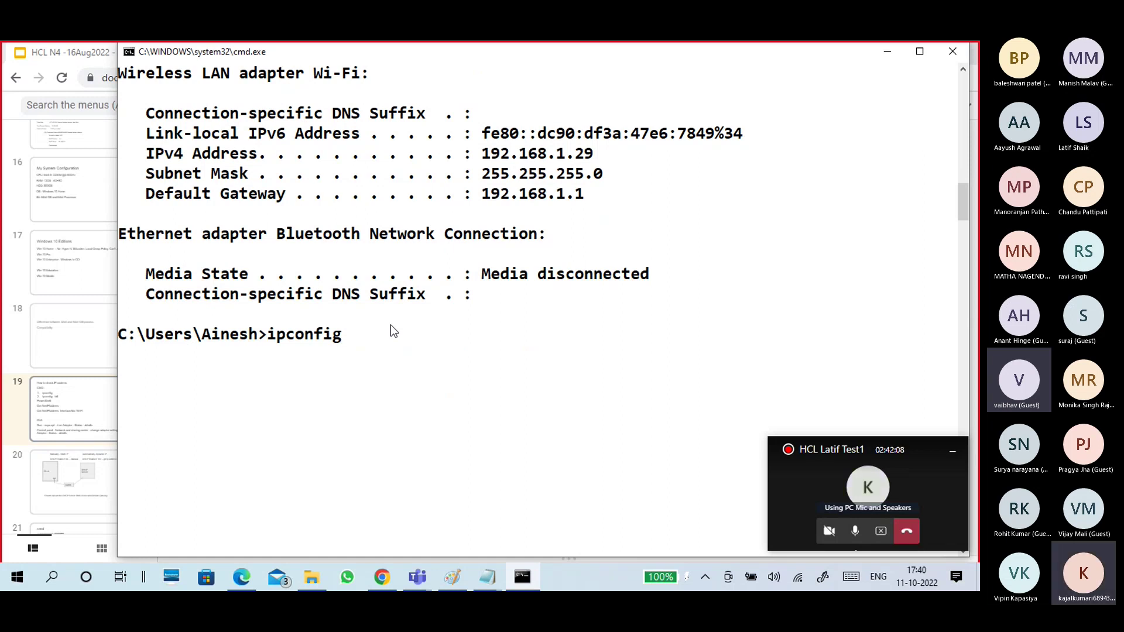
{"action": "scroll", "coordinate": [413, 338], "scroll_direction": "up", "scroll_amount": 2}
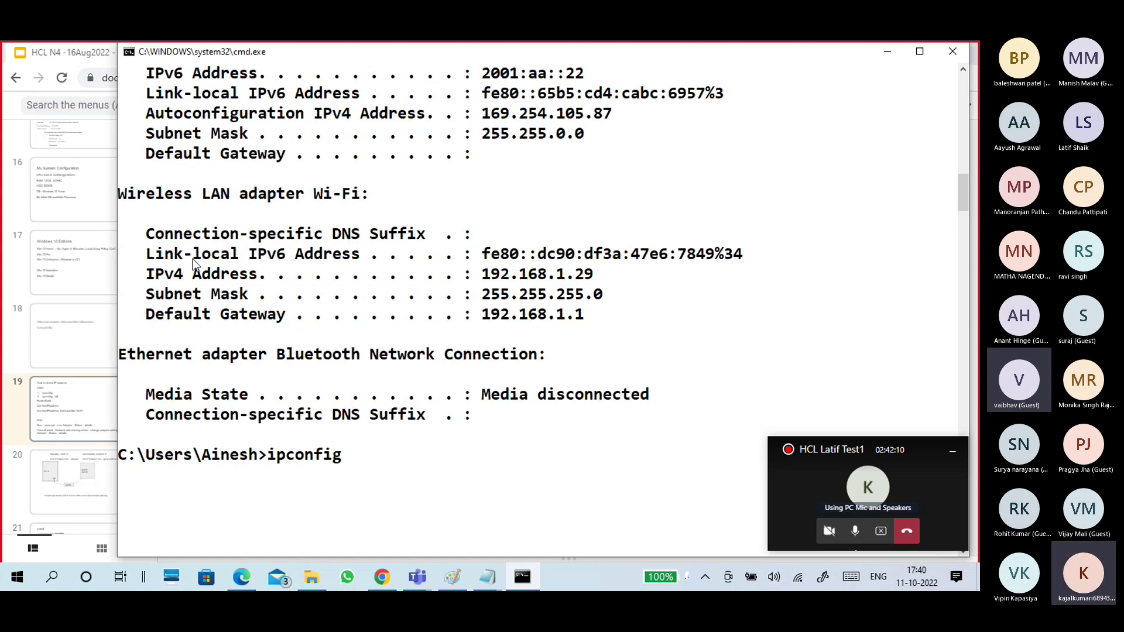
{"action": "right_click", "coordinate": [152, 247]}
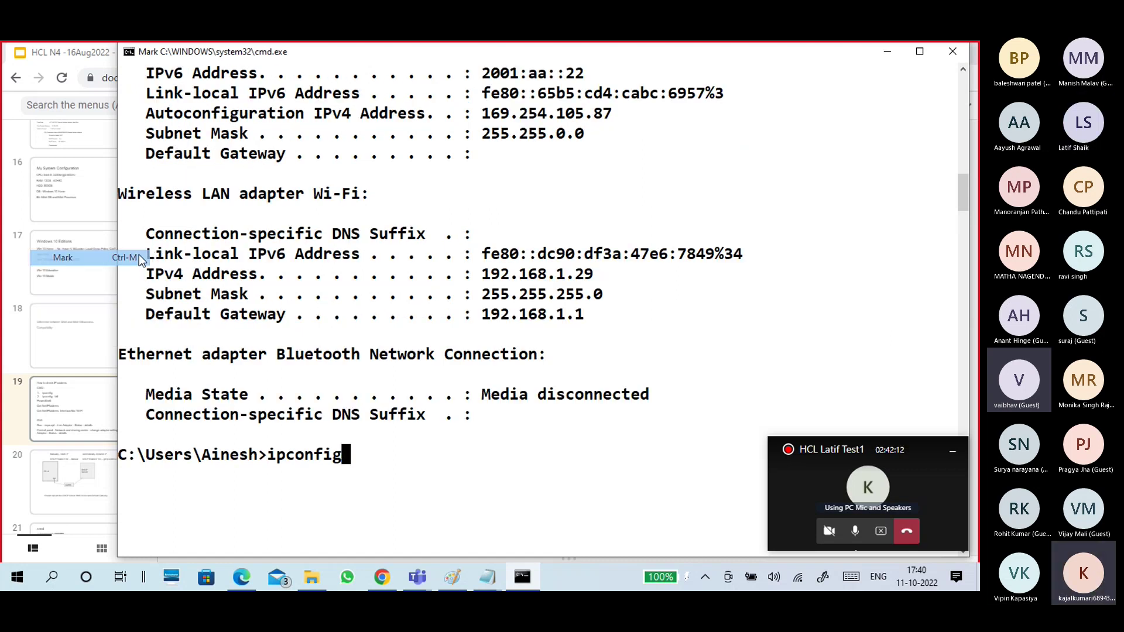
{"action": "left_click", "coordinate": [141, 258]}
{"action": "left_click_drag", "start_coordinate": [138, 255], "coordinate": [369, 257]}
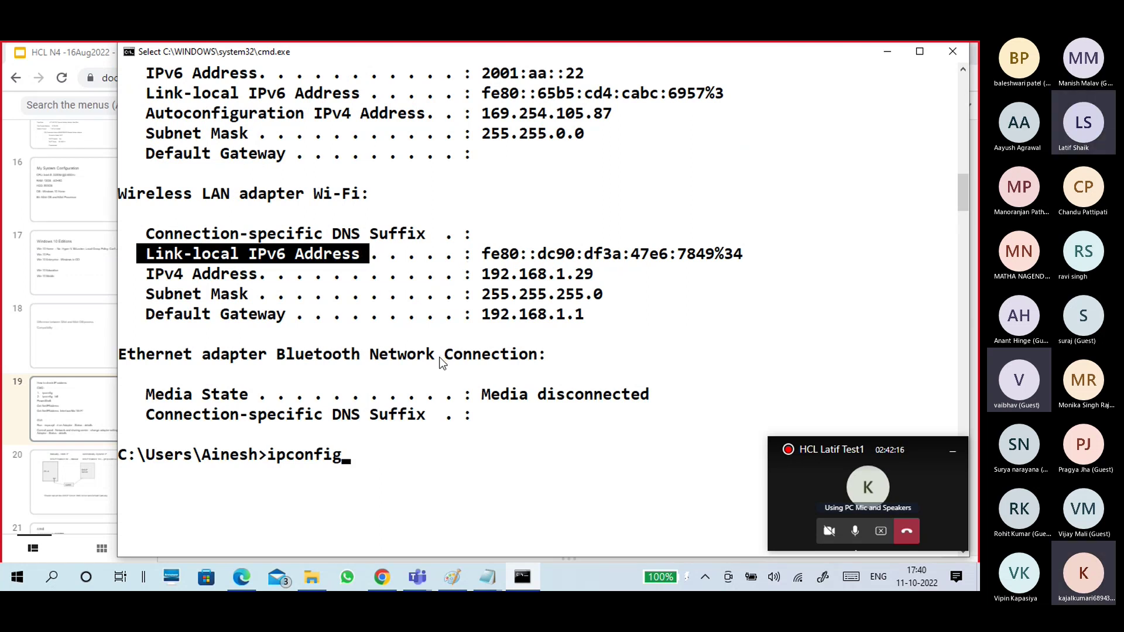
{"action": "left_click", "coordinate": [453, 577]}
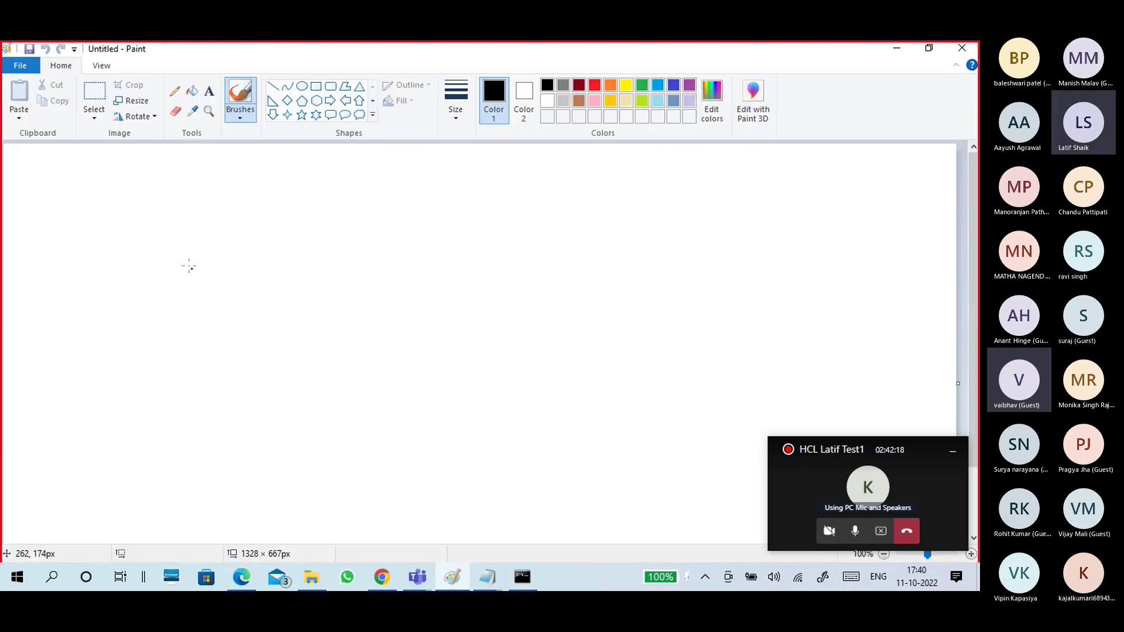
Step: Handwrite the IPv4 and IPv6 labels and draw a rectangle for the network card
{"action": "mouse_move", "coordinate": [146, 231]}
{"action": "left_mouse_down"}
{"action": "mouse_move", "coordinate": [147, 262]}
{"action": "mouse_move", "coordinate": [166, 220]}
{"action": "mouse_move", "coordinate": [193, 239]}
{"action": "left_mouse_up"}
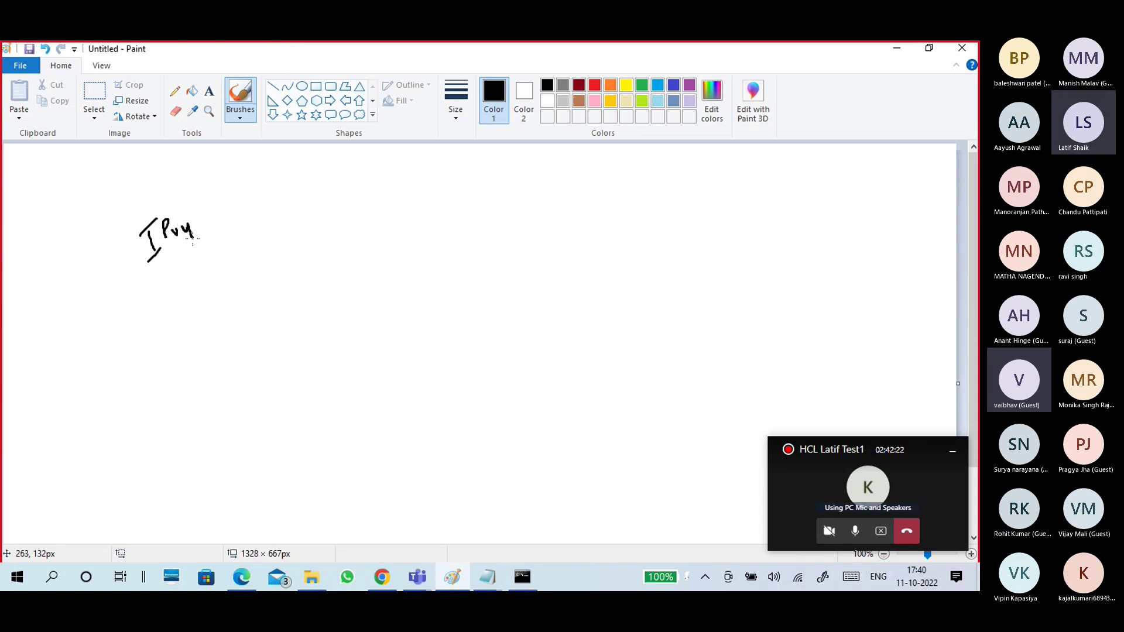
{"action": "left_click_drag", "start_coordinate": [315, 186], "coordinate": [319, 200]}
{"action": "mouse_move", "coordinate": [317, 178]}
{"action": "left_mouse_down"}
{"action": "mouse_move", "coordinate": [307, 189]}
{"action": "mouse_move", "coordinate": [323, 204]}
{"action": "mouse_move", "coordinate": [325, 179]}
{"action": "mouse_move", "coordinate": [329, 192]}
{"action": "mouse_move", "coordinate": [355, 193]}
{"action": "left_mouse_up"}
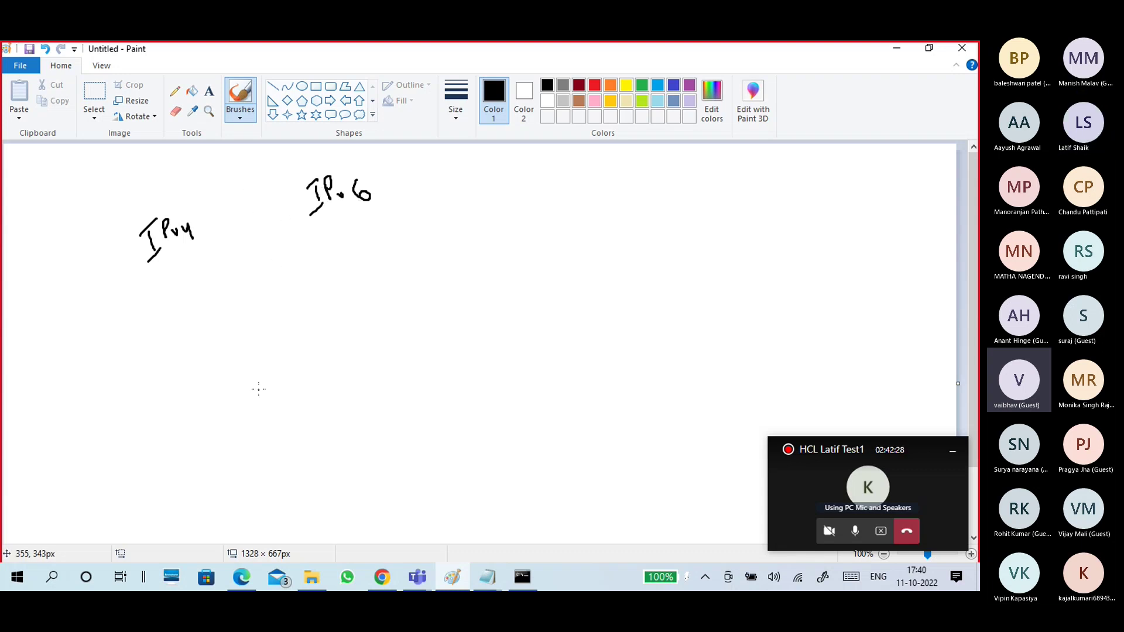
{"action": "left_click_drag", "start_coordinate": [264, 296], "coordinate": [274, 337]}
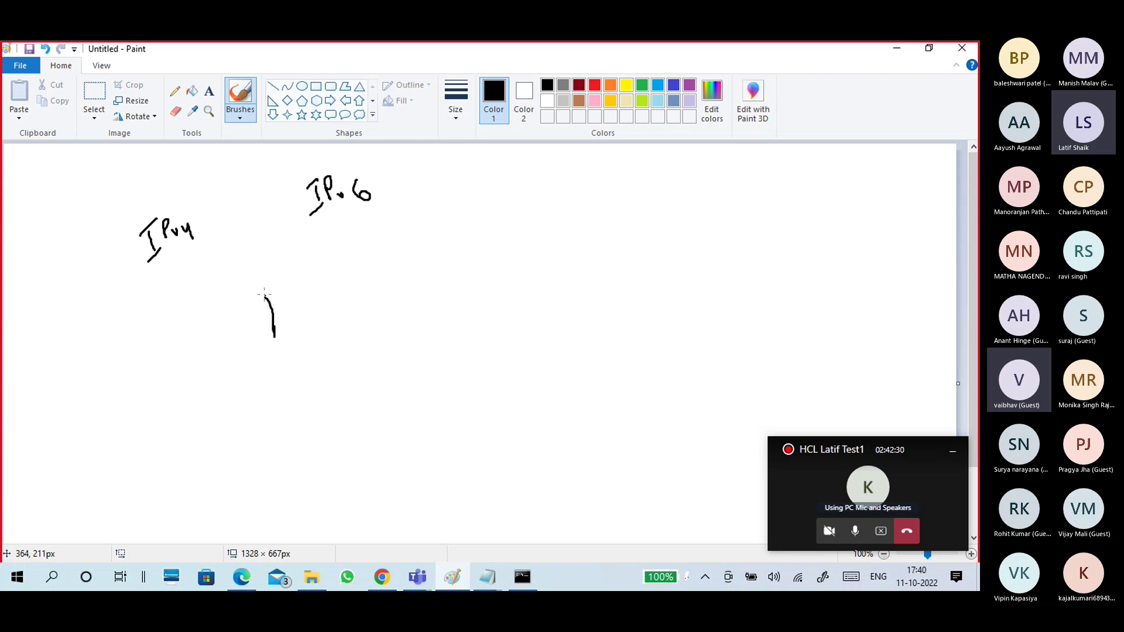
{"action": "mouse_move", "coordinate": [264, 294]}
{"action": "left_mouse_down"}
{"action": "mouse_move", "coordinate": [366, 319]}
{"action": "mouse_move", "coordinate": [261, 344]}
{"action": "left_mouse_up"}
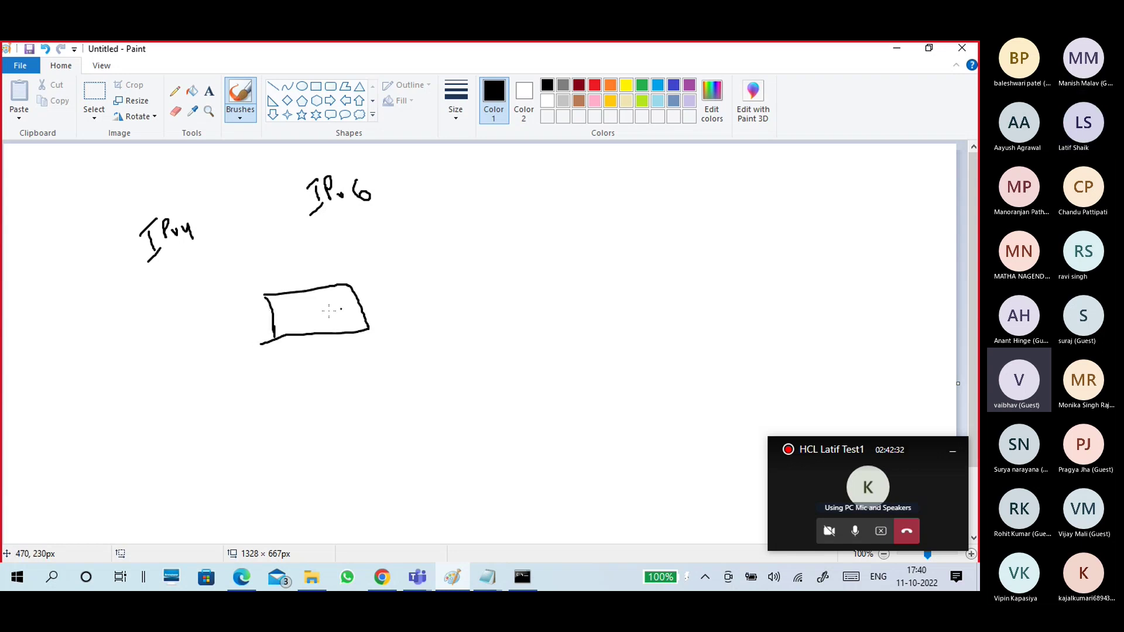
Step: Erase the stray tail on the rectangle, then tick the IPv4 and IPv6 labels
{"action": "left_click", "coordinate": [175, 111]}
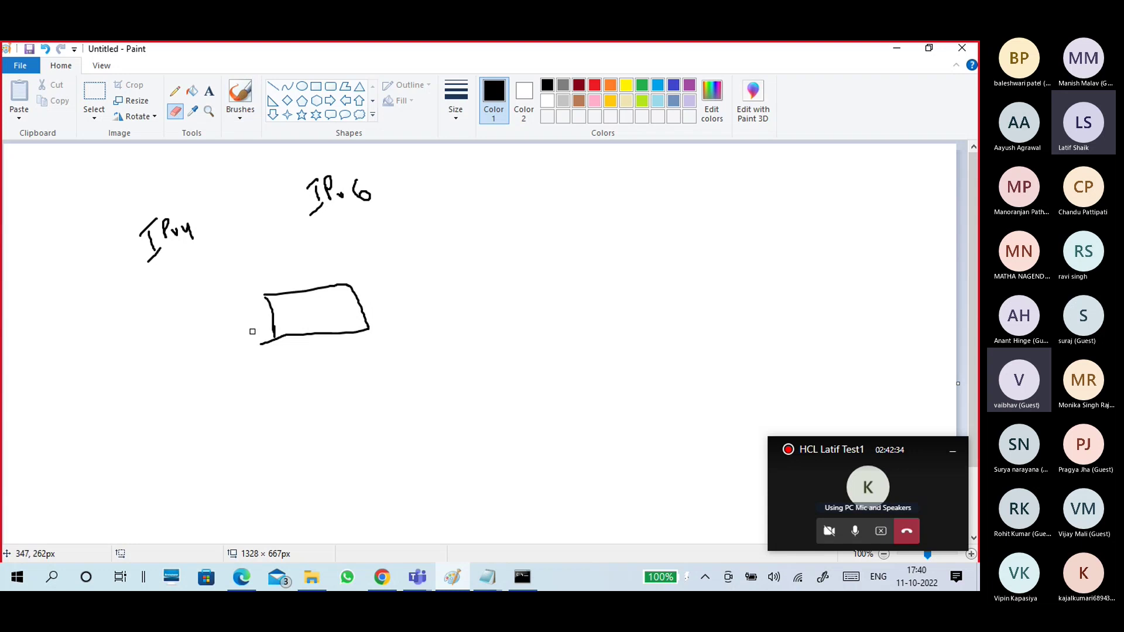
{"action": "left_click_drag", "start_coordinate": [261, 342], "coordinate": [269, 343]}
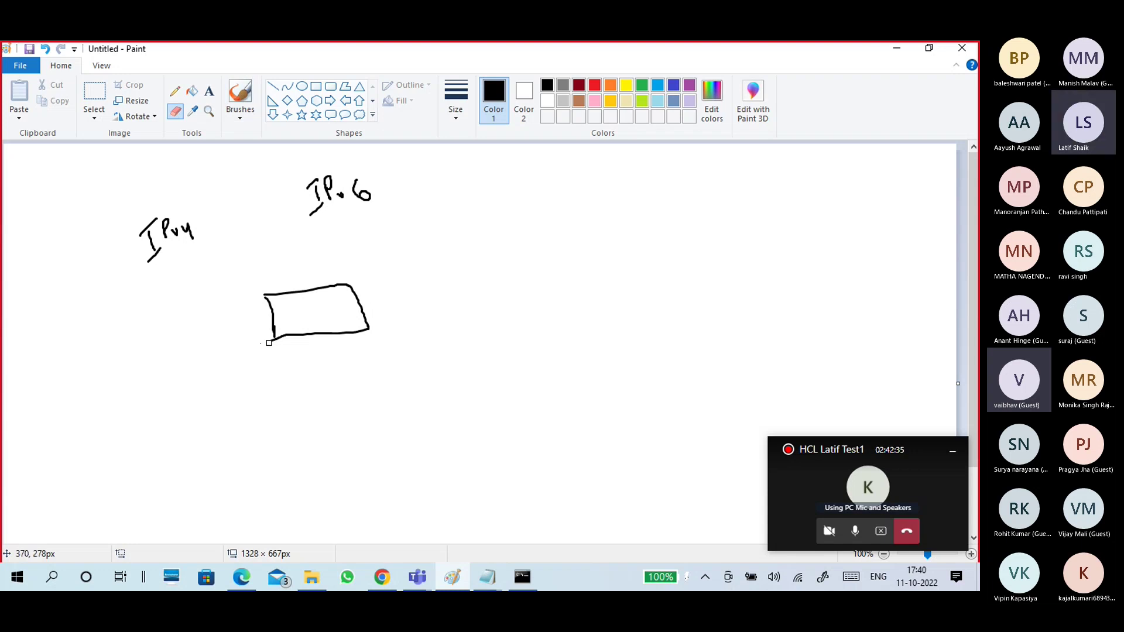
{"action": "left_click", "coordinate": [241, 116]}
{"action": "left_click", "coordinate": [155, 139]}
{"action": "mouse_move", "coordinate": [204, 210]}
{"action": "left_mouse_down"}
{"action": "mouse_move", "coordinate": [210, 222]}
{"action": "mouse_move", "coordinate": [228, 194]}
{"action": "left_mouse_up"}
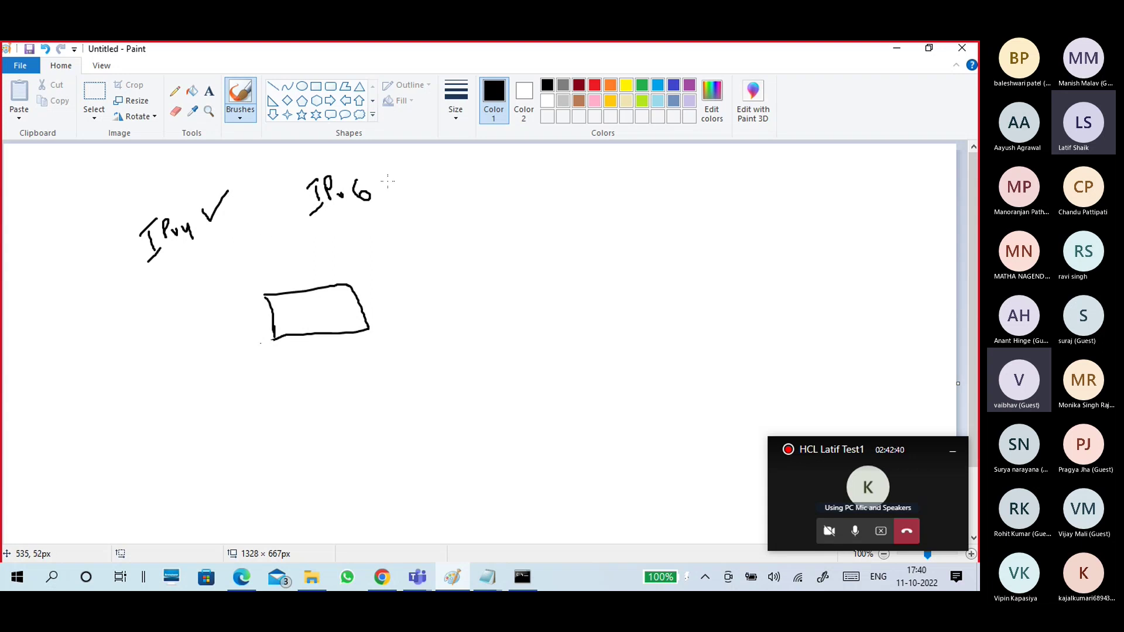
{"action": "left_click_drag", "start_coordinate": [387, 179], "coordinate": [401, 170]}
Step: Write and underline NIC under the rectangle, and fix the v in IPv6
{"action": "mouse_move", "coordinate": [286, 351]}
{"action": "left_mouse_down"}
{"action": "mouse_move", "coordinate": [291, 375]}
{"action": "mouse_move", "coordinate": [300, 346]}
{"action": "mouse_move", "coordinate": [312, 369]}
{"action": "left_mouse_up"}
{"action": "mouse_move", "coordinate": [332, 347]}
{"action": "left_mouse_down"}
{"action": "mouse_move", "coordinate": [320, 354]}
{"action": "mouse_move", "coordinate": [329, 362]}
{"action": "left_mouse_up"}
{"action": "left_click_drag", "start_coordinate": [286, 385], "coordinate": [329, 371]}
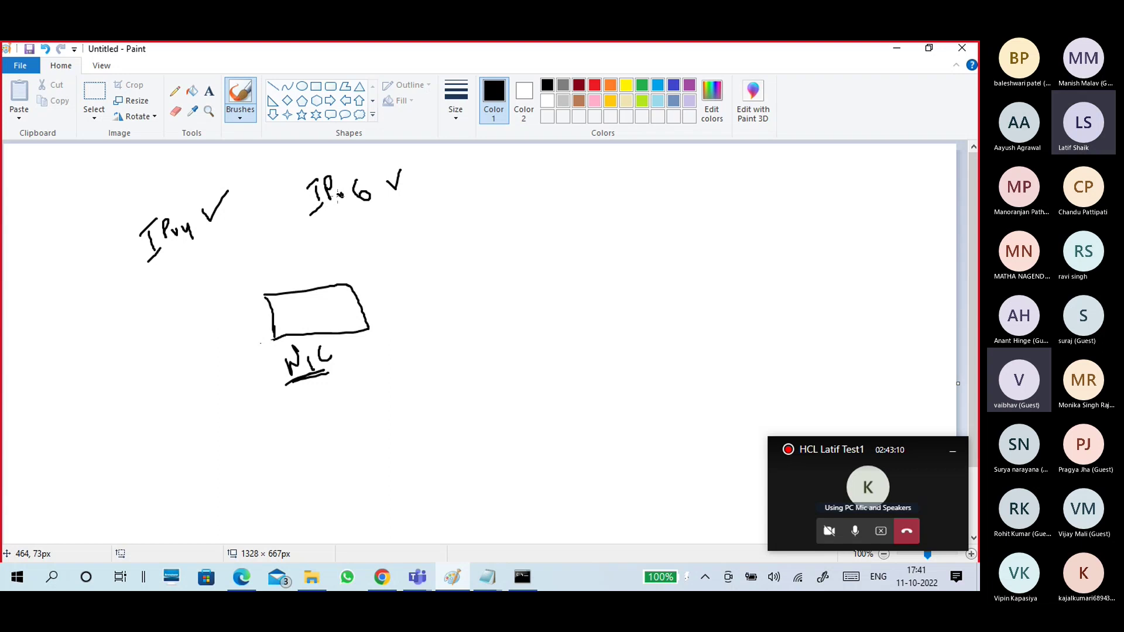
{"action": "left_click_drag", "start_coordinate": [337, 197], "coordinate": [352, 191]}
Step: Draw a cable out of the NIC and a box below IPv4, then return to Command Prompt
{"action": "mouse_move", "coordinate": [345, 311]}
{"action": "left_mouse_down"}
{"action": "mouse_move", "coordinate": [409, 308]}
{"action": "mouse_move", "coordinate": [334, 310]}
{"action": "mouse_move", "coordinate": [409, 309]}
{"action": "left_mouse_up"}
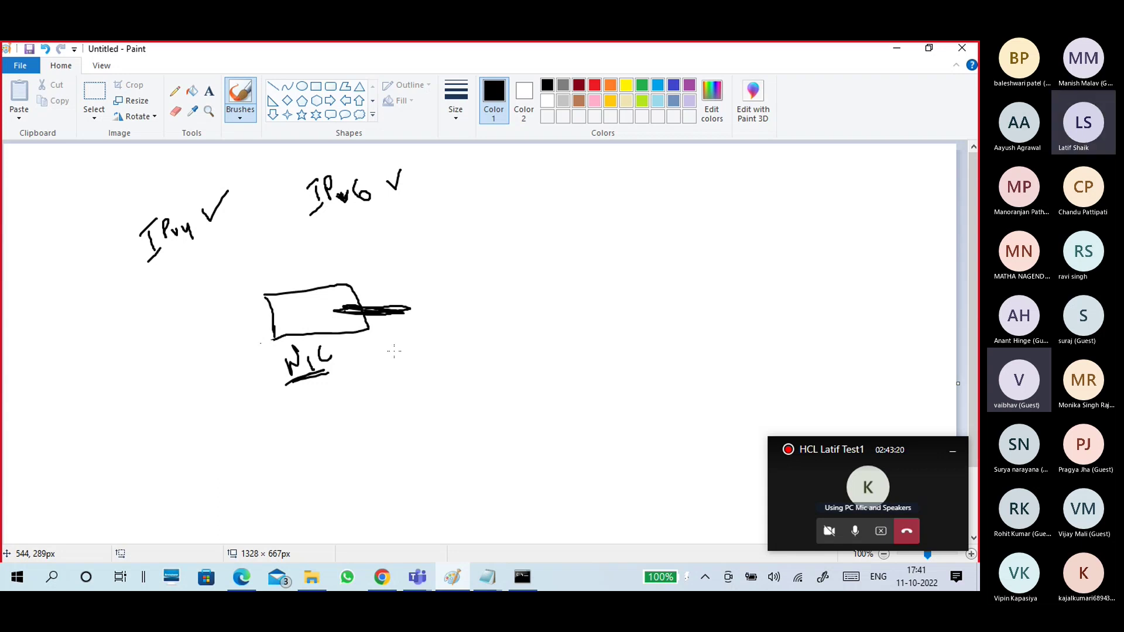
{"action": "left_click_drag", "start_coordinate": [162, 264], "coordinate": [173, 299]}
{"action": "mouse_move", "coordinate": [158, 260]}
{"action": "left_mouse_down"}
{"action": "mouse_move", "coordinate": [206, 239]}
{"action": "mouse_move", "coordinate": [188, 294]}
{"action": "mouse_move", "coordinate": [174, 299]}
{"action": "left_mouse_up"}
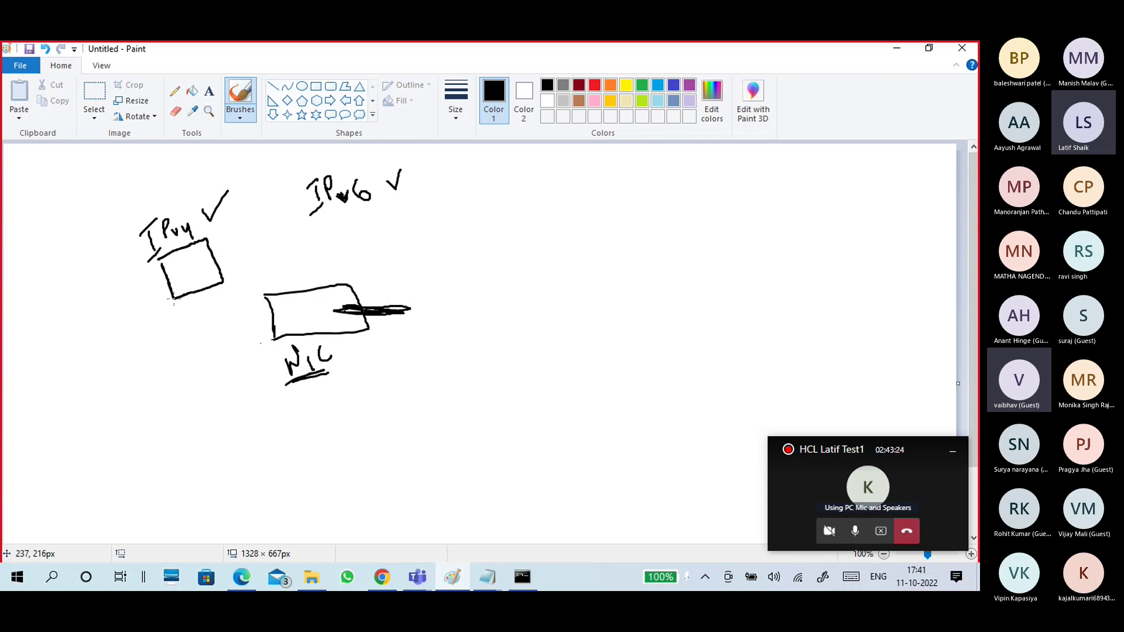
{"action": "left_click", "coordinate": [519, 580]}
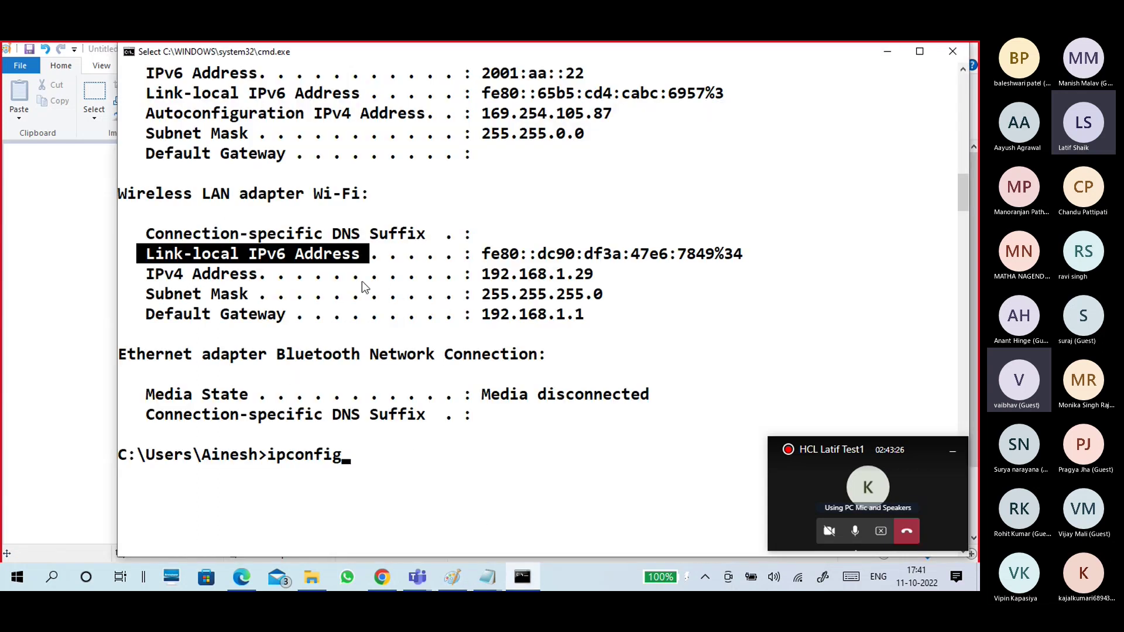
Step: Highlight the Wi-Fi IPv4 address 192.168.1.29 and the link-local IPv6 label, then return to Paint
{"action": "left_click", "coordinate": [355, 274]}
{"action": "left_click_drag", "start_coordinate": [598, 274], "coordinate": [483, 274]}
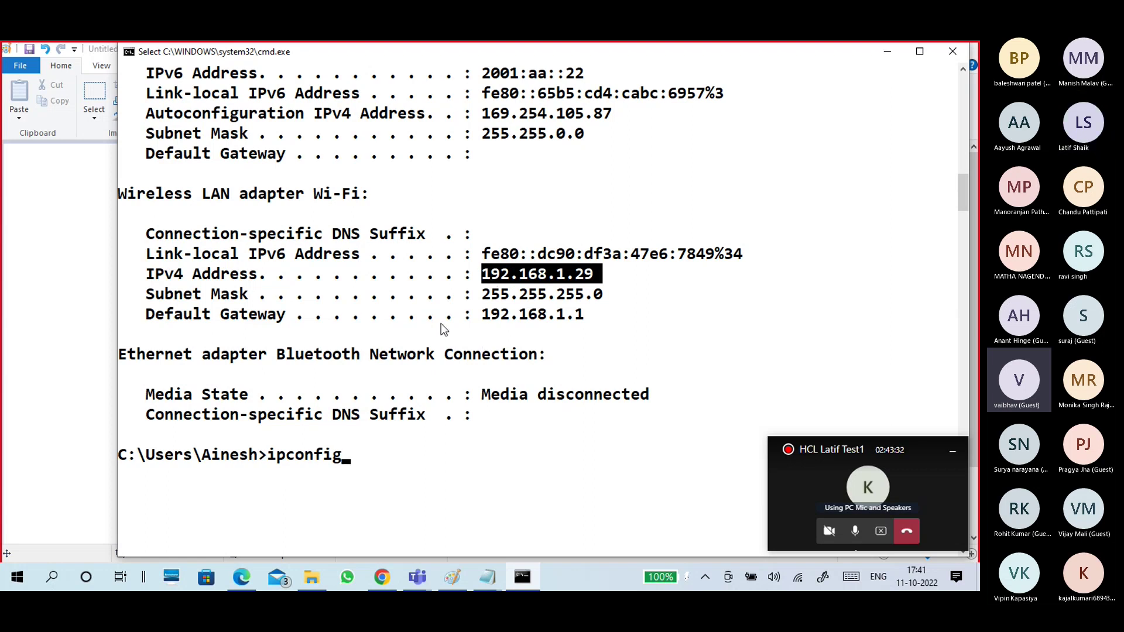
{"action": "left_click_drag", "start_coordinate": [150, 257], "coordinate": [364, 261]}
{"action": "left_click", "coordinate": [368, 261]}
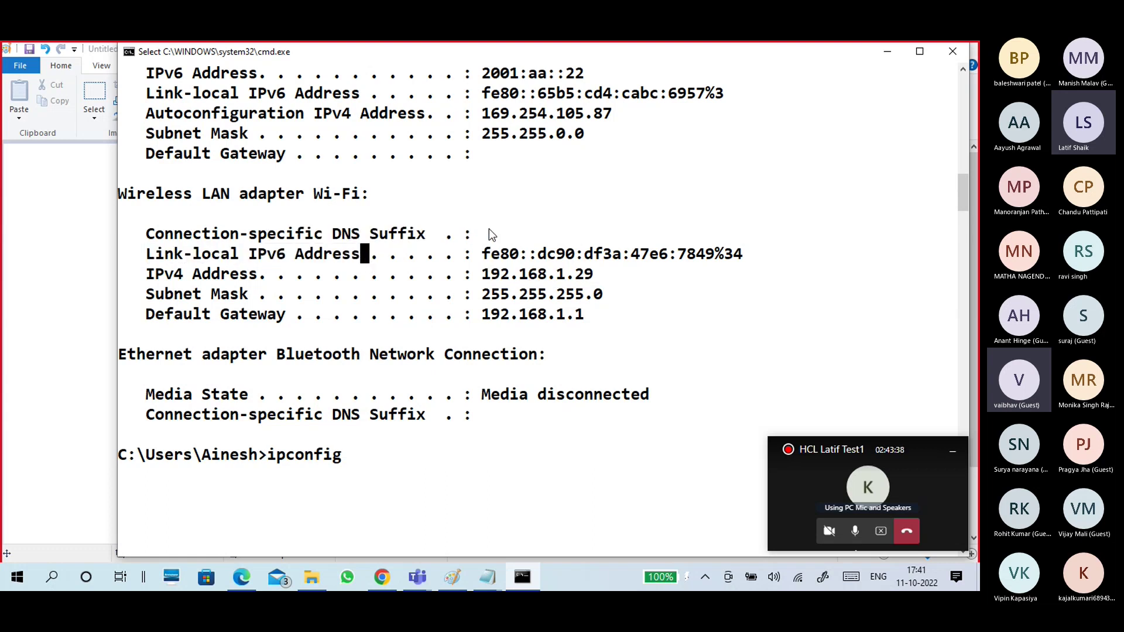
{"action": "left_click_drag", "start_coordinate": [252, 255], "coordinate": [360, 258]}
{"action": "left_click", "coordinate": [73, 297]}
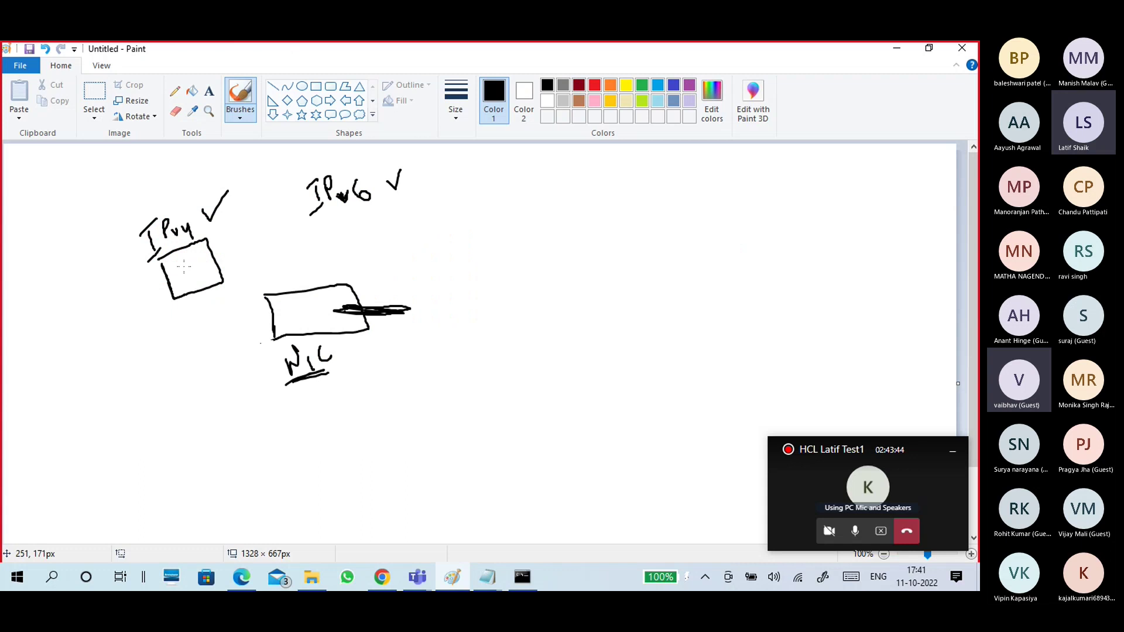
Step: Tick the IPv4 box, add a linked lower-left box with an arrow to IPv6, and begin J10
{"action": "mouse_move", "coordinate": [179, 264]}
{"action": "left_mouse_down"}
{"action": "mouse_move", "coordinate": [193, 280]}
{"action": "mouse_move", "coordinate": [221, 243]}
{"action": "left_mouse_up"}
{"action": "mouse_move", "coordinate": [25, 387]}
{"action": "left_mouse_down"}
{"action": "mouse_move", "coordinate": [33, 375]}
{"action": "mouse_move", "coordinate": [105, 383]}
{"action": "mouse_move", "coordinate": [65, 464]}
{"action": "left_mouse_up"}
{"action": "mouse_move", "coordinate": [89, 391]}
{"action": "left_mouse_down"}
{"action": "mouse_move", "coordinate": [167, 297]}
{"action": "mouse_move", "coordinate": [168, 312]}
{"action": "left_mouse_up"}
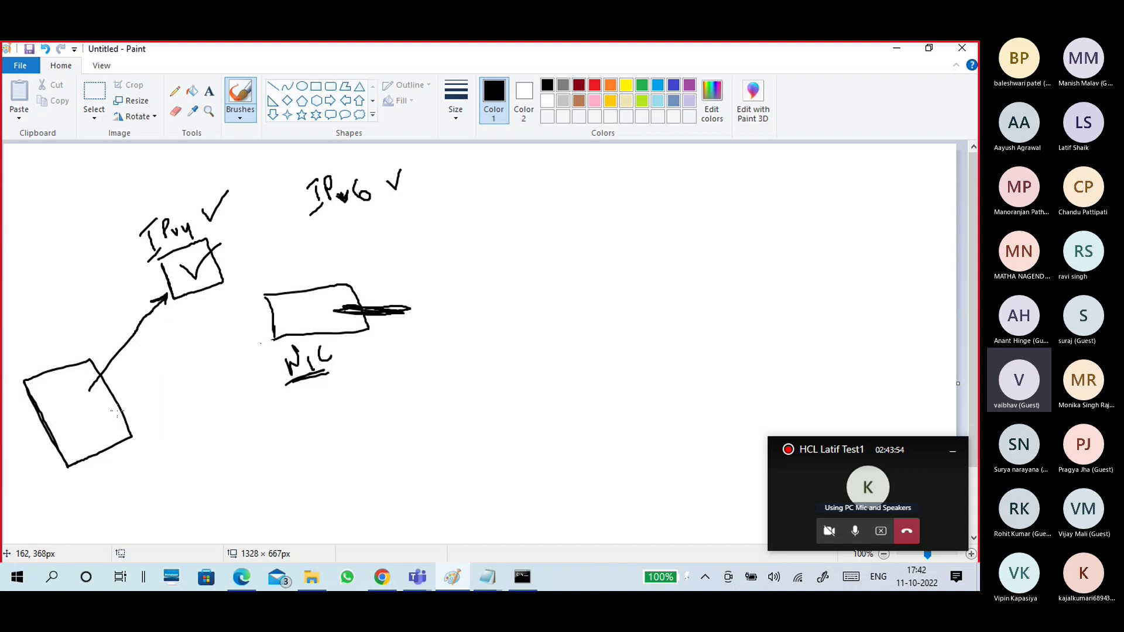
{"action": "mouse_move", "coordinate": [52, 408]}
{"action": "left_mouse_down"}
{"action": "mouse_move", "coordinate": [64, 441]}
{"action": "mouse_move", "coordinate": [94, 391]}
{"action": "mouse_move", "coordinate": [53, 403]}
{"action": "mouse_move", "coordinate": [51, 423]}
{"action": "left_mouse_up"}
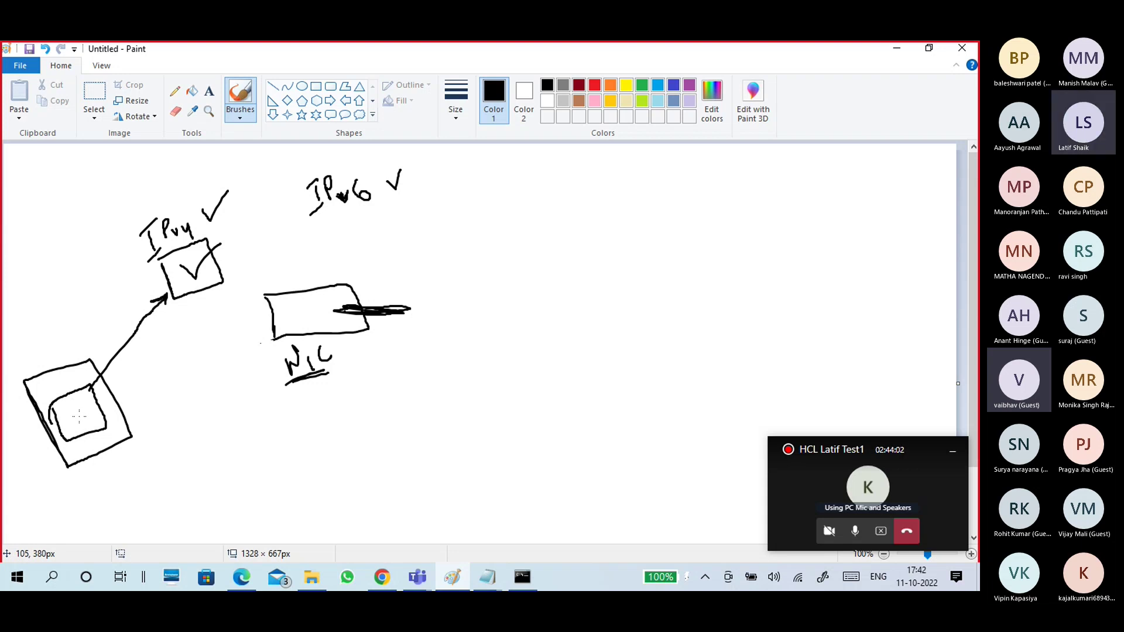
{"action": "mouse_move", "coordinate": [92, 410]}
{"action": "left_mouse_down"}
{"action": "mouse_move", "coordinate": [322, 224]}
{"action": "mouse_move", "coordinate": [327, 242]}
{"action": "left_mouse_up"}
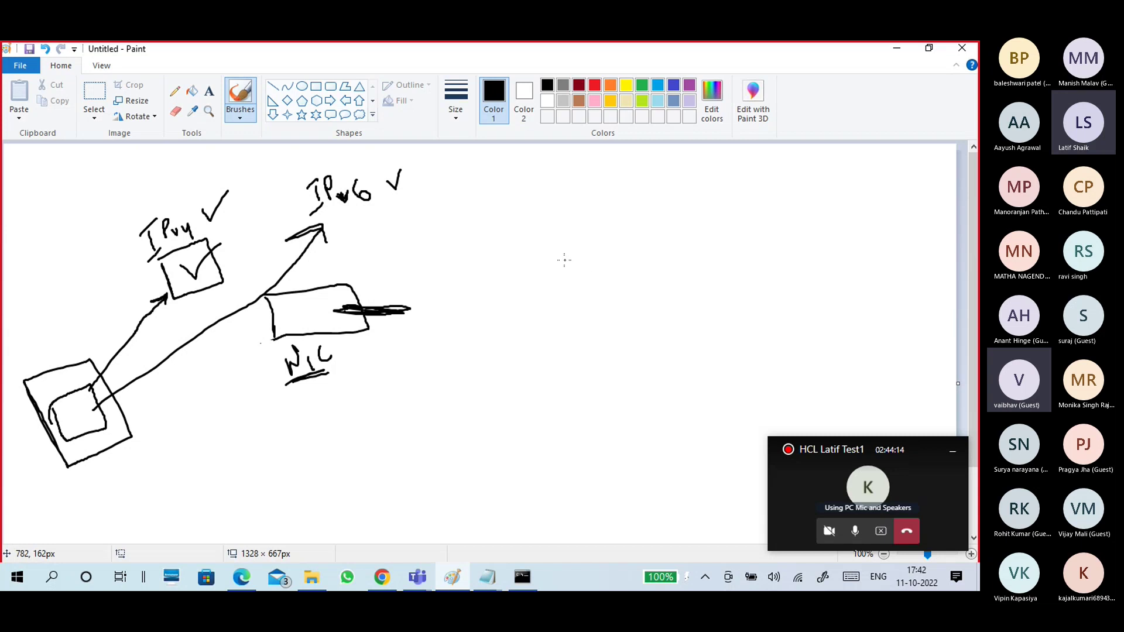
{"action": "mouse_move", "coordinate": [583, 251]}
{"action": "left_mouse_down"}
{"action": "mouse_move", "coordinate": [566, 290]}
{"action": "mouse_move", "coordinate": [557, 288]}
{"action": "mouse_move", "coordinate": [706, 192]}
{"action": "mouse_move", "coordinate": [715, 171]}
{"action": "mouse_move", "coordinate": [761, 192]}
{"action": "mouse_move", "coordinate": [736, 191]}
{"action": "mouse_move", "coordinate": [746, 198]}
{"action": "mouse_move", "coordinate": [783, 167]}
{"action": "mouse_move", "coordinate": [788, 188]}
{"action": "mouse_move", "coordinate": [786, 177]}
{"action": "mouse_move", "coordinate": [825, 176]}
{"action": "left_mouse_up"}
Step: Underline and thicken the IPv4 IPv6 heading, then start a box around J10
{"action": "left_click_drag", "start_coordinate": [704, 213], "coordinate": [819, 192]}
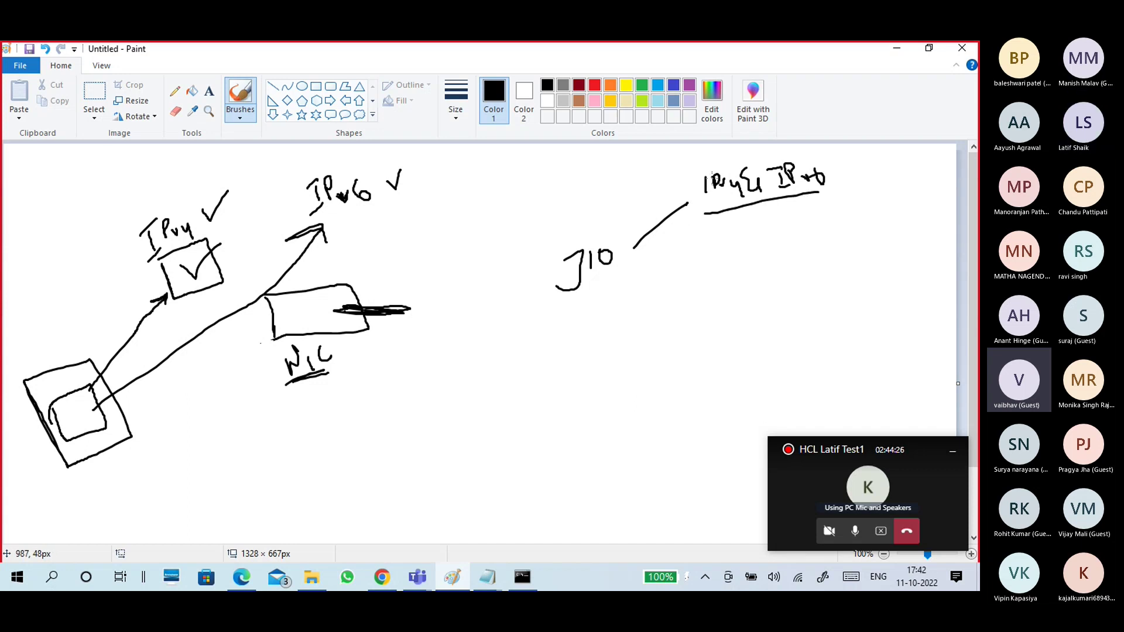
{"action": "mouse_move", "coordinate": [716, 186]}
{"action": "left_mouse_down"}
{"action": "mouse_move", "coordinate": [720, 200]}
{"action": "mouse_move", "coordinate": [716, 189]}
{"action": "left_mouse_up"}
{"action": "mouse_move", "coordinate": [720, 175]}
{"action": "left_mouse_down"}
{"action": "mouse_move", "coordinate": [731, 201]}
{"action": "mouse_move", "coordinate": [711, 203]}
{"action": "left_mouse_up"}
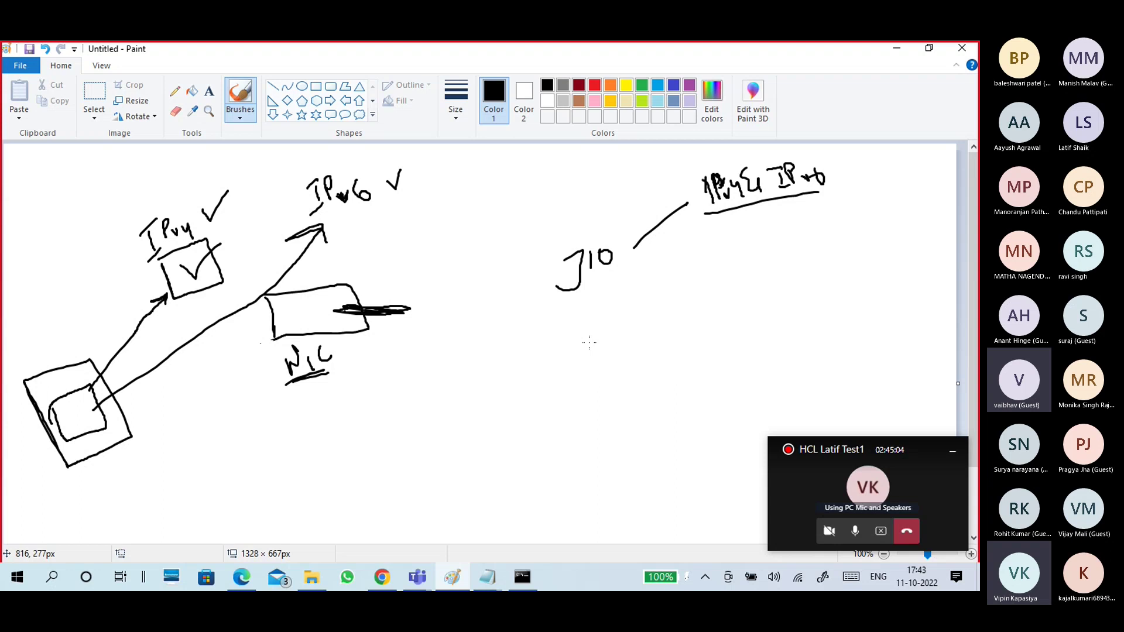
{"action": "mouse_move", "coordinate": [535, 240]}
{"action": "left_mouse_down"}
{"action": "mouse_move", "coordinate": [543, 309]}
{"action": "mouse_move", "coordinate": [647, 275]}
{"action": "mouse_move", "coordinate": [626, 215]}
{"action": "mouse_move", "coordinate": [544, 246]}
{"action": "left_mouse_up"}
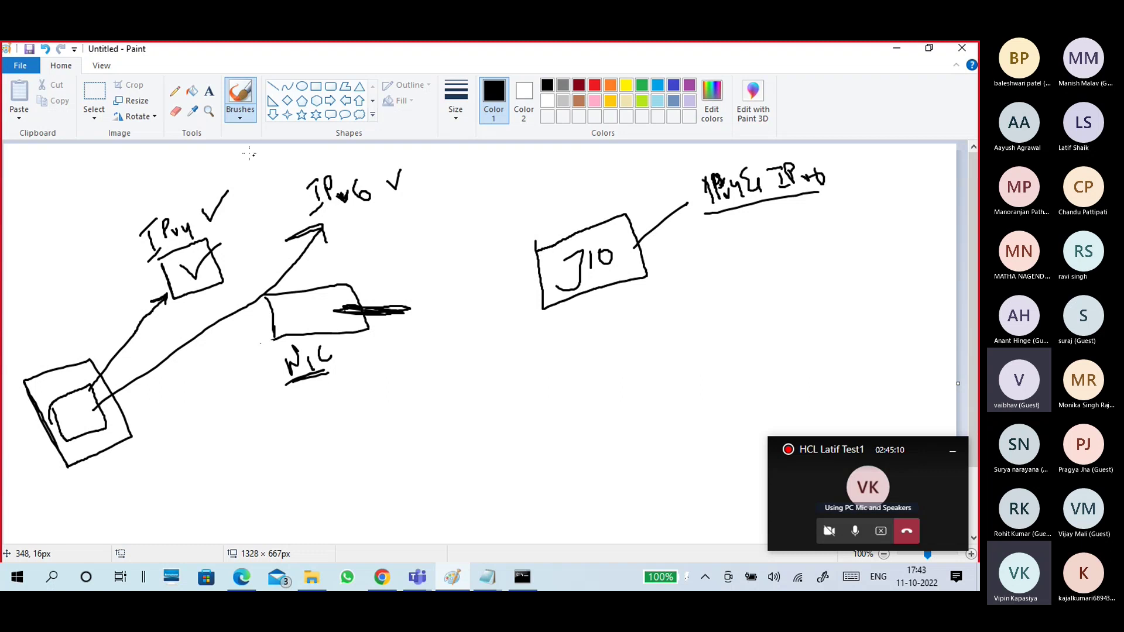
{"action": "left_click", "coordinate": [175, 111]}
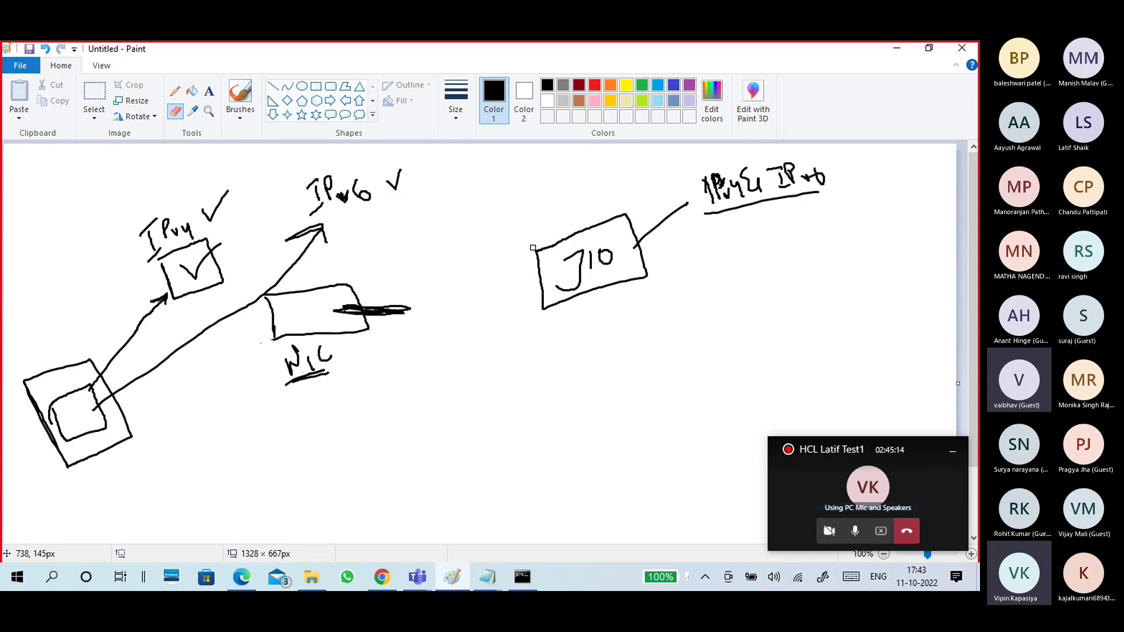
Step: Switch back to the brush and write 'IPv6:' beside the J10 box
{"action": "left_click", "coordinate": [239, 112]}
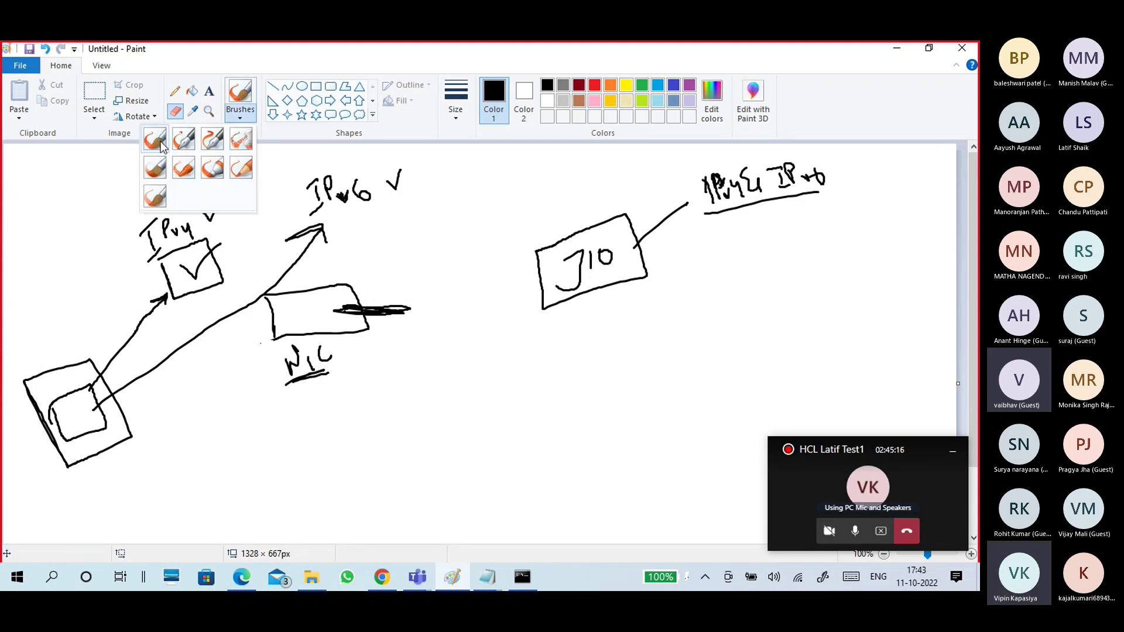
{"action": "left_click", "coordinate": [154, 138]}
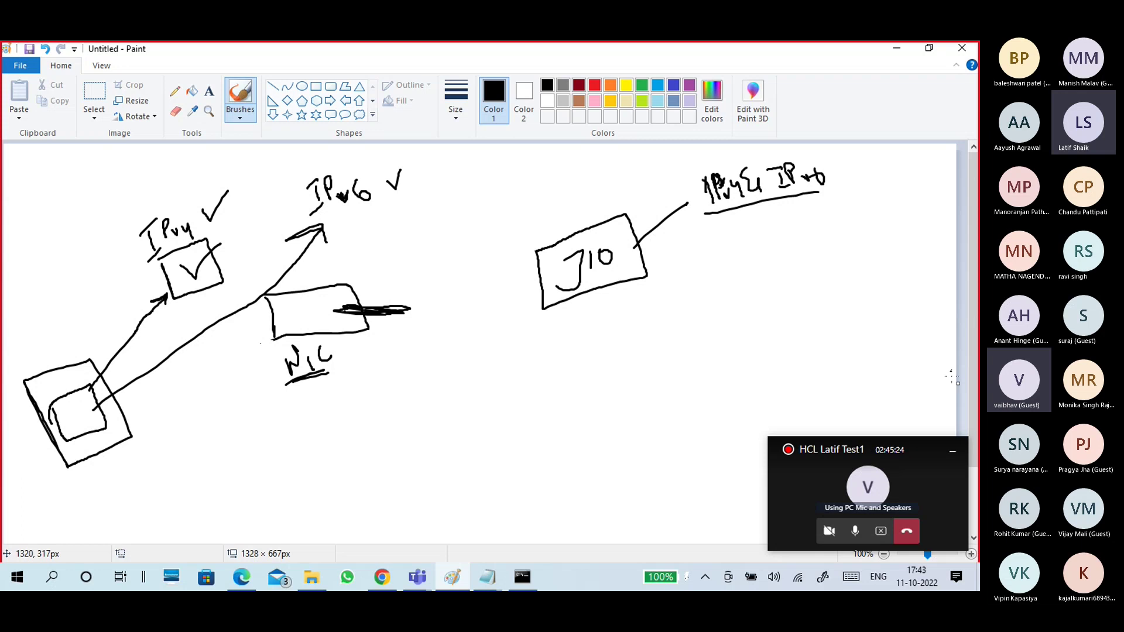
{"action": "left_click", "coordinate": [954, 453]}
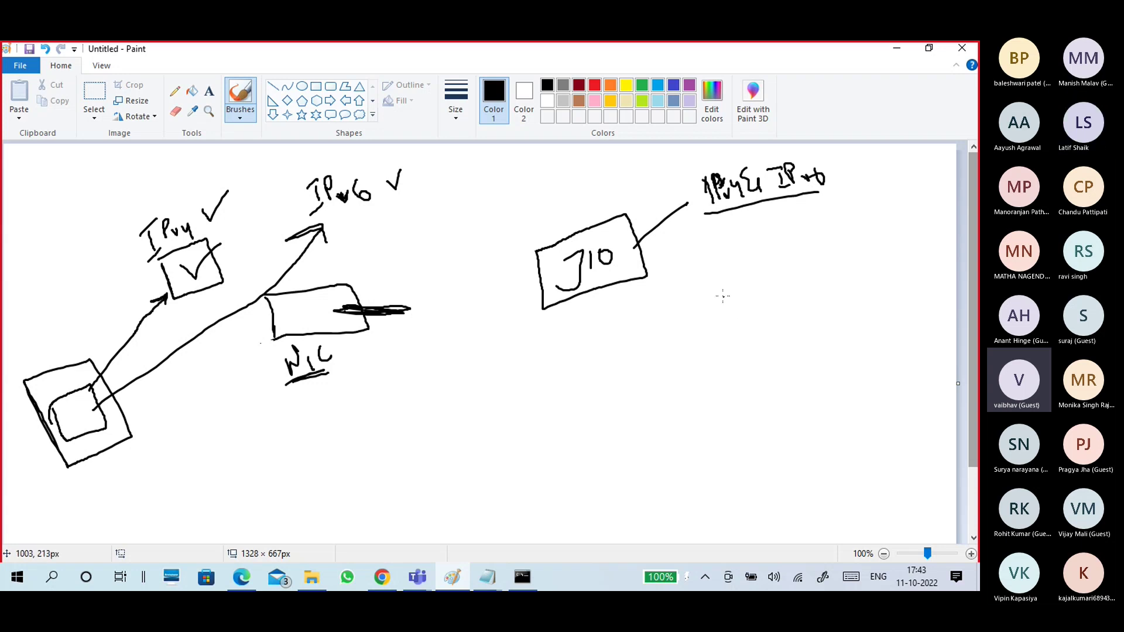
{"action": "mouse_move", "coordinate": [713, 273]}
{"action": "left_mouse_down"}
{"action": "mouse_move", "coordinate": [721, 293]}
{"action": "mouse_move", "coordinate": [739, 275]}
{"action": "mouse_move", "coordinate": [728, 284]}
{"action": "mouse_move", "coordinate": [759, 287]}
{"action": "left_mouse_up"}
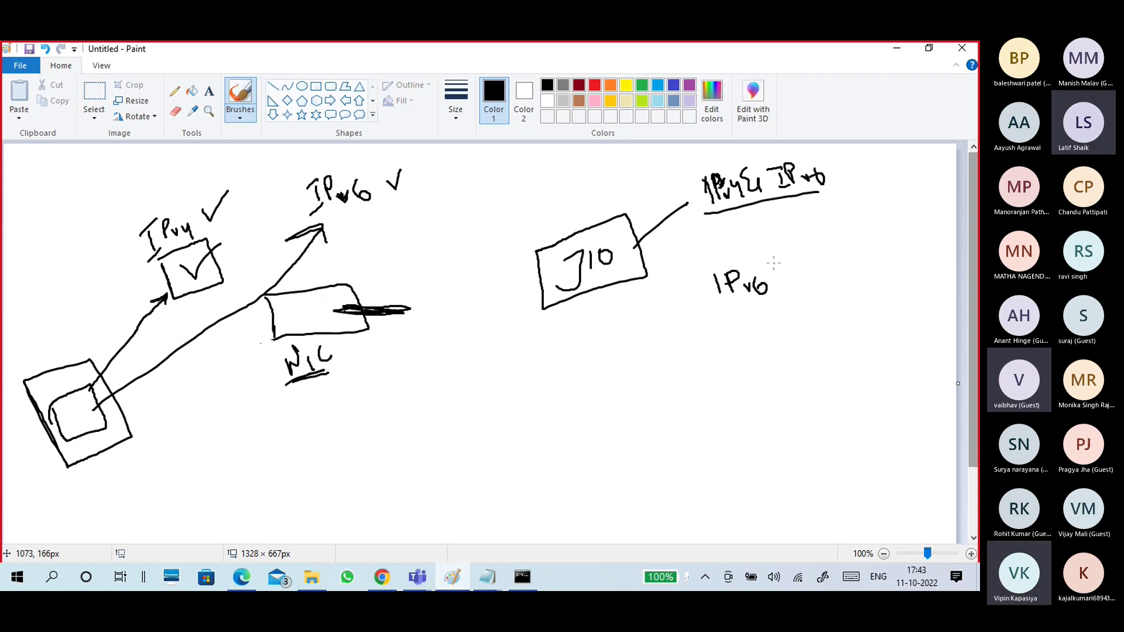
{"action": "left_click", "coordinate": [778, 277]}
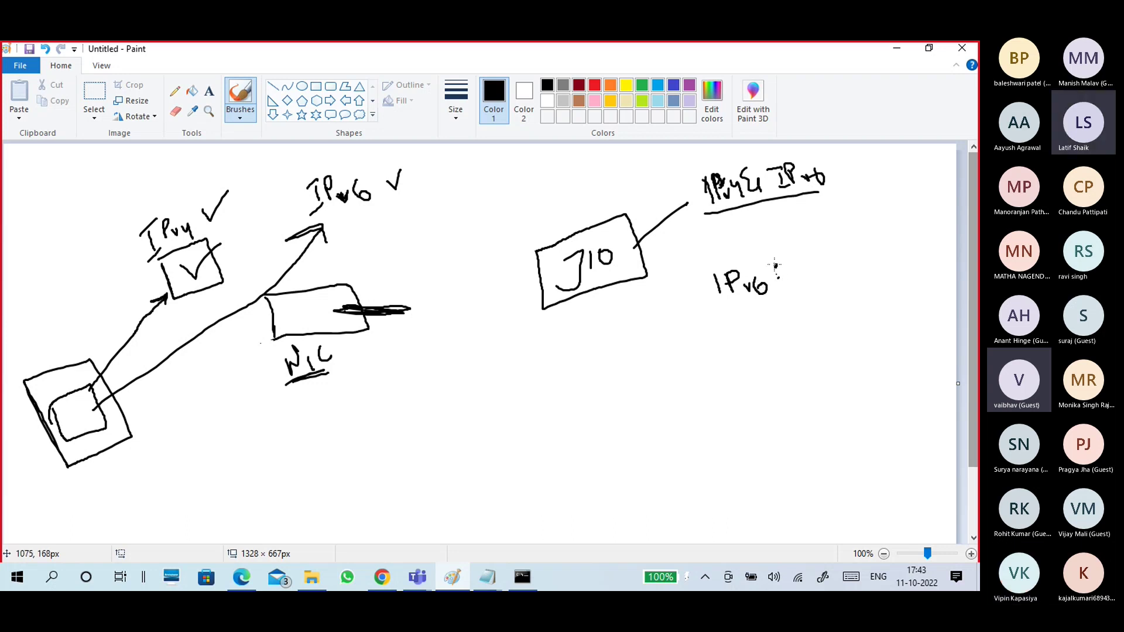
{"action": "left_click", "coordinate": [775, 267]}
{"action": "left_click", "coordinate": [781, 278]}
{"action": "left_click", "coordinate": [781, 278]}
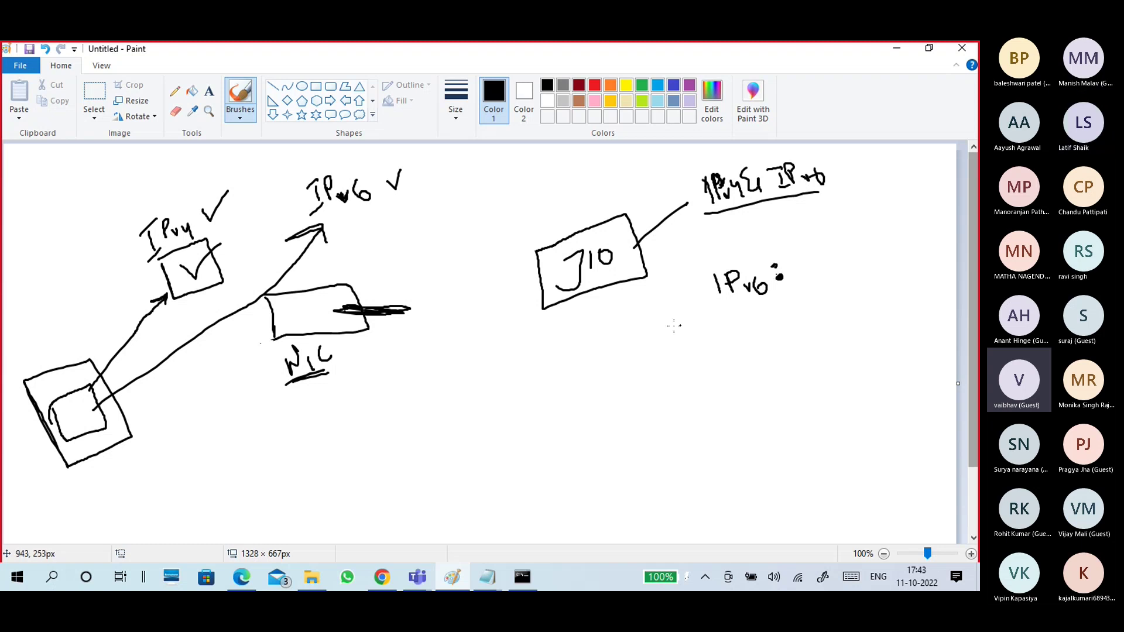
Step: Draw an arrow from the J10 box to IPv6 and add a trail of check marks
{"action": "mouse_move", "coordinate": [592, 315]}
{"action": "left_mouse_down"}
{"action": "mouse_move", "coordinate": [702, 291]}
{"action": "mouse_move", "coordinate": [707, 301]}
{"action": "left_mouse_up"}
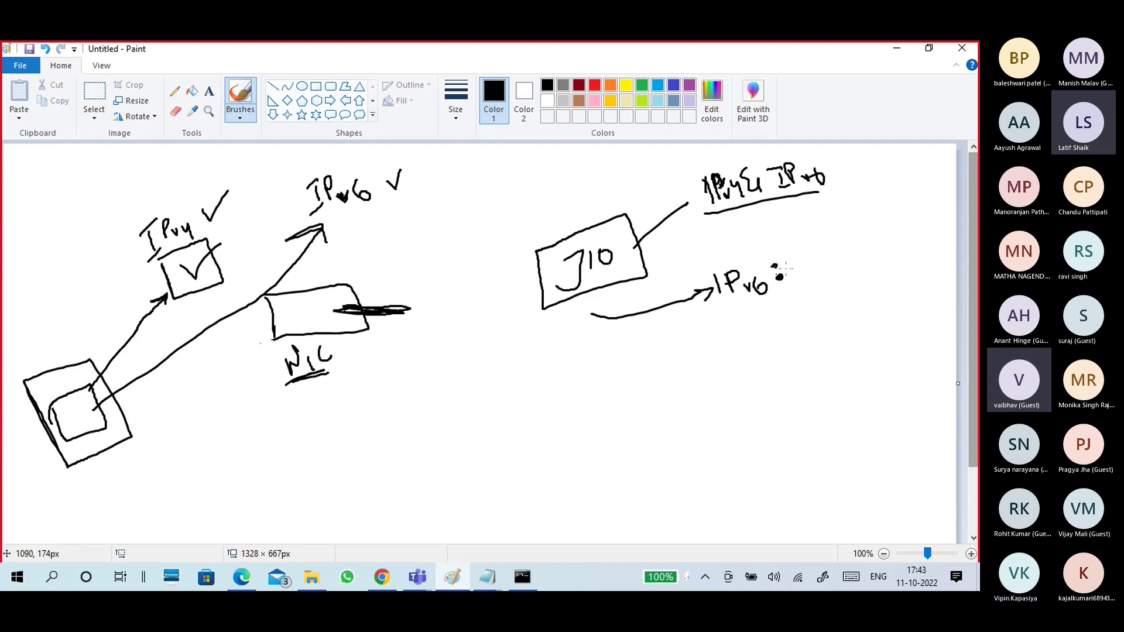
{"action": "left_click_drag", "start_coordinate": [783, 261], "coordinate": [795, 249]}
{"action": "left_click_drag", "start_coordinate": [794, 297], "coordinate": [808, 287]}
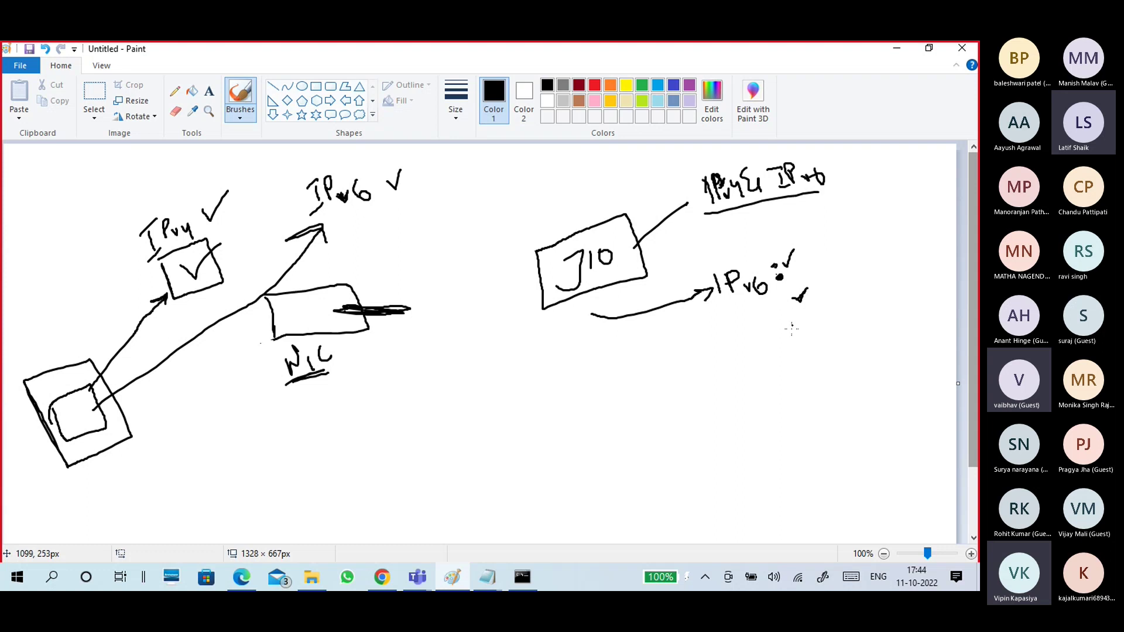
{"action": "left_click_drag", "start_coordinate": [810, 323], "coordinate": [827, 307]}
{"action": "left_click_drag", "start_coordinate": [833, 352], "coordinate": [841, 334]}
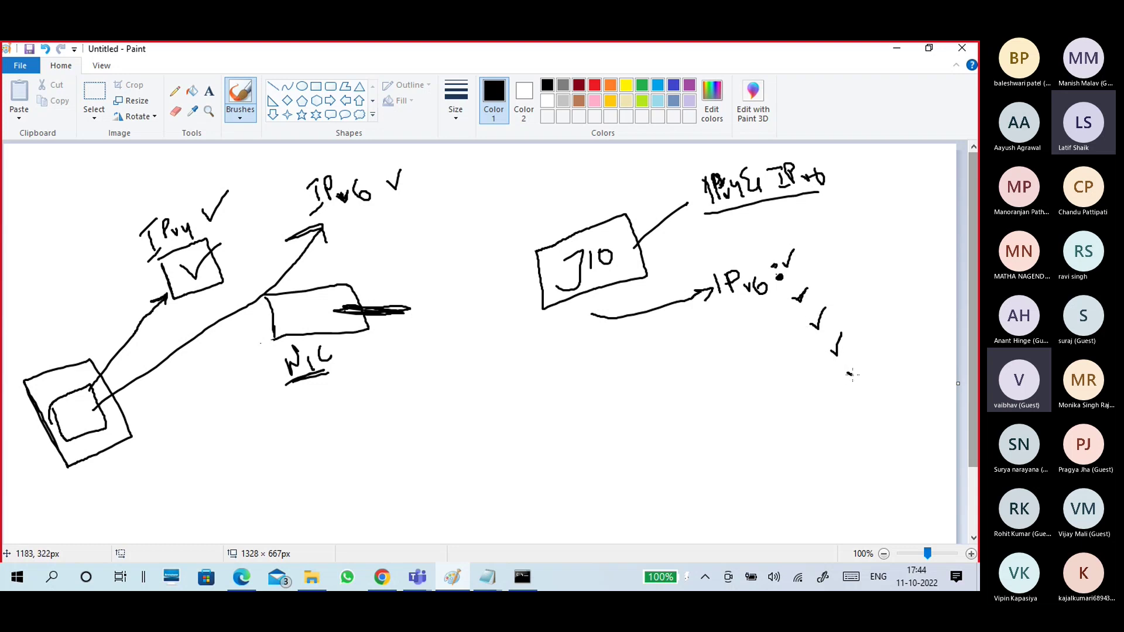
Step: Add another check mark, circle the J10 box, and write IPv4 under the heading
{"action": "left_click_drag", "start_coordinate": [847, 373], "coordinate": [859, 354]}
{"action": "mouse_move", "coordinate": [622, 234]}
{"action": "left_mouse_down"}
{"action": "mouse_move", "coordinate": [609, 228]}
{"action": "mouse_move", "coordinate": [528, 271]}
{"action": "mouse_move", "coordinate": [628, 274]}
{"action": "mouse_move", "coordinate": [612, 226]}
{"action": "left_mouse_up"}
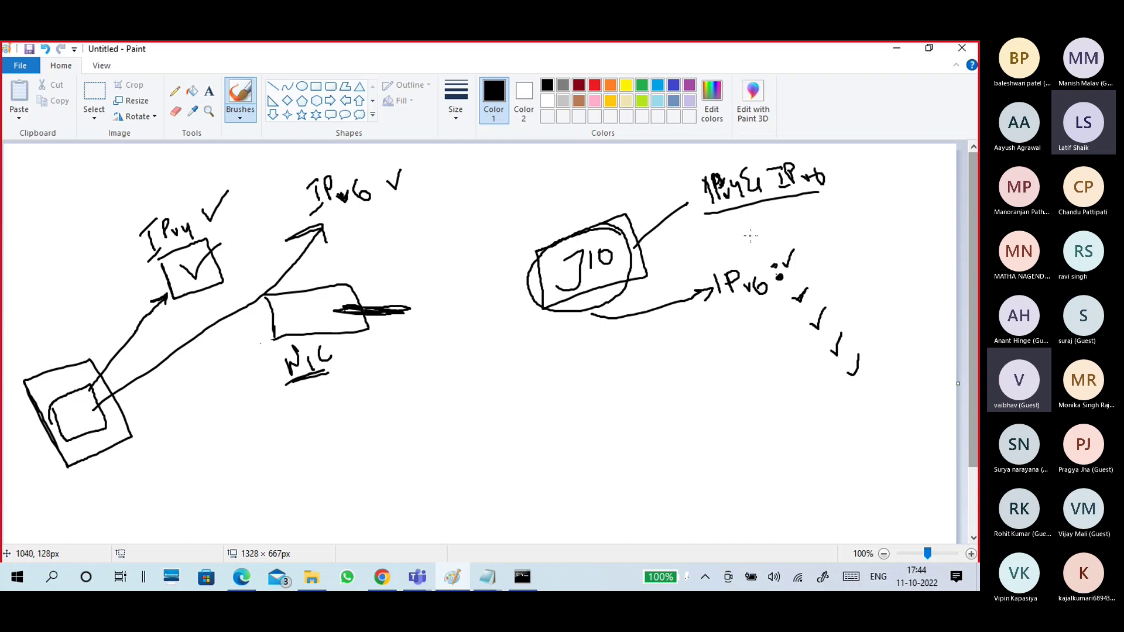
{"action": "mouse_move", "coordinate": [818, 218]}
{"action": "left_mouse_down"}
{"action": "mouse_move", "coordinate": [814, 230]}
{"action": "mouse_move", "coordinate": [846, 205]}
{"action": "mouse_move", "coordinate": [863, 222]}
{"action": "left_mouse_up"}
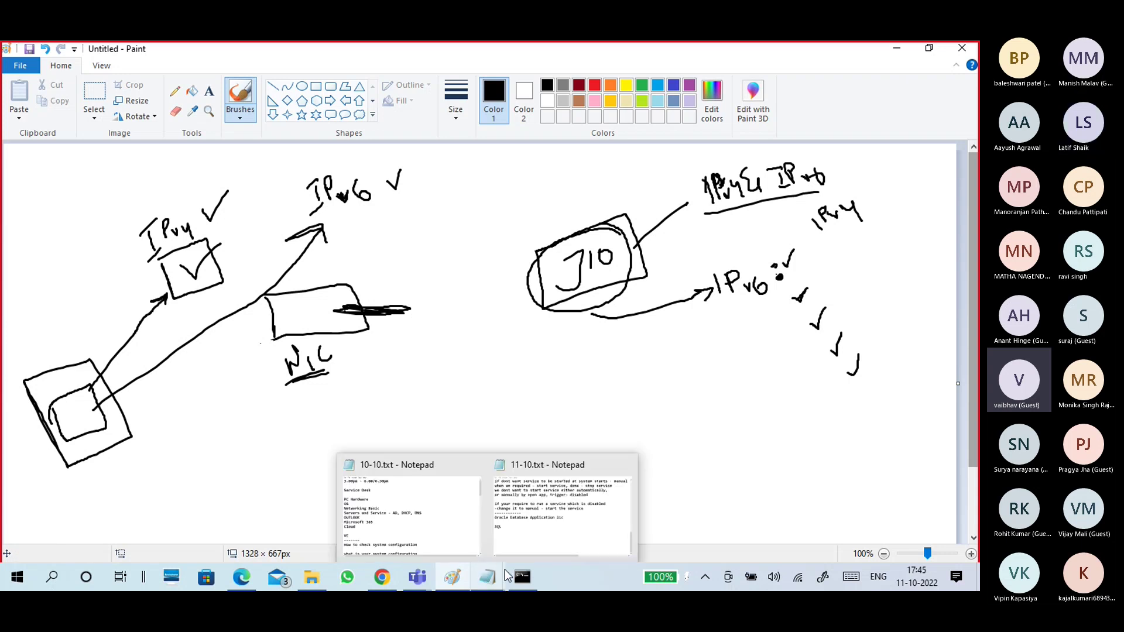
Step: Highlight the Wi-Fi IPv4 address, mask, gateway and link-local IPv6 fe80::dc90:df3a:47e6:7849%34, then minimize
{"action": "left_click", "coordinate": [533, 581]}
{"action": "left_click", "coordinate": [367, 256]}
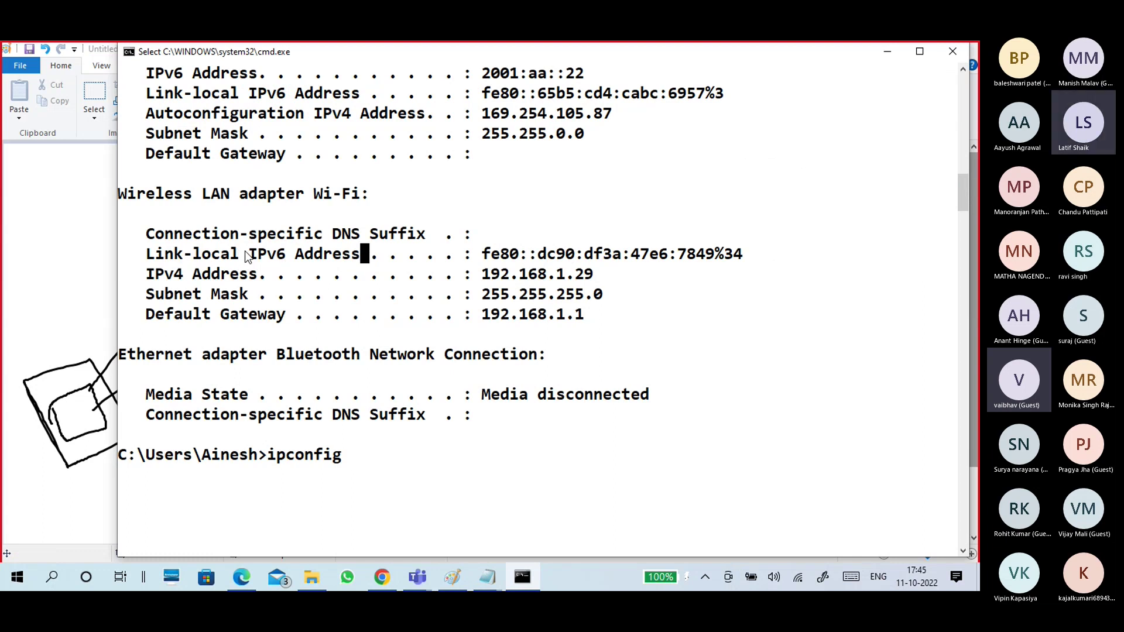
{"action": "left_click_drag", "start_coordinate": [154, 258], "coordinate": [370, 260]}
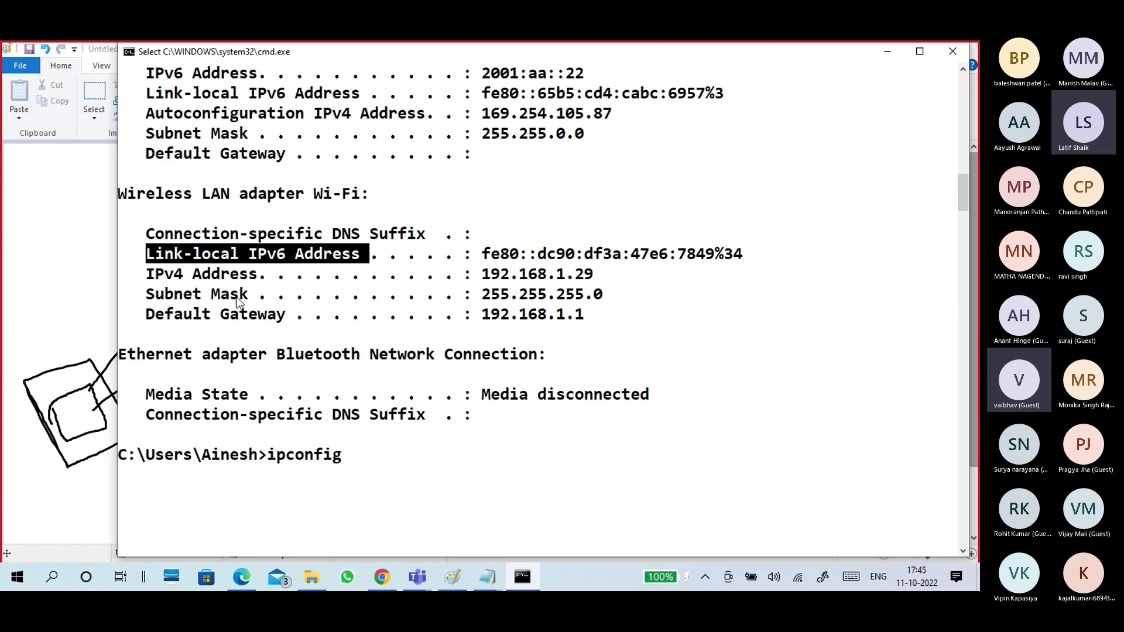
{"action": "left_click_drag", "start_coordinate": [151, 277], "coordinate": [592, 316]}
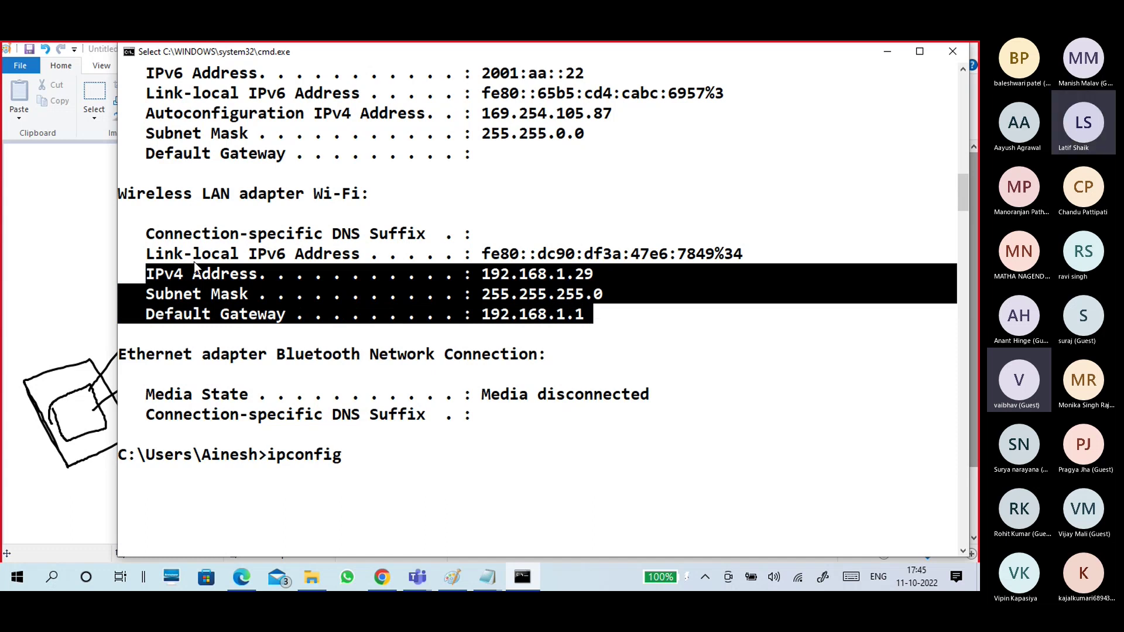
{"action": "left_click_drag", "start_coordinate": [144, 253], "coordinate": [358, 258]}
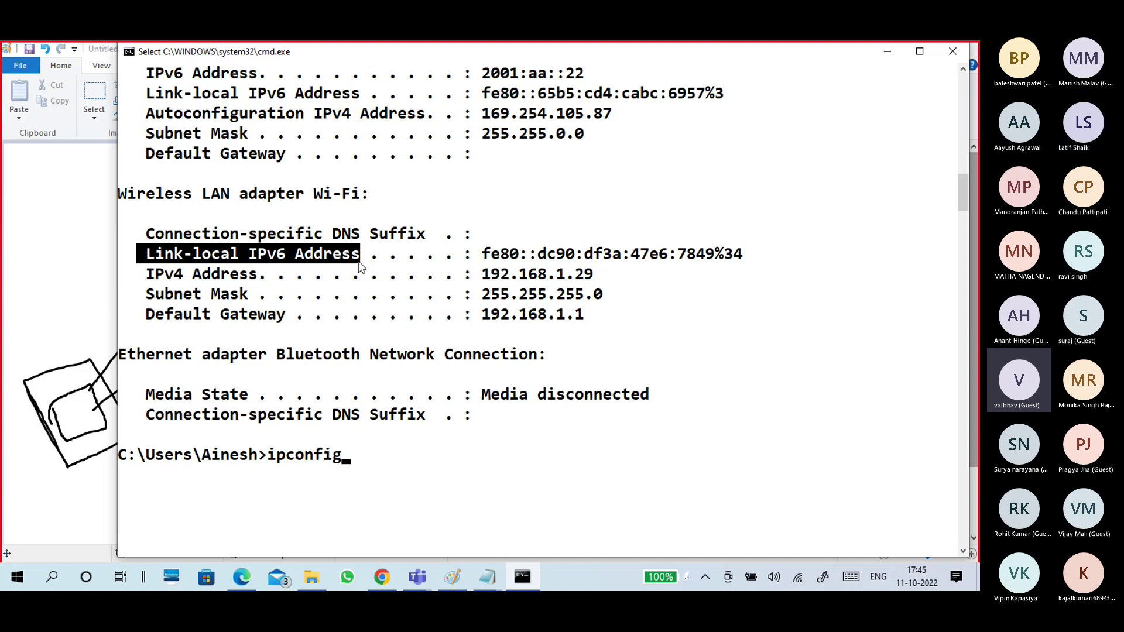
{"action": "left_click_drag", "start_coordinate": [481, 256], "coordinate": [741, 260]}
{"action": "left_click", "coordinate": [888, 52]}
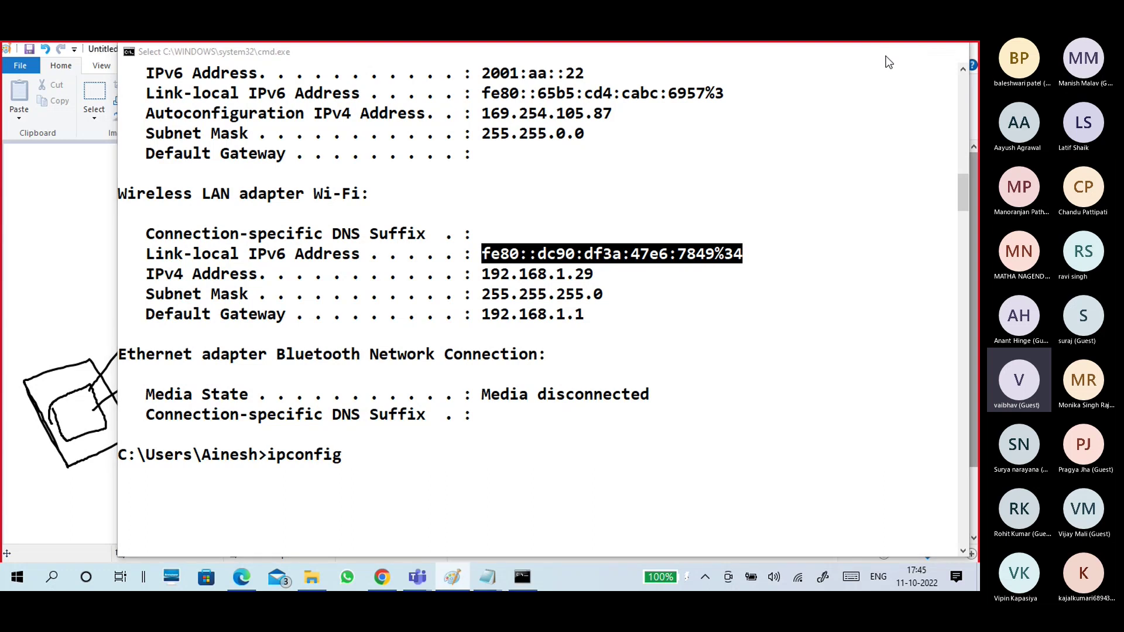
Step: Draw a second ticked computer box with an inner square, then open Run and type nc
{"action": "left_click_drag", "start_coordinate": [452, 381], "coordinate": [461, 463]}
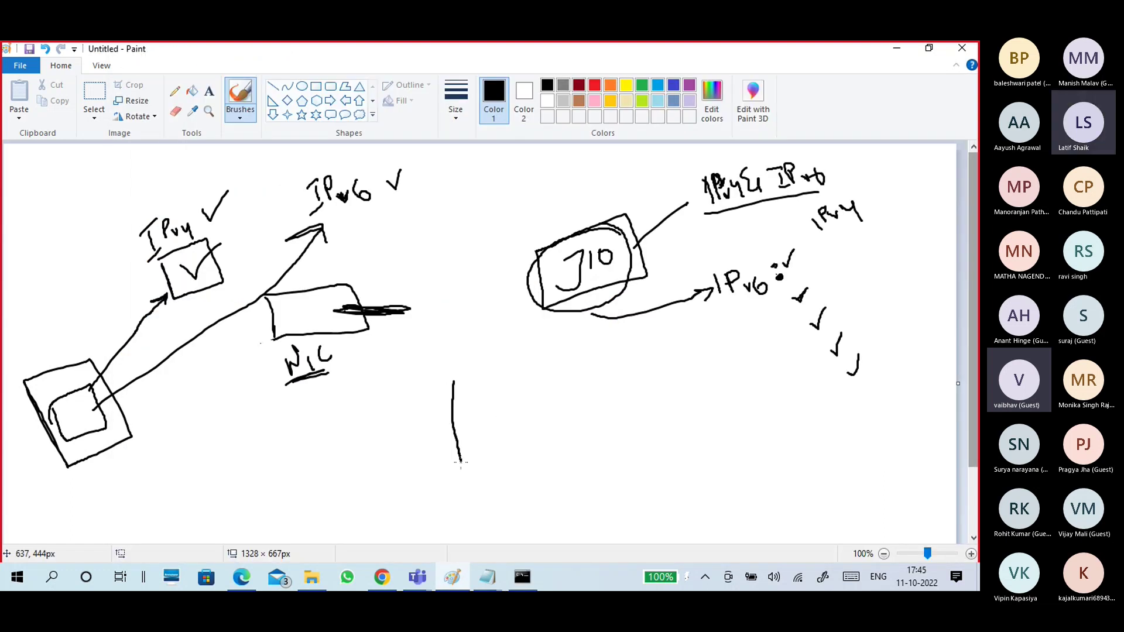
{"action": "mouse_move", "coordinate": [454, 380]}
{"action": "left_mouse_down"}
{"action": "mouse_move", "coordinate": [577, 364]}
{"action": "mouse_move", "coordinate": [599, 472]}
{"action": "mouse_move", "coordinate": [480, 490]}
{"action": "mouse_move", "coordinate": [462, 459]}
{"action": "left_mouse_up"}
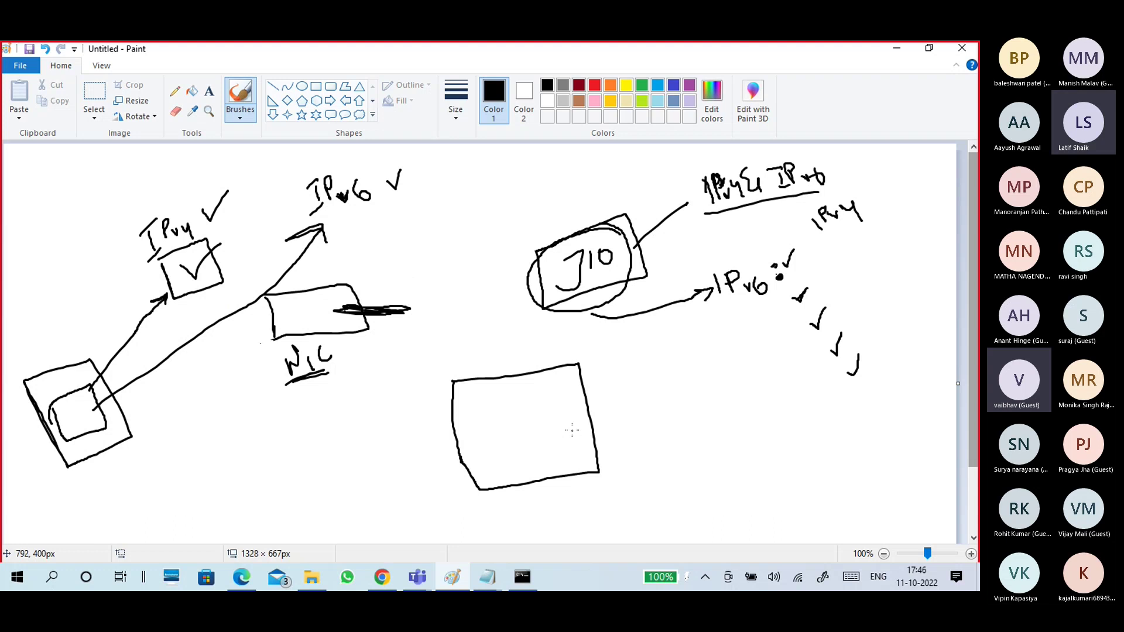
{"action": "mouse_move", "coordinate": [568, 427]}
{"action": "left_mouse_down"}
{"action": "mouse_move", "coordinate": [576, 434]}
{"action": "mouse_move", "coordinate": [596, 404]}
{"action": "left_mouse_up"}
{"action": "mouse_move", "coordinate": [491, 424]}
{"action": "left_mouse_down"}
{"action": "mouse_move", "coordinate": [507, 472]}
{"action": "mouse_move", "coordinate": [571, 457]}
{"action": "mouse_move", "coordinate": [554, 419]}
{"action": "mouse_move", "coordinate": [498, 414]}
{"action": "mouse_move", "coordinate": [495, 425]}
{"action": "left_mouse_up"}
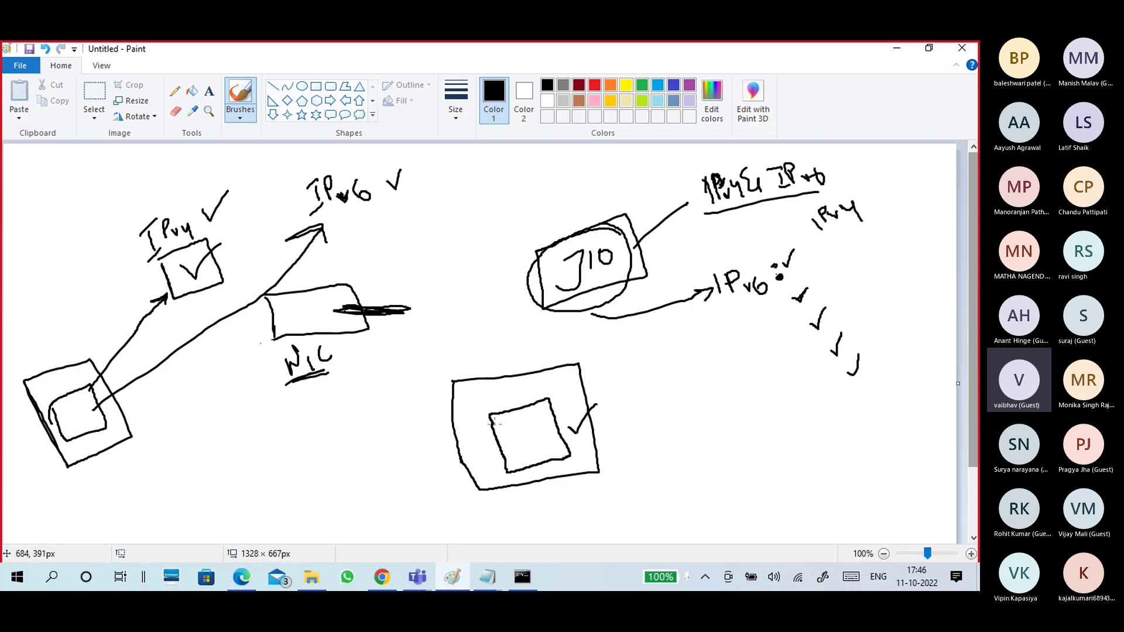
{"action": "key", "text": "super+r"}
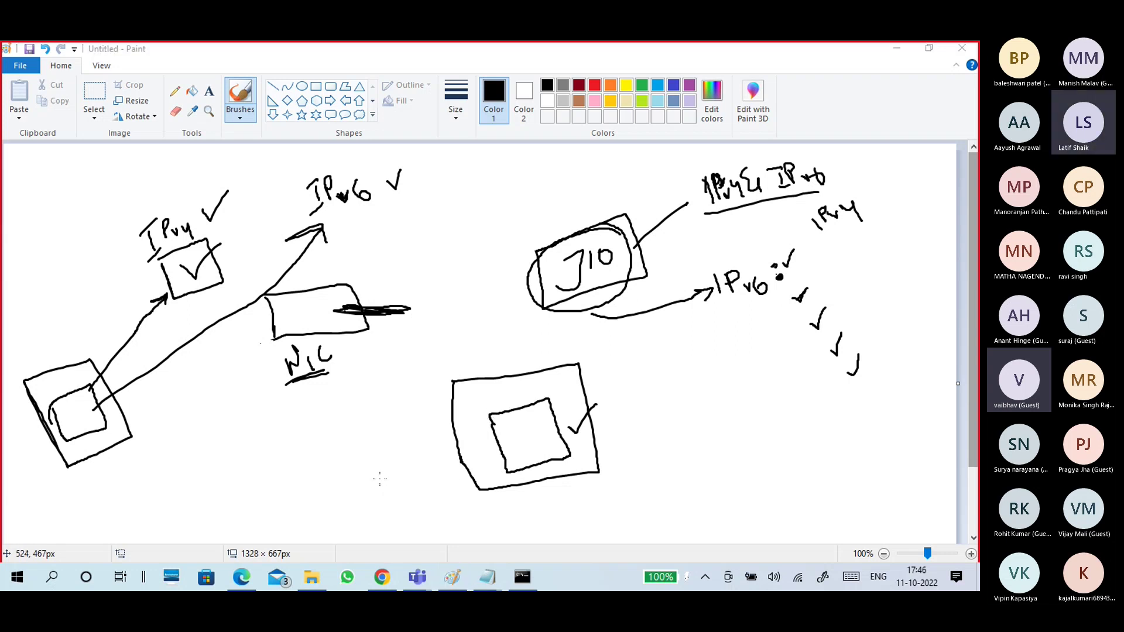
{"action": "type", "text": "nc"}
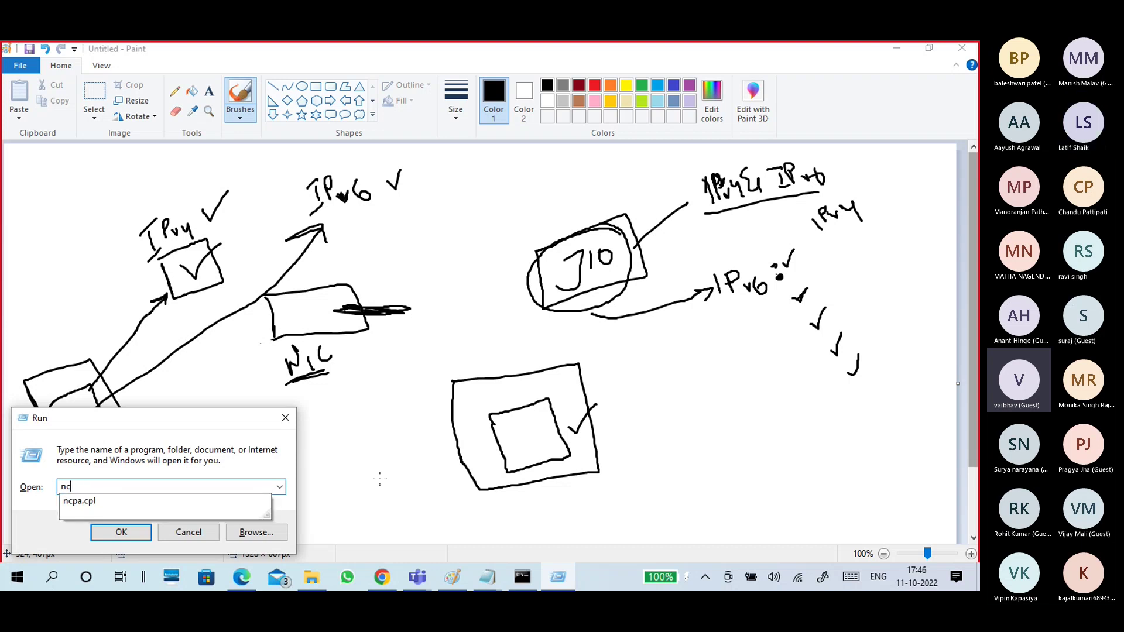
Step: Open Network Connections via ncpa.cpl and review VMnet2's DHCP Enabled and link-local IPv6 details
{"action": "key", "text": "Down"}
{"action": "key", "text": "Return"}
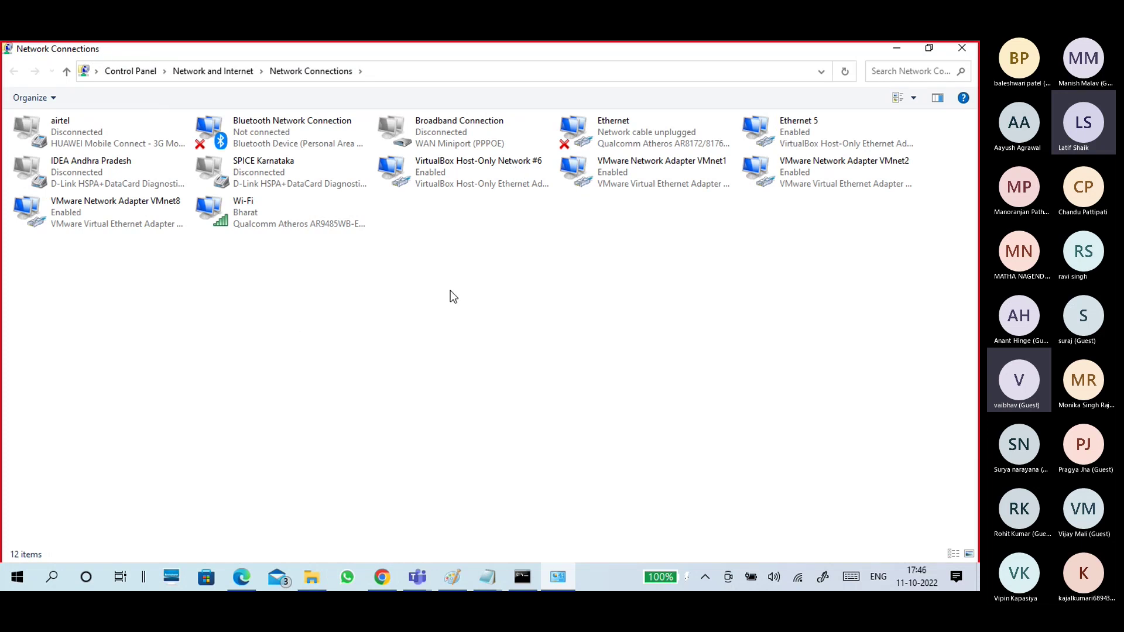
{"action": "left_click", "coordinate": [830, 187]}
{"action": "double_click", "coordinate": [806, 187]}
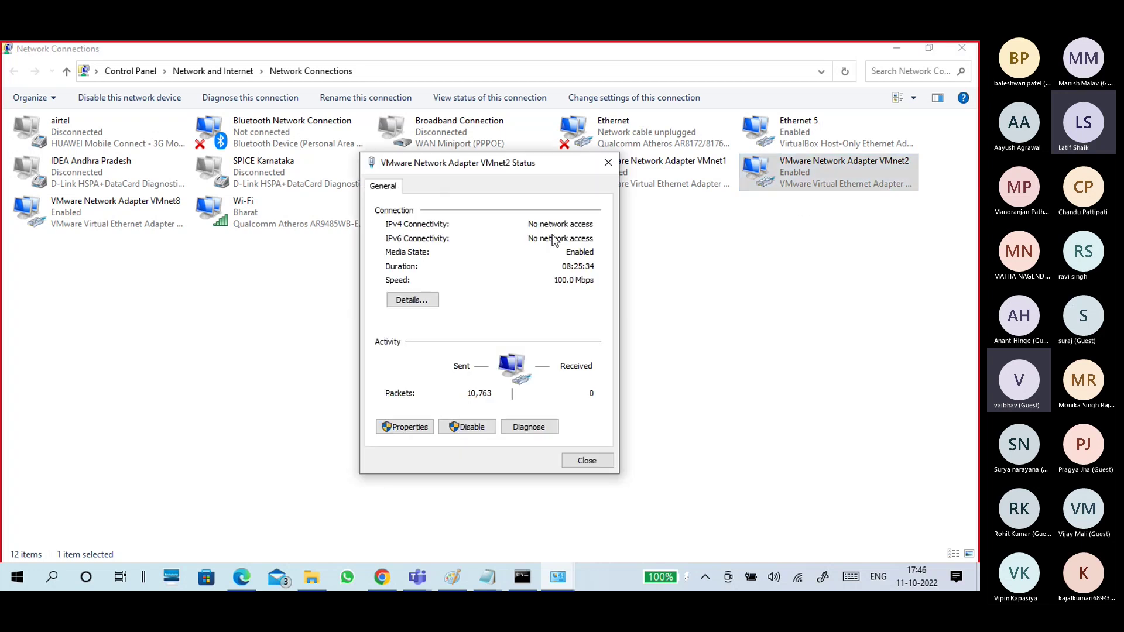
{"action": "left_click_drag", "start_coordinate": [456, 163], "coordinate": [565, 151]}
{"action": "left_click", "coordinate": [207, 351]}
{"action": "left_click", "coordinate": [552, 239]}
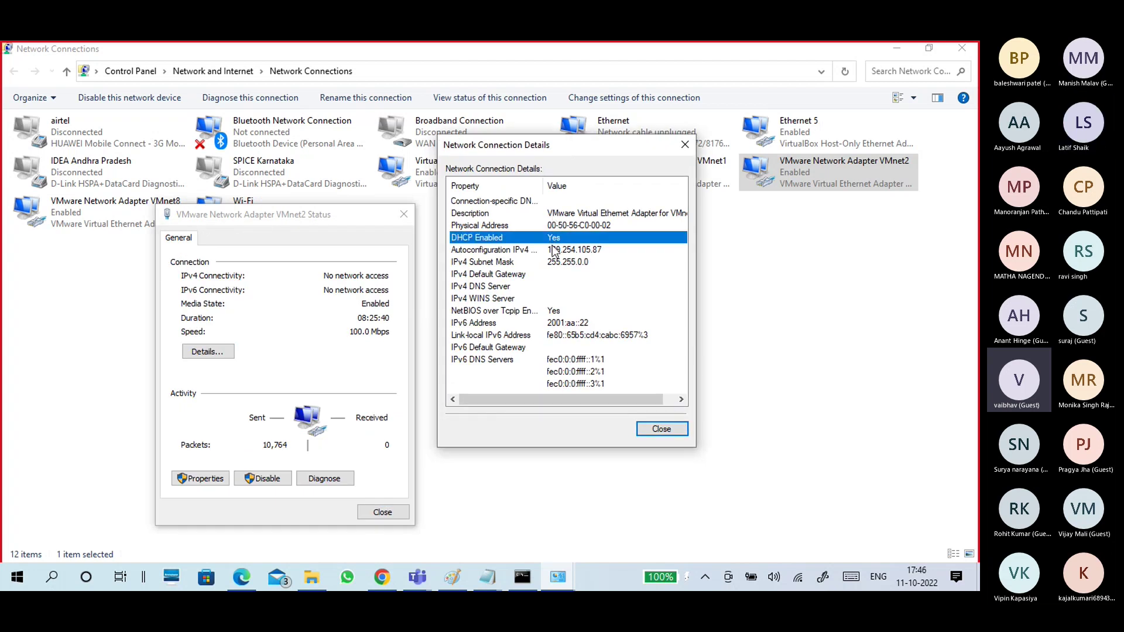
{"action": "left_click", "coordinate": [565, 335]}
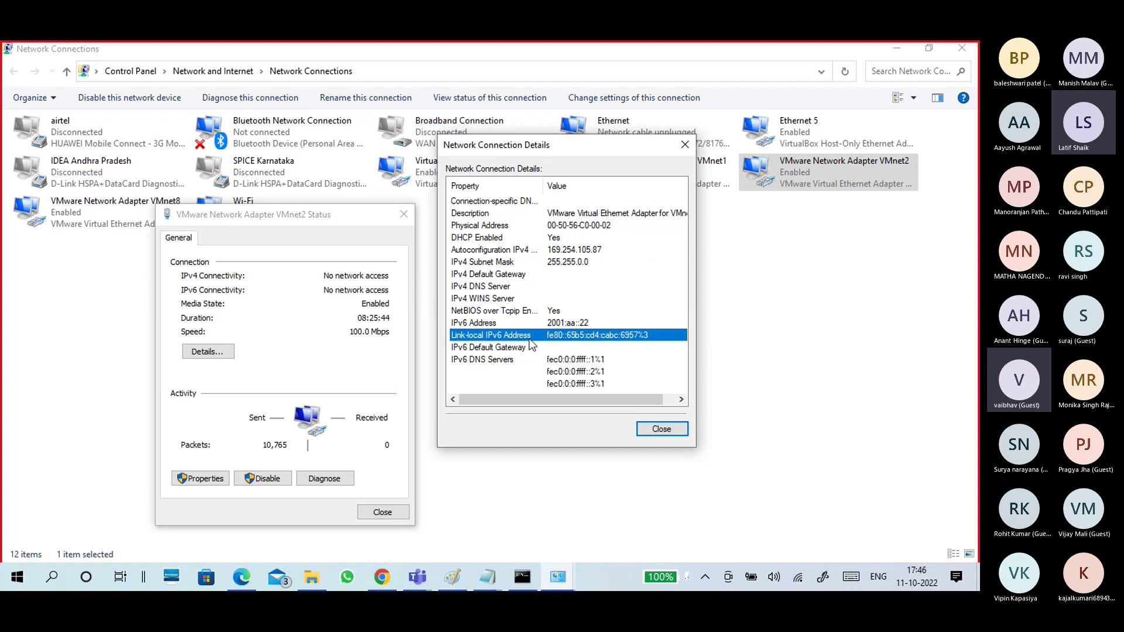
{"action": "left_click", "coordinate": [650, 430]}
{"action": "left_click", "coordinate": [384, 513]}
Step: Open VMnet1's status and connection details to review its link-local IPv6 address
{"action": "double_click", "coordinate": [623, 168]}
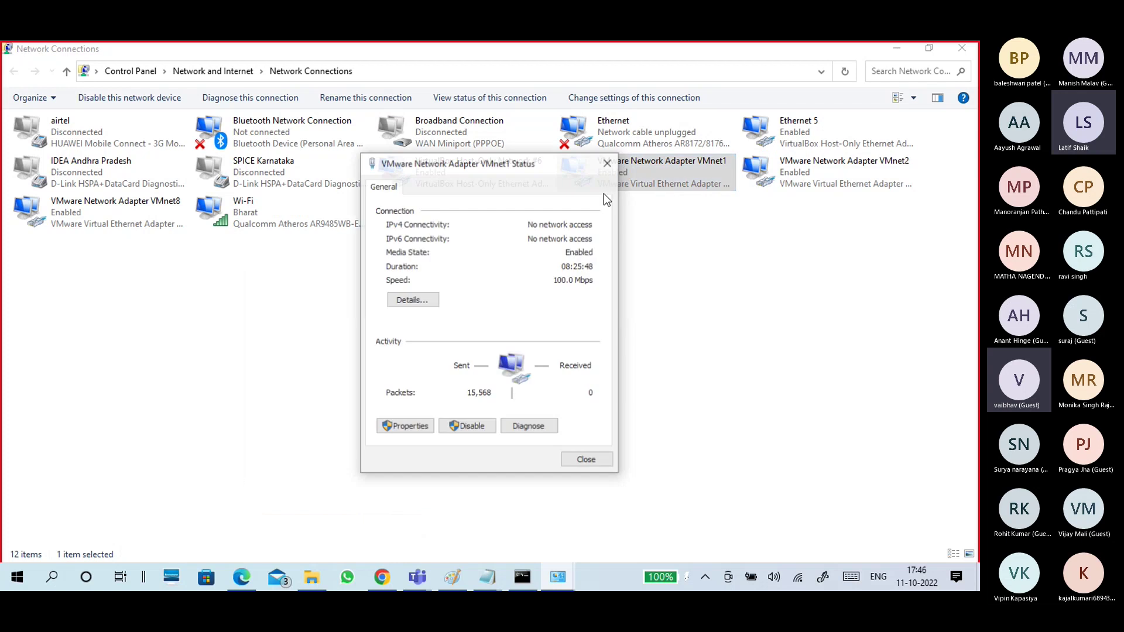
{"action": "left_click", "coordinate": [414, 299]}
{"action": "left_click_drag", "start_coordinate": [472, 193], "coordinate": [244, 262]}
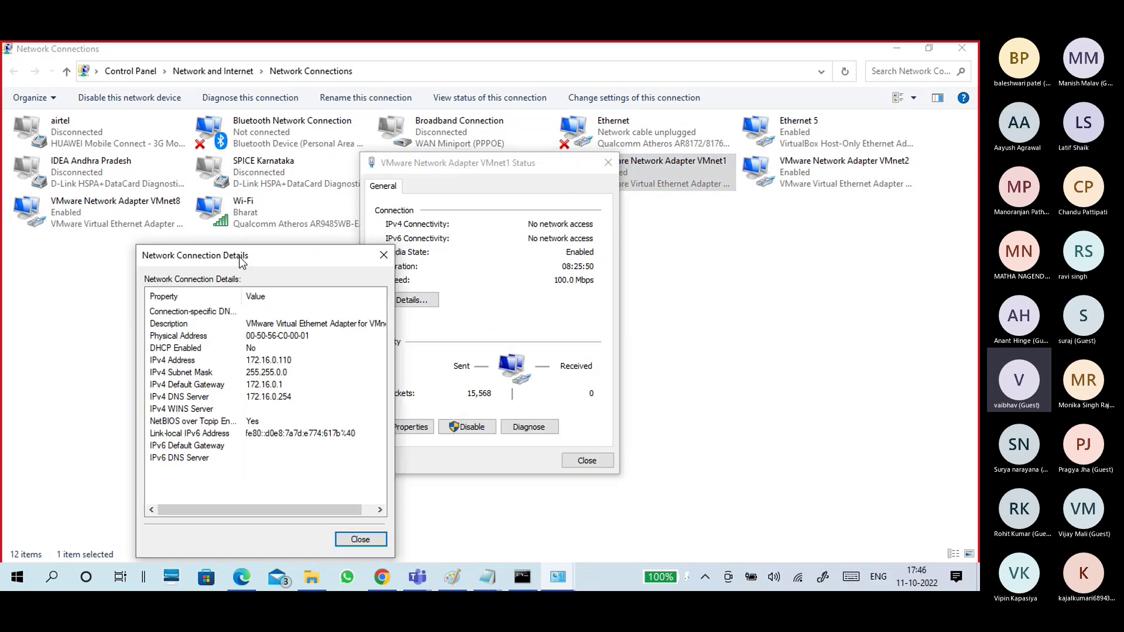
{"action": "left_click", "coordinate": [245, 436]}
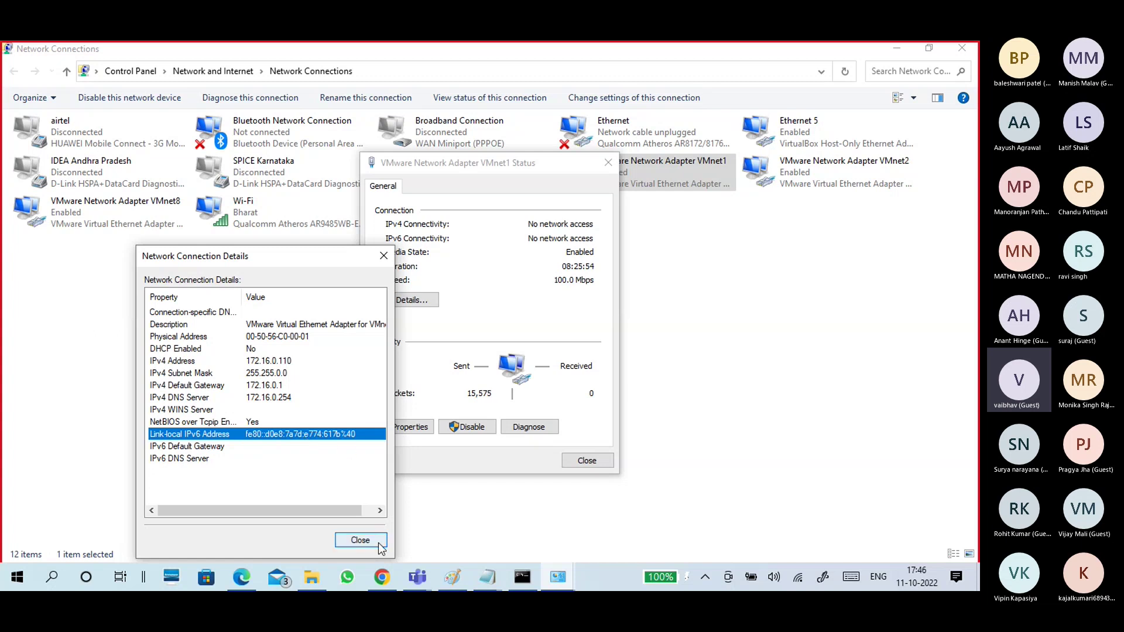
{"action": "left_click", "coordinate": [360, 540]}
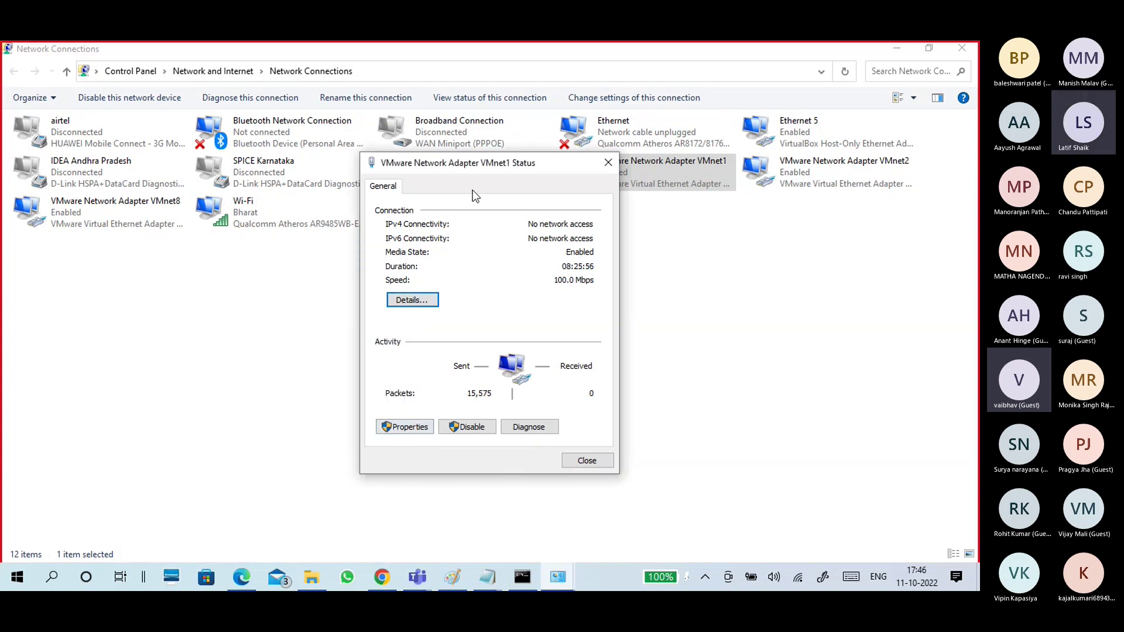
Step: Open VMnet1's adapter properties and select the IPv4 and then the IPv6 protocol entries
{"action": "left_click_drag", "start_coordinate": [473, 170], "coordinate": [178, 204]}
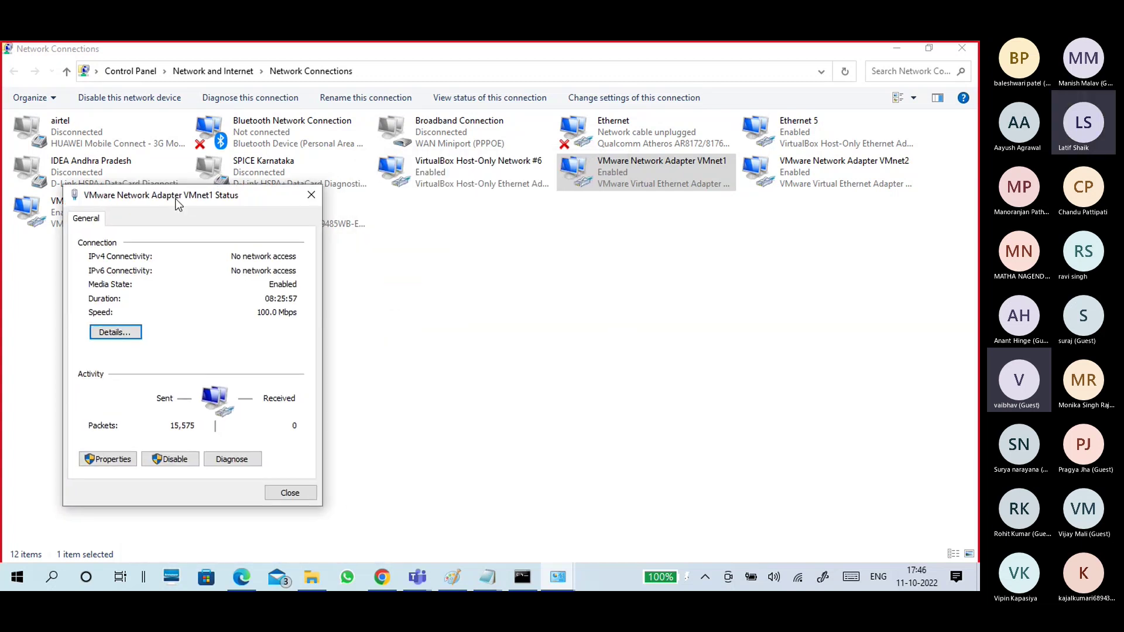
{"action": "left_click", "coordinate": [114, 460]}
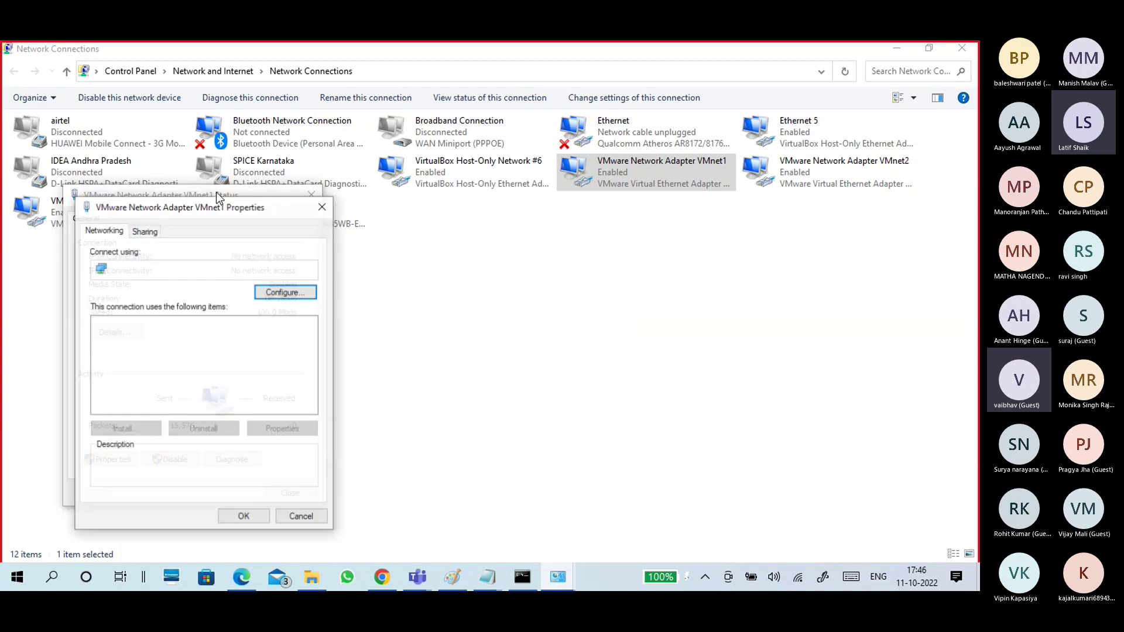
{"action": "left_click_drag", "start_coordinate": [226, 215], "coordinate": [445, 140]}
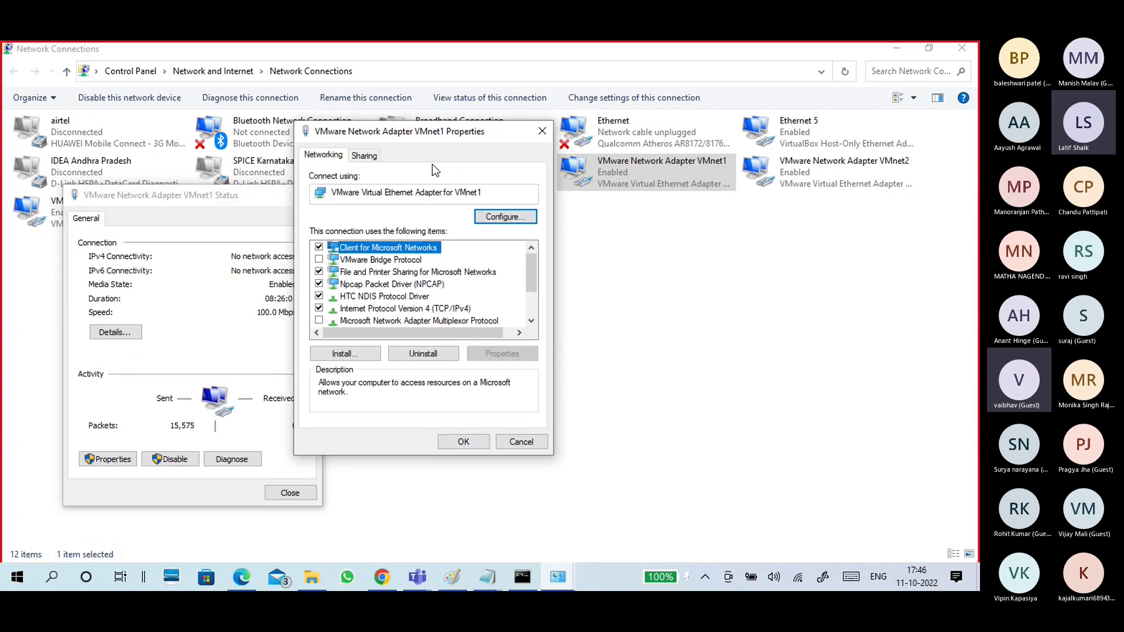
{"action": "left_click", "coordinate": [407, 309]}
{"action": "scroll", "coordinate": [456, 311], "scroll_direction": "down", "scroll_amount": 2}
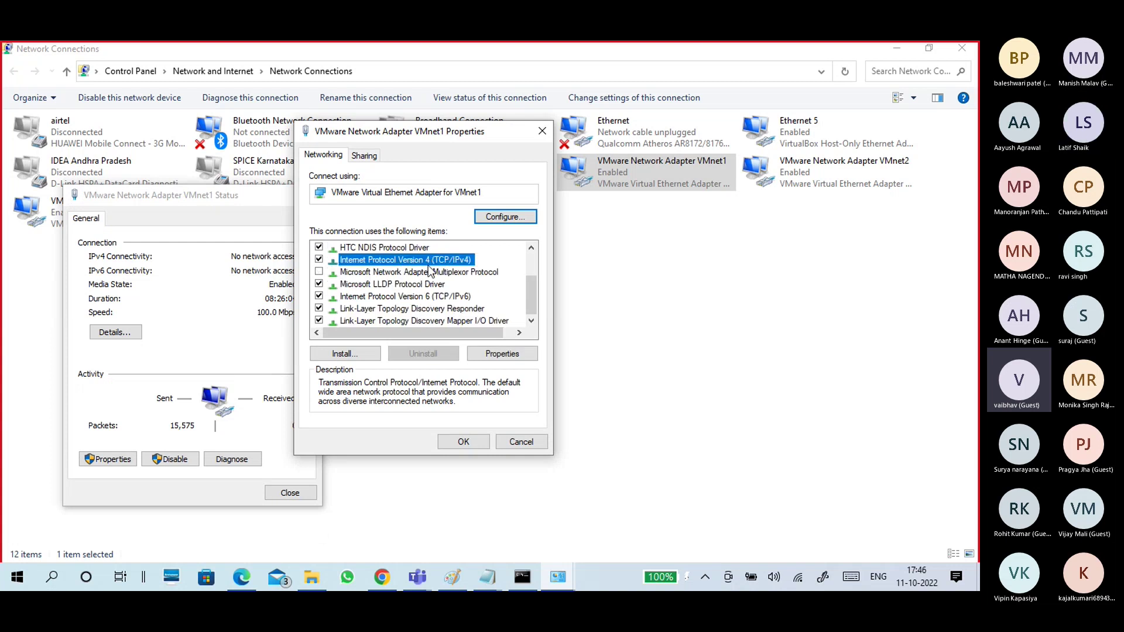
{"action": "left_click", "coordinate": [410, 296]}
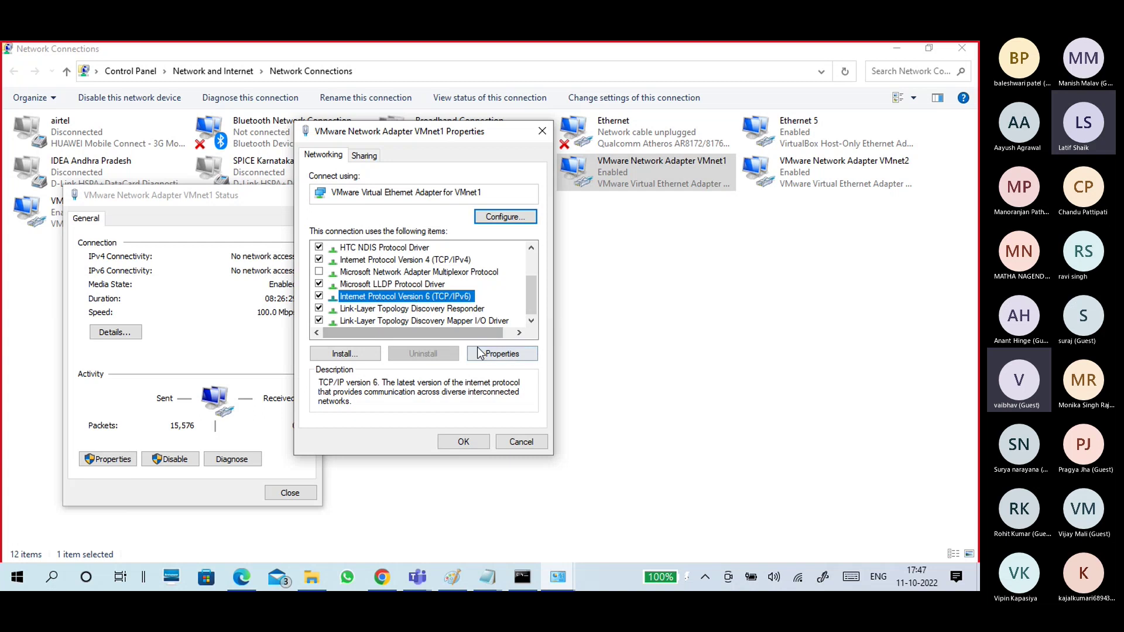
Step: Open VMnet1's IPv6 properties, try the manual address fields, revert to automatic and cancel
{"action": "left_click", "coordinate": [502, 353]}
{"action": "left_click_drag", "start_coordinate": [467, 188], "coordinate": [674, 102]}
{"action": "left_click", "coordinate": [647, 203]}
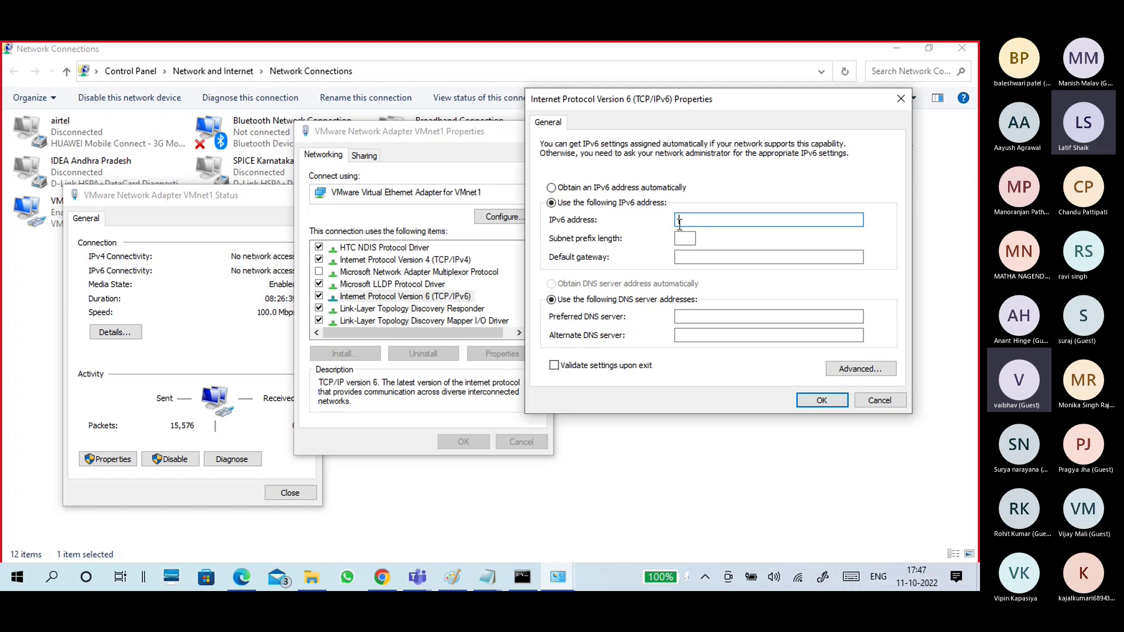
{"action": "left_click", "coordinate": [688, 239]}
{"action": "left_click", "coordinate": [691, 256]}
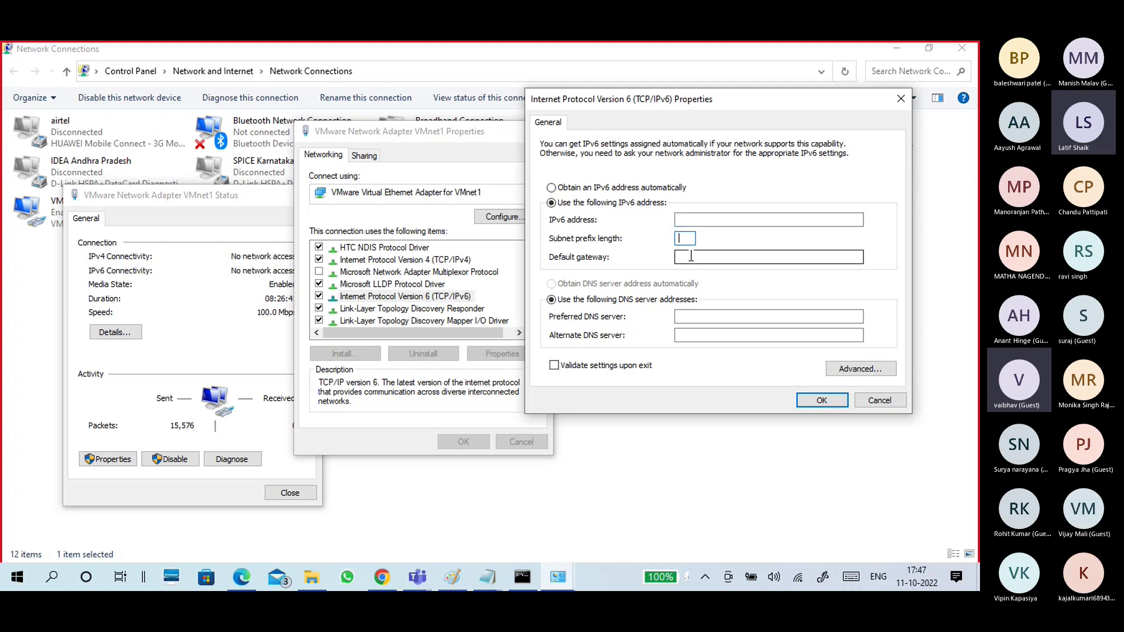
{"action": "left_click", "coordinate": [693, 317]}
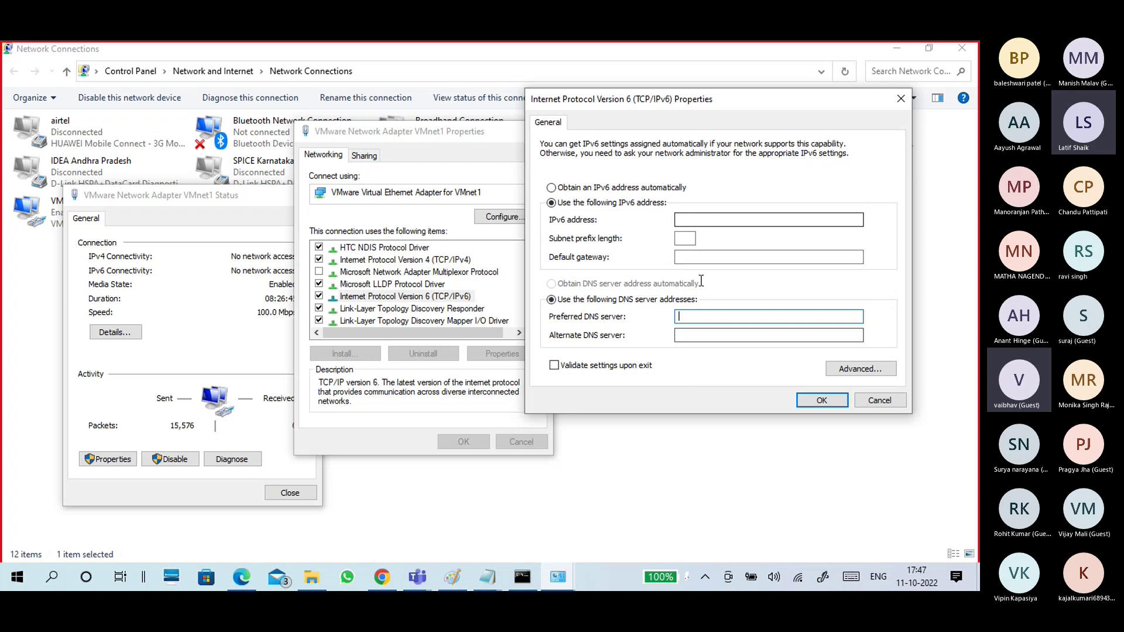
{"action": "left_click", "coordinate": [609, 188]}
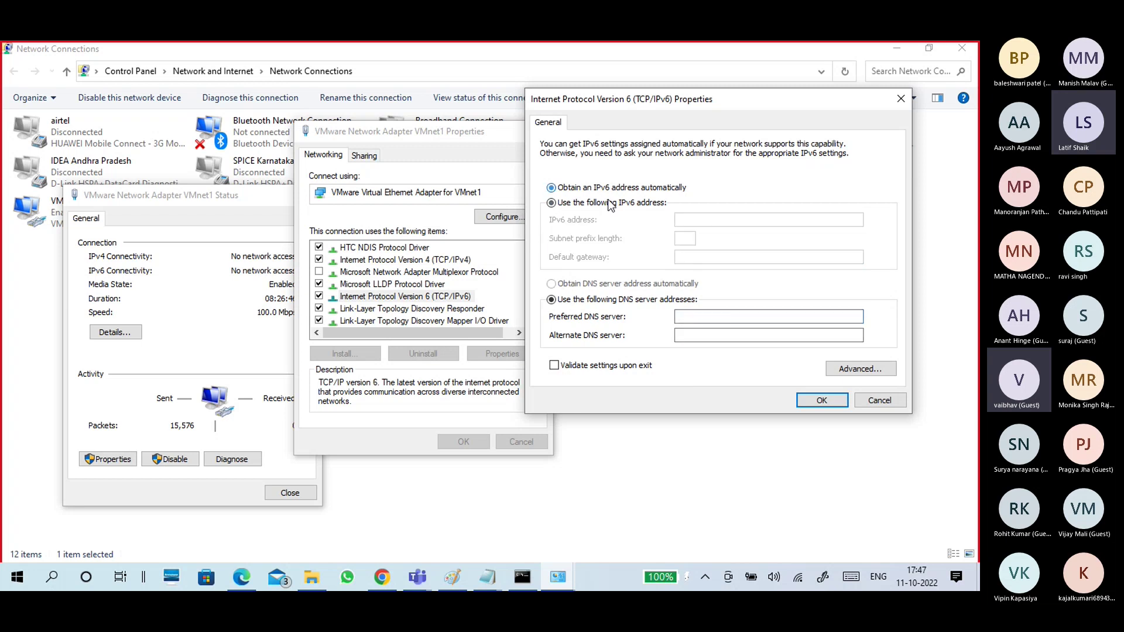
{"action": "left_click", "coordinate": [601, 285]}
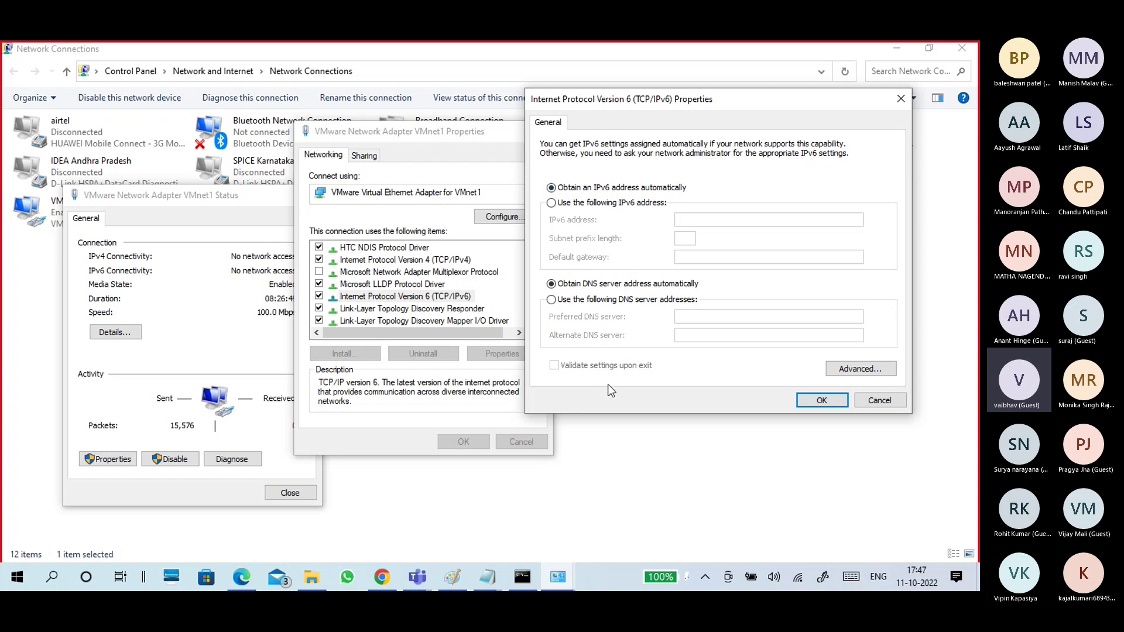
{"action": "left_click", "coordinate": [876, 400]}
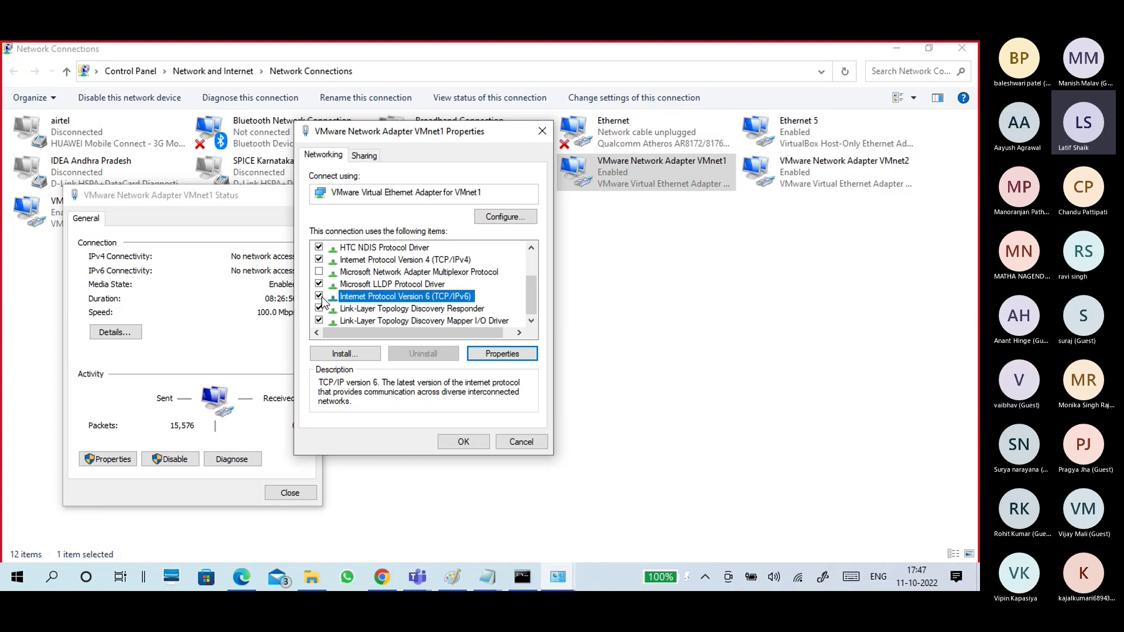
Step: Reopen the IPv6 properties, toggle manual addressing back to automatic, then set DNS to manual entry
{"action": "left_click", "coordinate": [502, 353]}
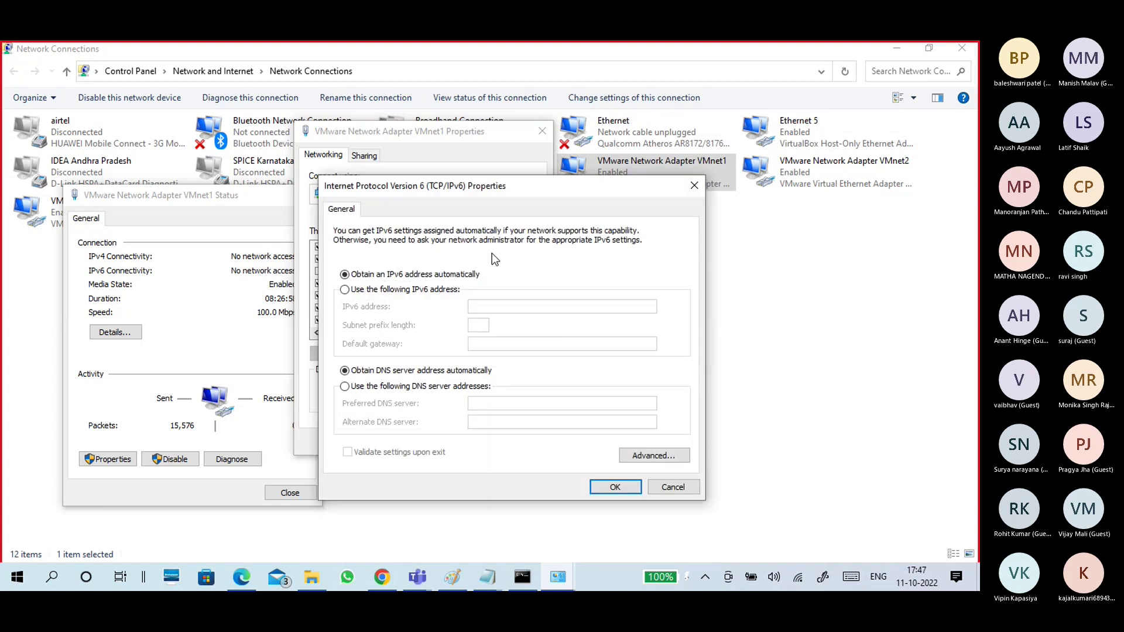
{"action": "left_click_drag", "start_coordinate": [493, 196], "coordinate": [670, 151]}
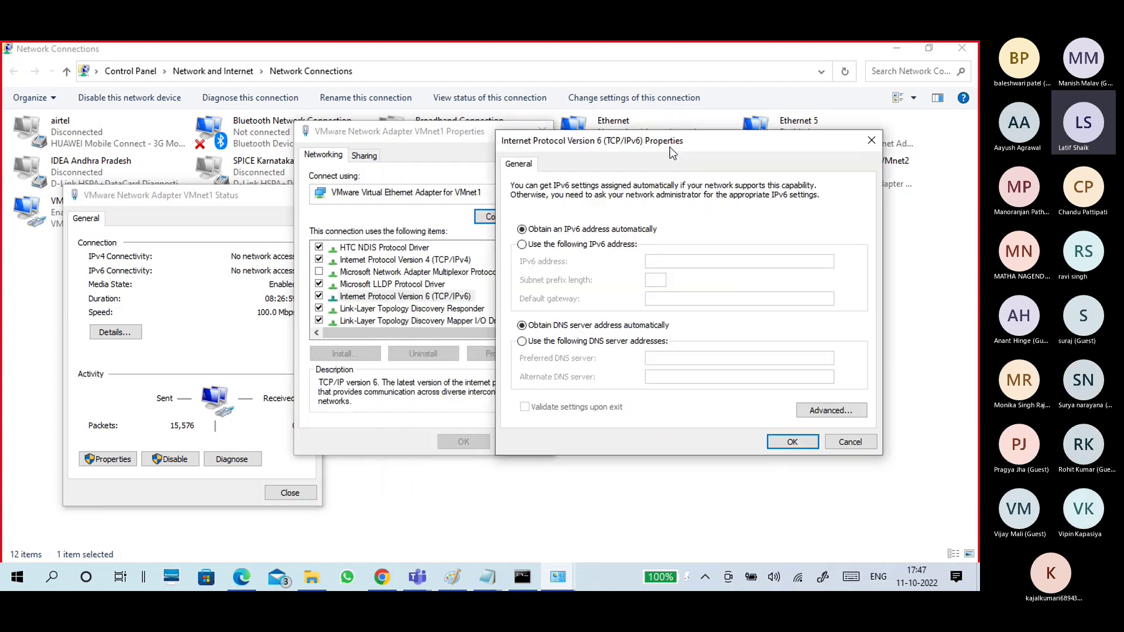
{"action": "left_click", "coordinate": [611, 245]}
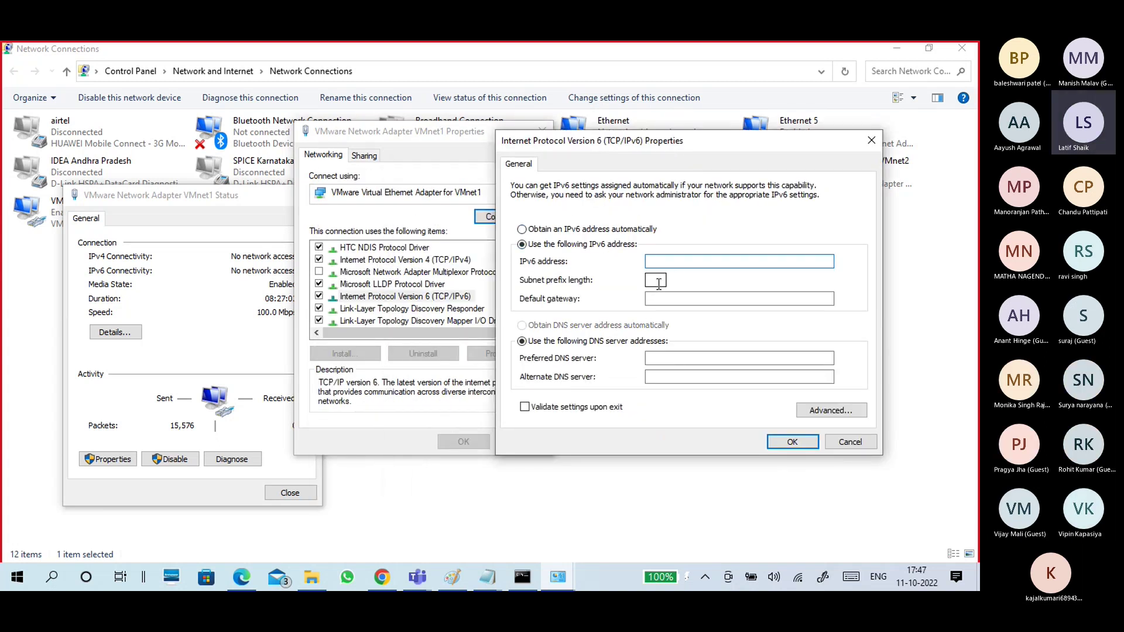
{"action": "left_click", "coordinate": [658, 282]}
{"action": "left_click", "coordinate": [679, 358]}
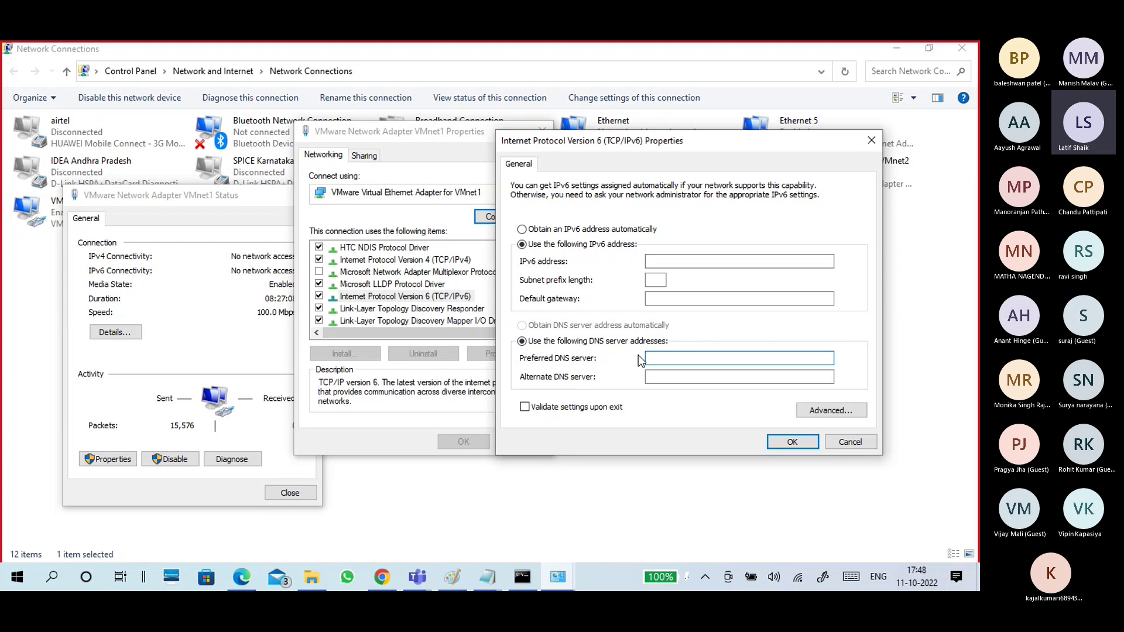
{"action": "left_click", "coordinate": [585, 229]}
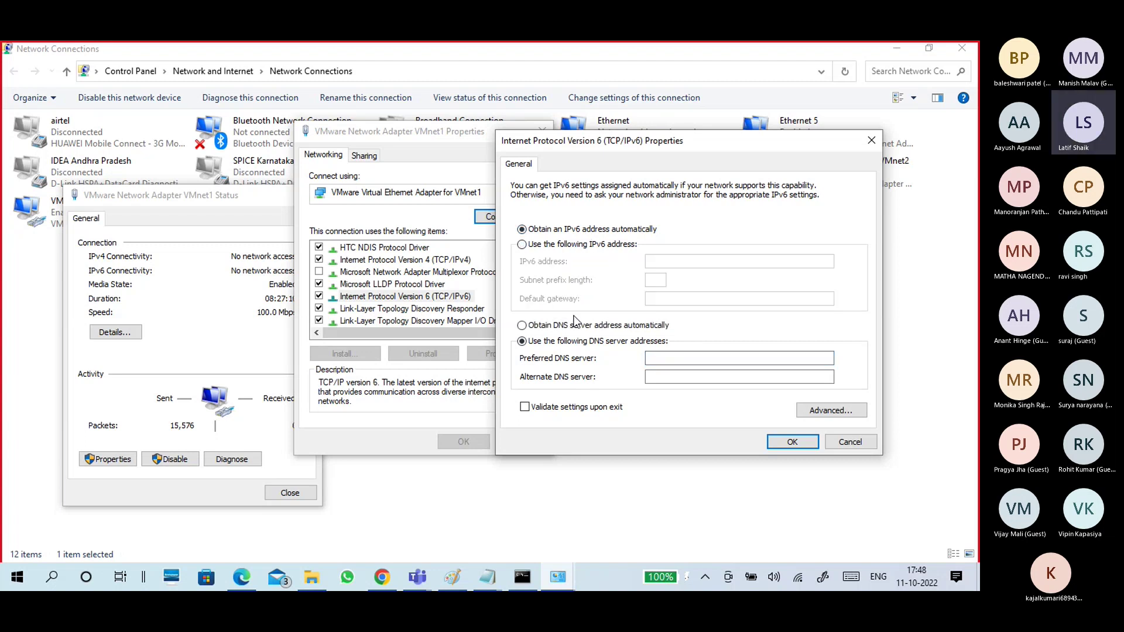
{"action": "left_click", "coordinate": [576, 327]}
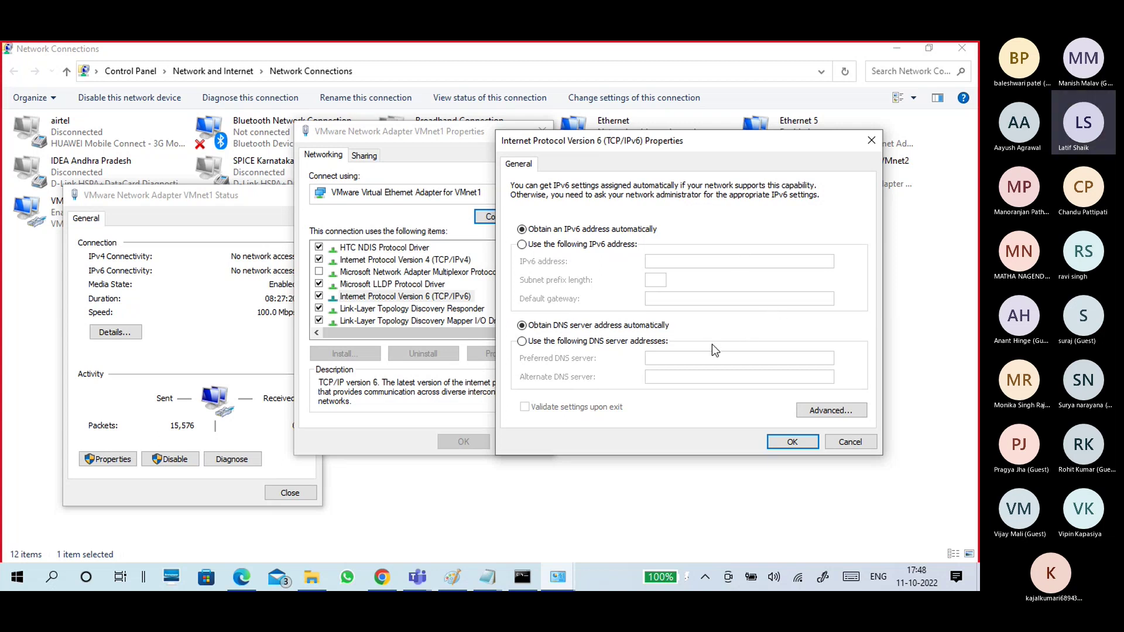
{"action": "left_click", "coordinate": [620, 341]}
Step: Cancel the IPv6 settings and close the VMnet1 adapter properties
{"action": "left_click", "coordinate": [606, 246]}
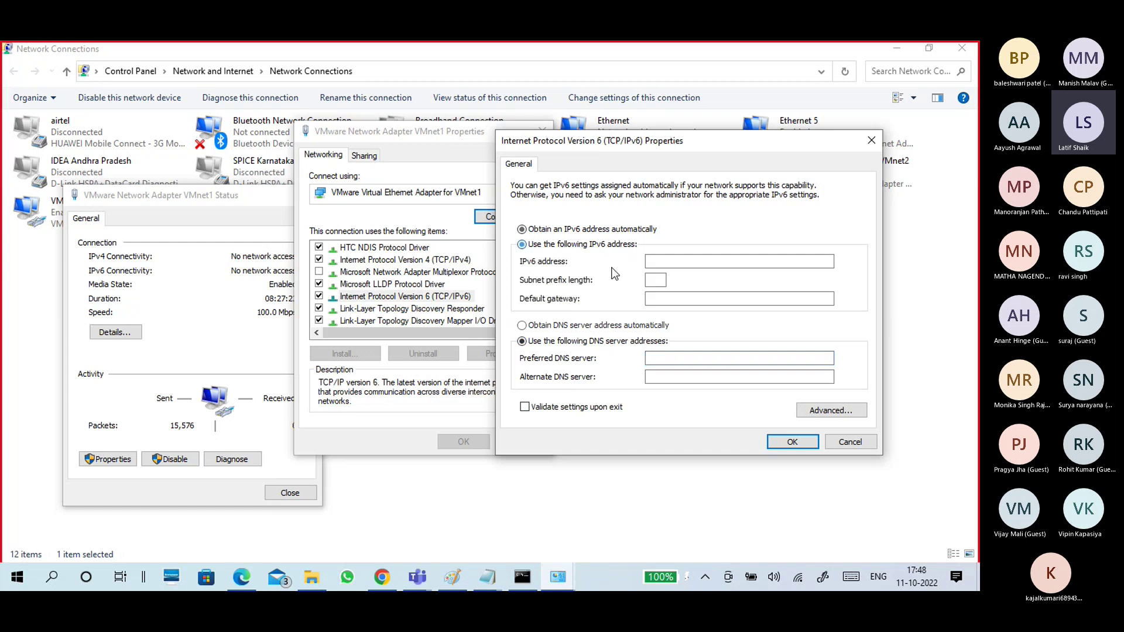
{"action": "left_click", "coordinate": [855, 442]}
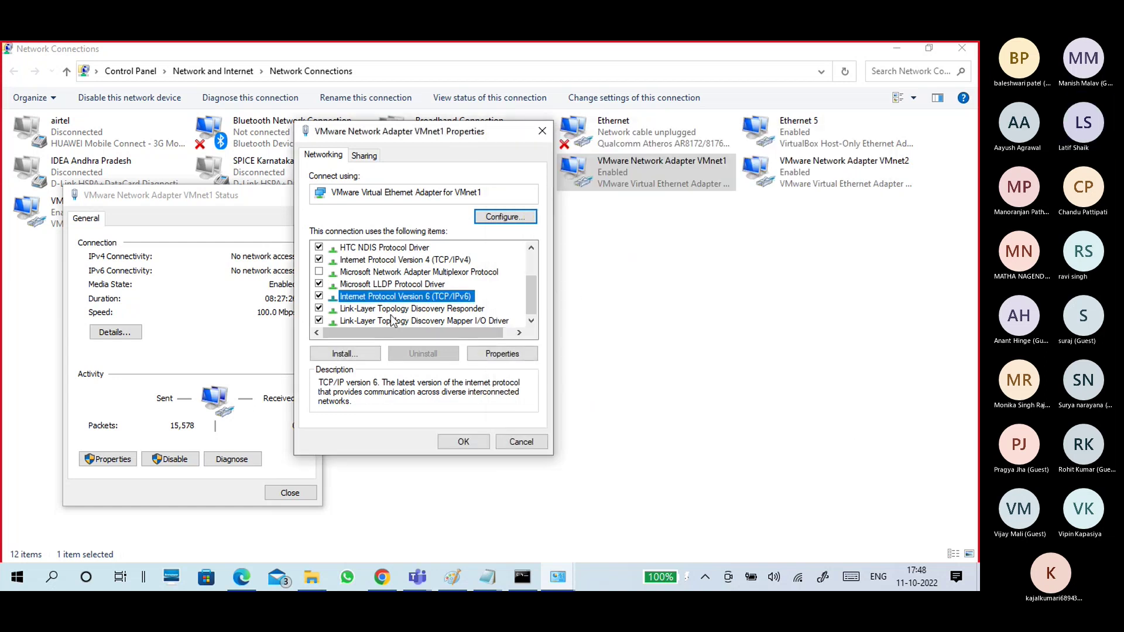
{"action": "left_click", "coordinate": [451, 439]}
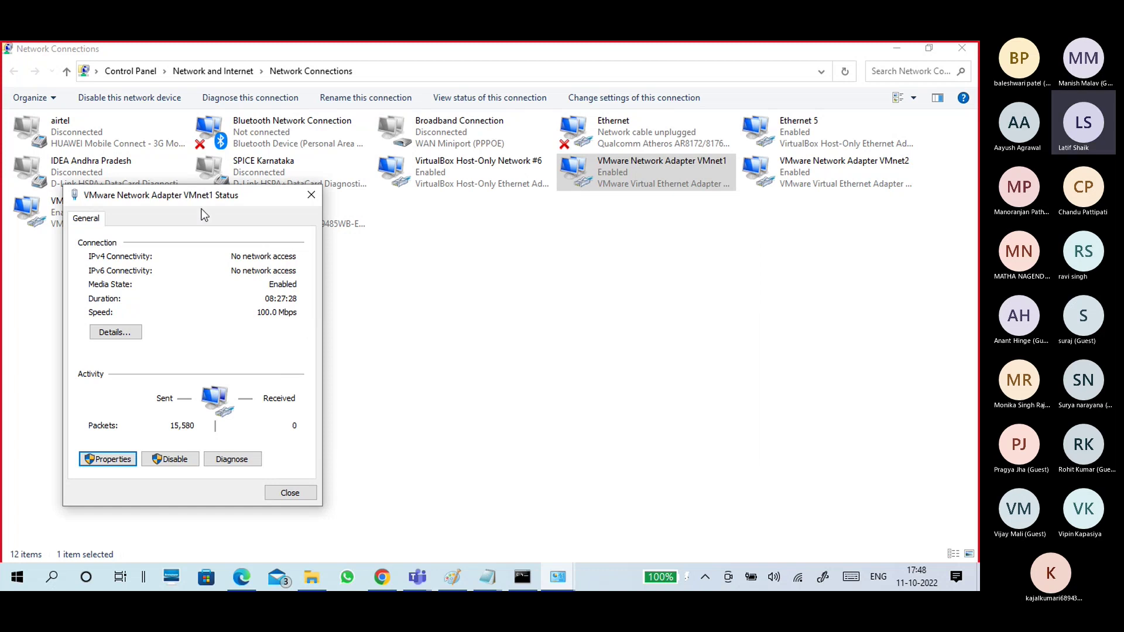
{"action": "left_click_drag", "start_coordinate": [199, 201], "coordinate": [273, 188]}
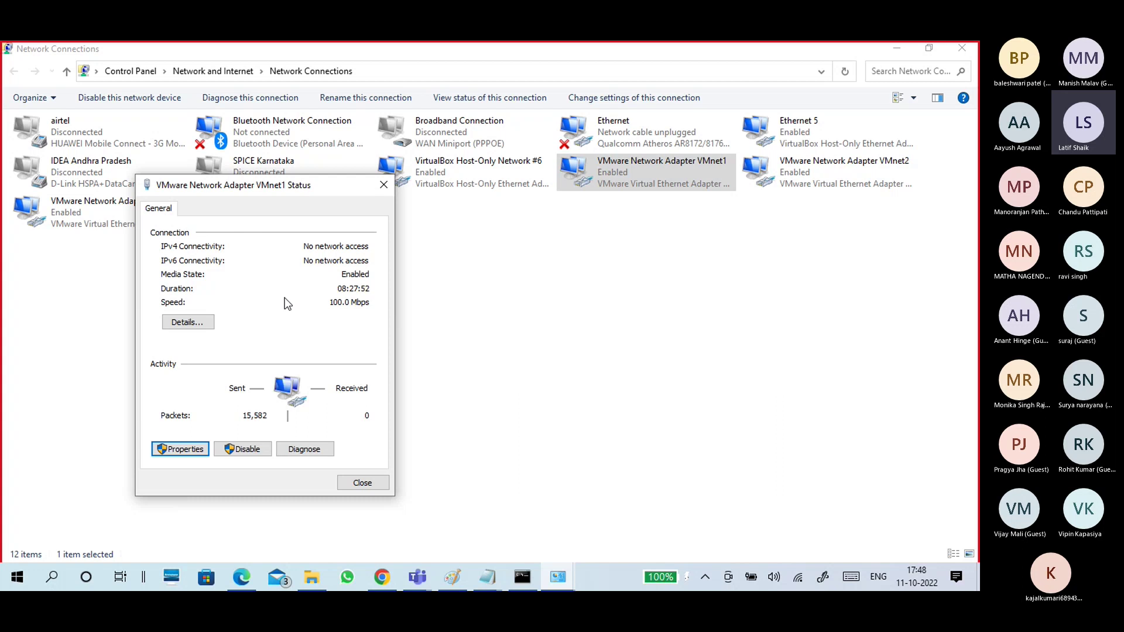
Step: Check VMnet1's link-local IPv6 address in Details, close its status window, and return to Paint
{"action": "left_click", "coordinate": [187, 322]}
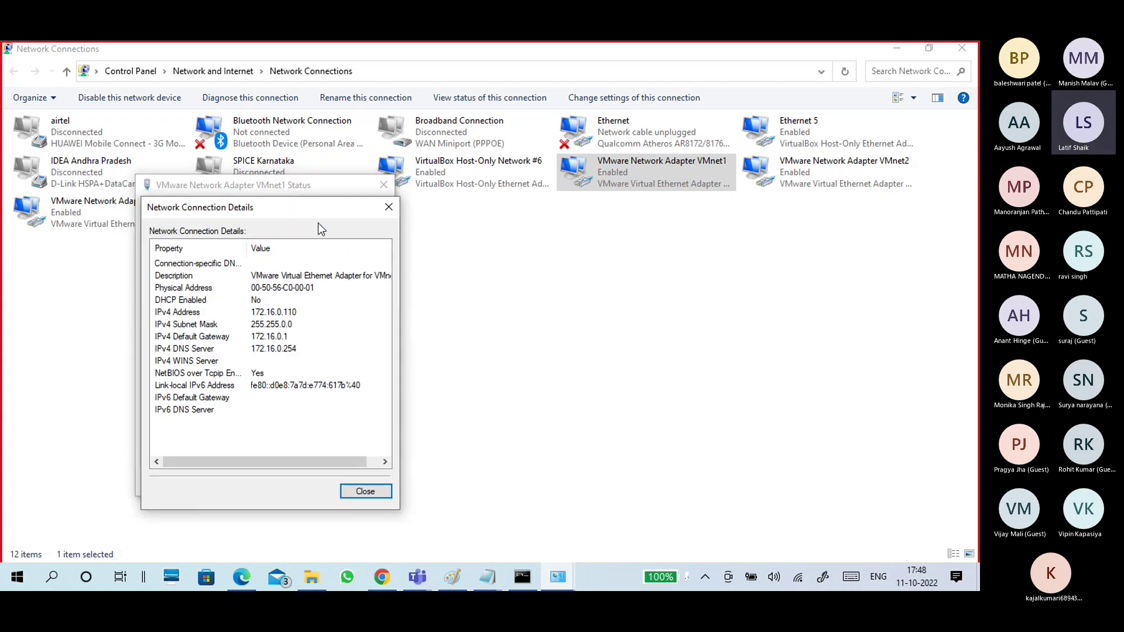
{"action": "left_click_drag", "start_coordinate": [317, 218], "coordinate": [543, 156]}
{"action": "left_click", "coordinate": [445, 328]}
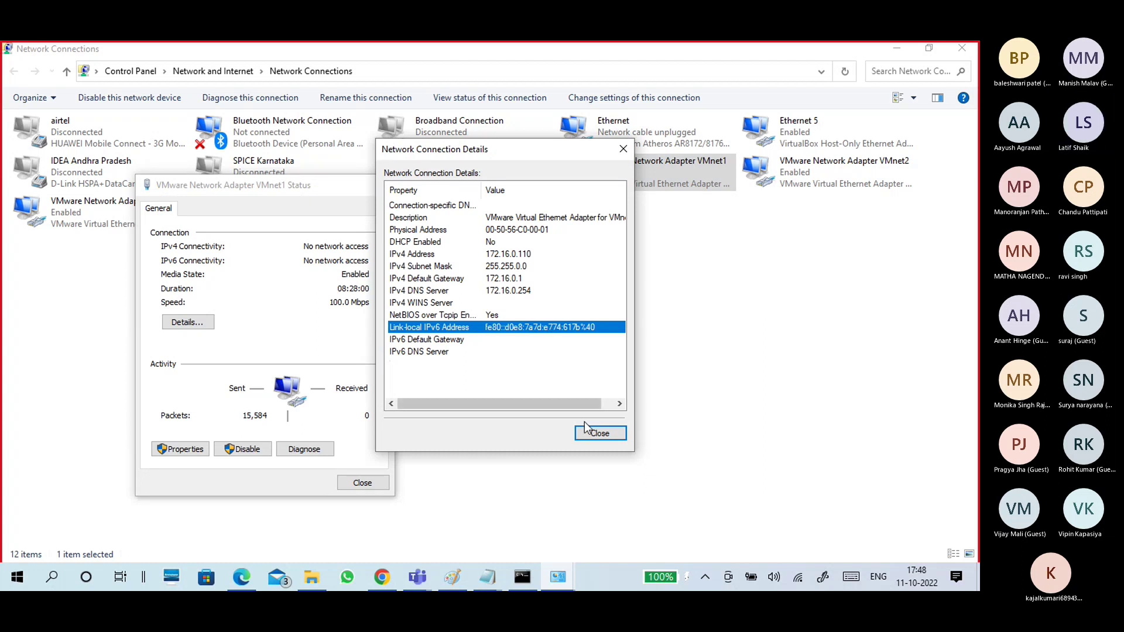
{"action": "left_click", "coordinate": [599, 433]}
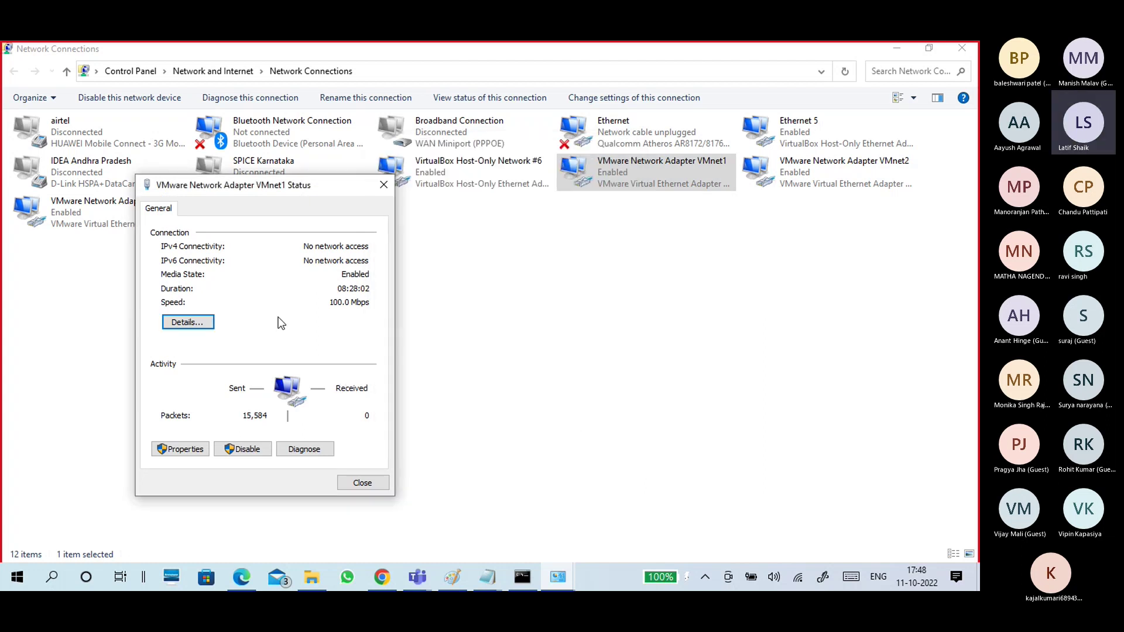
{"action": "left_click", "coordinate": [372, 484]}
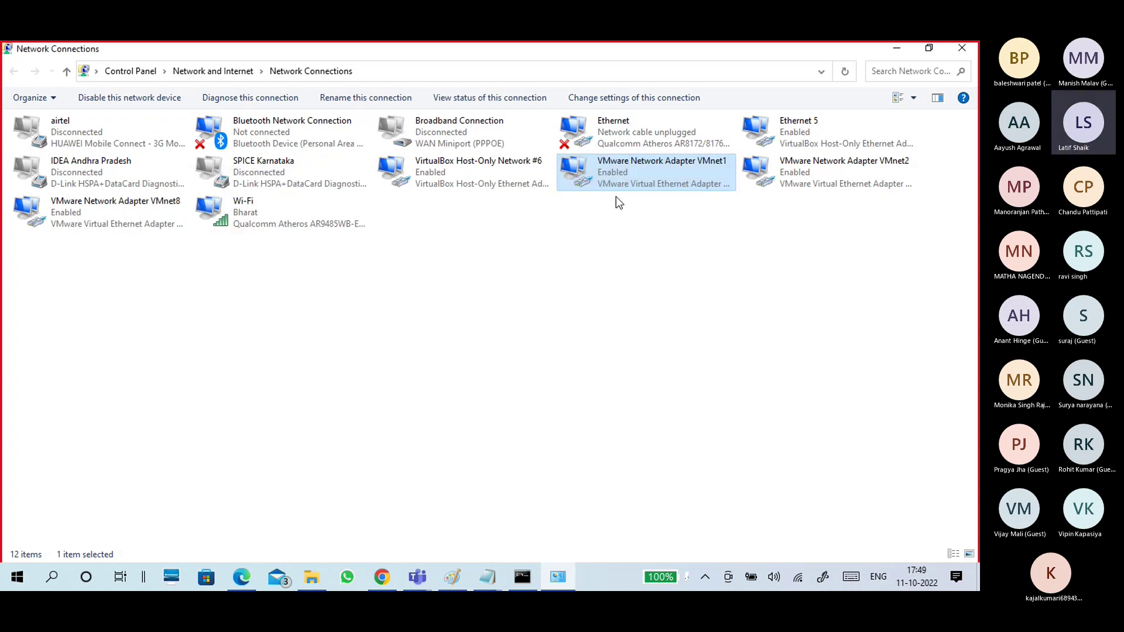
{"action": "left_click", "coordinate": [452, 577]}
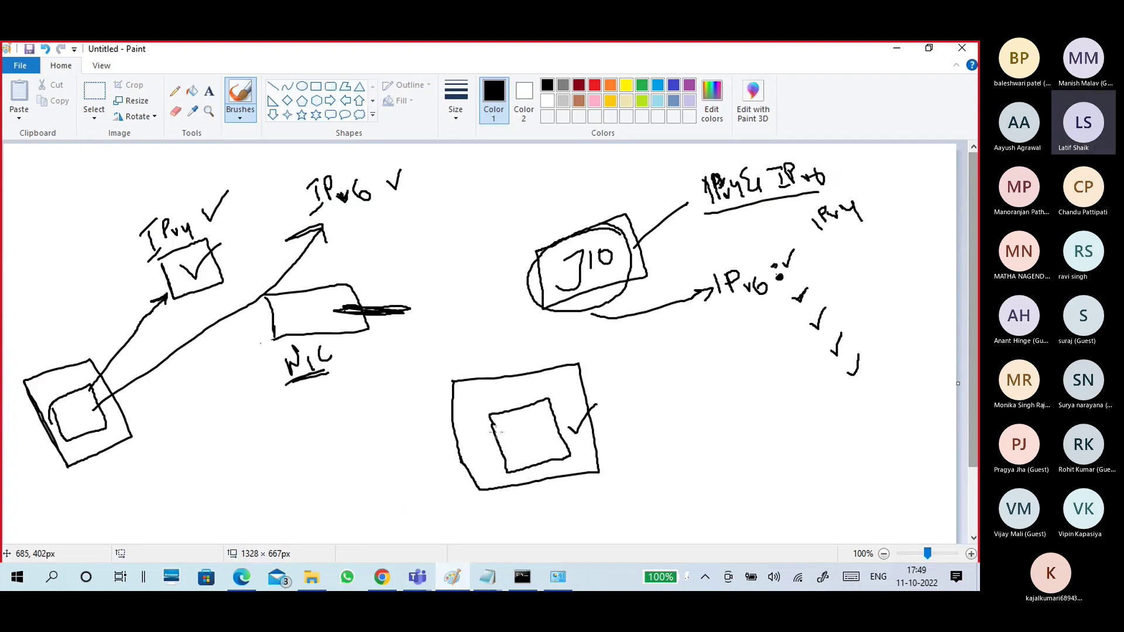
Step: Undo the stray strokes and the check mark inside the lower rectangle
{"action": "mouse_move", "coordinate": [359, 412]}
{"action": "left_mouse_down"}
{"action": "mouse_move", "coordinate": [375, 402]}
{"action": "mouse_move", "coordinate": [358, 426]}
{"action": "mouse_move", "coordinate": [384, 416]}
{"action": "left_mouse_up"}
{"action": "mouse_move", "coordinate": [523, 479]}
{"action": "left_mouse_down"}
{"action": "mouse_move", "coordinate": [558, 479]}
{"action": "mouse_move", "coordinate": [573, 460]}
{"action": "mouse_move", "coordinate": [556, 463]}
{"action": "mouse_move", "coordinate": [629, 416]}
{"action": "mouse_move", "coordinate": [559, 466]}
{"action": "left_mouse_up"}
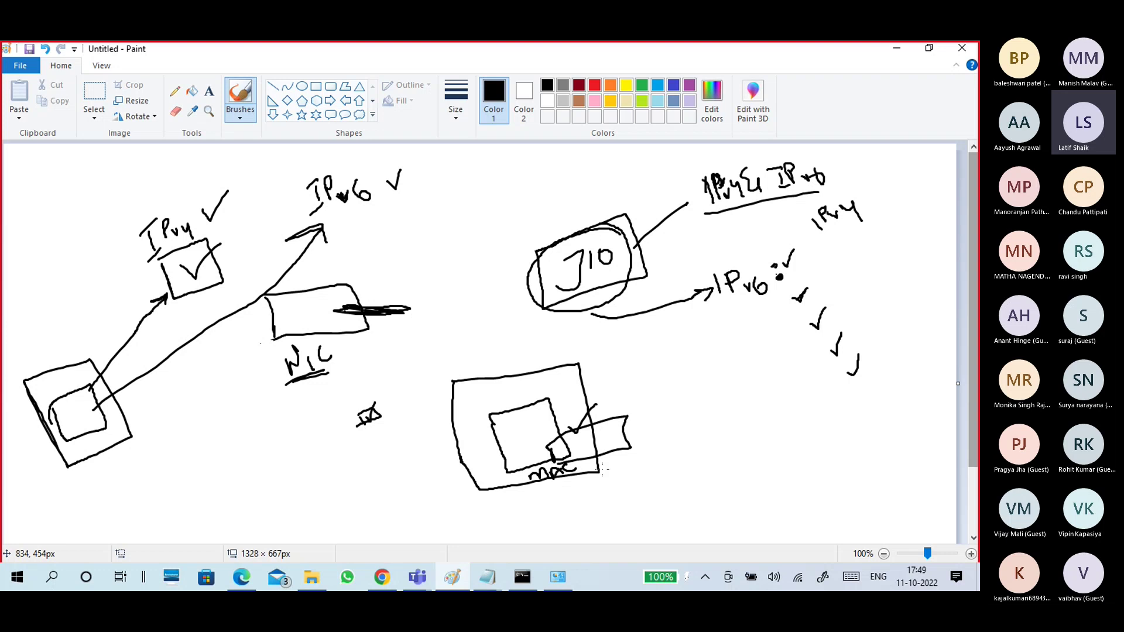
{"action": "key", "text": "ctrl+z"}
{"action": "key", "text": "ctrl+z"}
{"action": "key", "text": "ctrl+z"}
{"action": "key", "text": "ctrl+z"}
{"action": "key", "text": "ctrl+z"}
{"action": "key", "text": "ctrl+z"}
{"action": "key", "text": "ctrl+z"}
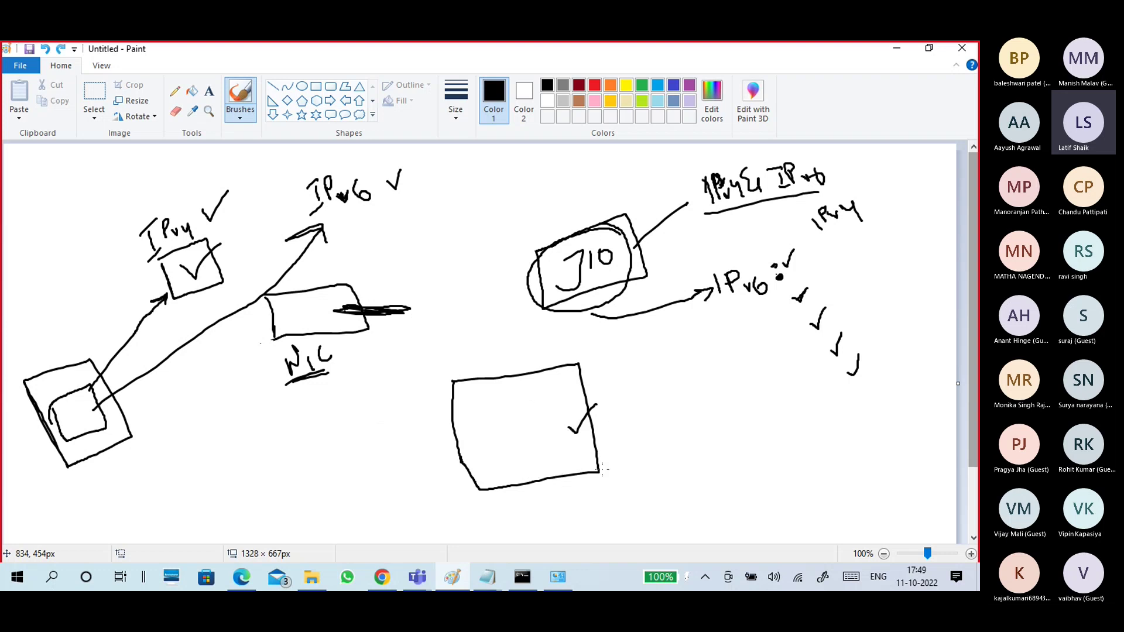
{"action": "key", "text": "ctrl+z"}
Step: Draw a NIC box labelled MAC 48 → 12HEX, circling MAC and 12HEX
{"action": "mouse_move", "coordinate": [550, 445]}
{"action": "left_mouse_down"}
{"action": "mouse_move", "coordinate": [586, 433]}
{"action": "mouse_move", "coordinate": [553, 454]}
{"action": "mouse_move", "coordinate": [615, 427]}
{"action": "left_mouse_up"}
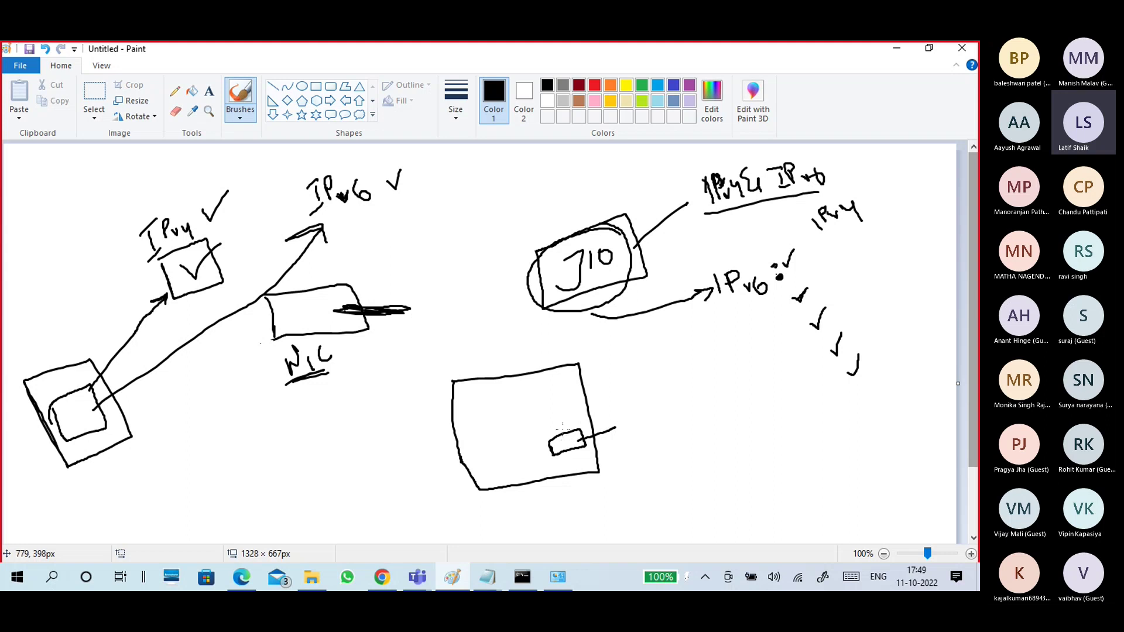
{"action": "mouse_move", "coordinate": [560, 469]}
{"action": "left_mouse_down"}
{"action": "mouse_move", "coordinate": [578, 454]}
{"action": "mouse_move", "coordinate": [592, 469]}
{"action": "left_mouse_up"}
{"action": "mouse_move", "coordinate": [616, 467]}
{"action": "left_mouse_down"}
{"action": "mouse_move", "coordinate": [619, 456]}
{"action": "mouse_move", "coordinate": [631, 465]}
{"action": "mouse_move", "coordinate": [636, 442]}
{"action": "mouse_move", "coordinate": [645, 455]}
{"action": "mouse_move", "coordinate": [699, 425]}
{"action": "mouse_move", "coordinate": [761, 420]}
{"action": "mouse_move", "coordinate": [788, 402]}
{"action": "mouse_move", "coordinate": [783, 389]}
{"action": "mouse_move", "coordinate": [797, 410]}
{"action": "left_mouse_up"}
{"action": "left_click_drag", "start_coordinate": [737, 444], "coordinate": [788, 418]}
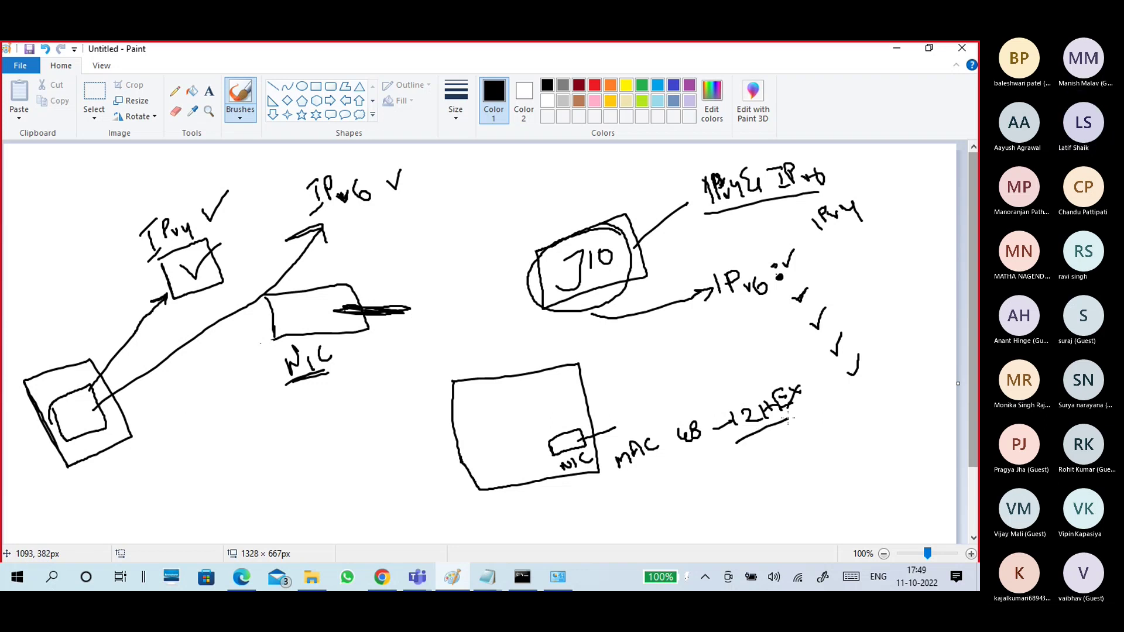
{"action": "mouse_move", "coordinate": [791, 378]}
{"action": "left_mouse_down"}
{"action": "mouse_move", "coordinate": [716, 415]}
{"action": "mouse_move", "coordinate": [800, 417]}
{"action": "mouse_move", "coordinate": [762, 381]}
{"action": "left_mouse_up"}
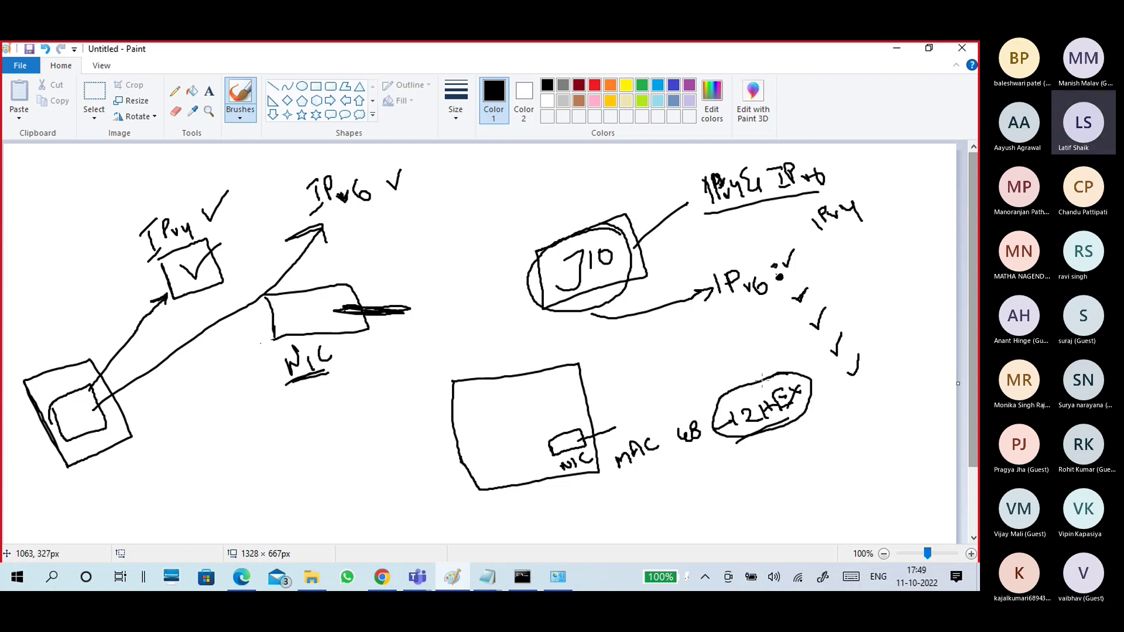
{"action": "mouse_move", "coordinate": [641, 434]}
{"action": "left_mouse_down"}
{"action": "mouse_move", "coordinate": [620, 463]}
{"action": "mouse_move", "coordinate": [674, 439]}
{"action": "mouse_move", "coordinate": [635, 434]}
{"action": "left_mouse_up"}
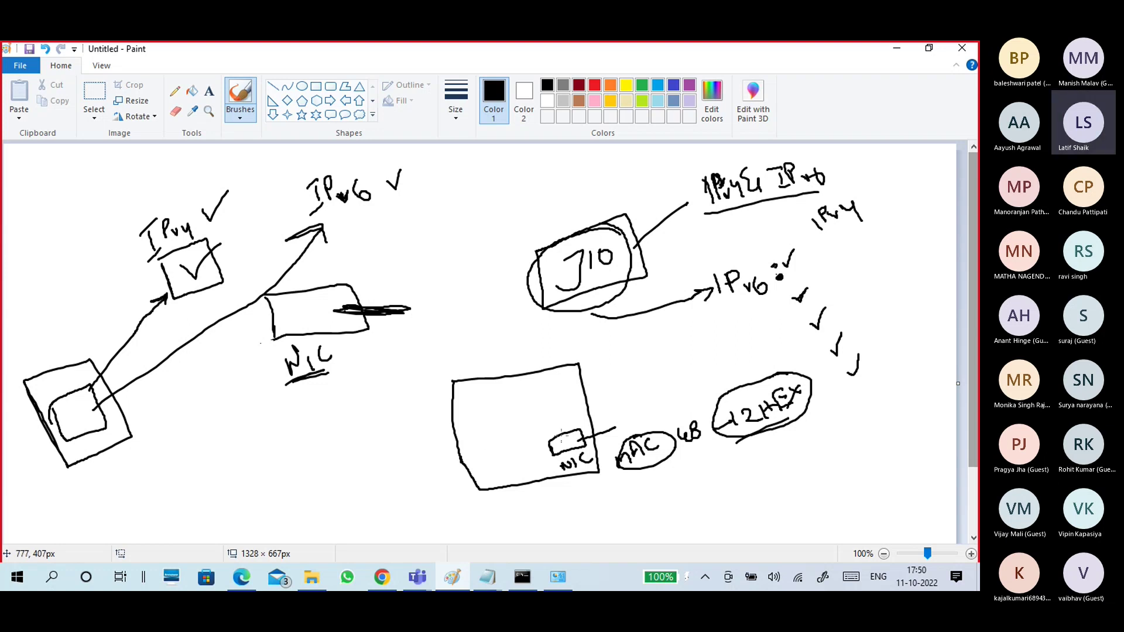
{"action": "left_click", "coordinate": [556, 577]}
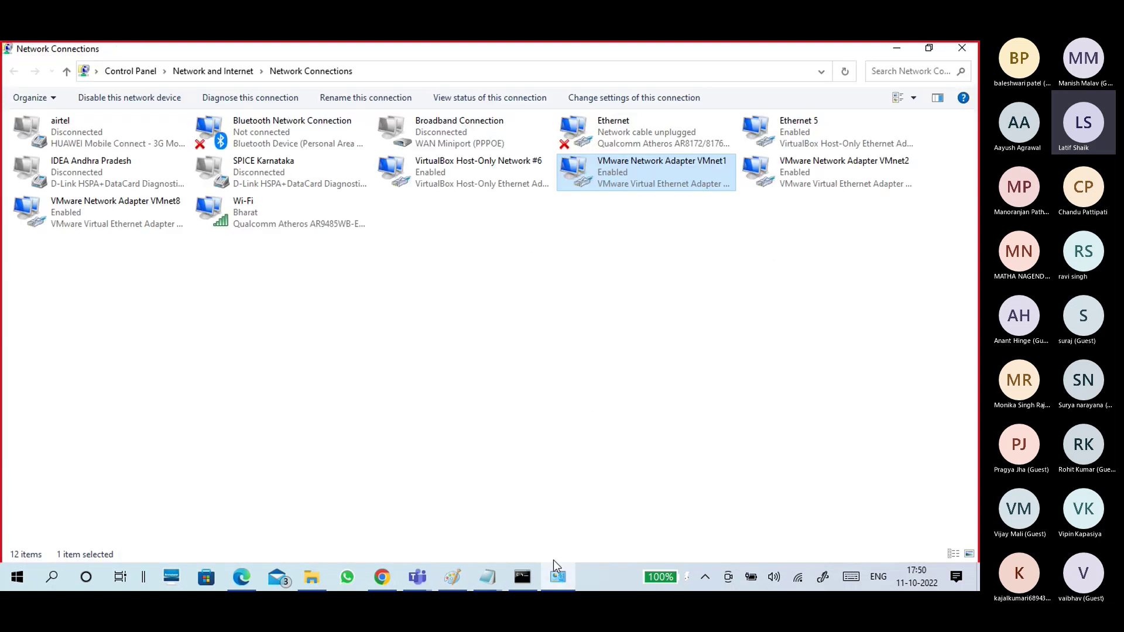
{"action": "double_click", "coordinate": [602, 179]}
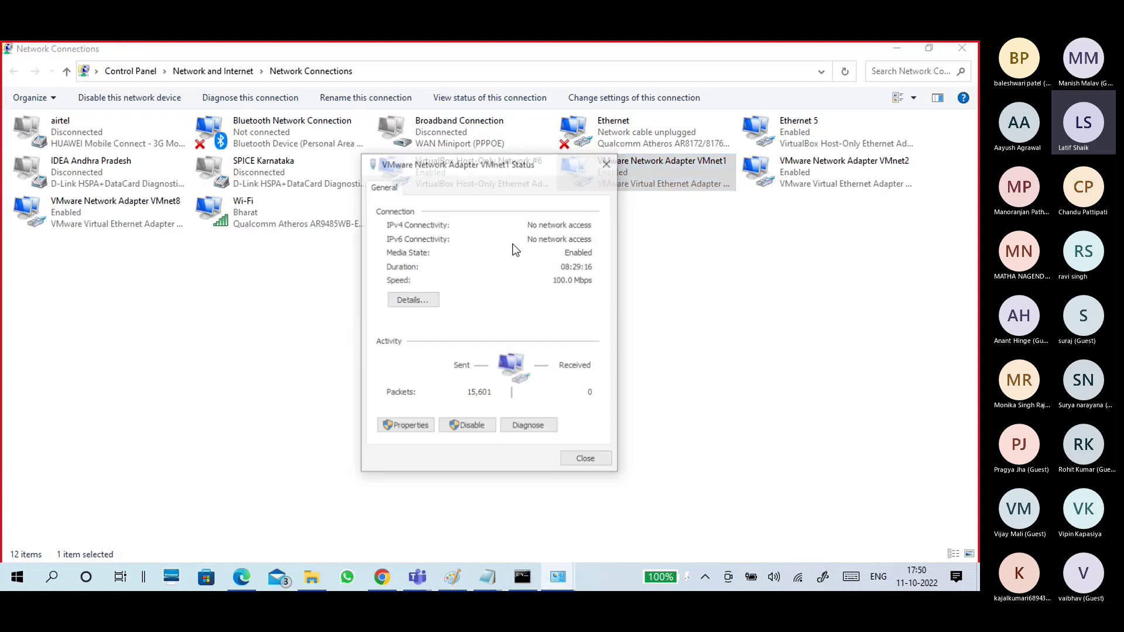
{"action": "left_click", "coordinate": [419, 303]}
{"action": "left_click", "coordinate": [473, 364]}
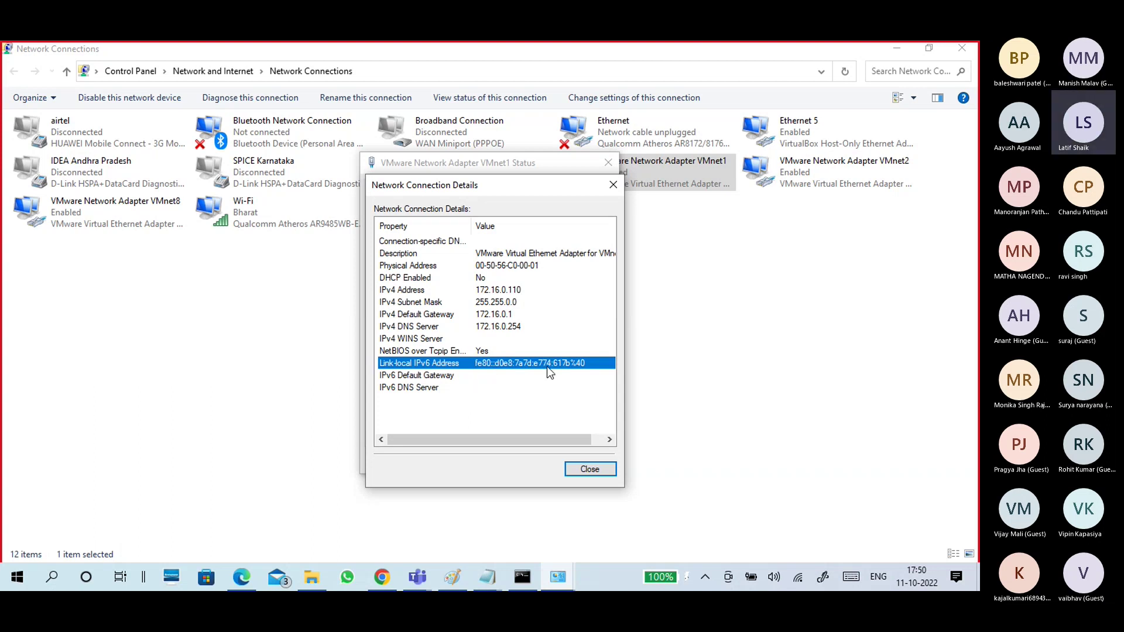
{"action": "left_click", "coordinate": [580, 471]}
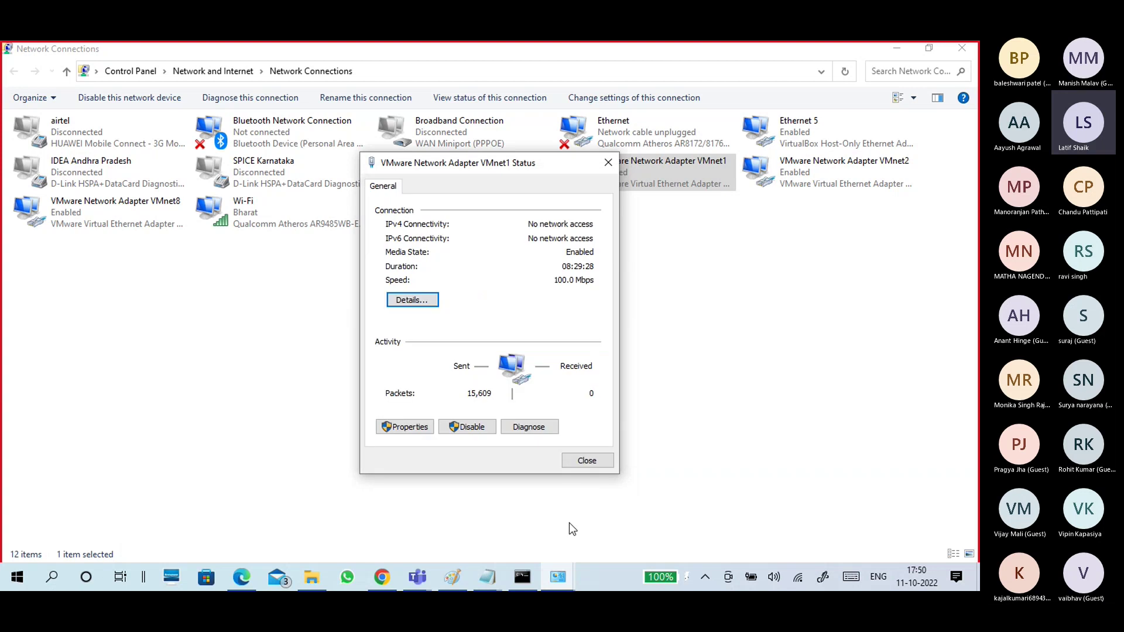
{"action": "left_click", "coordinate": [575, 462]}
{"action": "mouse_move", "coordinate": [501, 576]}
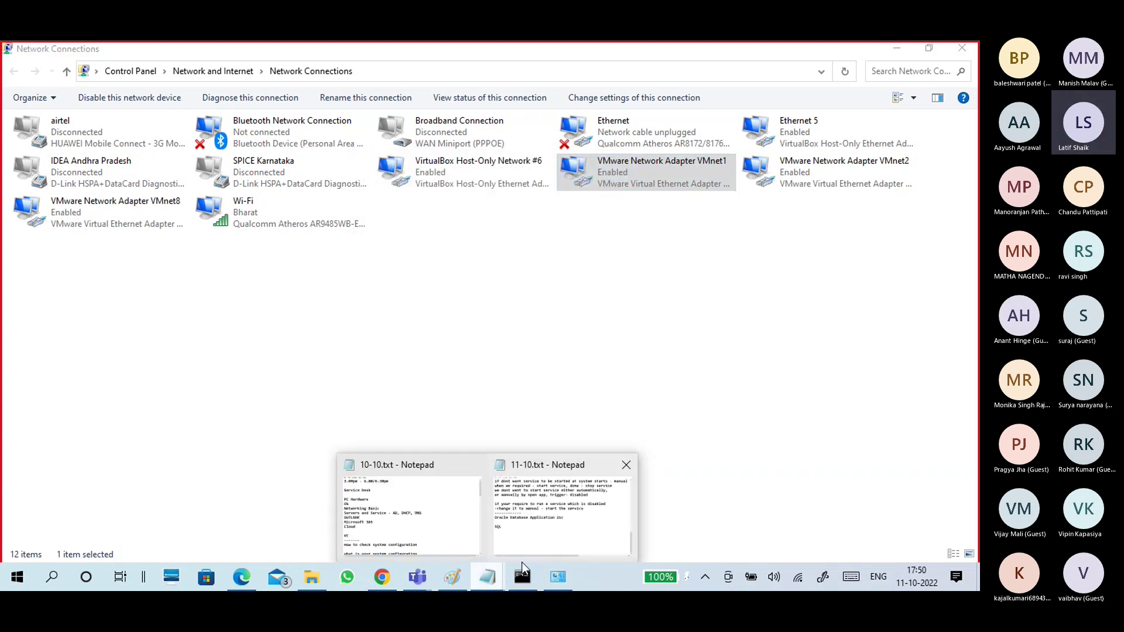
{"action": "left_click", "coordinate": [452, 576]}
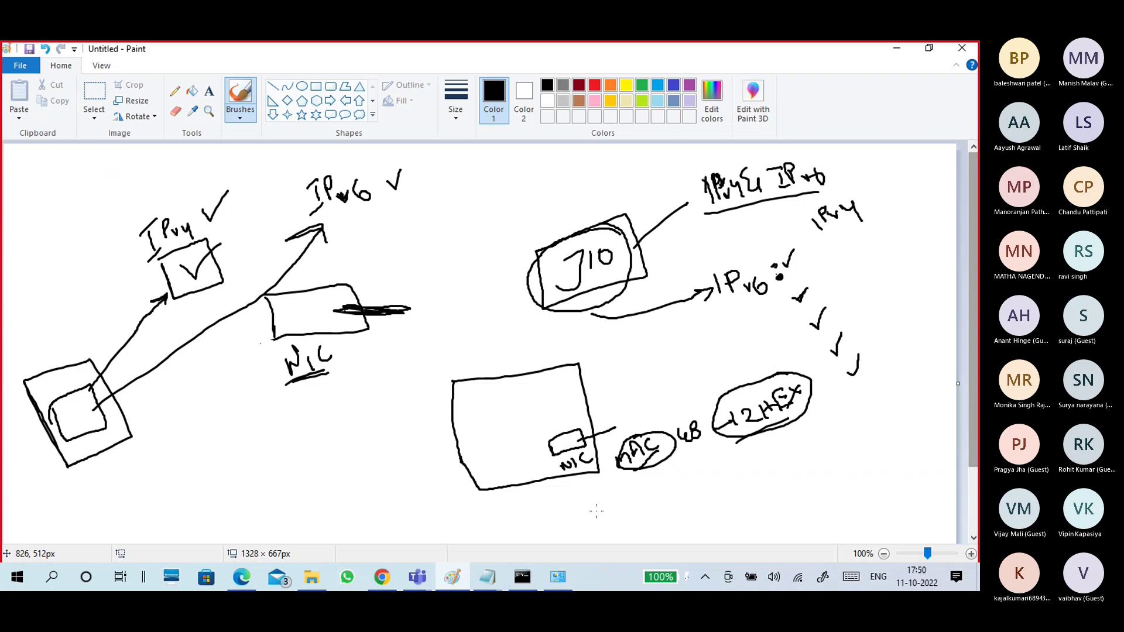
Step: Write FE80:: left of the lower rectangle with a line leading to it, then minimize Paint
{"action": "mouse_move", "coordinate": [319, 431]}
{"action": "left_mouse_down"}
{"action": "mouse_move", "coordinate": [321, 456]}
{"action": "mouse_move", "coordinate": [332, 416]}
{"action": "mouse_move", "coordinate": [338, 437]}
{"action": "mouse_move", "coordinate": [346, 411]}
{"action": "left_mouse_up"}
{"action": "mouse_move", "coordinate": [334, 431]}
{"action": "left_mouse_down"}
{"action": "mouse_move", "coordinate": [350, 436]}
{"action": "mouse_move", "coordinate": [349, 417]}
{"action": "mouse_move", "coordinate": [381, 413]}
{"action": "mouse_move", "coordinate": [374, 404]}
{"action": "left_mouse_up"}
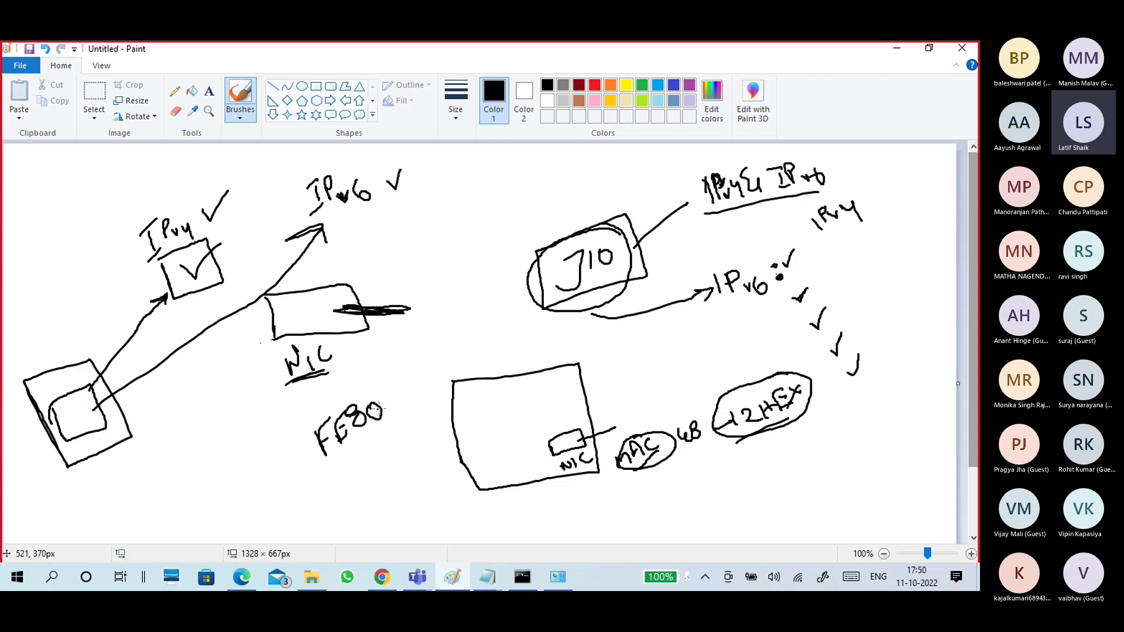
{"action": "left_click", "coordinate": [395, 401]}
{"action": "left_click", "coordinate": [394, 407]}
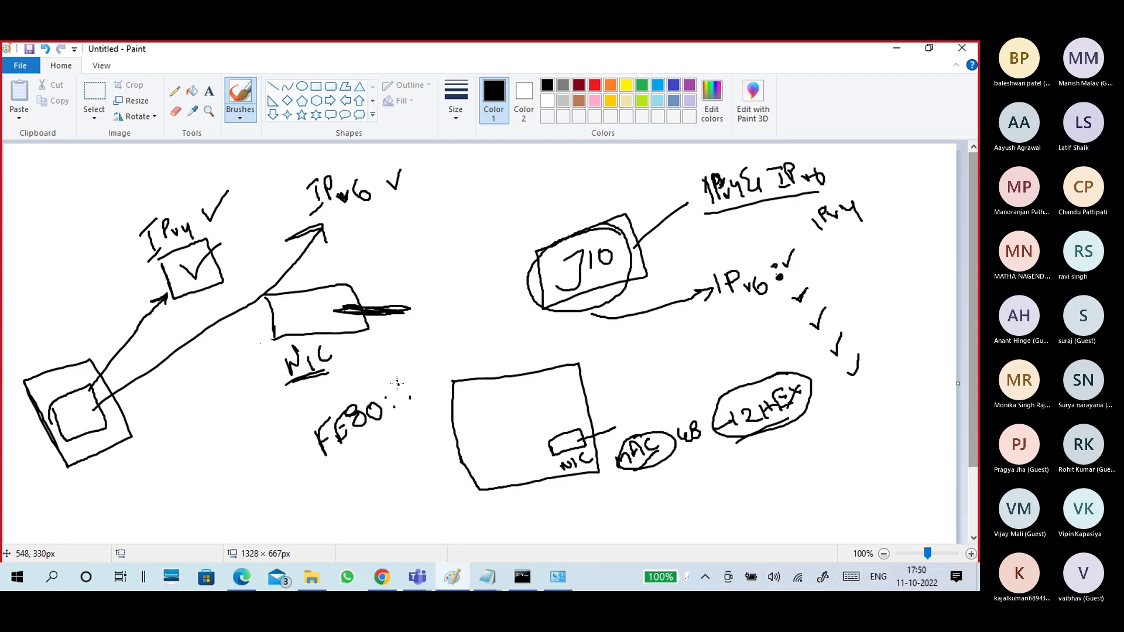
{"action": "left_click_drag", "start_coordinate": [328, 468], "coordinate": [538, 312]}
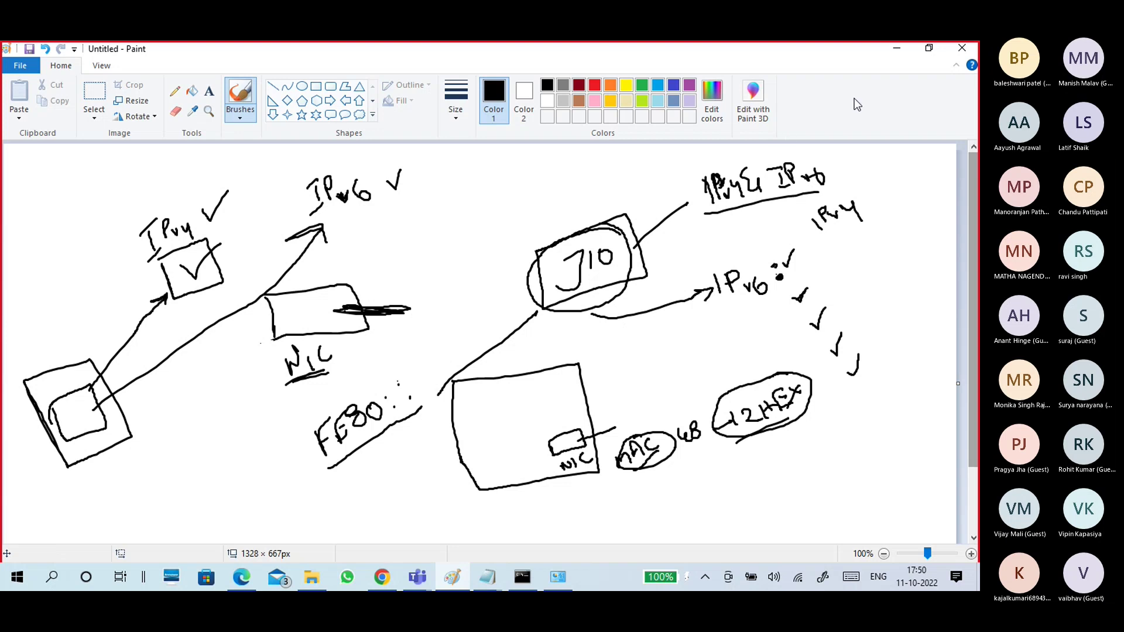
{"action": "left_click", "coordinate": [896, 48]}
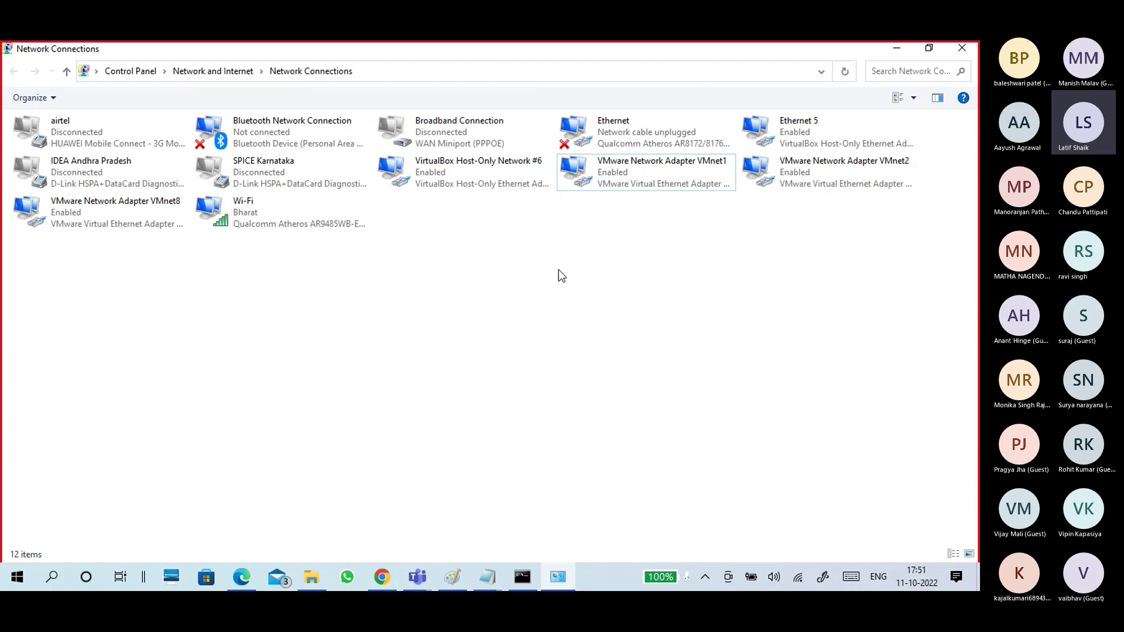
{"action": "double_click", "coordinate": [607, 183]}
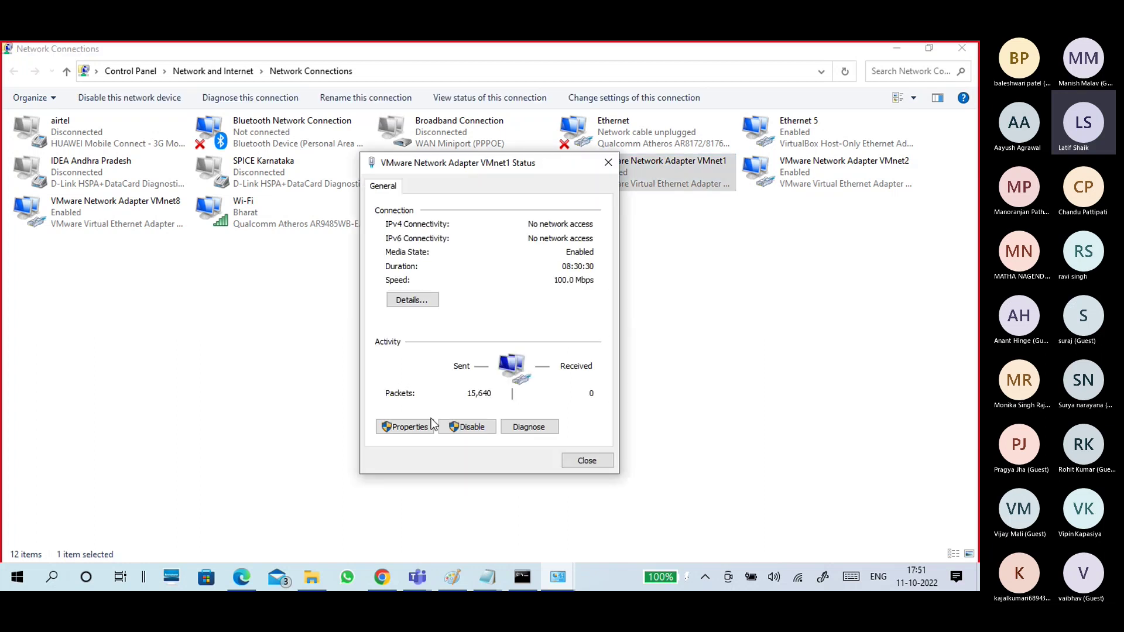
{"action": "left_click", "coordinate": [428, 302]}
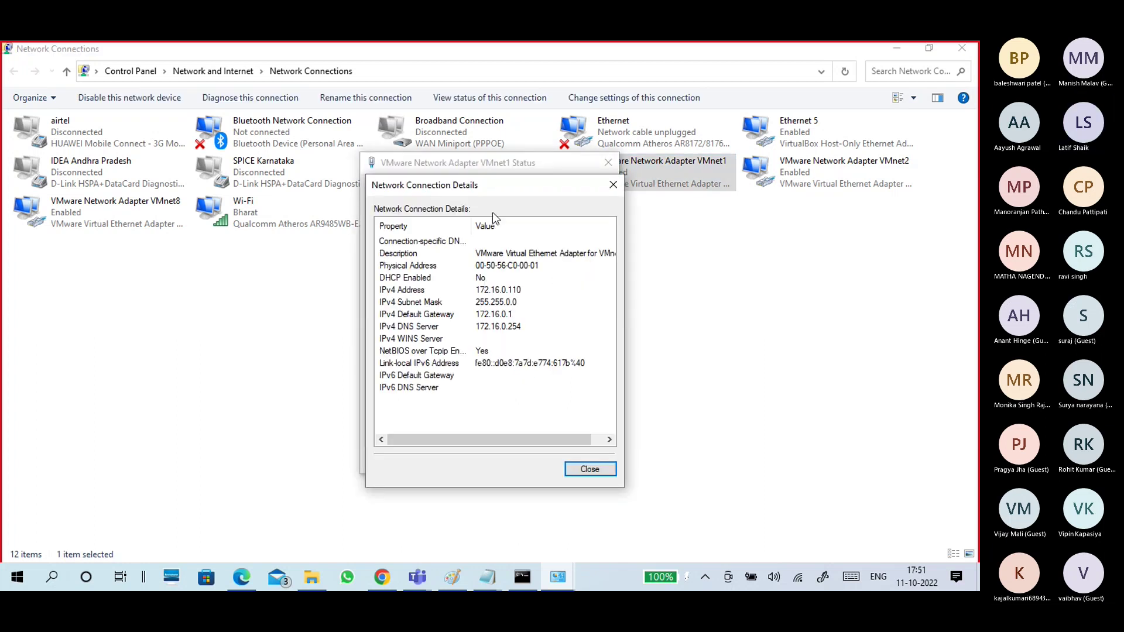
{"action": "left_click_drag", "start_coordinate": [493, 186], "coordinate": [712, 139]}
{"action": "left_click", "coordinate": [644, 307]}
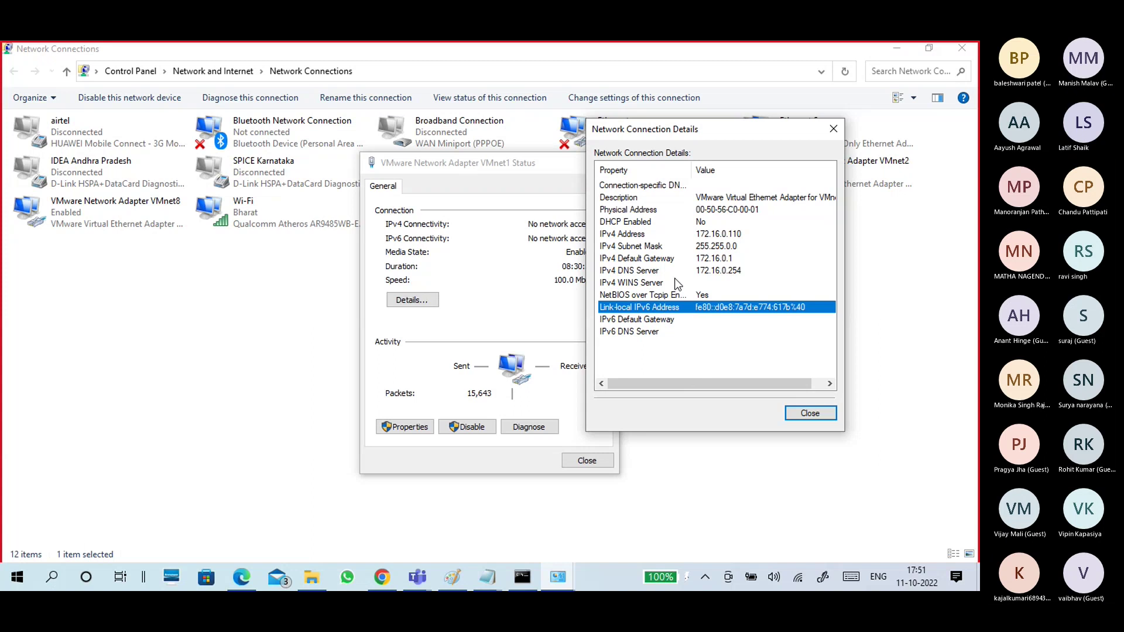
{"action": "left_click", "coordinate": [674, 233]}
{"action": "left_click", "coordinate": [697, 246]}
{"action": "left_click", "coordinate": [706, 262]}
{"action": "left_click", "coordinate": [706, 272]}
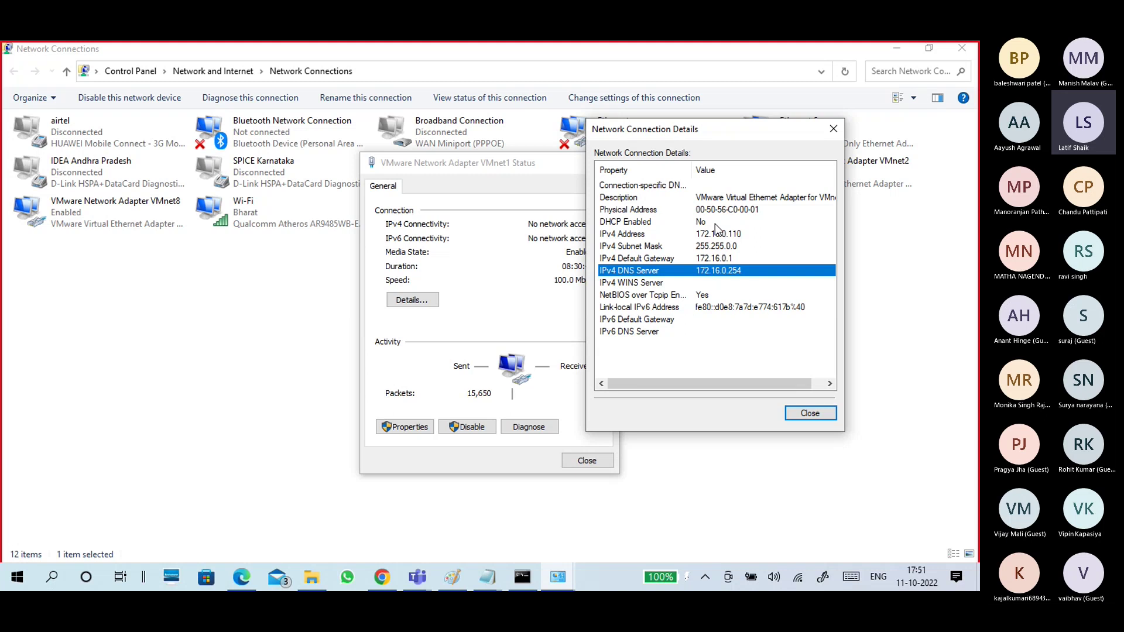
{"action": "left_click", "coordinate": [715, 307]}
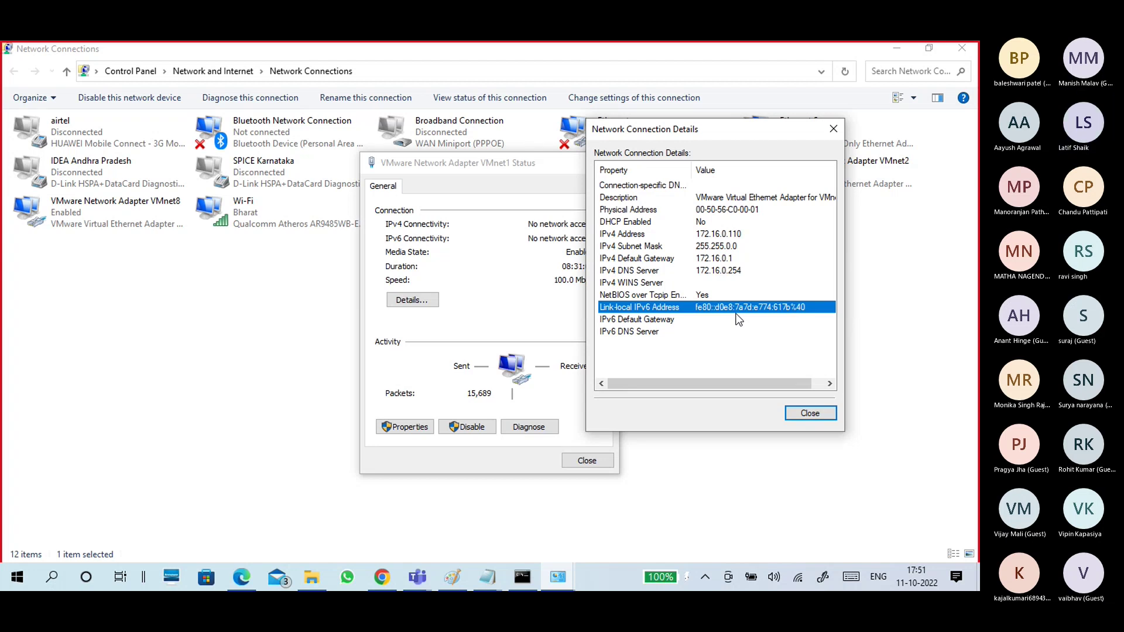
{"action": "left_click", "coordinate": [805, 415]}
{"action": "left_click", "coordinate": [586, 461]}
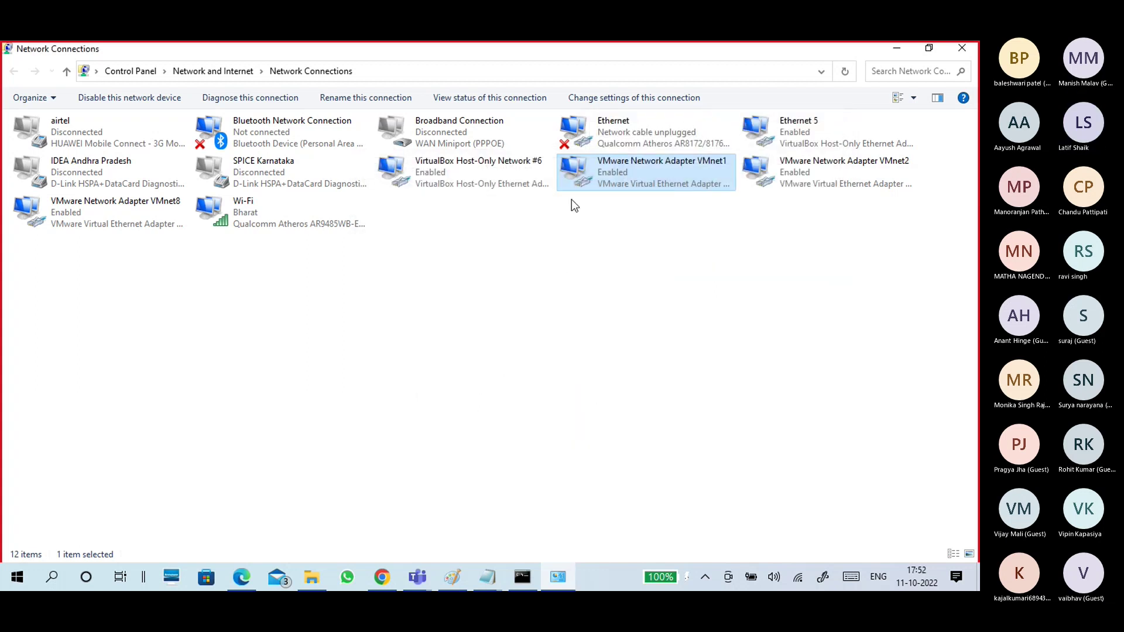
Step: Open VMnet1's status and properties, untick Internet Protocol Version 6, and save with OK
{"action": "double_click", "coordinate": [591, 174]}
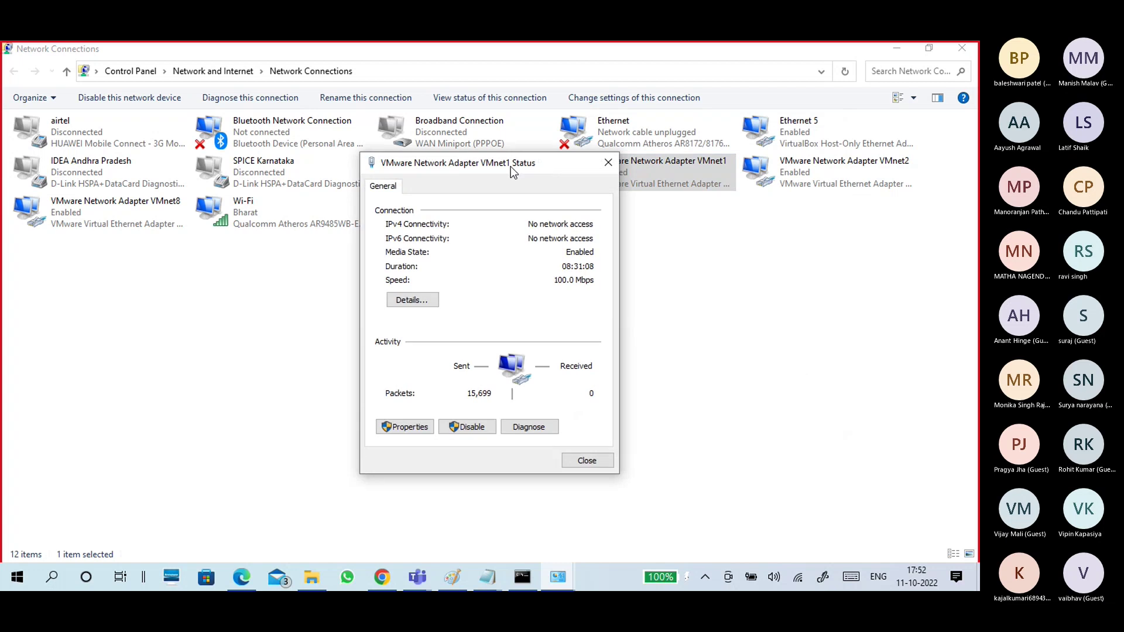
{"action": "left_click_drag", "start_coordinate": [511, 167], "coordinate": [284, 195]}
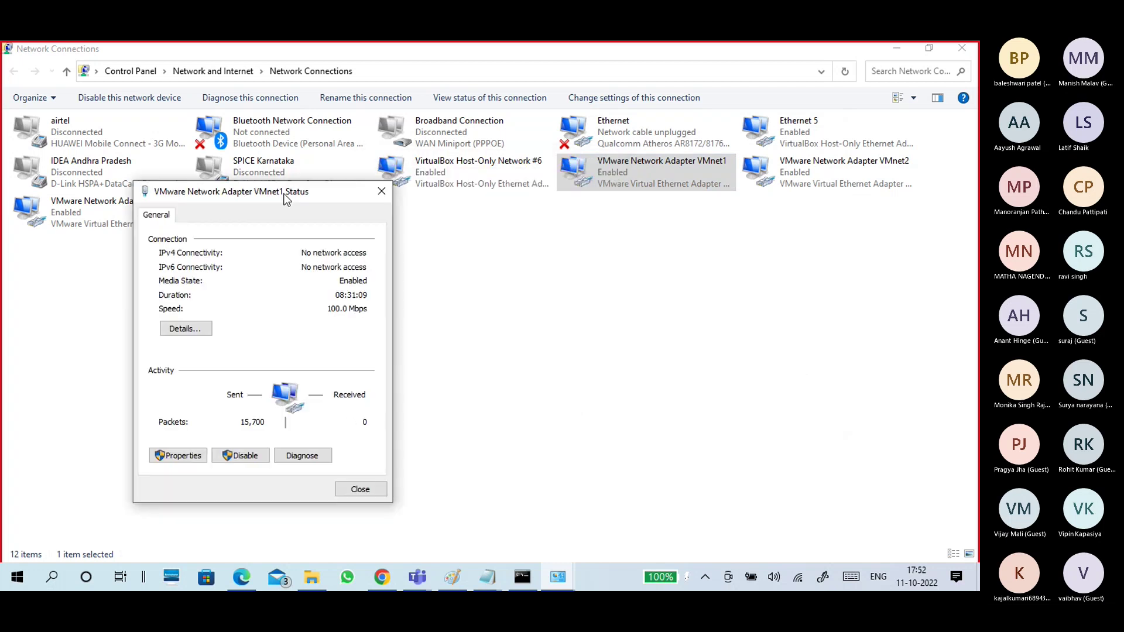
{"action": "left_click", "coordinate": [179, 457]}
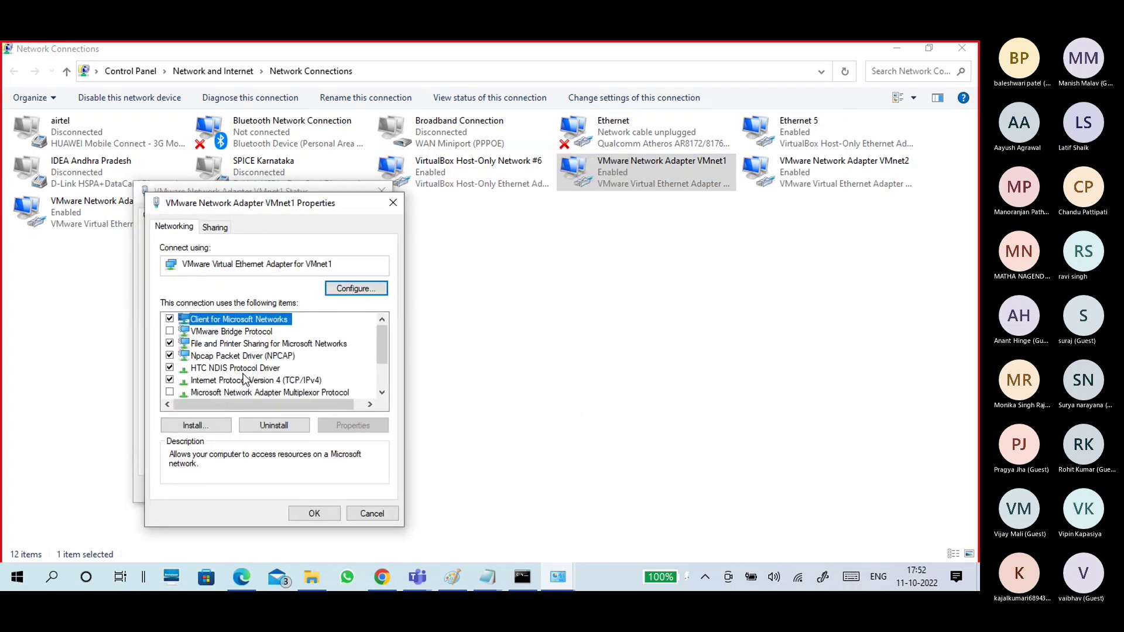
{"action": "scroll", "coordinate": [245, 378], "scroll_direction": "down", "scroll_amount": 2}
{"action": "left_click", "coordinate": [246, 369]}
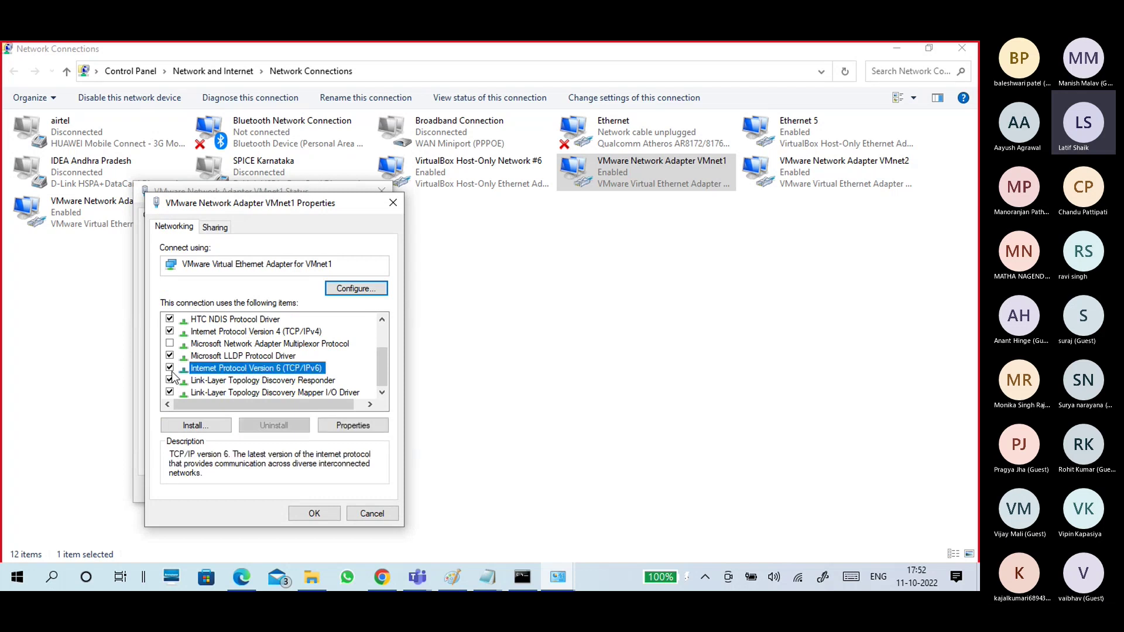
{"action": "left_click", "coordinate": [169, 368]}
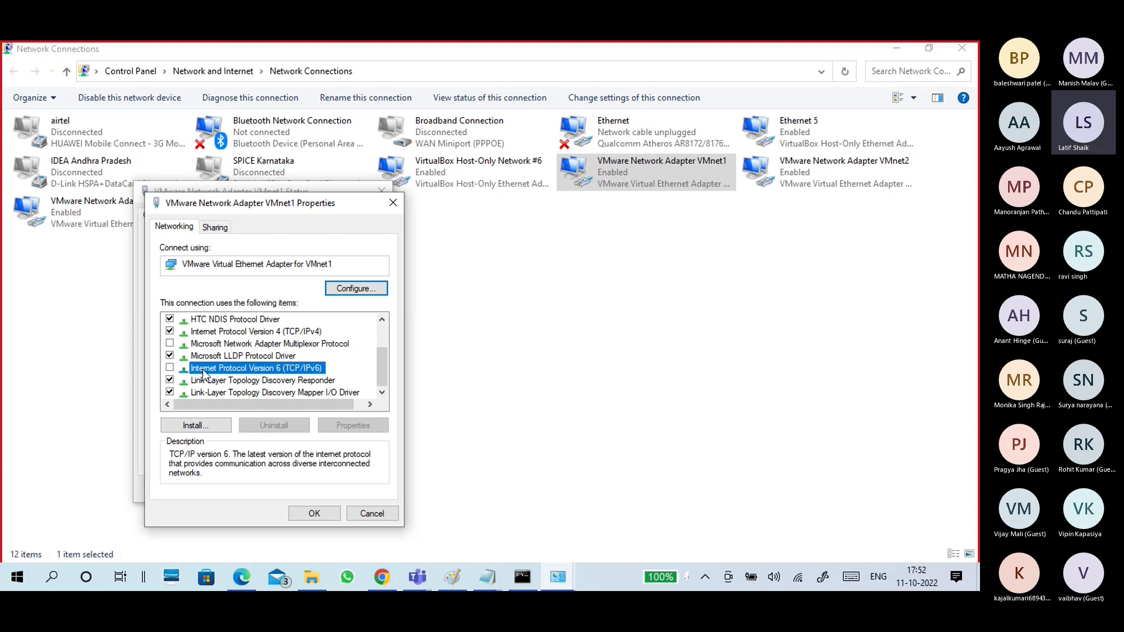
{"action": "left_click", "coordinate": [314, 513]}
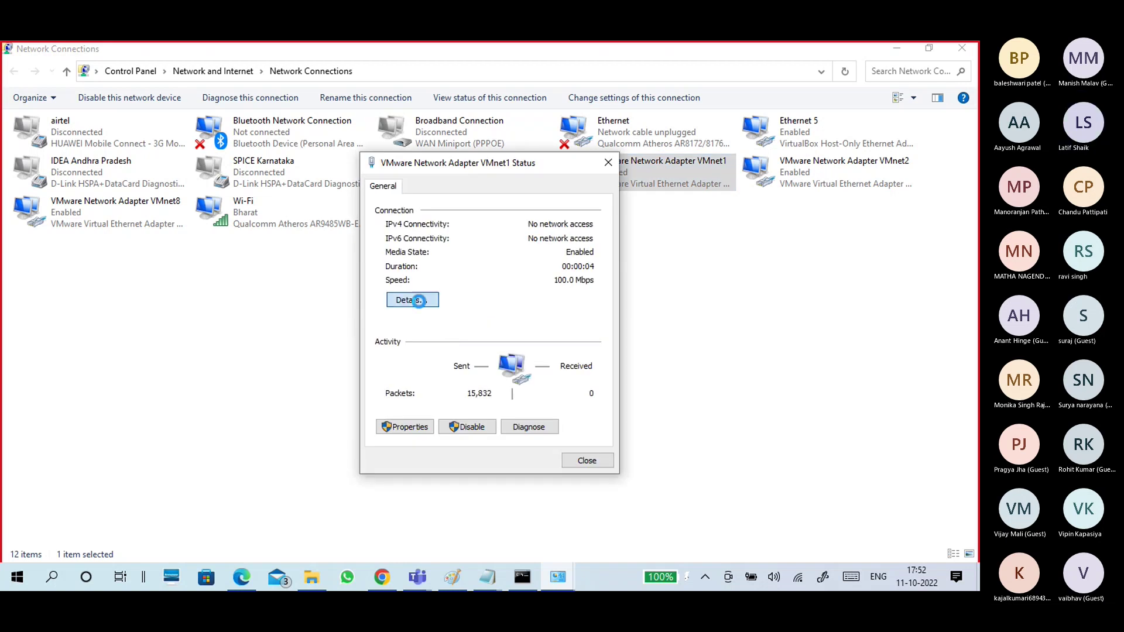
Step: Review VMnet1's connection details, then re-tick IPv6 in properties, save, and close the status window
{"action": "left_click", "coordinate": [418, 298]}
{"action": "left_click_drag", "start_coordinate": [507, 191], "coordinate": [754, 125]}
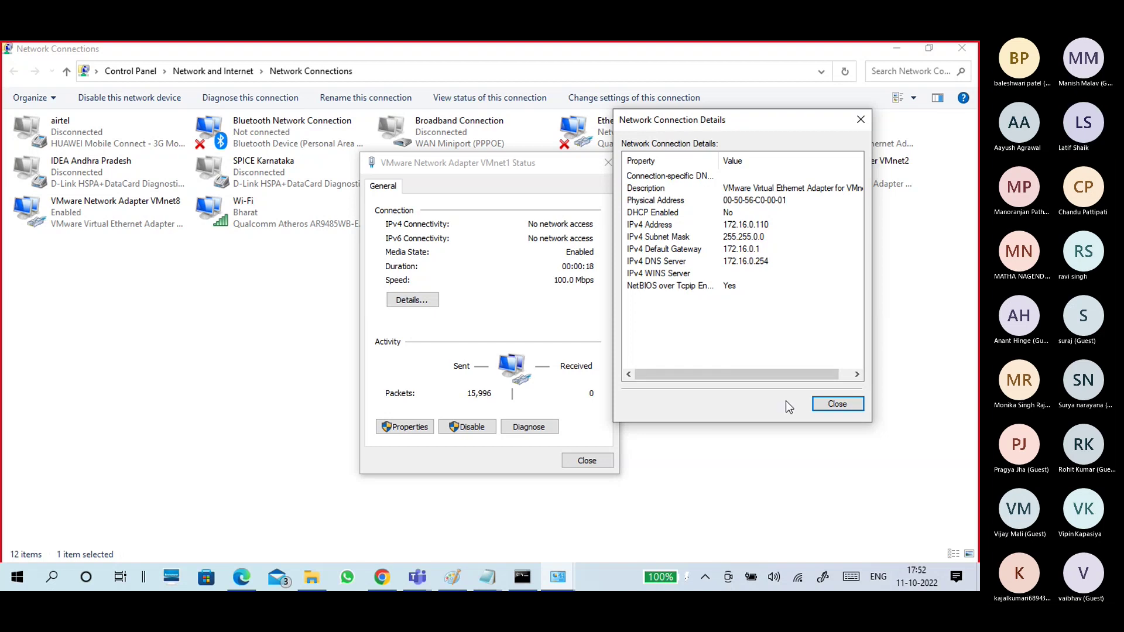
{"action": "left_click", "coordinate": [821, 406]}
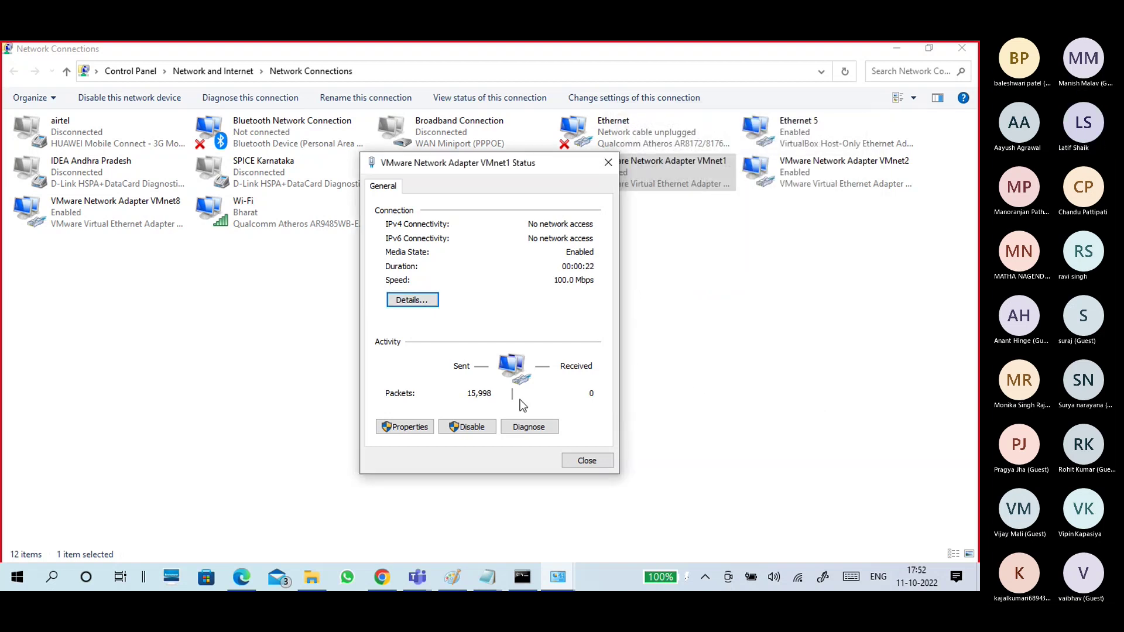
{"action": "left_click", "coordinate": [420, 427]}
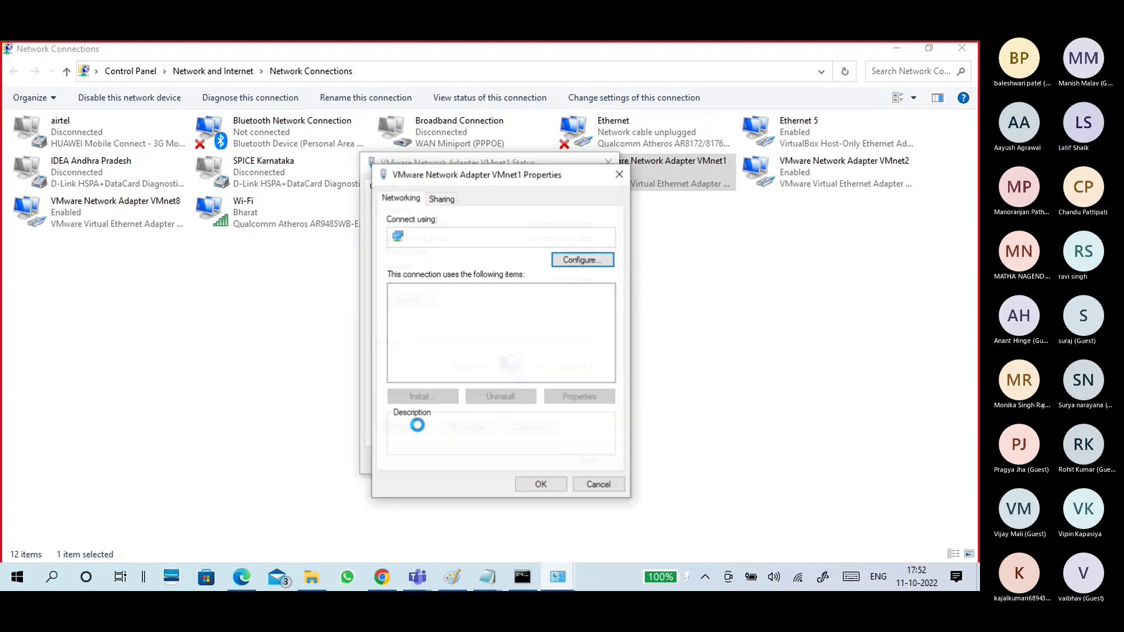
{"action": "scroll", "coordinate": [484, 368], "scroll_direction": "down", "scroll_amount": 2}
{"action": "left_click", "coordinate": [481, 340]}
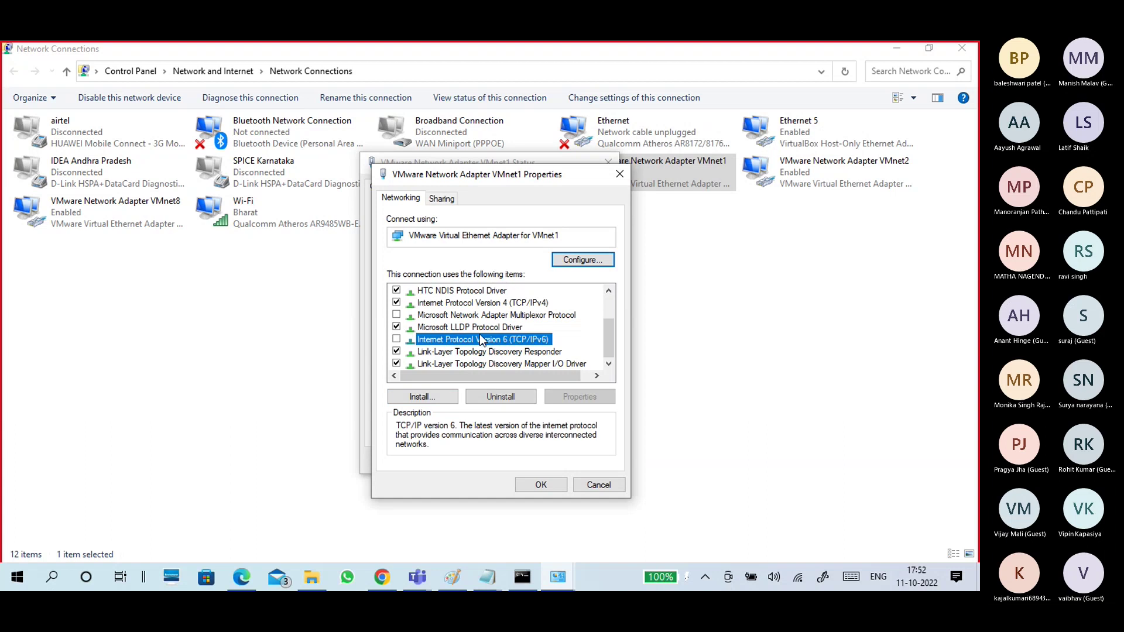
{"action": "left_click", "coordinate": [397, 339]}
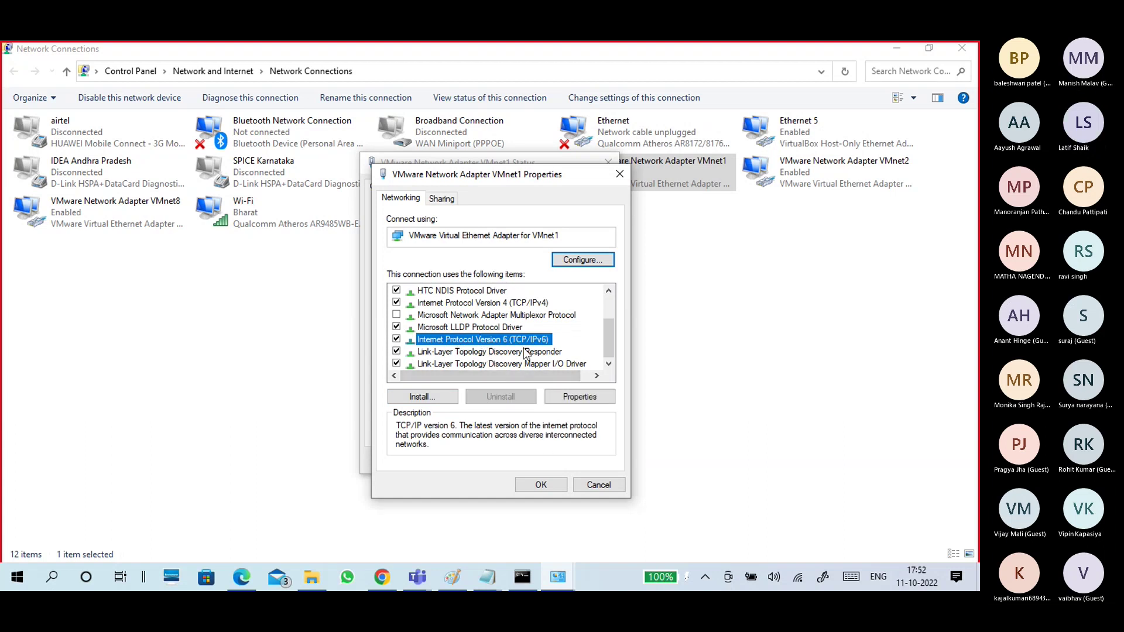
{"action": "left_click", "coordinate": [549, 487]}
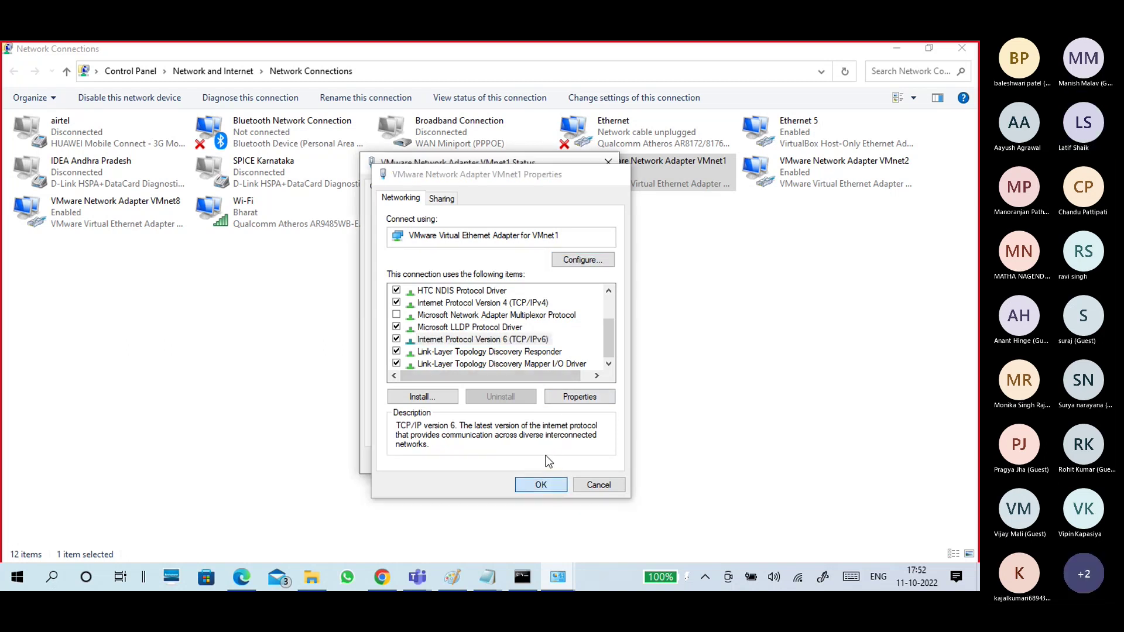
{"action": "left_click", "coordinate": [578, 461]}
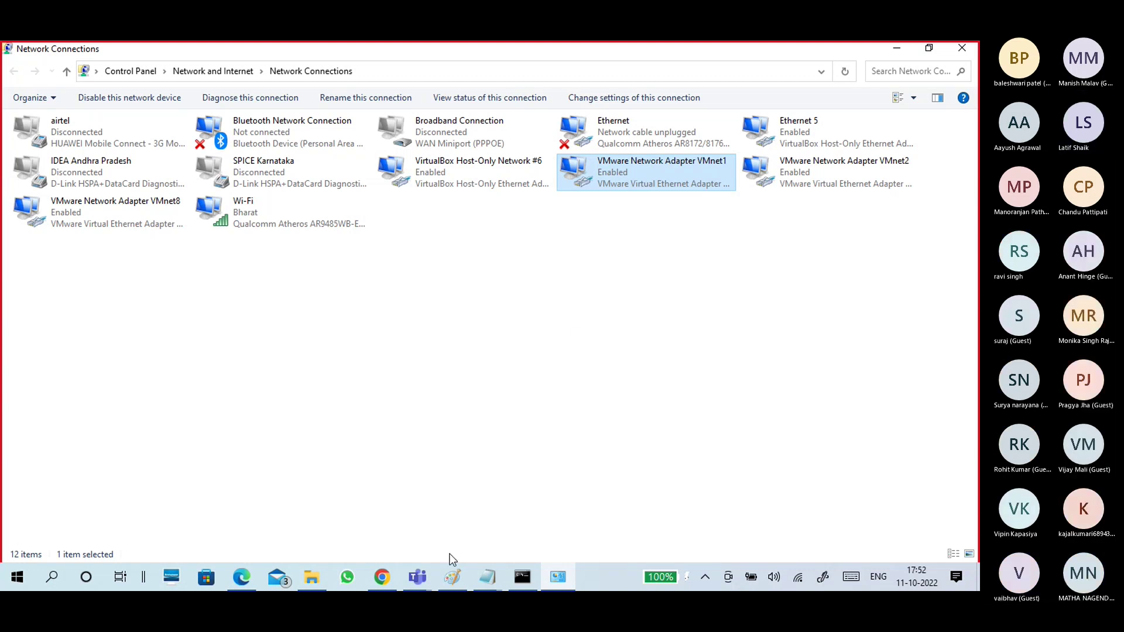
Step: Start a new blank Paint canvas, discarding the old sketch without saving
{"action": "left_click", "coordinate": [453, 586]}
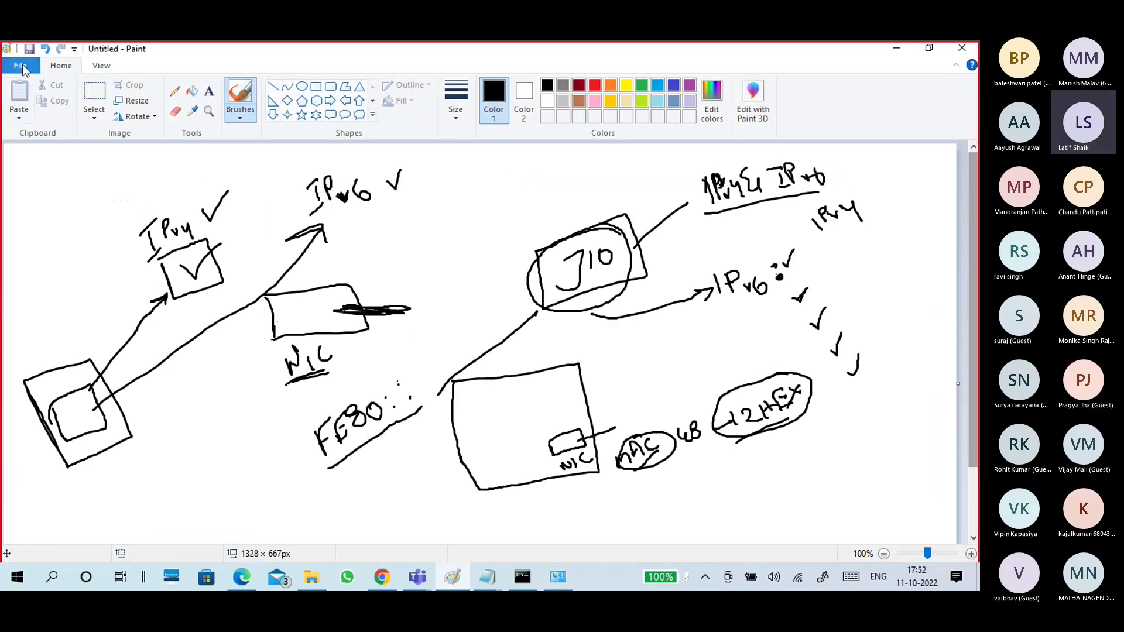
{"action": "left_click", "coordinate": [20, 65]}
{"action": "left_click", "coordinate": [32, 92]}
{"action": "left_click", "coordinate": [527, 311]}
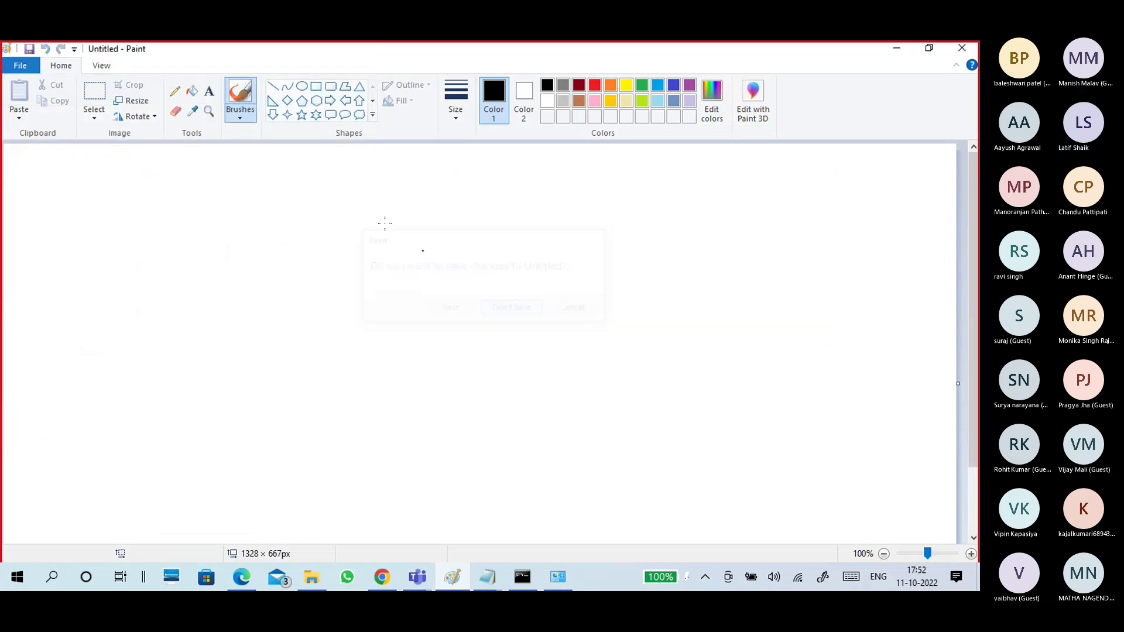
Step: Draw a small rectangle near the top left labelled 'IPv4 or IPv6'
{"action": "left_click", "coordinate": [316, 86]}
{"action": "left_click_drag", "start_coordinate": [129, 194], "coordinate": [190, 227]}
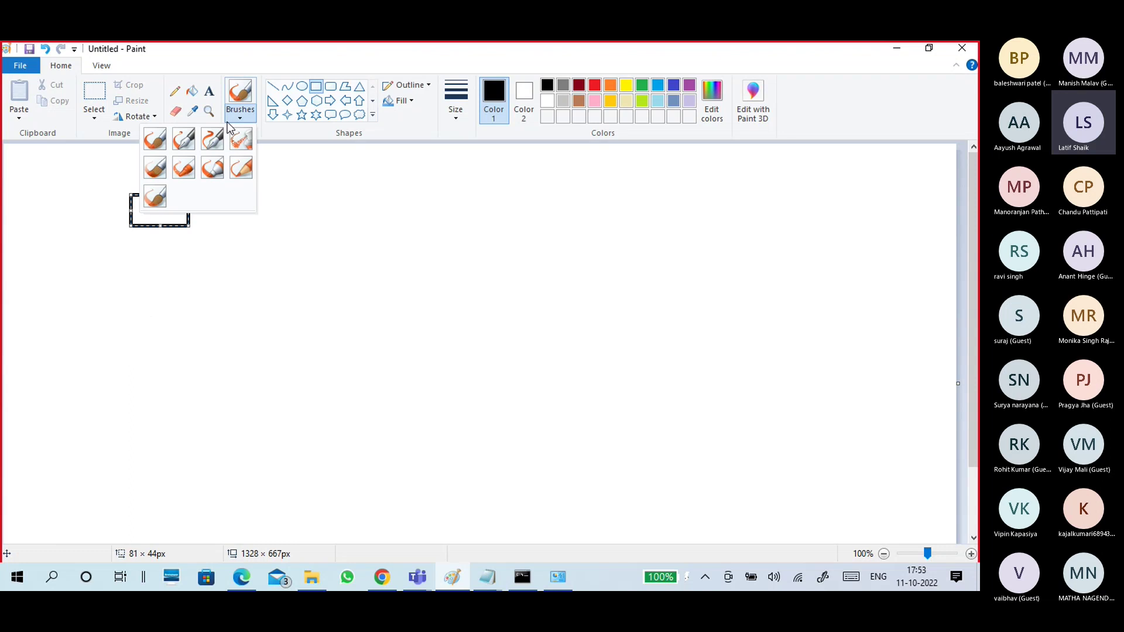
{"action": "left_click", "coordinate": [155, 139]}
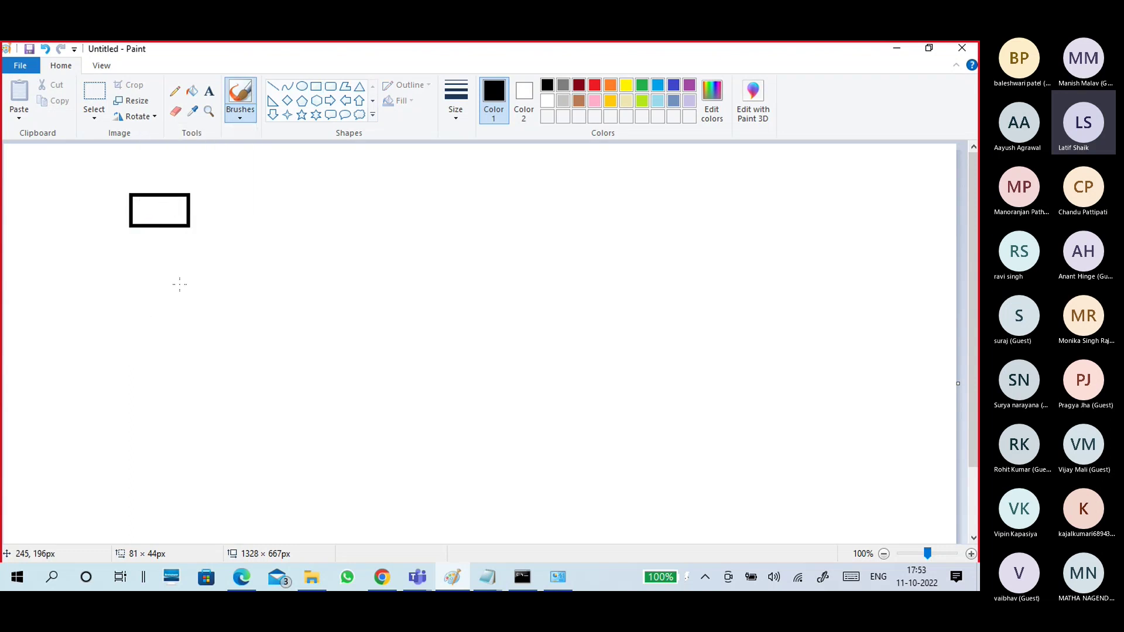
{"action": "left_click_drag", "start_coordinate": [230, 183], "coordinate": [242, 217]}
{"action": "mouse_move", "coordinate": [240, 199]}
{"action": "left_mouse_down"}
{"action": "mouse_move", "coordinate": [252, 174]}
{"action": "mouse_move", "coordinate": [240, 199]}
{"action": "mouse_move", "coordinate": [278, 196]}
{"action": "mouse_move", "coordinate": [288, 212]}
{"action": "mouse_move", "coordinate": [395, 165]}
{"action": "mouse_move", "coordinate": [387, 174]}
{"action": "left_mouse_up"}
{"action": "mouse_move", "coordinate": [400, 170]}
{"action": "left_mouse_down"}
{"action": "mouse_move", "coordinate": [406, 183]}
{"action": "mouse_move", "coordinate": [413, 171]}
{"action": "mouse_move", "coordinate": [440, 188]}
{"action": "mouse_move", "coordinate": [426, 179]}
{"action": "left_mouse_up"}
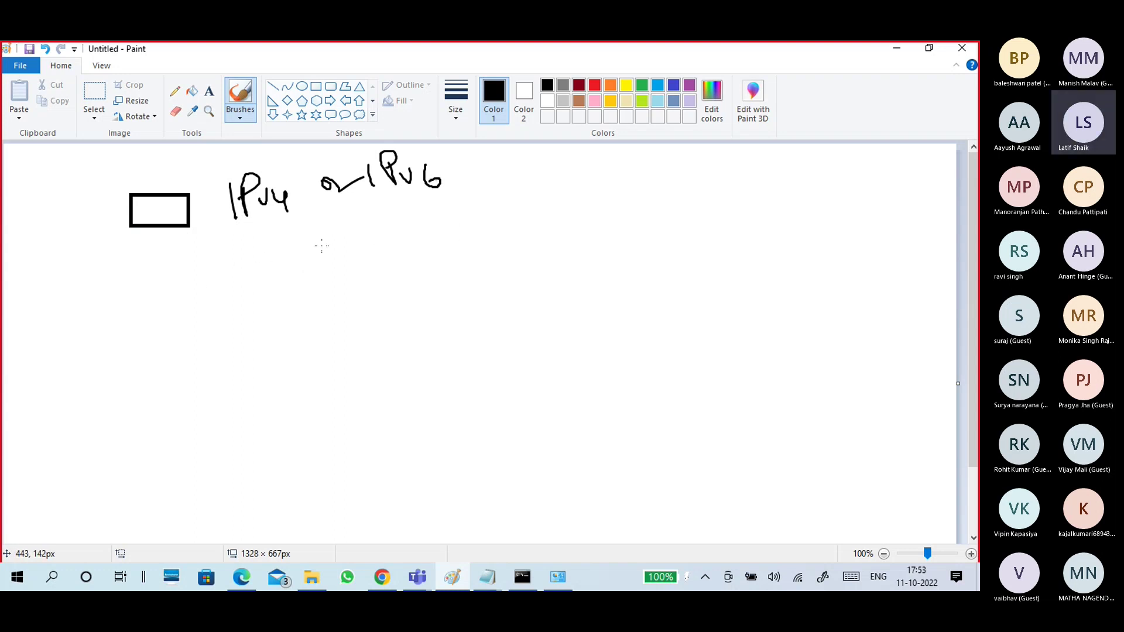
Step: Write 'manually' above 'Automatically', tick 'manually', and add a check mark on the rectangle
{"action": "mouse_move", "coordinate": [151, 293]}
{"action": "left_mouse_down"}
{"action": "mouse_move", "coordinate": [179, 290]}
{"action": "mouse_move", "coordinate": [220, 258]}
{"action": "mouse_move", "coordinate": [233, 303]}
{"action": "mouse_move", "coordinate": [228, 280]}
{"action": "left_mouse_up"}
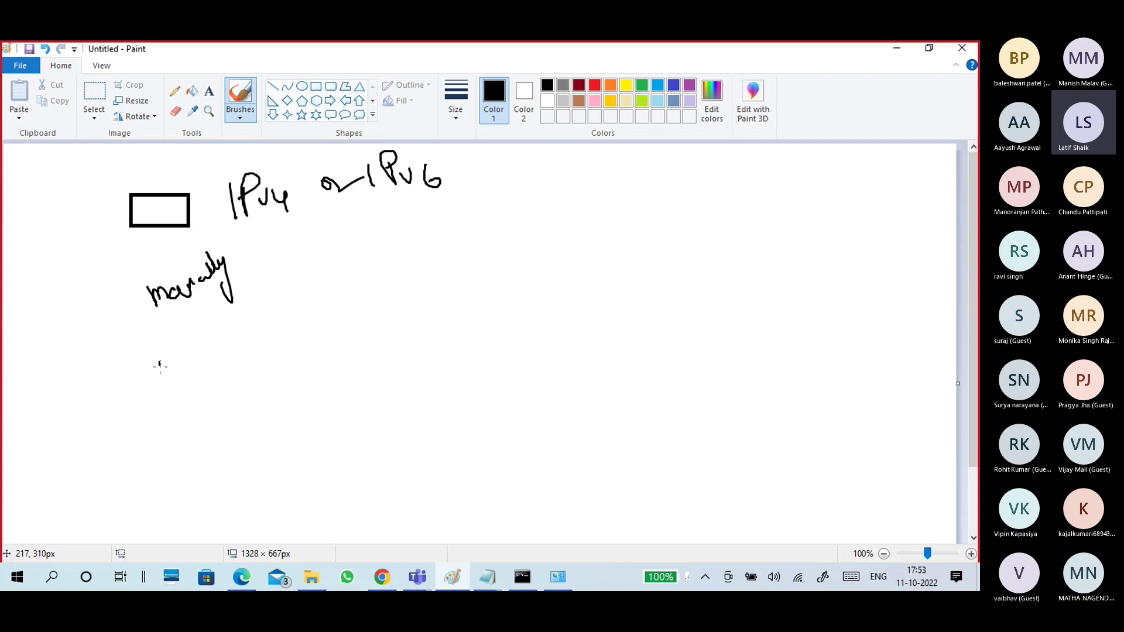
{"action": "mouse_move", "coordinate": [160, 366]}
{"action": "left_mouse_down"}
{"action": "mouse_move", "coordinate": [188, 338]}
{"action": "mouse_move", "coordinate": [258, 311]}
{"action": "mouse_move", "coordinate": [275, 274]}
{"action": "mouse_move", "coordinate": [307, 287]}
{"action": "mouse_move", "coordinate": [319, 329]}
{"action": "left_mouse_up"}
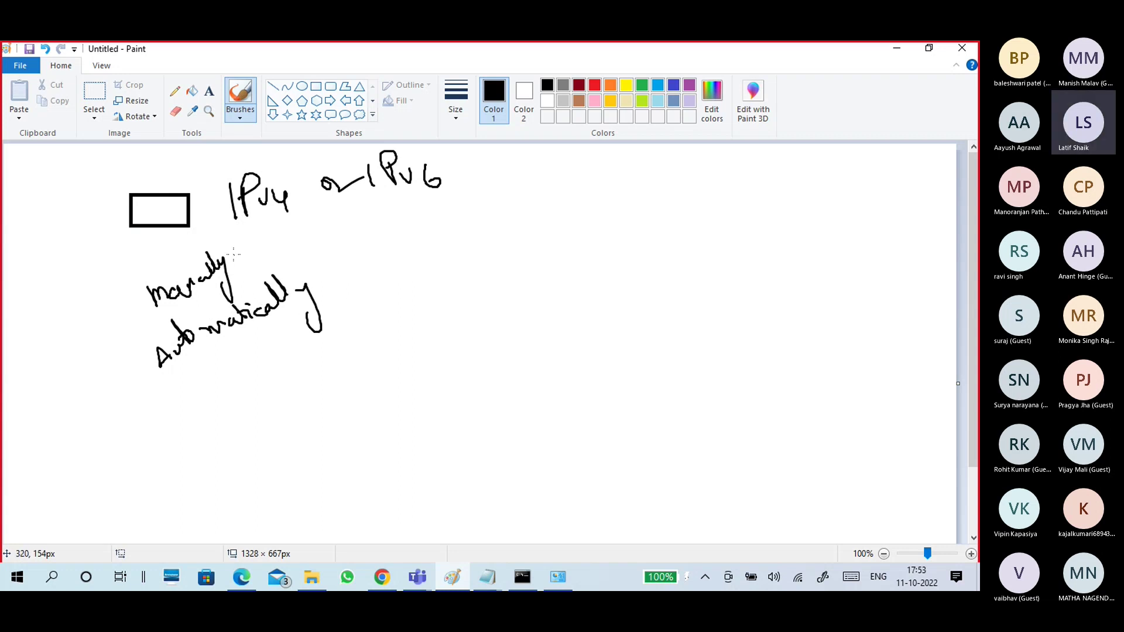
{"action": "left_click_drag", "start_coordinate": [233, 254], "coordinate": [252, 239]}
{"action": "left_click_drag", "start_coordinate": [174, 202], "coordinate": [200, 184]}
Step: Draw a server box joined to 'Automatically' and arrowed to the top box, plus a vertical divider
{"action": "mouse_move", "coordinate": [43, 361]}
{"action": "left_mouse_down"}
{"action": "mouse_move", "coordinate": [130, 387]}
{"action": "mouse_move", "coordinate": [60, 355]}
{"action": "mouse_move", "coordinate": [33, 363]}
{"action": "left_mouse_up"}
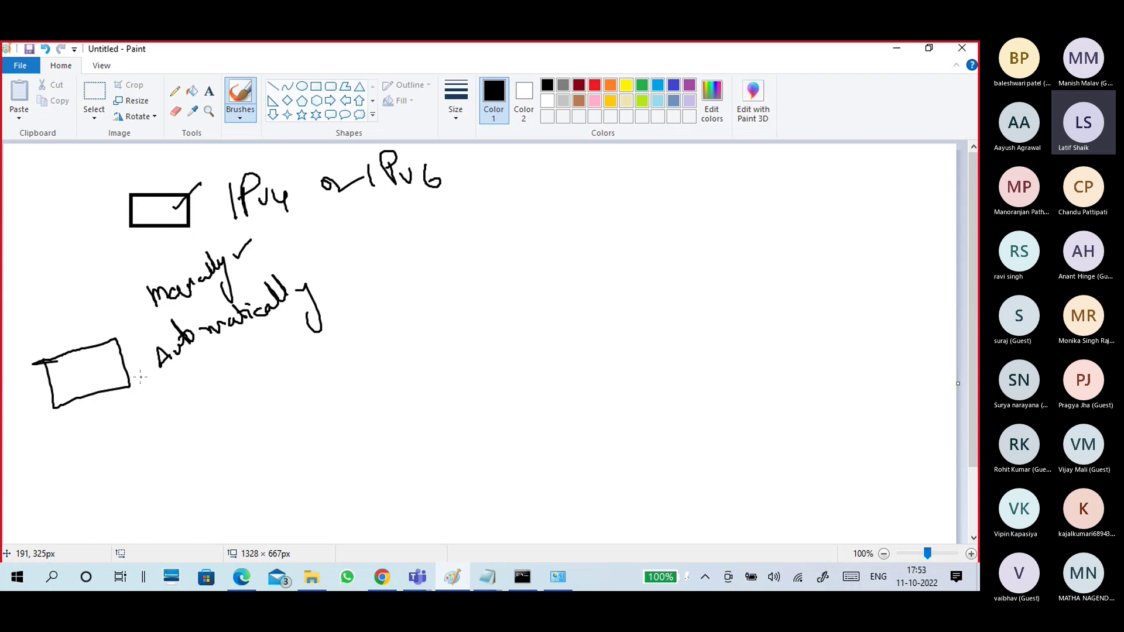
{"action": "mouse_move", "coordinate": [128, 371]}
{"action": "left_mouse_down"}
{"action": "mouse_move", "coordinate": [151, 358]}
{"action": "mouse_move", "coordinate": [128, 370]}
{"action": "left_mouse_up"}
{"action": "mouse_move", "coordinate": [60, 373]}
{"action": "left_mouse_down"}
{"action": "mouse_move", "coordinate": [74, 386]}
{"action": "mouse_move", "coordinate": [108, 348]}
{"action": "mouse_move", "coordinate": [146, 233]}
{"action": "left_mouse_up"}
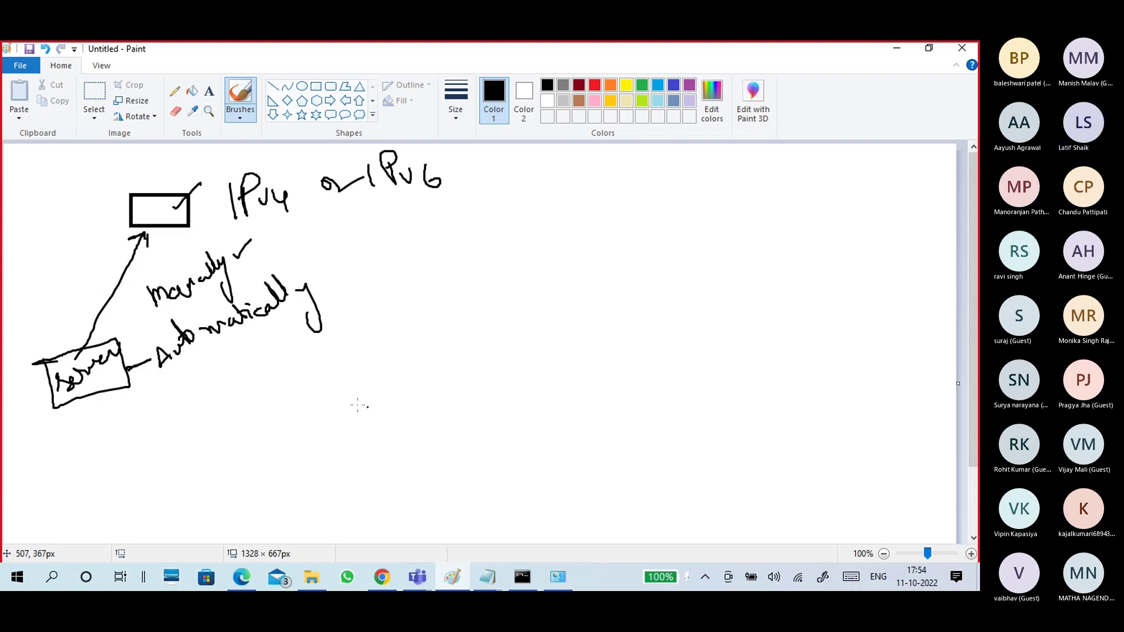
{"action": "left_click_drag", "start_coordinate": [343, 227], "coordinate": [354, 403]}
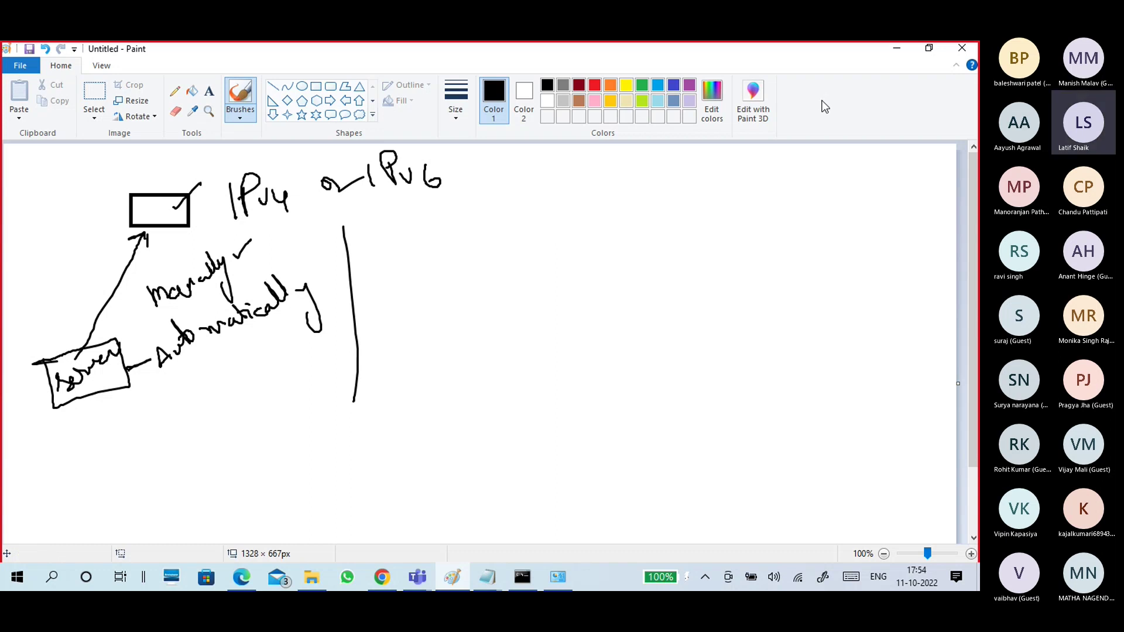
Step: Minimize Paint and Network Connections to show the ipconfig/PowerShell slide, then return to Command Prompt
{"action": "left_click", "coordinate": [891, 54]}
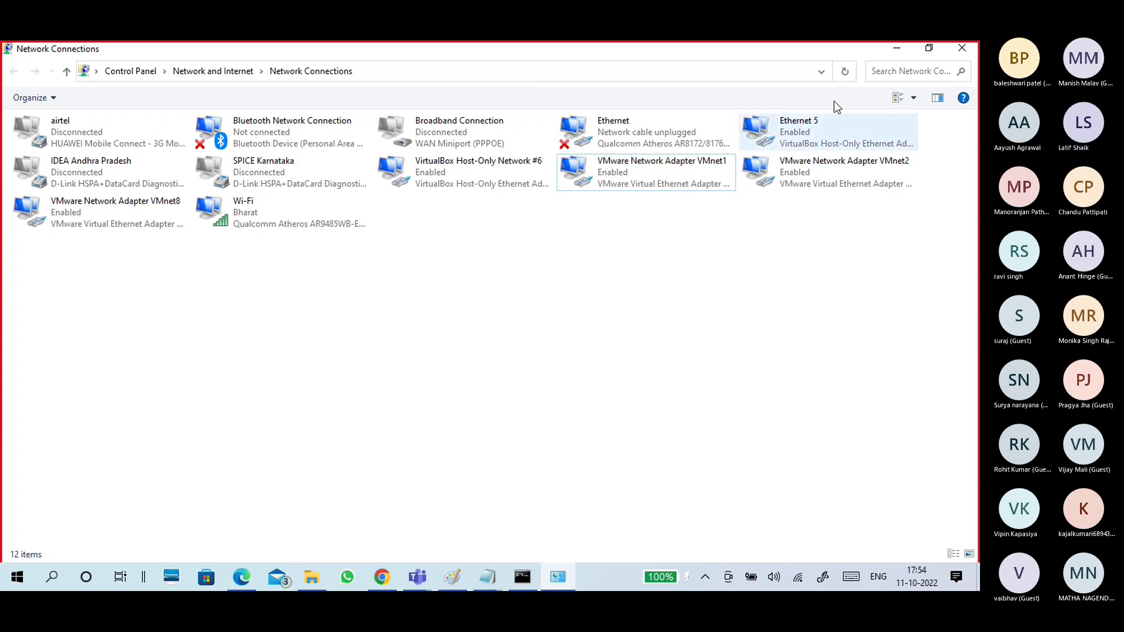
{"action": "left_click", "coordinate": [896, 48]}
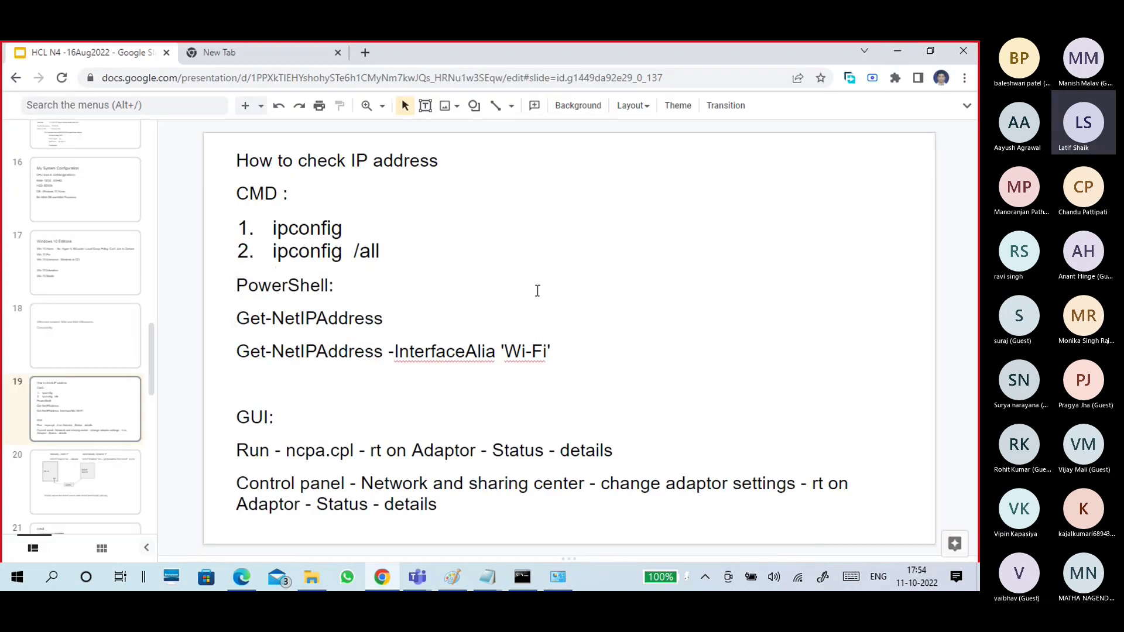
{"action": "left_click", "coordinate": [411, 258]}
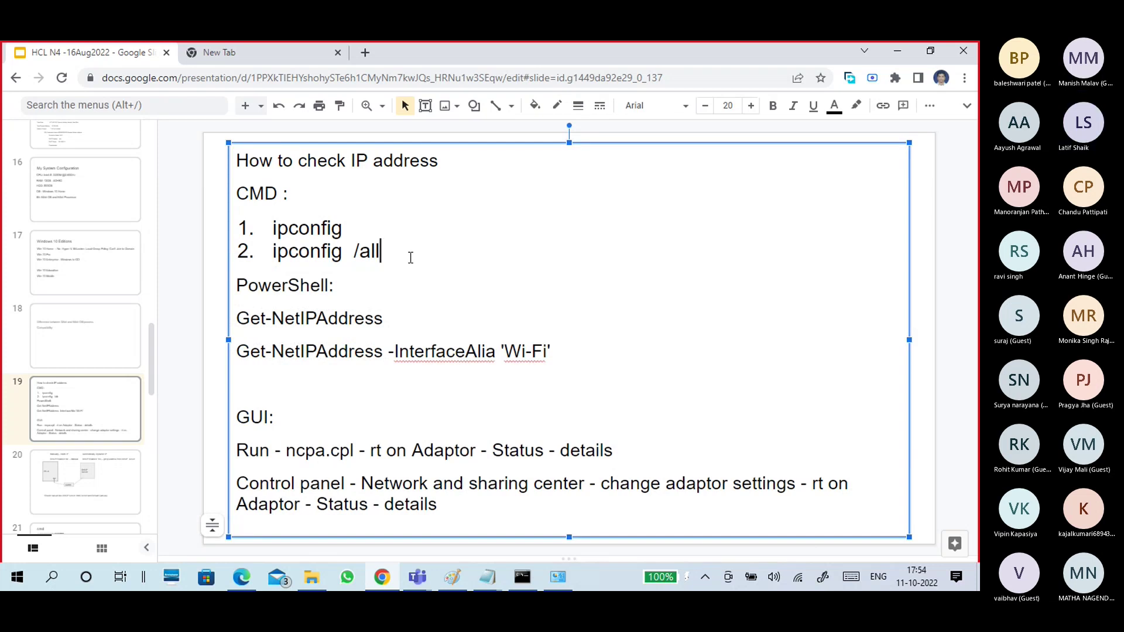
{"action": "left_click", "coordinate": [521, 576]}
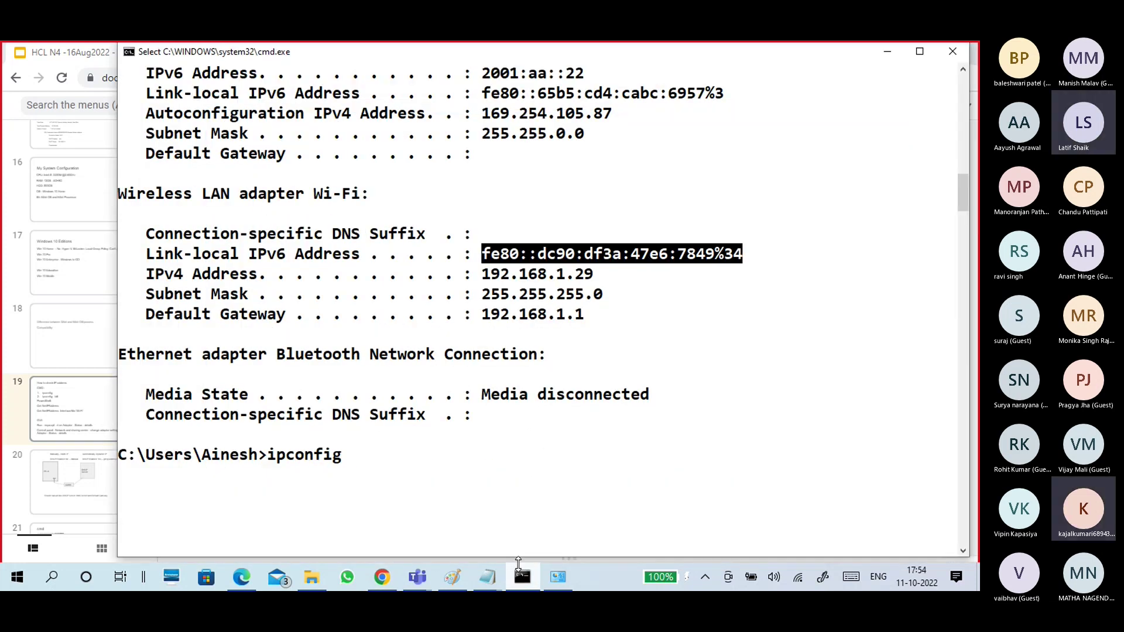
Step: Clear the IPv6 highlight and select the Wi-Fi IPv4 address 192.168.1.29
{"action": "left_click", "coordinate": [477, 287]}
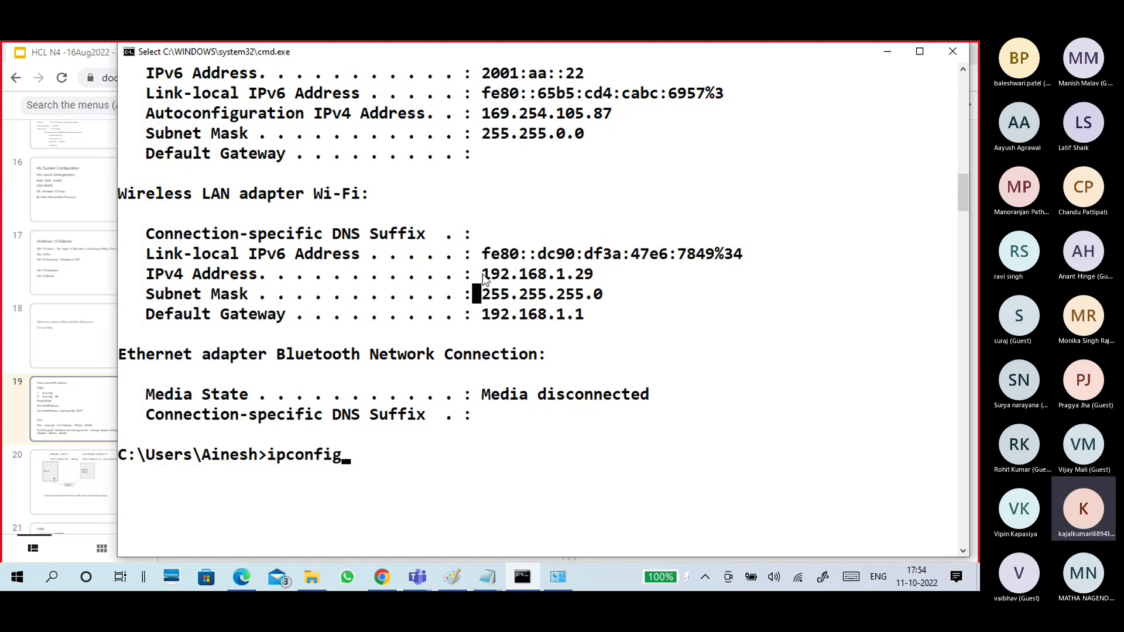
{"action": "left_click_drag", "start_coordinate": [482, 274], "coordinate": [585, 276]}
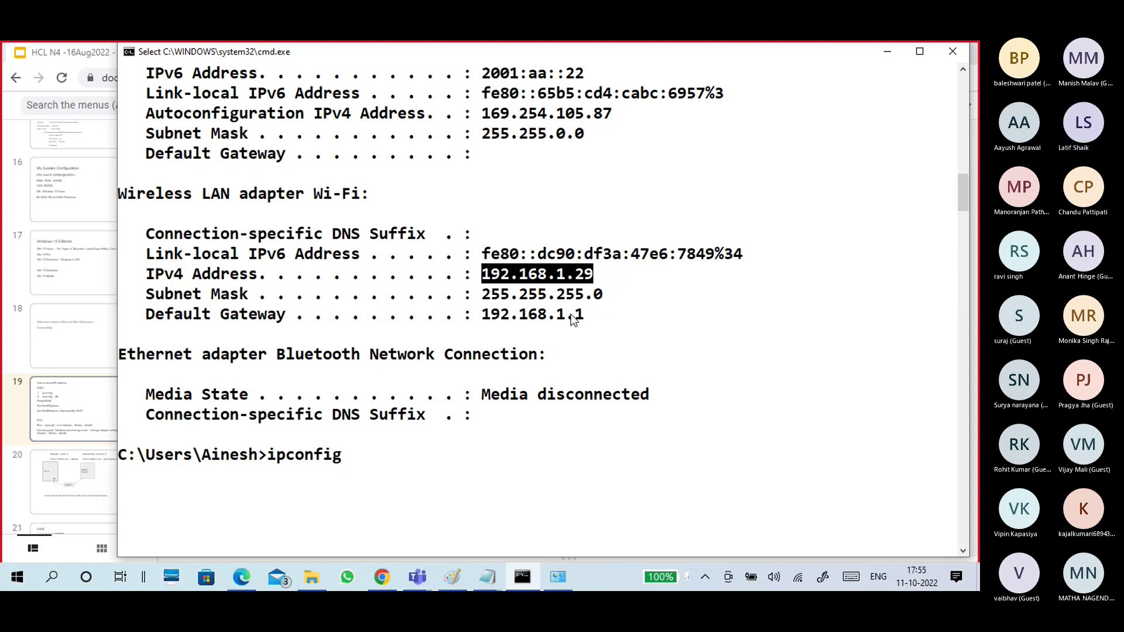
Step: Check VMnet1's current connection details, which show the single IPv4 address 172.16.0.110
{"action": "left_click", "coordinate": [559, 576]}
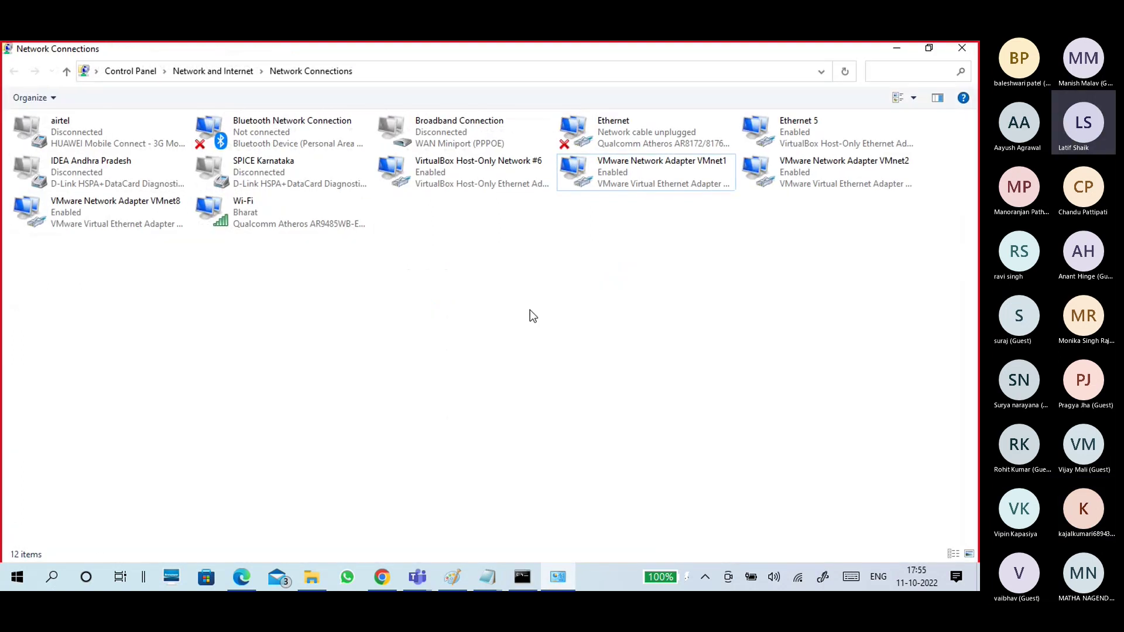
{"action": "left_click", "coordinate": [295, 231]}
{"action": "left_click", "coordinate": [579, 145]}
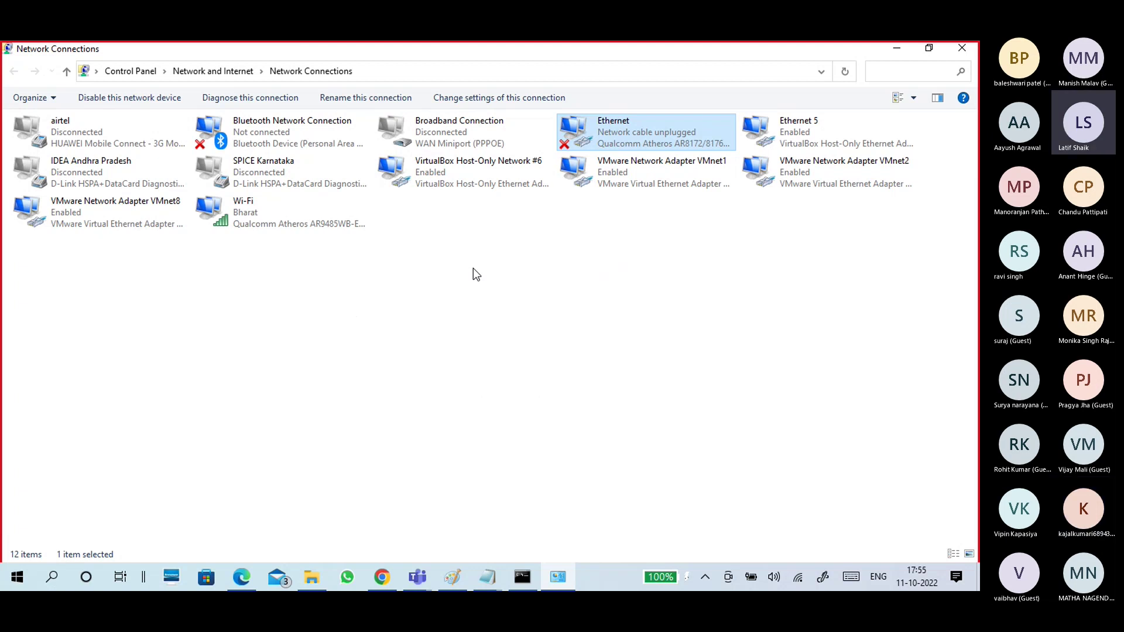
{"action": "double_click", "coordinate": [609, 180]}
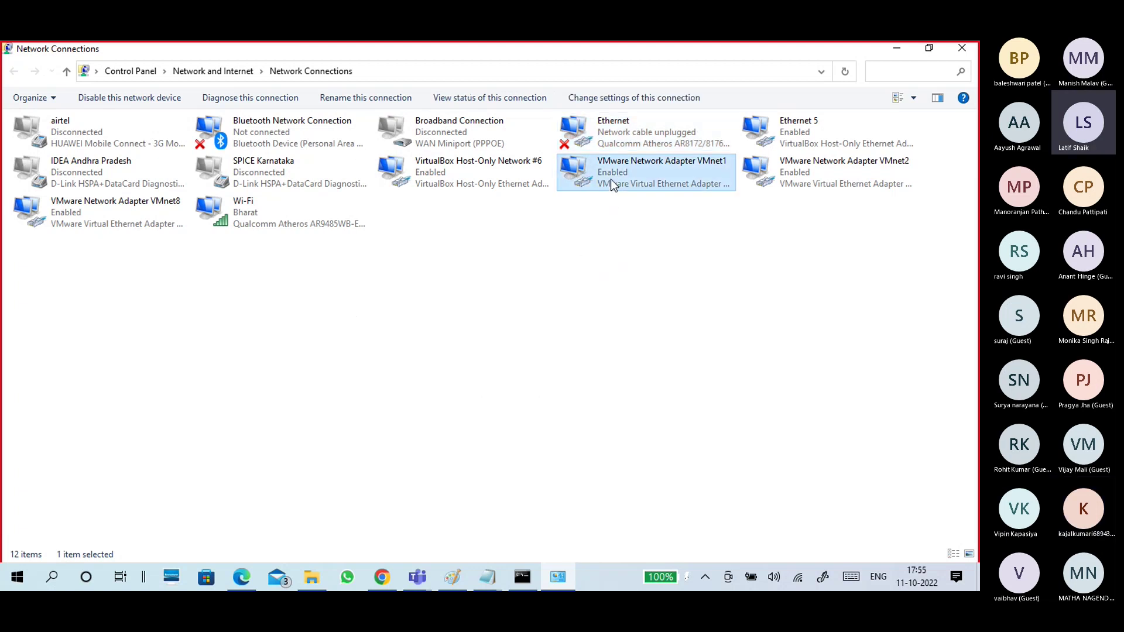
{"action": "left_click", "coordinate": [430, 301]}
{"action": "left_click", "coordinate": [495, 291]}
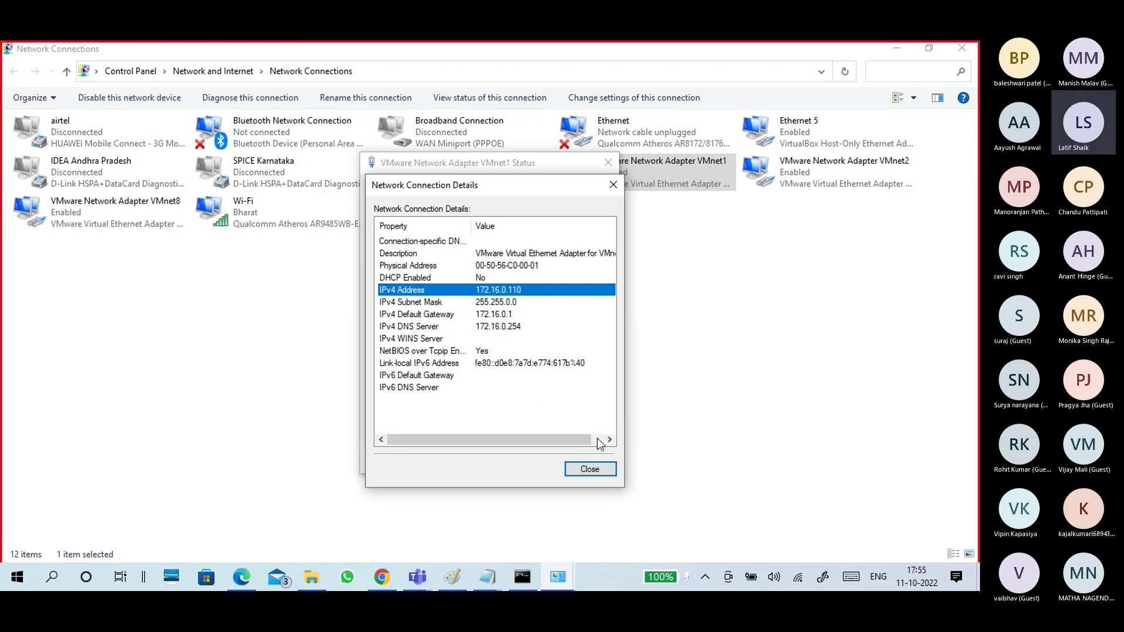
{"action": "left_click", "coordinate": [590, 469]}
Step: In VMnet1's advanced IPv4 settings, add 10.10.11.11 with mask 255.0.0.0
{"action": "left_click", "coordinate": [407, 427]}
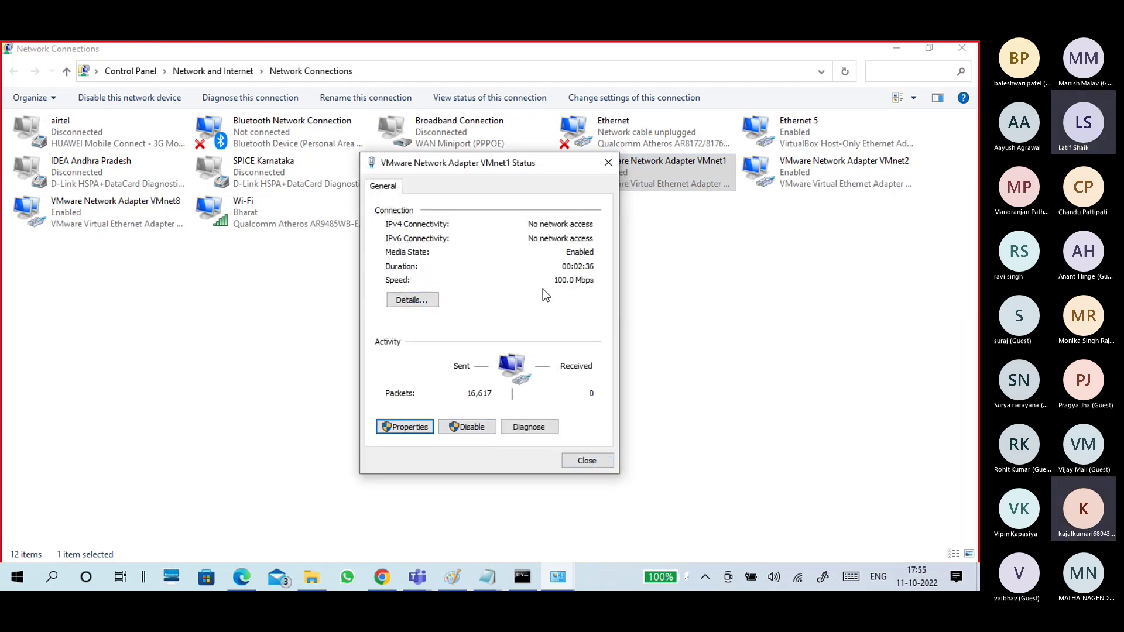
{"action": "left_click_drag", "start_coordinate": [518, 181], "coordinate": [629, 140]}
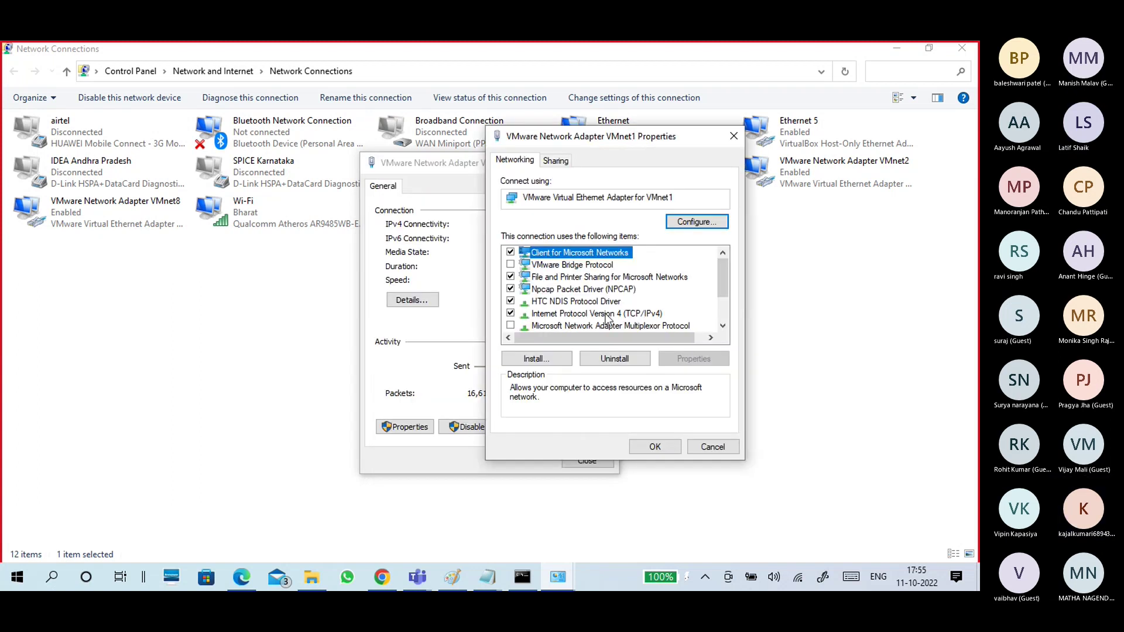
{"action": "left_click", "coordinate": [605, 314]}
{"action": "left_click", "coordinate": [686, 361]}
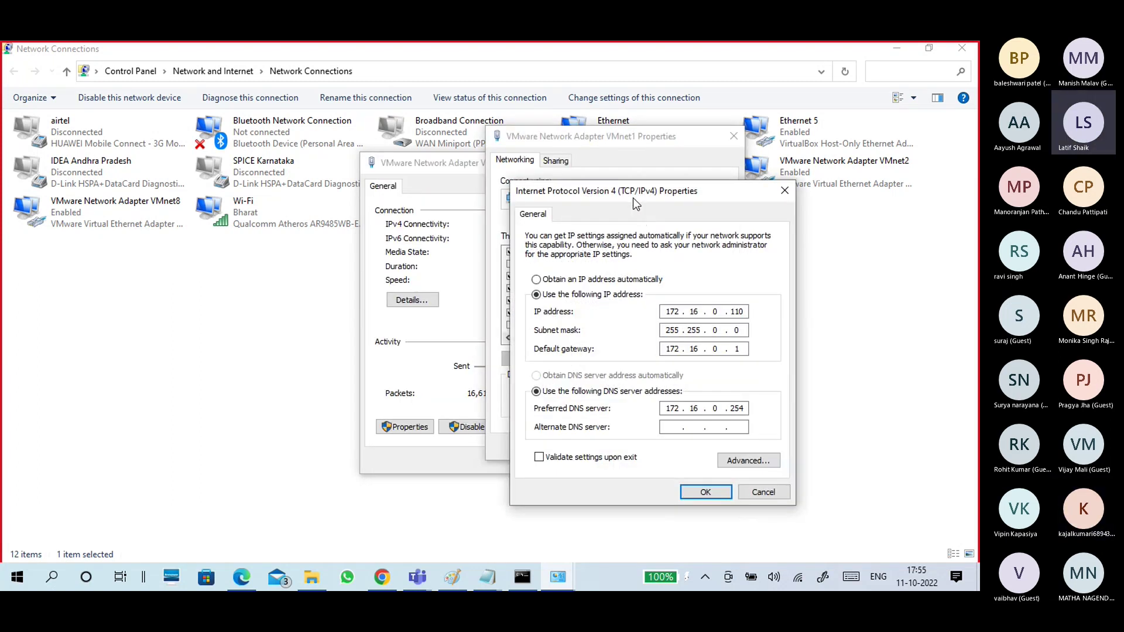
{"action": "left_click_drag", "start_coordinate": [652, 177], "coordinate": [466, 112]}
{"action": "left_click", "coordinate": [807, 415]}
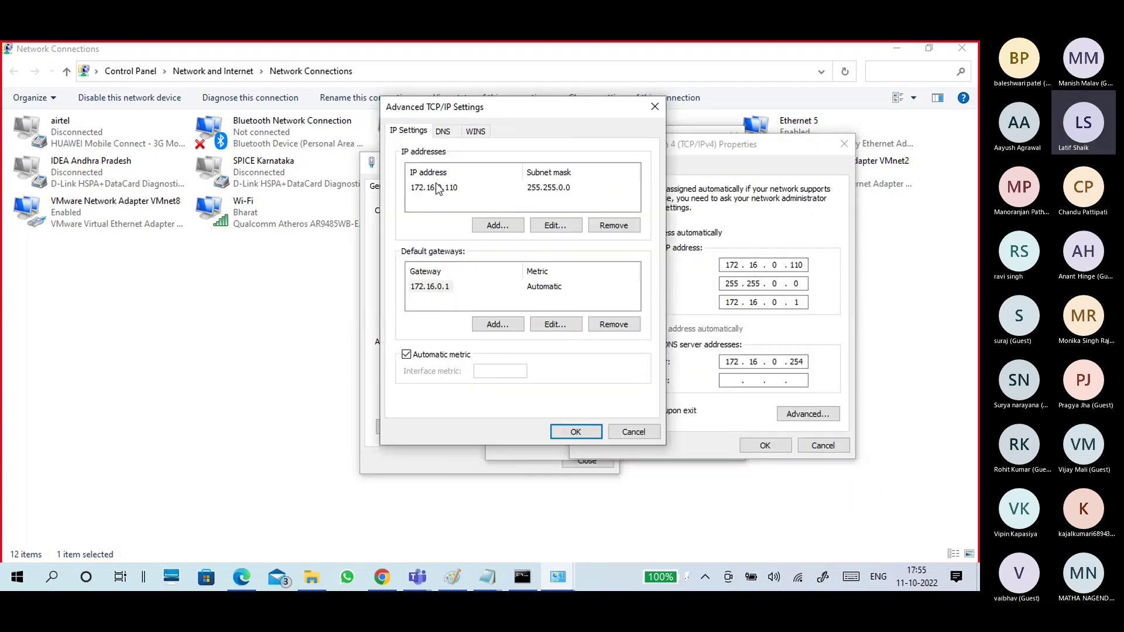
{"action": "left_click", "coordinate": [497, 225]}
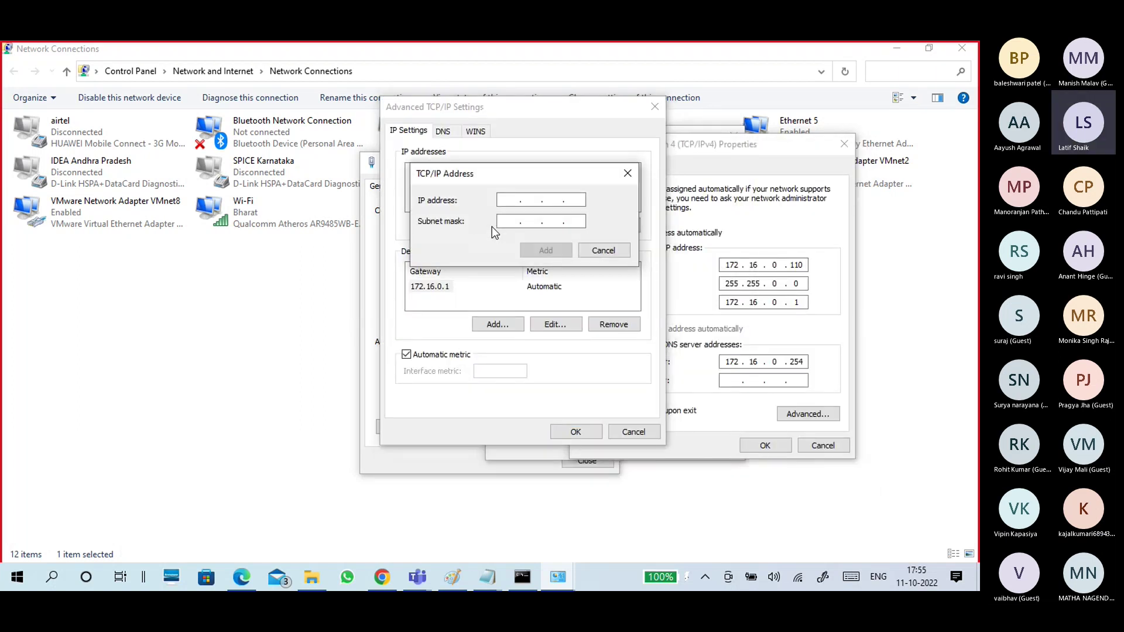
{"action": "type", "text": "10.10."}
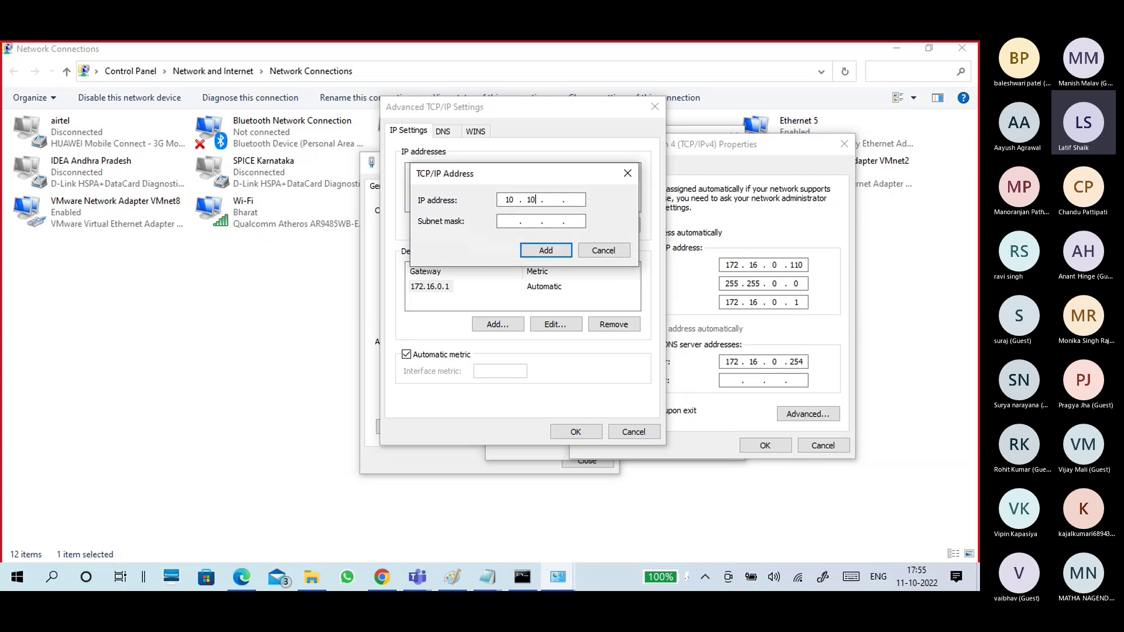
{"action": "type", "text": "11.11"}
{"action": "key", "text": "Tab"}
{"action": "left_click", "coordinate": [554, 250]}
Step: Compare the new 10.10.11.11 entry with 172.16.0.110, then apply the changes
{"action": "left_click", "coordinate": [434, 200]}
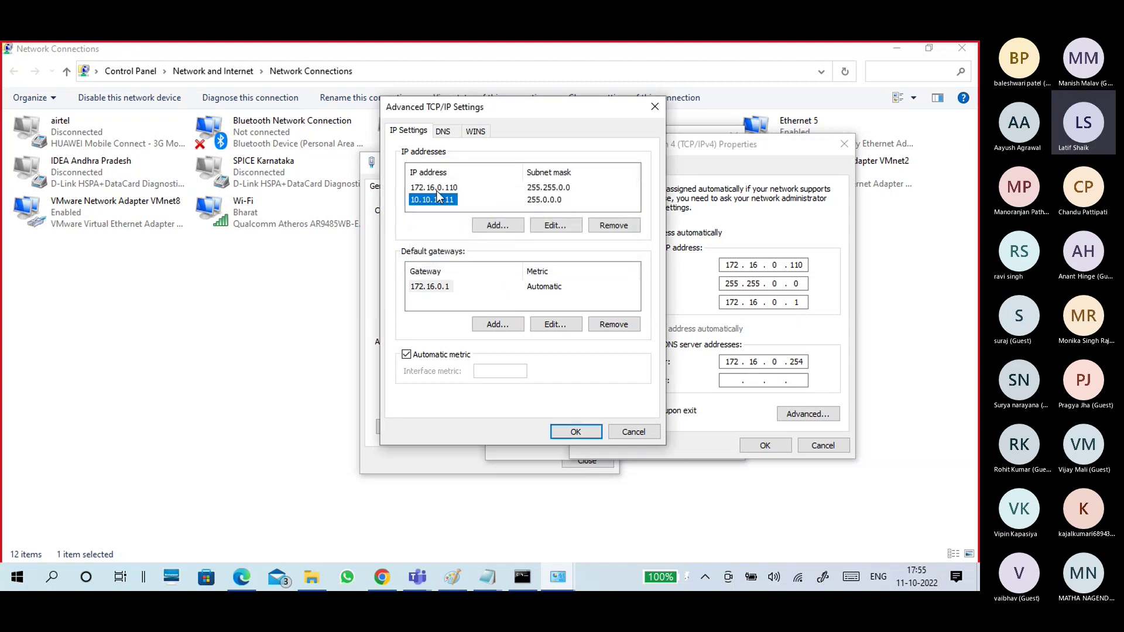
{"action": "left_click", "coordinate": [435, 187]}
{"action": "left_click", "coordinate": [438, 201]}
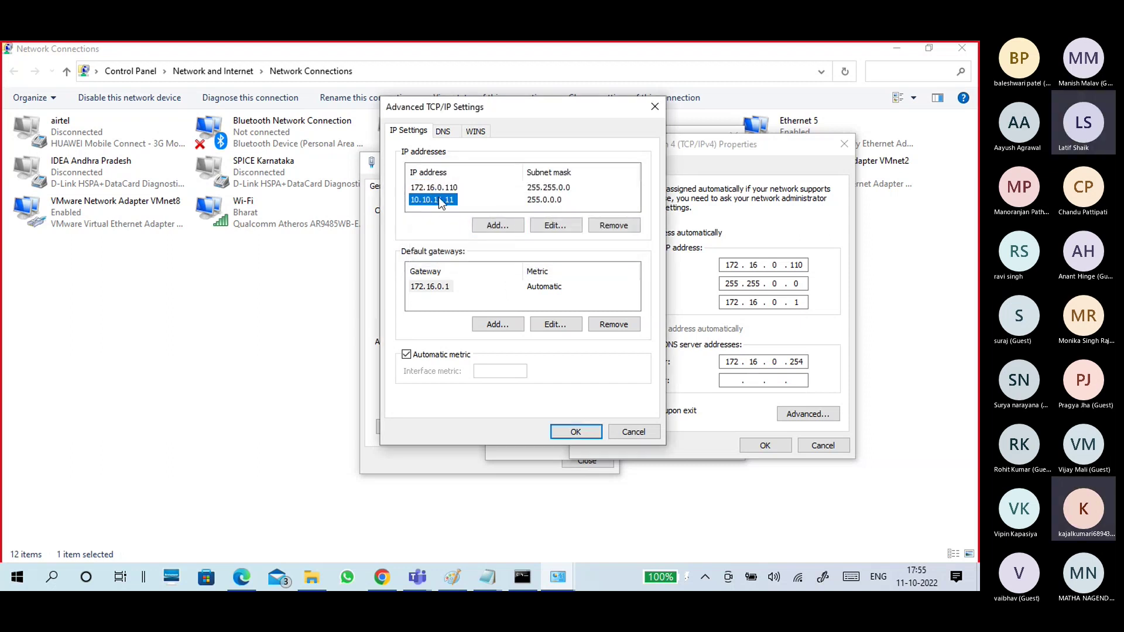
{"action": "left_click", "coordinate": [571, 432]}
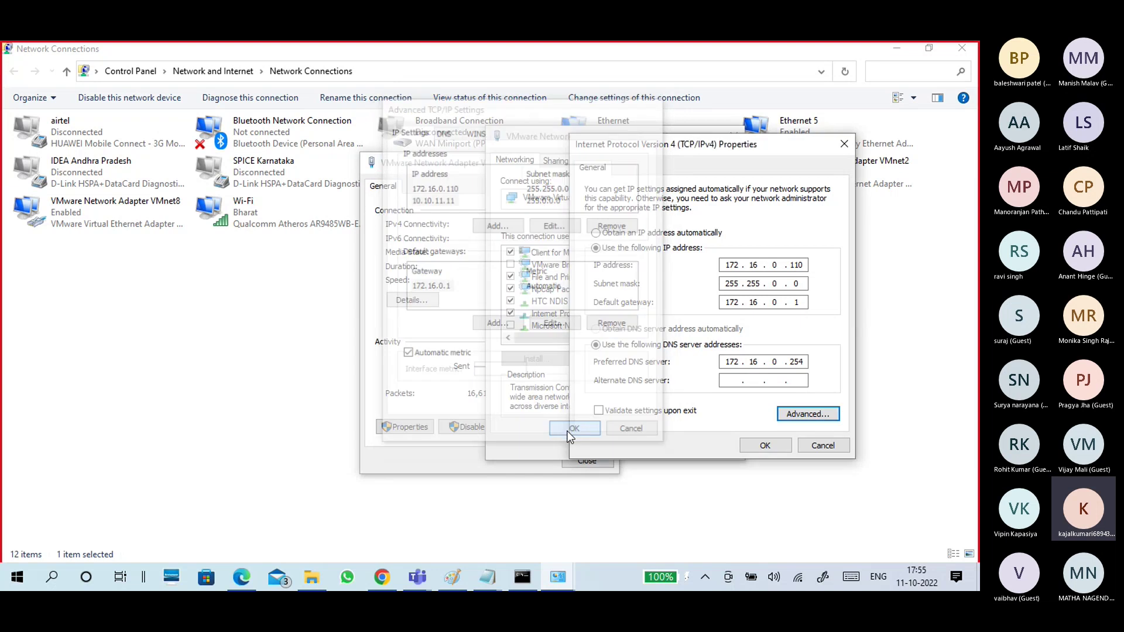
{"action": "left_click", "coordinate": [765, 445]}
{"action": "left_click", "coordinate": [667, 448]}
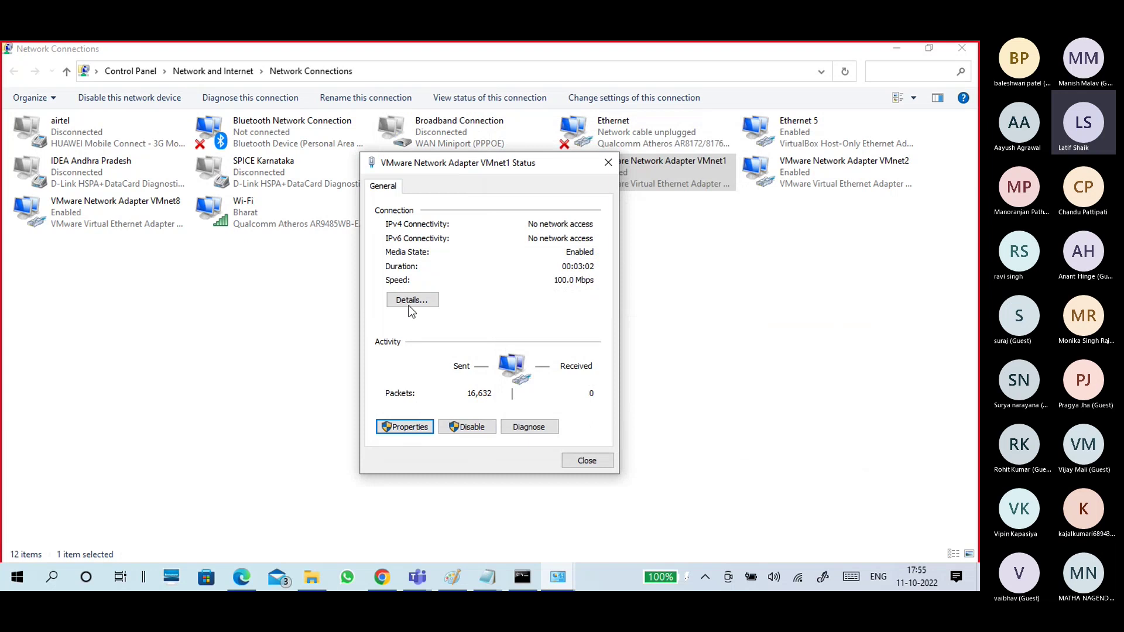
Step: Verify that VMnet1's details list 172.16.0.110 and 10.10.11.11 with mask 255.0.0.0
{"action": "left_click", "coordinate": [410, 303]}
{"action": "left_click_drag", "start_coordinate": [521, 188], "coordinate": [698, 138]}
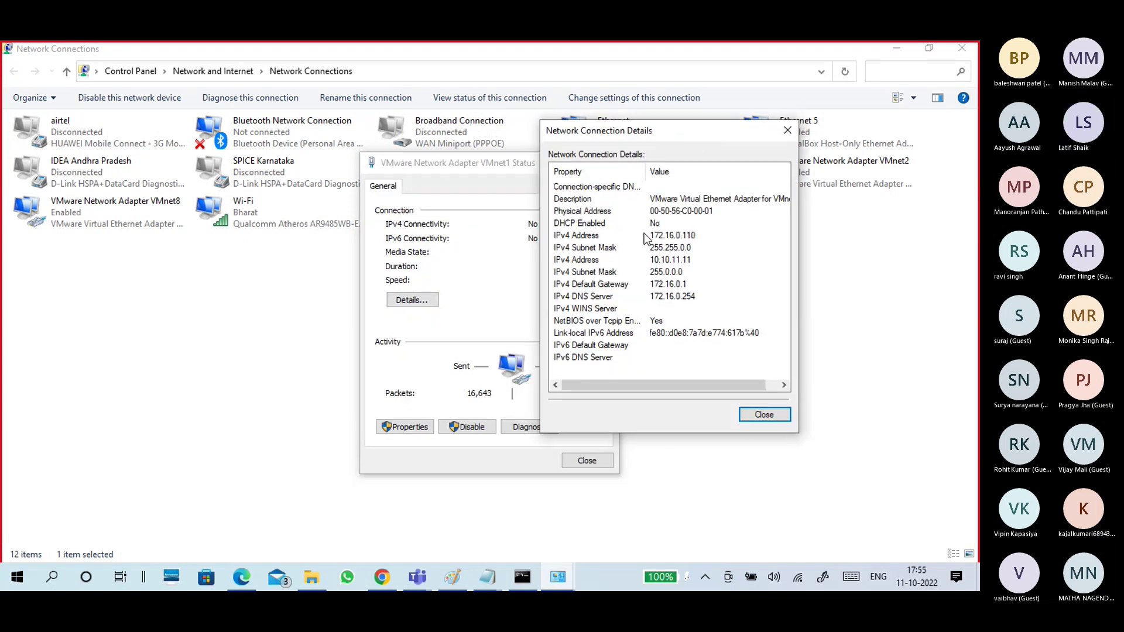
{"action": "left_click", "coordinate": [644, 236]}
{"action": "left_click", "coordinate": [620, 247]}
{"action": "left_click", "coordinate": [620, 259]}
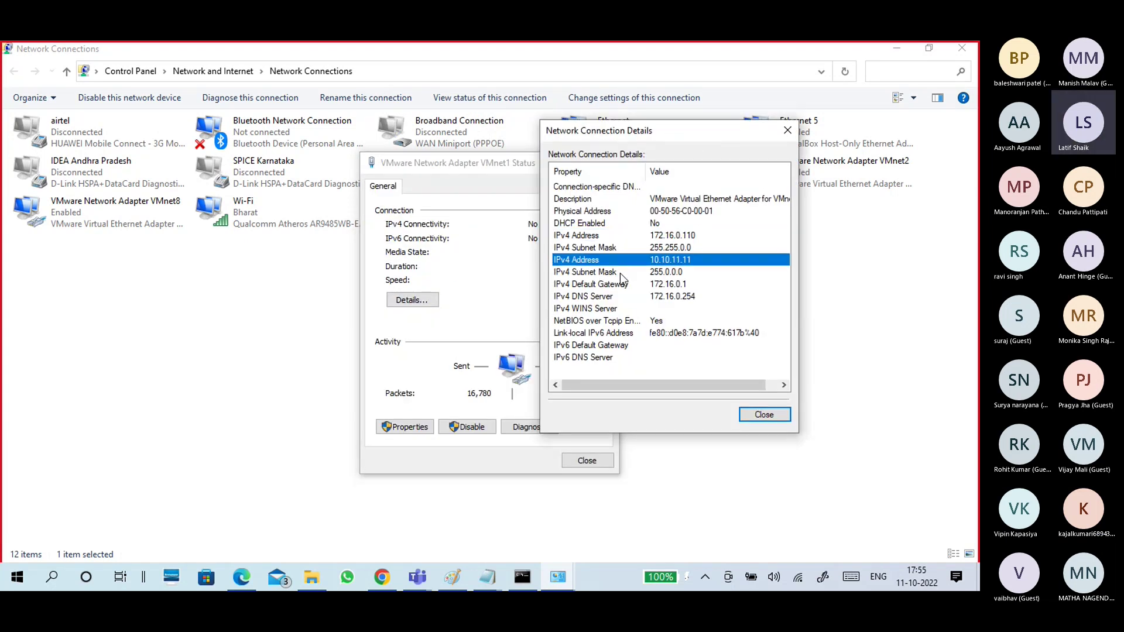
{"action": "left_click", "coordinate": [620, 272]}
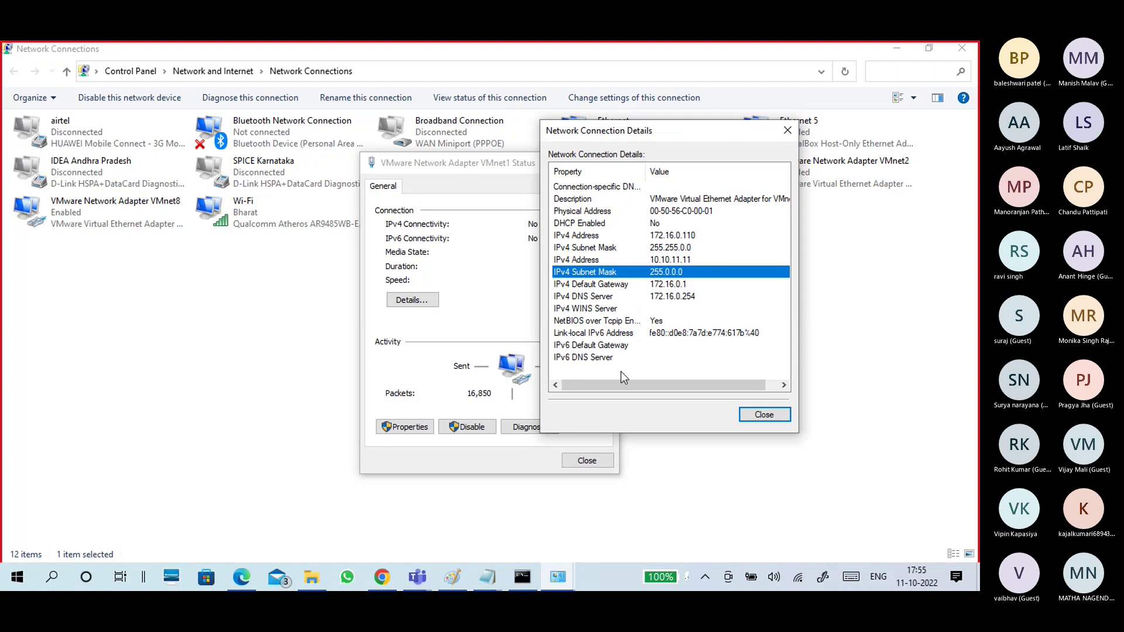
{"action": "left_click", "coordinate": [760, 415]}
{"action": "left_click", "coordinate": [589, 460]}
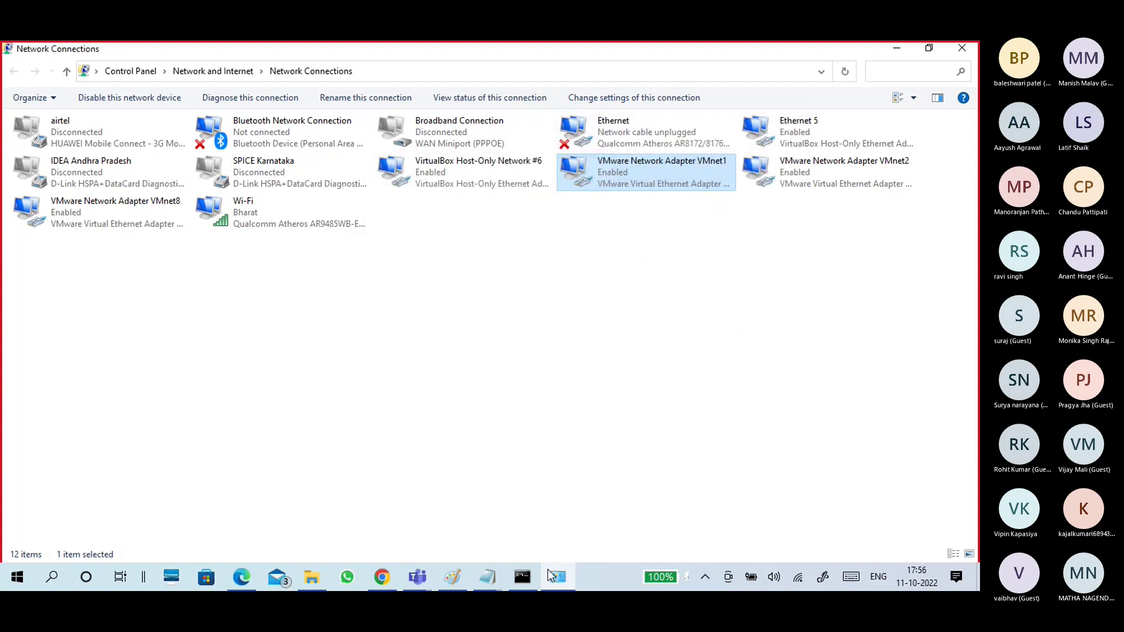
Step: Run ipconfig in Command Prompt and scroll up to the VMnet1 section
{"action": "left_click", "coordinate": [522, 576]}
{"action": "left_click", "coordinate": [550, 459]}
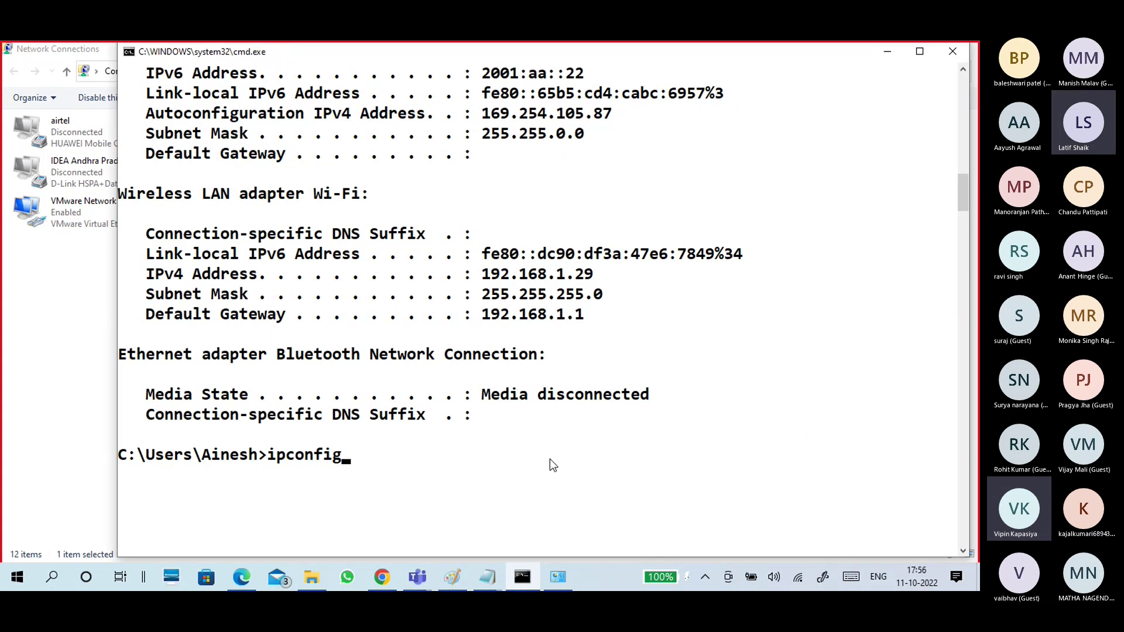
{"action": "type", "text": "ipconfig"}
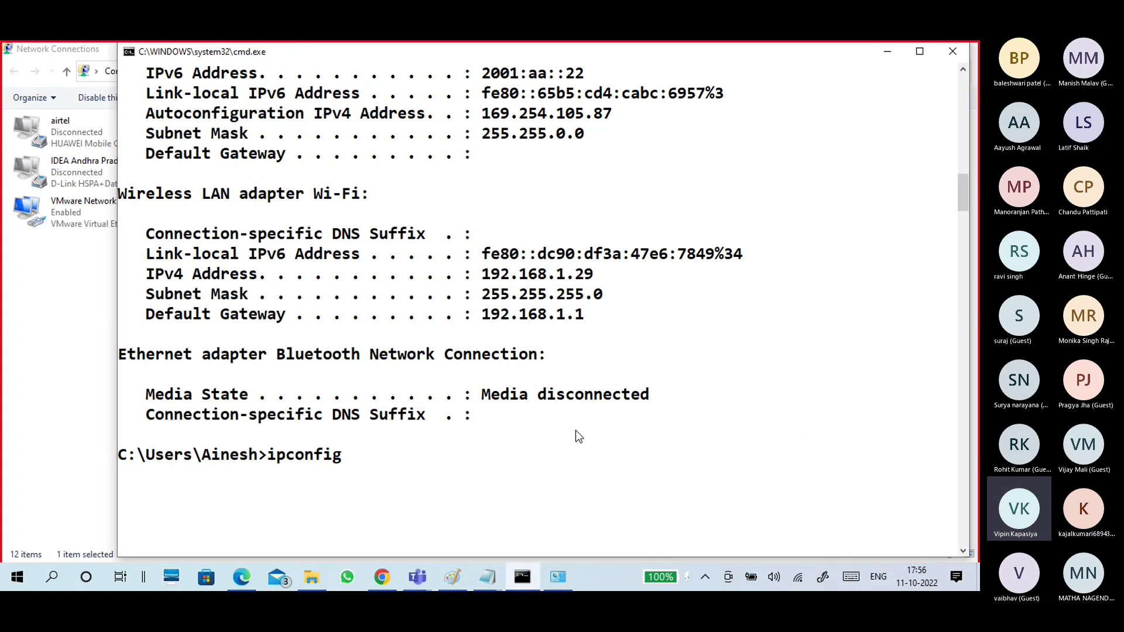
{"action": "key", "text": "Return"}
{"action": "scroll", "coordinate": [534, 338], "scroll_direction": "up", "scroll_amount": 3}
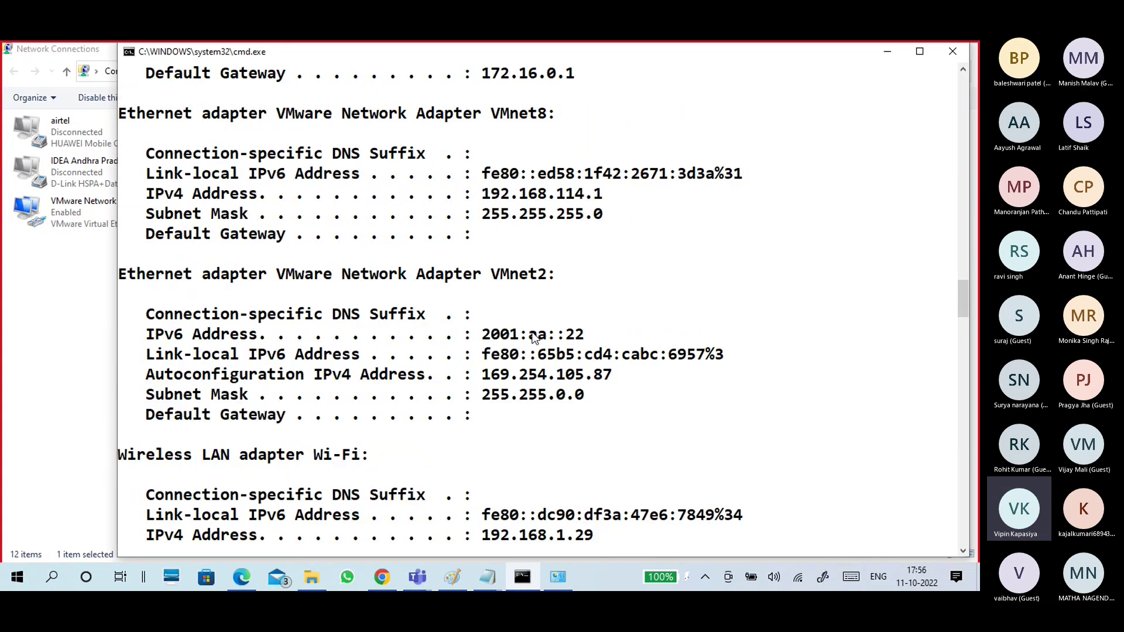
{"action": "scroll", "coordinate": [533, 338], "scroll_direction": "up", "scroll_amount": 4}
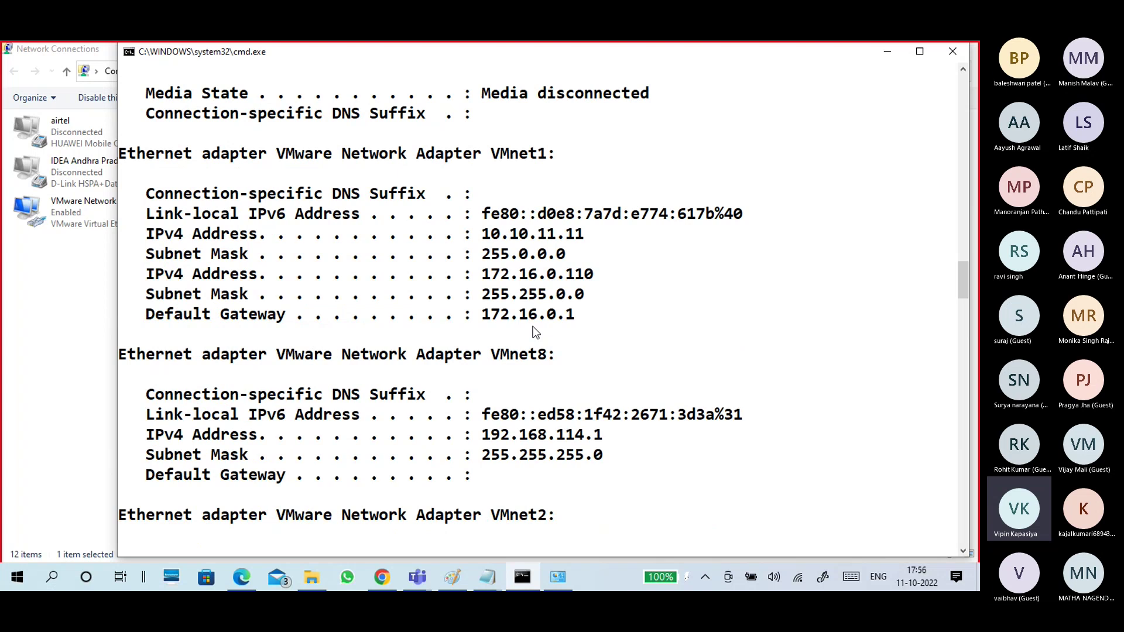
Step: Highlight the 10.10.11.11 and 172.16.0.110 rows and the VMnet1 heading in the ipconfig output
{"action": "right_click", "coordinate": [588, 226]}
{"action": "left_click", "coordinate": [486, 235]}
{"action": "left_click_drag", "start_coordinate": [592, 234], "coordinate": [484, 238]}
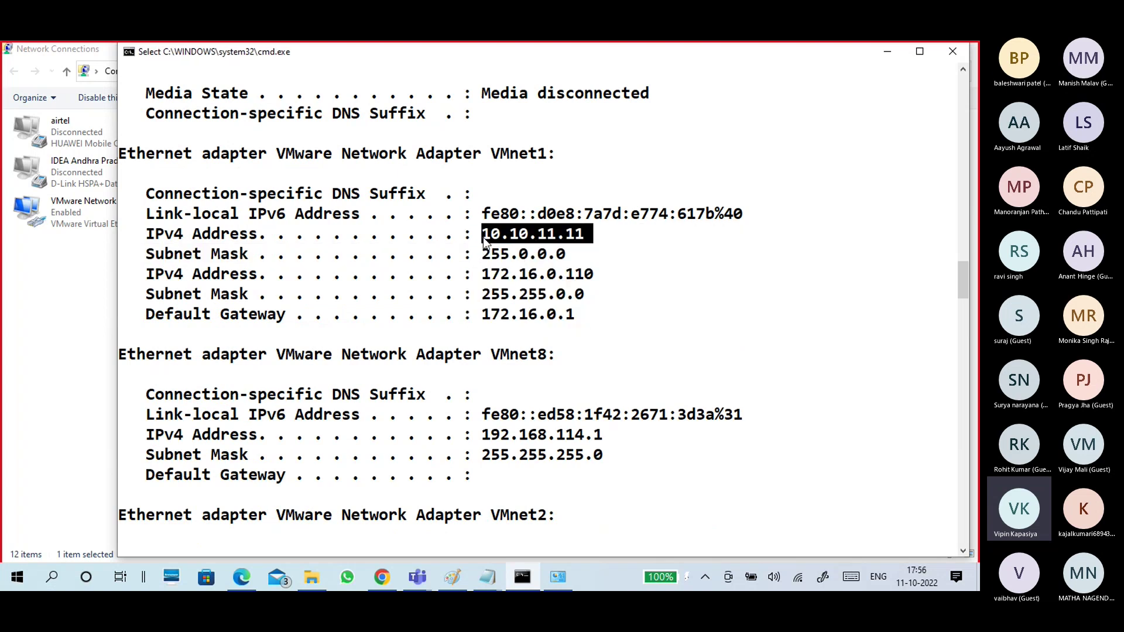
{"action": "left_click_drag", "start_coordinate": [571, 255], "coordinate": [151, 237]}
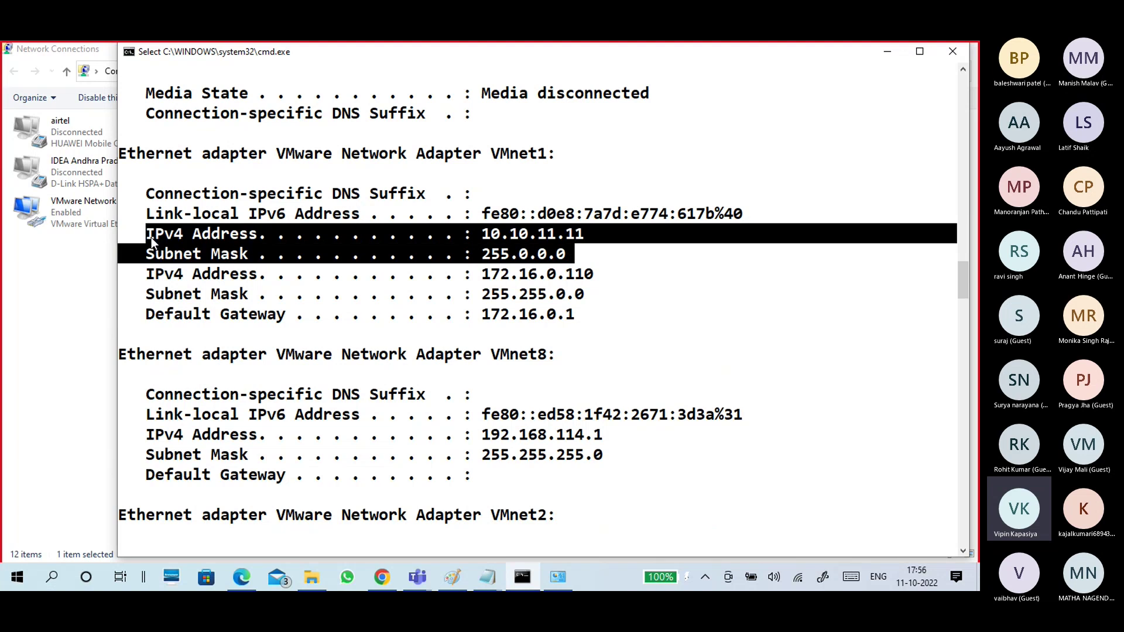
{"action": "left_click", "coordinate": [580, 317]}
{"action": "left_click_drag", "start_coordinate": [587, 295], "coordinate": [145, 276]}
{"action": "left_click_drag", "start_coordinate": [141, 234], "coordinate": [178, 276]}
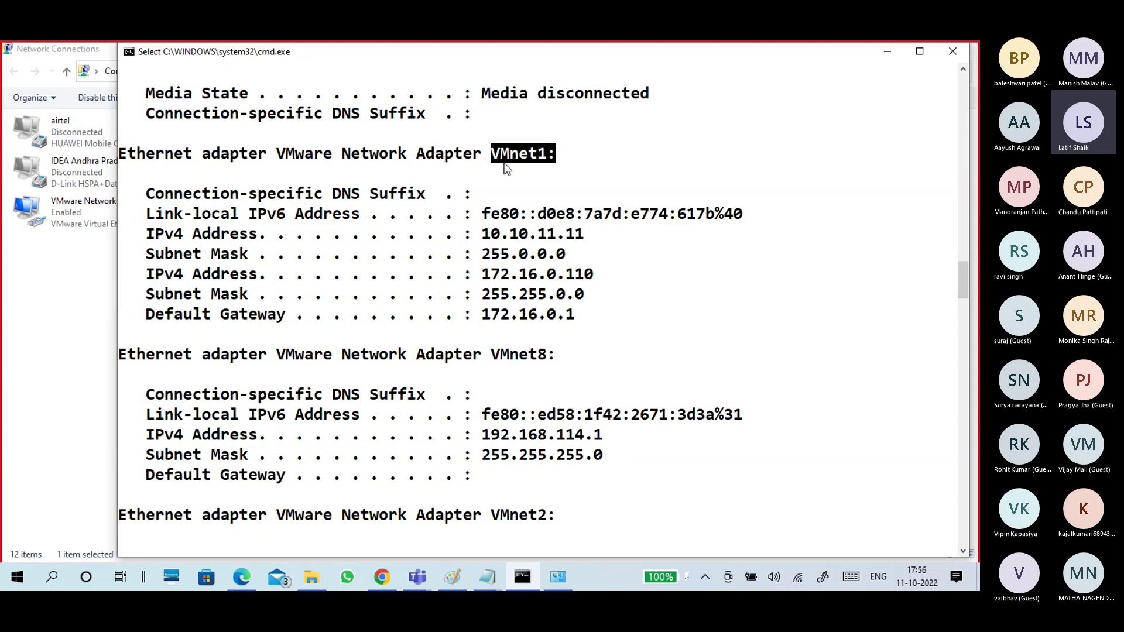
{"action": "left_click", "coordinate": [542, 193]}
Step: Open the Wi-Fi connection's details and point out IPv4 192.168.1.29 with mask 255.255.255.0
{"action": "left_click", "coordinate": [895, 52]}
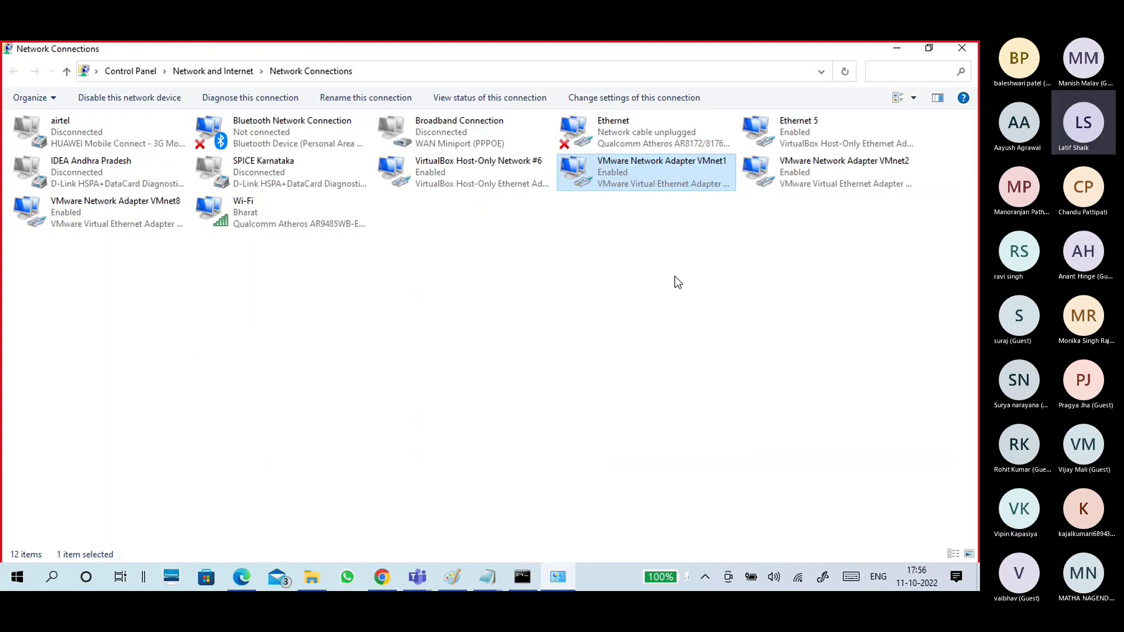
{"action": "left_click", "coordinate": [530, 352]}
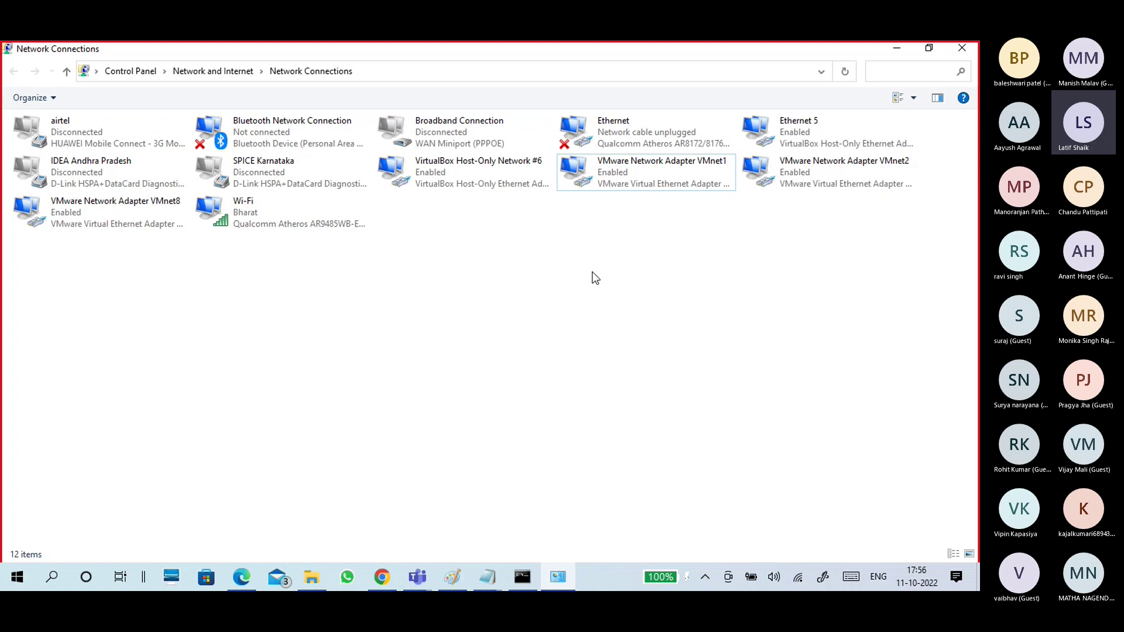
{"action": "left_click", "coordinate": [349, 225]}
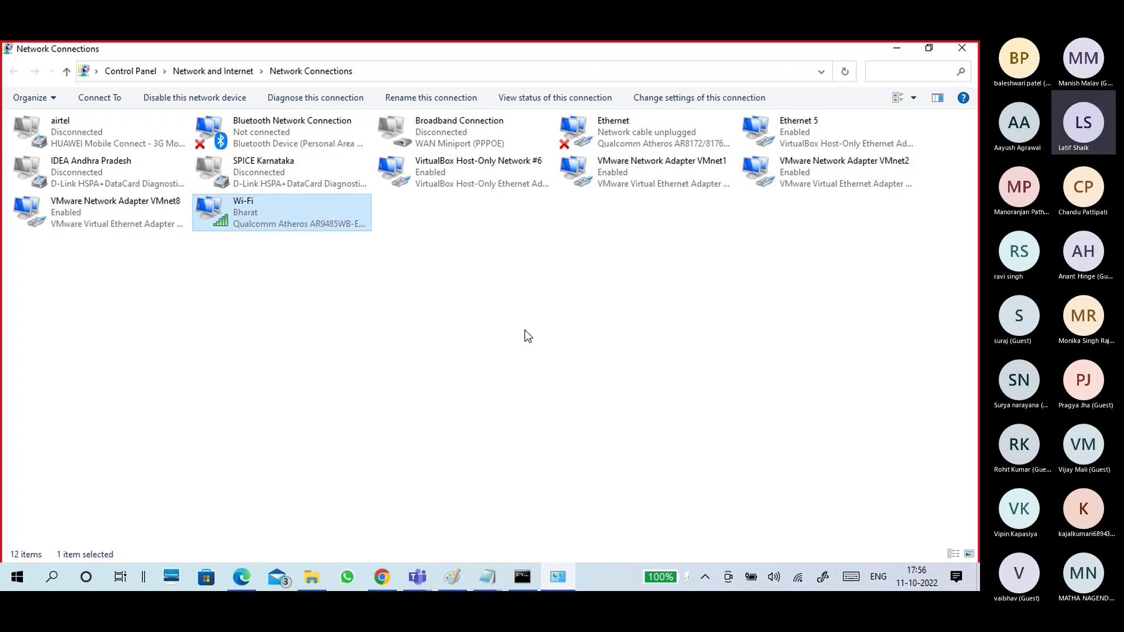
{"action": "double_click", "coordinate": [357, 222]}
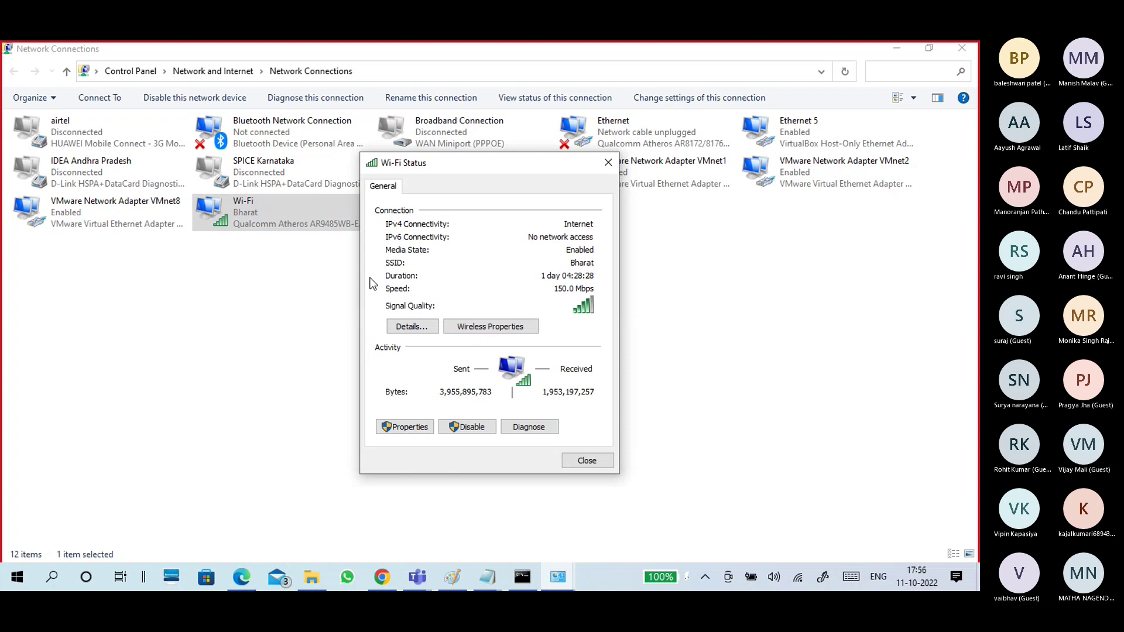
{"action": "left_click", "coordinate": [413, 327]}
{"action": "left_click_drag", "start_coordinate": [504, 188], "coordinate": [694, 105]}
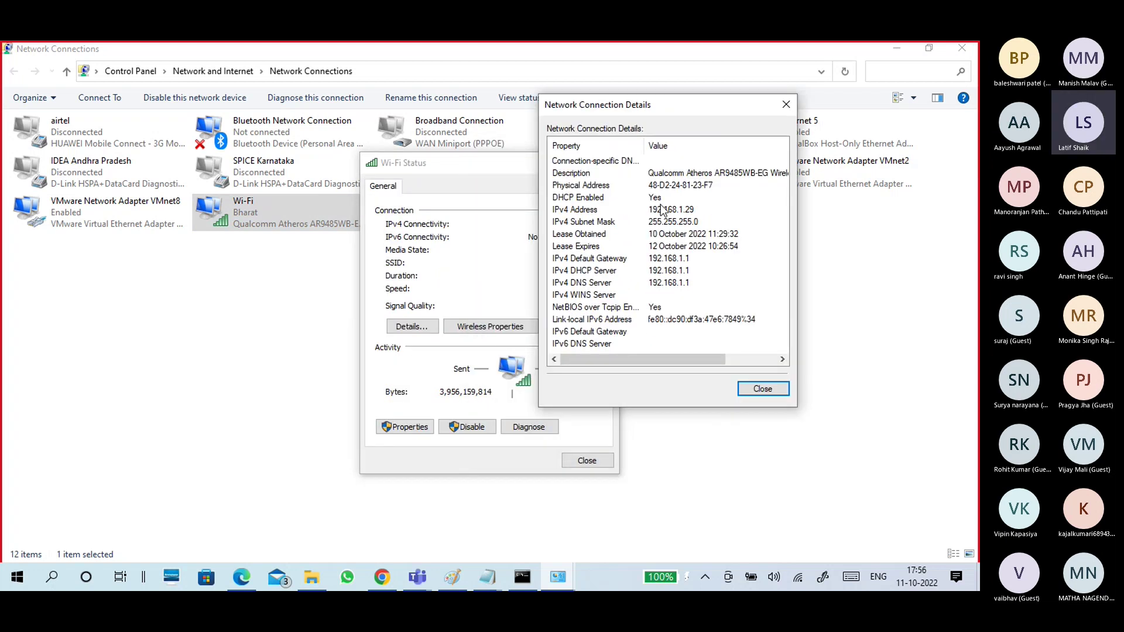
{"action": "left_click", "coordinate": [661, 208]}
{"action": "left_click", "coordinate": [667, 226]}
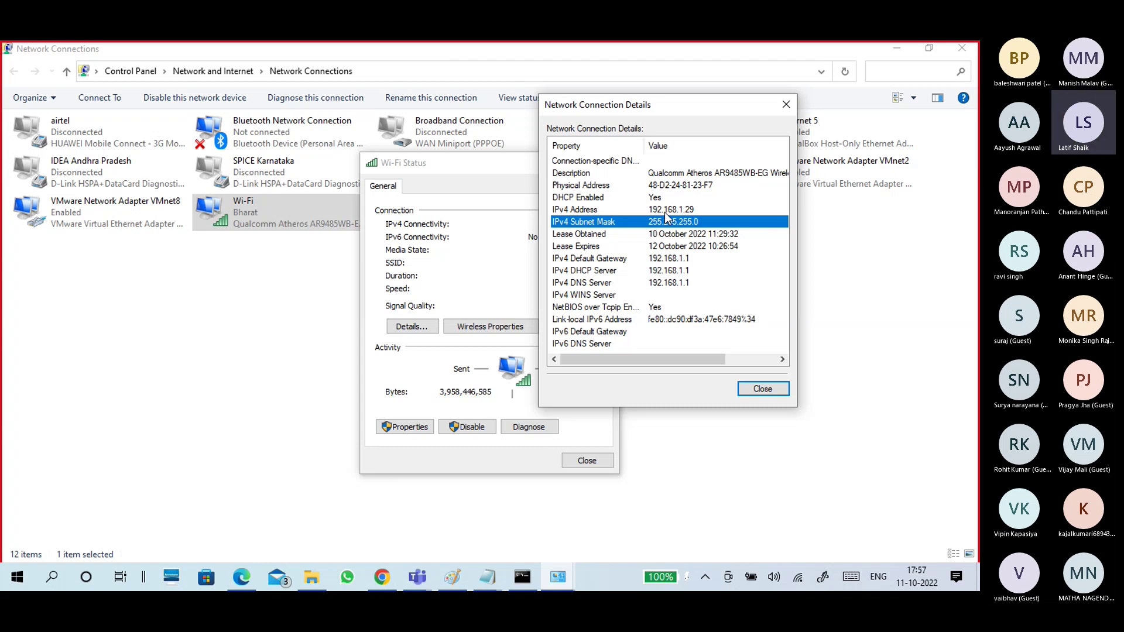
Step: Close the Wi-Fi details and status windows, briefly revealing the slide behind the adapter list
{"action": "left_click", "coordinate": [764, 390]}
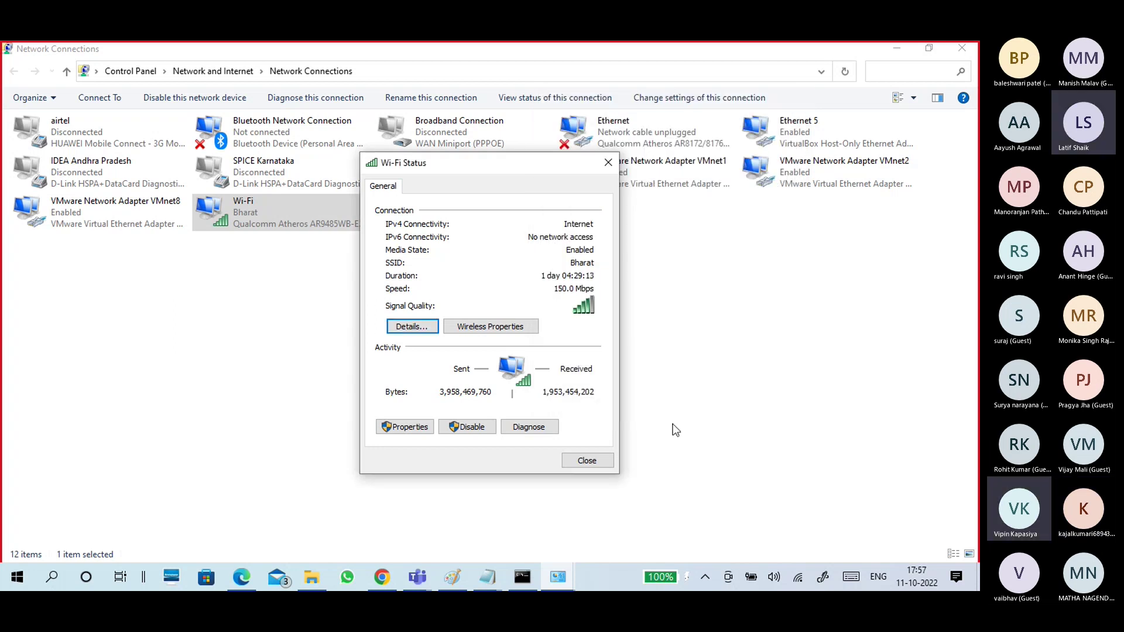
{"action": "left_click", "coordinate": [588, 461]}
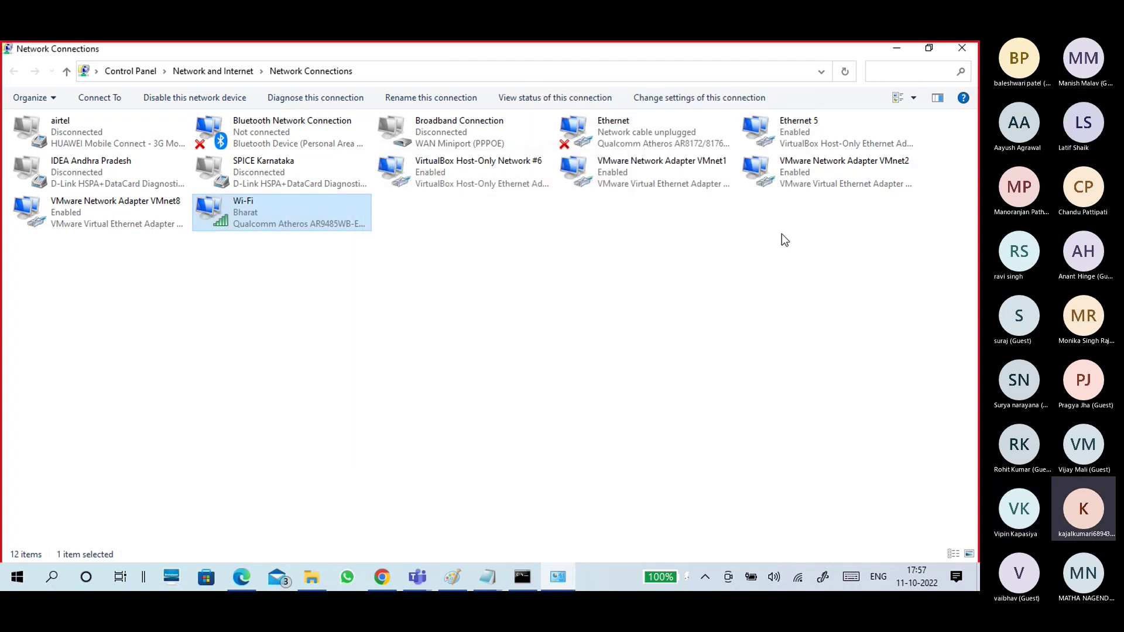
{"action": "left_click", "coordinate": [896, 48]}
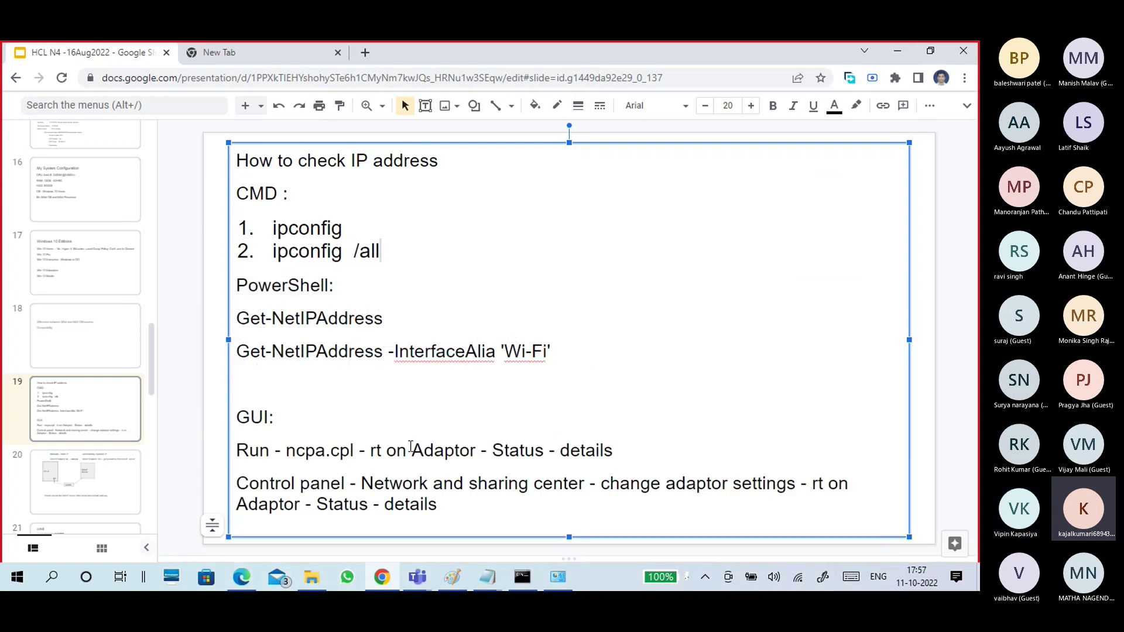
{"action": "left_click", "coordinate": [557, 578]}
Step: Show VMnet1's connection details and point out IPv4 addresses 10.10.11.11 and 172.16.0.110
{"action": "double_click", "coordinate": [600, 184]}
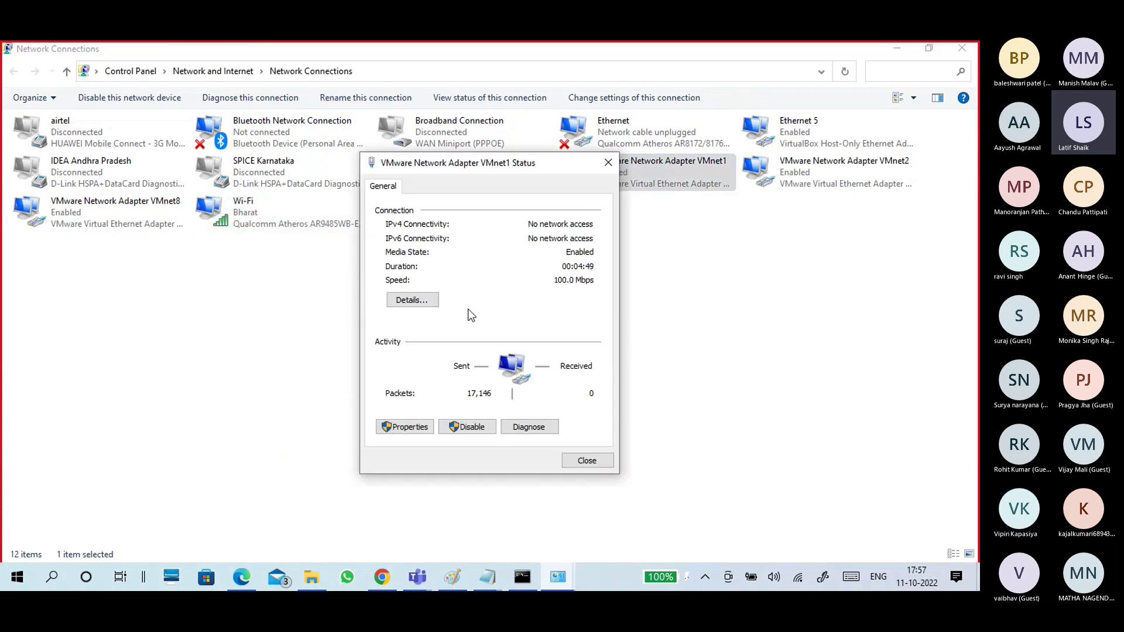
{"action": "left_click", "coordinate": [429, 300]}
{"action": "left_click", "coordinate": [493, 290]}
{"action": "left_click", "coordinate": [495, 314]}
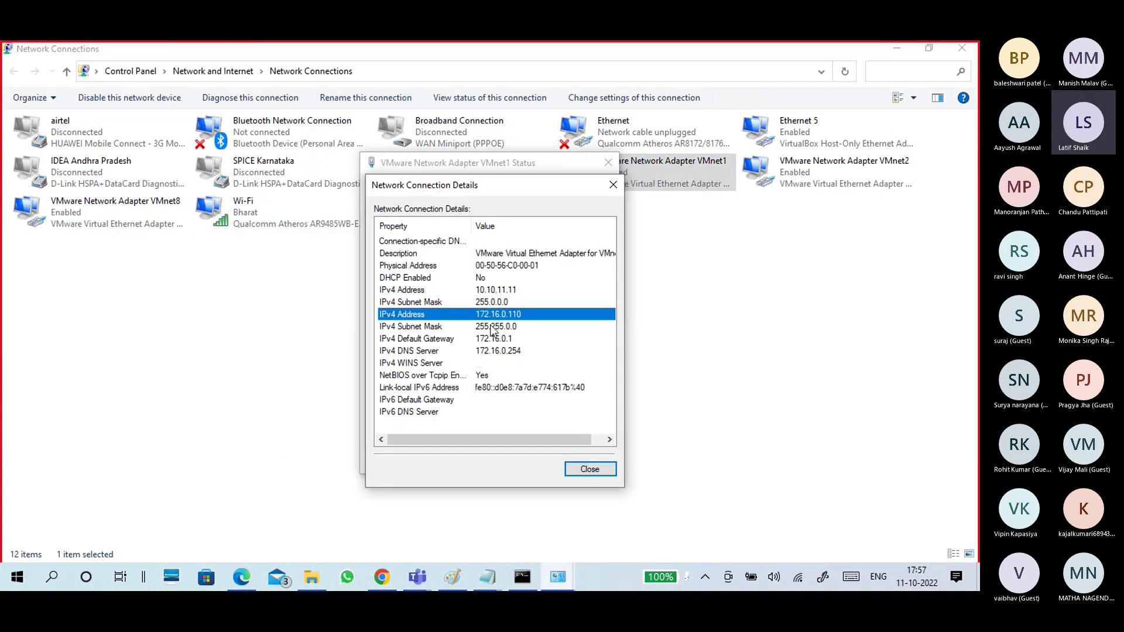
{"action": "left_click", "coordinate": [494, 290]}
{"action": "left_click", "coordinate": [494, 315]}
Step: Close the VMnet1 details and status windows and return to Paint
{"action": "left_click", "coordinate": [588, 469]}
{"action": "left_click", "coordinate": [588, 462]}
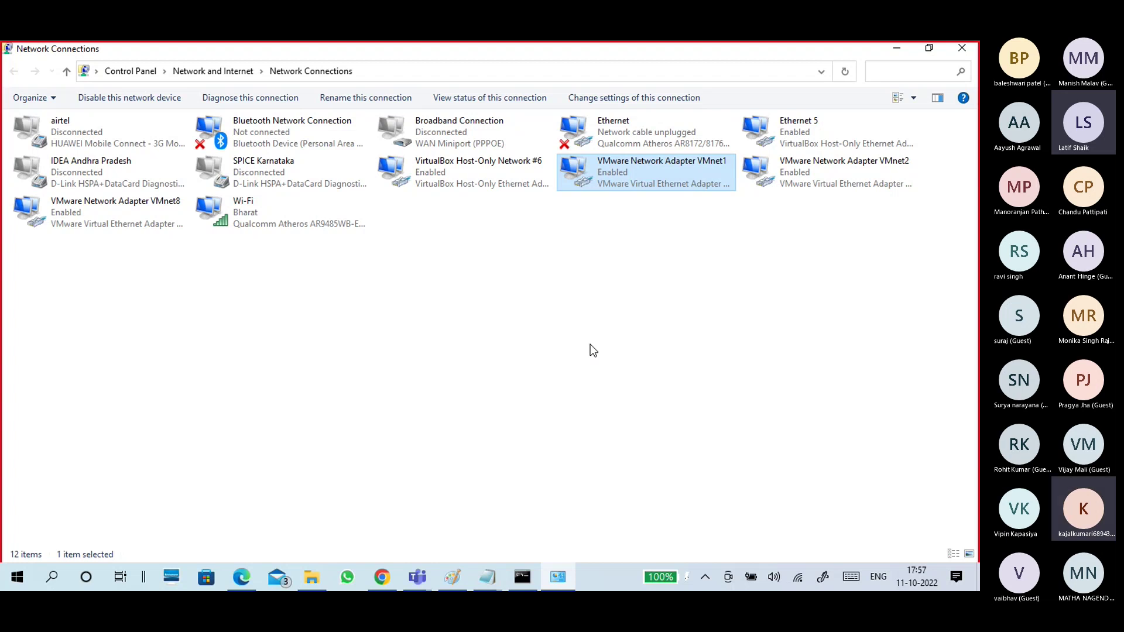
{"action": "left_click", "coordinate": [452, 576]}
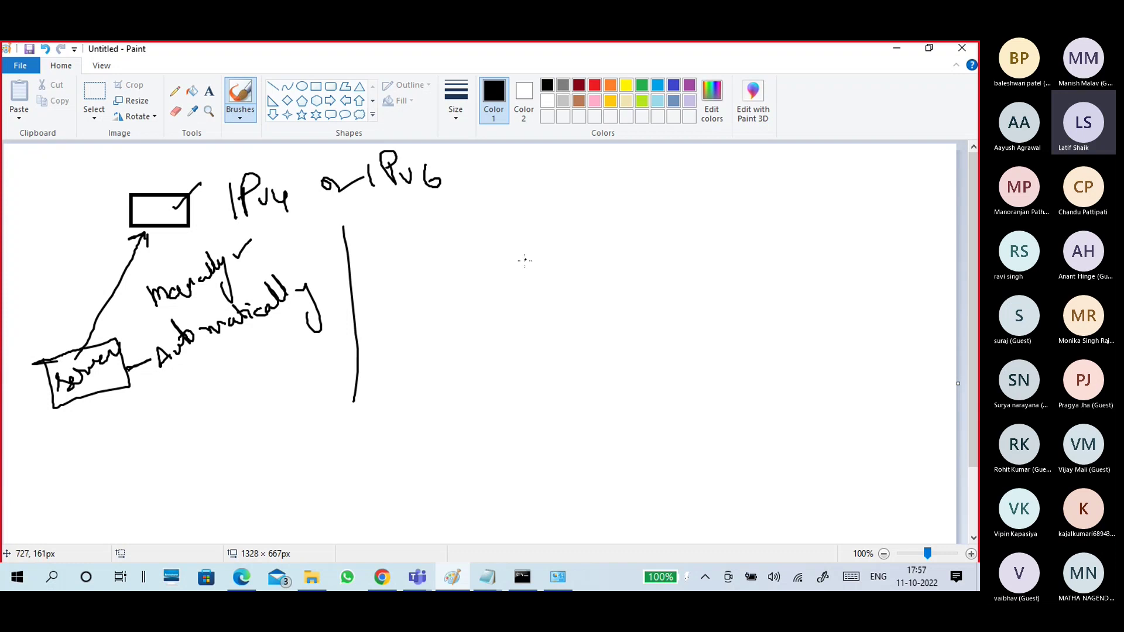
Step: Draw a large rectangle at the top and two squares below it, left and right
{"action": "left_click", "coordinate": [315, 86]}
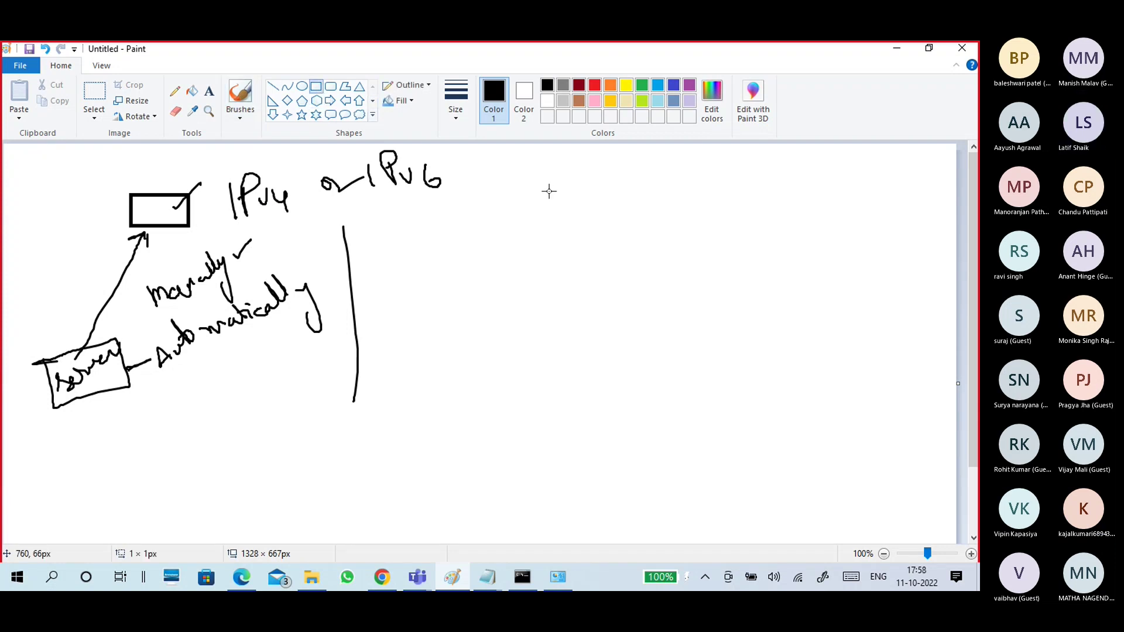
{"action": "left_click_drag", "start_coordinate": [549, 190], "coordinate": [721, 270]}
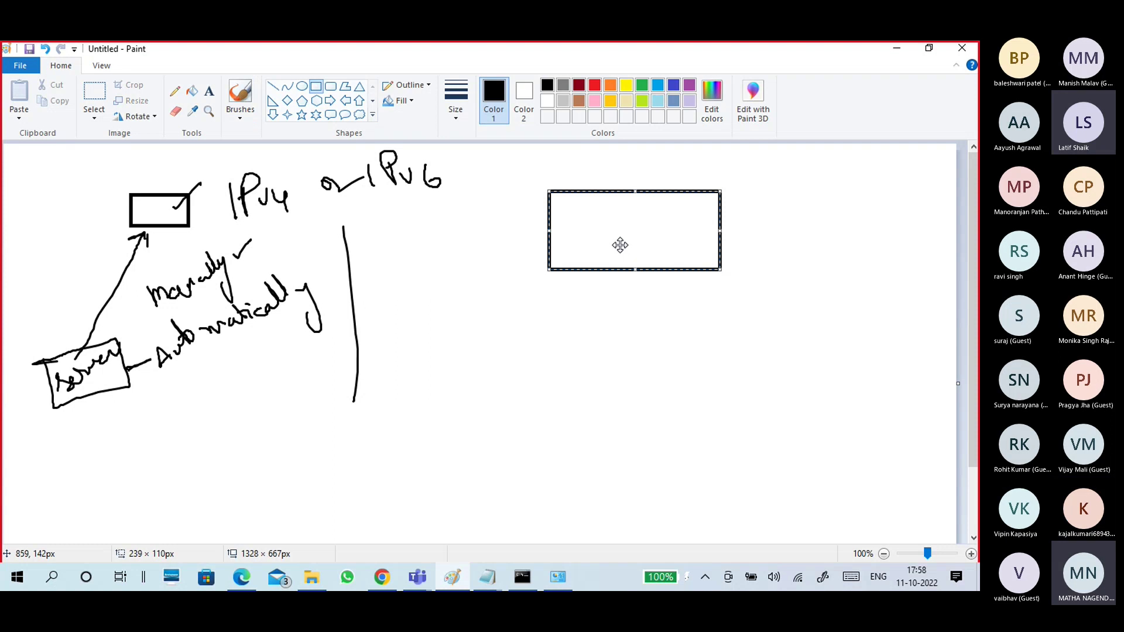
{"action": "left_click_drag", "start_coordinate": [620, 244], "coordinate": [575, 251]}
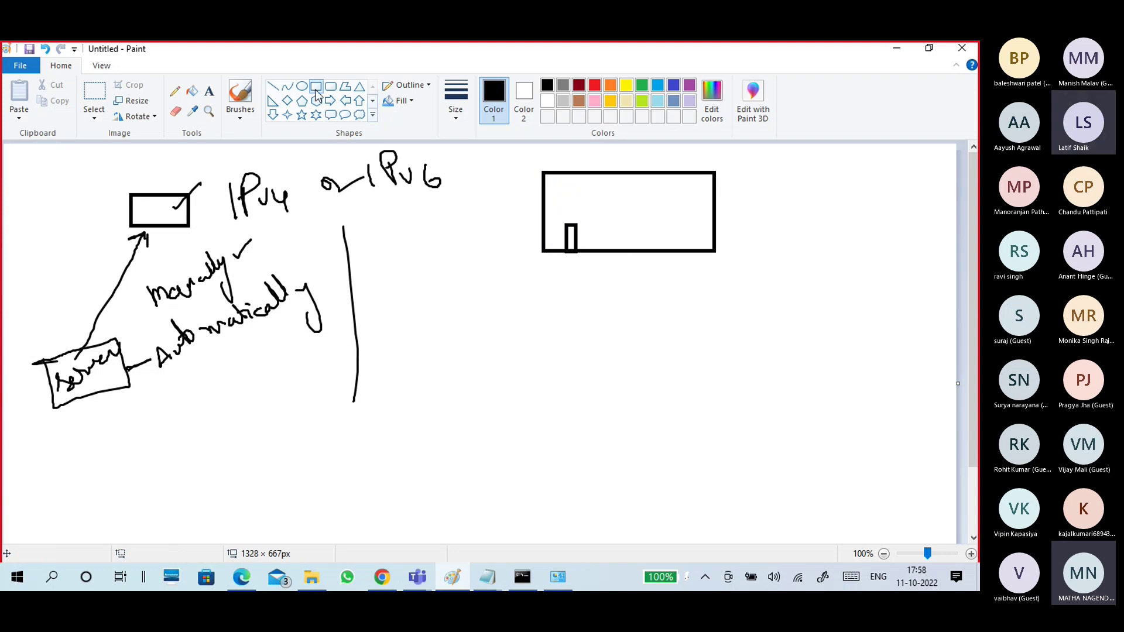
{"action": "left_click", "coordinate": [316, 94]}
{"action": "left_click_drag", "start_coordinate": [427, 379], "coordinate": [503, 459]}
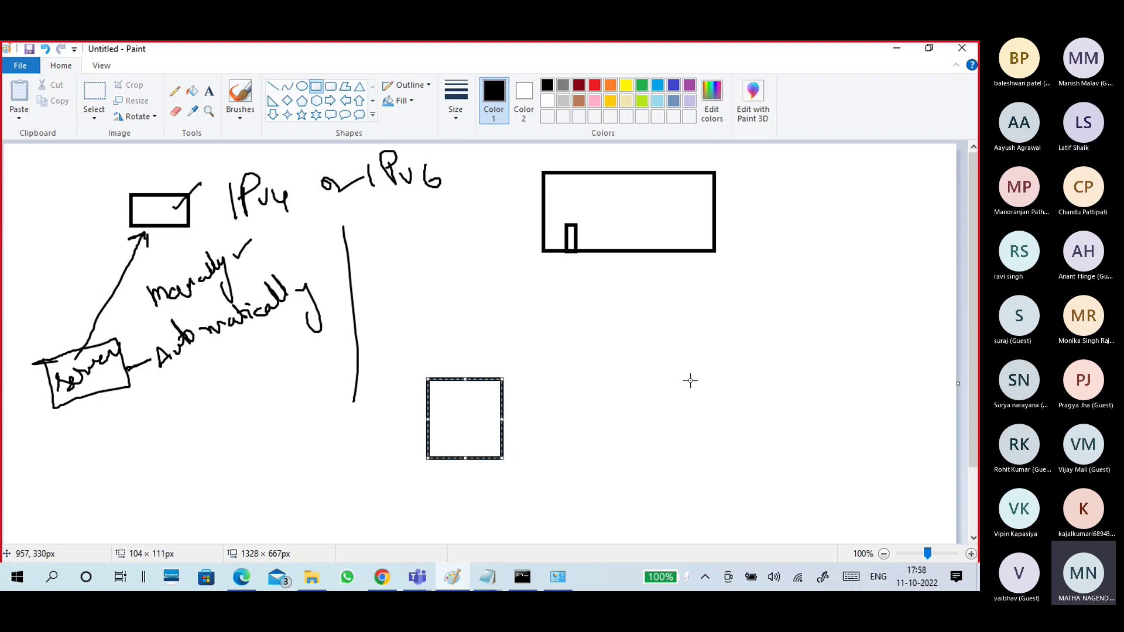
{"action": "left_click_drag", "start_coordinate": [690, 378], "coordinate": [758, 455]}
{"action": "left_click_drag", "start_coordinate": [725, 422], "coordinate": [712, 416]}
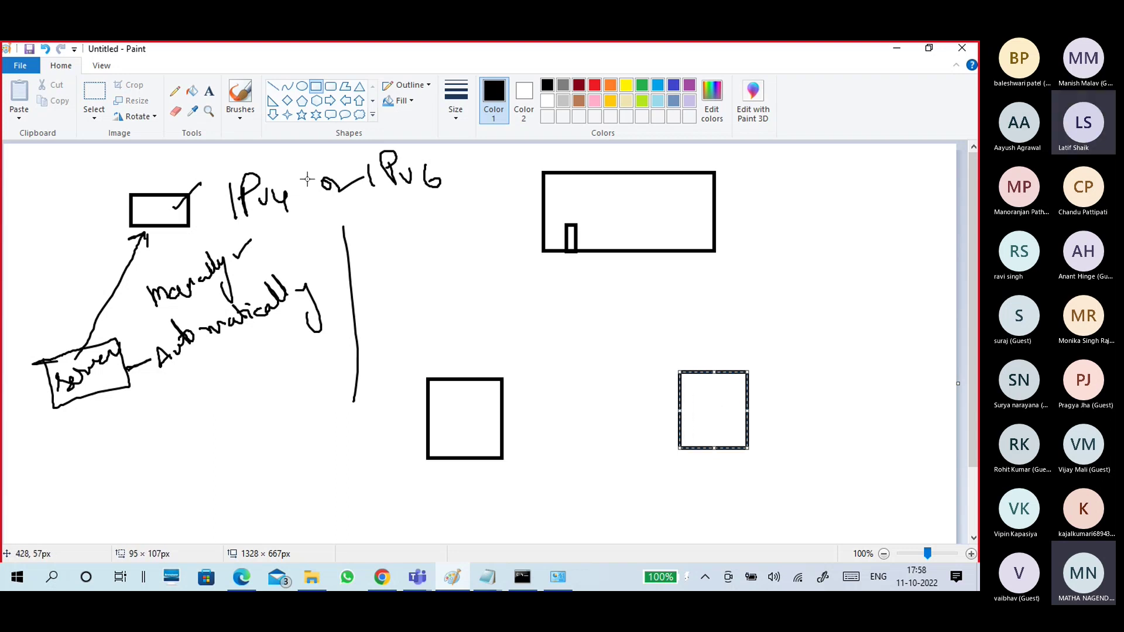
Step: Brush small connector marks on top of the left and right squares
{"action": "left_click", "coordinate": [243, 116]}
{"action": "left_click", "coordinate": [155, 140]}
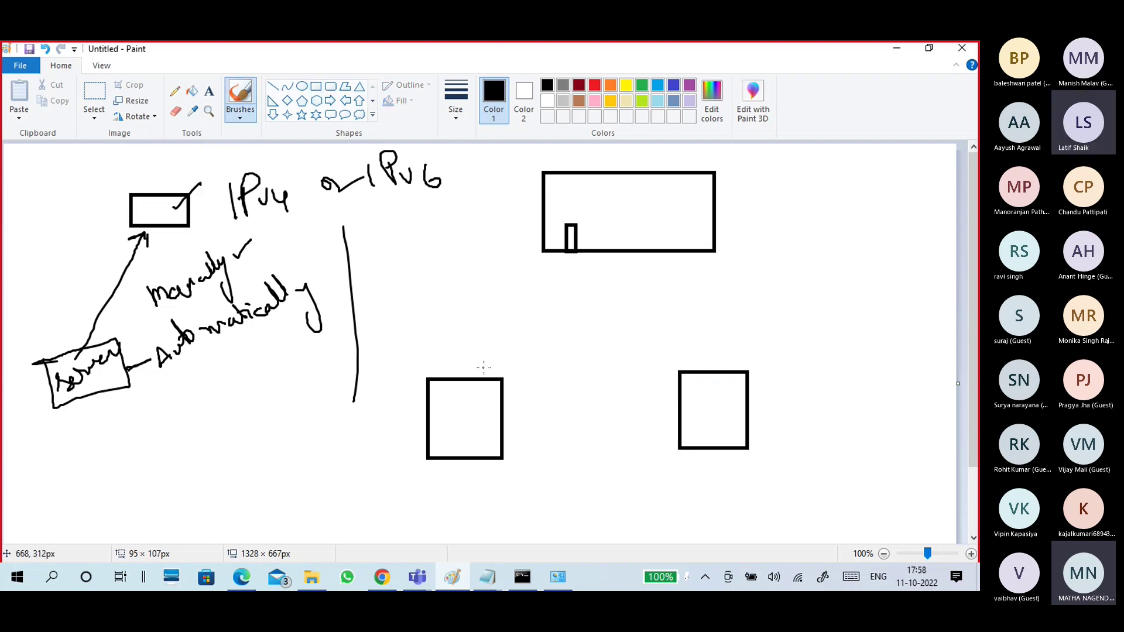
{"action": "left_click_drag", "start_coordinate": [490, 371], "coordinate": [494, 383]}
{"action": "left_click_drag", "start_coordinate": [696, 356], "coordinate": [691, 378]}
Step: Try lines from the big box's port to both squares, then undo them
{"action": "left_click", "coordinate": [273, 86]}
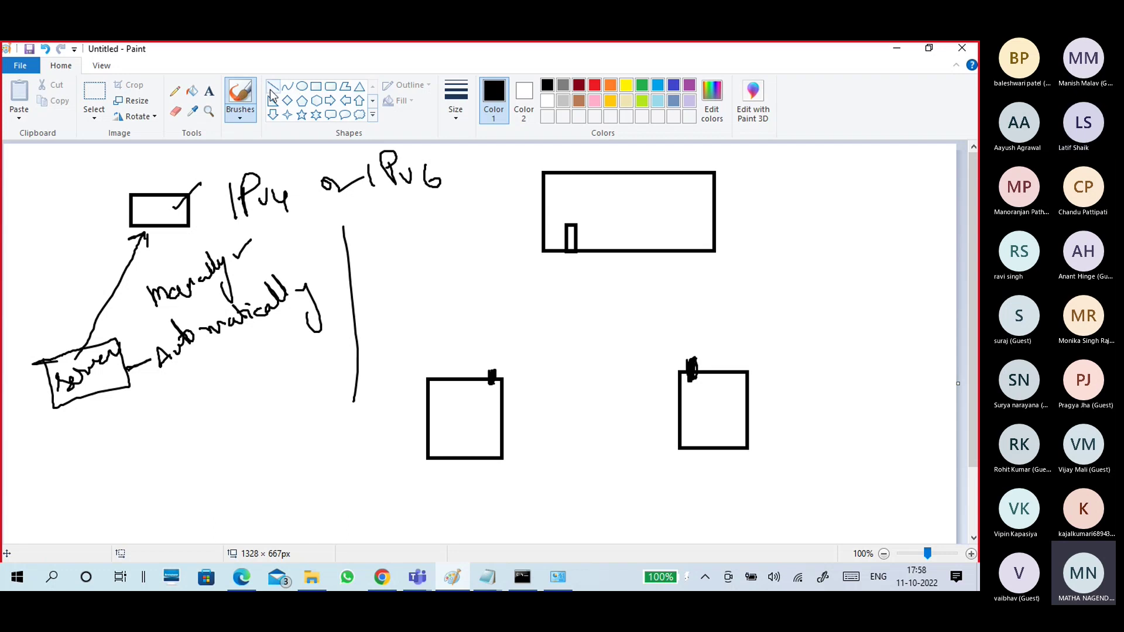
{"action": "left_click_drag", "start_coordinate": [570, 250], "coordinate": [488, 376]}
{"action": "left_click", "coordinate": [492, 377]}
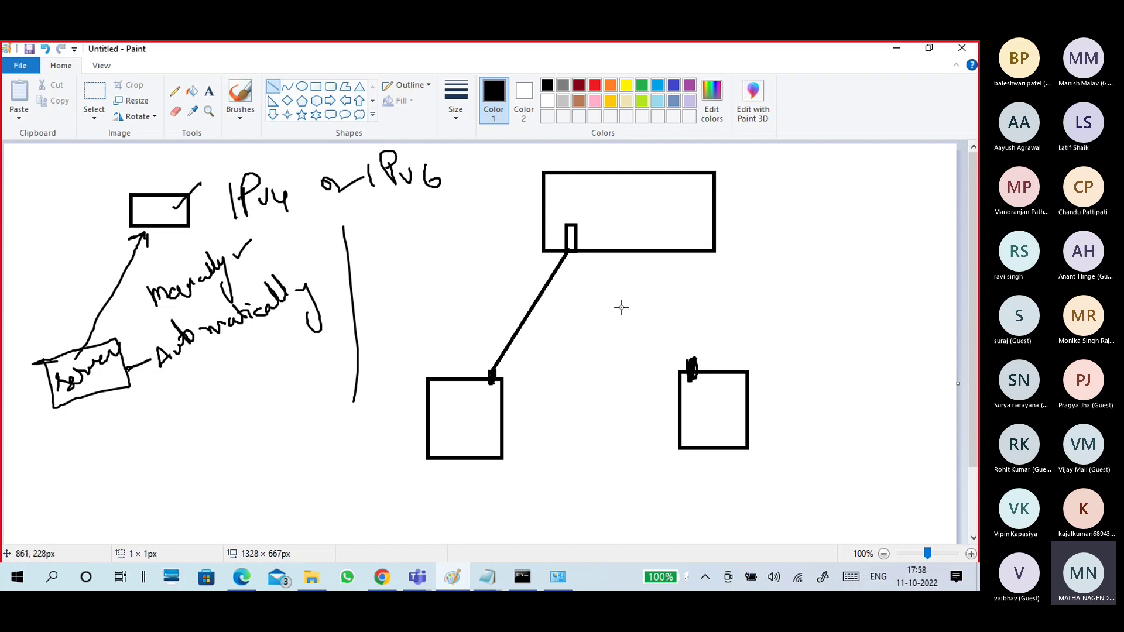
{"action": "mouse_move", "coordinate": [571, 251]}
{"action": "left_mouse_down"}
{"action": "mouse_move", "coordinate": [695, 374]}
{"action": "mouse_move", "coordinate": [690, 365]}
{"action": "left_mouse_up"}
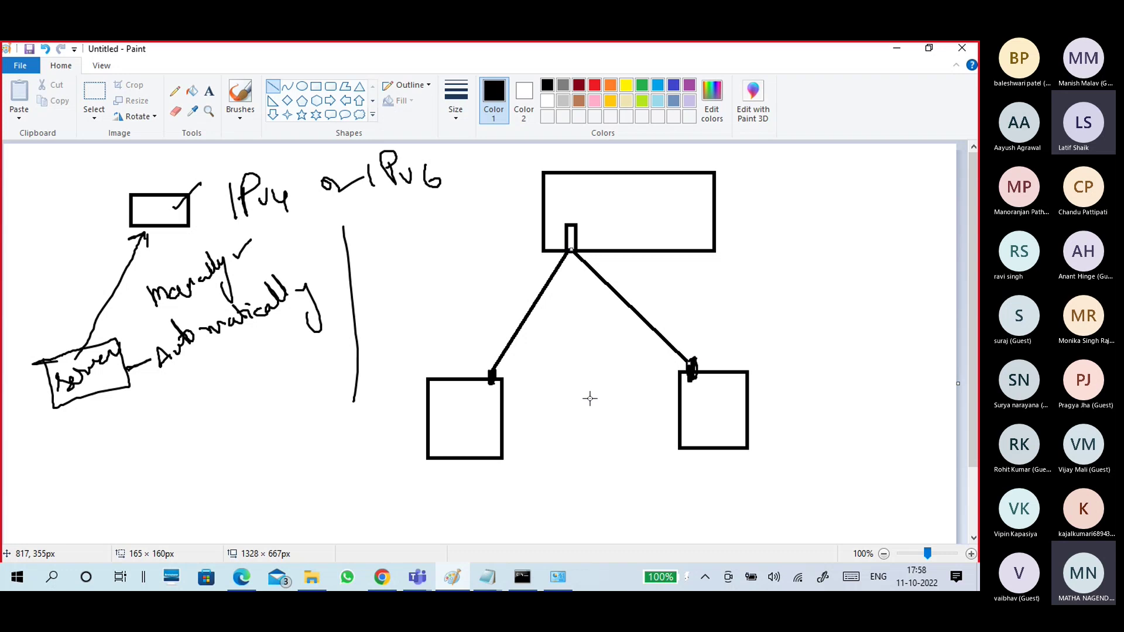
{"action": "key", "text": "ctrl+z"}
{"action": "key", "text": "ctrl+z"}
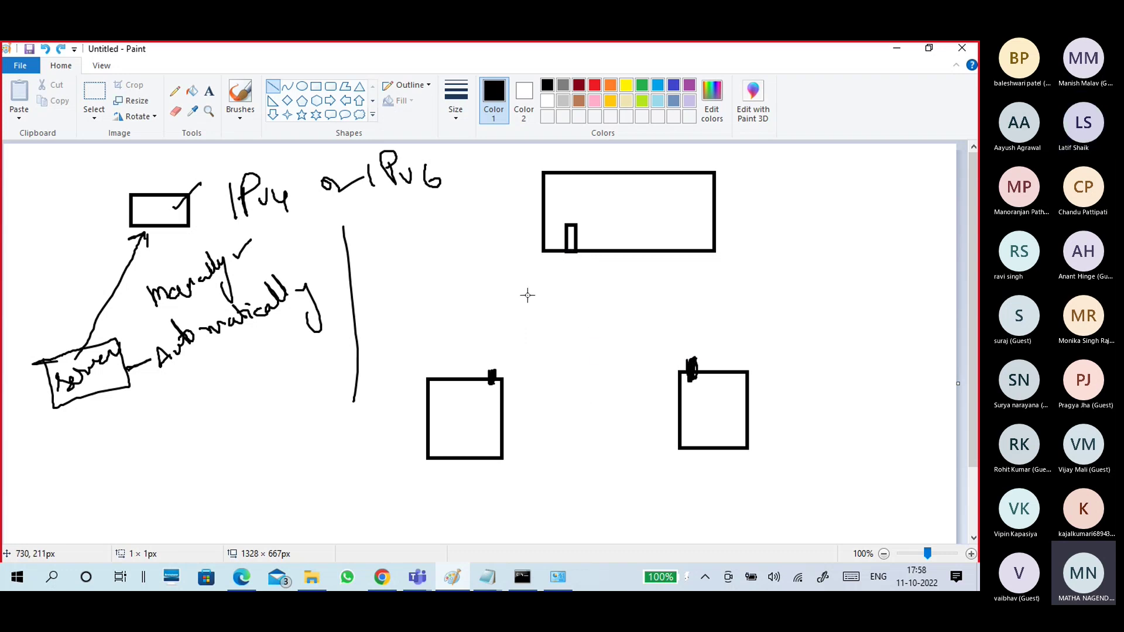
{"action": "left_click_drag", "start_coordinate": [527, 296], "coordinate": [621, 317]}
{"action": "key", "text": "ctrl+z"}
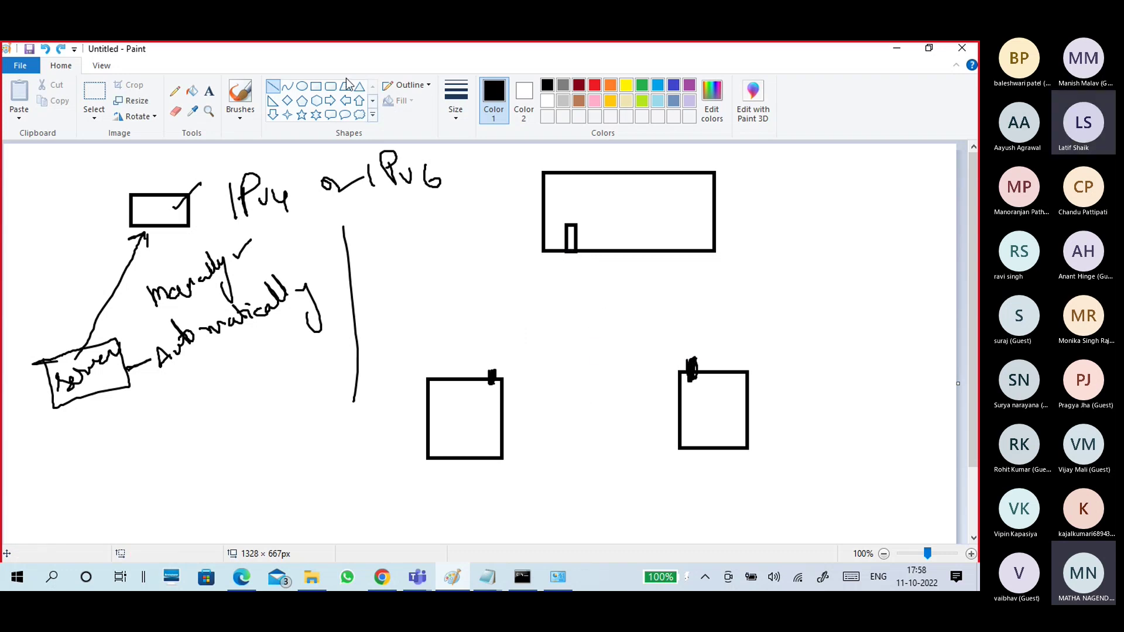
Step: Add a small middle box and link the big box and both squares to it
{"action": "left_click", "coordinate": [315, 86]}
{"action": "left_click_drag", "start_coordinate": [546, 297], "coordinate": [641, 324]}
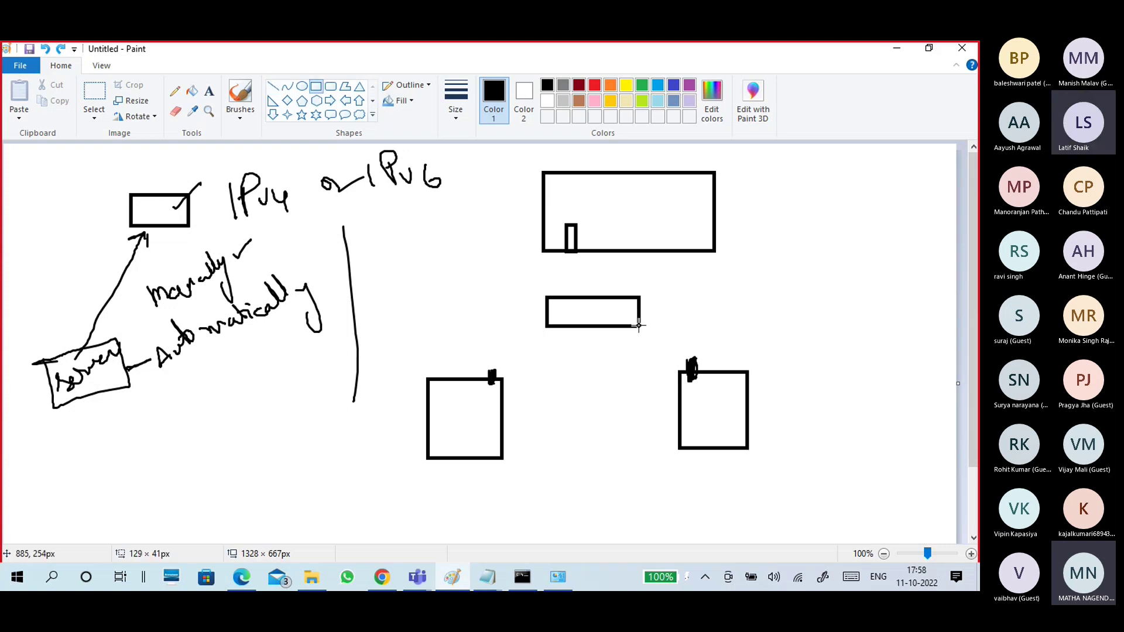
{"action": "left_click", "coordinate": [272, 86]}
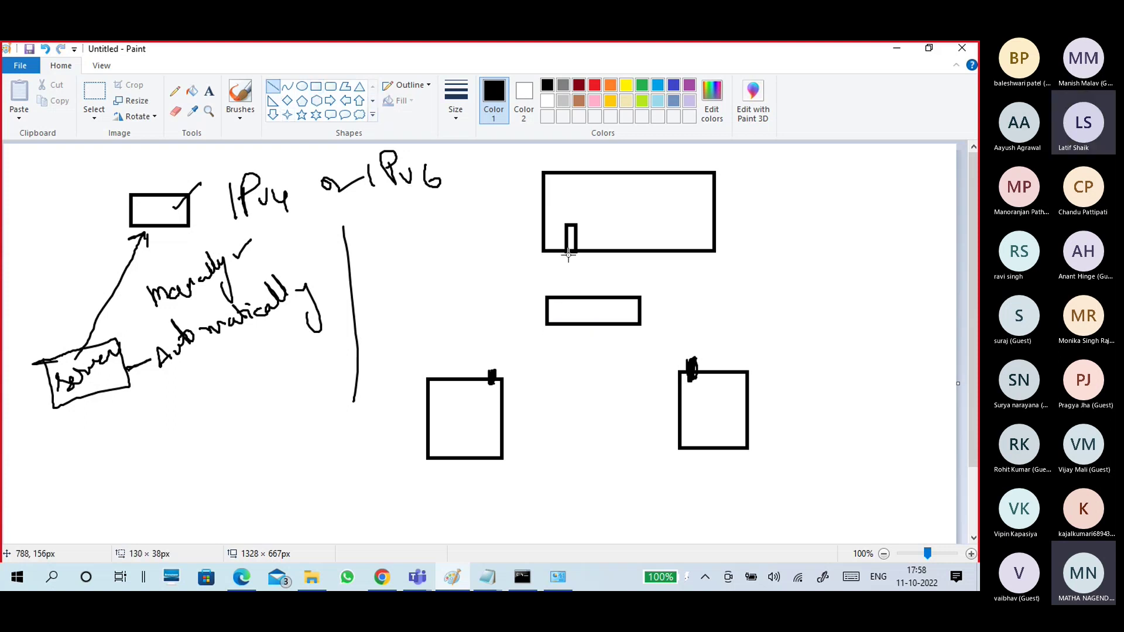
{"action": "left_click_drag", "start_coordinate": [571, 247], "coordinate": [566, 301]}
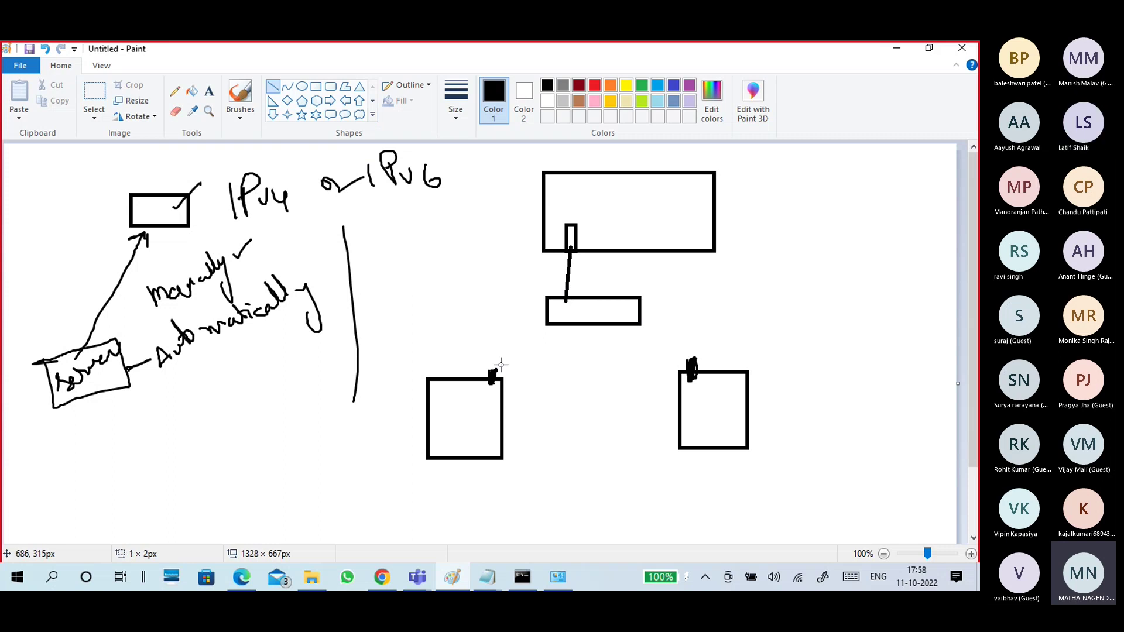
{"action": "mouse_move", "coordinate": [495, 370]}
{"action": "left_mouse_down"}
{"action": "mouse_move", "coordinate": [565, 309]}
{"action": "mouse_move", "coordinate": [560, 317]}
{"action": "left_mouse_up"}
{"action": "left_click_drag", "start_coordinate": [687, 363], "coordinate": [588, 314]}
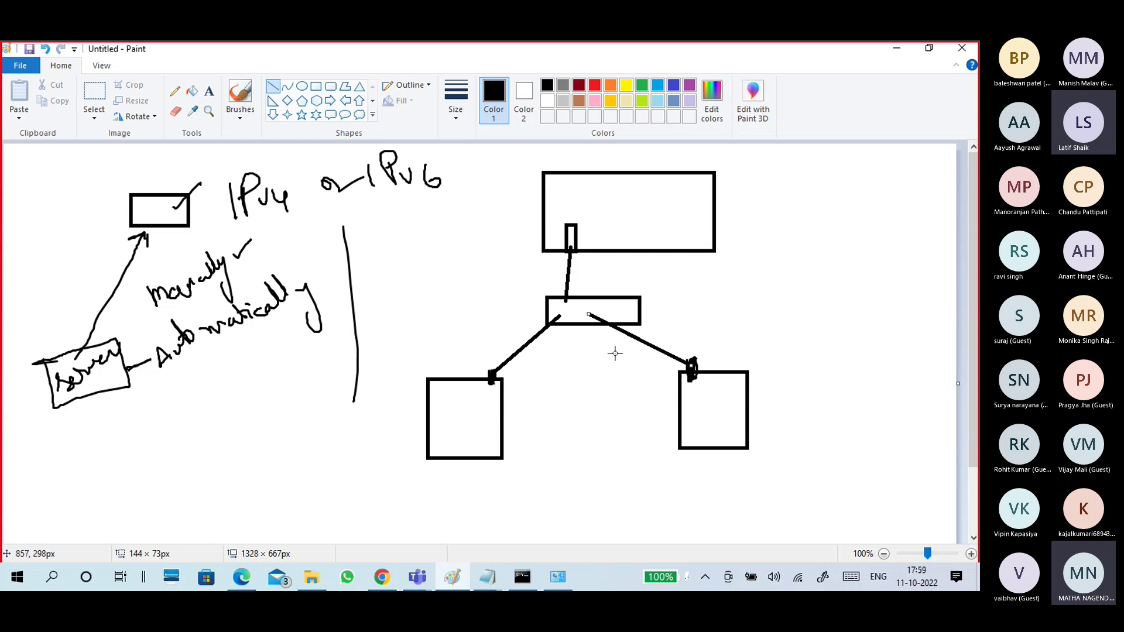
Step: With a grey plain brush, draw a divider below the middle box and a base line under the right square
{"action": "left_click", "coordinate": [240, 116]}
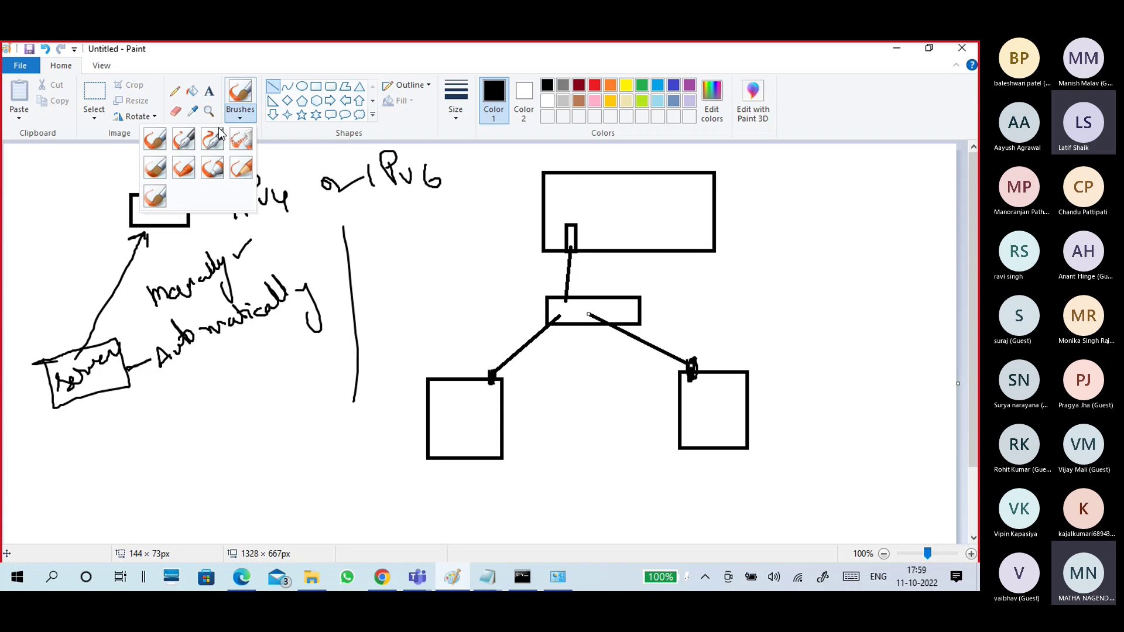
{"action": "left_click", "coordinate": [153, 138]}
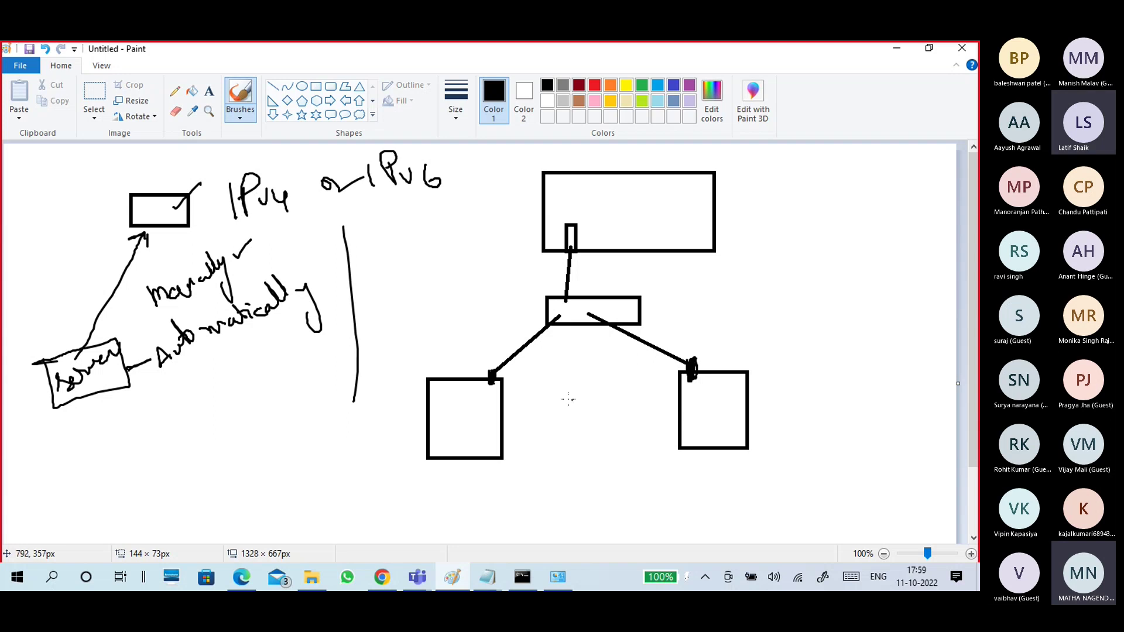
{"action": "left_click", "coordinate": [563, 85]}
{"action": "mouse_move", "coordinate": [579, 294]}
{"action": "left_mouse_down"}
{"action": "mouse_move", "coordinate": [580, 489]}
{"action": "mouse_move", "coordinate": [408, 500]}
{"action": "left_mouse_up"}
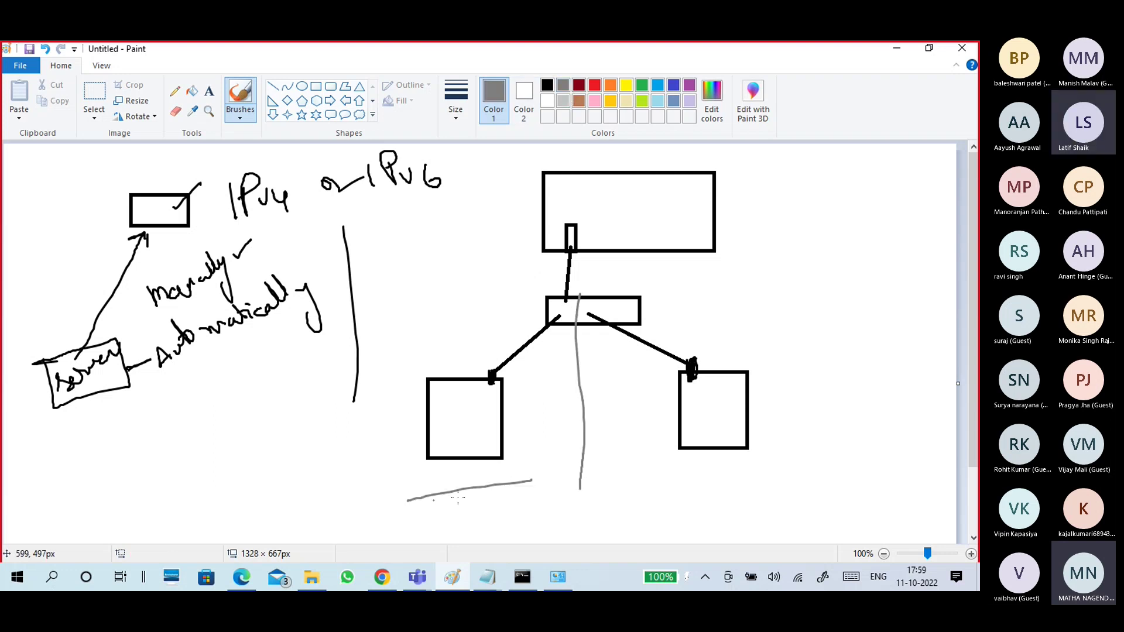
{"action": "left_click_drag", "start_coordinate": [622, 485], "coordinate": [729, 480]}
Step: Add circled labels 1 and 2 beside the squares and trace the links down from the big box
{"action": "left_click_drag", "start_coordinate": [562, 207], "coordinate": [577, 206]}
{"action": "mouse_move", "coordinate": [468, 318]}
{"action": "left_mouse_down"}
{"action": "mouse_move", "coordinate": [466, 342]}
{"action": "mouse_move", "coordinate": [463, 306]}
{"action": "left_mouse_up"}
{"action": "mouse_move", "coordinate": [583, 208]}
{"action": "left_mouse_down"}
{"action": "mouse_move", "coordinate": [598, 220]}
{"action": "mouse_move", "coordinate": [583, 206]}
{"action": "left_mouse_up"}
{"action": "mouse_move", "coordinate": [768, 372]}
{"action": "left_mouse_down"}
{"action": "mouse_move", "coordinate": [791, 386]}
{"action": "mouse_move", "coordinate": [780, 355]}
{"action": "mouse_move", "coordinate": [759, 352]}
{"action": "left_mouse_up"}
{"action": "mouse_move", "coordinate": [589, 230]}
{"action": "left_mouse_down"}
{"action": "mouse_move", "coordinate": [597, 242]}
{"action": "mouse_move", "coordinate": [587, 230]}
{"action": "mouse_move", "coordinate": [595, 212]}
{"action": "mouse_move", "coordinate": [564, 237]}
{"action": "mouse_move", "coordinate": [580, 251]}
{"action": "mouse_move", "coordinate": [568, 225]}
{"action": "left_mouse_up"}
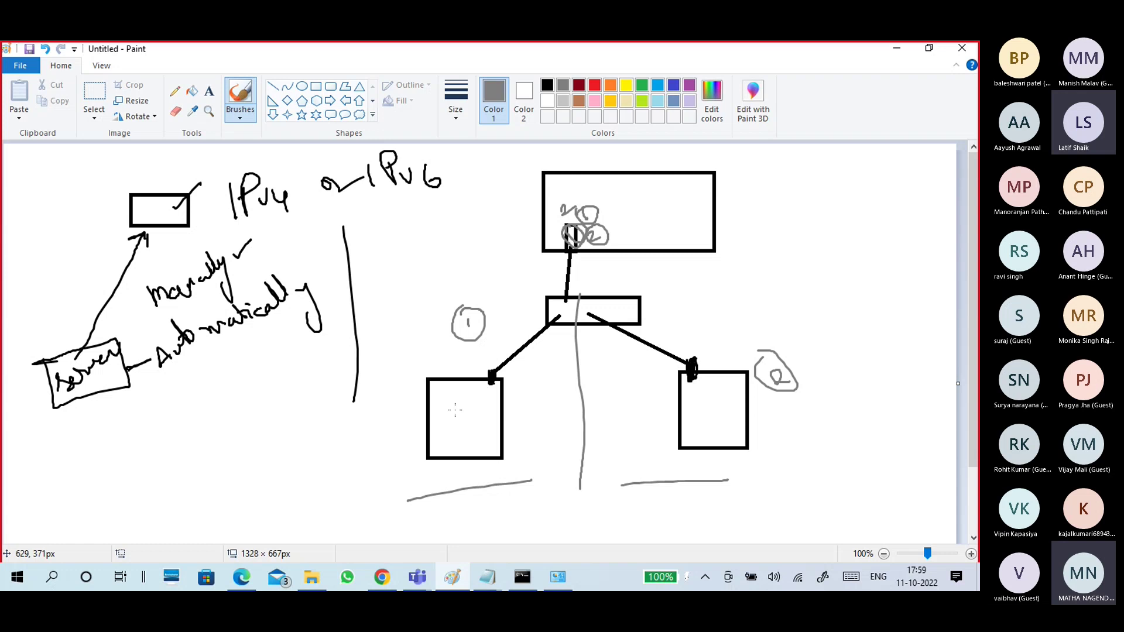
{"action": "mouse_move", "coordinate": [455, 410]}
{"action": "left_mouse_down"}
{"action": "mouse_move", "coordinate": [547, 281]}
{"action": "mouse_move", "coordinate": [541, 243]}
{"action": "mouse_move", "coordinate": [559, 240]}
{"action": "left_mouse_up"}
{"action": "mouse_move", "coordinate": [729, 409]}
{"action": "left_mouse_down"}
{"action": "mouse_move", "coordinate": [571, 246]}
{"action": "mouse_move", "coordinate": [573, 233]}
{"action": "mouse_move", "coordinate": [592, 255]}
{"action": "left_mouse_up"}
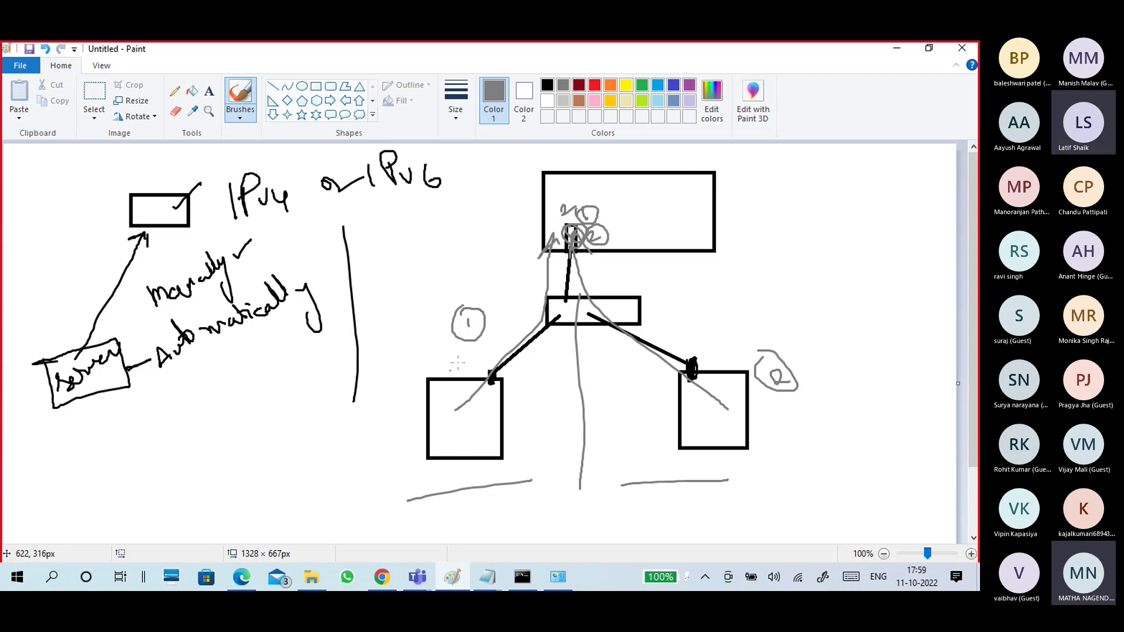
Step: Reopen VMnet1's details, point out 10.10.11.11 and 172.16.0.110, then close them
{"action": "left_click", "coordinate": [894, 49]}
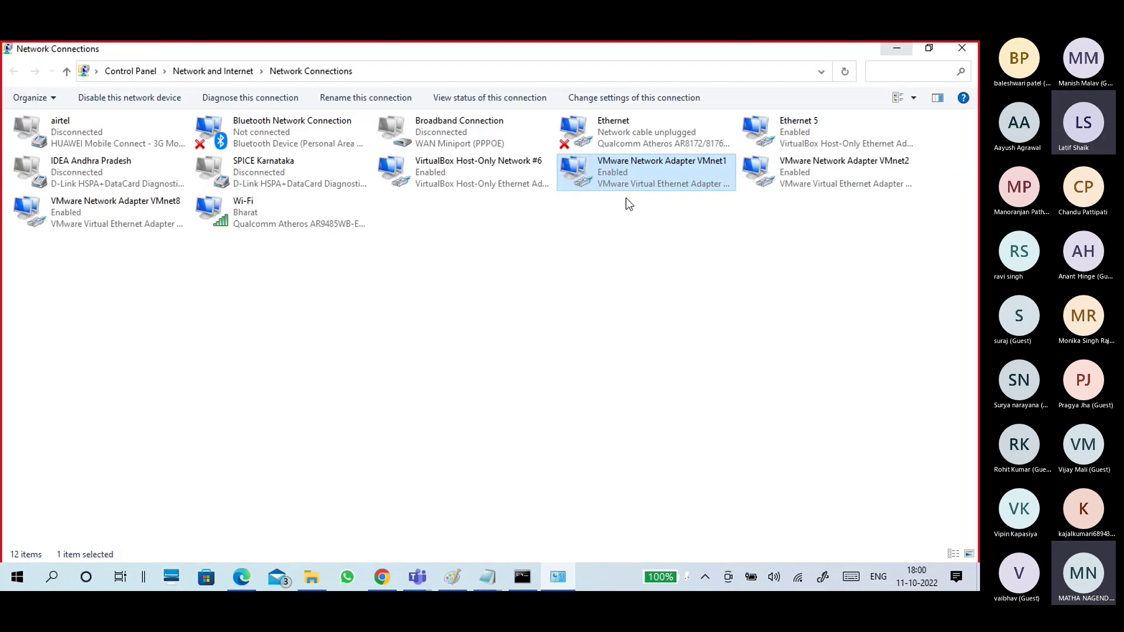
{"action": "double_click", "coordinate": [626, 179]}
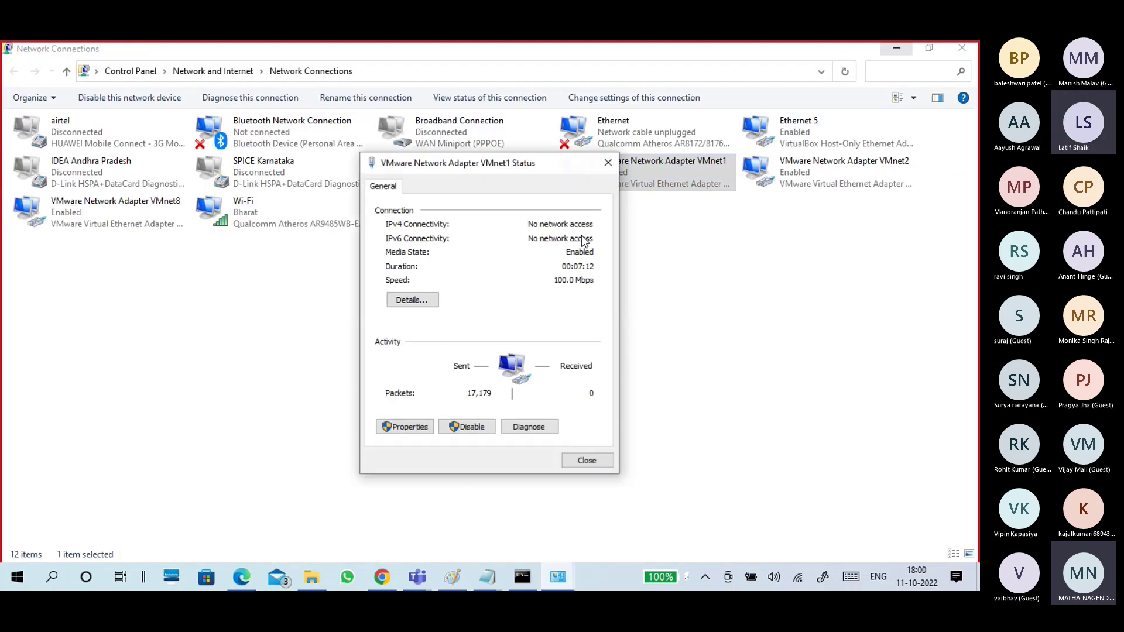
{"action": "left_click", "coordinate": [412, 300]}
{"action": "left_click", "coordinate": [498, 291]}
{"action": "left_click", "coordinate": [500, 314]}
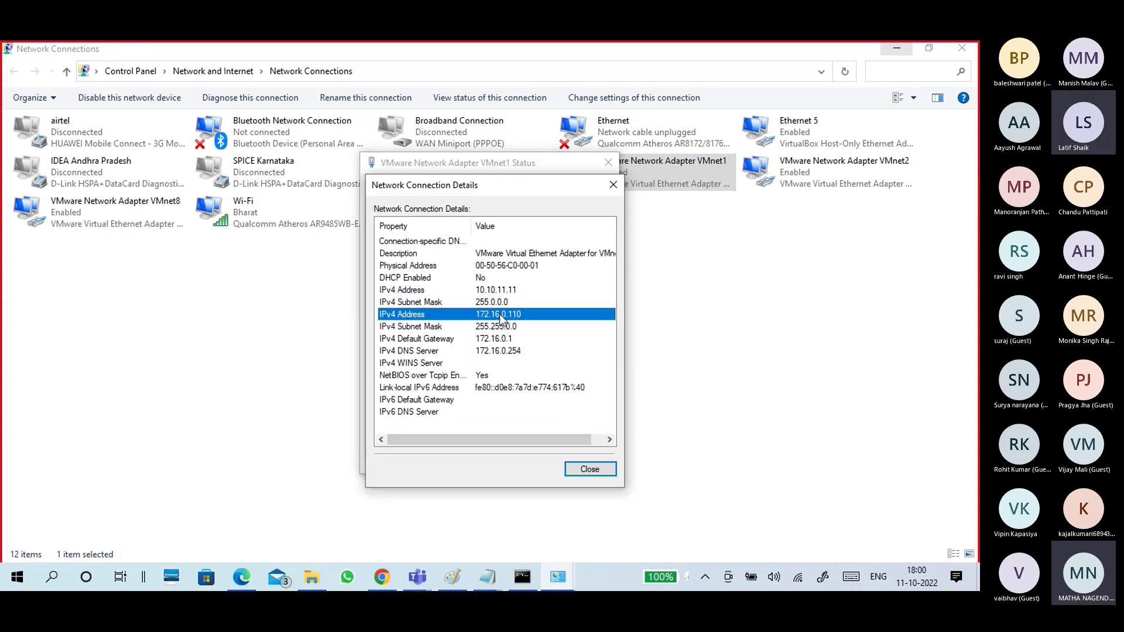
{"action": "left_click", "coordinate": [494, 291]}
{"action": "left_click", "coordinate": [492, 315]}
{"action": "left_click", "coordinate": [614, 184]}
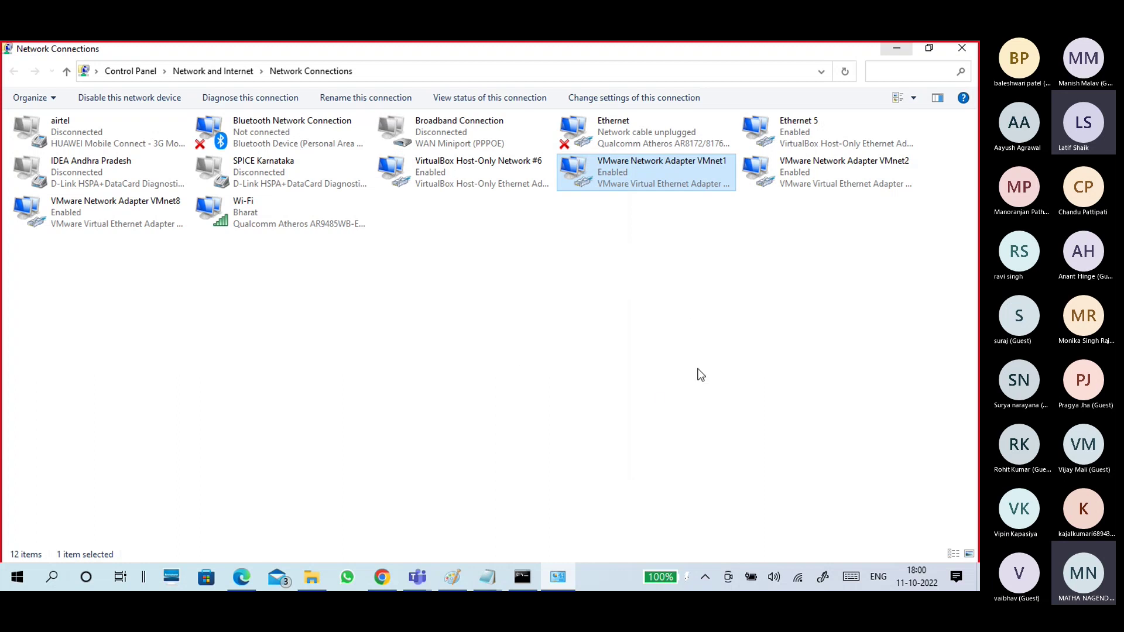
Step: Highlight the 'ipconfig /all' command on the How to check IP address slide
{"action": "left_click", "coordinate": [900, 47]}
{"action": "left_click_drag", "start_coordinate": [381, 252], "coordinate": [256, 260]}
{"action": "left_click", "coordinate": [185, 288]}
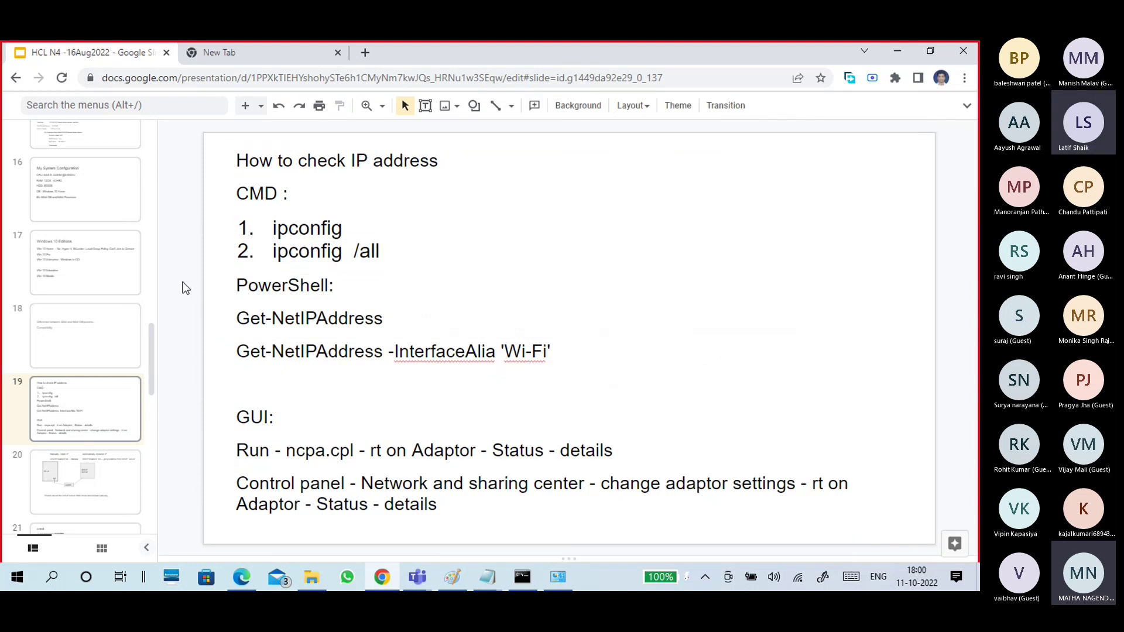
{"action": "left_click", "coordinate": [332, 257]}
{"action": "left_click_drag", "start_coordinate": [378, 253], "coordinate": [271, 255]}
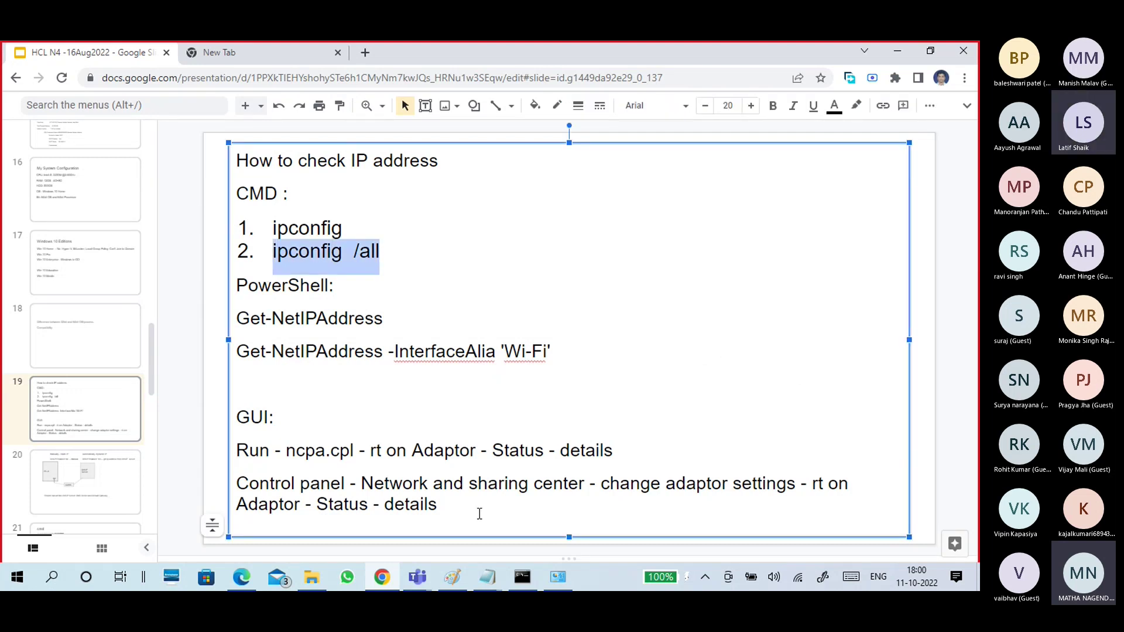
{"action": "left_click", "coordinate": [517, 580]}
Step: Mark the Wi-Fi adapter's IPv4 Address line, 192.168.1.29, in the ipconfig output
{"action": "scroll", "coordinate": [507, 466], "scroll_direction": "down", "scroll_amount": 10}
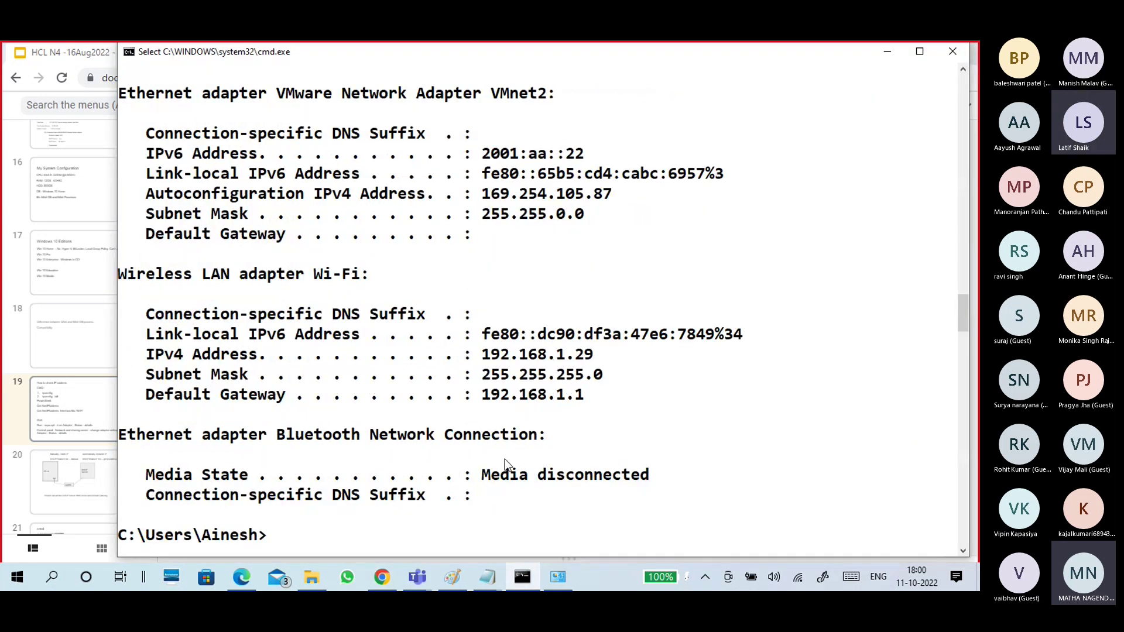
{"action": "scroll", "coordinate": [459, 341], "scroll_direction": "up", "scroll_amount": 3}
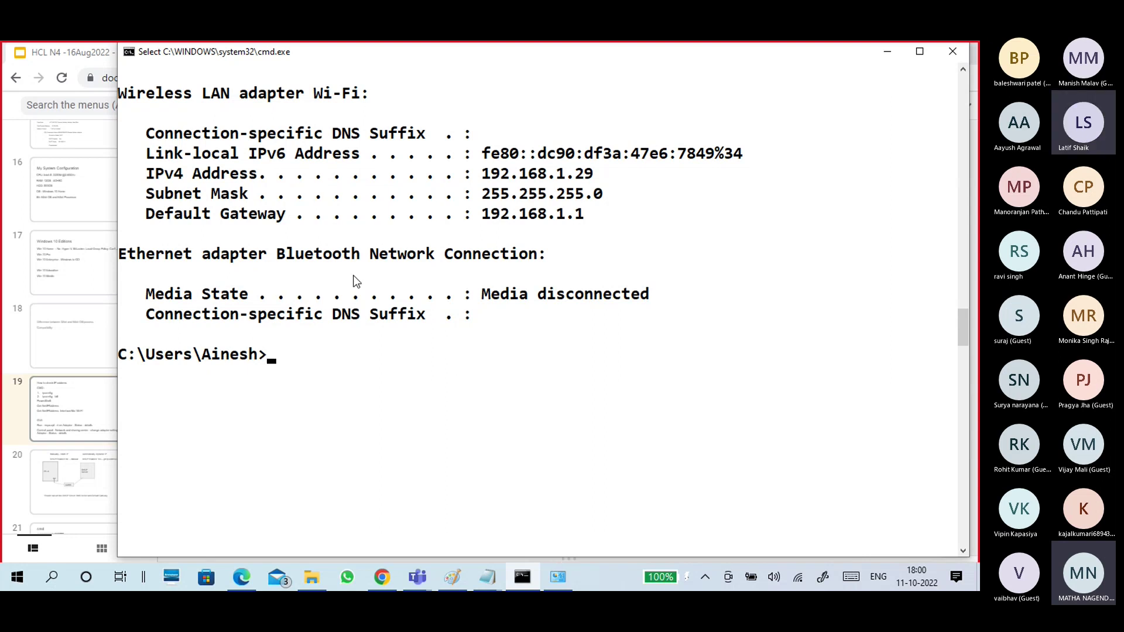
{"action": "key", "text": "Escape"}
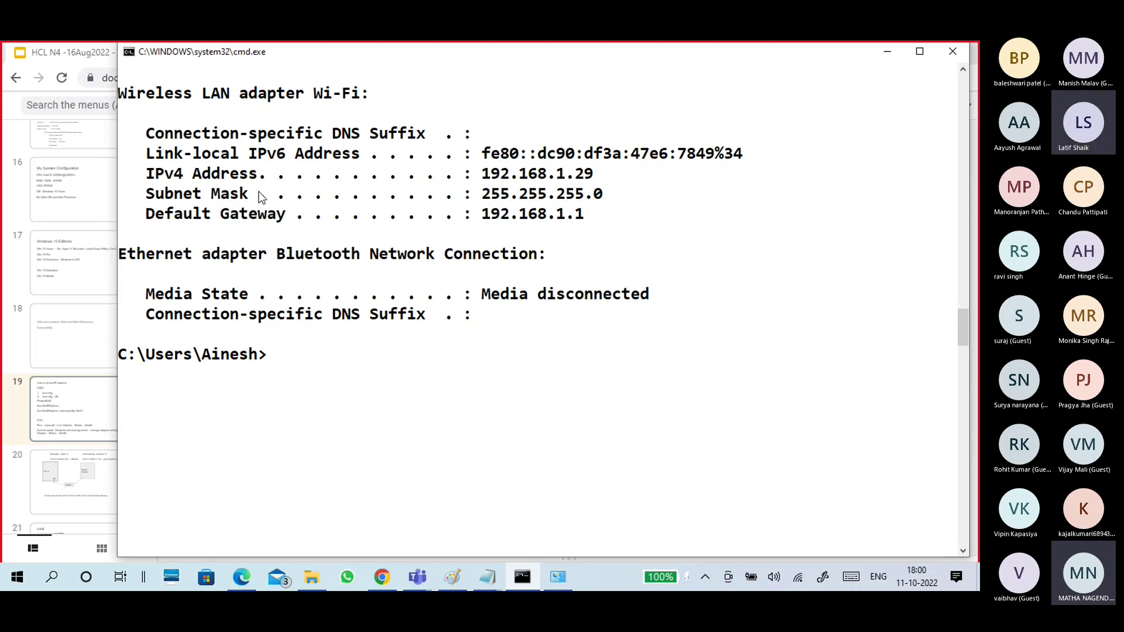
{"action": "right_click", "coordinate": [264, 192]}
{"action": "left_click", "coordinate": [159, 197]}
{"action": "left_click_drag", "start_coordinate": [154, 174], "coordinate": [307, 183]}
{"action": "left_click", "coordinate": [308, 184]}
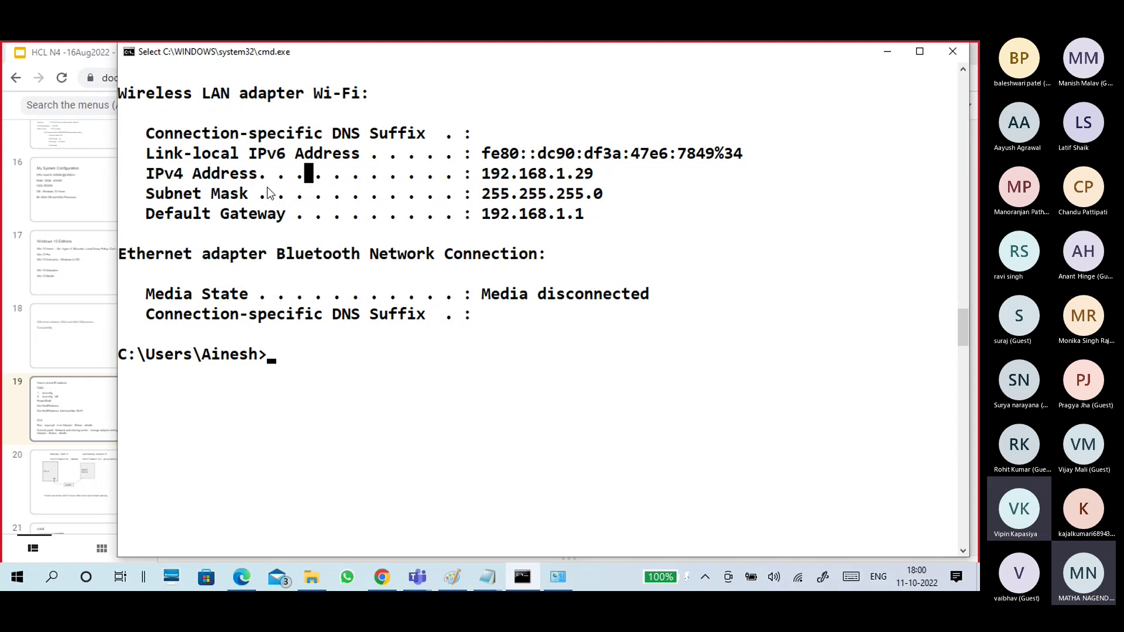
{"action": "left_click_drag", "start_coordinate": [280, 175], "coordinate": [462, 175]}
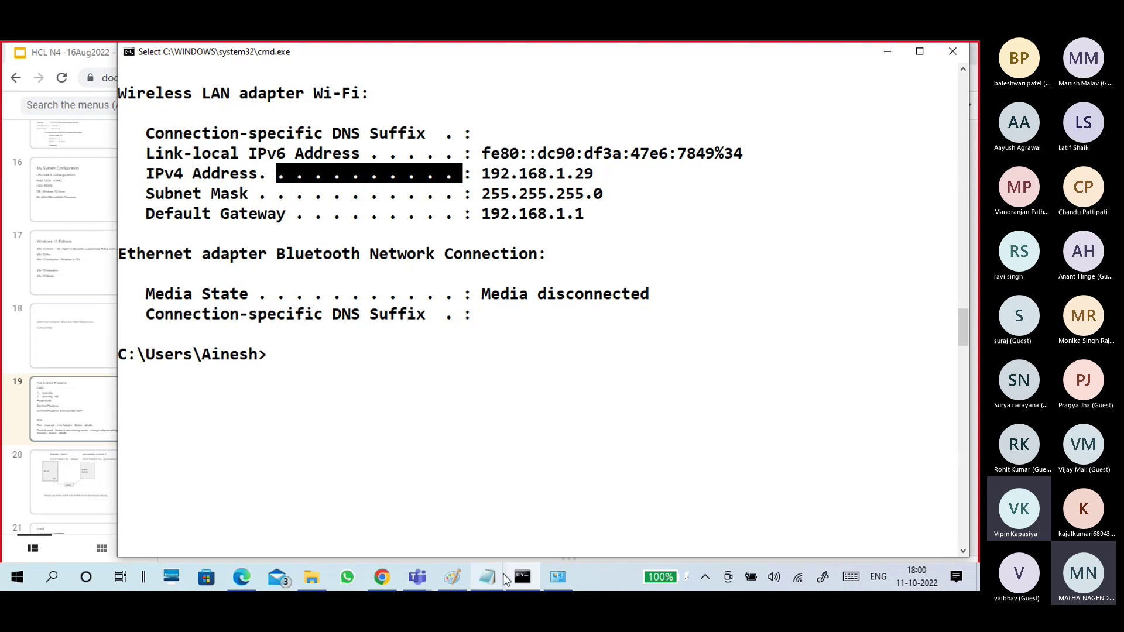
Step: Start a new blank image in Paint, discarding the old diagram without saving
{"action": "left_click", "coordinate": [453, 577]}
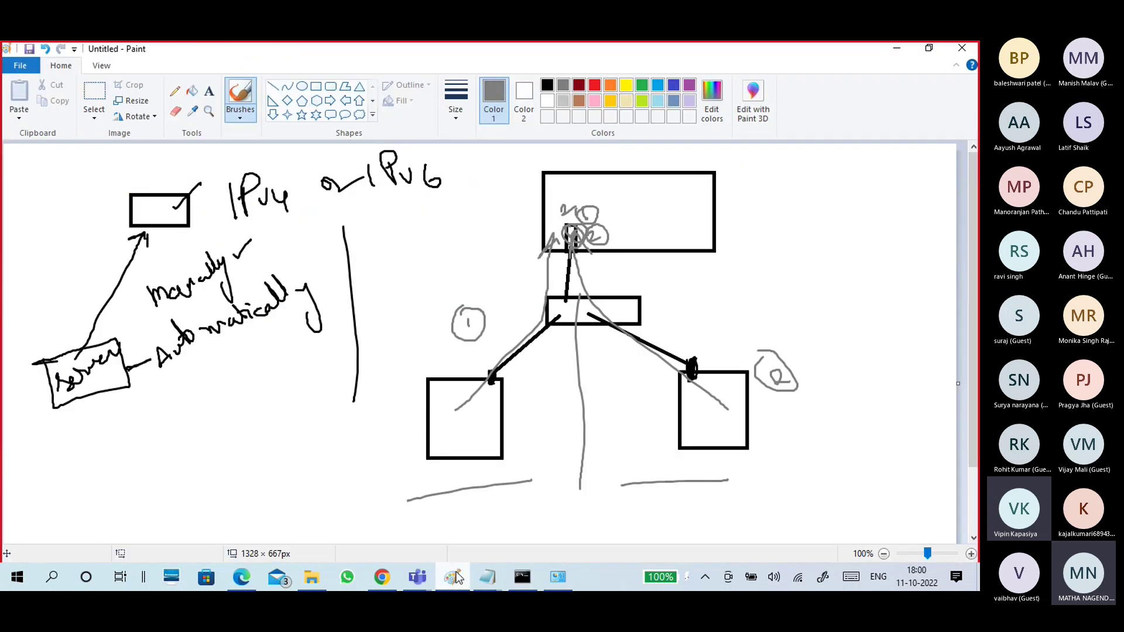
{"action": "left_click", "coordinate": [20, 65]}
{"action": "left_click", "coordinate": [36, 87]}
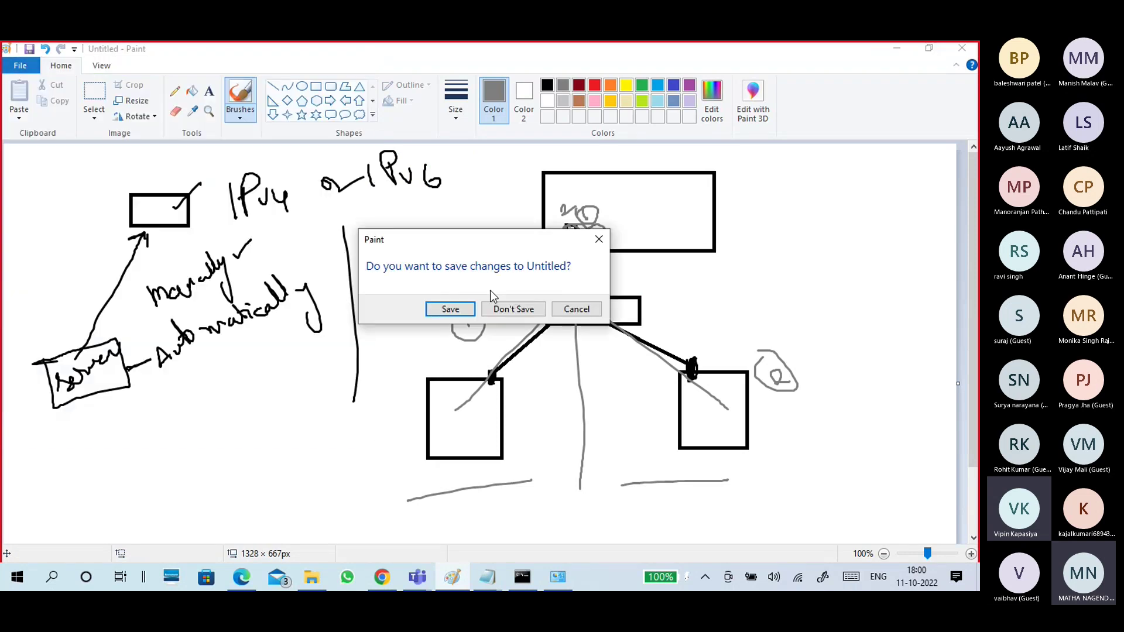
{"action": "left_click", "coordinate": [512, 309]}
Step: Draw a central hub bar with three computer boxes above and three below
{"action": "left_click", "coordinate": [316, 86]}
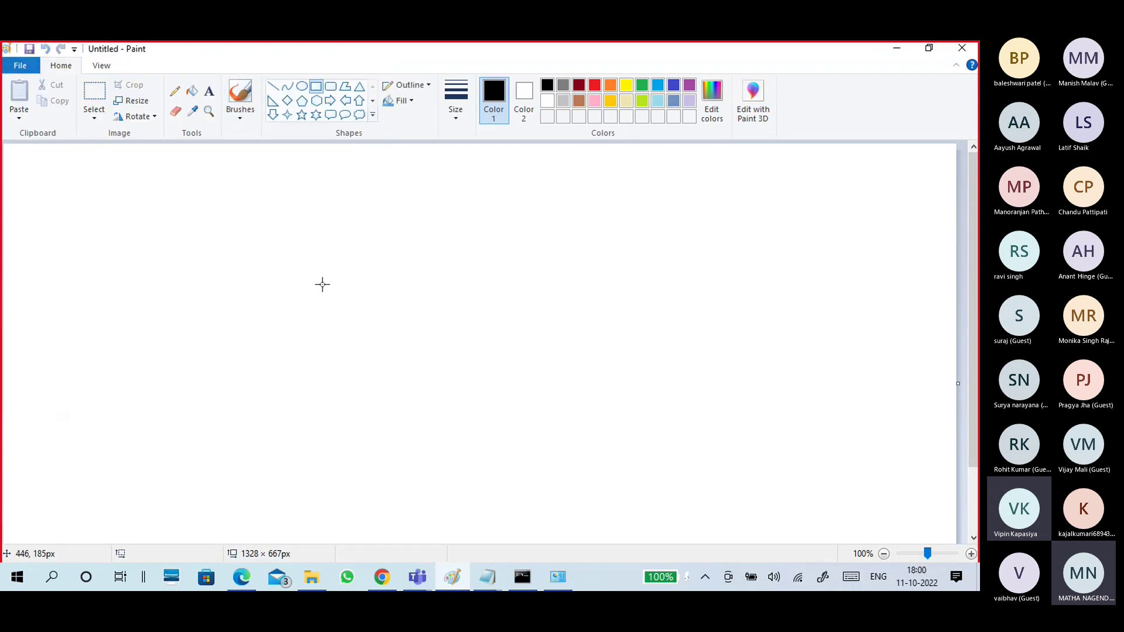
{"action": "mouse_move", "coordinate": [321, 311]}
{"action": "left_mouse_down"}
{"action": "mouse_move", "coordinate": [389, 341]}
{"action": "mouse_move", "coordinate": [435, 340]}
{"action": "left_mouse_up"}
{"action": "left_click_drag", "start_coordinate": [221, 173], "coordinate": [305, 258]}
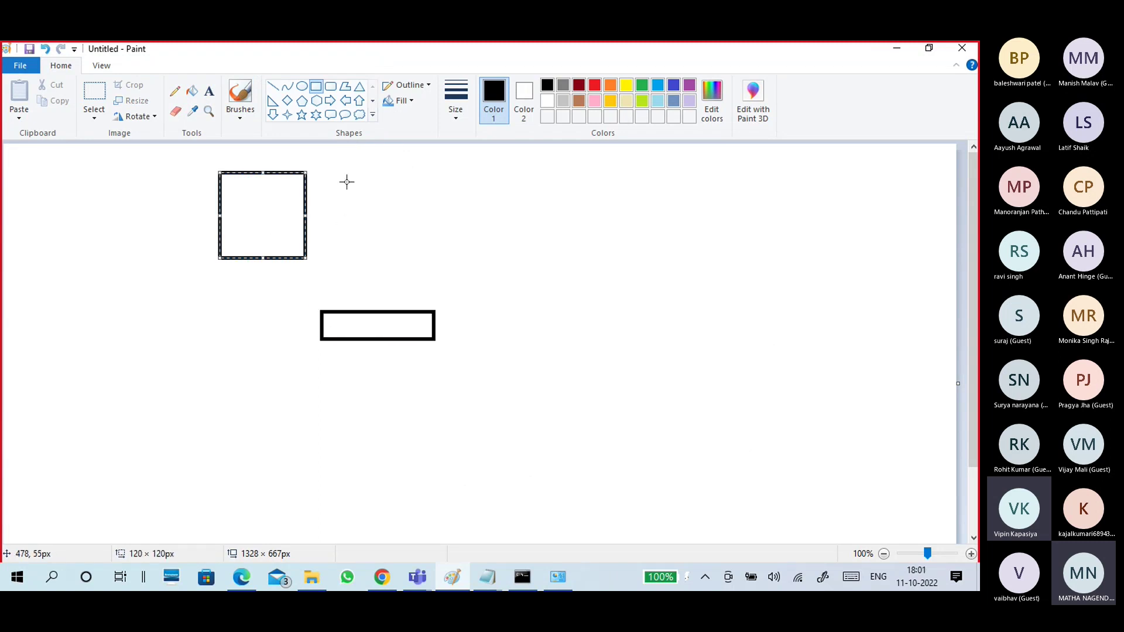
{"action": "left_click_drag", "start_coordinate": [352, 170], "coordinate": [427, 258]}
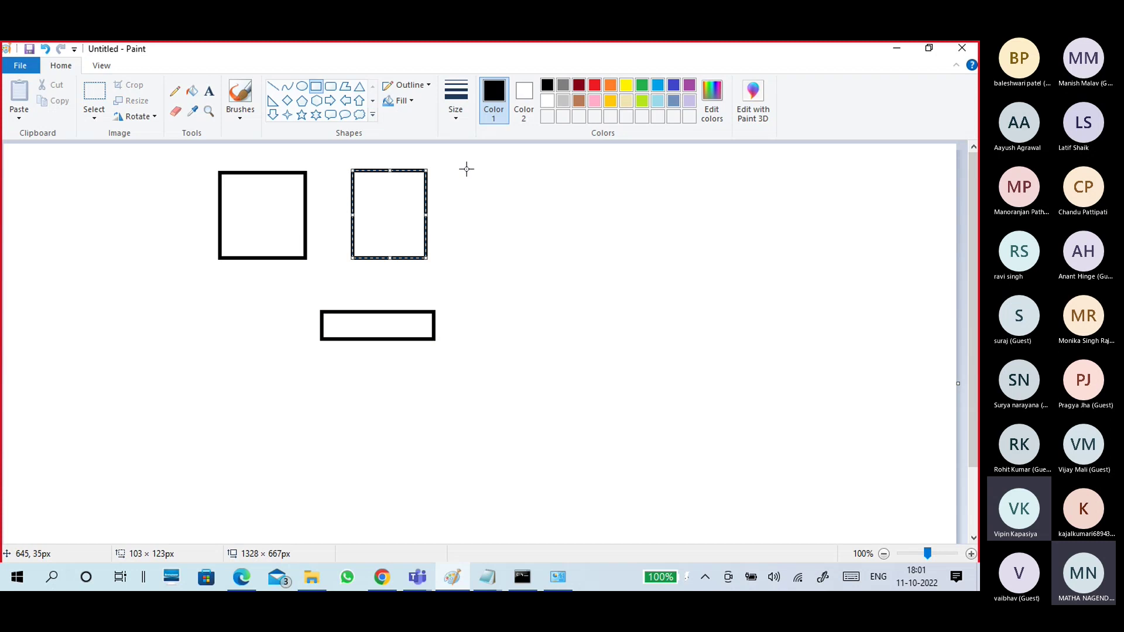
{"action": "left_click_drag", "start_coordinate": [467, 170], "coordinate": [552, 257]}
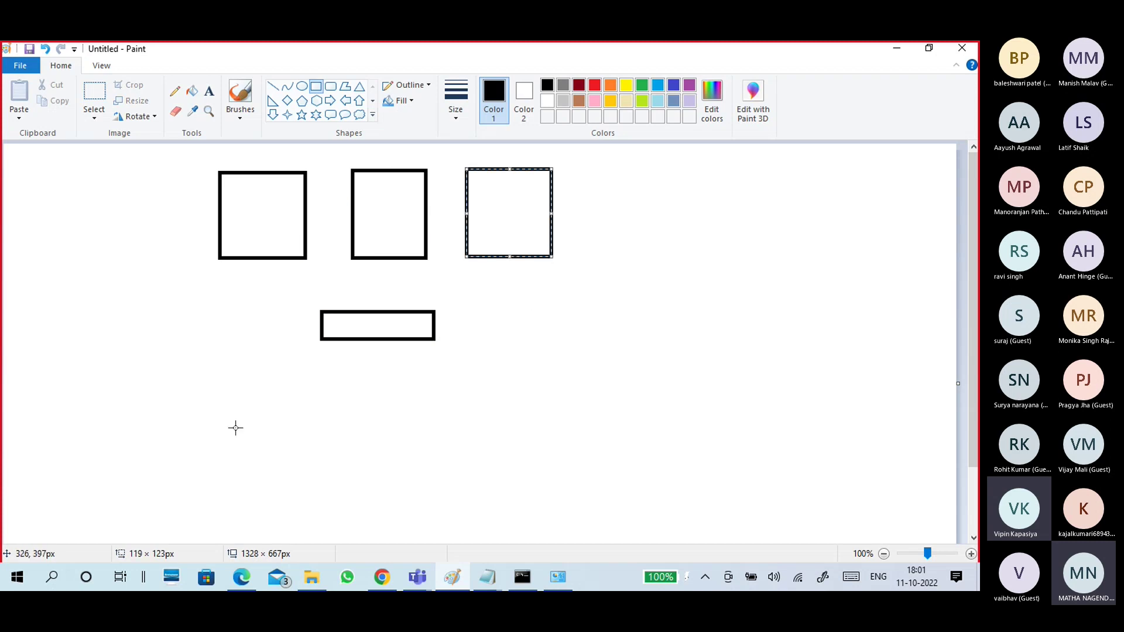
{"action": "left_click_drag", "start_coordinate": [227, 406], "coordinate": [313, 496]}
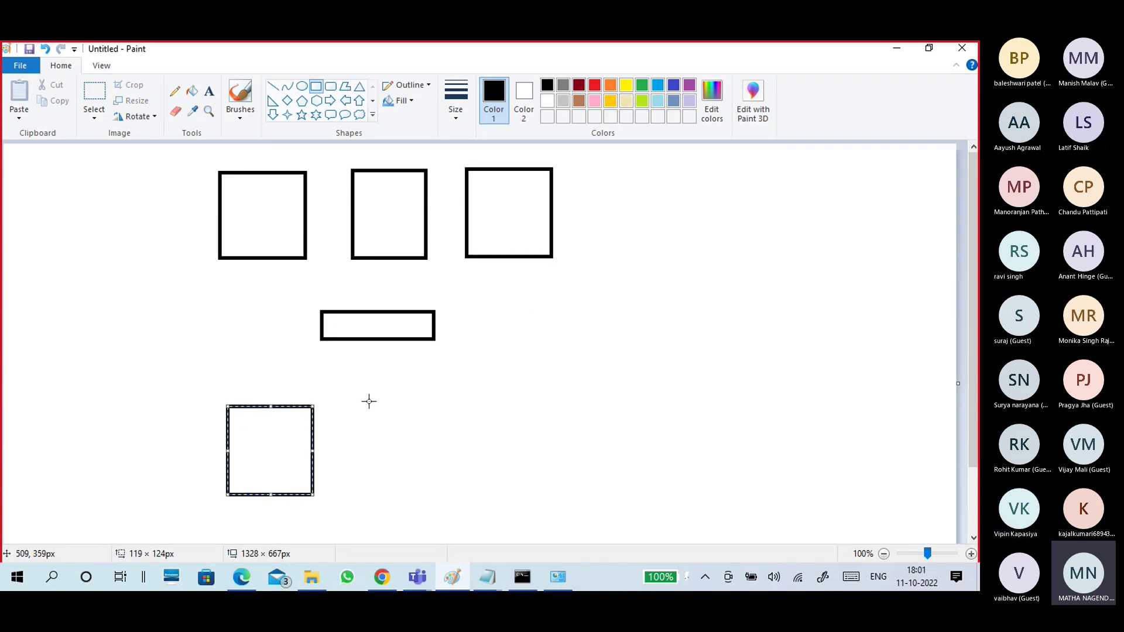
{"action": "left_click_drag", "start_coordinate": [369, 401], "coordinate": [440, 498]}
{"action": "mouse_move", "coordinate": [479, 398]}
{"action": "left_mouse_down"}
{"action": "mouse_move", "coordinate": [515, 416]}
{"action": "mouse_move", "coordinate": [564, 488]}
{"action": "left_mouse_up"}
Step: Connect each of the six boxes to the central bar with straight lines
{"action": "left_click", "coordinate": [273, 86]}
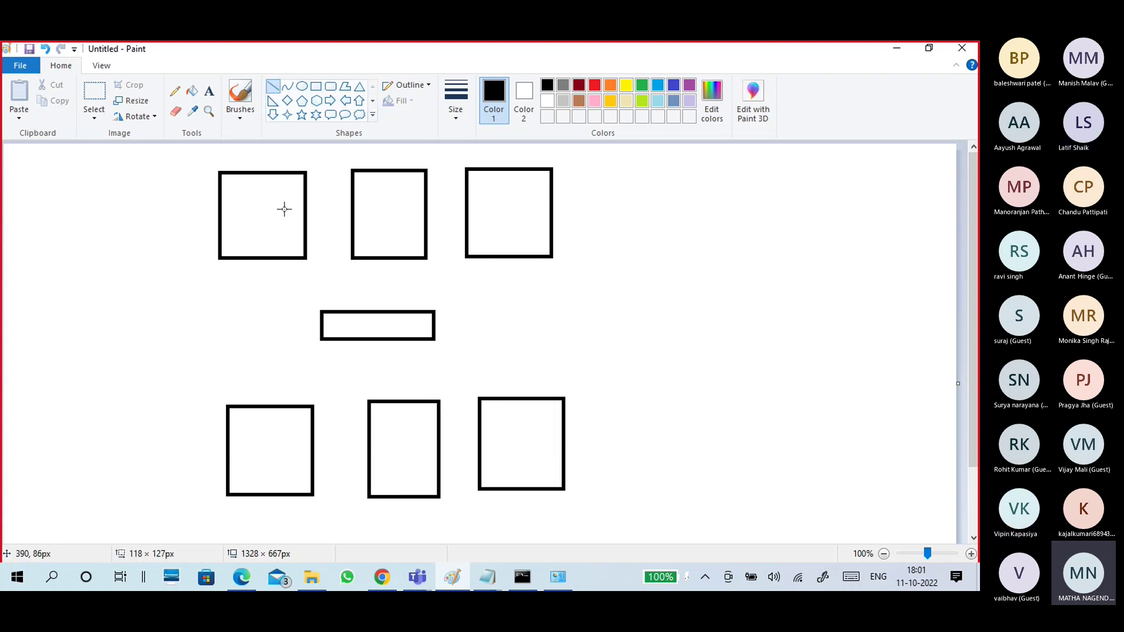
{"action": "left_click_drag", "start_coordinate": [290, 243], "coordinate": [332, 322]}
{"action": "left_click_drag", "start_coordinate": [298, 417], "coordinate": [340, 331]}
{"action": "left_click_drag", "start_coordinate": [379, 410], "coordinate": [363, 334]}
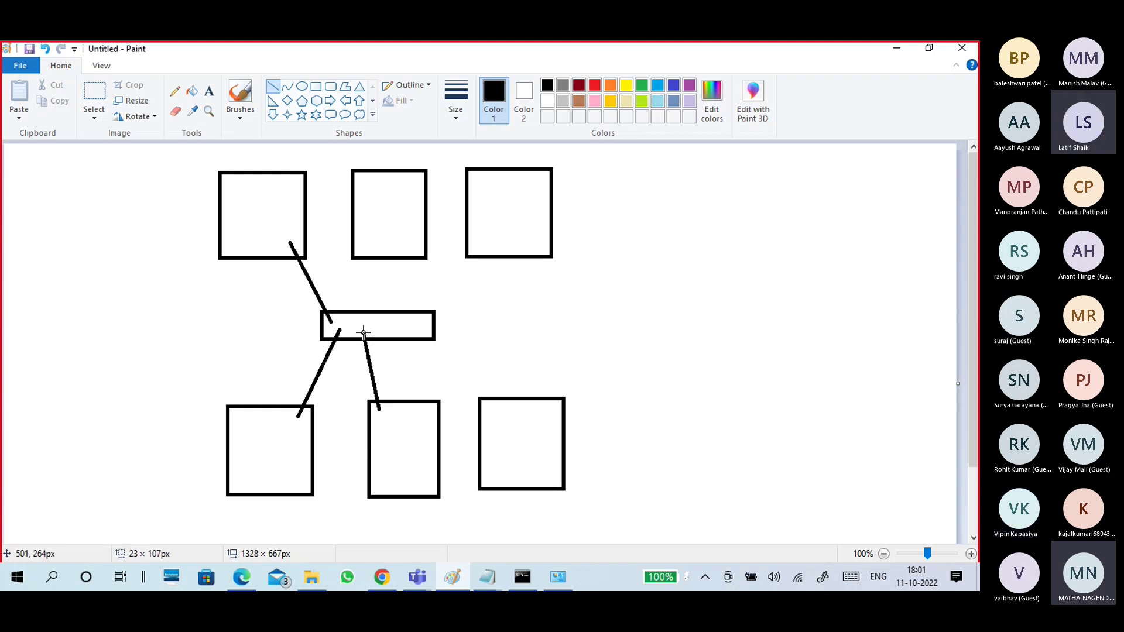
{"action": "left_click_drag", "start_coordinate": [379, 251], "coordinate": [369, 320]}
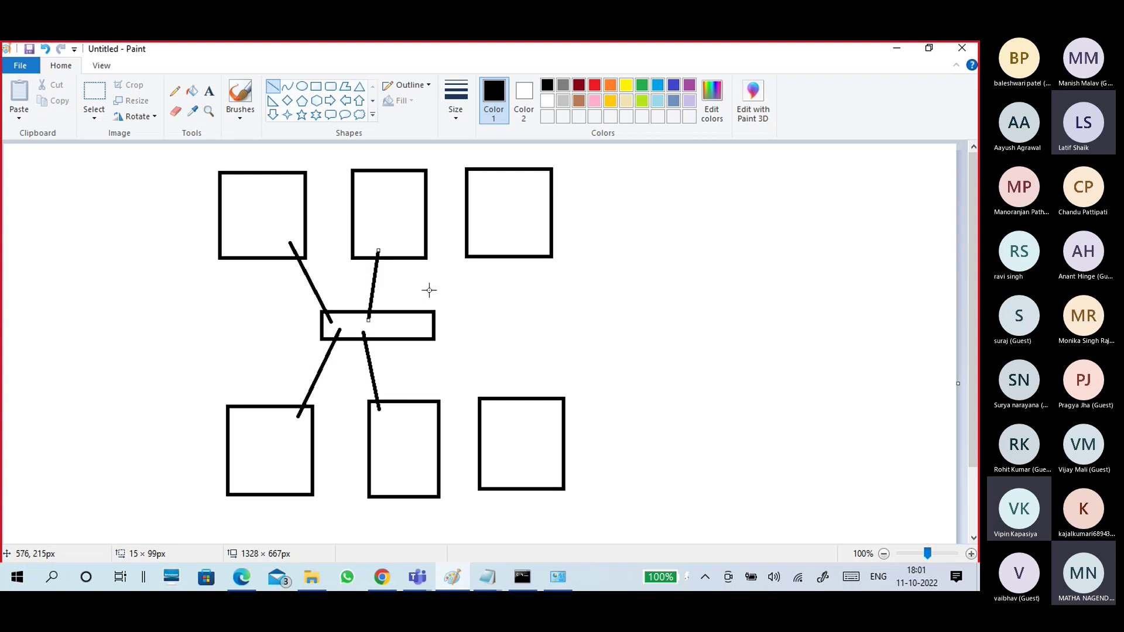
{"action": "left_click_drag", "start_coordinate": [476, 242], "coordinate": [413, 317]}
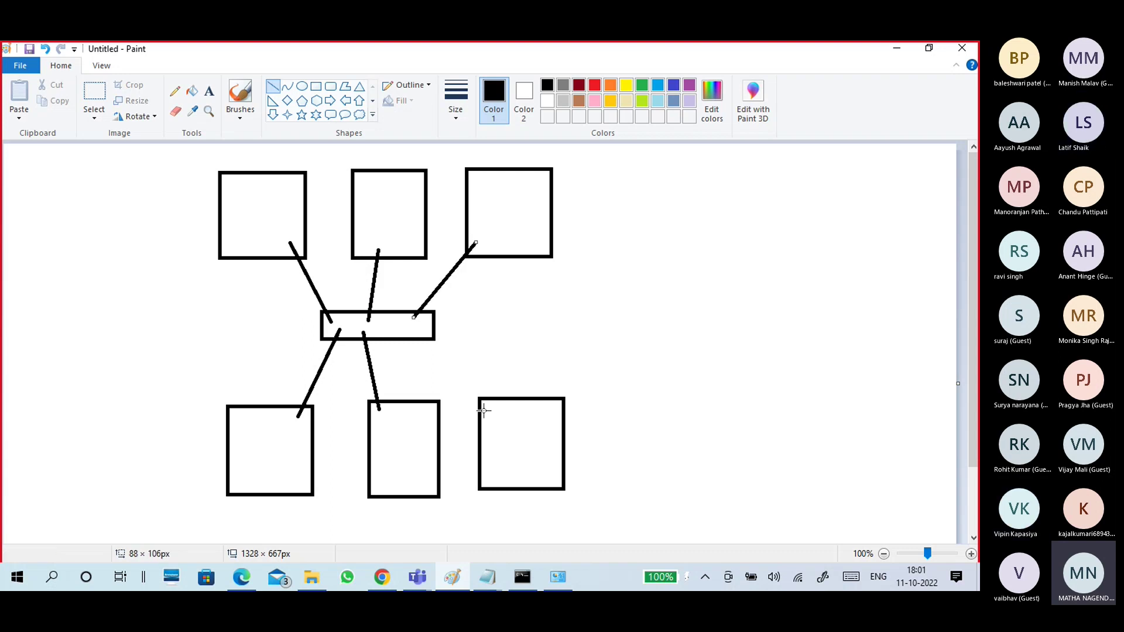
{"action": "left_click_drag", "start_coordinate": [489, 404], "coordinate": [415, 335]}
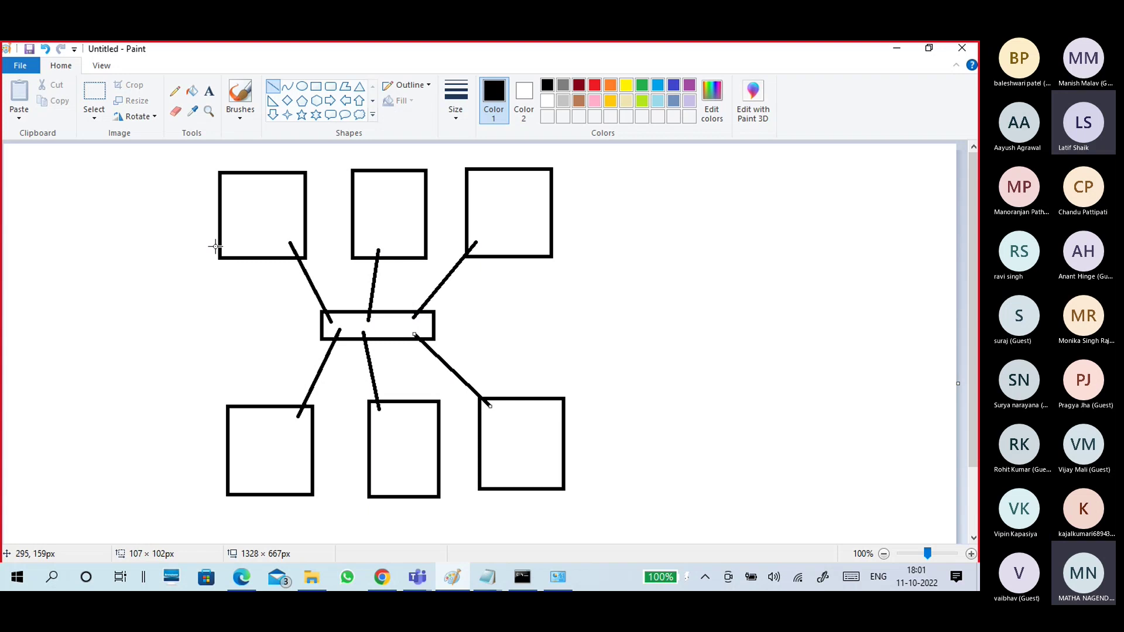
Step: Handwrite IPv4 in the top-left box, IPv6 in the top-middle, and IPv4/IPv6 bottom-left
{"action": "left_click", "coordinate": [236, 114]}
{"action": "left_click", "coordinate": [157, 139]}
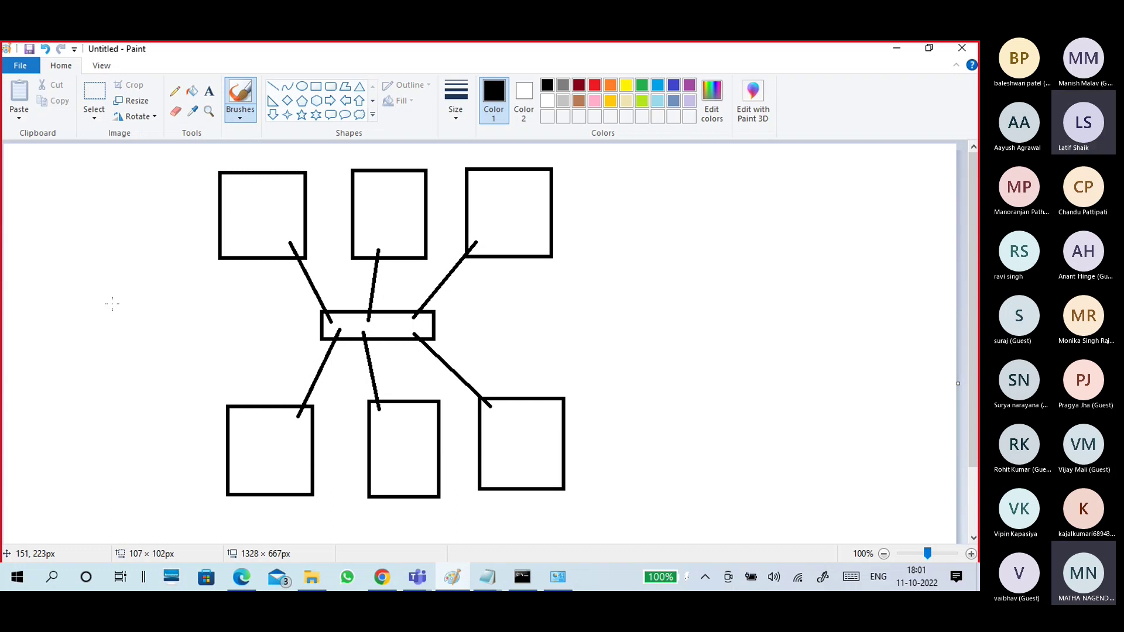
{"action": "mouse_move", "coordinate": [249, 233]}
{"action": "left_mouse_down"}
{"action": "mouse_move", "coordinate": [252, 247]}
{"action": "mouse_move", "coordinate": [283, 242]}
{"action": "left_mouse_up"}
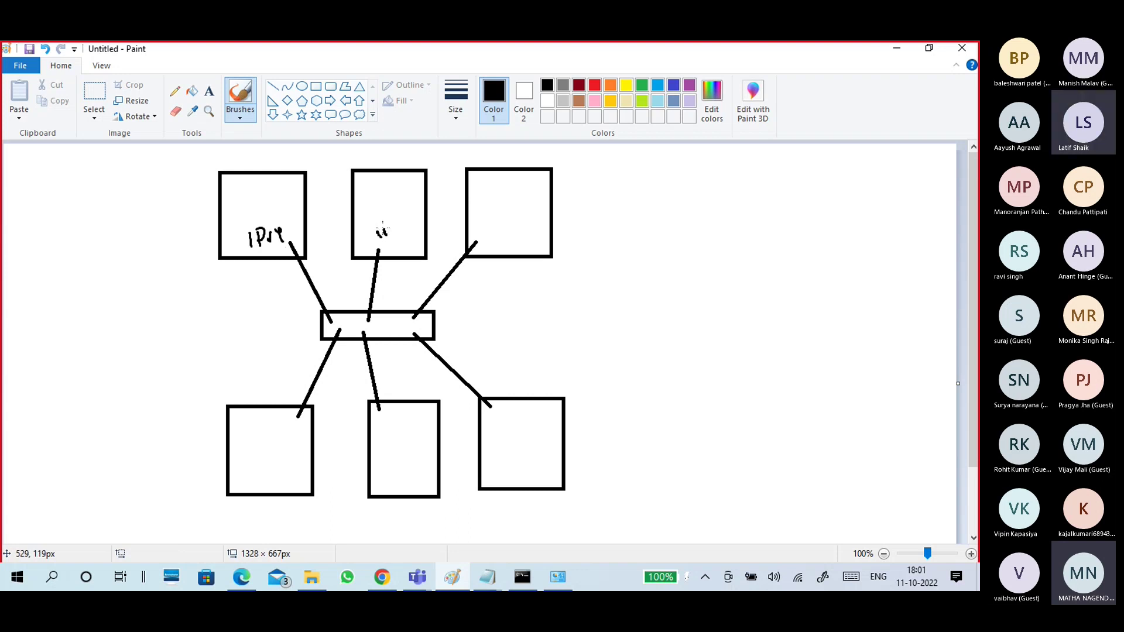
{"action": "left_click_drag", "start_coordinate": [383, 222], "coordinate": [390, 228]}
{"action": "mouse_move", "coordinate": [238, 429]}
{"action": "left_mouse_down"}
{"action": "mouse_move", "coordinate": [239, 439]}
{"action": "mouse_move", "coordinate": [266, 419]}
{"action": "left_mouse_up"}
{"action": "mouse_move", "coordinate": [250, 462]}
{"action": "left_mouse_down"}
{"action": "mouse_move", "coordinate": [248, 452]}
{"action": "mouse_move", "coordinate": [275, 449]}
{"action": "left_mouse_up"}
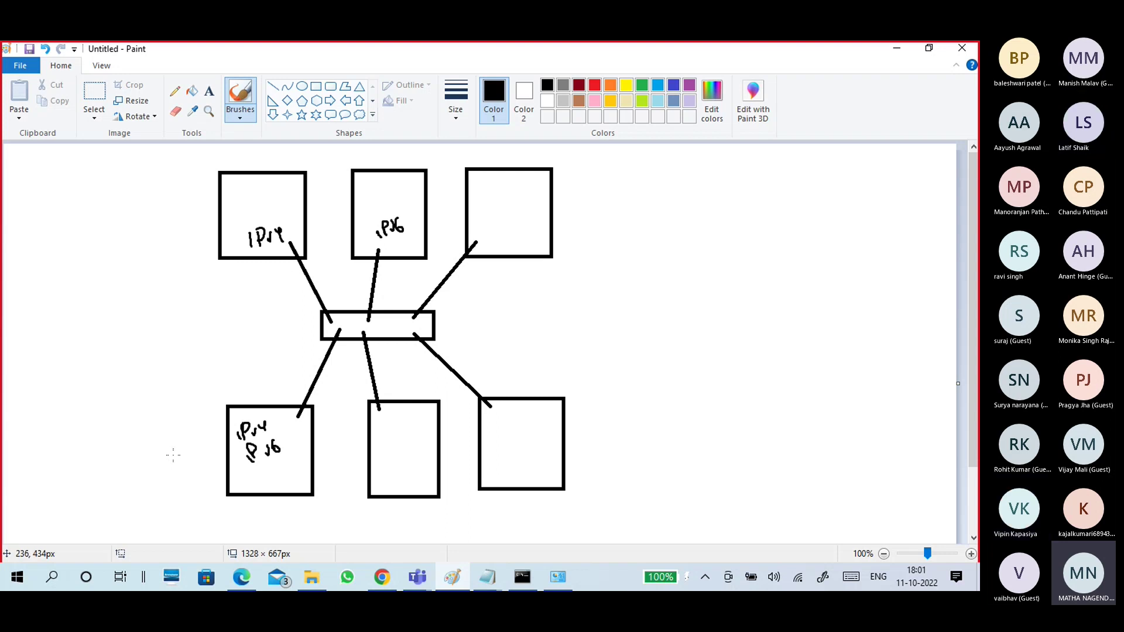
{"action": "left_click", "coordinate": [242, 114]}
{"action": "left_click", "coordinate": [154, 141]}
Step: Draw orange curved arrows linking the bottom-left box to the IPv4 and IPv6 boxes, undoing a stray top arrow
{"action": "left_click", "coordinate": [610, 86]}
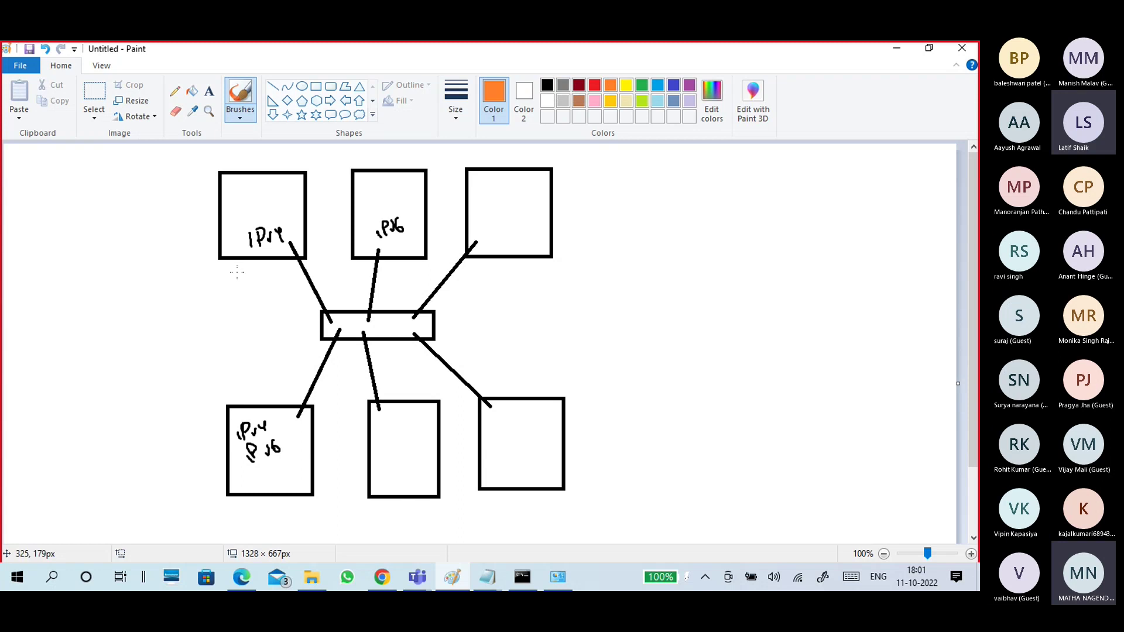
{"action": "mouse_move", "coordinate": [242, 242]}
{"action": "left_mouse_down"}
{"action": "mouse_move", "coordinate": [190, 367]}
{"action": "mouse_move", "coordinate": [232, 431]}
{"action": "mouse_move", "coordinate": [223, 450]}
{"action": "left_mouse_up"}
{"action": "left_click_drag", "start_coordinate": [232, 238], "coordinate": [243, 244]}
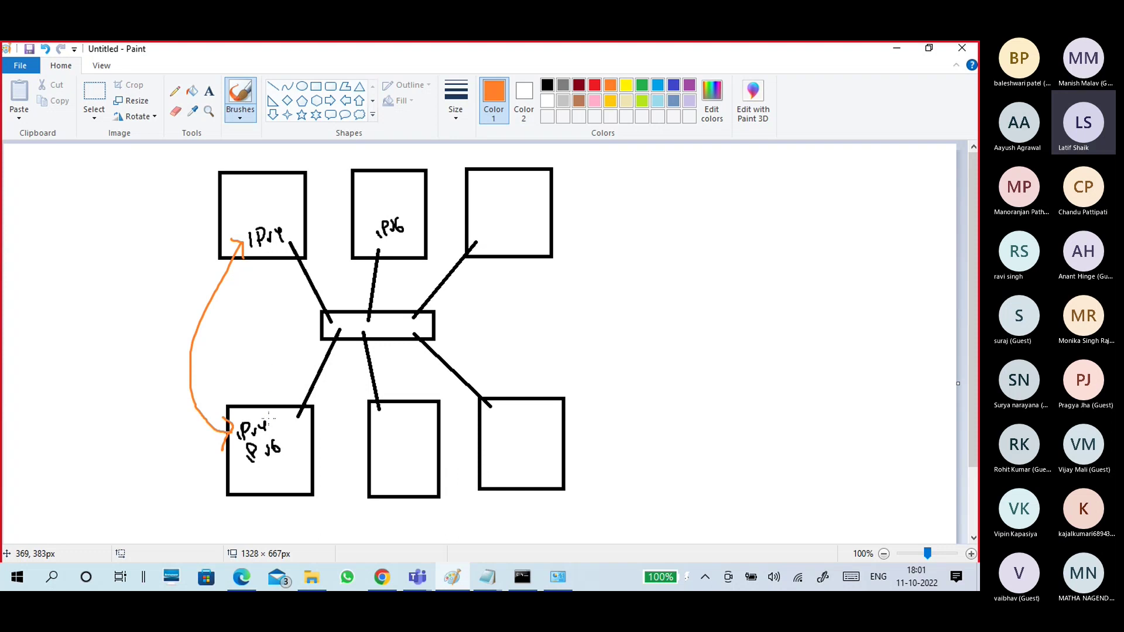
{"action": "left_click_drag", "start_coordinate": [296, 433], "coordinate": [372, 243]}
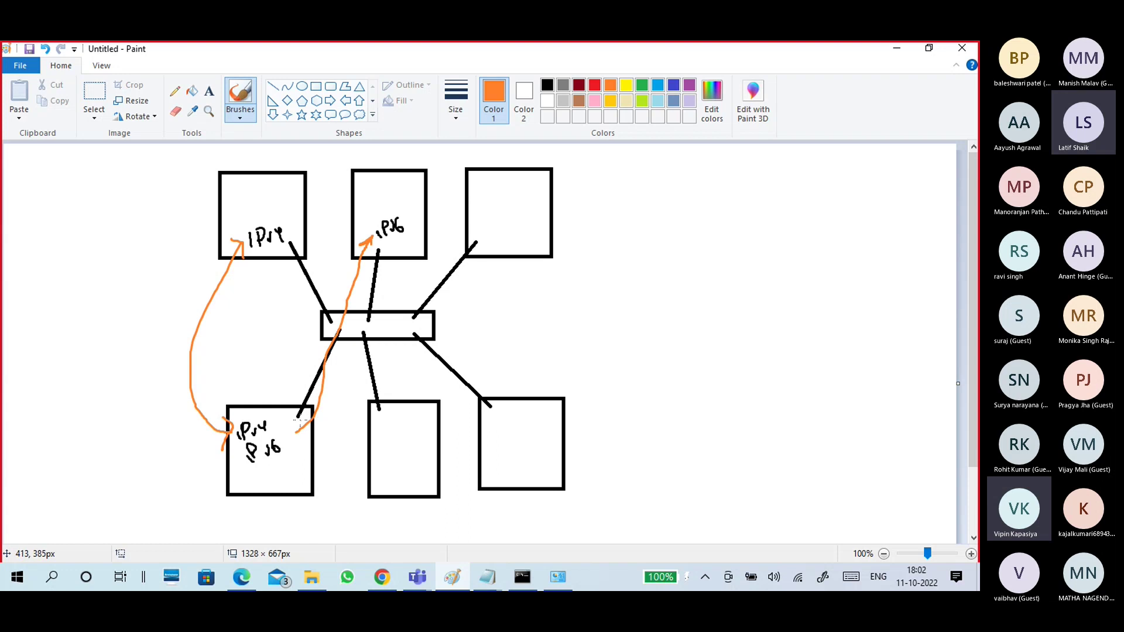
{"action": "left_click_drag", "start_coordinate": [300, 420], "coordinate": [295, 432]}
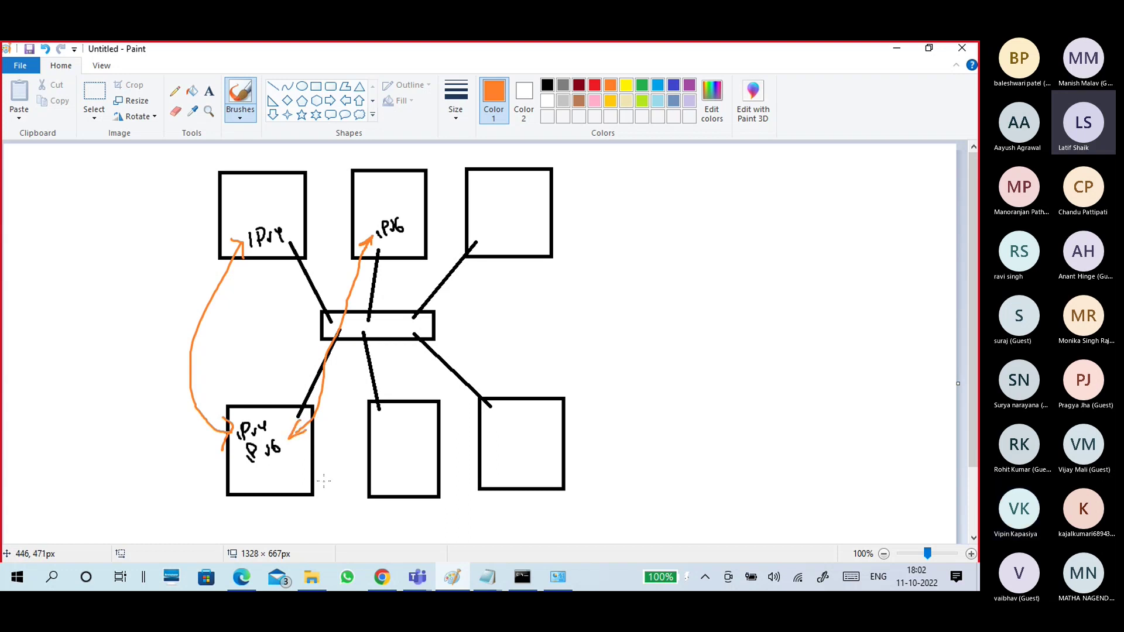
{"action": "mouse_move", "coordinate": [290, 197]}
{"action": "left_mouse_down"}
{"action": "mouse_move", "coordinate": [372, 188]}
{"action": "mouse_move", "coordinate": [283, 203]}
{"action": "mouse_move", "coordinate": [318, 208]}
{"action": "left_mouse_up"}
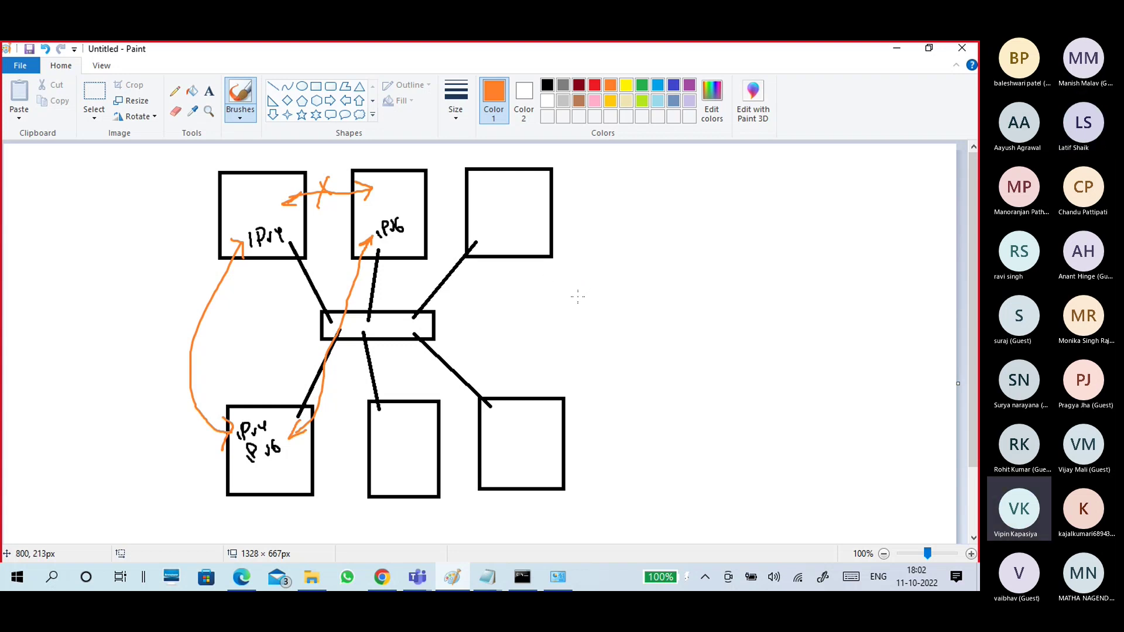
{"action": "key", "text": "ctrl+z"}
{"action": "key", "text": "ctrl+z"}
{"action": "key", "text": "ctrl+z"}
{"action": "key", "text": "ctrl+z"}
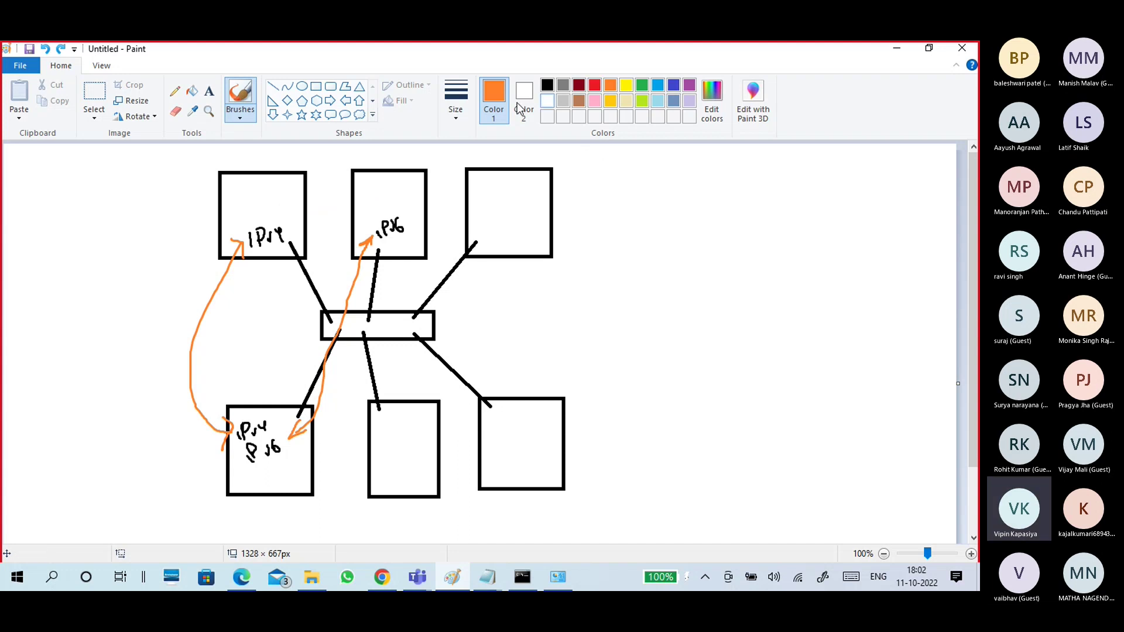
Step: In black, draw a wide switch bar on the right with three host boxes above and two below
{"action": "left_click", "coordinate": [547, 85]}
{"action": "left_click", "coordinate": [316, 87]}
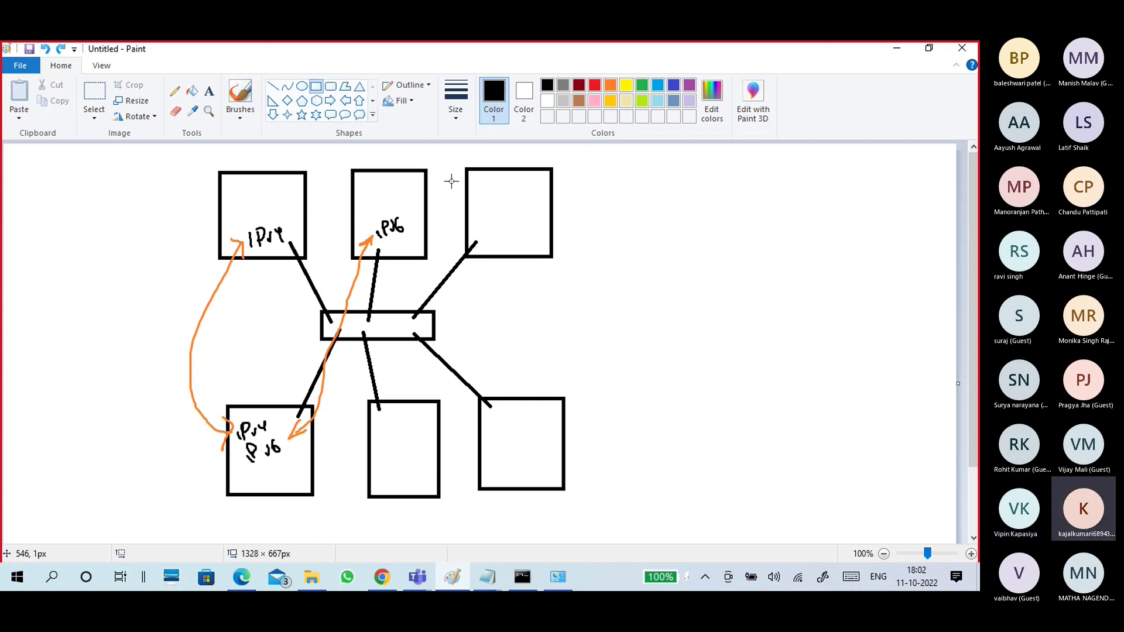
{"action": "left_click_drag", "start_coordinate": [653, 310], "coordinate": [772, 328]}
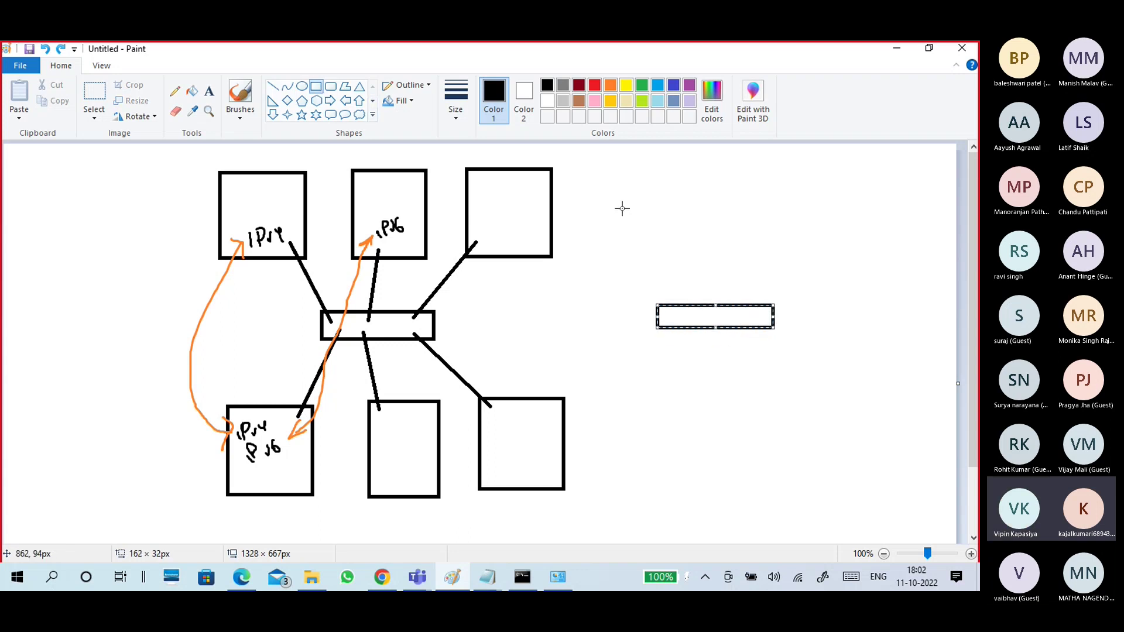
{"action": "left_click_drag", "start_coordinate": [615, 183], "coordinate": [673, 256]}
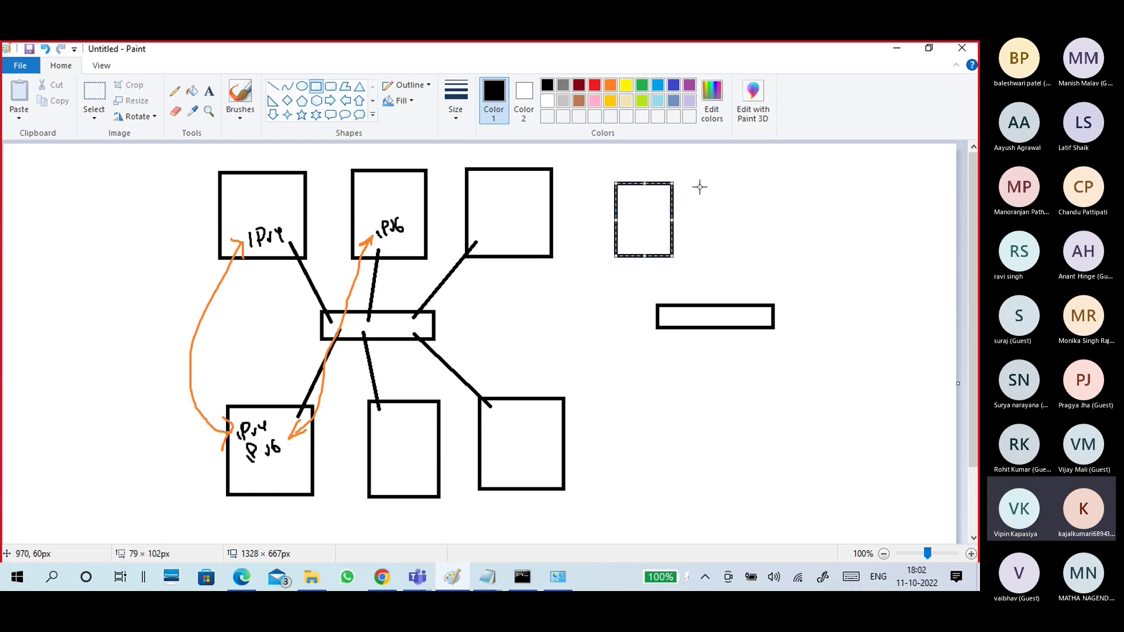
{"action": "left_click_drag", "start_coordinate": [699, 184], "coordinate": [754, 256]}
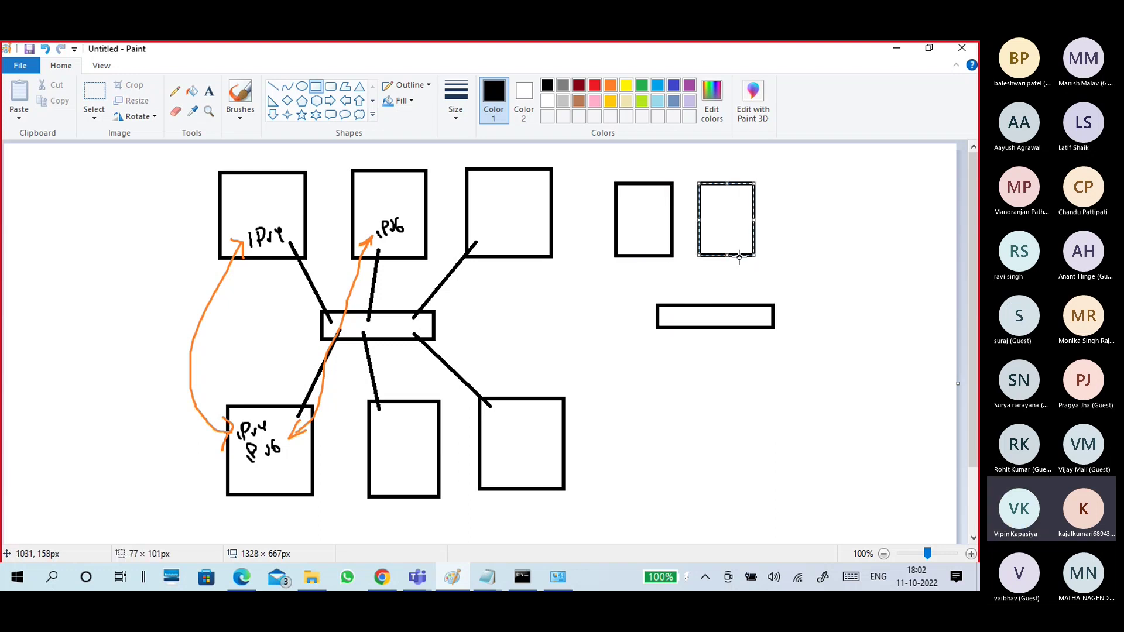
{"action": "left_click", "coordinate": [320, 86]}
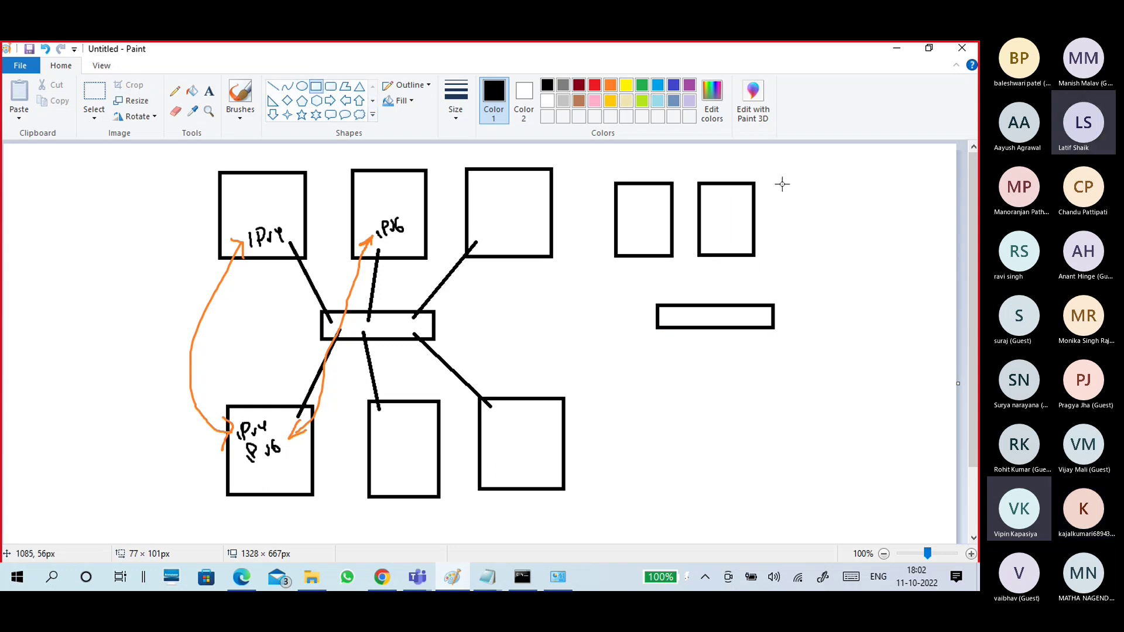
{"action": "left_click_drag", "start_coordinate": [784, 187], "coordinate": [841, 254]}
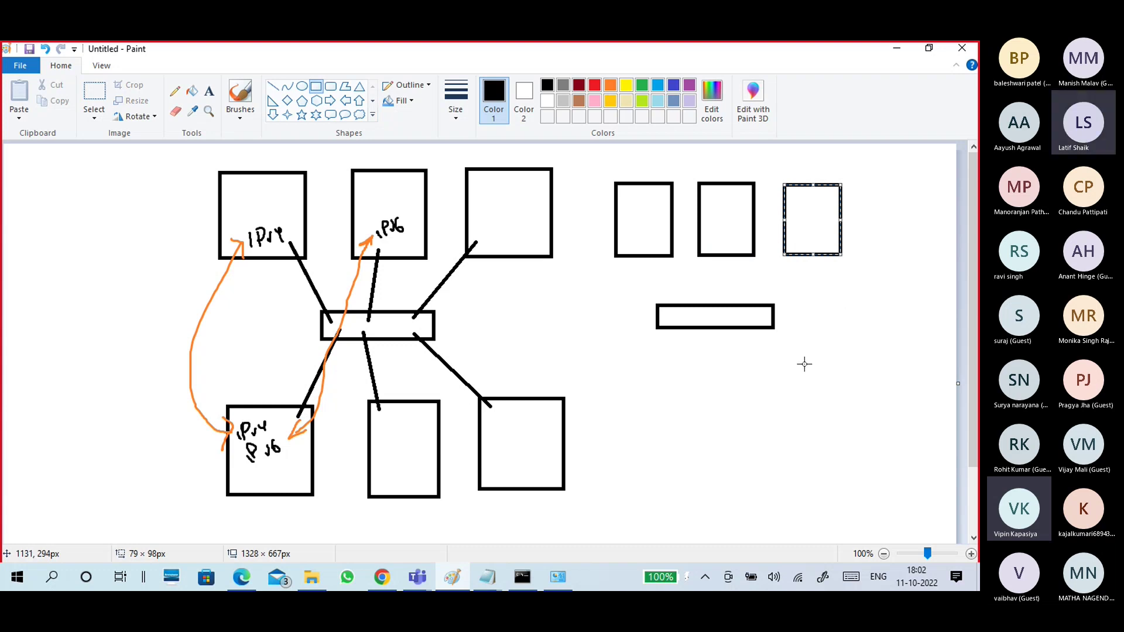
{"action": "left_click_drag", "start_coordinate": [619, 395], "coordinate": [684, 468]}
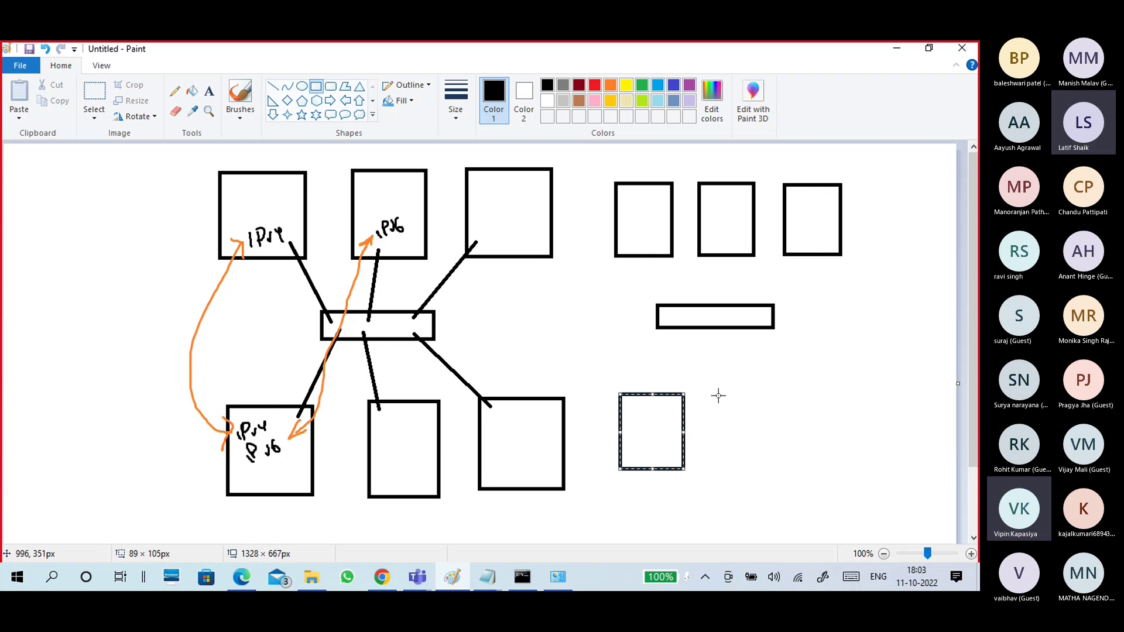
{"action": "left_click_drag", "start_coordinate": [714, 391], "coordinate": [778, 473]}
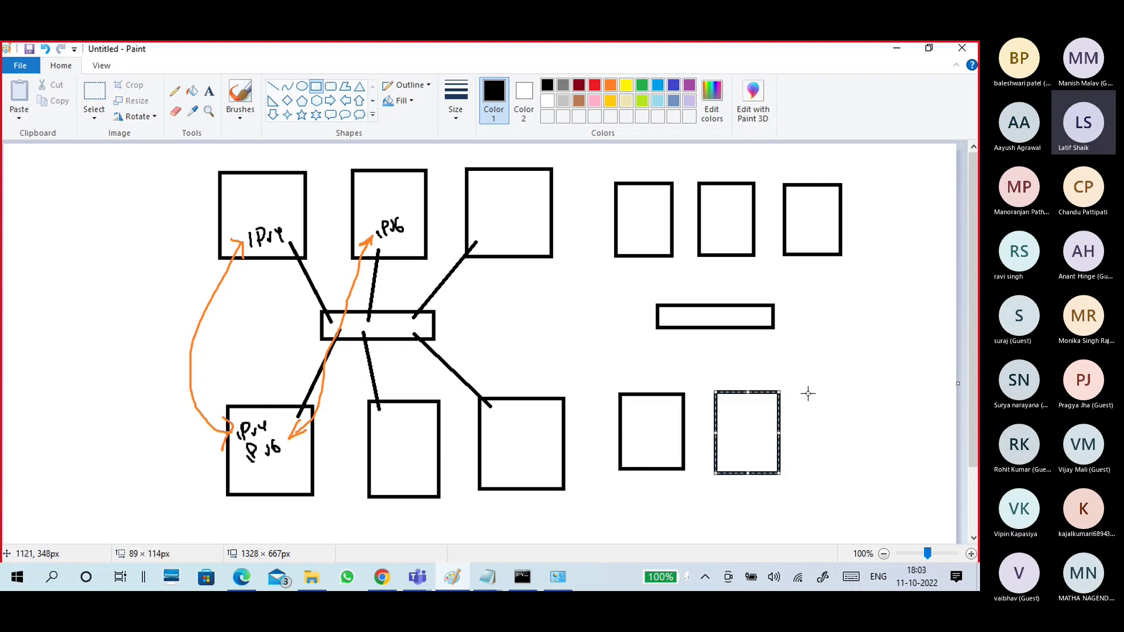
Step: Connect each of the five host boxes to the switch bar with straight lines
{"action": "left_click", "coordinate": [272, 87]}
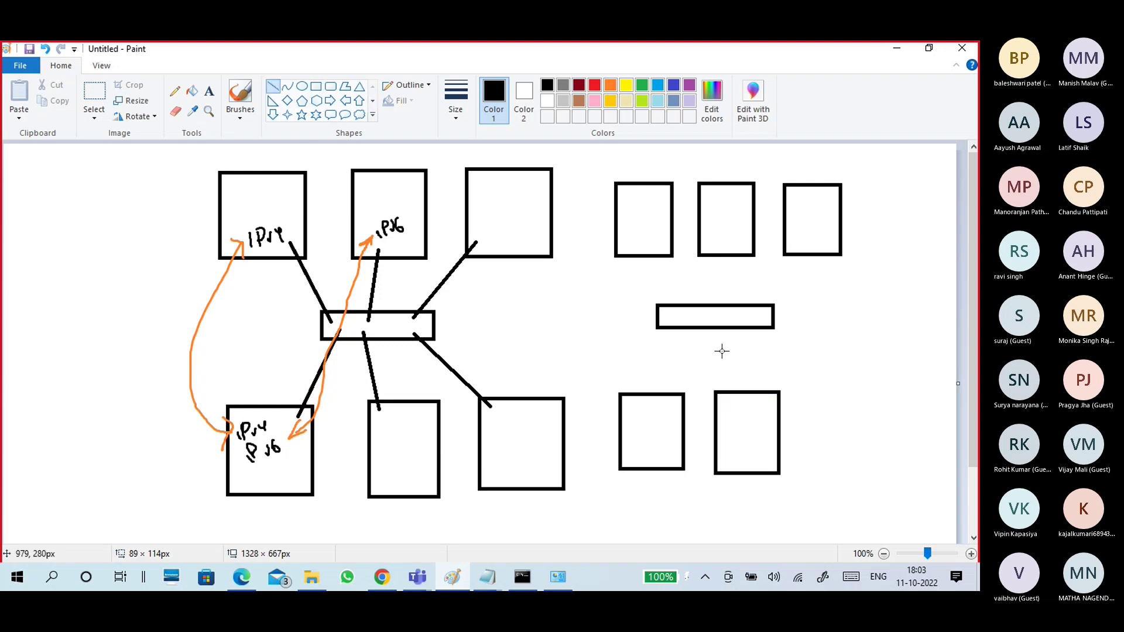
{"action": "left_click_drag", "start_coordinate": [661, 250], "coordinate": [672, 320]}
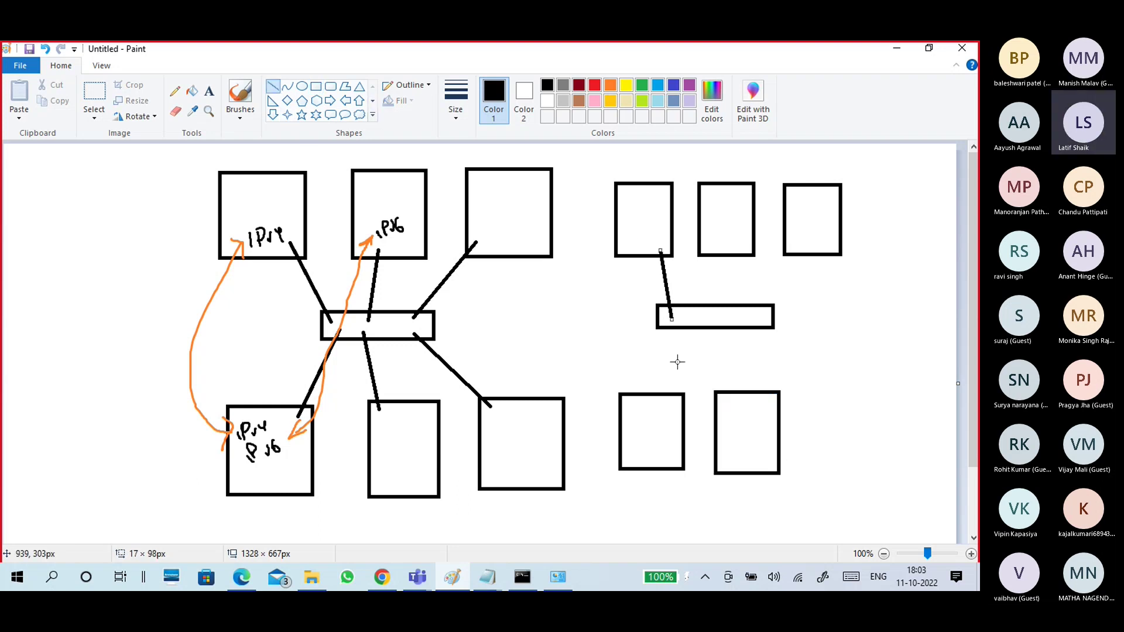
{"action": "left_click_drag", "start_coordinate": [668, 404], "coordinate": [682, 319]}
{"action": "left_click_drag", "start_coordinate": [728, 402], "coordinate": [707, 325]}
{"action": "left_click_drag", "start_coordinate": [730, 249], "coordinate": [719, 317]}
{"action": "left_click_drag", "start_coordinate": [794, 246], "coordinate": [747, 310]}
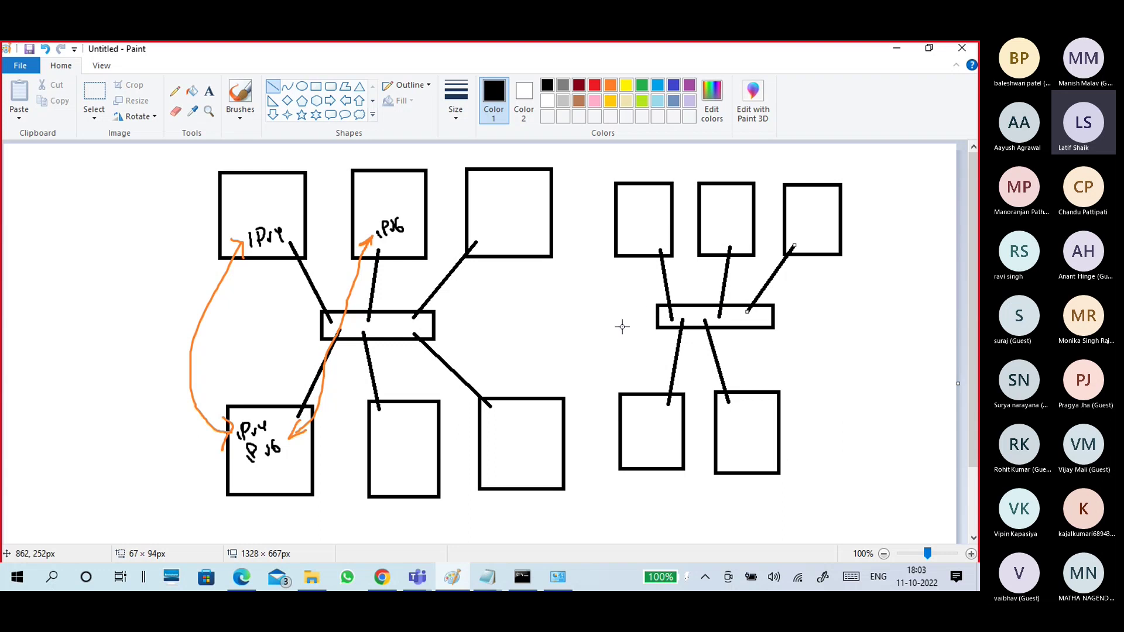
Step: Switch to the freehand brush and handwrite IPv4 in the left network's remaining host boxes
{"action": "left_click", "coordinate": [302, 86]}
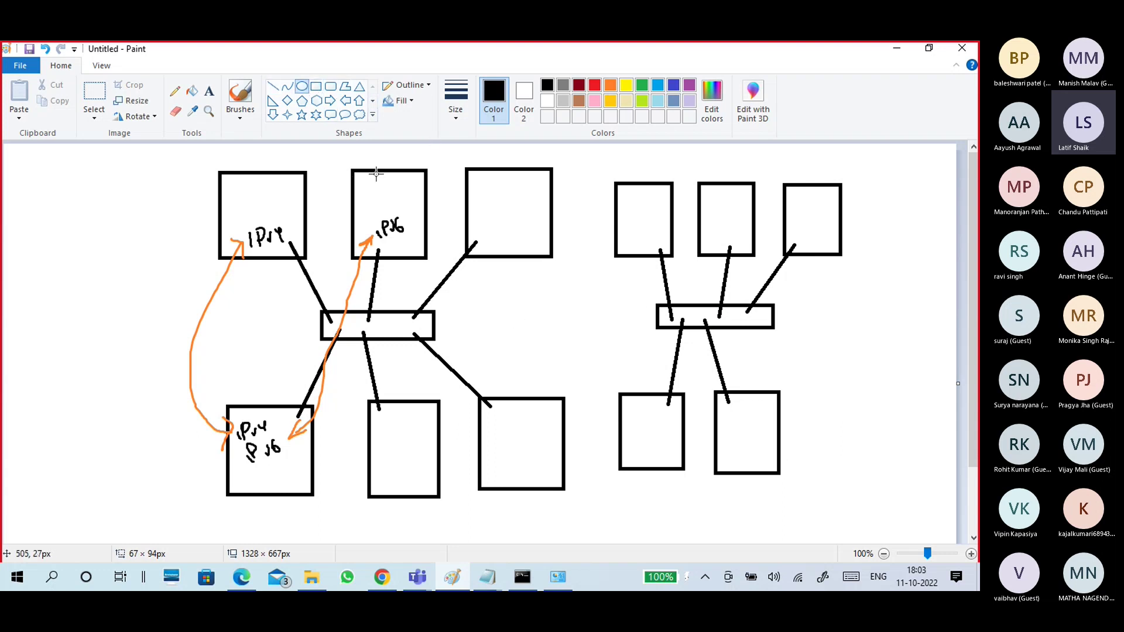
{"action": "left_click", "coordinate": [232, 120]}
{"action": "left_click", "coordinate": [184, 168]}
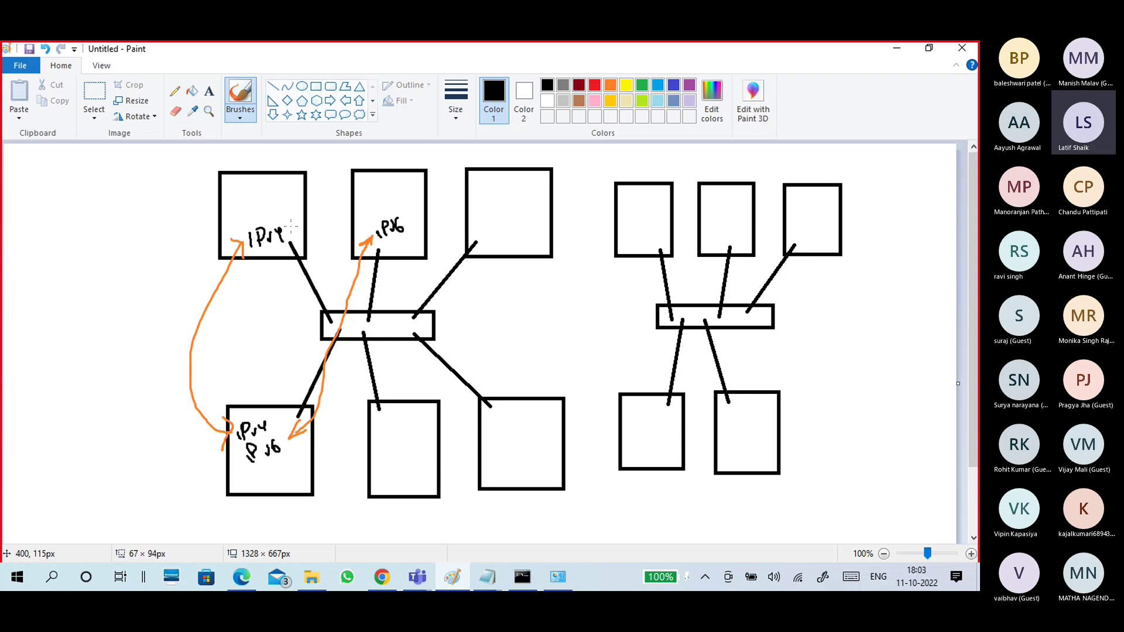
{"action": "left_click", "coordinate": [175, 111]}
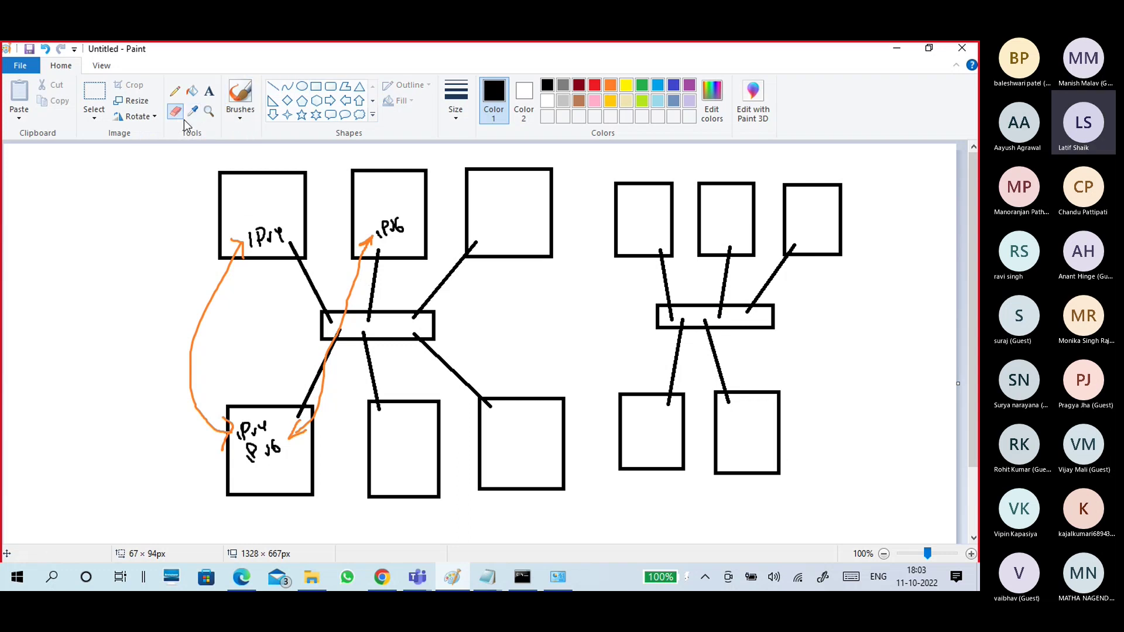
{"action": "left_click", "coordinate": [249, 120]}
{"action": "left_click", "coordinate": [154, 139]}
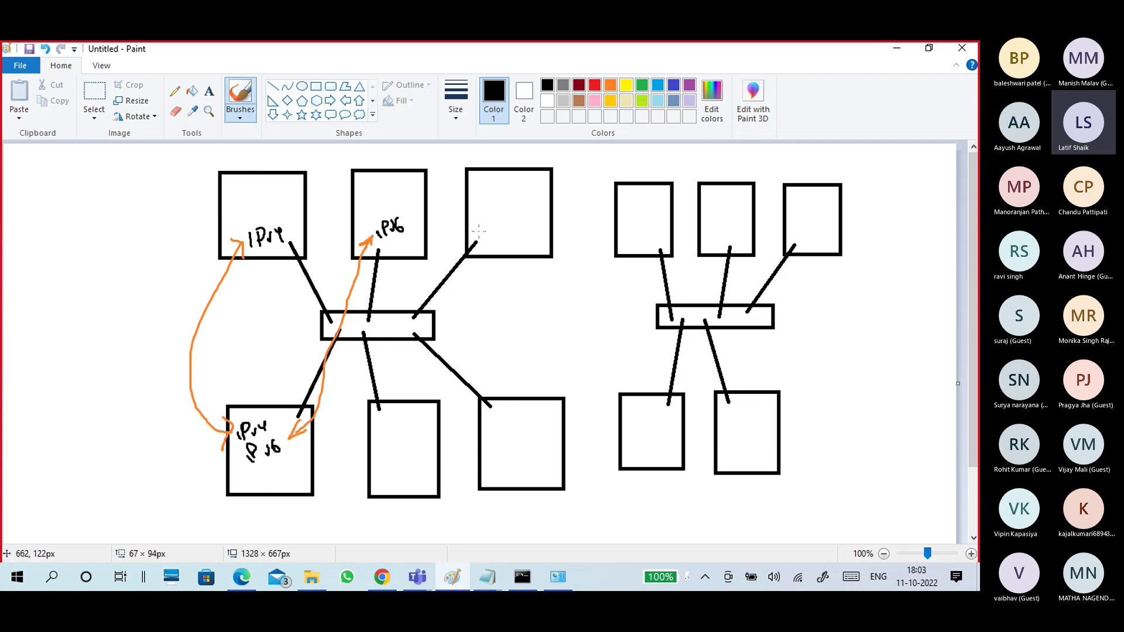
{"action": "mouse_move", "coordinate": [479, 229]}
{"action": "left_mouse_down"}
{"action": "mouse_move", "coordinate": [500, 224]}
{"action": "mouse_move", "coordinate": [509, 237]}
{"action": "left_mouse_up"}
{"action": "mouse_move", "coordinate": [380, 429]}
{"action": "left_mouse_down"}
{"action": "mouse_move", "coordinate": [381, 444]}
{"action": "mouse_move", "coordinate": [389, 429]}
{"action": "mouse_move", "coordinate": [417, 438]}
{"action": "left_mouse_up"}
{"action": "mouse_move", "coordinate": [497, 421]}
{"action": "left_mouse_down"}
{"action": "mouse_move", "coordinate": [503, 431]}
{"action": "mouse_move", "coordinate": [535, 421]}
{"action": "left_mouse_up"}
{"action": "left_click_drag", "start_coordinate": [532, 413], "coordinate": [533, 429]}
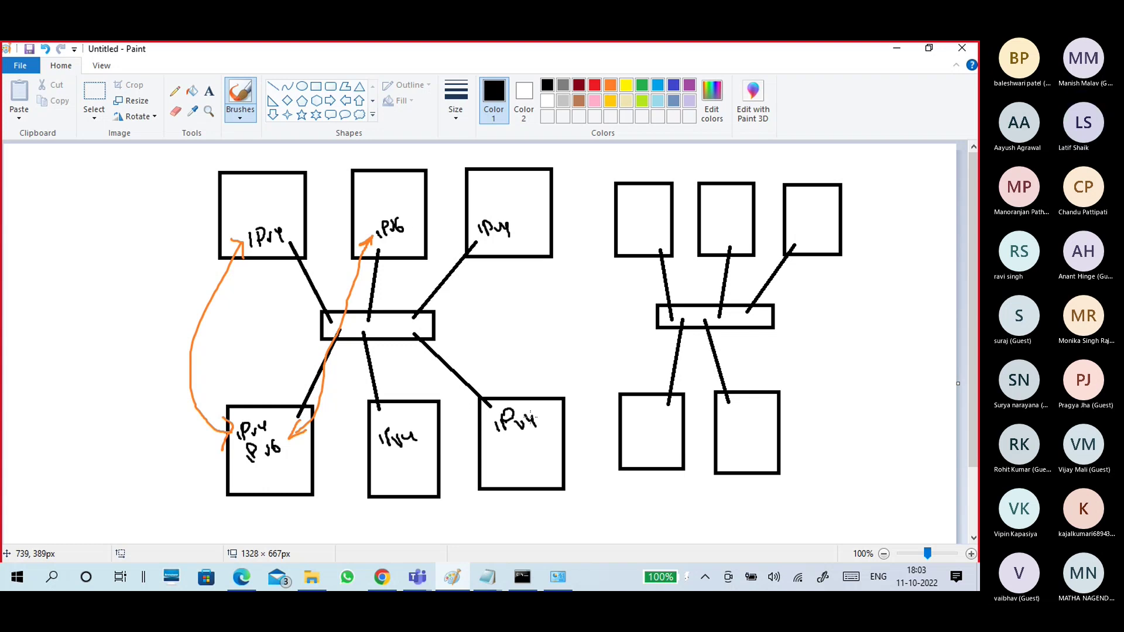
{"action": "left_click_drag", "start_coordinate": [367, 205], "coordinate": [369, 212]}
{"action": "mouse_move", "coordinate": [368, 189]}
{"action": "left_mouse_down"}
{"action": "mouse_move", "coordinate": [369, 202]}
{"action": "mouse_move", "coordinate": [390, 200]}
{"action": "left_mouse_up"}
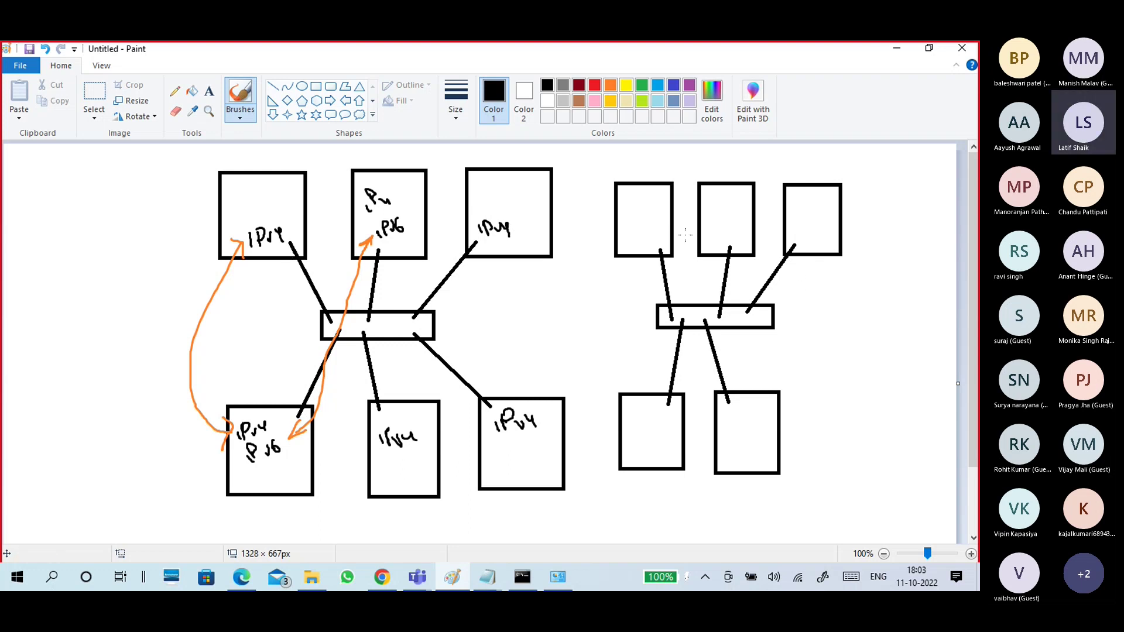
Step: Handwrite IPv6 labels in the right network's host boxes
{"action": "mouse_move", "coordinate": [630, 230]}
{"action": "left_mouse_down"}
{"action": "mouse_move", "coordinate": [634, 240]}
{"action": "mouse_move", "coordinate": [664, 223]}
{"action": "mouse_move", "coordinate": [711, 236]}
{"action": "left_mouse_up"}
{"action": "left_click_drag", "start_coordinate": [714, 221], "coordinate": [723, 229]}
{"action": "left_click_drag", "start_coordinate": [725, 220], "coordinate": [753, 228]}
{"action": "mouse_move", "coordinate": [737, 216]}
{"action": "left_mouse_down"}
{"action": "mouse_move", "coordinate": [749, 222]}
{"action": "mouse_move", "coordinate": [741, 226]}
{"action": "mouse_move", "coordinate": [796, 228]}
{"action": "mouse_move", "coordinate": [801, 217]}
{"action": "left_mouse_up"}
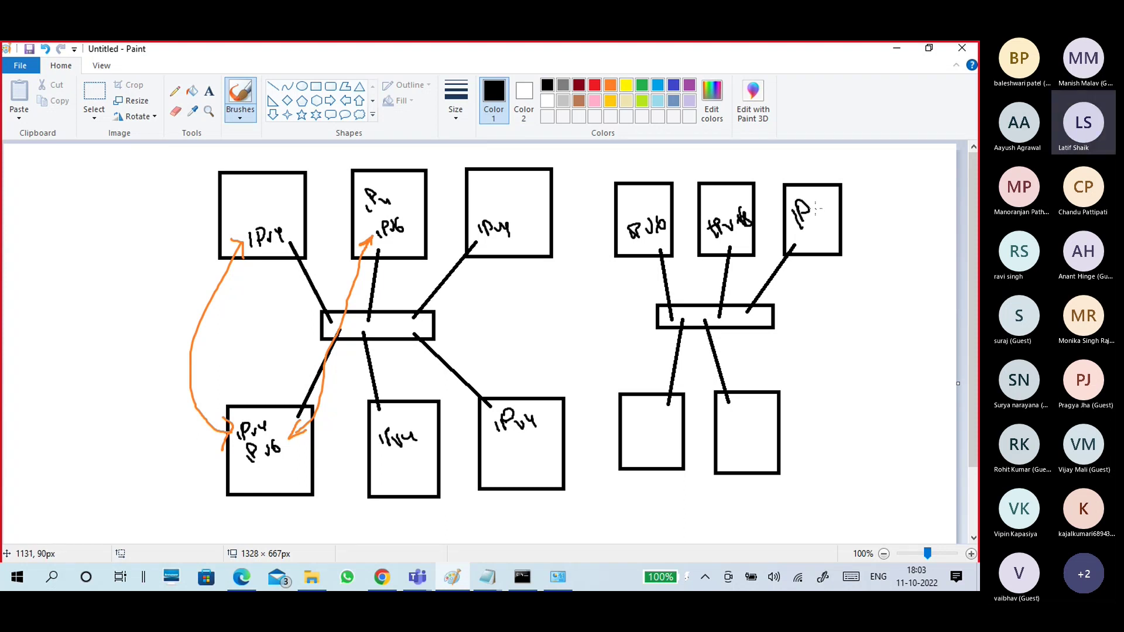
{"action": "left_click_drag", "start_coordinate": [828, 198], "coordinate": [824, 206]}
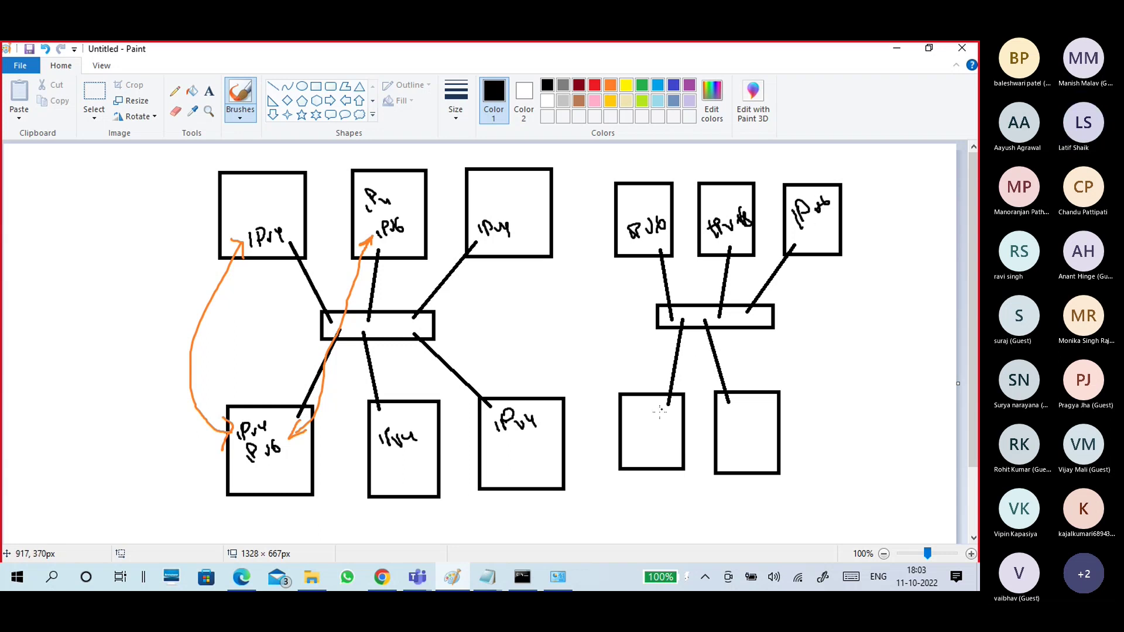
{"action": "mouse_move", "coordinate": [637, 432]}
{"action": "left_mouse_down"}
{"action": "mouse_move", "coordinate": [638, 443]}
{"action": "mouse_move", "coordinate": [659, 432]}
{"action": "left_mouse_up"}
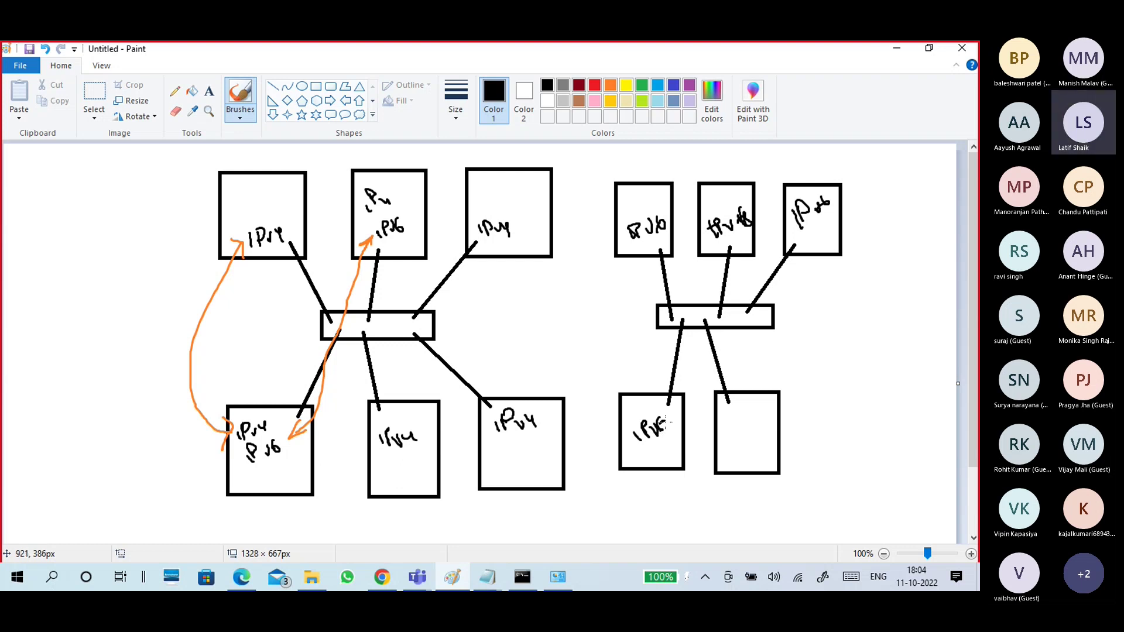
{"action": "mouse_move", "coordinate": [725, 419]}
{"action": "left_mouse_down"}
{"action": "mouse_move", "coordinate": [721, 432]}
{"action": "mouse_move", "coordinate": [732, 410]}
{"action": "mouse_move", "coordinate": [740, 421]}
{"action": "mouse_move", "coordinate": [755, 414]}
{"action": "left_mouse_up"}
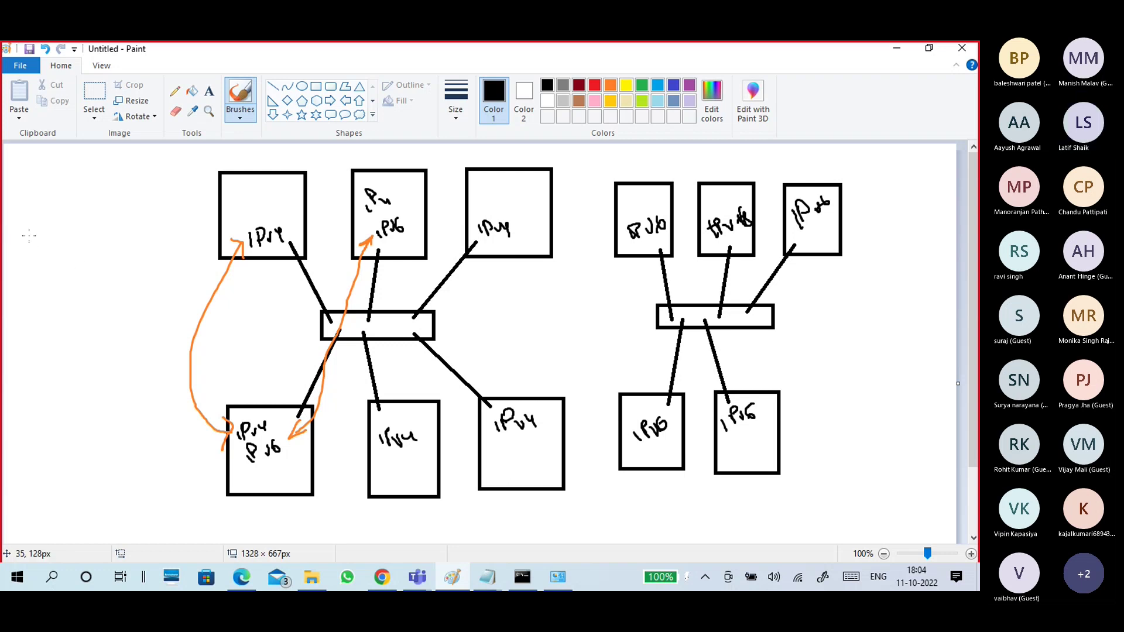
Step: Draw boxed IPv6 and IPv4 labels at the far left, joined by an arrow crossed out with an X, with IPv4 underlined
{"action": "left_click_drag", "start_coordinate": [27, 223], "coordinate": [28, 246]}
{"action": "mouse_move", "coordinate": [37, 223]}
{"action": "left_mouse_down"}
{"action": "mouse_move", "coordinate": [39, 240]}
{"action": "mouse_move", "coordinate": [61, 231]}
{"action": "mouse_move", "coordinate": [24, 245]}
{"action": "mouse_move", "coordinate": [52, 194]}
{"action": "mouse_move", "coordinate": [10, 206]}
{"action": "left_mouse_up"}
{"action": "mouse_move", "coordinate": [128, 176]}
{"action": "left_mouse_down"}
{"action": "mouse_move", "coordinate": [144, 245]}
{"action": "mouse_move", "coordinate": [140, 182]}
{"action": "mouse_move", "coordinate": [142, 214]}
{"action": "mouse_move", "coordinate": [153, 190]}
{"action": "left_mouse_up"}
{"action": "left_click_drag", "start_coordinate": [153, 190], "coordinate": [176, 200]}
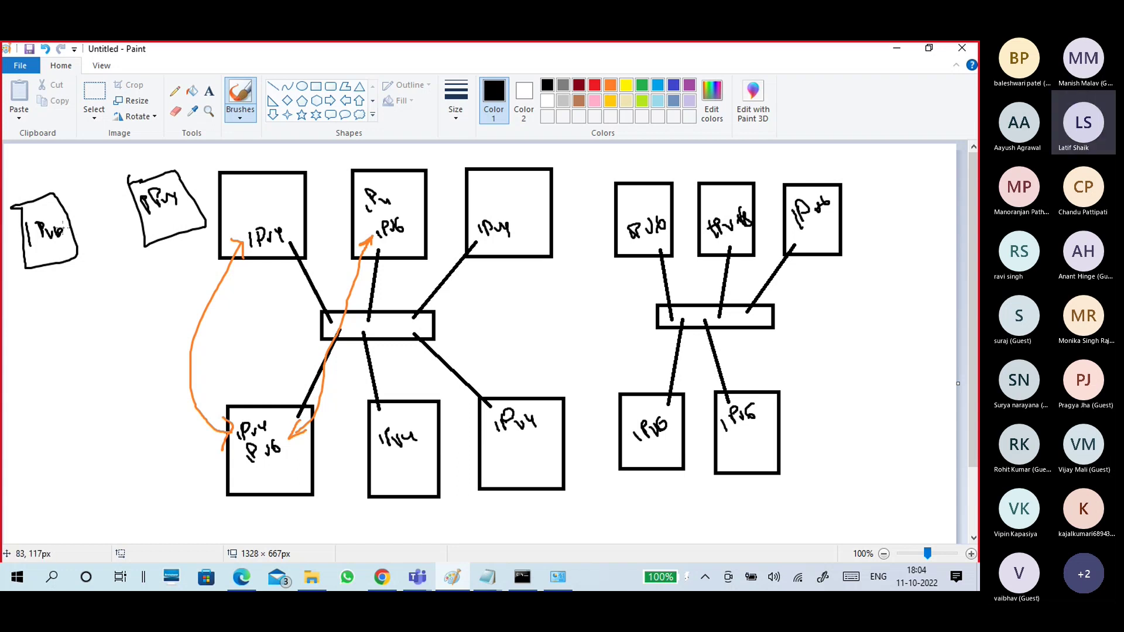
{"action": "mouse_move", "coordinate": [61, 230]}
{"action": "left_mouse_down"}
{"action": "mouse_move", "coordinate": [142, 205]}
{"action": "mouse_move", "coordinate": [65, 223]}
{"action": "mouse_move", "coordinate": [81, 229]}
{"action": "mouse_move", "coordinate": [54, 243]}
{"action": "left_mouse_up"}
{"action": "left_click_drag", "start_coordinate": [152, 217], "coordinate": [185, 199]}
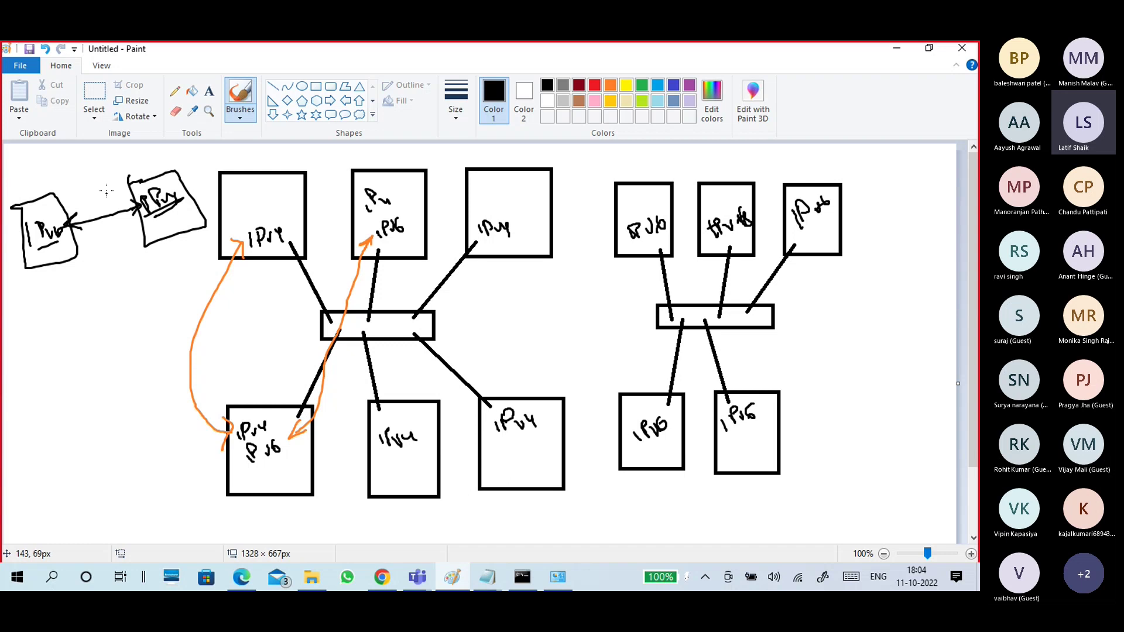
{"action": "left_click_drag", "start_coordinate": [92, 206], "coordinate": [117, 221]}
{"action": "left_click_drag", "start_coordinate": [114, 208], "coordinate": [102, 225]}
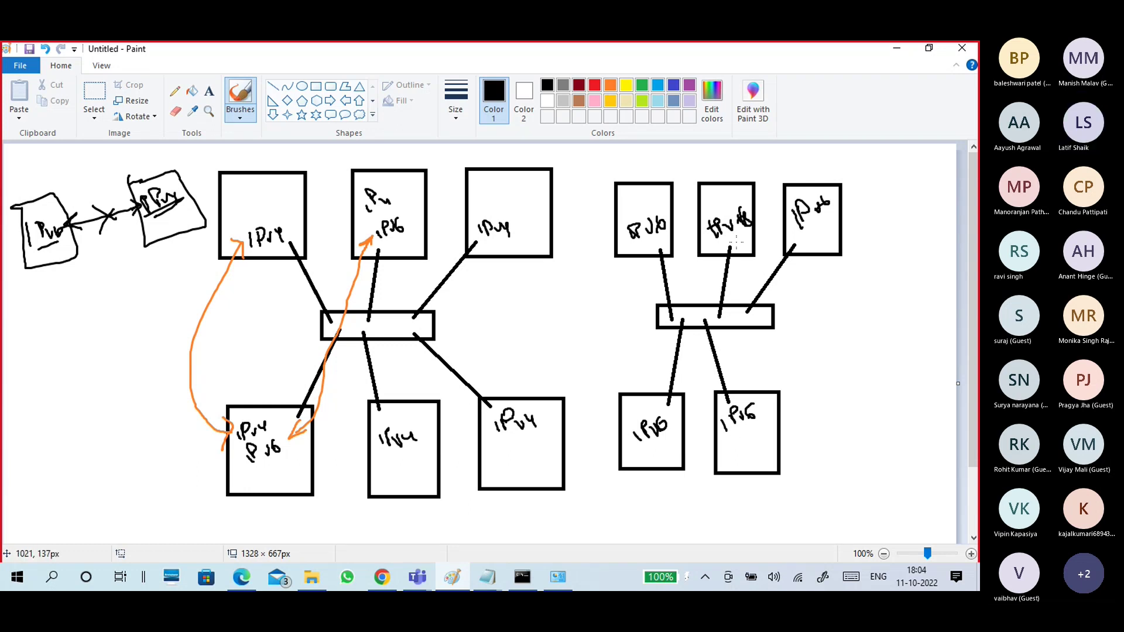
Step: Draw a router ellipse between the two networks and wire both switches to it with a line
{"action": "left_click", "coordinate": [303, 88]}
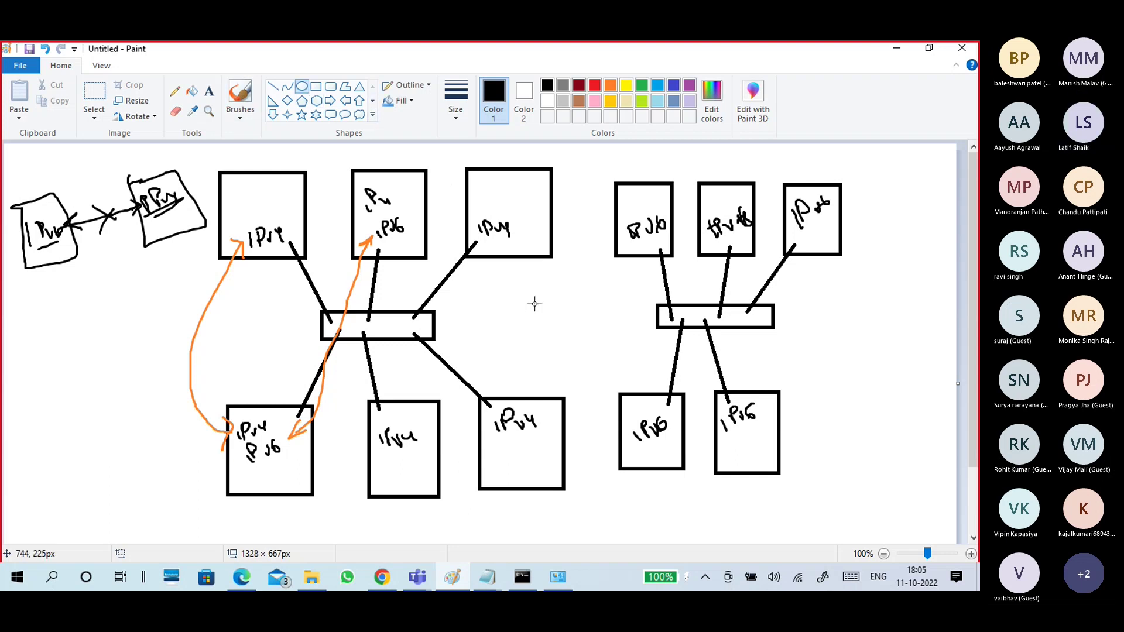
{"action": "left_click_drag", "start_coordinate": [527, 290], "coordinate": [622, 357]}
{"action": "left_click_drag", "start_coordinate": [576, 325], "coordinate": [562, 324]}
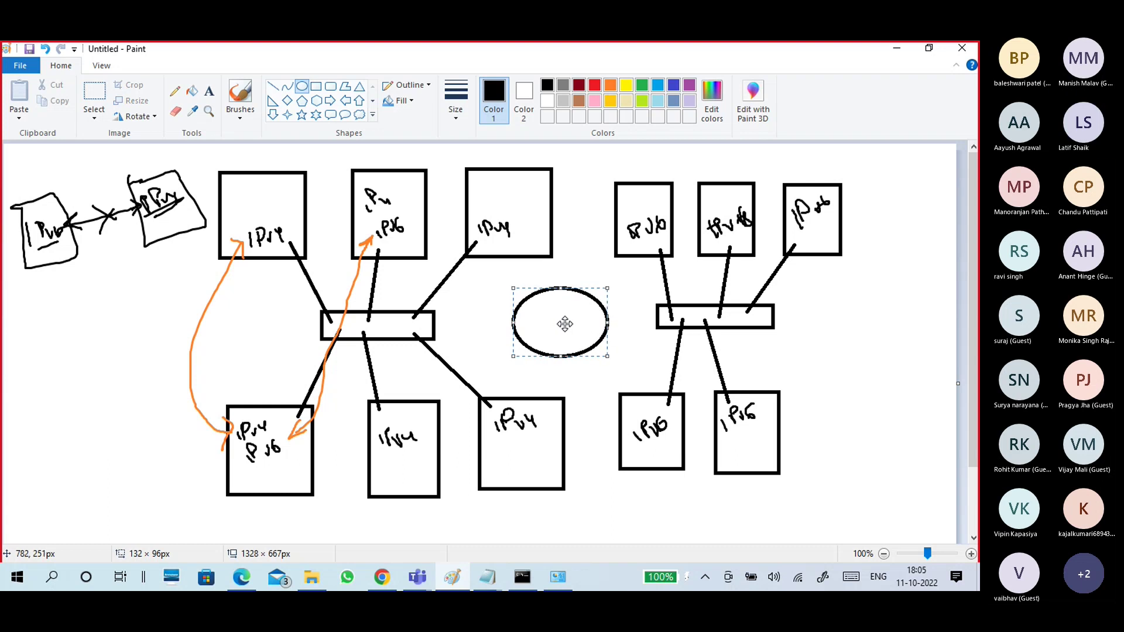
{"action": "left_click", "coordinate": [272, 87]}
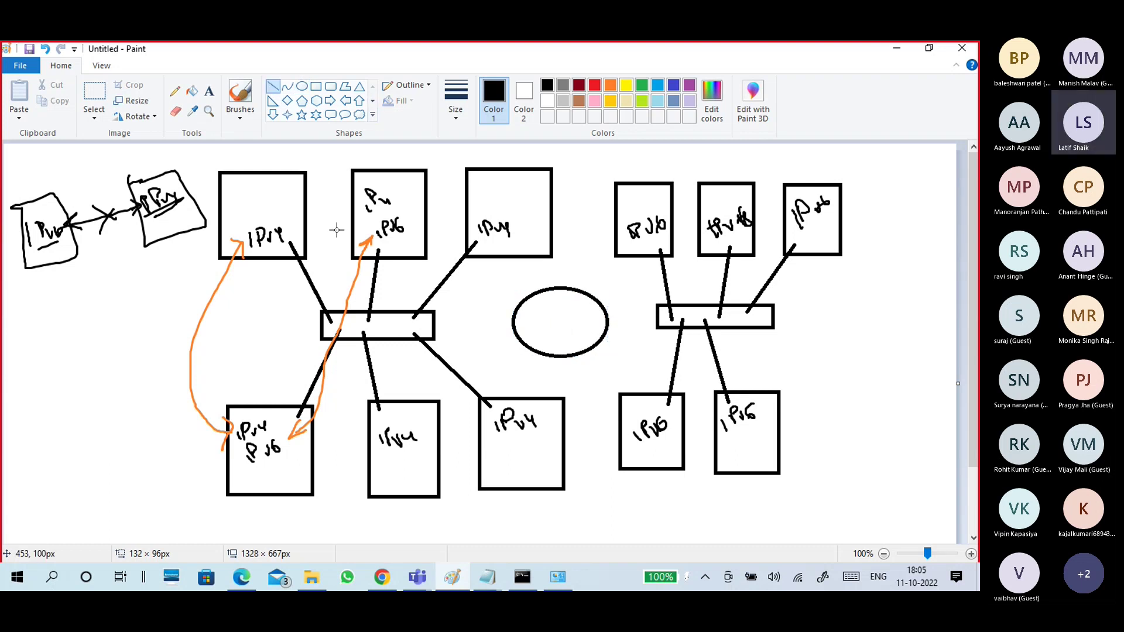
{"action": "left_click_drag", "start_coordinate": [437, 321], "coordinate": [672, 316]}
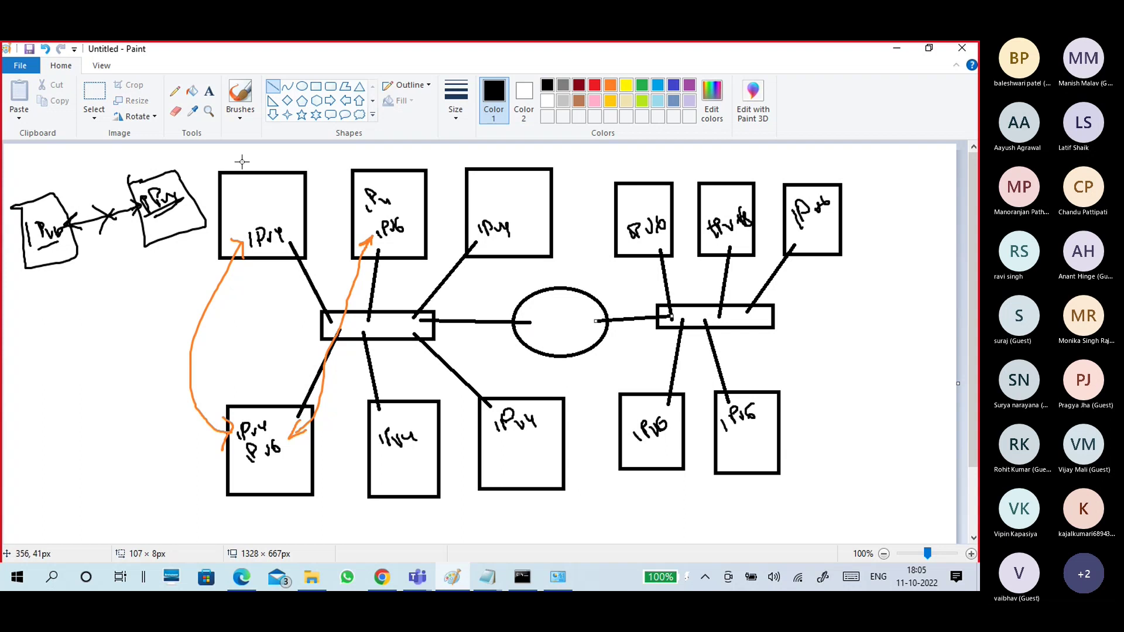
Step: Handwrite a label above the router and an R inside the 6to4 ellipse
{"action": "left_click", "coordinate": [241, 119]}
{"action": "left_click", "coordinate": [158, 143]}
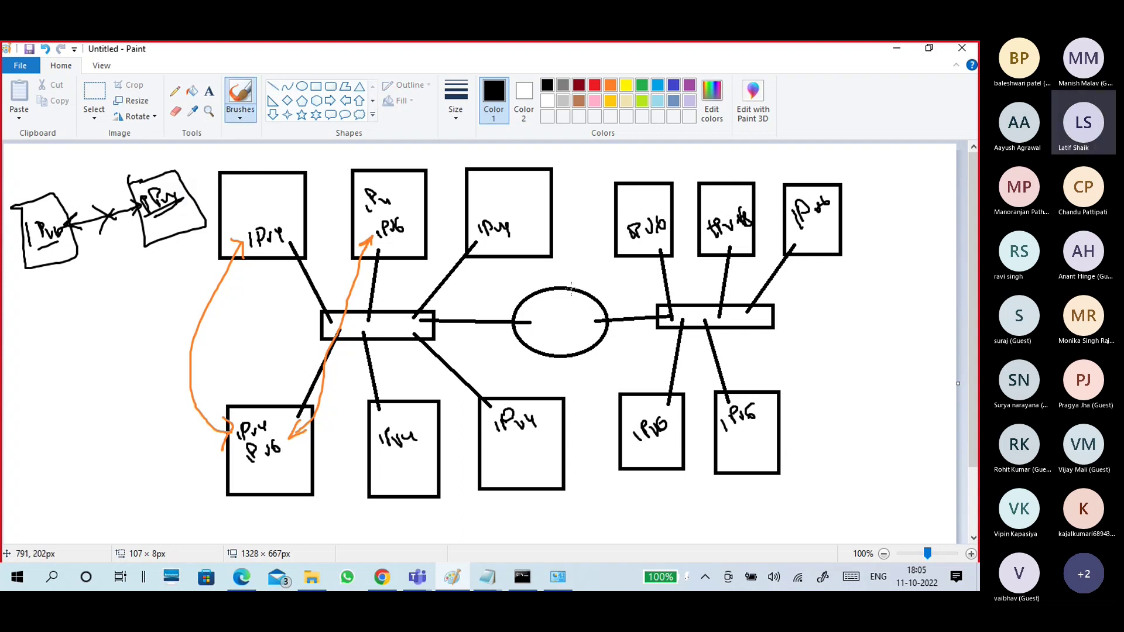
{"action": "mouse_move", "coordinate": [572, 260]}
{"action": "left_mouse_down"}
{"action": "mouse_move", "coordinate": [581, 279]}
{"action": "mouse_move", "coordinate": [588, 263]}
{"action": "mouse_move", "coordinate": [604, 276]}
{"action": "mouse_move", "coordinate": [590, 283]}
{"action": "left_mouse_up"}
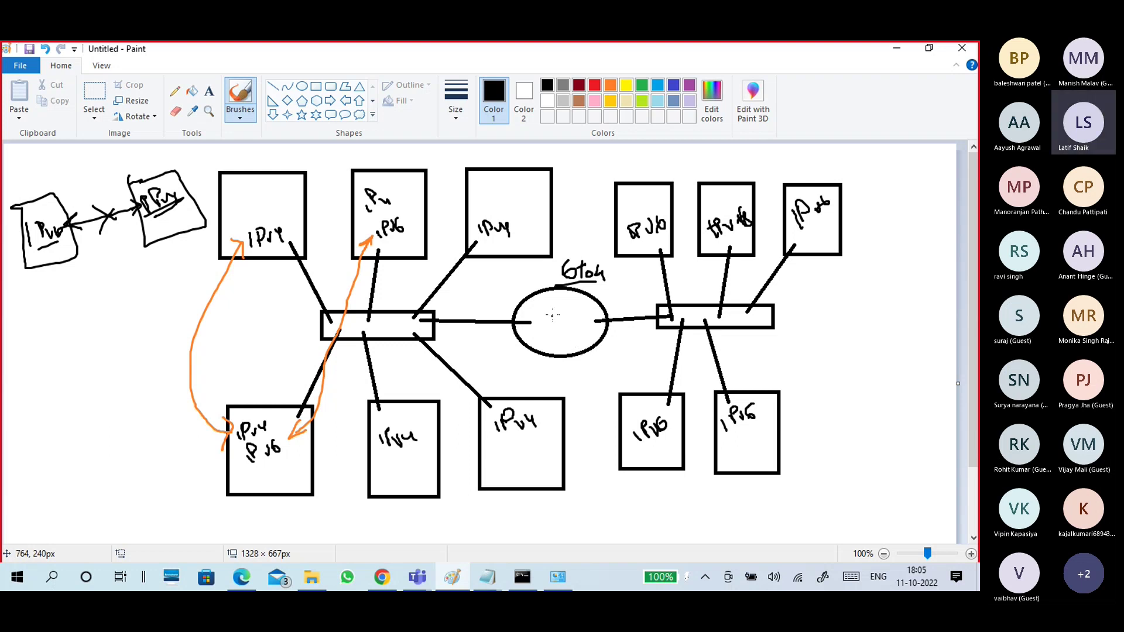
{"action": "left_click_drag", "start_coordinate": [554, 309], "coordinate": [573, 332]}
Step: Search Google for '6to4 adapter' in a new Chrome tab and scroll through the web results
{"action": "left_click", "coordinate": [384, 580]}
{"action": "left_click", "coordinate": [307, 48]}
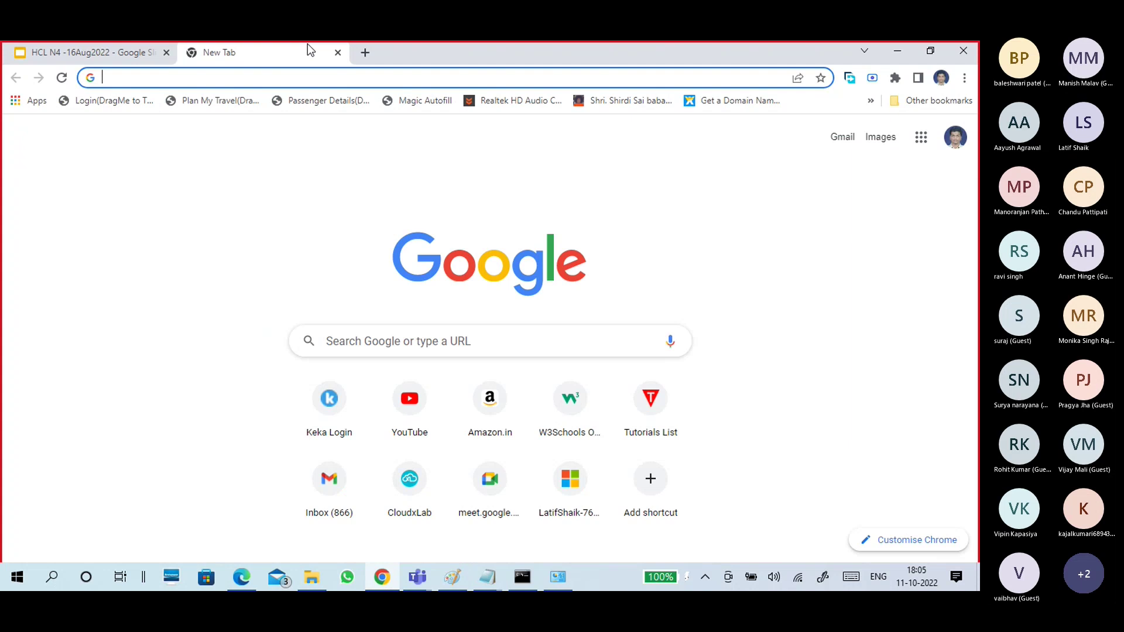
{"action": "left_click", "coordinate": [326, 75]}
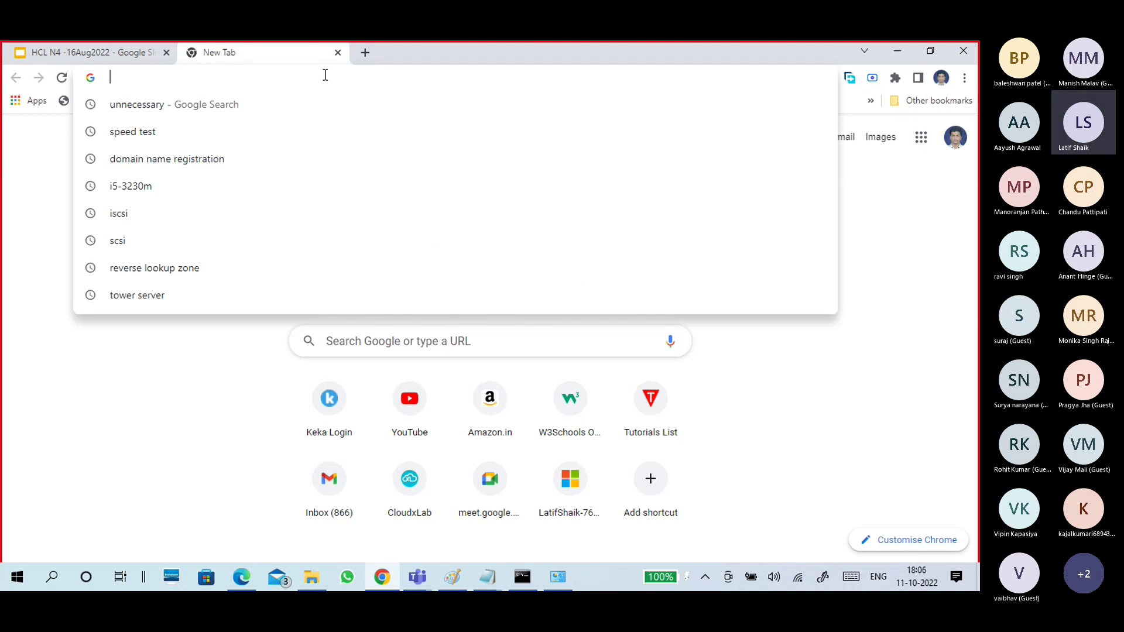
{"action": "type", "text": "6"}
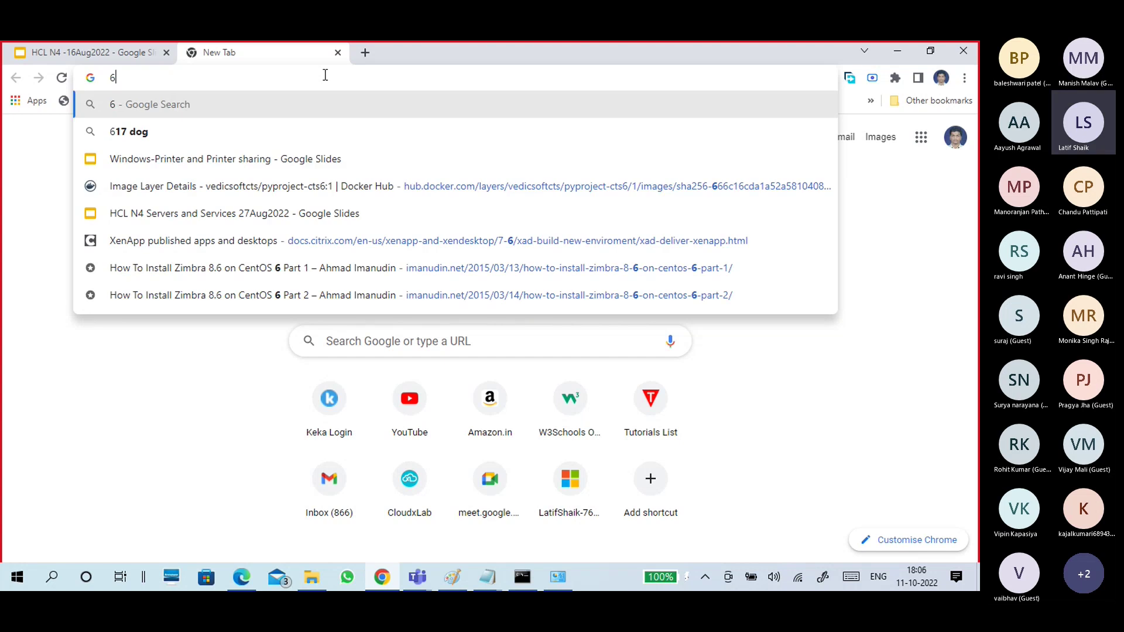
{"action": "type", "text": "to4"}
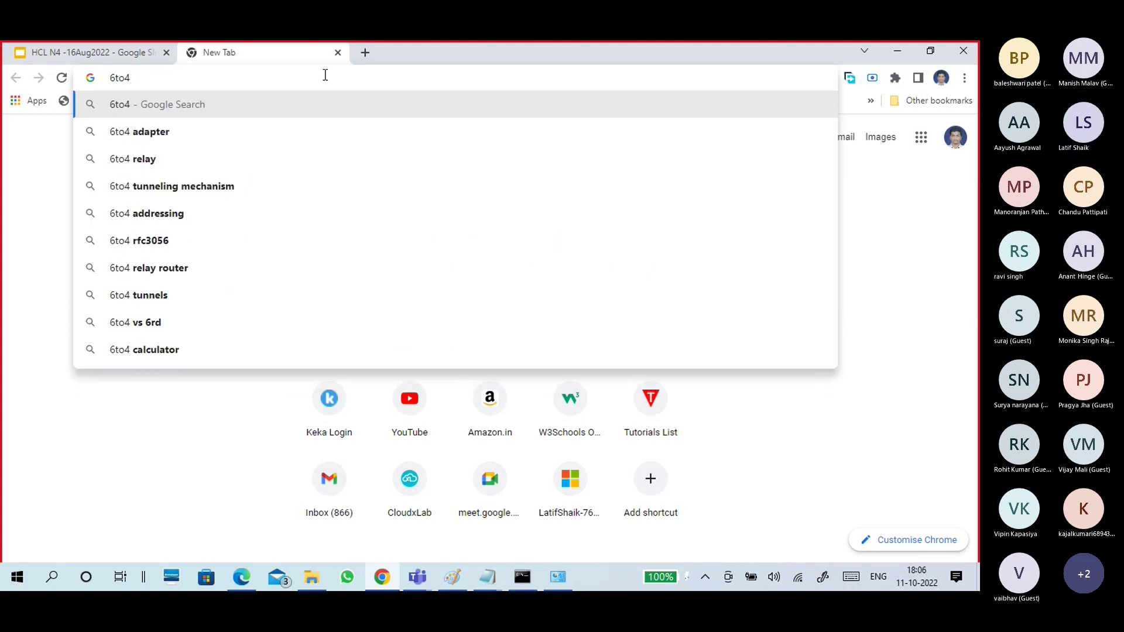
{"action": "key", "text": "Down"}
{"action": "key", "text": "Return"}
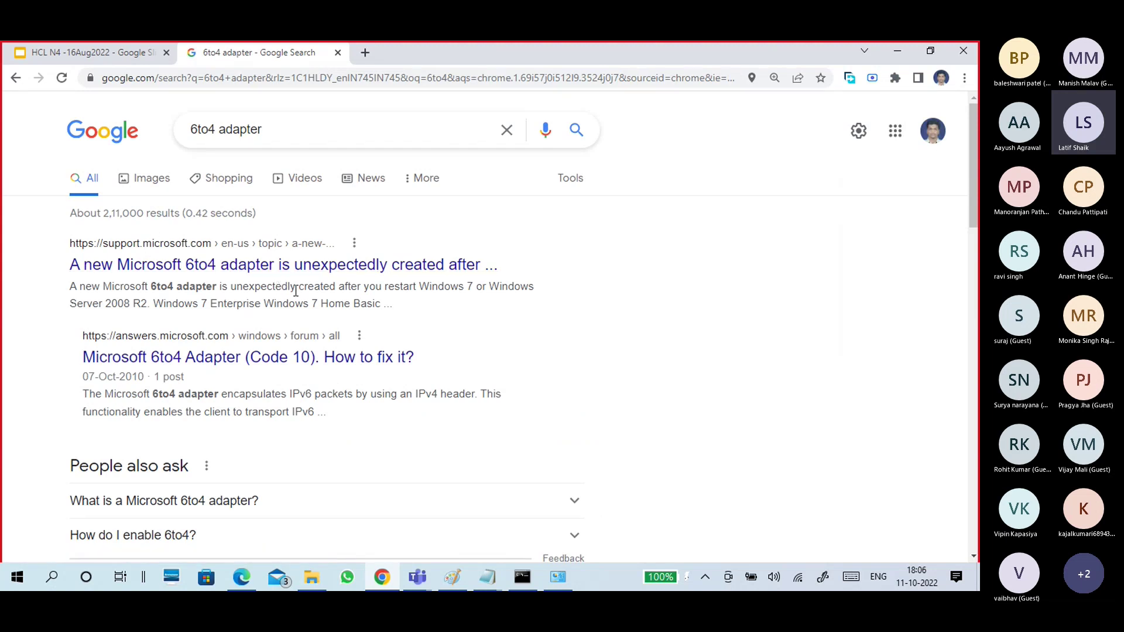
{"action": "scroll", "coordinate": [265, 280], "scroll_direction": "down", "scroll_amount": 1}
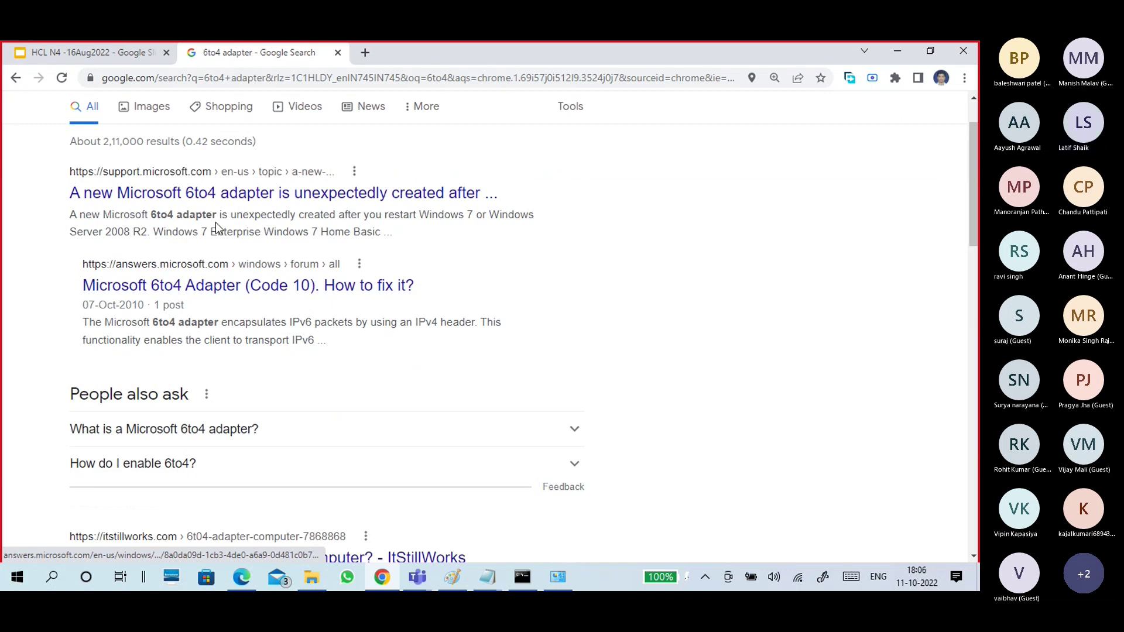
{"action": "scroll", "coordinate": [254, 293], "scroll_direction": "down", "scroll_amount": 3}
{"action": "scroll", "coordinate": [253, 263], "scroll_direction": "down", "scroll_amount": 2}
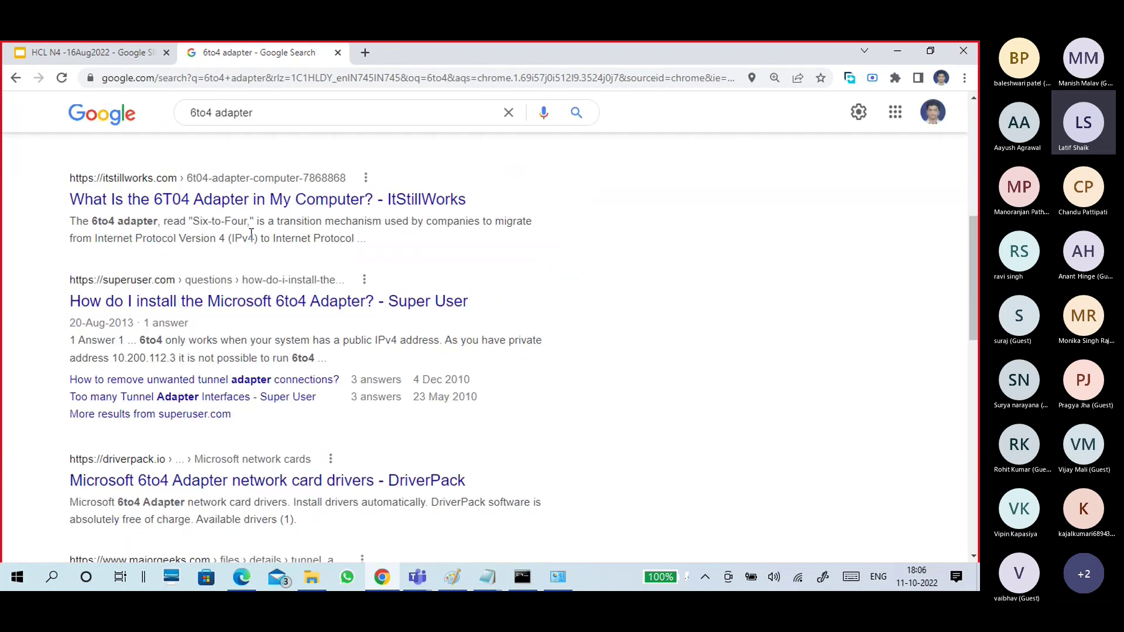
{"action": "scroll", "coordinate": [252, 232], "scroll_direction": "up", "scroll_amount": 6}
Step: In image results, preview the TechNet, Tunnel Adapter remover and cloudray network adapter screenshots
{"action": "left_click", "coordinate": [168, 181]}
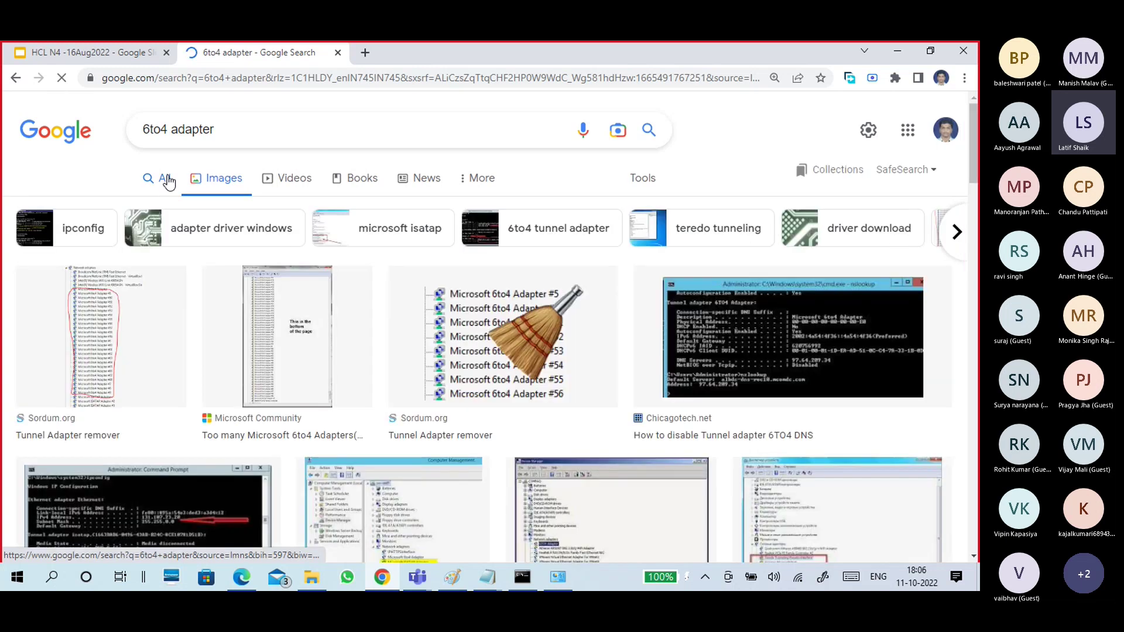
{"action": "scroll", "coordinate": [334, 351], "scroll_direction": "down", "scroll_amount": 5}
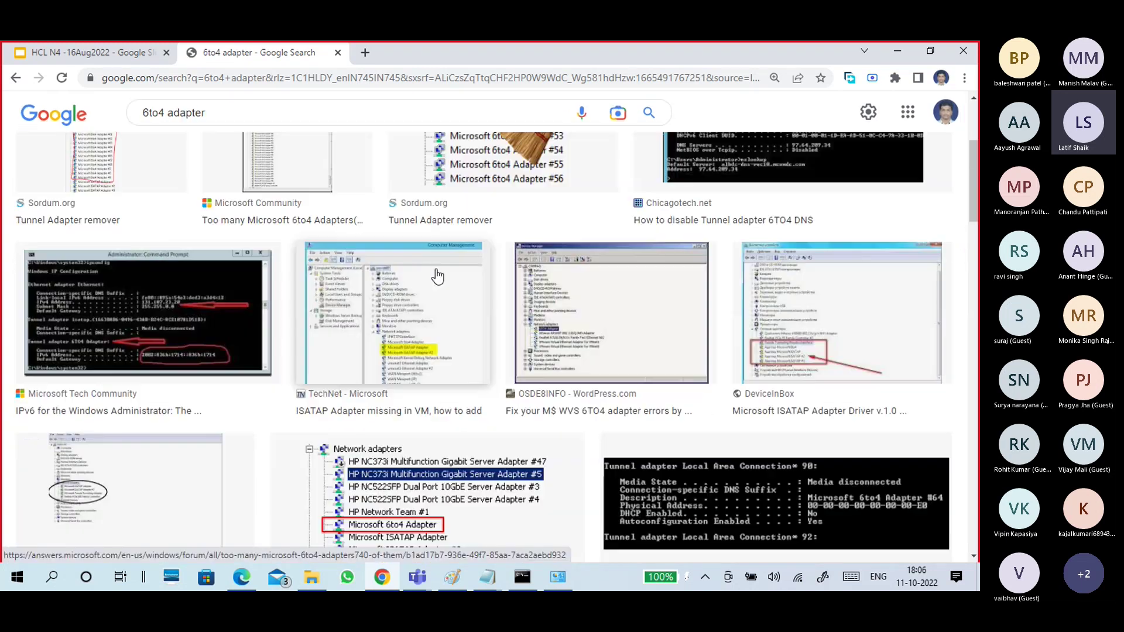
{"action": "left_click", "coordinate": [442, 338]}
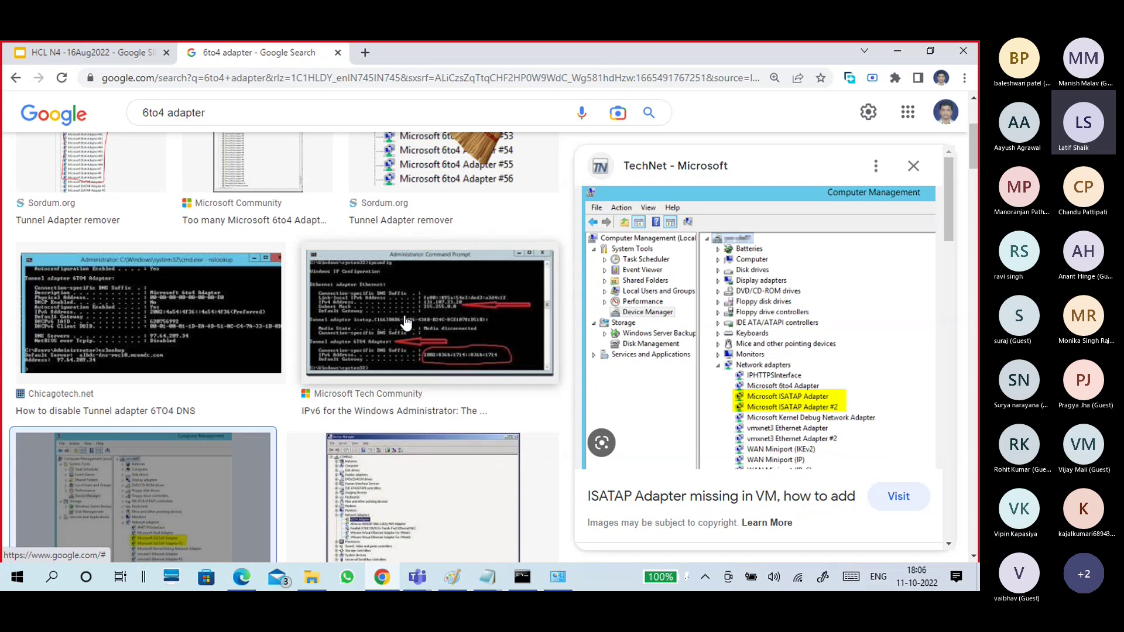
{"action": "left_click", "coordinate": [423, 231]}
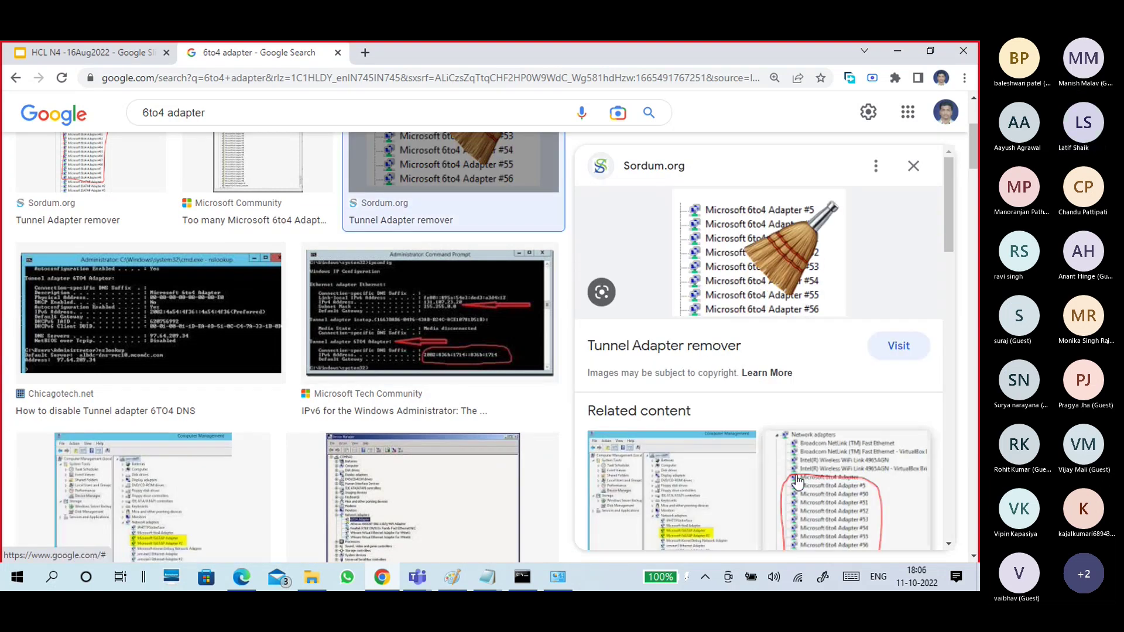
{"action": "left_click", "coordinate": [710, 514]}
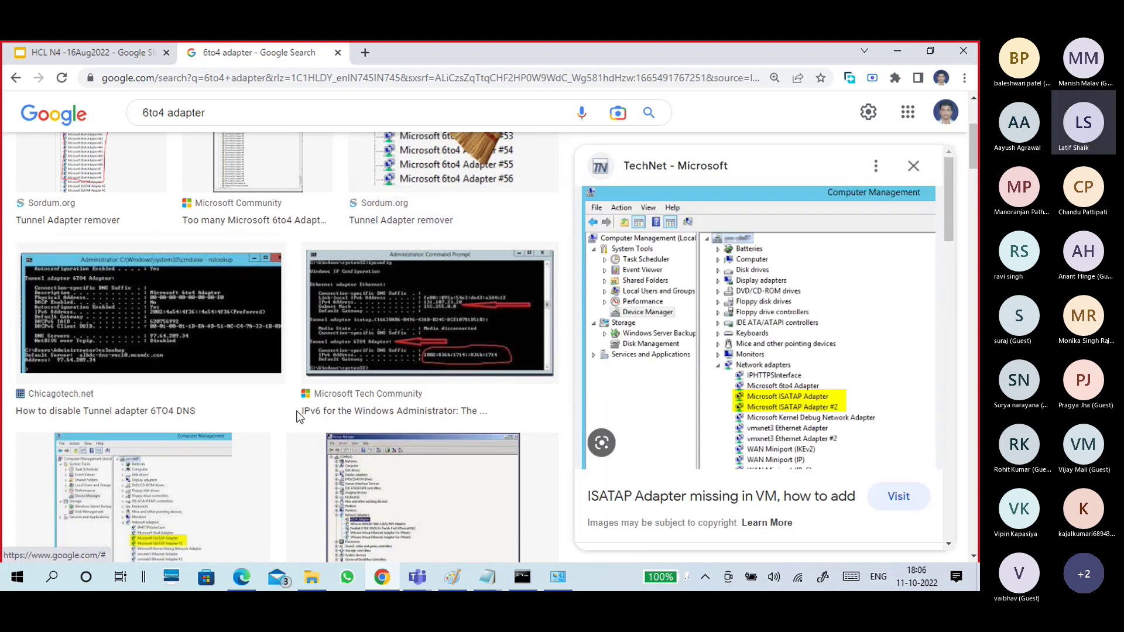
{"action": "scroll", "coordinate": [291, 368], "scroll_direction": "down", "scroll_amount": 5}
{"action": "scroll", "coordinate": [292, 369], "scroll_direction": "down", "scroll_amount": 4}
{"action": "left_click", "coordinate": [288, 355]}
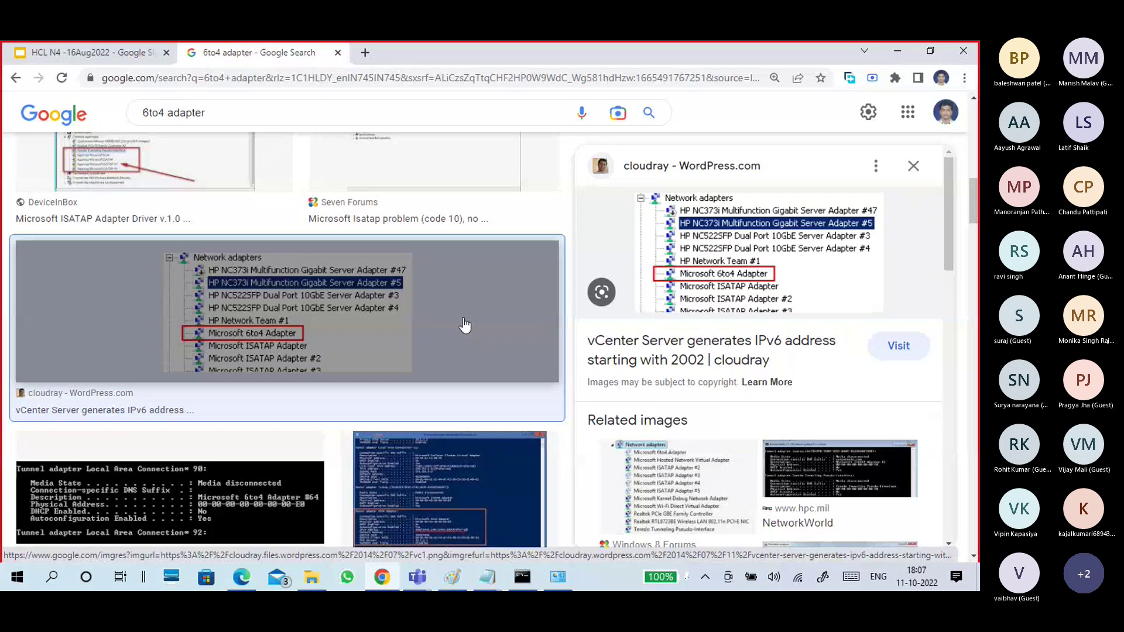
Step: Review the Wi-Fi connection's status details and properties item list, closing both without changes
{"action": "left_click", "coordinate": [559, 574]}
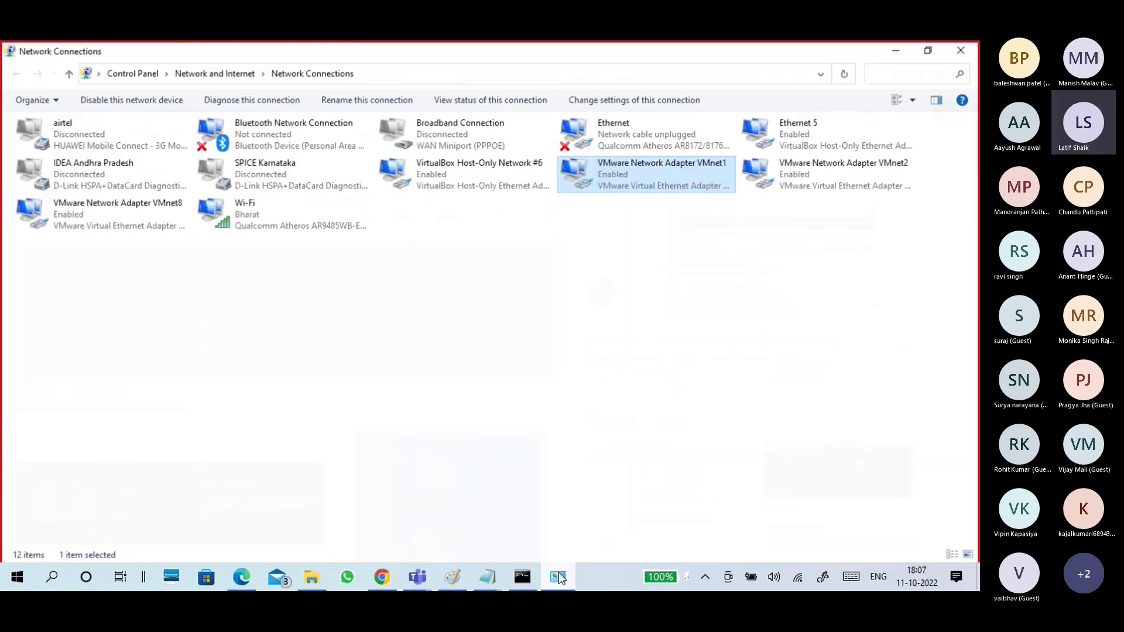
{"action": "left_click", "coordinate": [400, 303]}
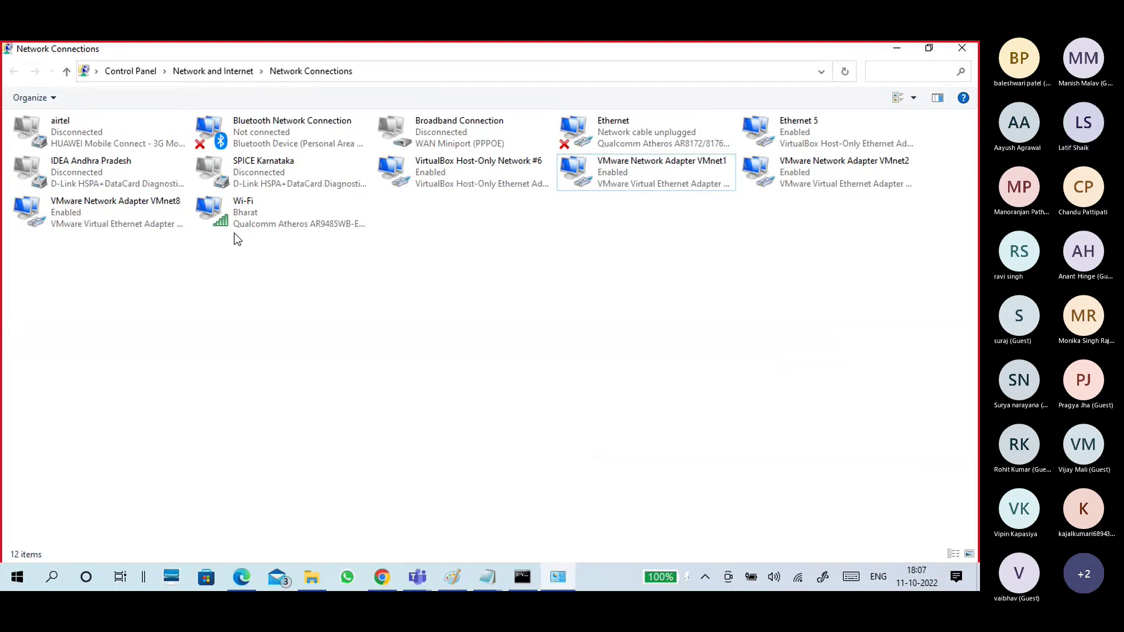
{"action": "double_click", "coordinate": [261, 211]}
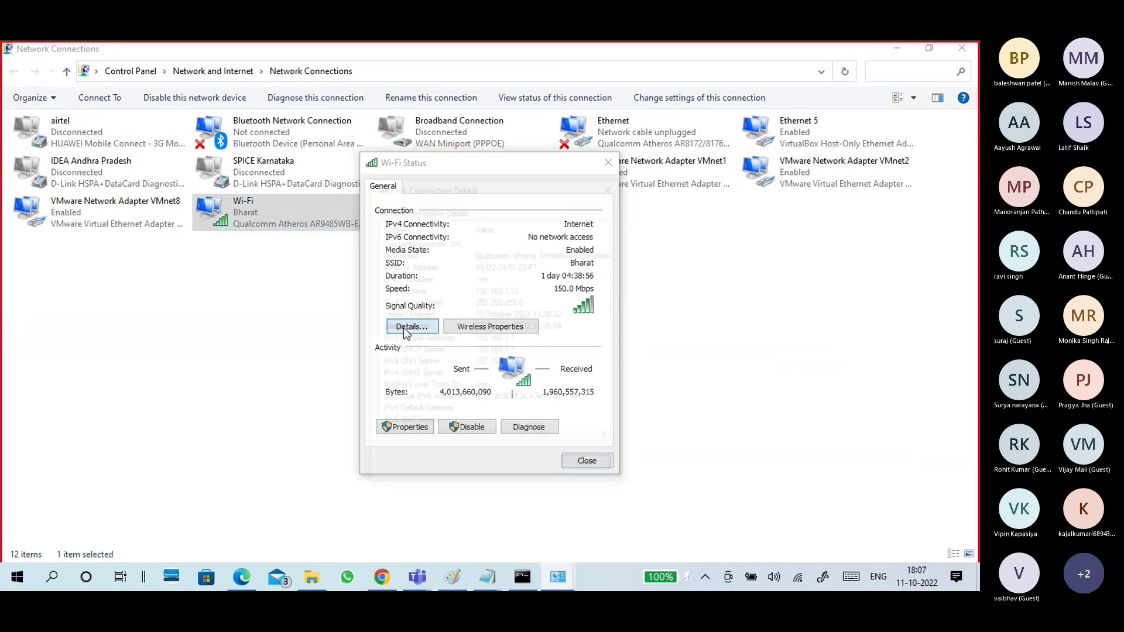
{"action": "left_click", "coordinate": [412, 326]}
{"action": "left_click", "coordinate": [589, 468]}
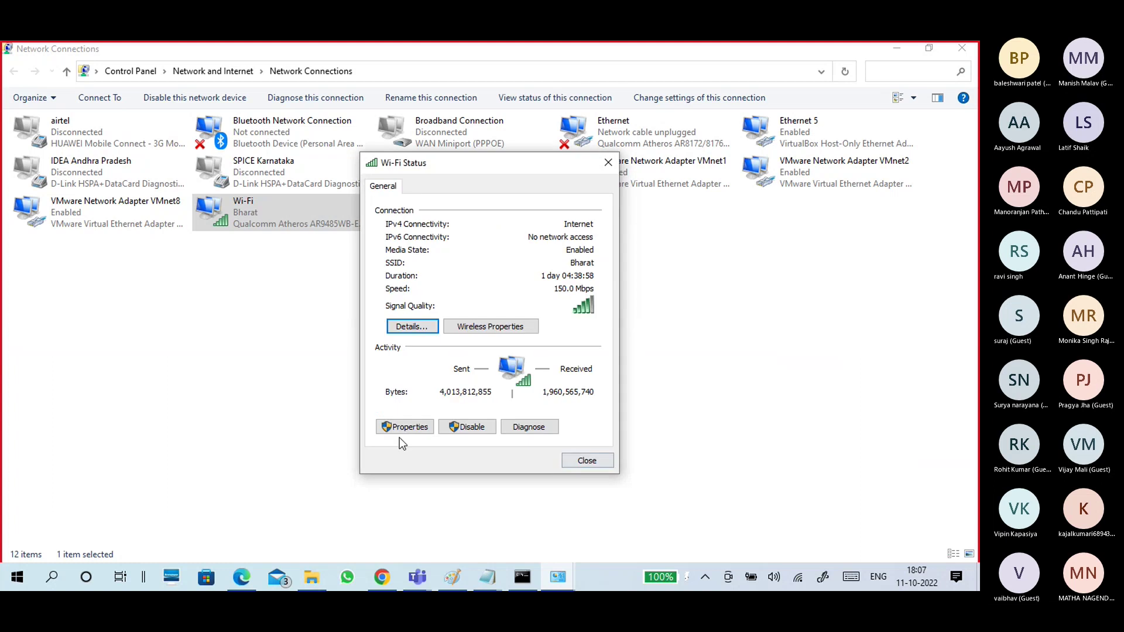
{"action": "left_click", "coordinate": [396, 427]}
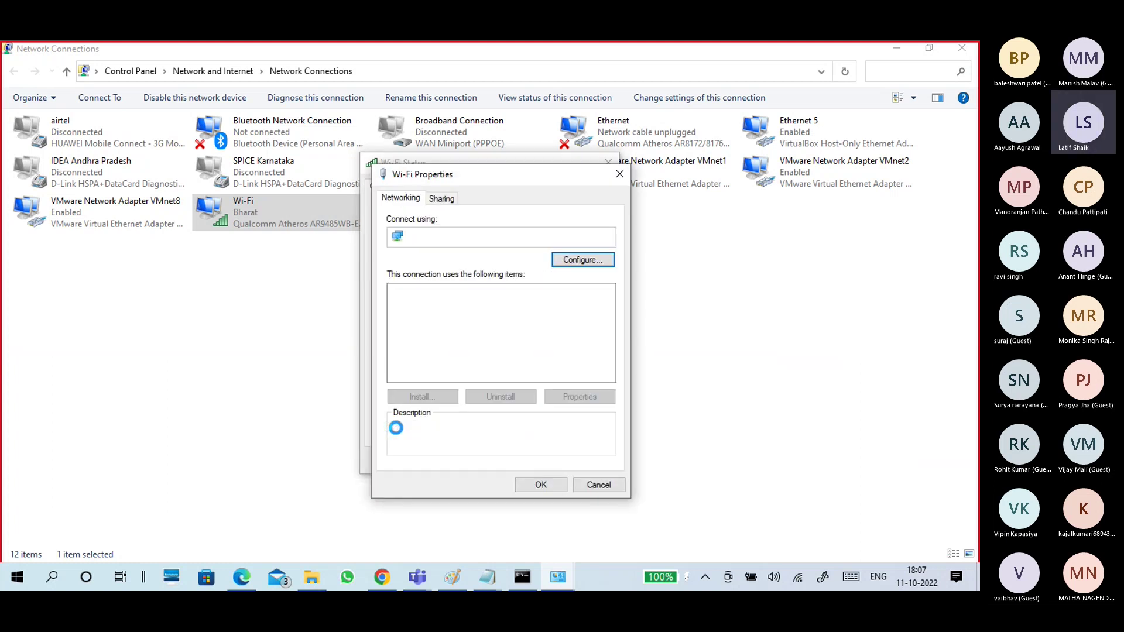
{"action": "left_click", "coordinate": [492, 330]}
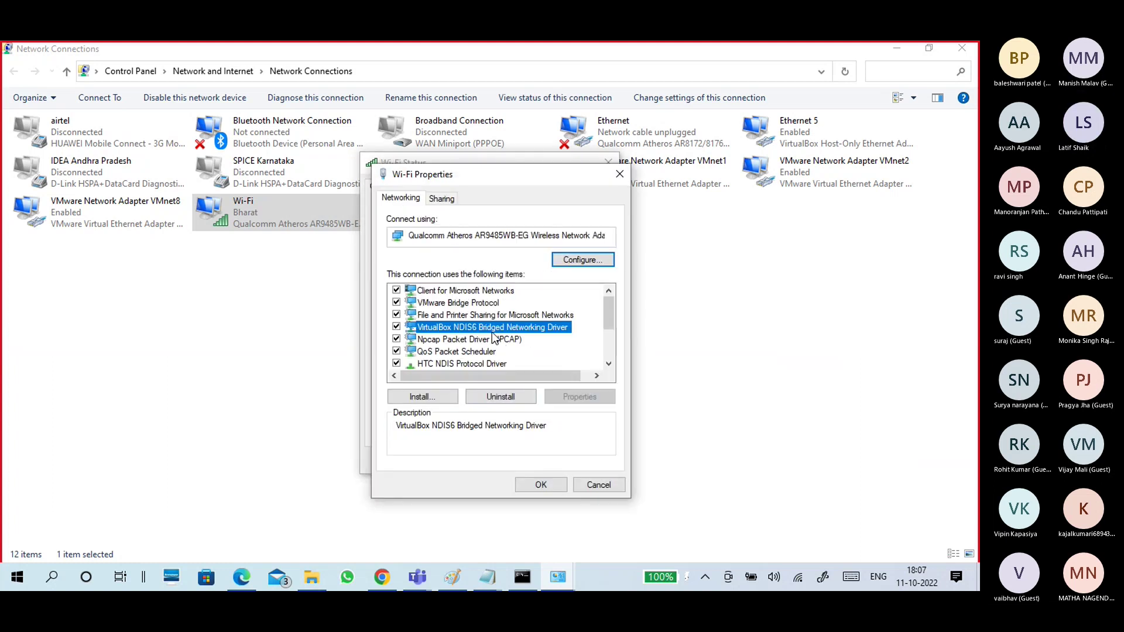
{"action": "scroll", "coordinate": [492, 331], "scroll_direction": "down", "scroll_amount": 1}
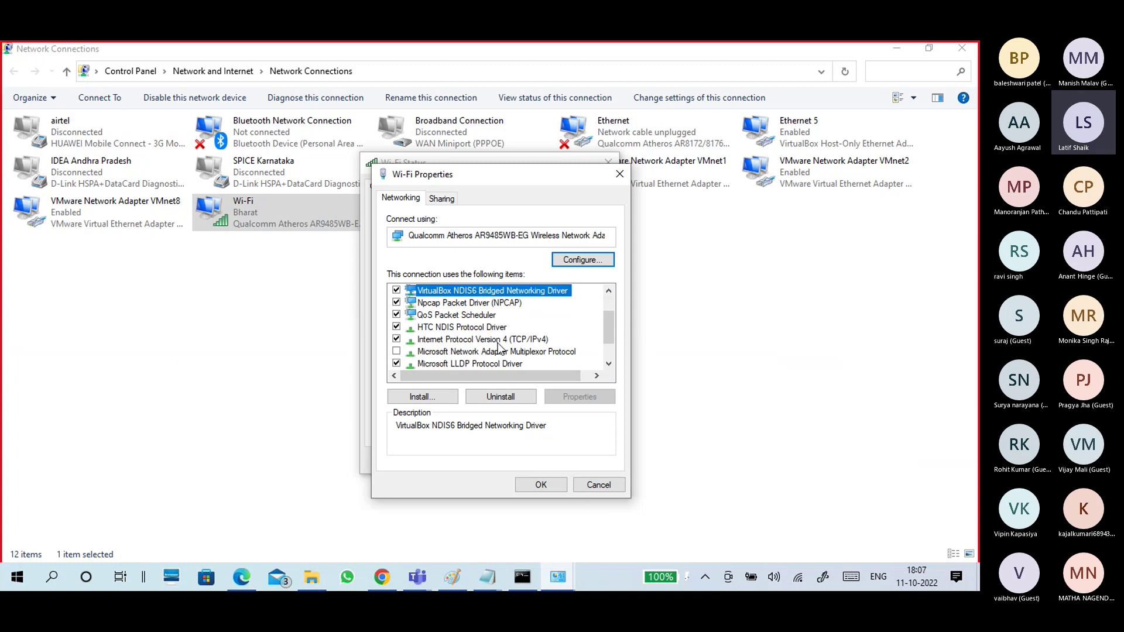
{"action": "scroll", "coordinate": [499, 347], "scroll_direction": "down", "scroll_amount": 1}
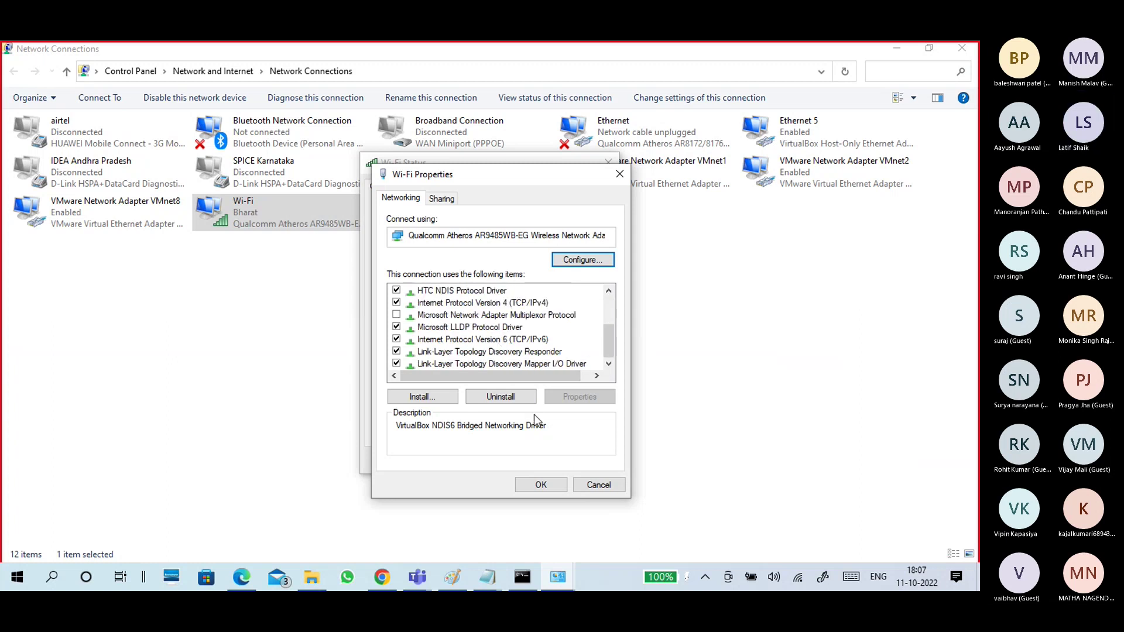
{"action": "left_click", "coordinate": [586, 485]}
{"action": "left_click", "coordinate": [582, 459]}
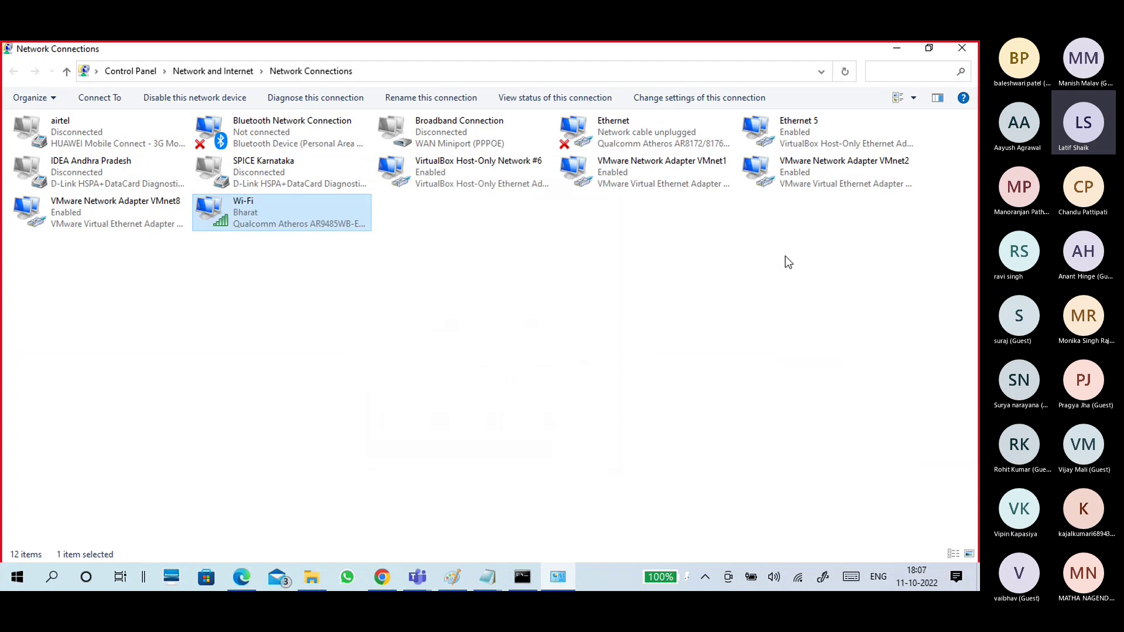
Step: Select the Ethernet connection and the other listed adapters in turn, then minimise Network Connections
{"action": "left_click", "coordinate": [819, 170]}
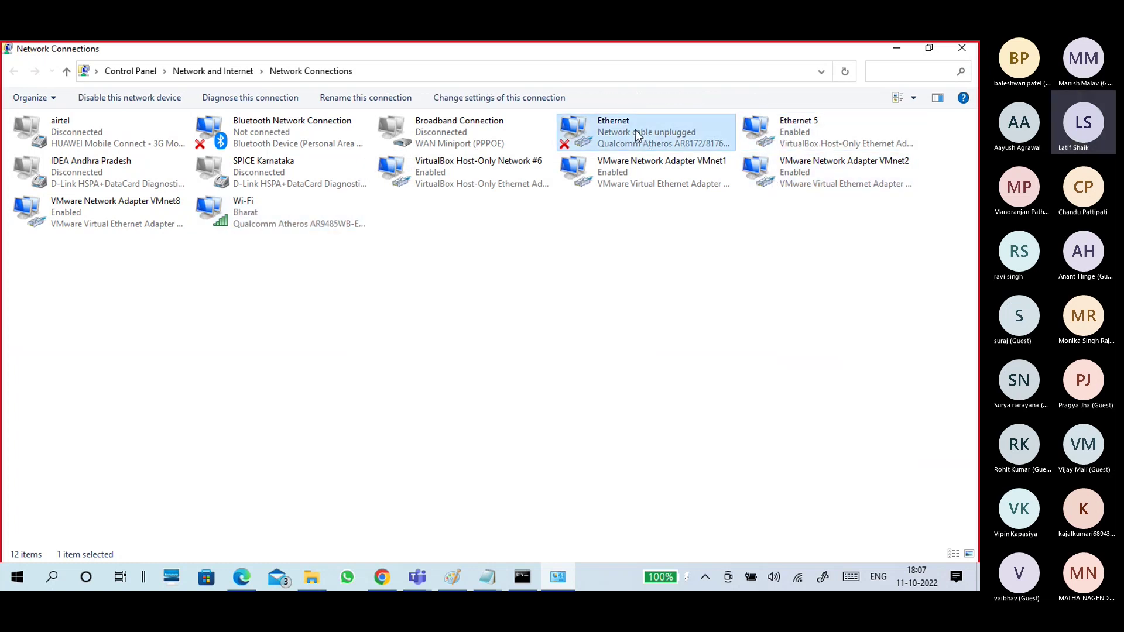
{"action": "left_click", "coordinate": [621, 170]}
{"action": "left_click", "coordinate": [444, 178]}
{"action": "left_click", "coordinate": [442, 141]}
{"action": "left_click", "coordinate": [257, 138]}
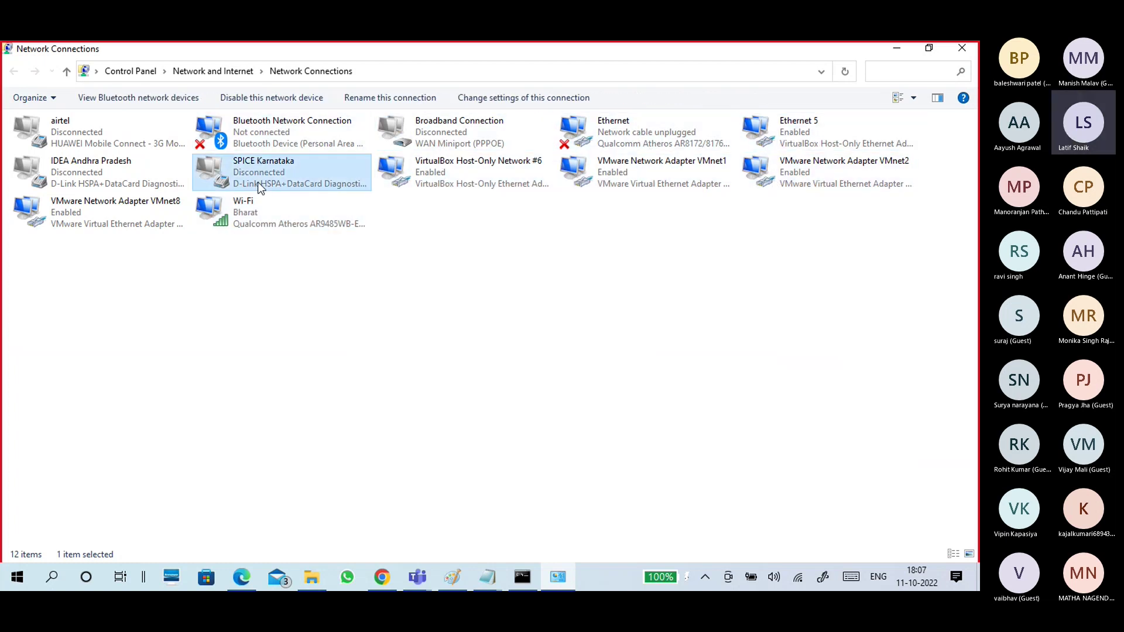
{"action": "left_click", "coordinate": [134, 173]}
{"action": "left_click", "coordinate": [114, 129]}
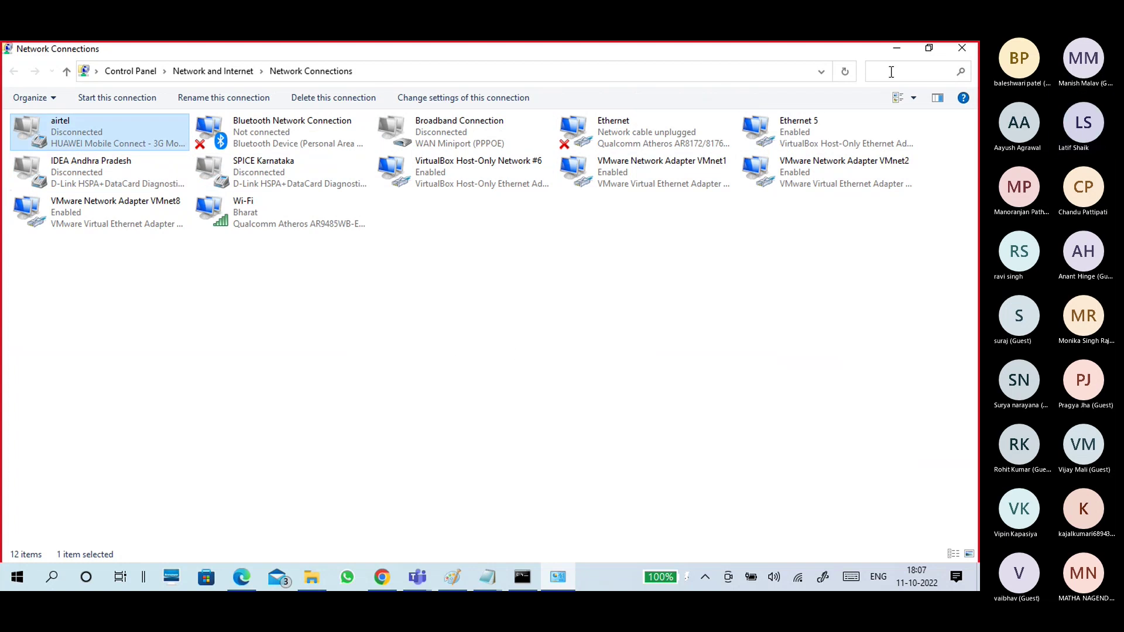
{"action": "left_click", "coordinate": [893, 49]}
Step: Preview the Flickr, WordPress and Microsoft Community 6to4 adapter images, then minimise Chrome
{"action": "scroll", "coordinate": [413, 422], "scroll_direction": "down", "scroll_amount": 3}
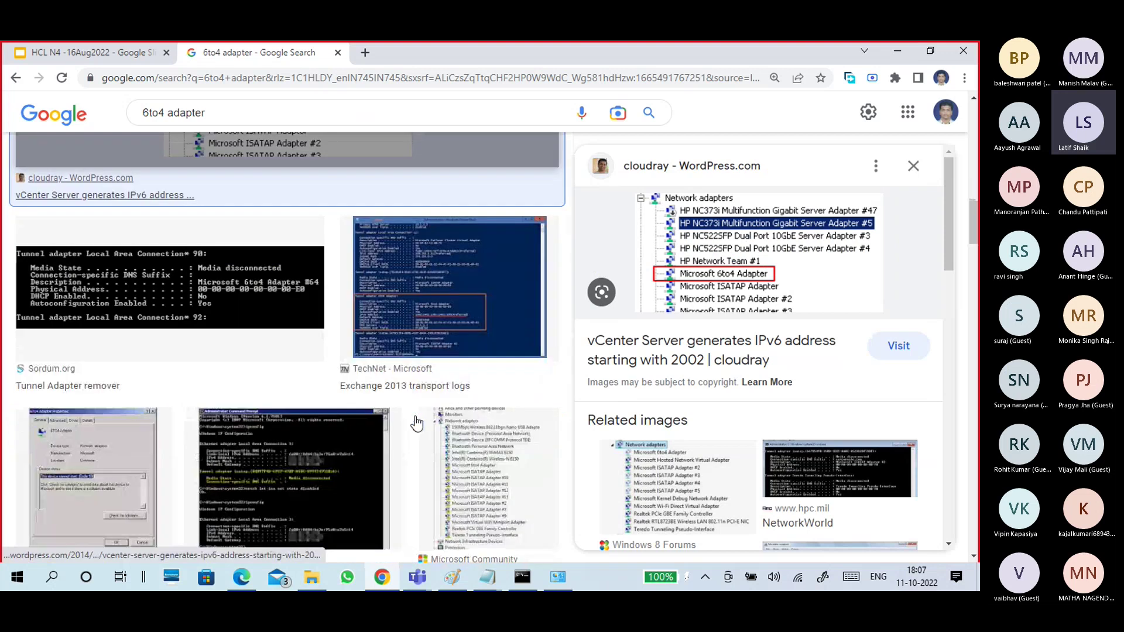
{"action": "scroll", "coordinate": [416, 422], "scroll_direction": "down", "scroll_amount": 2}
{"action": "left_click", "coordinate": [94, 334]}
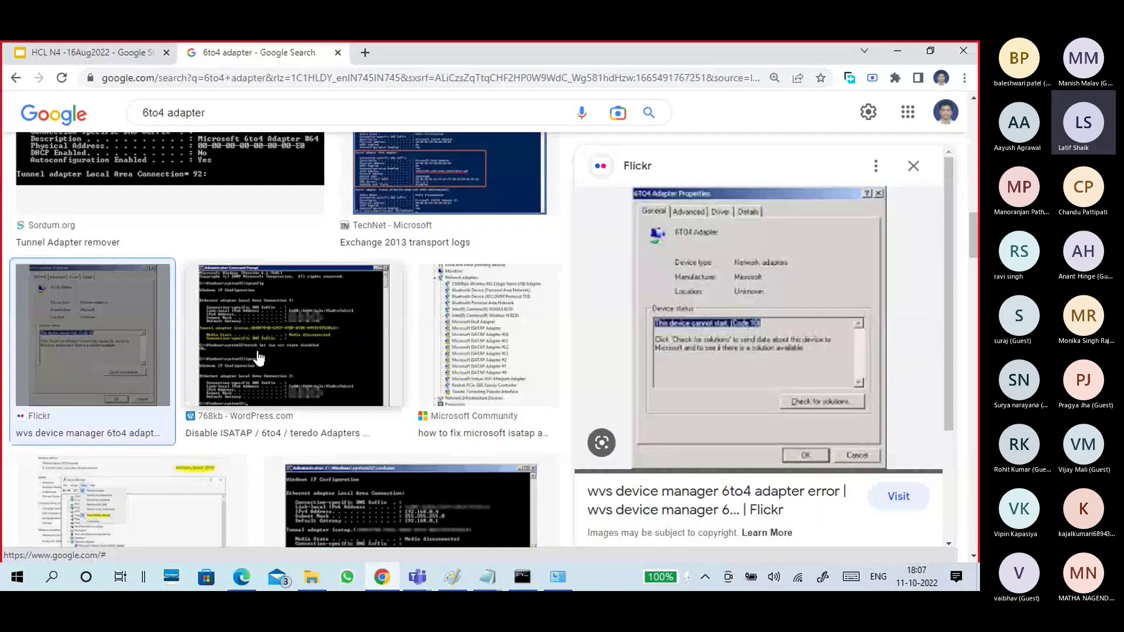
{"action": "left_click", "coordinate": [259, 356]}
{"action": "left_click", "coordinate": [455, 374]}
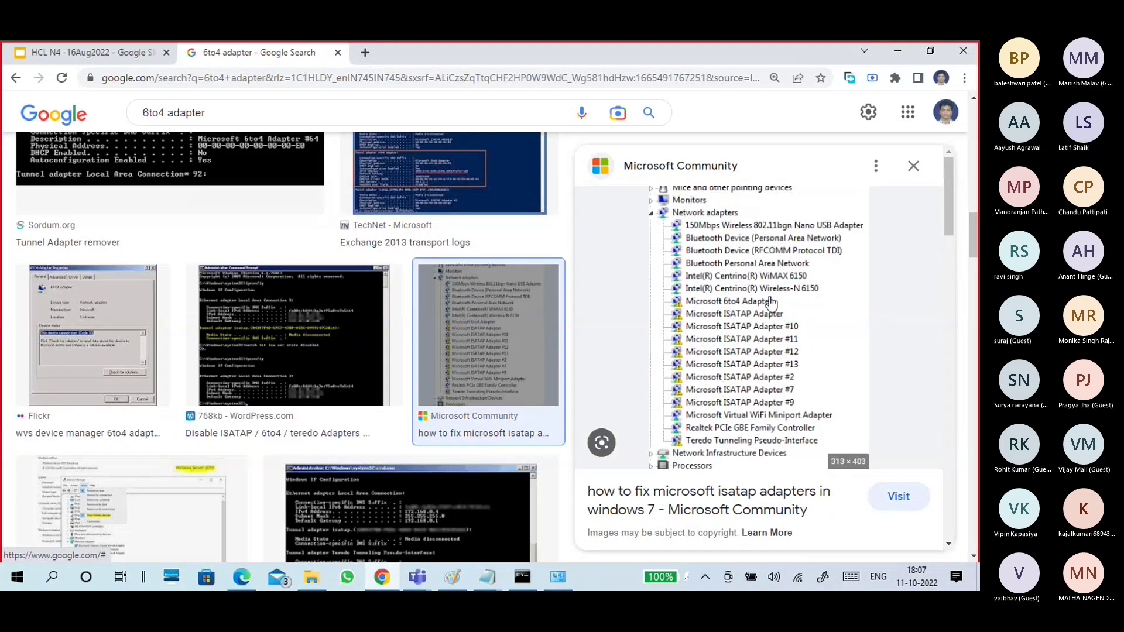
{"action": "left_click", "coordinate": [894, 52]}
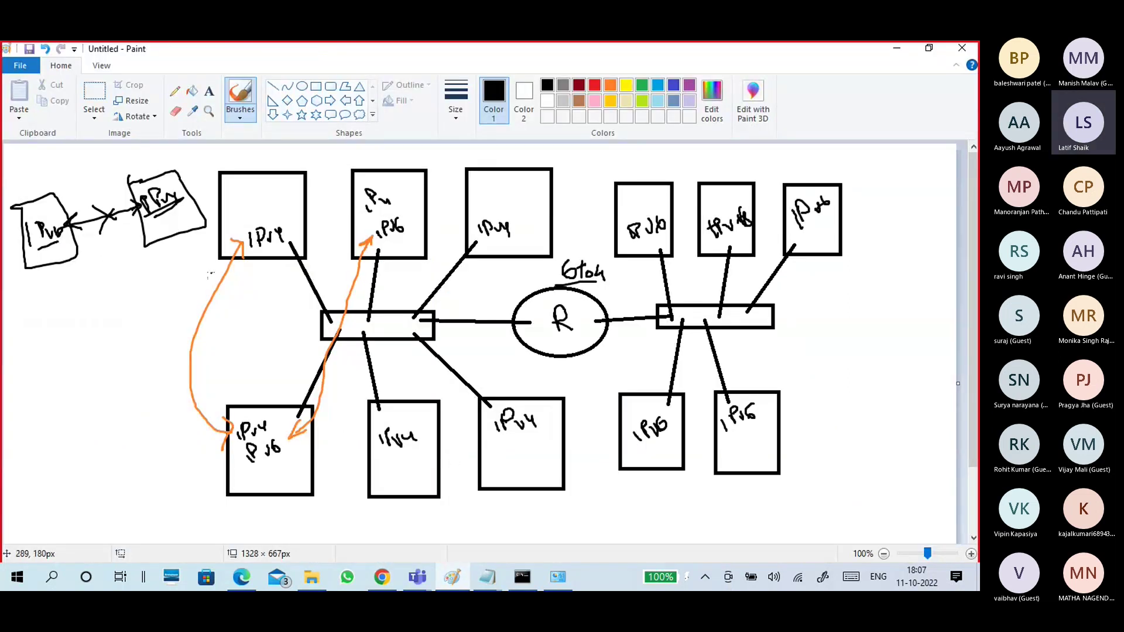
Step: Circle the crossed-out arrow at upper left, underline IPv4 in the third top box, and minimise Paint
{"action": "mouse_move", "coordinate": [140, 197]}
{"action": "left_mouse_down"}
{"action": "mouse_move", "coordinate": [120, 186]}
{"action": "mouse_move", "coordinate": [57, 208]}
{"action": "mouse_move", "coordinate": [67, 229]}
{"action": "mouse_move", "coordinate": [140, 223]}
{"action": "mouse_move", "coordinate": [135, 186]}
{"action": "left_mouse_up"}
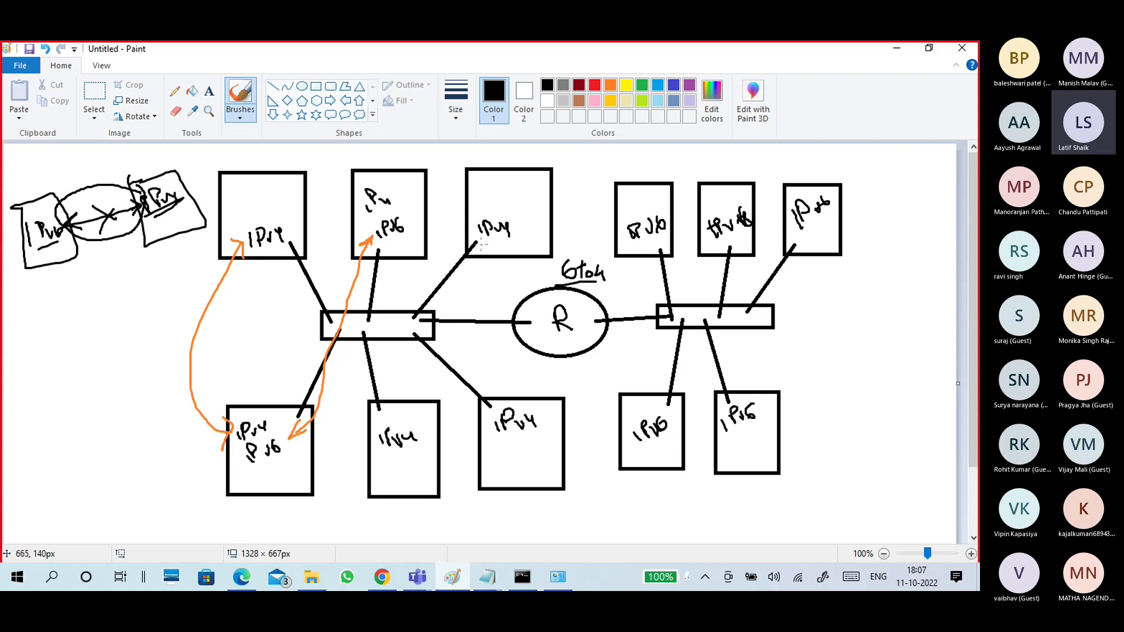
{"action": "left_click_drag", "start_coordinate": [480, 244], "coordinate": [513, 230]}
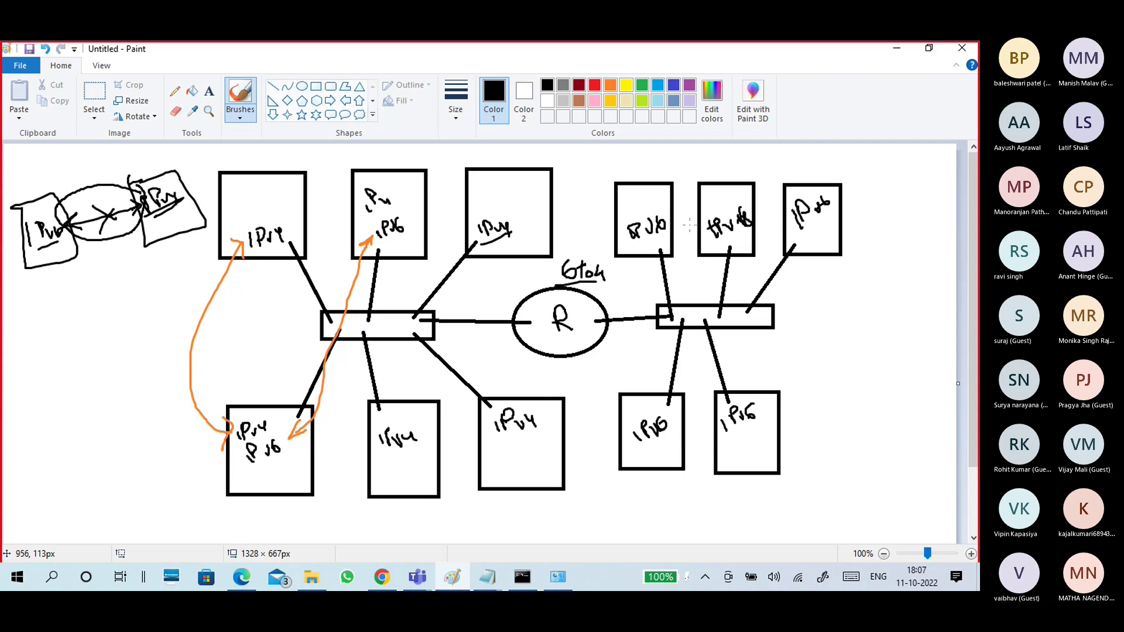
{"action": "left_click", "coordinate": [894, 48]}
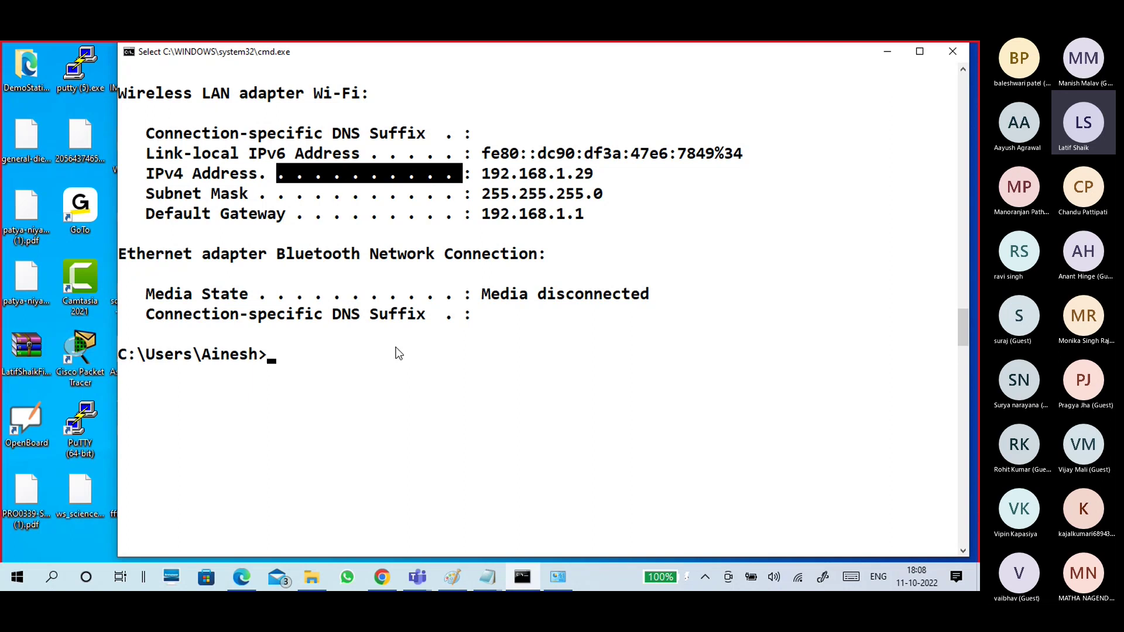
Step: Highlight the link-local IPv6 address, then the IPv4 address 192.168.1.29, in the ipconfig output
{"action": "left_click_drag", "start_coordinate": [484, 154], "coordinate": [669, 158]}
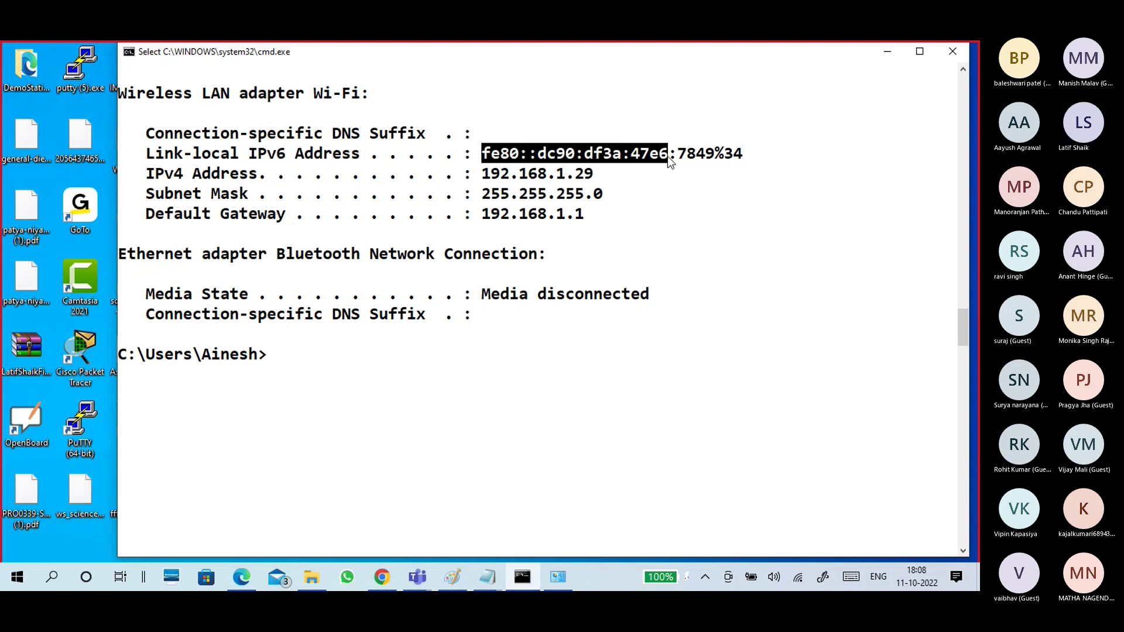
{"action": "left_click", "coordinate": [502, 342]}
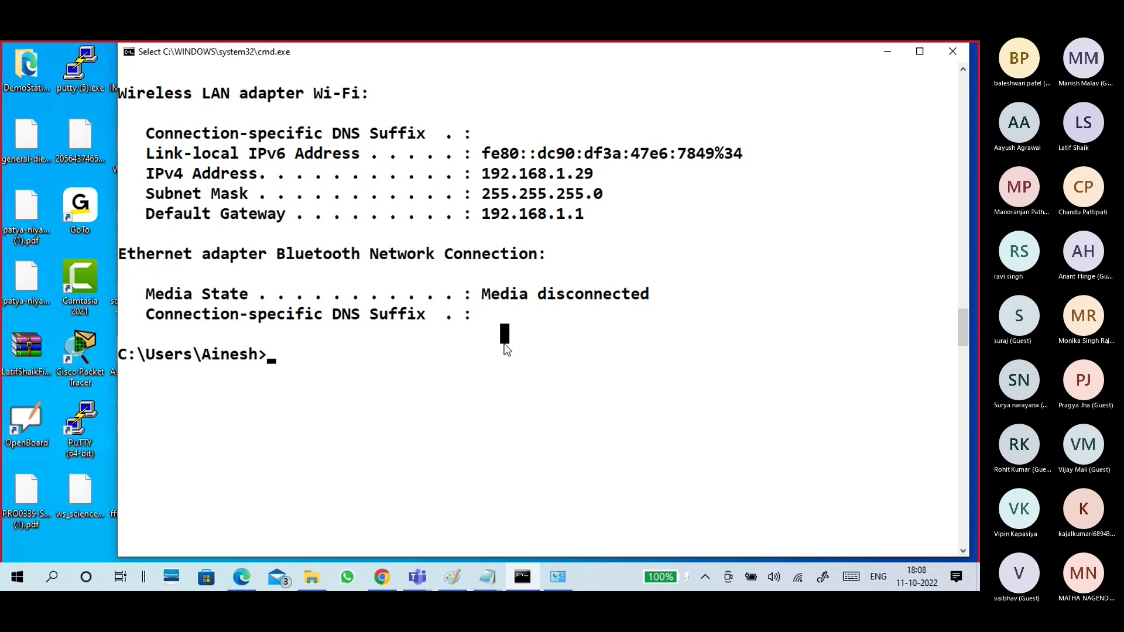
{"action": "left_click", "coordinate": [290, 355]}
{"action": "left_click", "coordinate": [280, 357]}
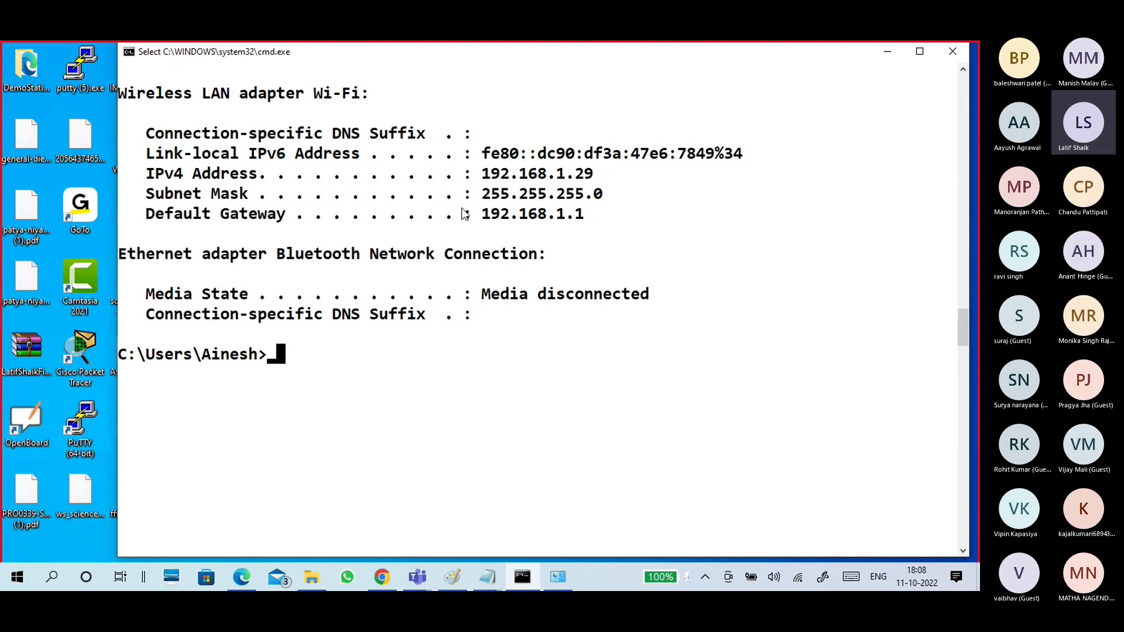
{"action": "left_click_drag", "start_coordinate": [482, 173], "coordinate": [592, 174]}
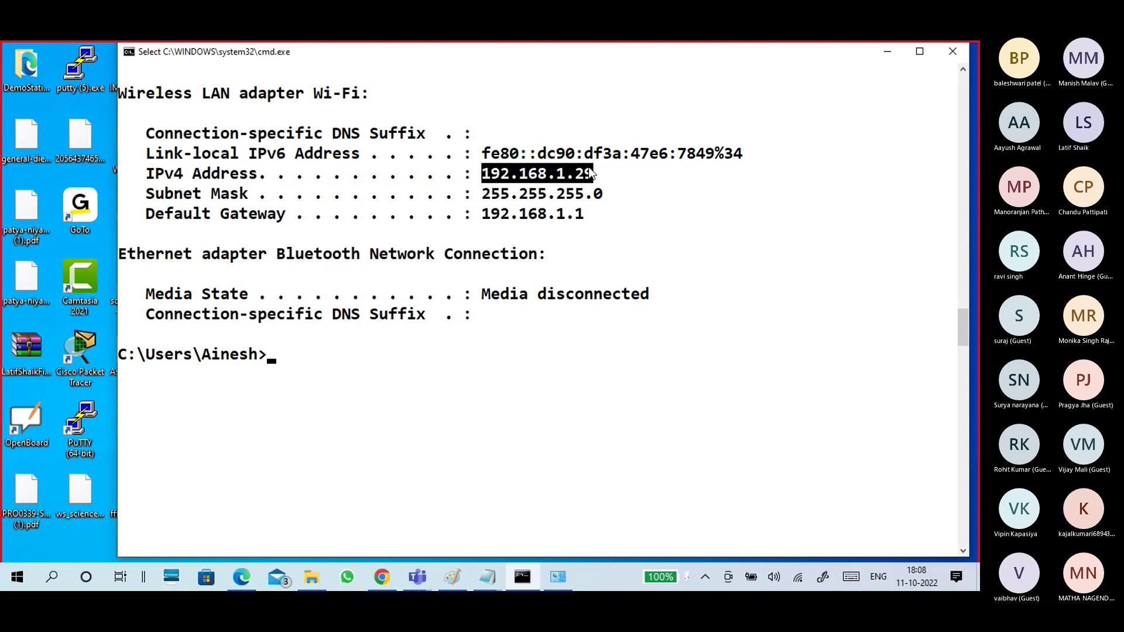
{"action": "left_click", "coordinate": [330, 373]}
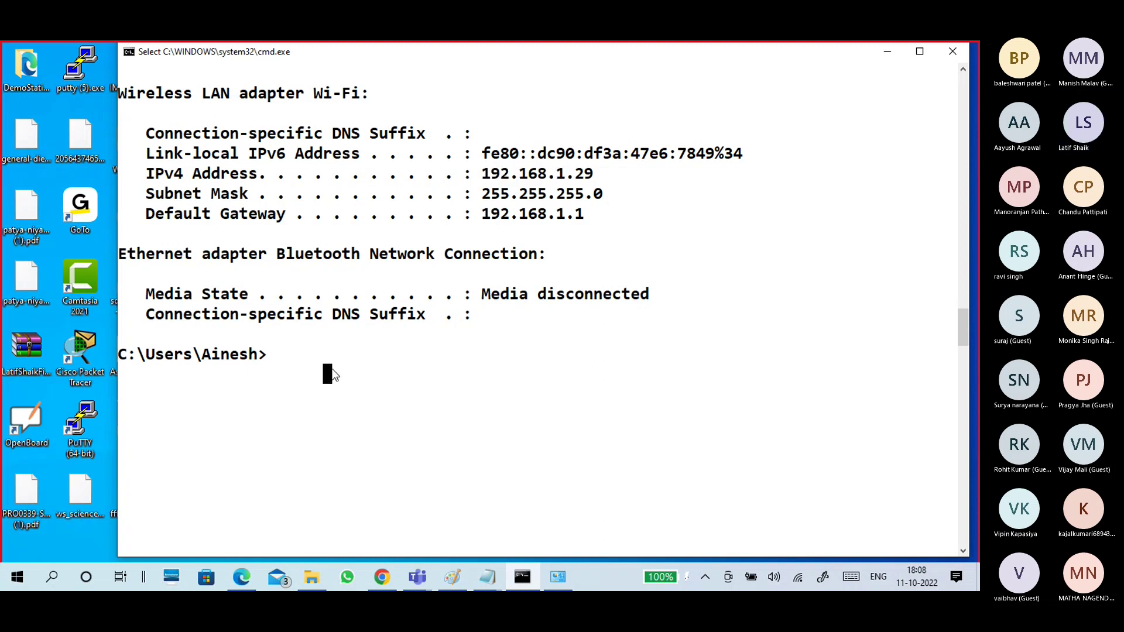
Step: Circle the 6to4 label above the router, then minimise Paint to show ipconfig again
{"action": "left_click", "coordinate": [452, 578]}
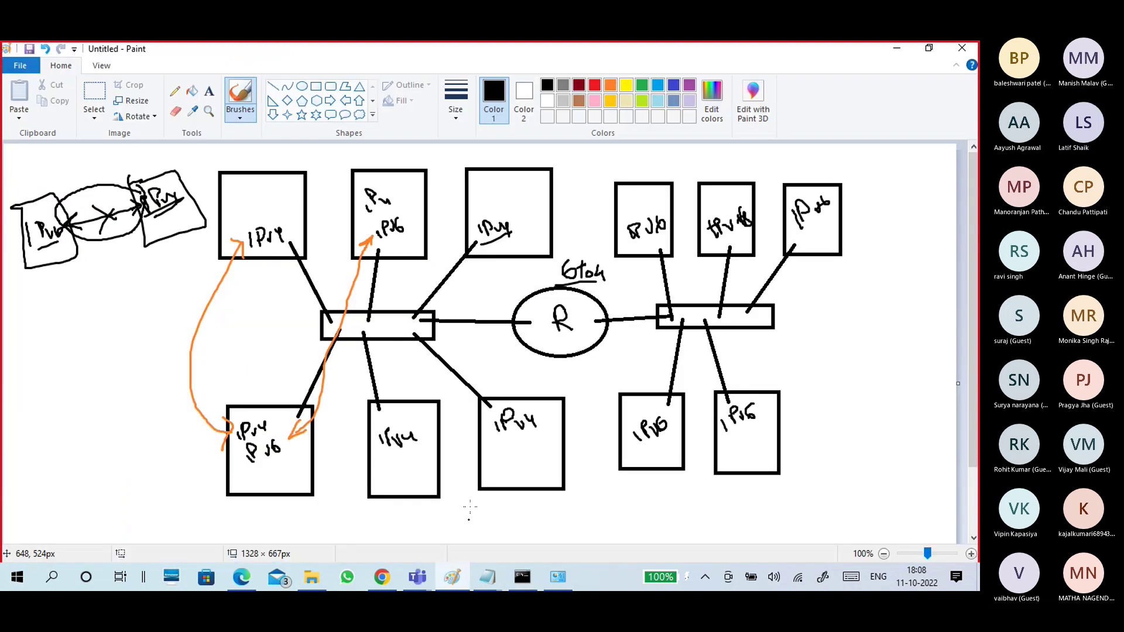
{"action": "mouse_move", "coordinate": [588, 253]}
{"action": "left_mouse_down"}
{"action": "mouse_move", "coordinate": [551, 268]}
{"action": "mouse_move", "coordinate": [611, 281]}
{"action": "mouse_move", "coordinate": [573, 251]}
{"action": "left_mouse_up"}
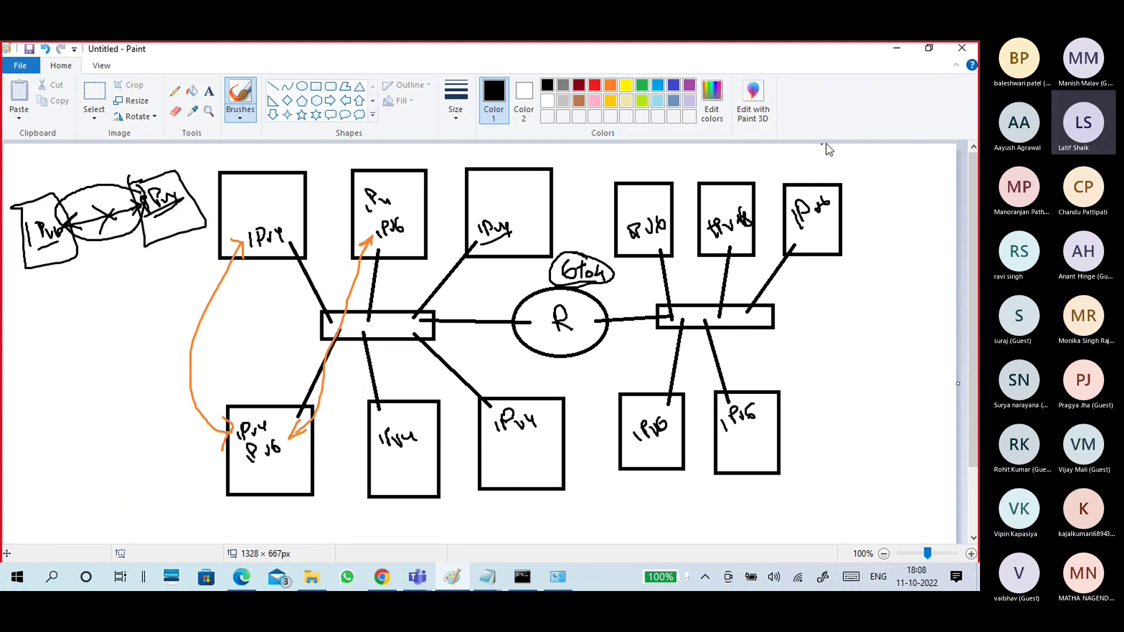
{"action": "left_click", "coordinate": [892, 52]}
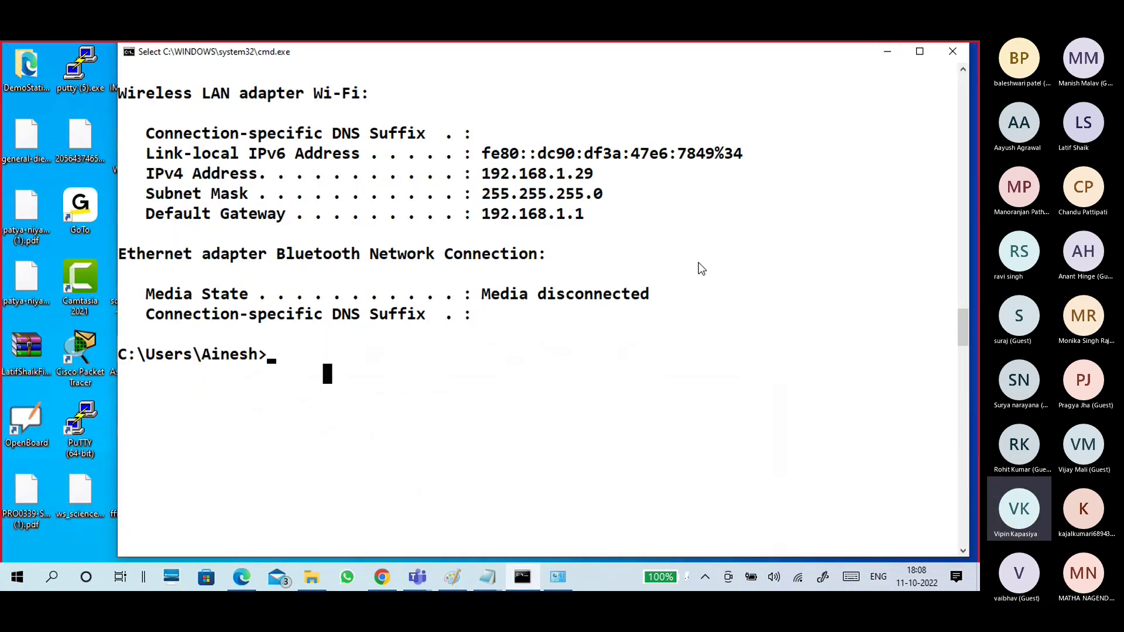
Step: Sketch an underlined note with a small box left of the diagram, link 6to4 toward the right network, and minimise Paint
{"action": "left_click", "coordinate": [453, 579]}
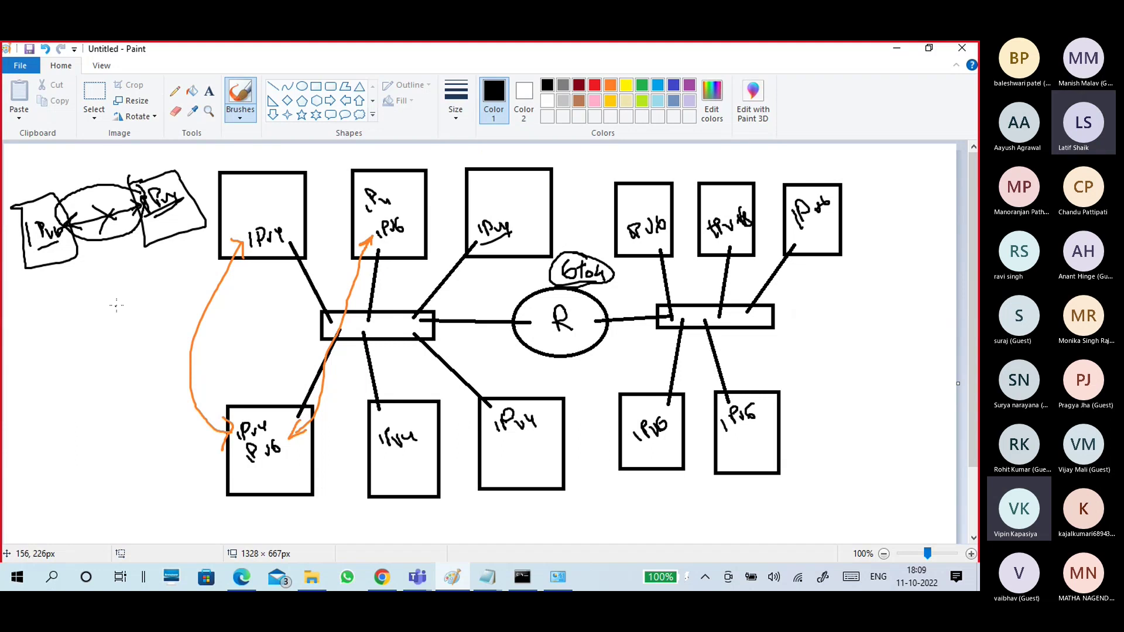
{"action": "mouse_move", "coordinate": [123, 302]}
{"action": "left_mouse_down"}
{"action": "mouse_move", "coordinate": [140, 316]}
{"action": "mouse_move", "coordinate": [143, 287]}
{"action": "mouse_move", "coordinate": [173, 269]}
{"action": "left_mouse_up"}
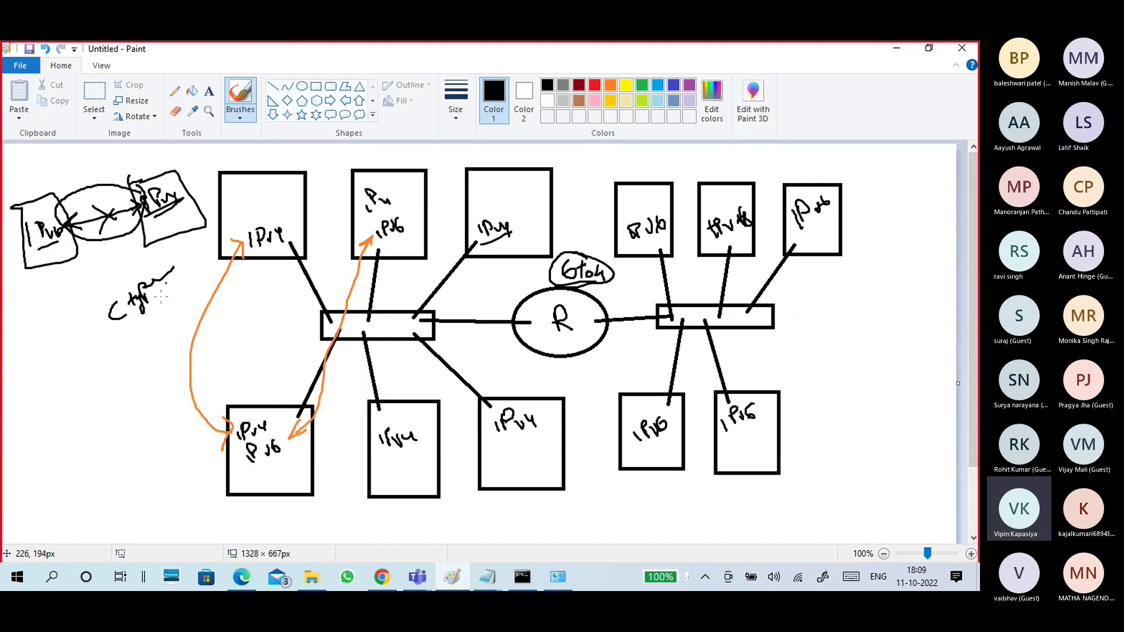
{"action": "mouse_move", "coordinate": [133, 332]}
{"action": "left_mouse_down"}
{"action": "mouse_move", "coordinate": [144, 350]}
{"action": "mouse_move", "coordinate": [122, 346]}
{"action": "left_mouse_up"}
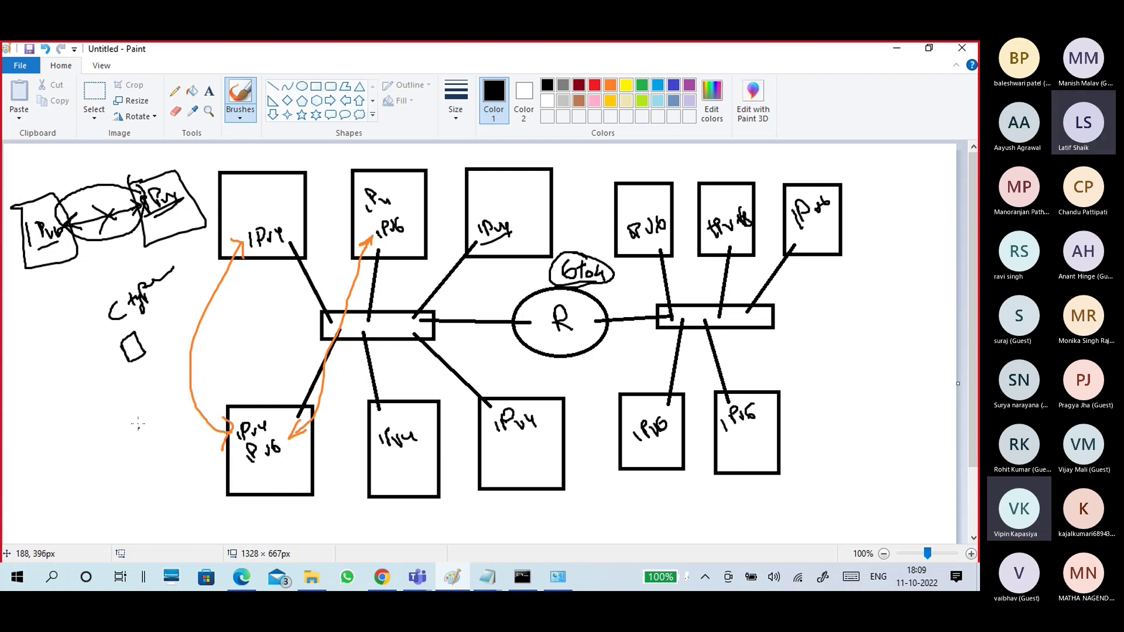
{"action": "left_click_drag", "start_coordinate": [159, 302], "coordinate": [114, 339]}
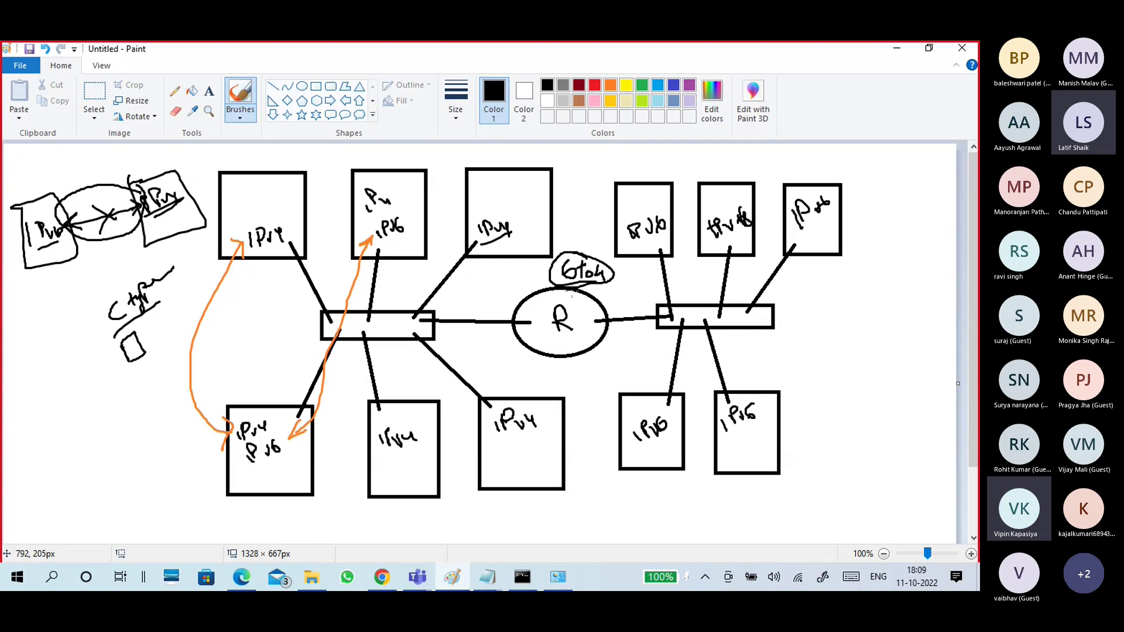
{"action": "left_click_drag", "start_coordinate": [596, 275], "coordinate": [611, 244]}
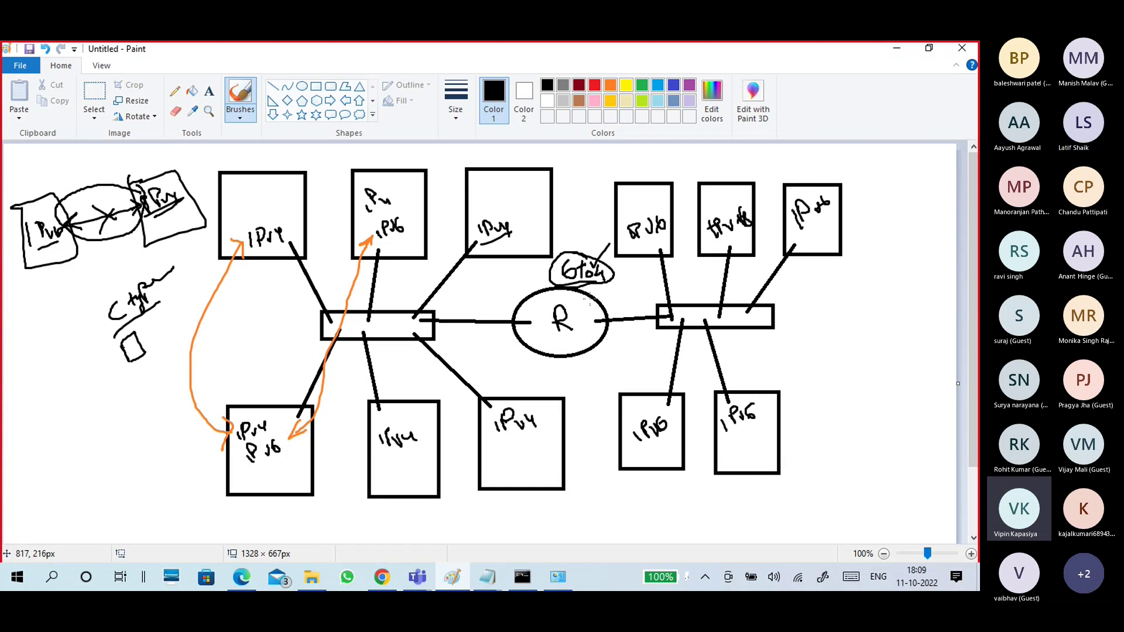
{"action": "left_click", "coordinate": [888, 52]}
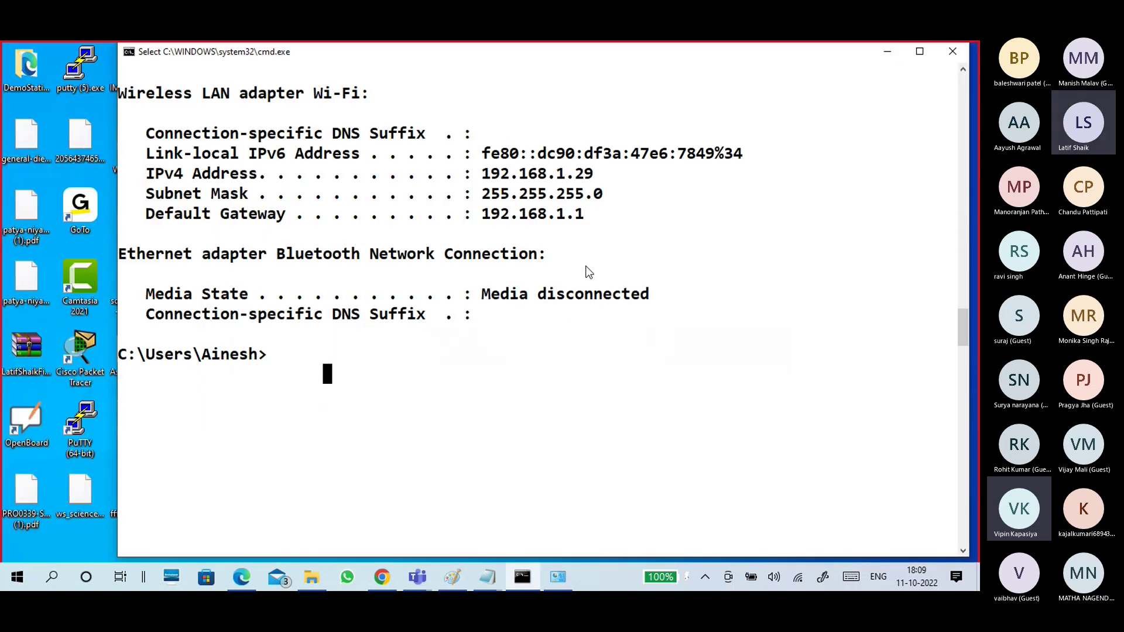
Step: Move the command prompt aside and bring up the Google Slides presentation
{"action": "left_click", "coordinate": [887, 51]}
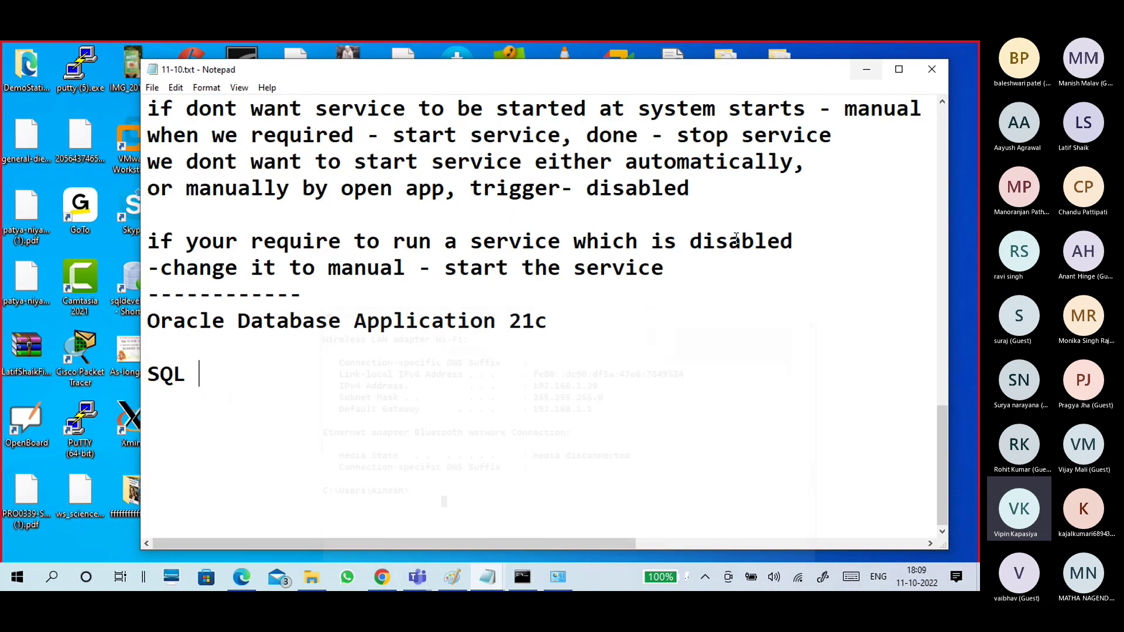
{"action": "left_click", "coordinate": [536, 579]}
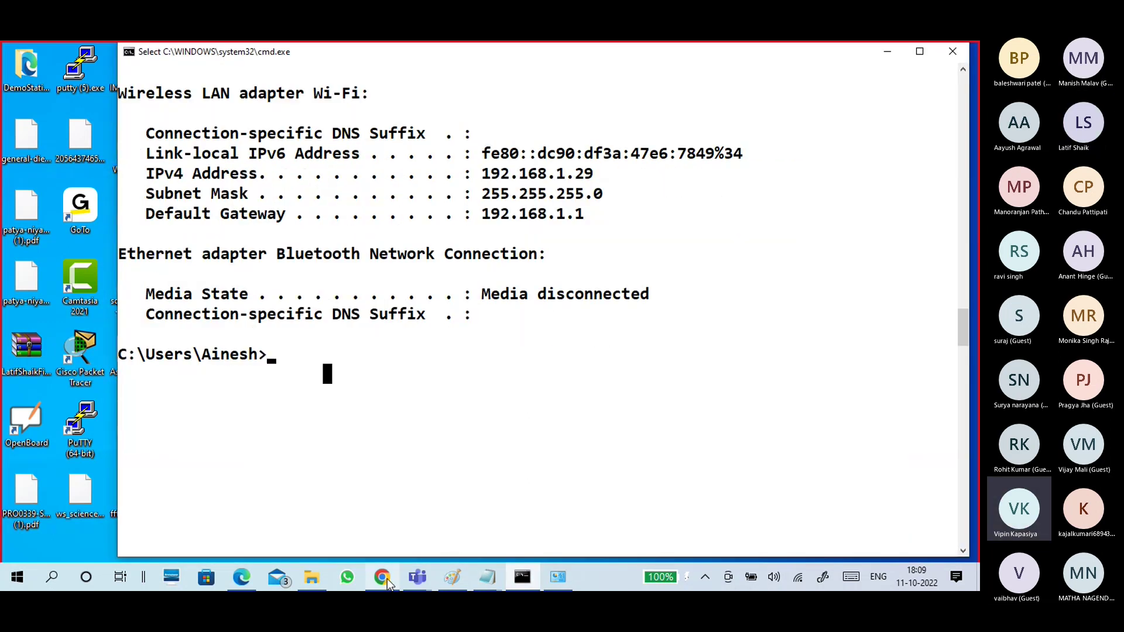
{"action": "left_click", "coordinate": [388, 581]}
{"action": "key", "text": "ctrl+shift+Tab"}
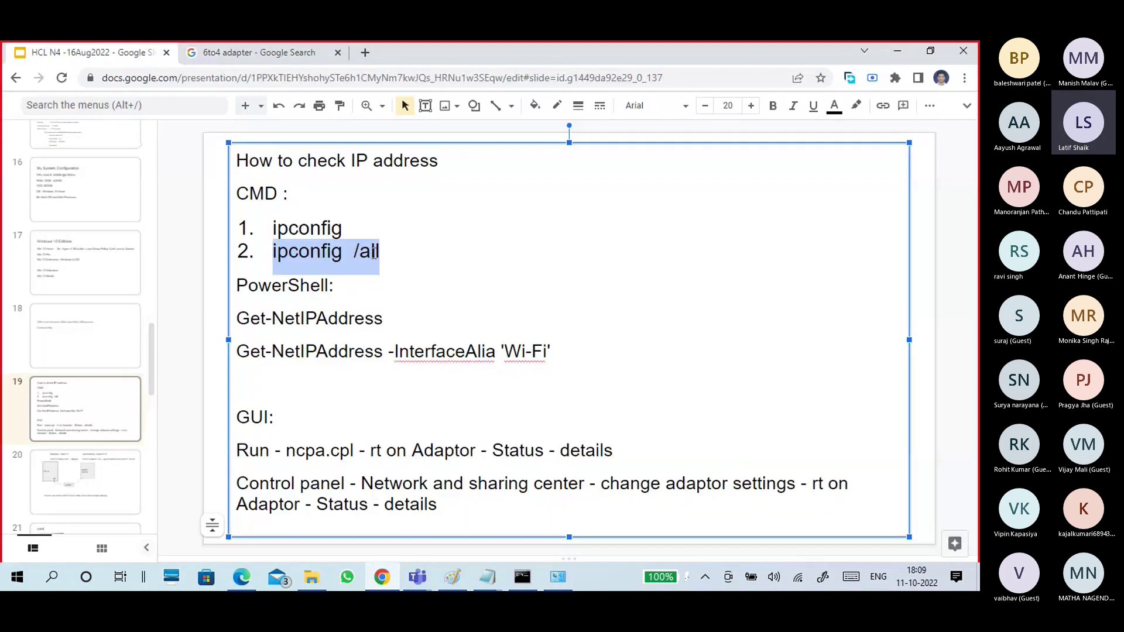
Step: Highlight the 'ipconfig /all' command on the IP-address slide
{"action": "left_click", "coordinate": [386, 254]}
{"action": "left_click_drag", "start_coordinate": [391, 251], "coordinate": [268, 254]}
{"action": "left_click", "coordinate": [297, 281]}
{"action": "left_click_drag", "start_coordinate": [274, 255], "coordinate": [381, 253]}
{"action": "left_click", "coordinate": [381, 253]}
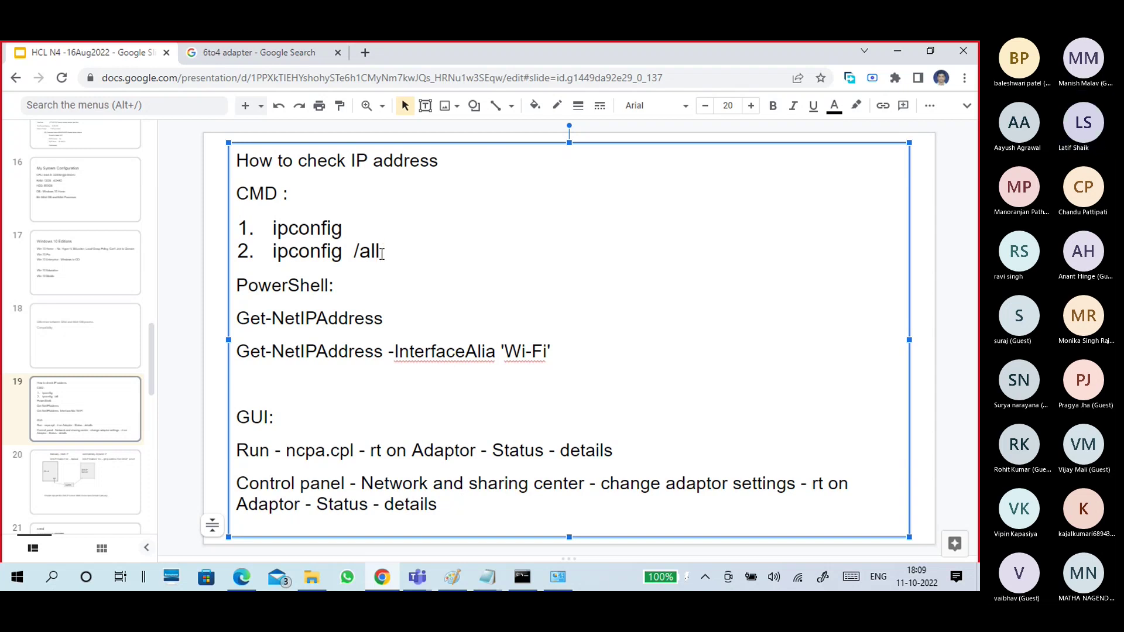
{"action": "left_click_drag", "start_coordinate": [381, 253], "coordinate": [272, 260]}
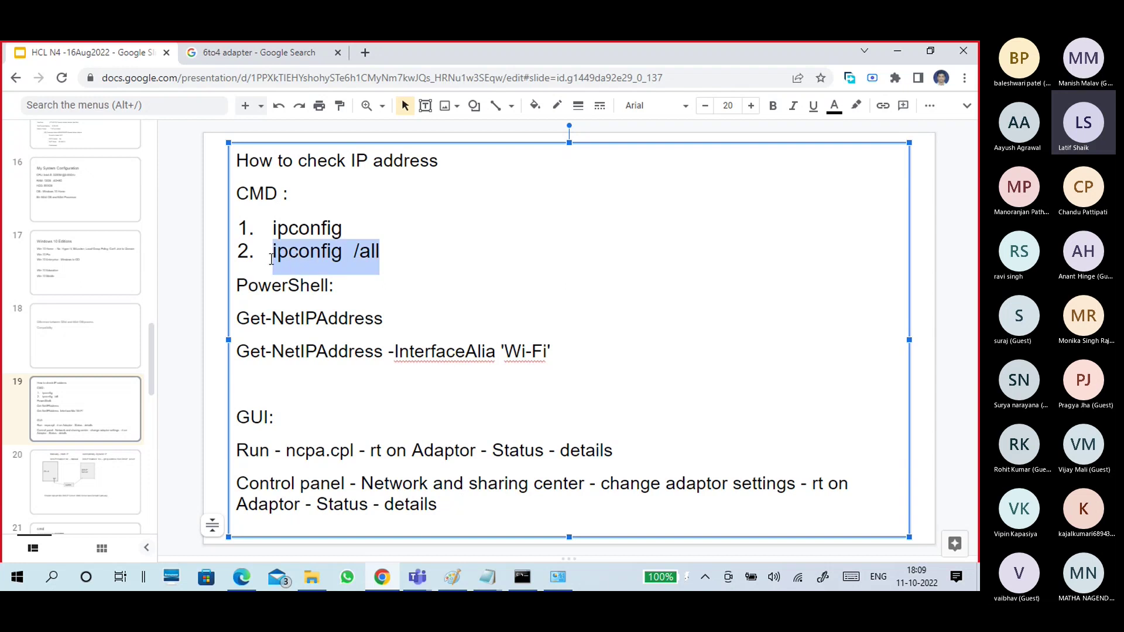
{"action": "left_click", "coordinate": [354, 262]}
{"action": "left_click_drag", "start_coordinate": [384, 253], "coordinate": [260, 262]}
Step: Run 'ipconfig /all' at the command prompt
{"action": "left_click", "coordinate": [522, 576]}
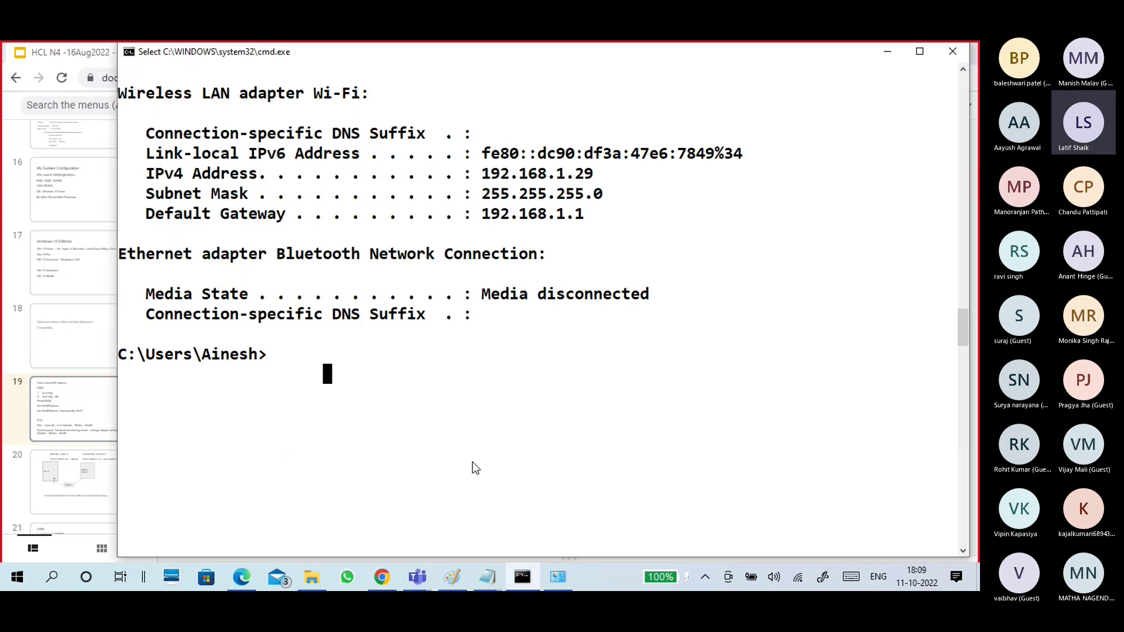
{"action": "left_click", "coordinate": [275, 363]}
{"action": "type", "text": "ipco"}
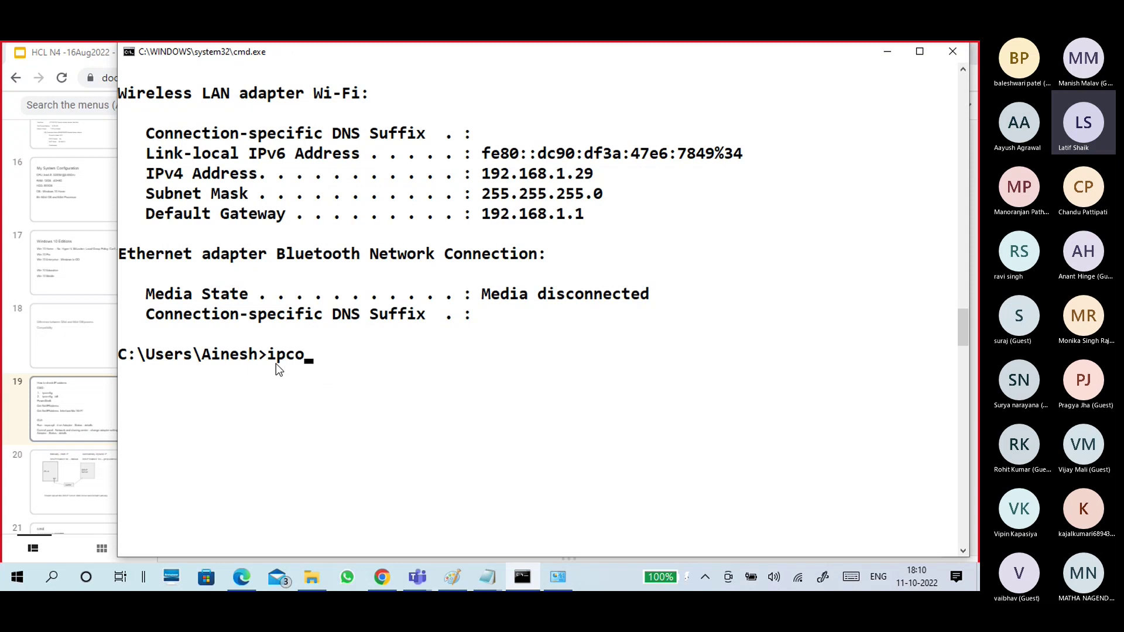
{"action": "type", "text": "nfig /all"}
{"action": "key", "text": "Return"}
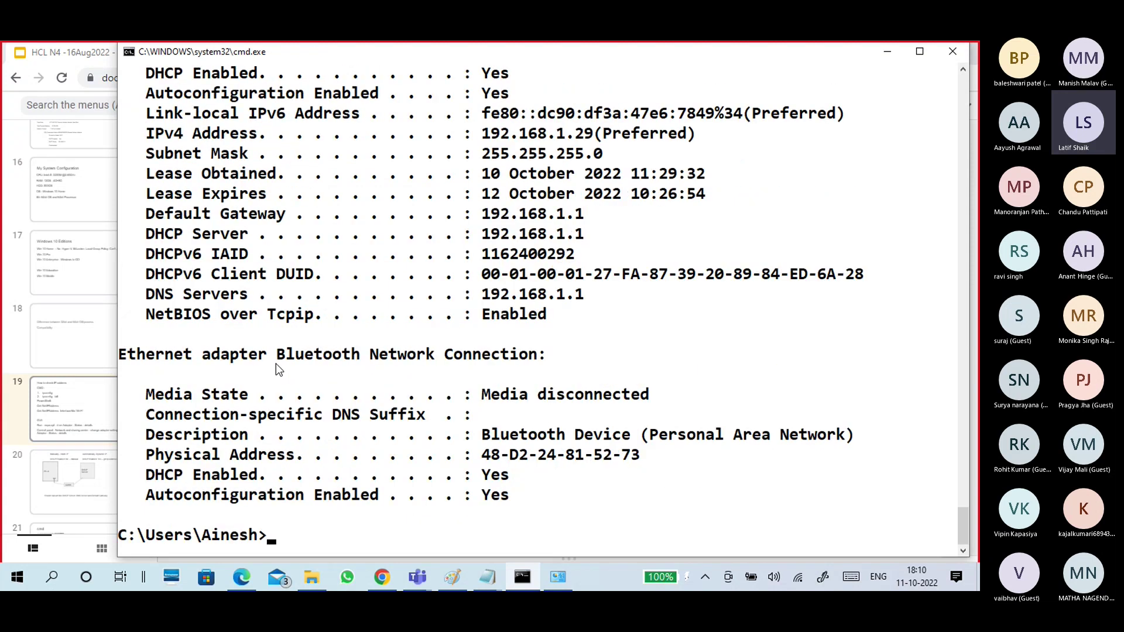
Step: Scroll up to the Wi-Fi section and highlight the command line and Host Name field
{"action": "scroll", "coordinate": [349, 320], "scroll_direction": "up", "scroll_amount": 6}
{"action": "scroll", "coordinate": [349, 319], "scroll_direction": "up", "scroll_amount": 20}
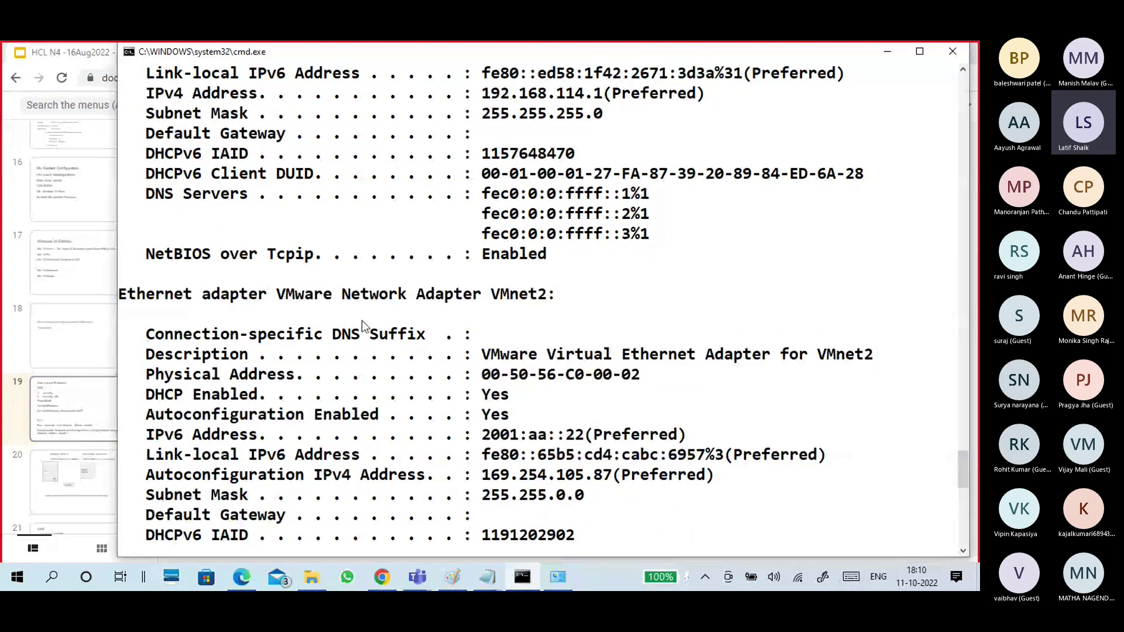
{"action": "scroll", "coordinate": [363, 321], "scroll_direction": "up", "scroll_amount": 15}
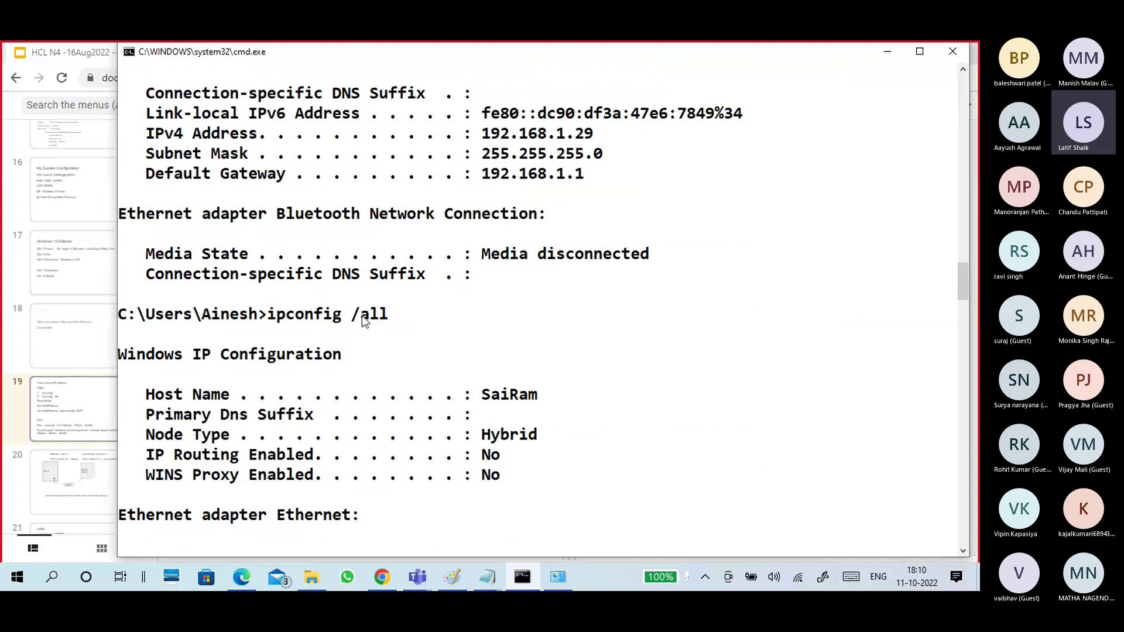
{"action": "right_click", "coordinate": [331, 352]}
{"action": "left_click", "coordinate": [252, 356]}
{"action": "left_click_drag", "start_coordinate": [273, 320], "coordinate": [393, 319]}
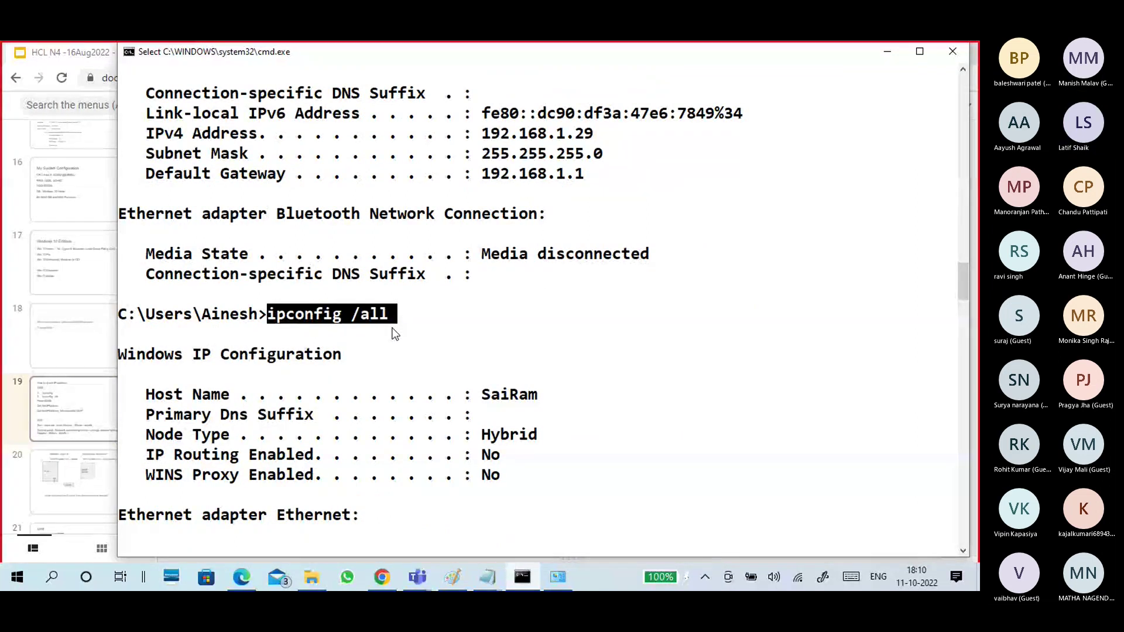
{"action": "left_click", "coordinate": [370, 326]}
{"action": "left_click_drag", "start_coordinate": [148, 396], "coordinate": [230, 397]}
{"action": "scroll", "coordinate": [355, 371], "scroll_direction": "down", "scroll_amount": 18}
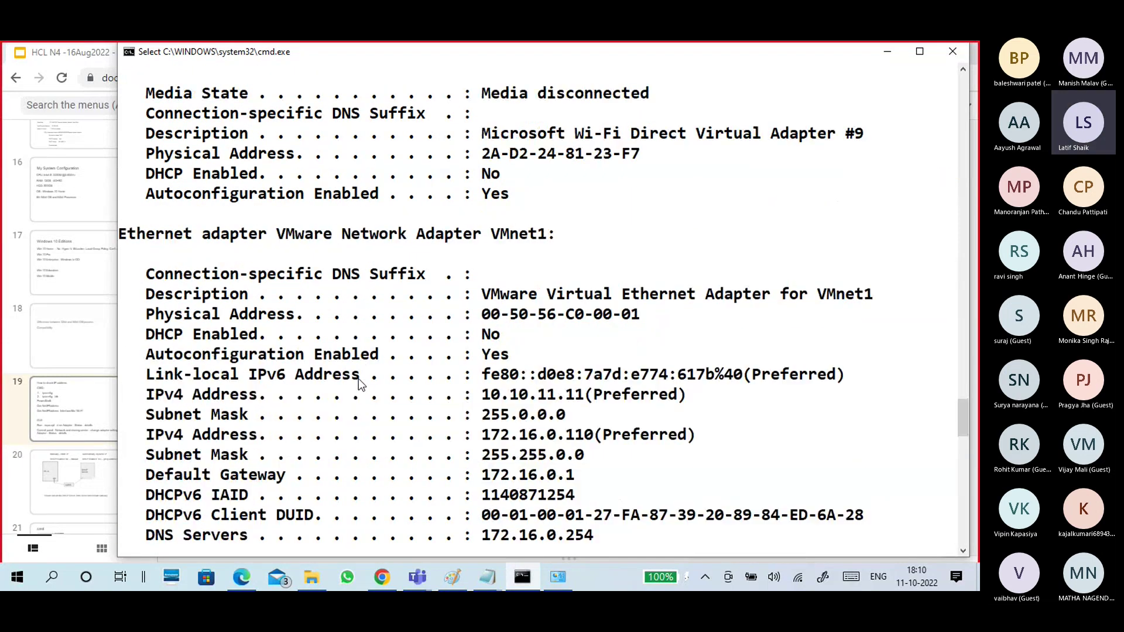
{"action": "scroll", "coordinate": [359, 381], "scroll_direction": "down", "scroll_amount": 20}
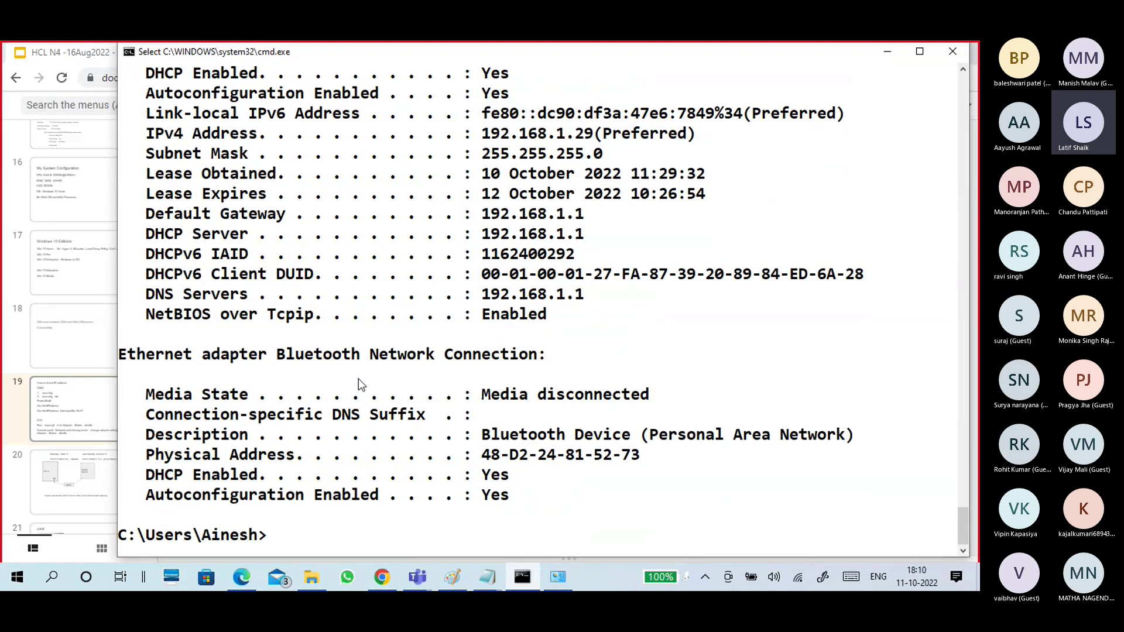
{"action": "scroll", "coordinate": [362, 384], "scroll_direction": "up", "scroll_amount": 3}
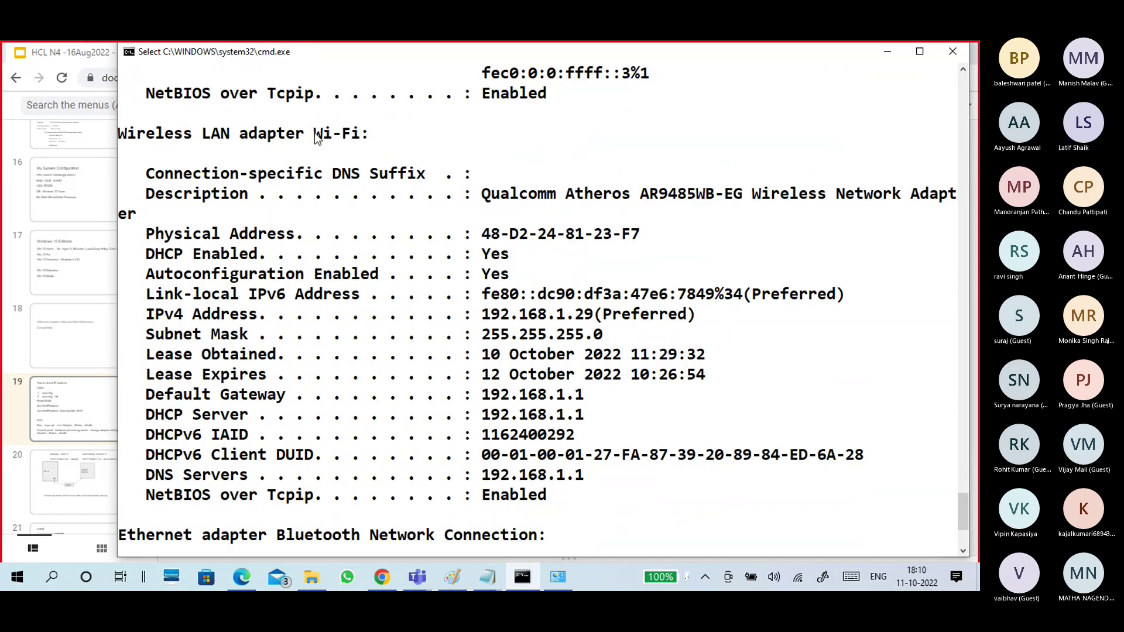
{"action": "left_click_drag", "start_coordinate": [315, 132], "coordinate": [360, 134]}
{"action": "left_click_drag", "start_coordinate": [476, 193], "coordinate": [957, 195]}
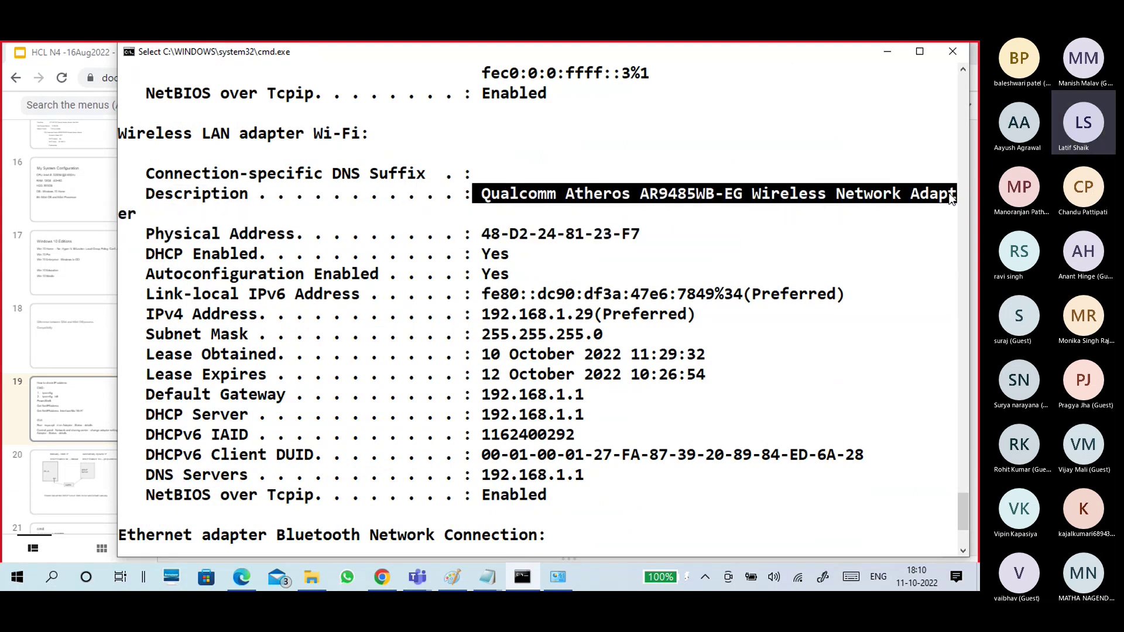
{"action": "left_click", "coordinate": [839, 195]}
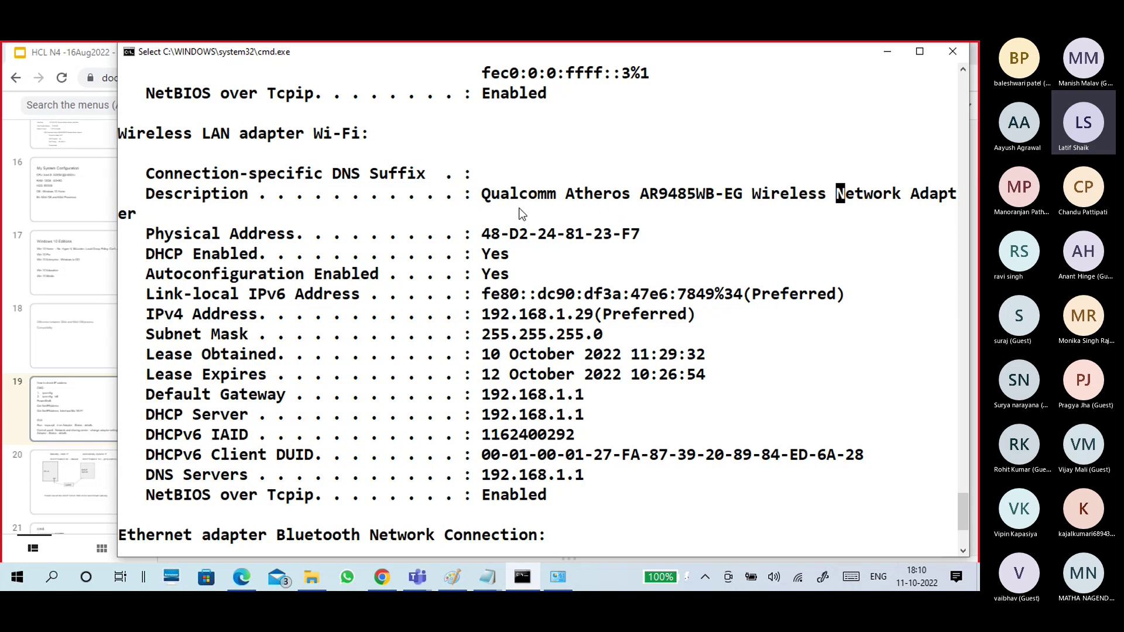
{"action": "left_click_drag", "start_coordinate": [484, 195], "coordinate": [827, 195]}
{"action": "left_click", "coordinate": [560, 195]}
{"action": "left_click_drag", "start_coordinate": [475, 195], "coordinate": [747, 193]}
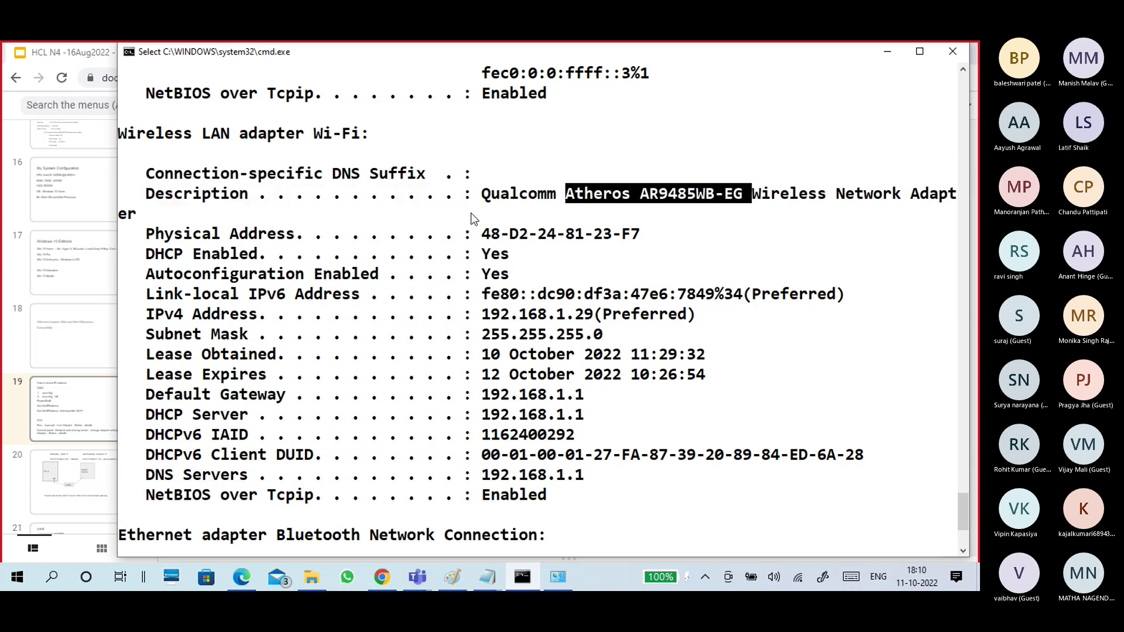
{"action": "left_click_drag", "start_coordinate": [482, 196], "coordinate": [543, 195]}
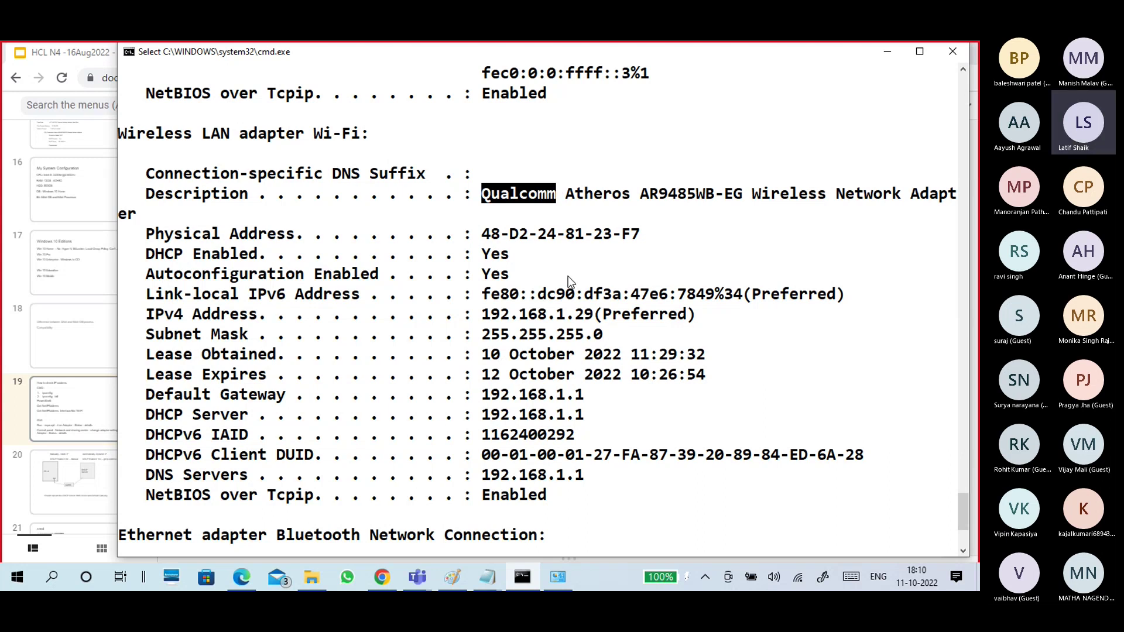
{"action": "left_click_drag", "start_coordinate": [480, 199], "coordinate": [555, 193]}
{"action": "left_click_drag", "start_coordinate": [483, 199], "coordinate": [909, 198]}
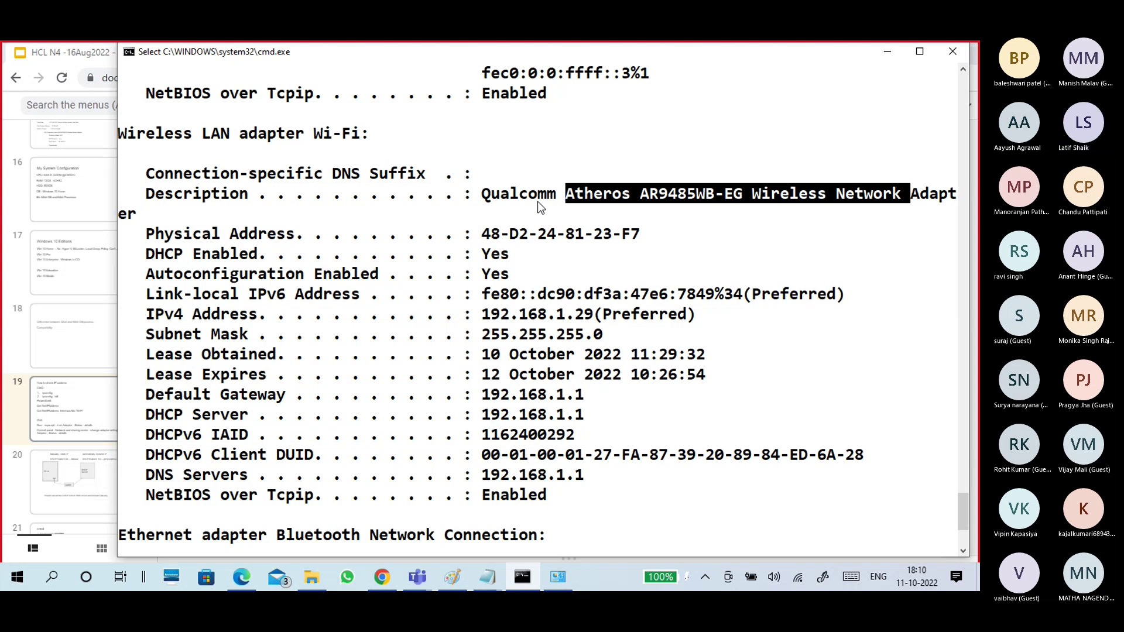
{"action": "left_click", "coordinate": [802, 198]}
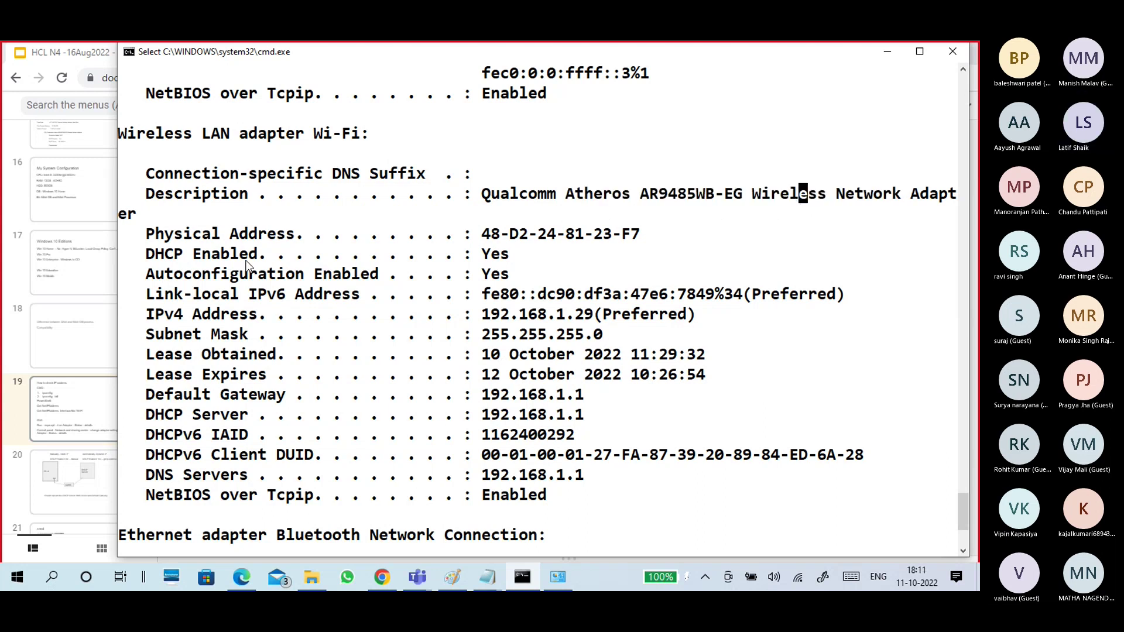
{"action": "left_click_drag", "start_coordinate": [147, 234], "coordinate": [298, 241]}
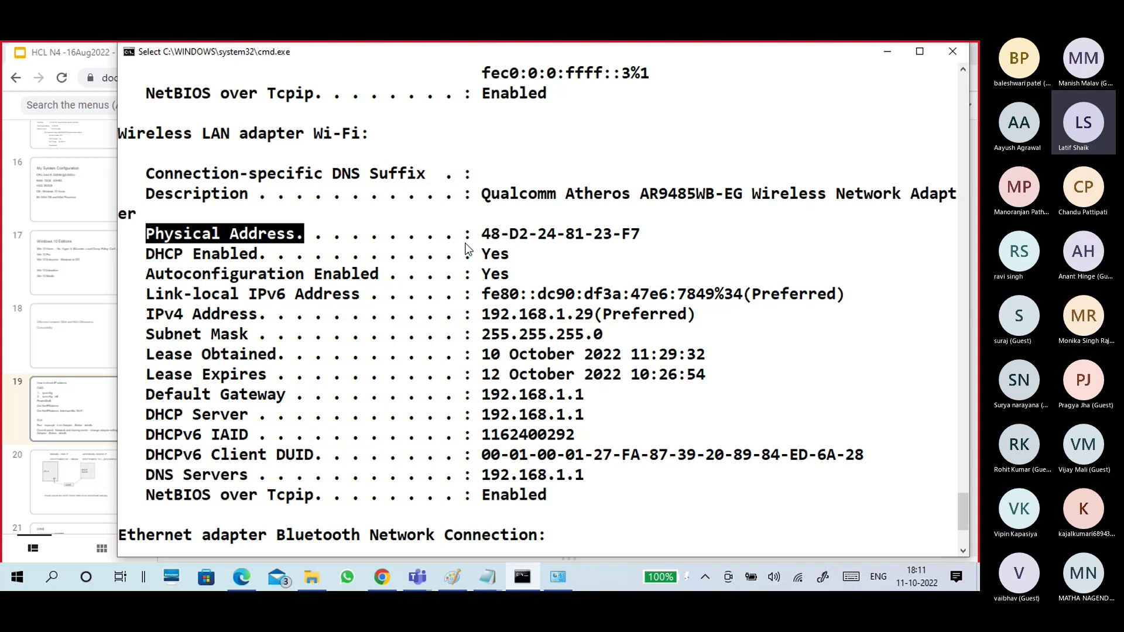
{"action": "left_click_drag", "start_coordinate": [482, 234], "coordinate": [639, 246]}
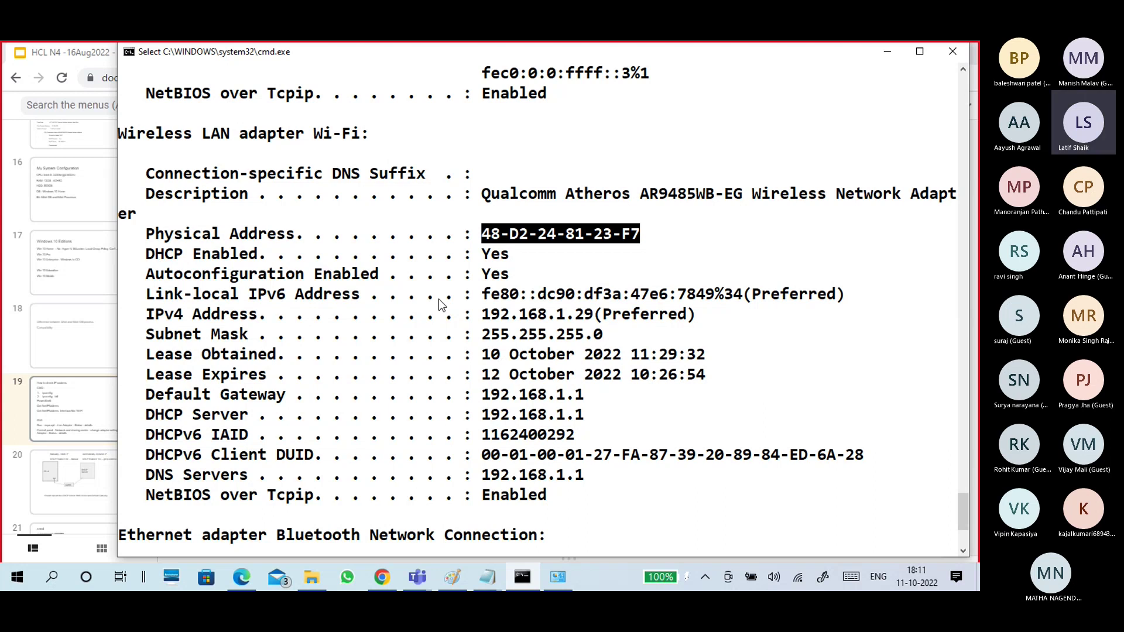
{"action": "scroll", "coordinate": [543, 267], "scroll_direction": "down", "scroll_amount": 2}
{"action": "scroll", "coordinate": [543, 267], "scroll_direction": "up", "scroll_amount": 1}
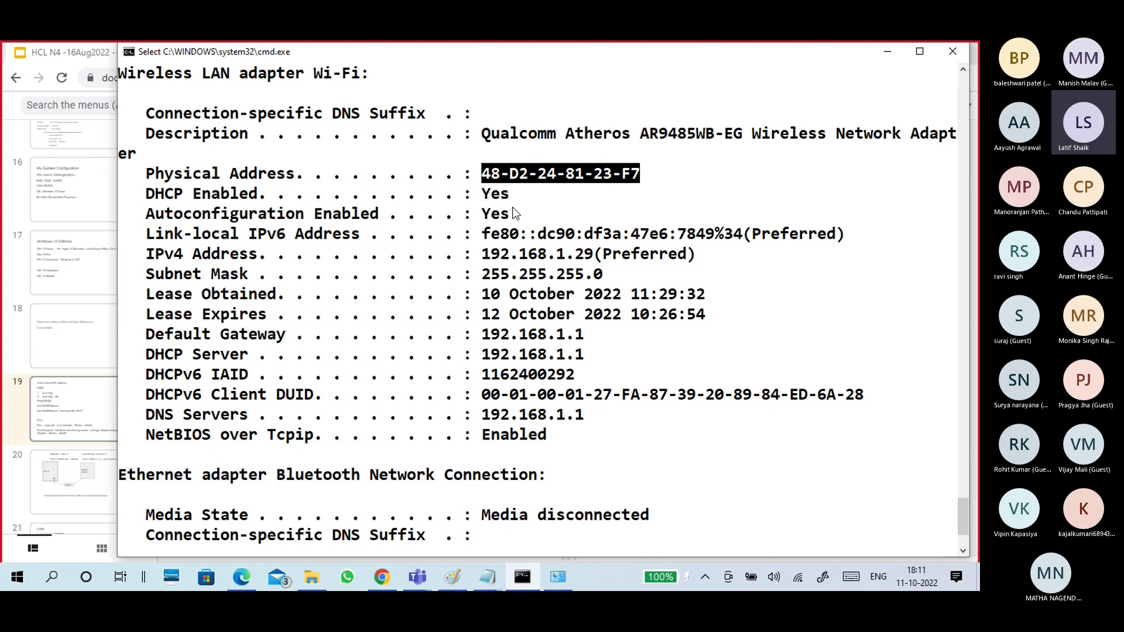
{"action": "left_click", "coordinate": [494, 173]}
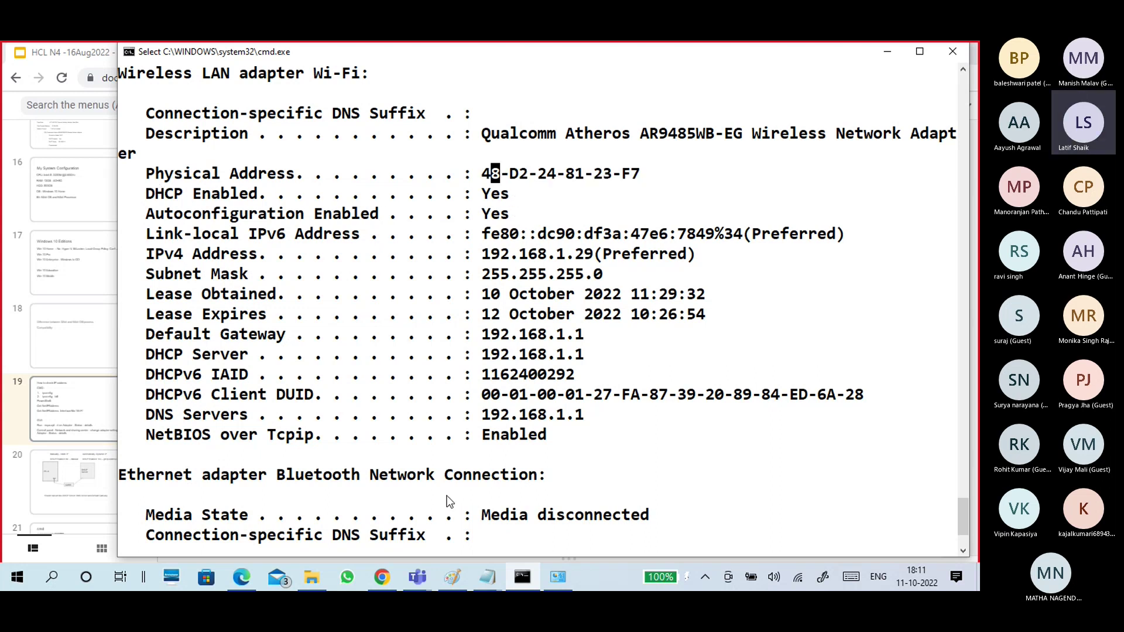
{"action": "mouse_move", "coordinate": [420, 580]}
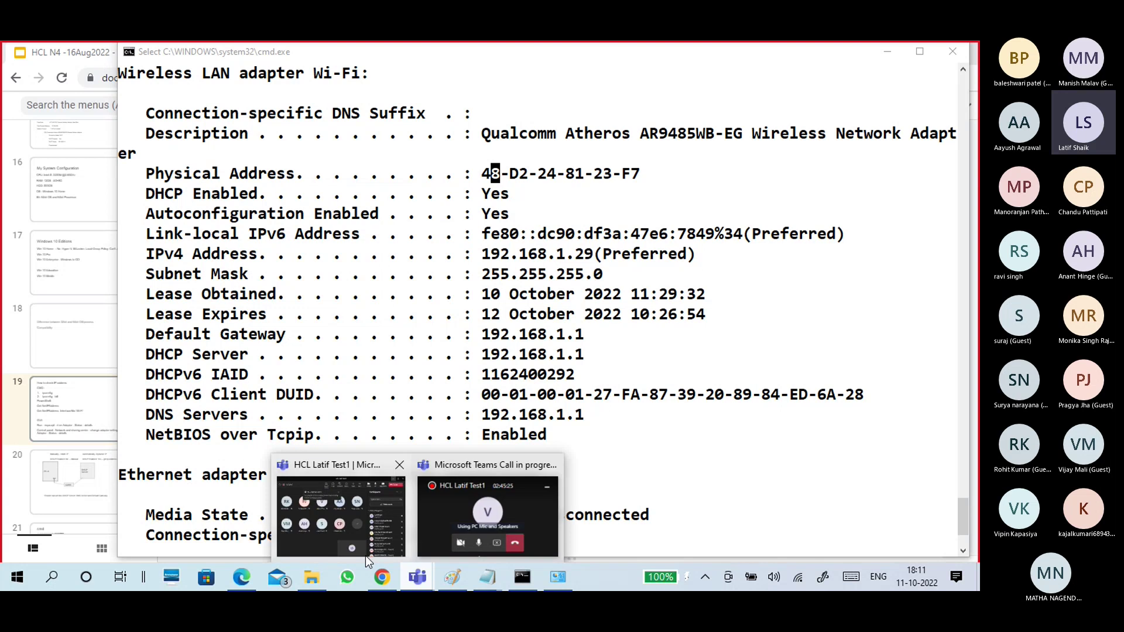
{"action": "left_click", "coordinate": [366, 556]}
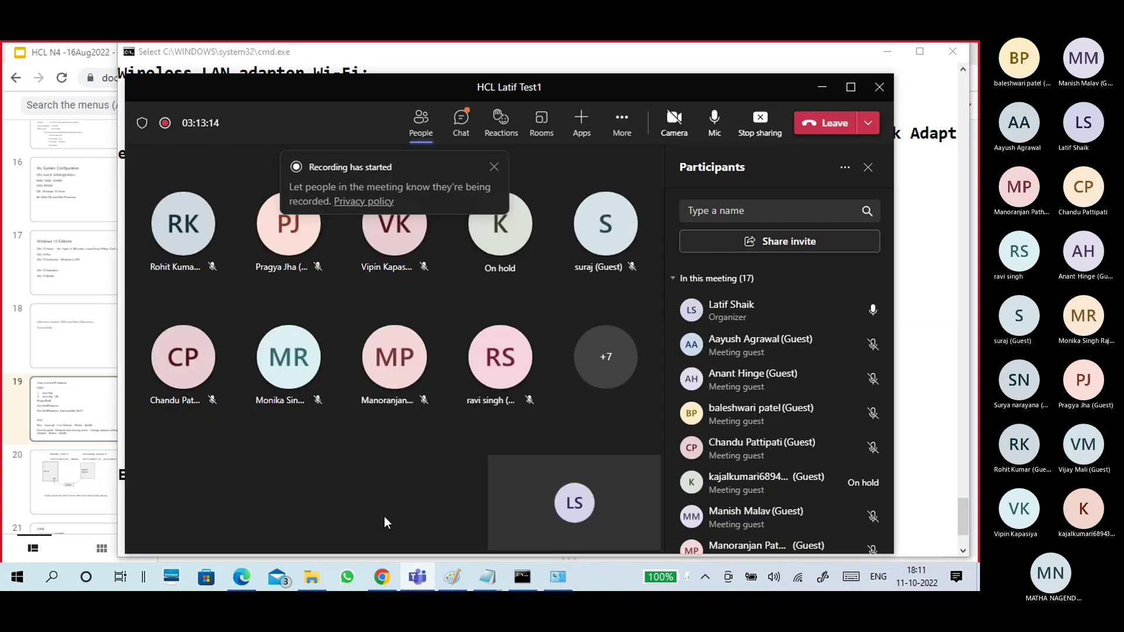
{"action": "left_click", "coordinate": [821, 87]}
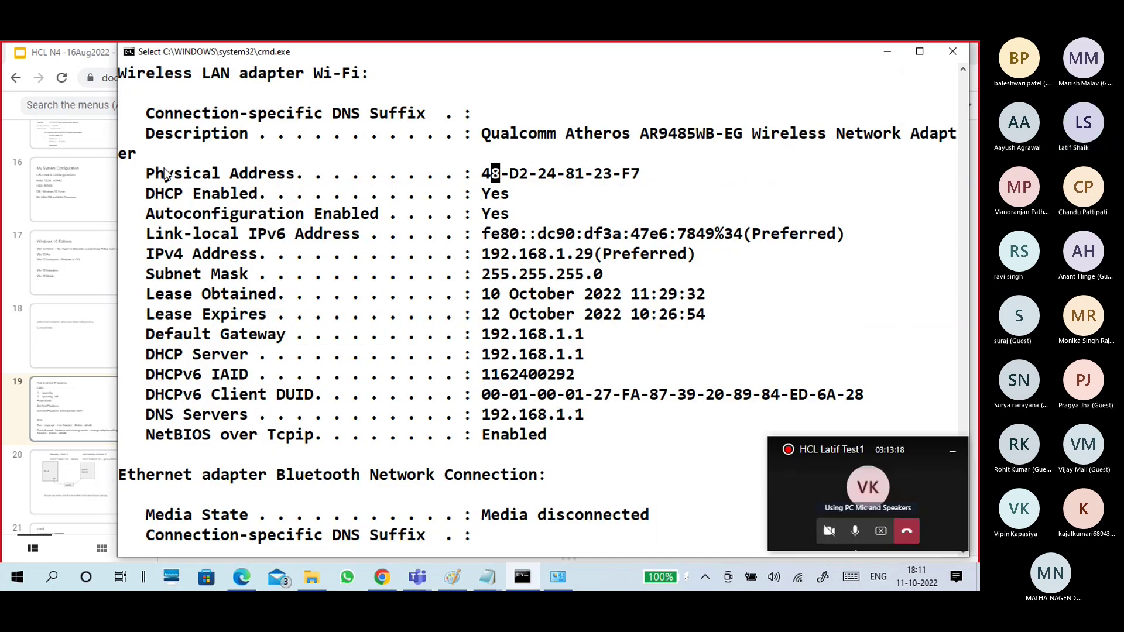
{"action": "left_click_drag", "start_coordinate": [148, 175], "coordinate": [297, 177]}
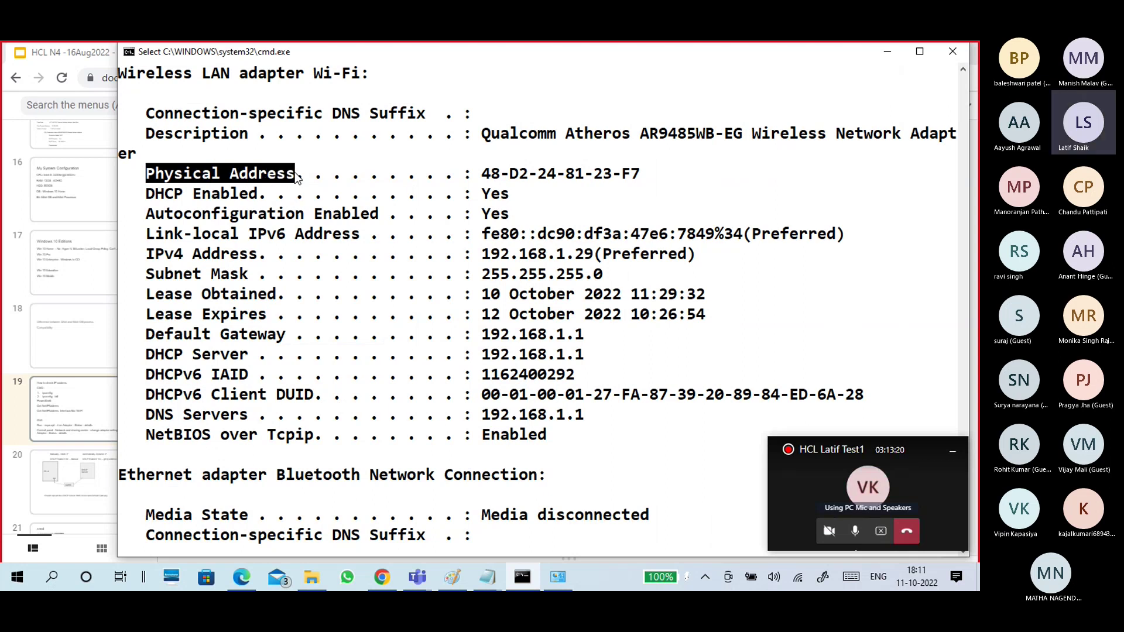
{"action": "left_click_drag", "start_coordinate": [476, 174], "coordinate": [642, 175]}
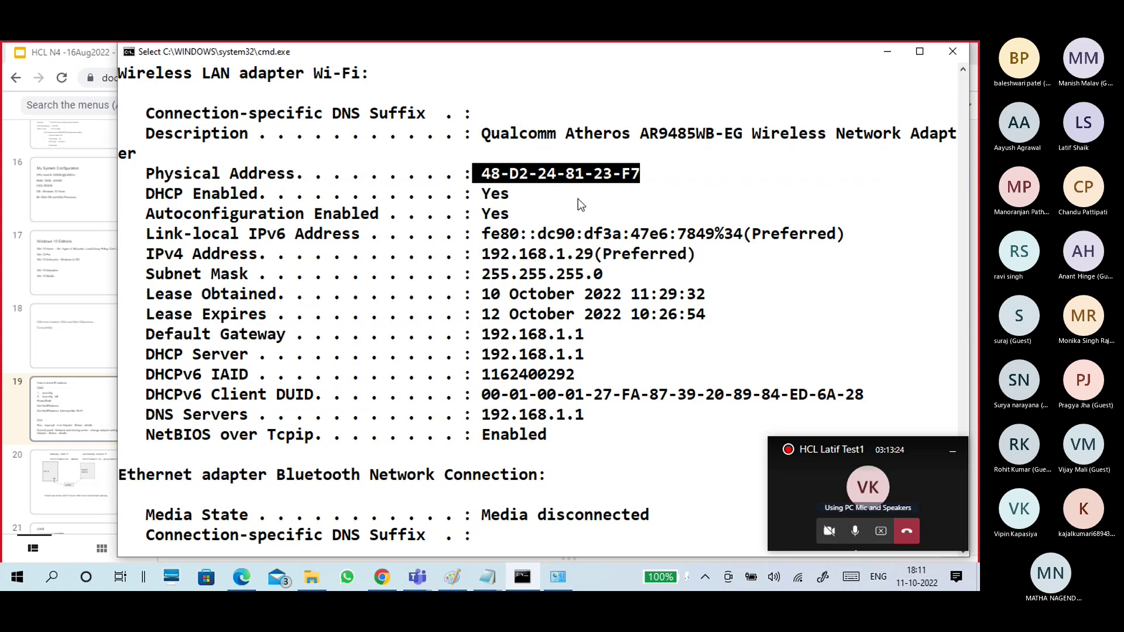
{"action": "left_click_drag", "start_coordinate": [315, 73], "coordinate": [357, 76]}
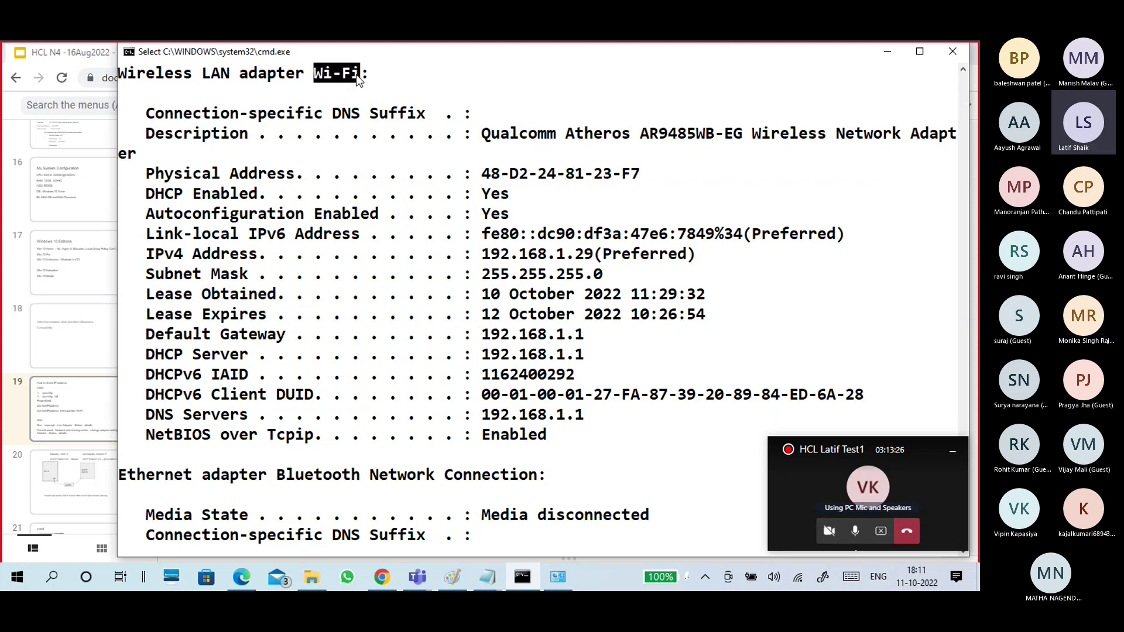
{"action": "left_click", "coordinate": [455, 575]}
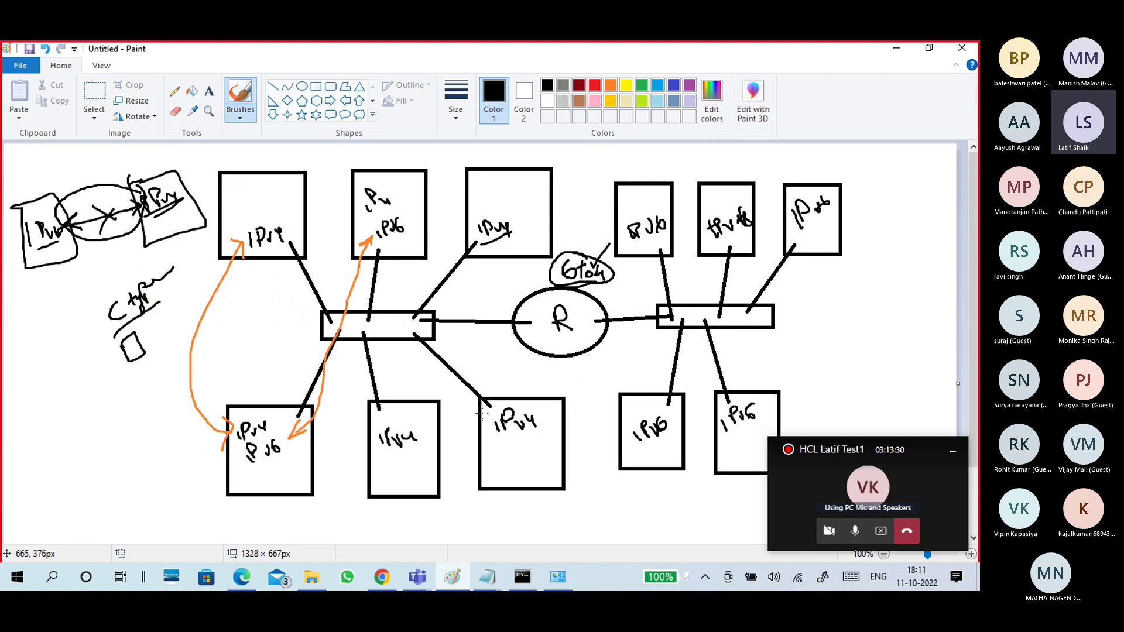
Step: Circle an IPv4 label and draw an underlined, ticked box labelled MAC by the right network
{"action": "mouse_move", "coordinate": [493, 408]}
{"action": "left_mouse_down"}
{"action": "mouse_move", "coordinate": [509, 410]}
{"action": "mouse_move", "coordinate": [495, 412]}
{"action": "left_mouse_up"}
{"action": "mouse_move", "coordinate": [841, 297]}
{"action": "left_mouse_down"}
{"action": "mouse_move", "coordinate": [845, 319]}
{"action": "mouse_move", "coordinate": [865, 287]}
{"action": "mouse_move", "coordinate": [887, 301]}
{"action": "mouse_move", "coordinate": [846, 318]}
{"action": "mouse_move", "coordinate": [870, 332]}
{"action": "mouse_move", "coordinate": [884, 321]}
{"action": "mouse_move", "coordinate": [892, 333]}
{"action": "left_mouse_up"}
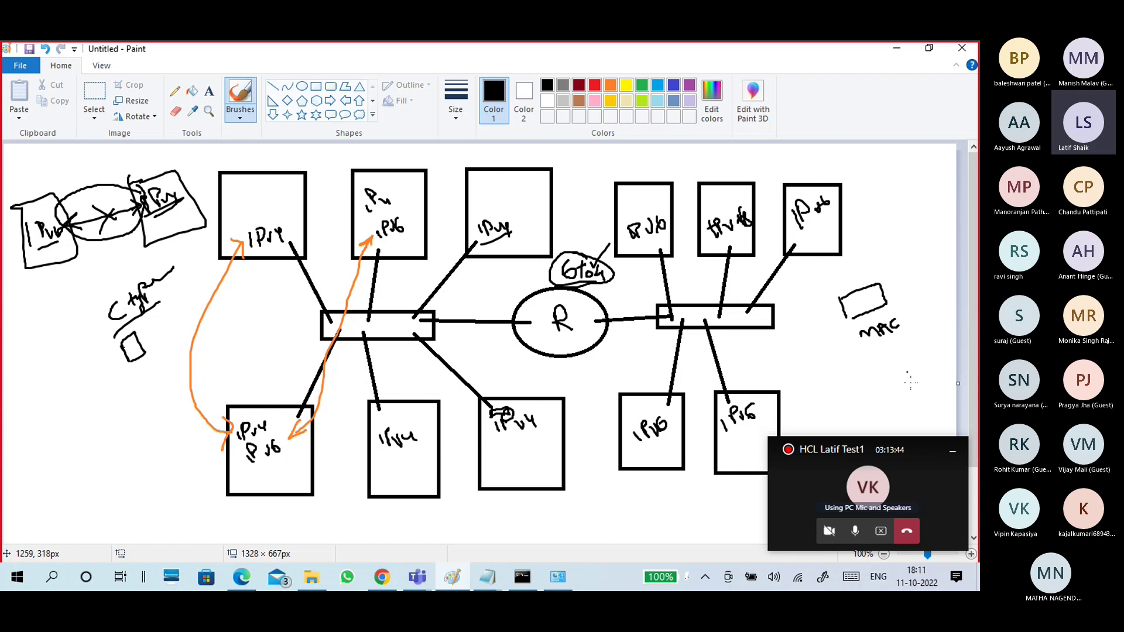
{"action": "left_click", "coordinate": [954, 453]}
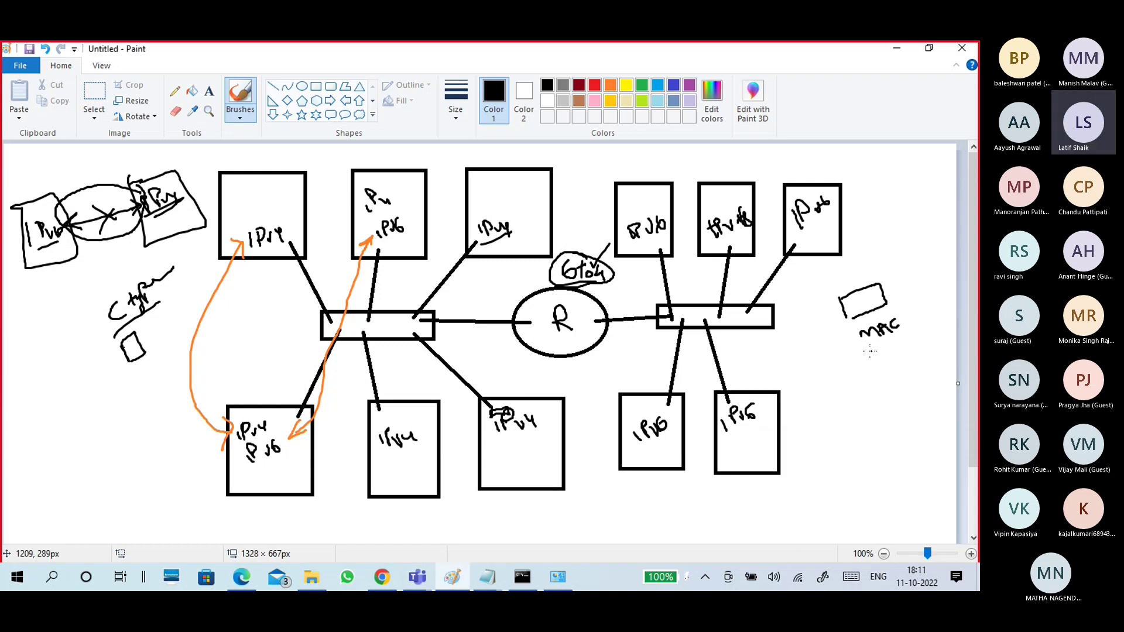
{"action": "left_click_drag", "start_coordinate": [865, 353], "coordinate": [902, 340]}
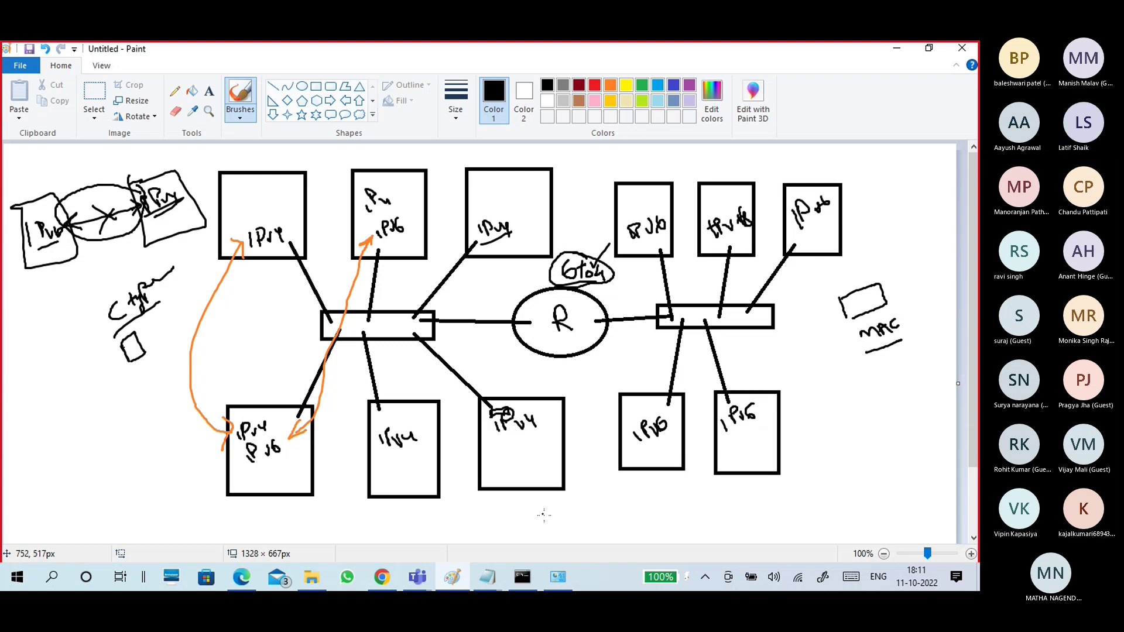
{"action": "mouse_move", "coordinate": [900, 311]}
{"action": "left_mouse_down"}
{"action": "mouse_move", "coordinate": [909, 292]}
{"action": "mouse_move", "coordinate": [896, 275]}
{"action": "left_mouse_up"}
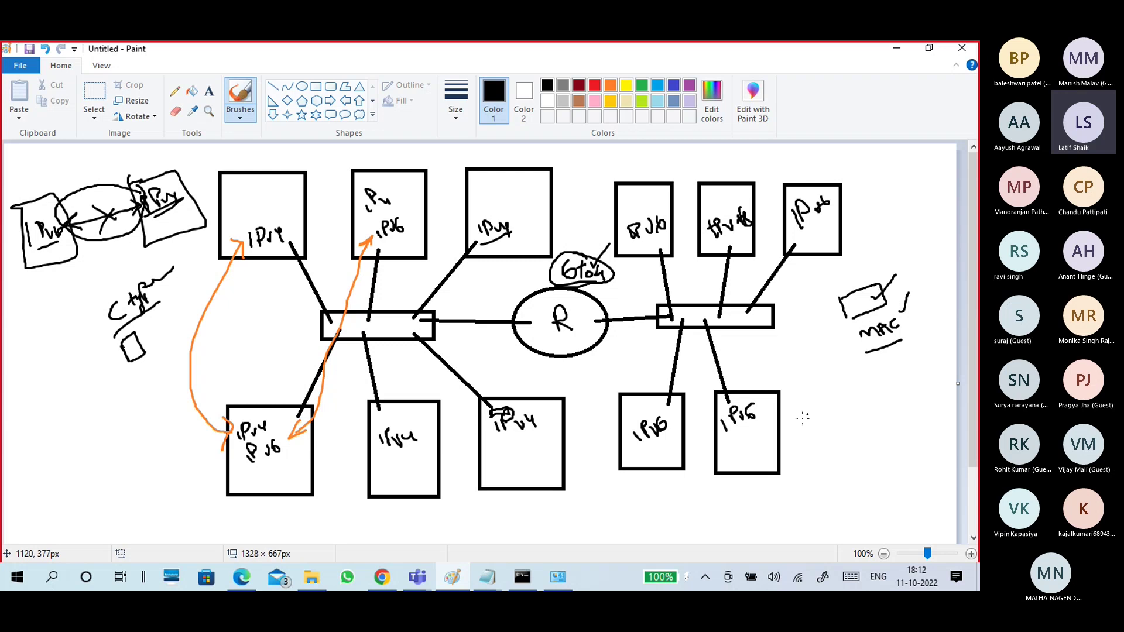
{"action": "left_click", "coordinate": [568, 587]}
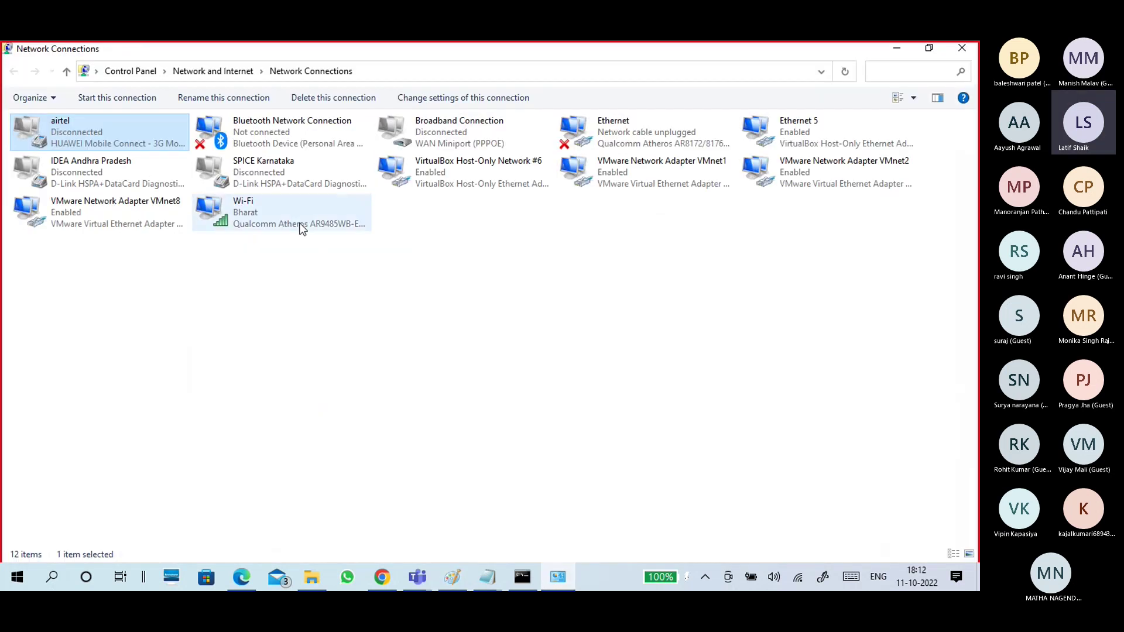
{"action": "left_click", "coordinate": [256, 223]}
{"action": "double_click", "coordinate": [257, 223]}
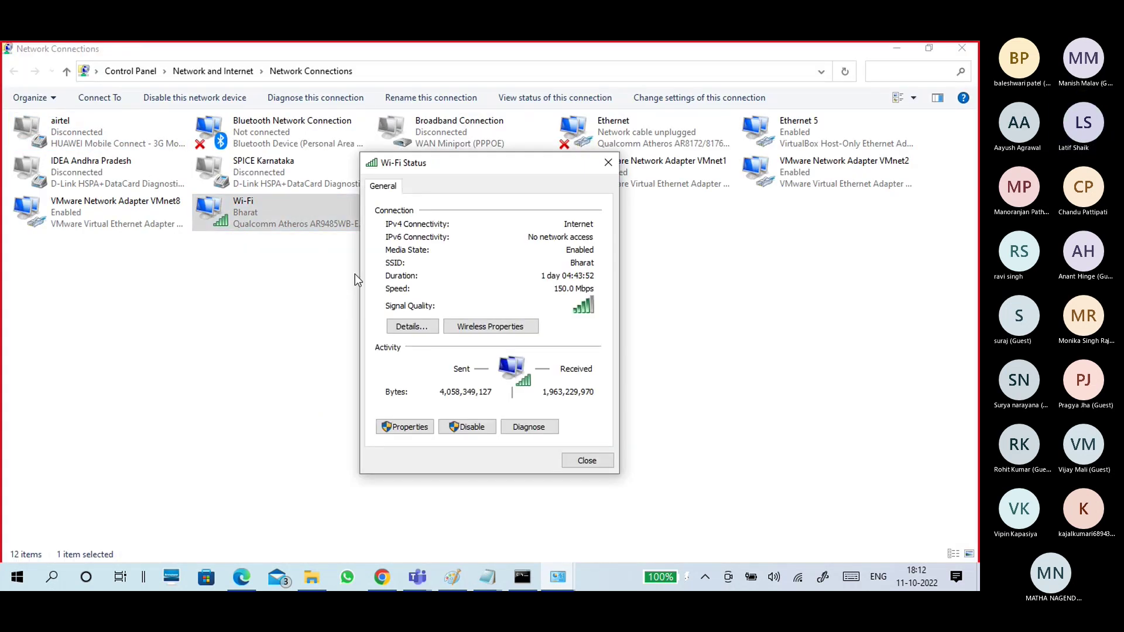
{"action": "left_click", "coordinate": [406, 325]}
{"action": "left_click", "coordinate": [482, 266]}
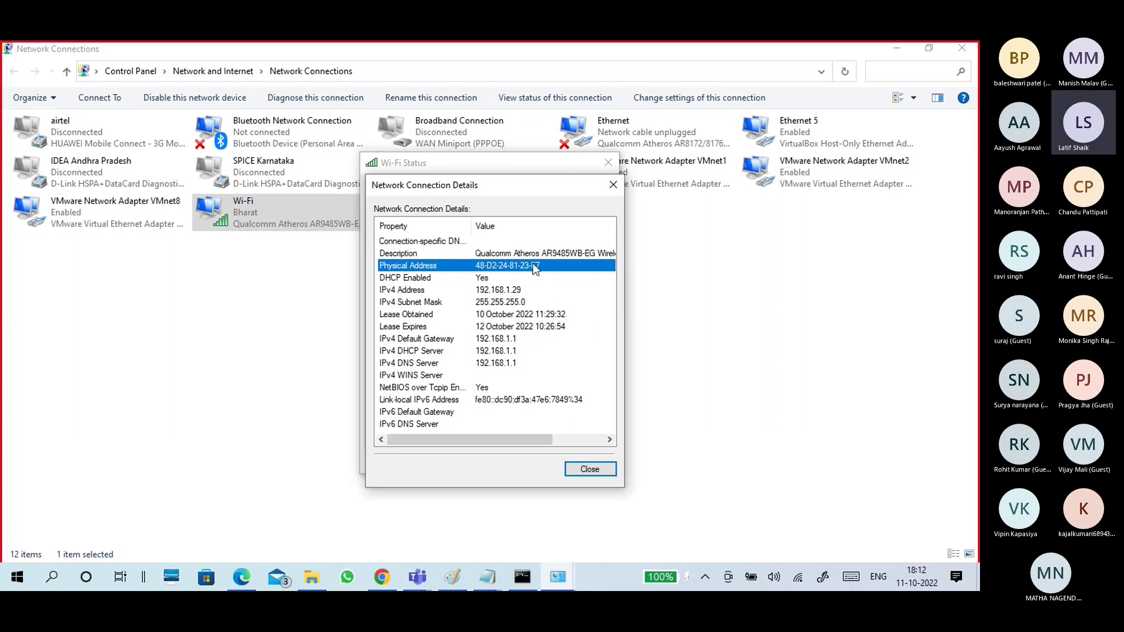
{"action": "left_click", "coordinate": [589, 469]}
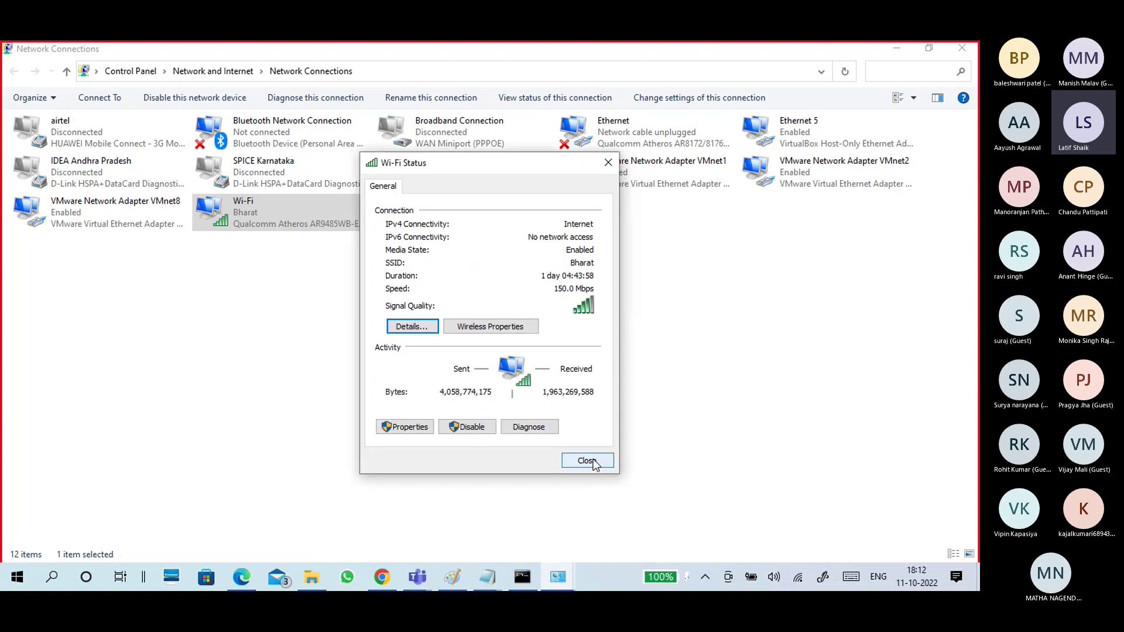
{"action": "left_click", "coordinate": [589, 461]}
{"action": "left_click", "coordinate": [518, 580]}
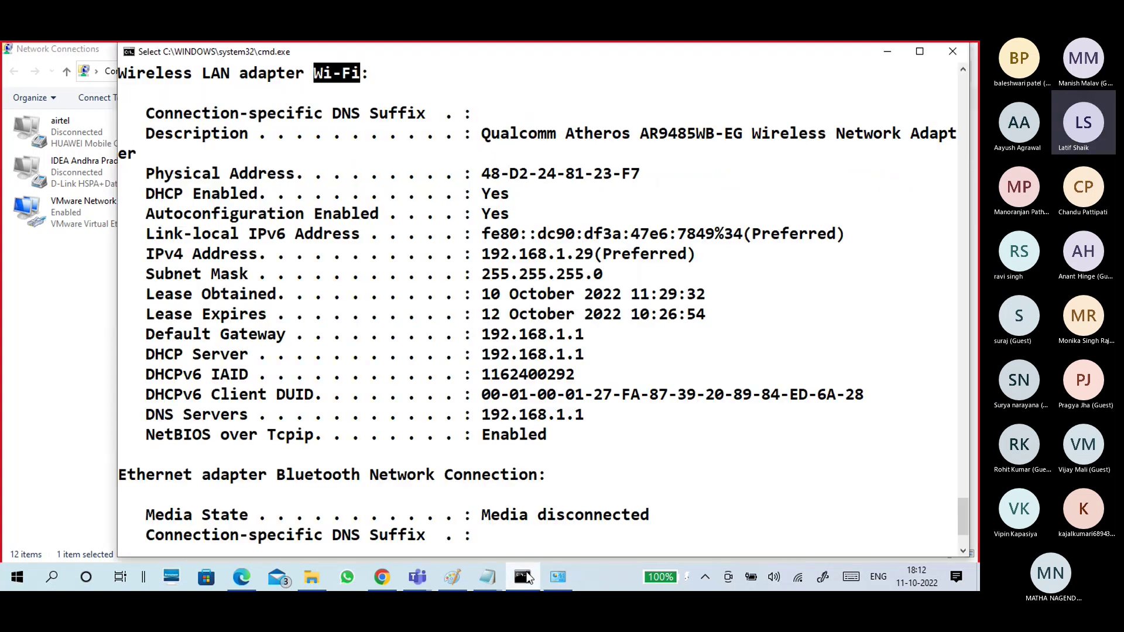
{"action": "left_click_drag", "start_coordinate": [475, 134], "coordinate": [556, 133]}
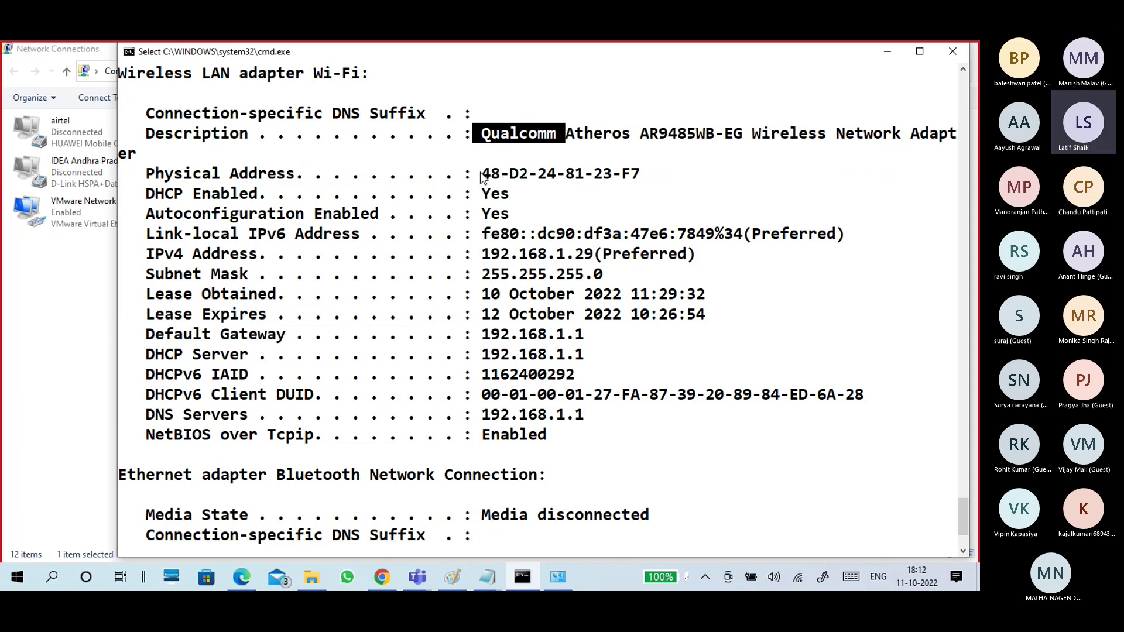
{"action": "left_click_drag", "start_coordinate": [475, 174], "coordinate": [644, 184]}
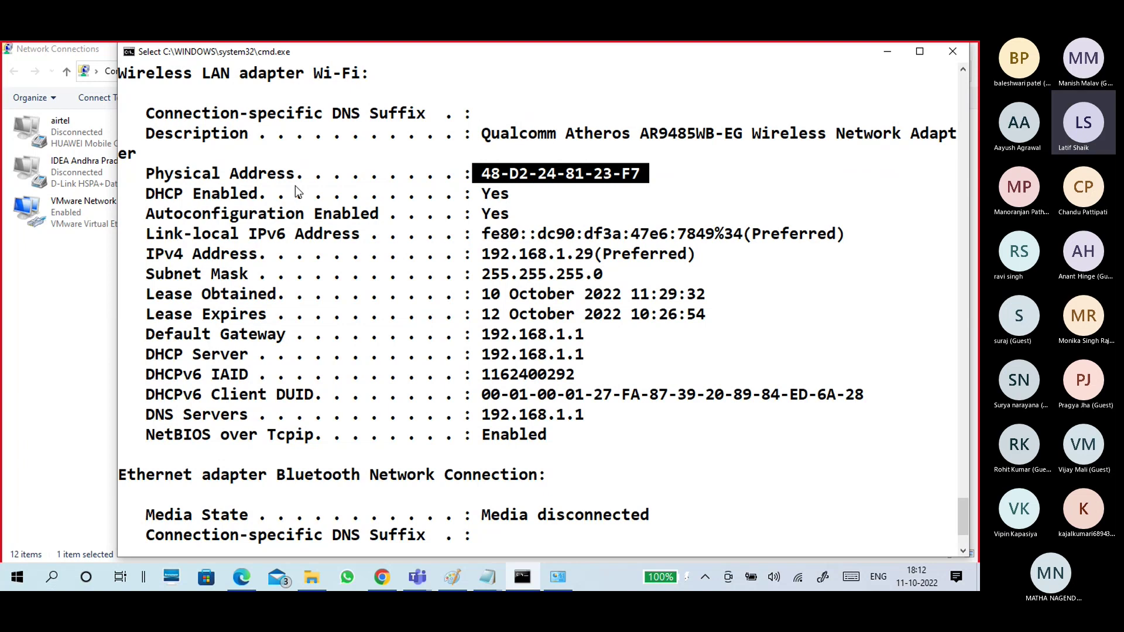
{"action": "left_click_drag", "start_coordinate": [369, 72], "coordinate": [314, 73]}
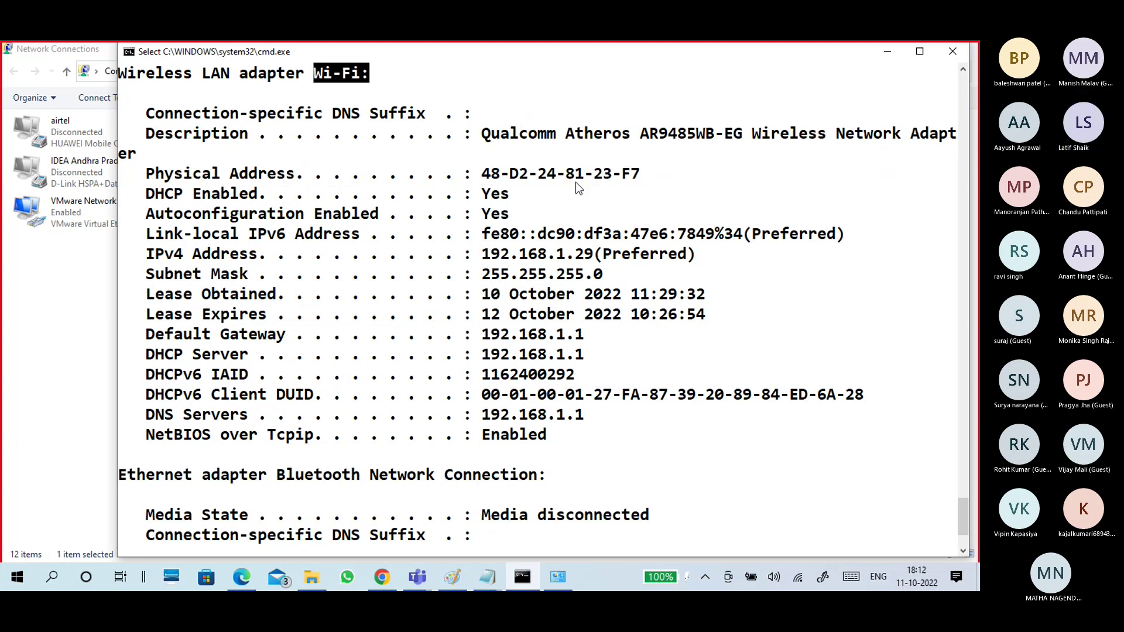
{"action": "left_click_drag", "start_coordinate": [473, 173], "coordinate": [650, 176]}
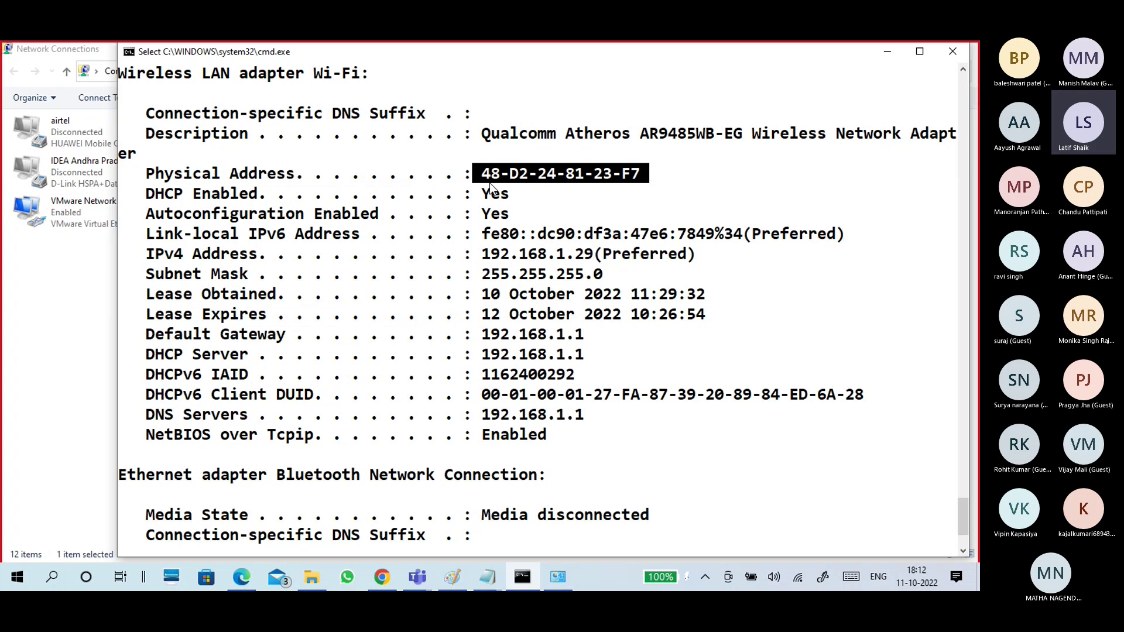
{"action": "left_click_drag", "start_coordinate": [476, 173], "coordinate": [647, 174]}
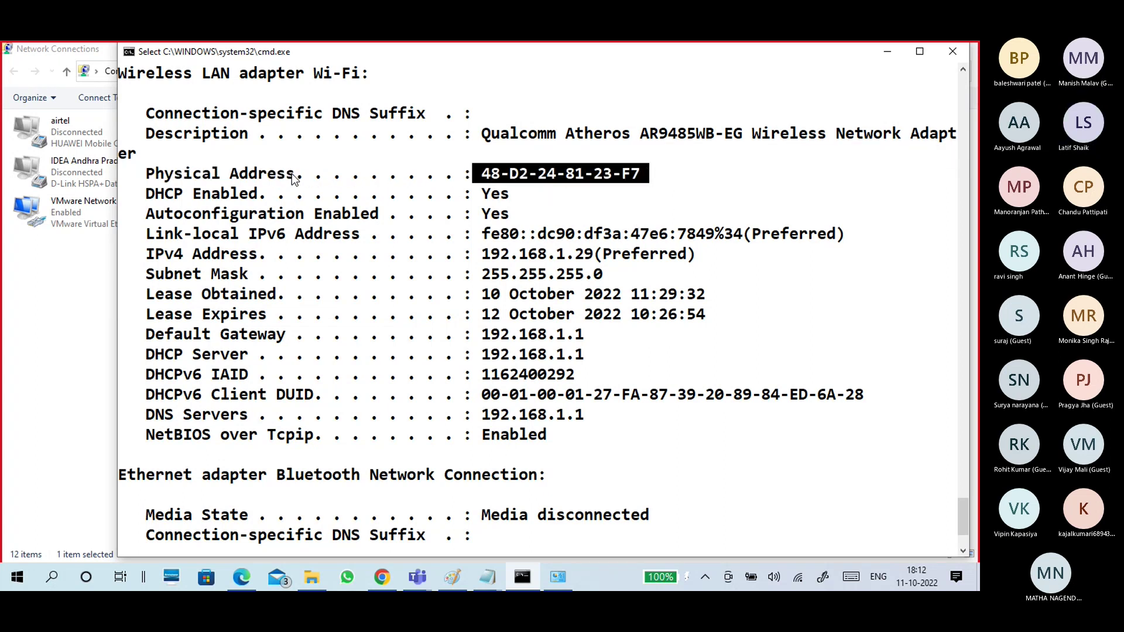
{"action": "left_click_drag", "start_coordinate": [304, 173], "coordinate": [149, 177]}
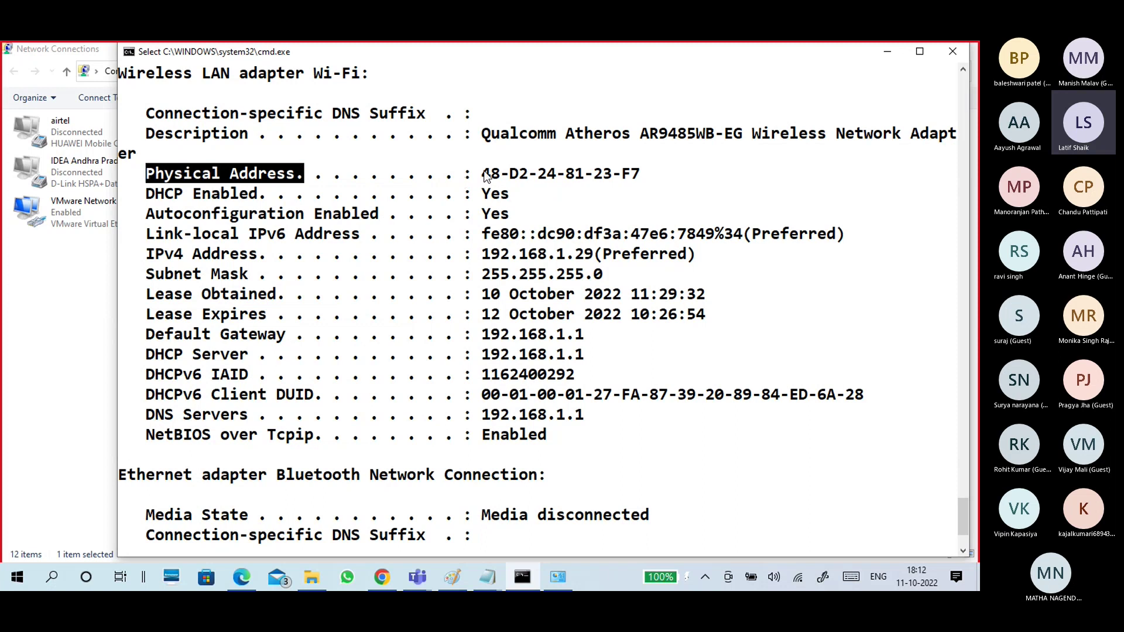
{"action": "left_click_drag", "start_coordinate": [484, 174], "coordinate": [640, 174]}
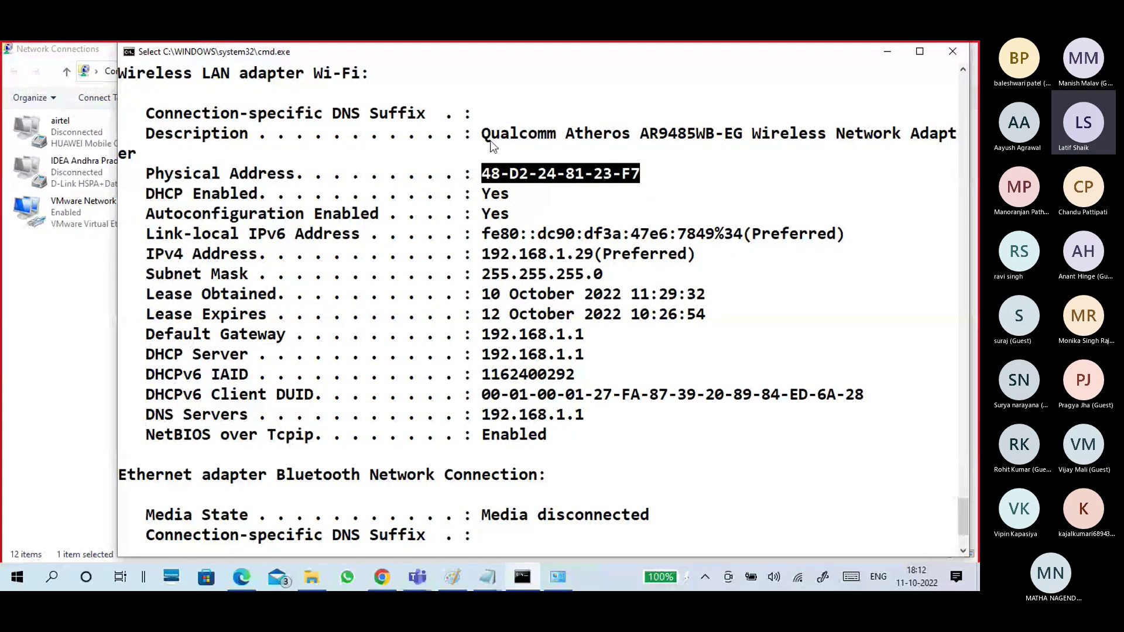
{"action": "left_click_drag", "start_coordinate": [484, 134], "coordinate": [557, 136]}
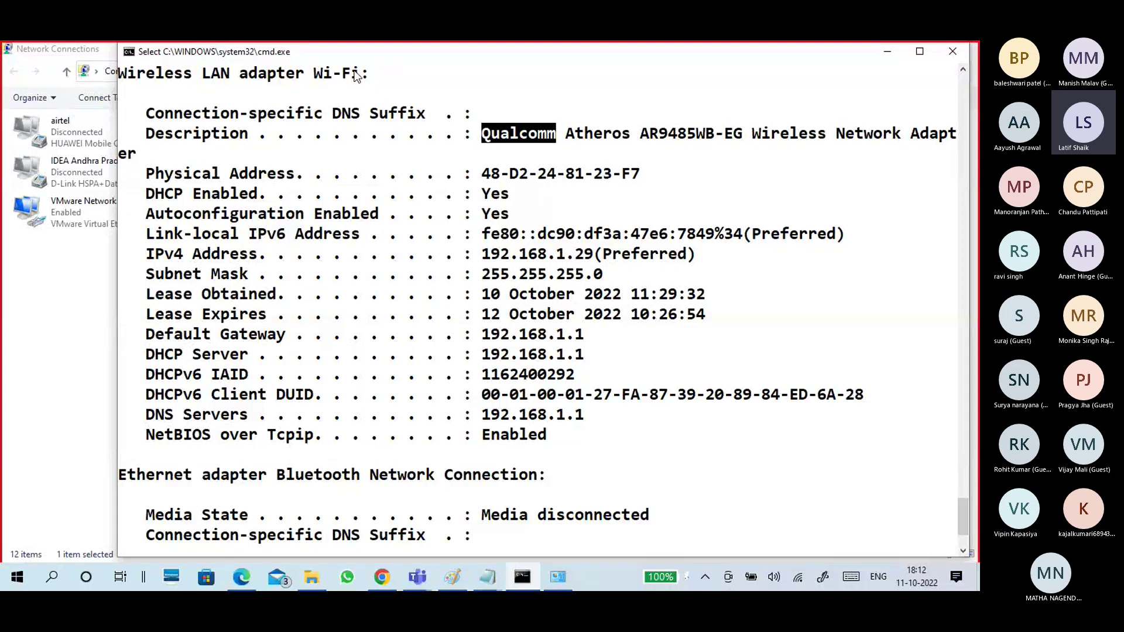
{"action": "left_click_drag", "start_coordinate": [359, 75], "coordinate": [306, 74]}
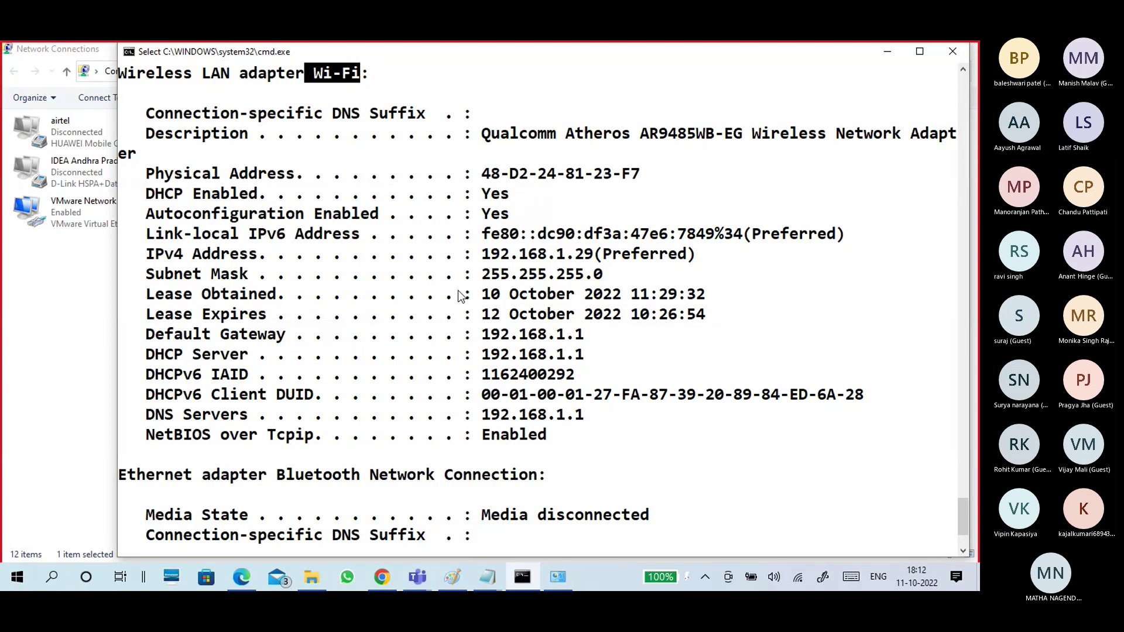
{"action": "left_click_drag", "start_coordinate": [150, 257], "coordinate": [594, 258]}
{"action": "left_click_drag", "start_coordinate": [484, 174], "coordinate": [644, 176]}
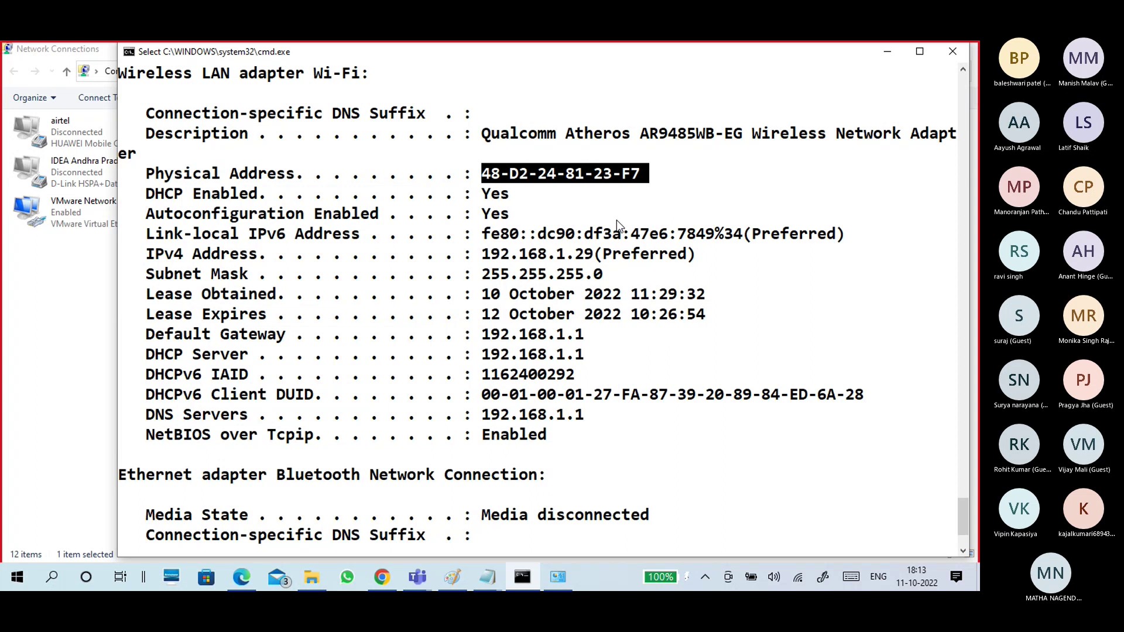
{"action": "left_click", "coordinate": [588, 253]}
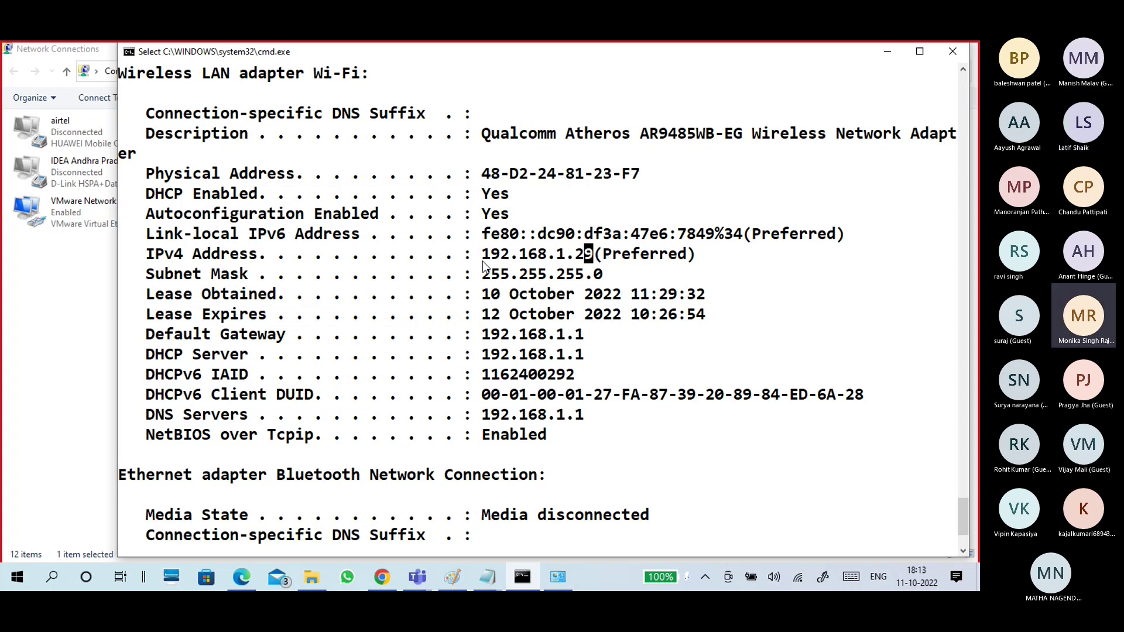
{"action": "left_click", "coordinate": [486, 258]}
{"action": "left_click_drag", "start_coordinate": [486, 258], "coordinate": [590, 258]}
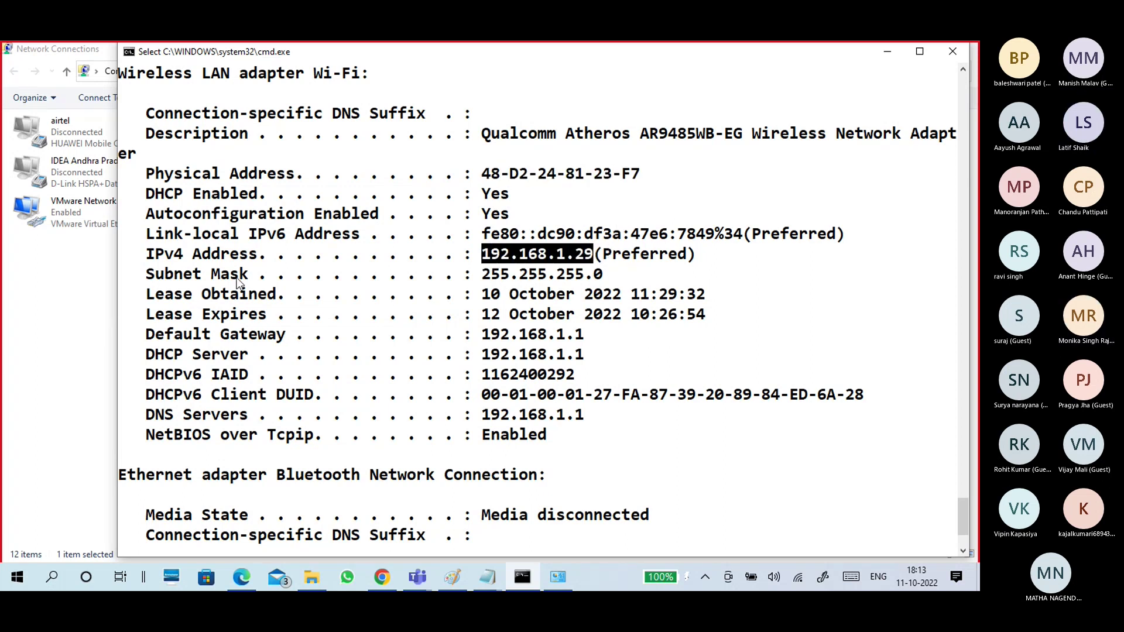
{"action": "left_click", "coordinate": [142, 255]}
{"action": "left_click_drag", "start_coordinate": [146, 260], "coordinate": [252, 272]}
{"action": "left_click", "coordinate": [493, 258]}
{"action": "left_click_drag", "start_coordinate": [144, 258], "coordinate": [598, 260]}
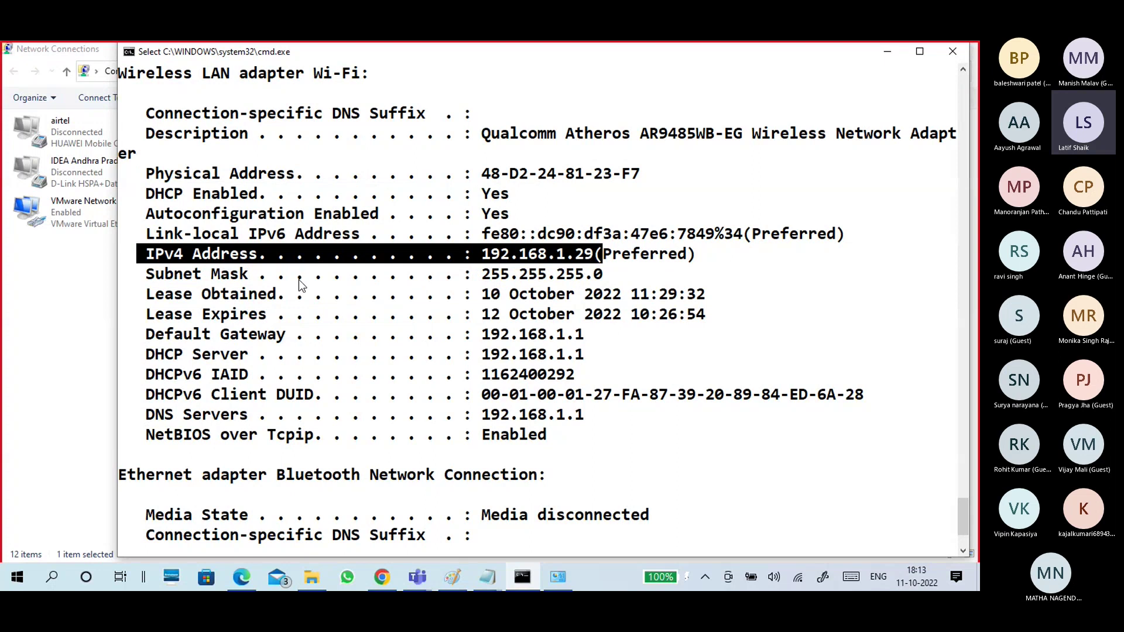
{"action": "left_click_drag", "start_coordinate": [153, 235], "coordinate": [360, 234]}
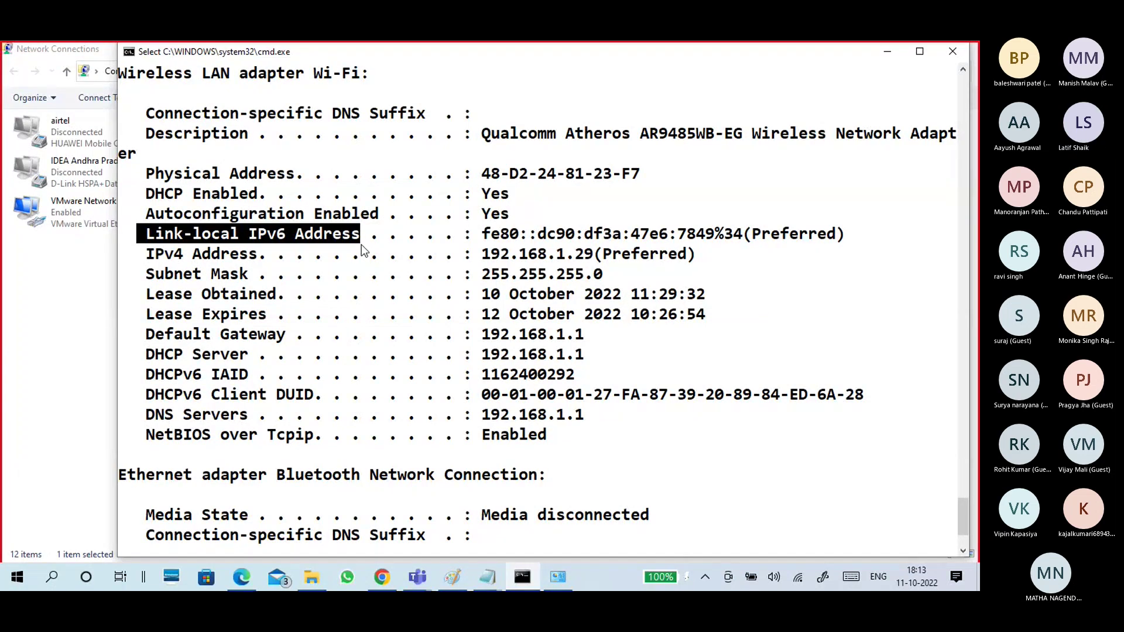
{"action": "left_click_drag", "start_coordinate": [148, 255], "coordinate": [261, 268]}
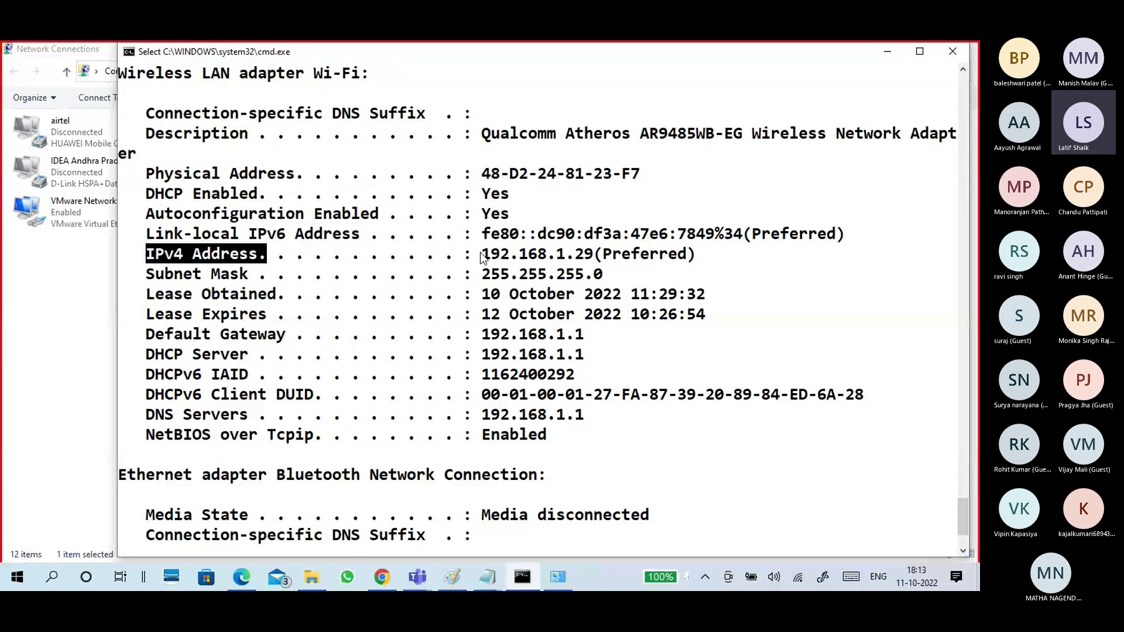
{"action": "left_click_drag", "start_coordinate": [482, 257], "coordinate": [594, 257]}
{"action": "left_click_drag", "start_coordinate": [473, 274], "coordinate": [612, 275]}
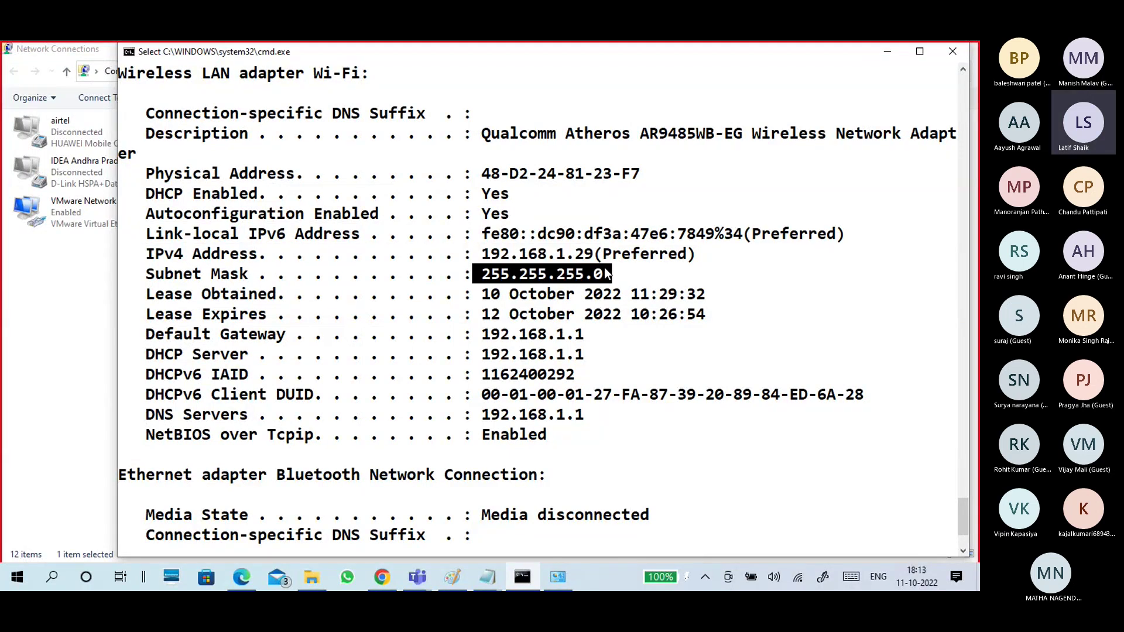
{"action": "left_click_drag", "start_coordinate": [484, 336], "coordinate": [584, 337]}
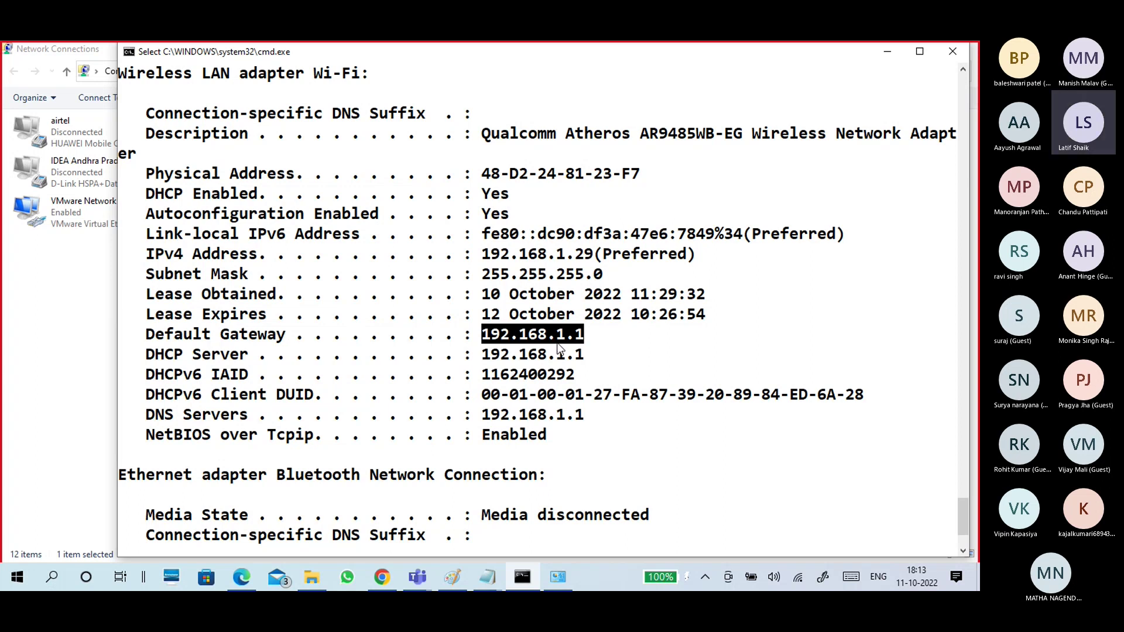
{"action": "left_click_drag", "start_coordinate": [478, 355], "coordinate": [586, 359]}
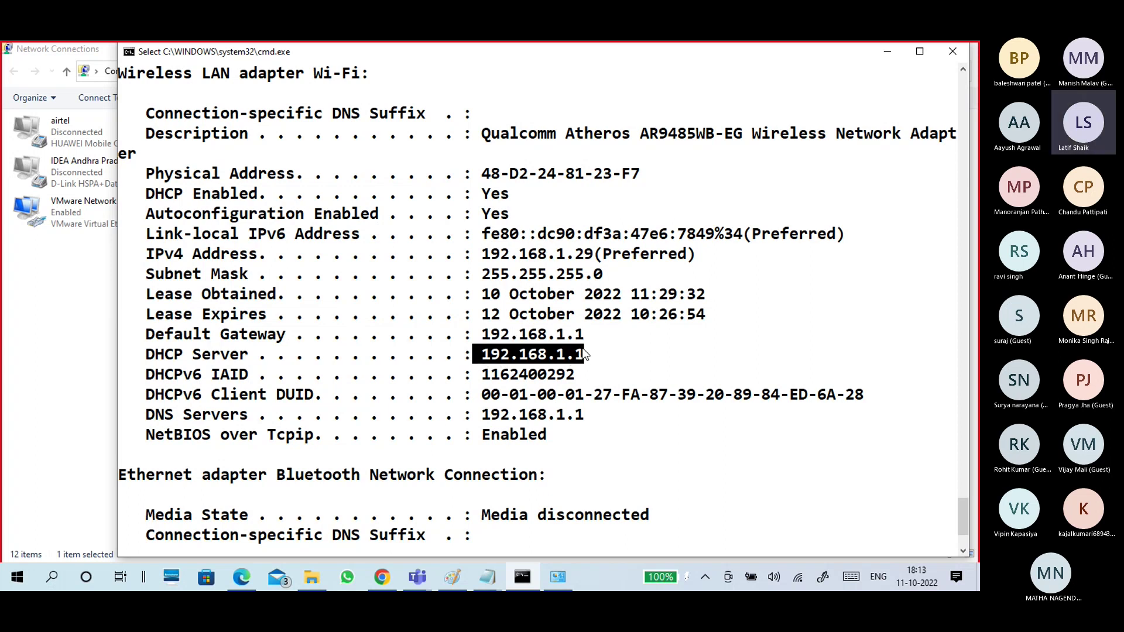
{"action": "left_click_drag", "start_coordinate": [483, 413], "coordinate": [584, 416]}
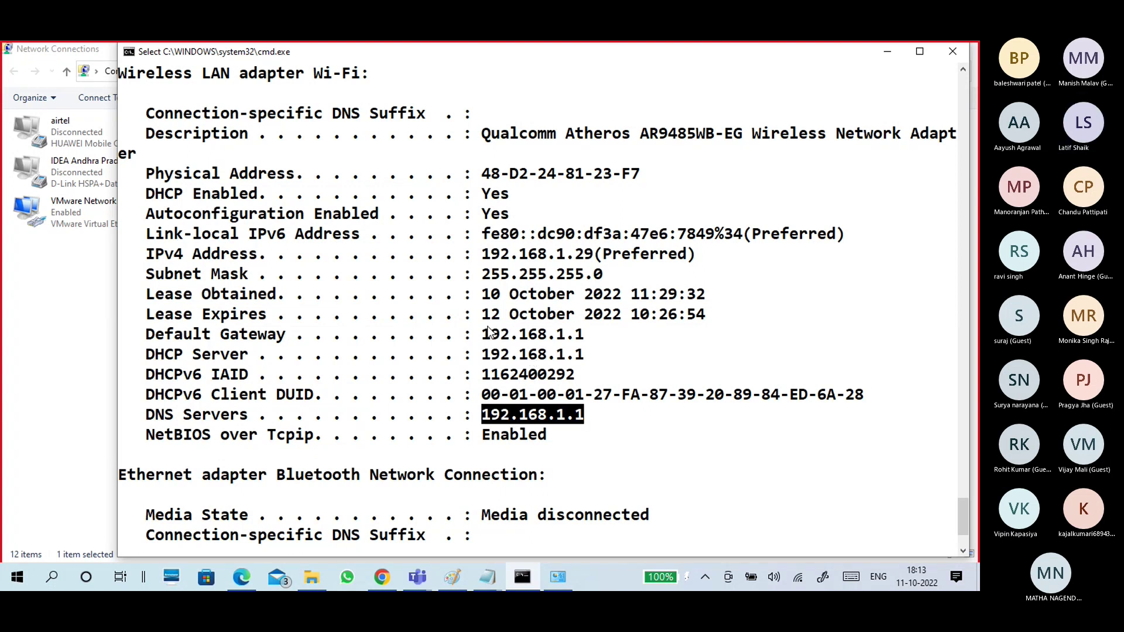
{"action": "left_click_drag", "start_coordinate": [483, 294], "coordinate": [727, 296]}
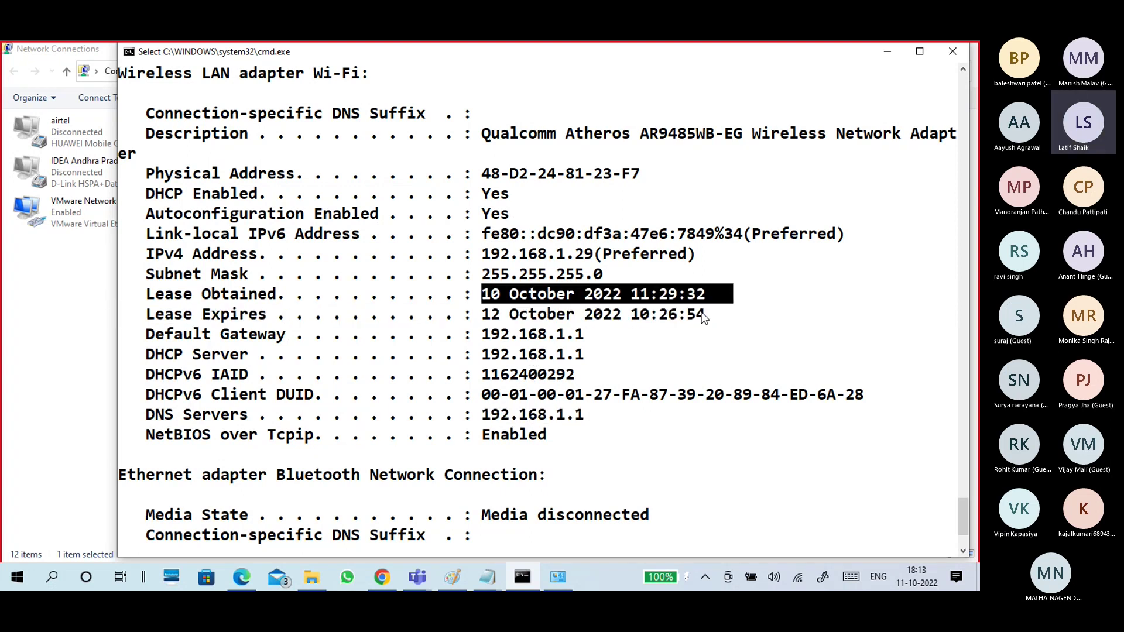
{"action": "left_click_drag", "start_coordinate": [483, 314], "coordinate": [712, 316]}
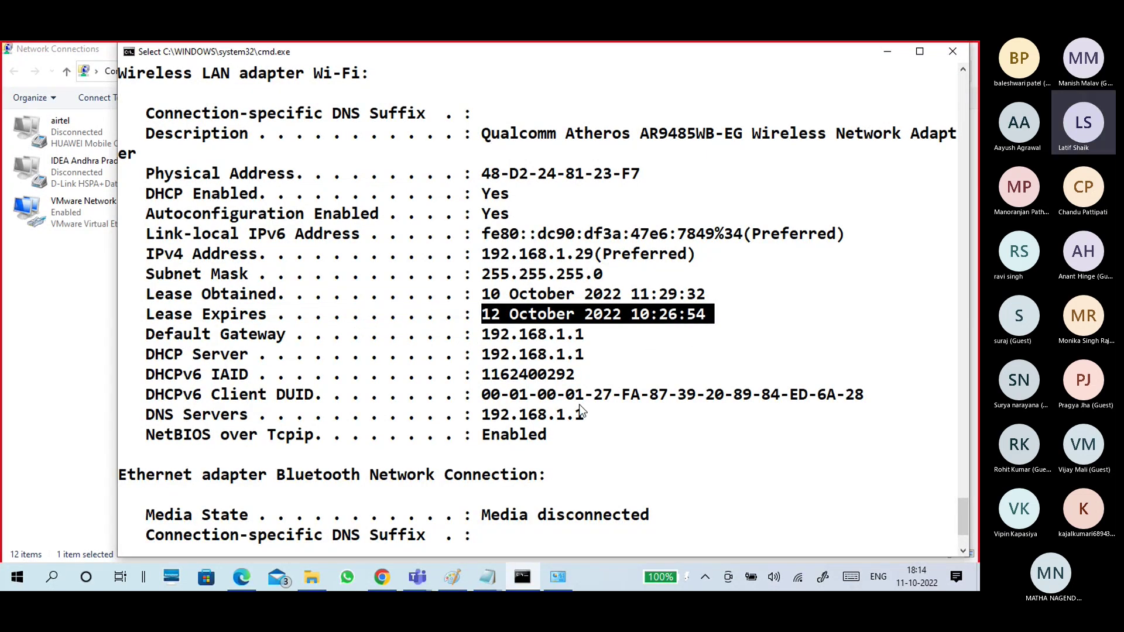
Step: Scroll back to the plain ipconfig output and highlight the Wi-Fi IPv4, subnet mask and gateway lines
{"action": "scroll", "coordinate": [515, 384], "scroll_direction": "up", "scroll_amount": 7}
{"action": "scroll", "coordinate": [515, 383], "scroll_direction": "up", "scroll_amount": 20}
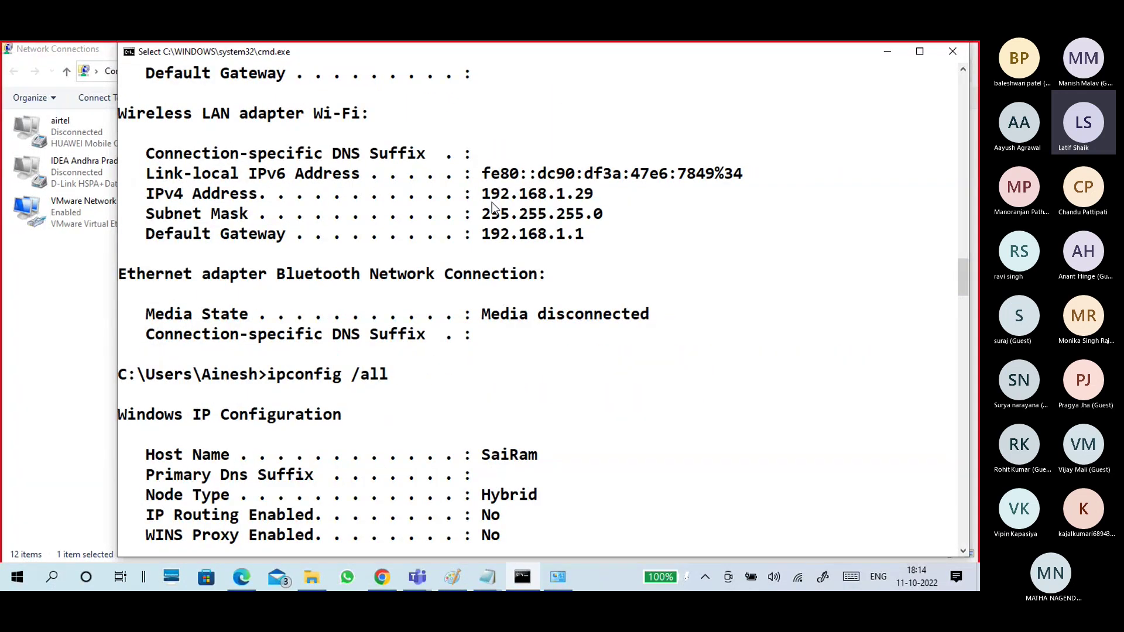
{"action": "scroll", "coordinate": [467, 219], "scroll_direction": "up", "scroll_amount": 2}
{"action": "left_click_drag", "start_coordinate": [314, 233], "coordinate": [358, 238]}
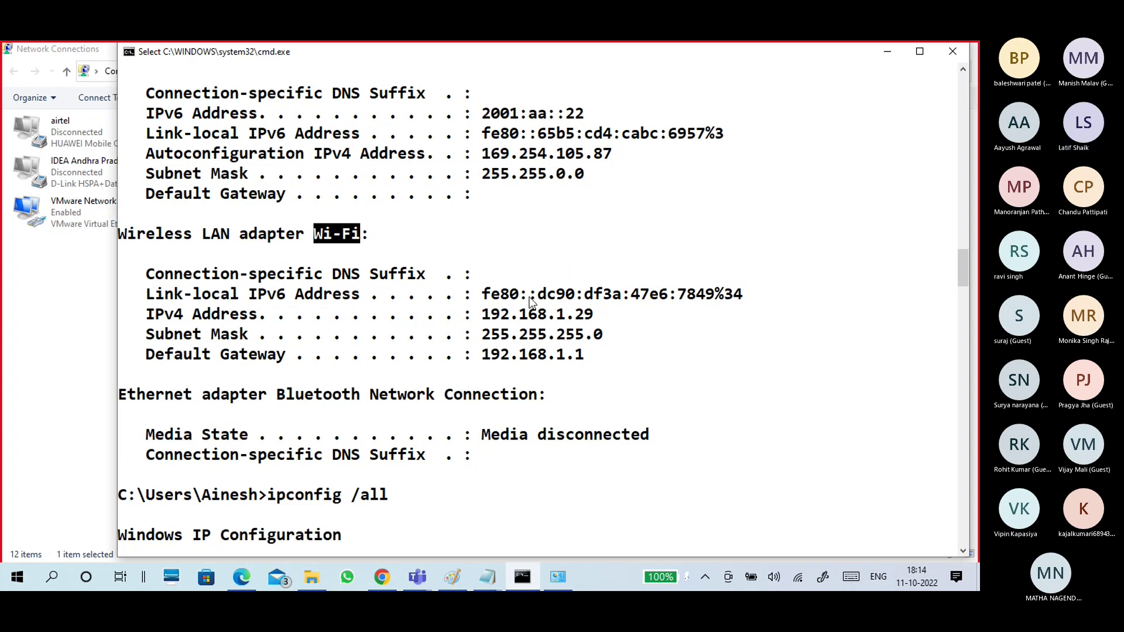
{"action": "left_click_drag", "start_coordinate": [481, 316], "coordinate": [592, 316]}
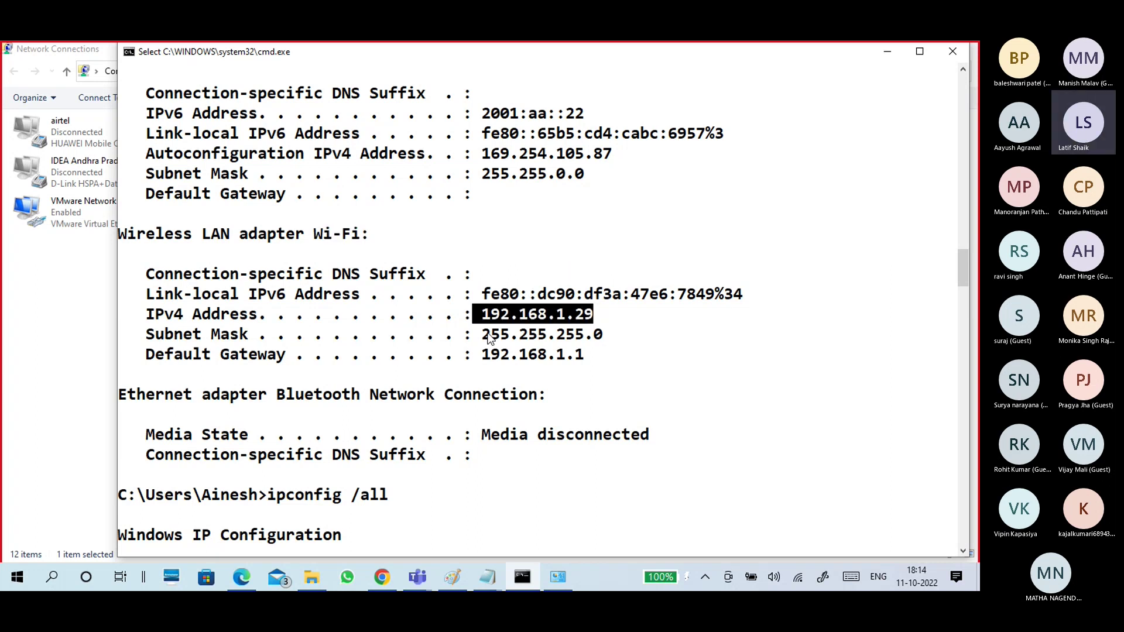
{"action": "left_click_drag", "start_coordinate": [484, 337], "coordinate": [585, 356]}
{"action": "scroll", "coordinate": [553, 293], "scroll_direction": "down", "scroll_amount": 1}
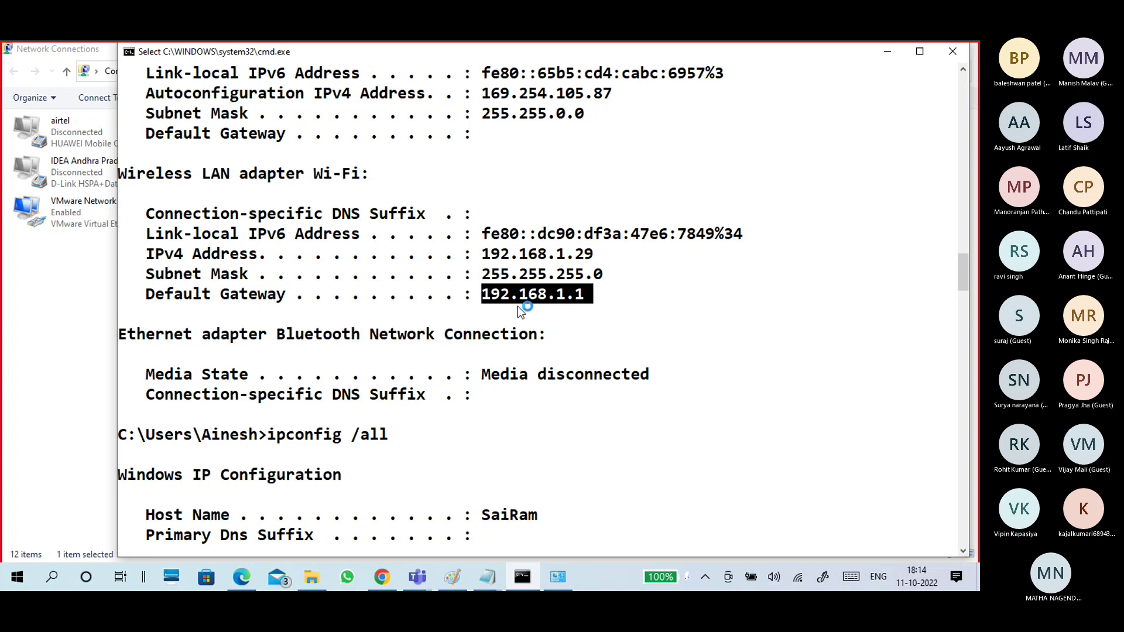
{"action": "left_click", "coordinate": [523, 273]}
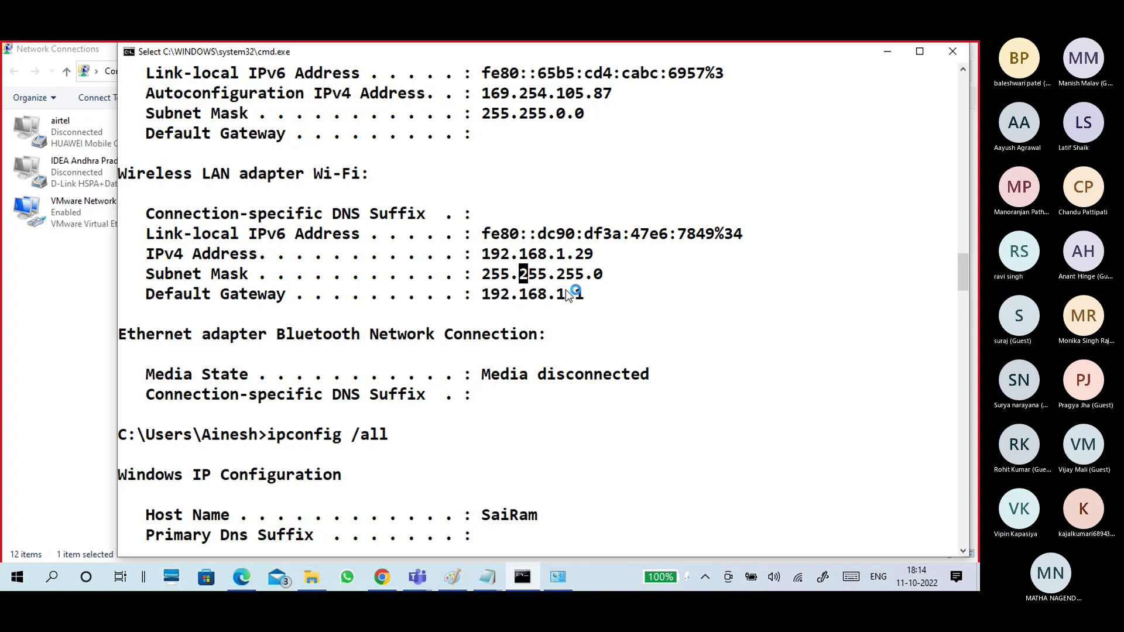
{"action": "left_click_drag", "start_coordinate": [591, 295], "coordinate": [140, 258]}
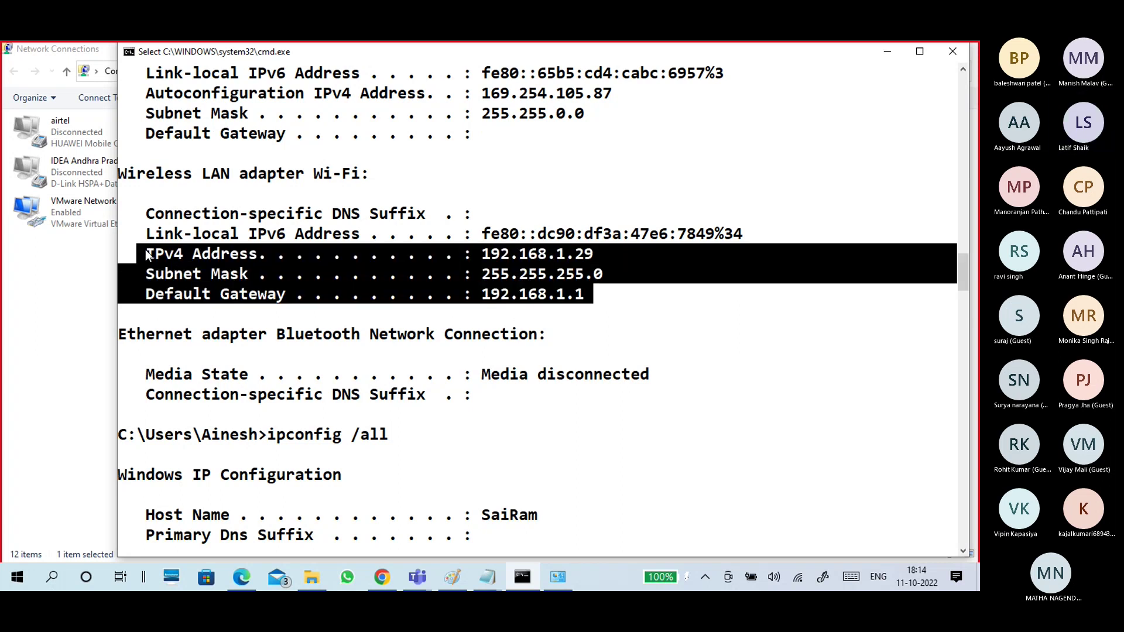
Step: Scroll further up and highlight the original ipconfig command
{"action": "scroll", "coordinate": [386, 316], "scroll_direction": "up", "scroll_amount": 10}
{"action": "scroll", "coordinate": [393, 322], "scroll_direction": "down", "scroll_amount": 11}
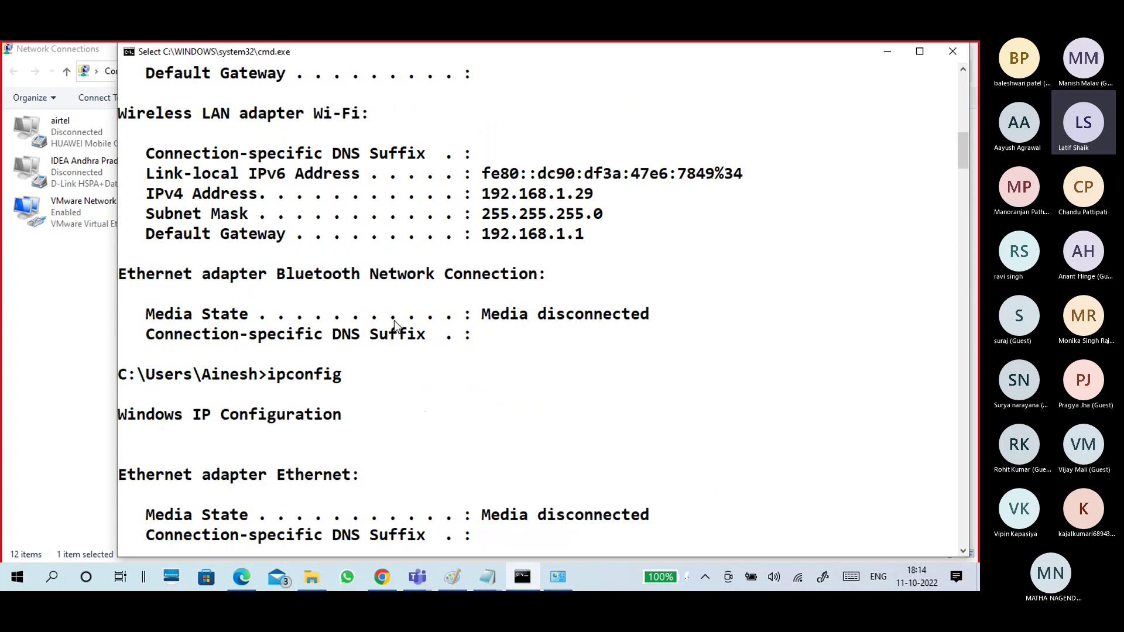
{"action": "scroll", "coordinate": [374, 270], "scroll_direction": "up", "scroll_amount": 1}
{"action": "scroll", "coordinate": [384, 278], "scroll_direction": "up", "scroll_amount": 5}
{"action": "scroll", "coordinate": [387, 284], "scroll_direction": "up", "scroll_amount": 6}
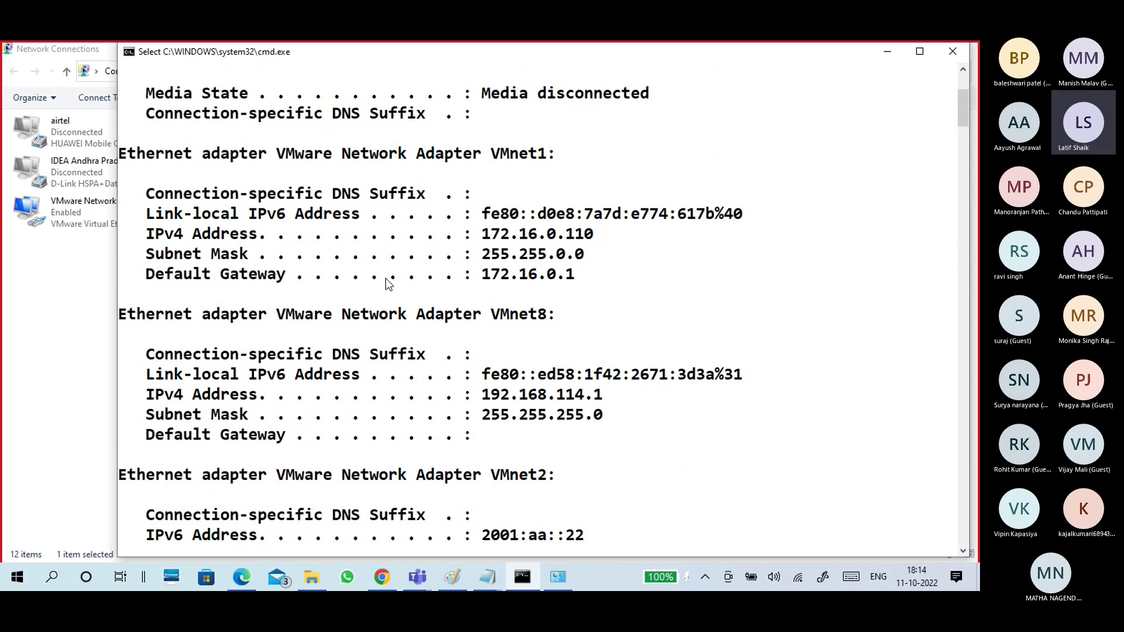
{"action": "scroll", "coordinate": [387, 291], "scroll_direction": "down", "scroll_amount": 20}
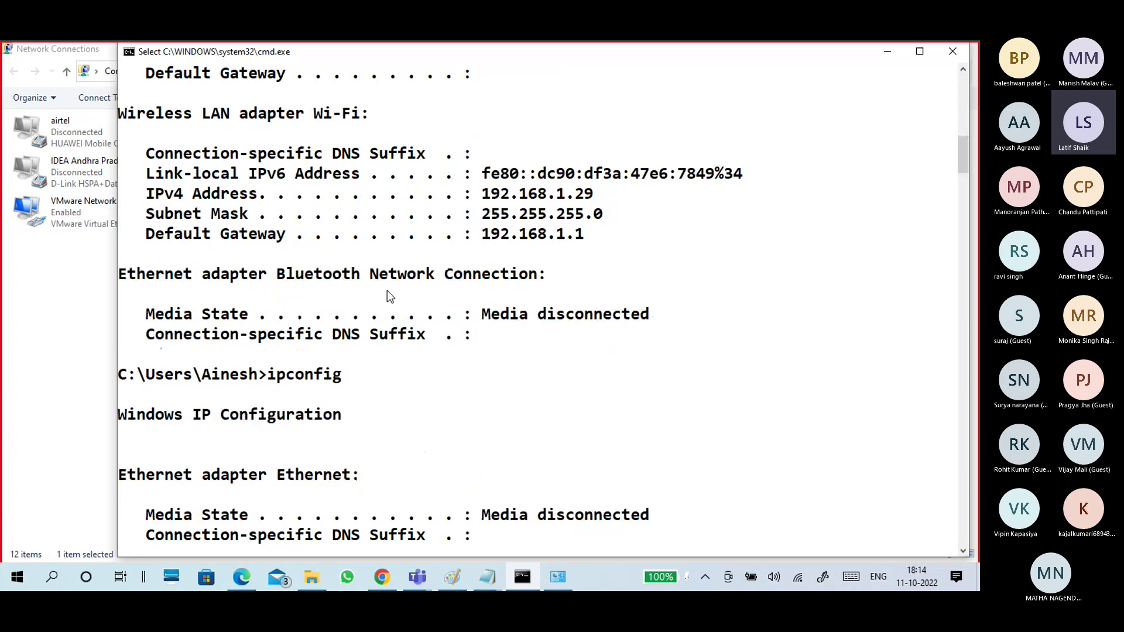
{"action": "scroll", "coordinate": [398, 316], "scroll_direction": "up", "scroll_amount": 15}
{"action": "scroll", "coordinate": [398, 318], "scroll_direction": "up", "scroll_amount": 2}
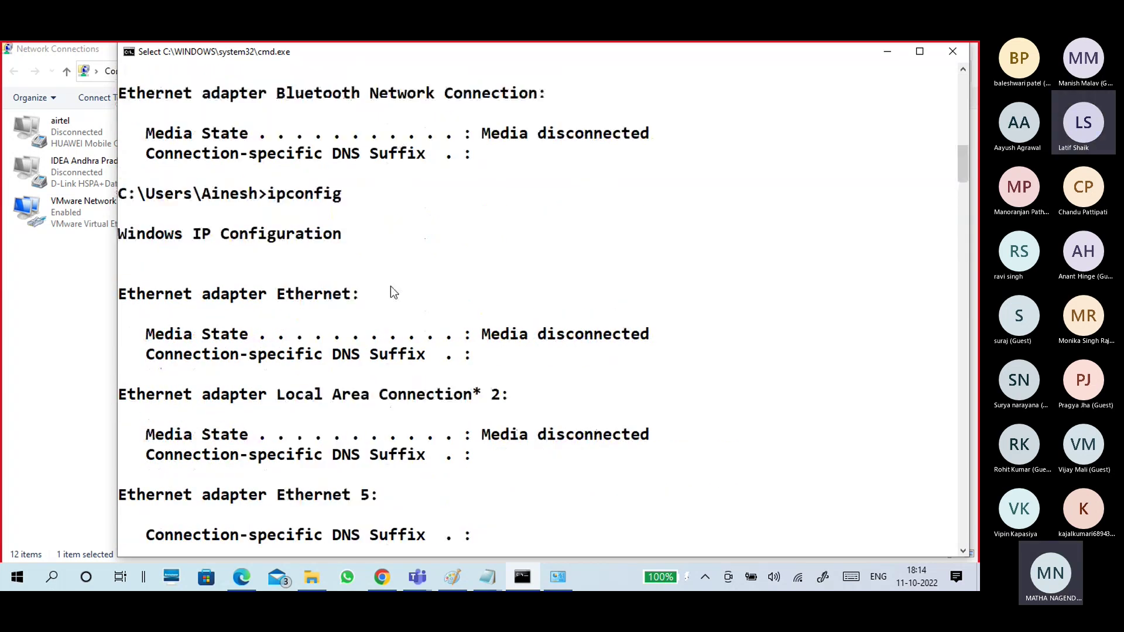
{"action": "left_click_drag", "start_coordinate": [267, 193], "coordinate": [341, 201]}
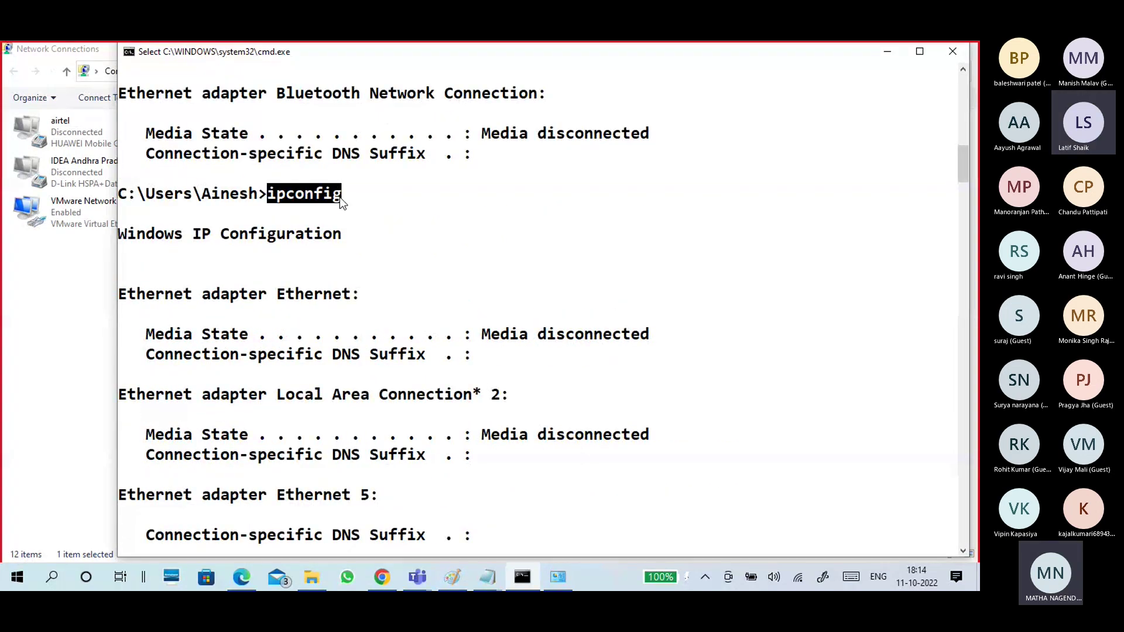
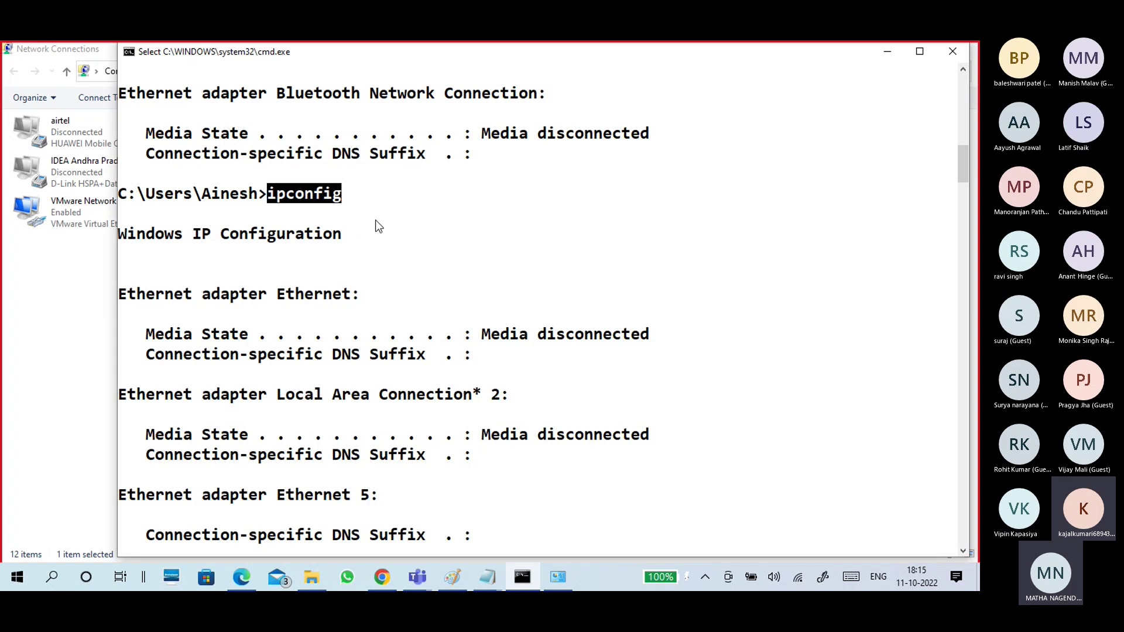
Step: Highlight the ipconfig command and scroll through its output
{"action": "left_click_drag", "start_coordinate": [268, 194], "coordinate": [342, 196]}
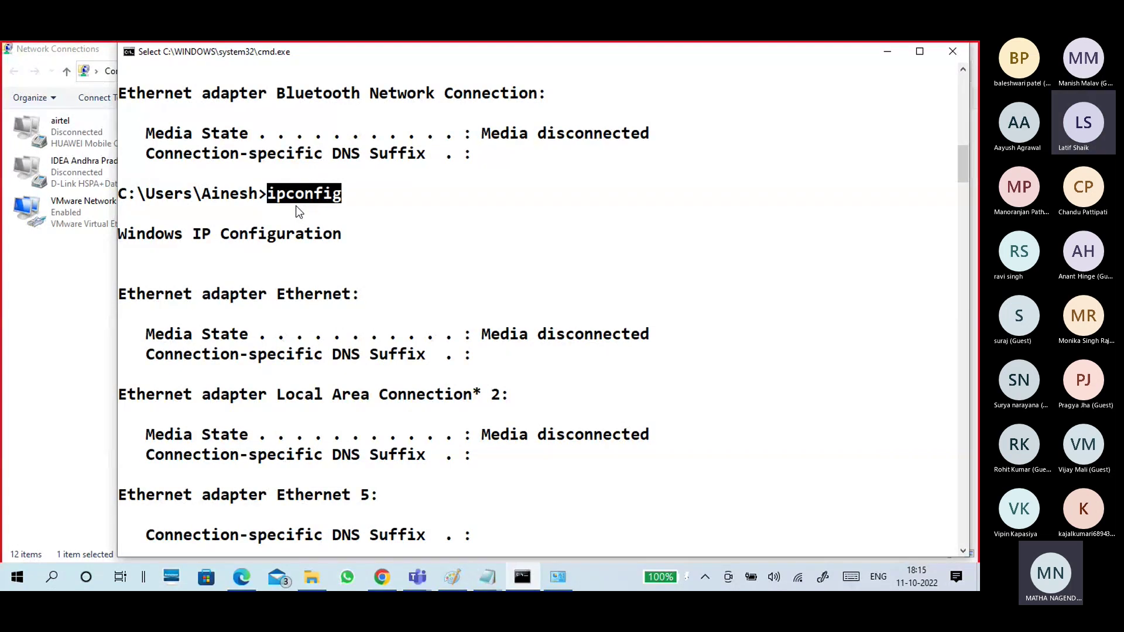
{"action": "left_click", "coordinate": [297, 205]}
{"action": "left_click_drag", "start_coordinate": [269, 192], "coordinate": [322, 199]}
{"action": "scroll", "coordinate": [430, 237], "scroll_direction": "down", "scroll_amount": 7}
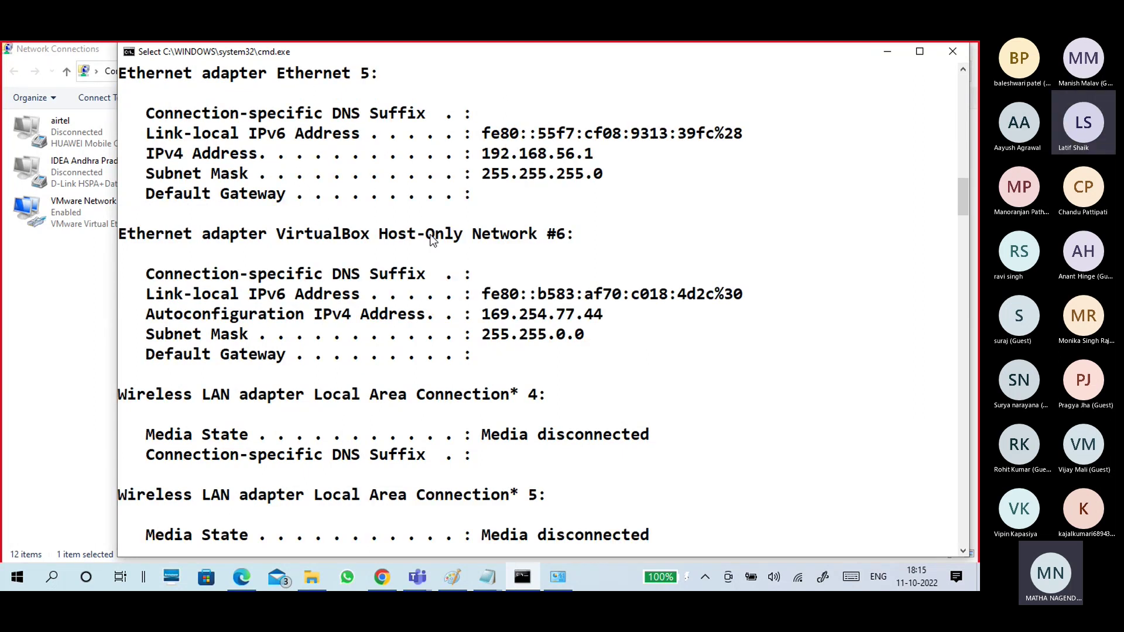
{"action": "scroll", "coordinate": [432, 239], "scroll_direction": "down", "scroll_amount": 20}
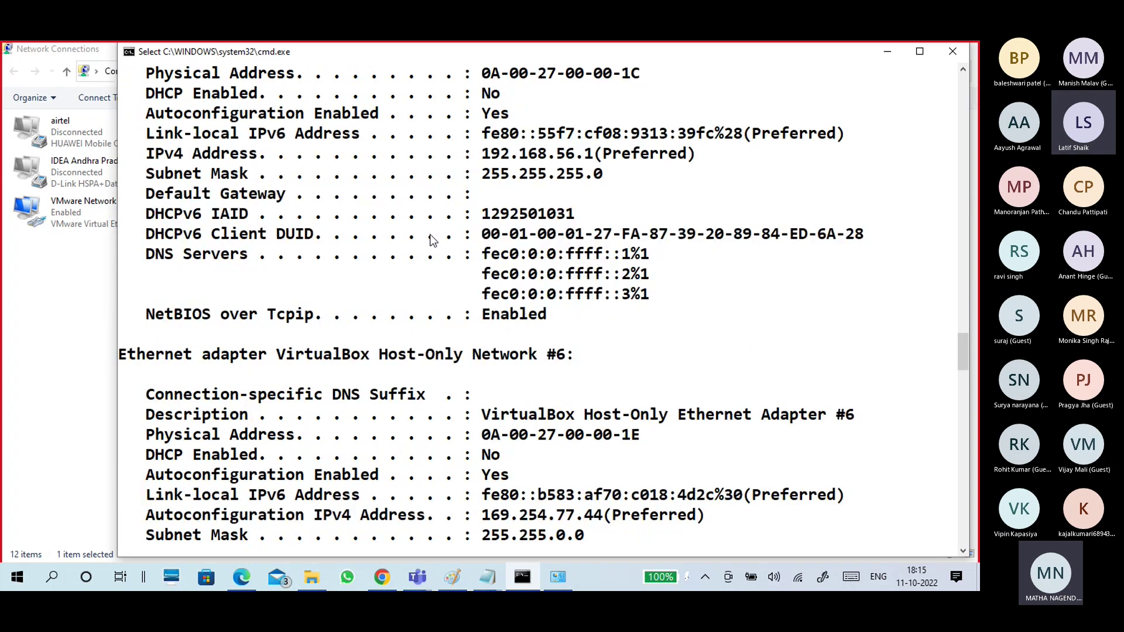
{"action": "scroll", "coordinate": [433, 240], "scroll_direction": "down", "scroll_amount": 20}
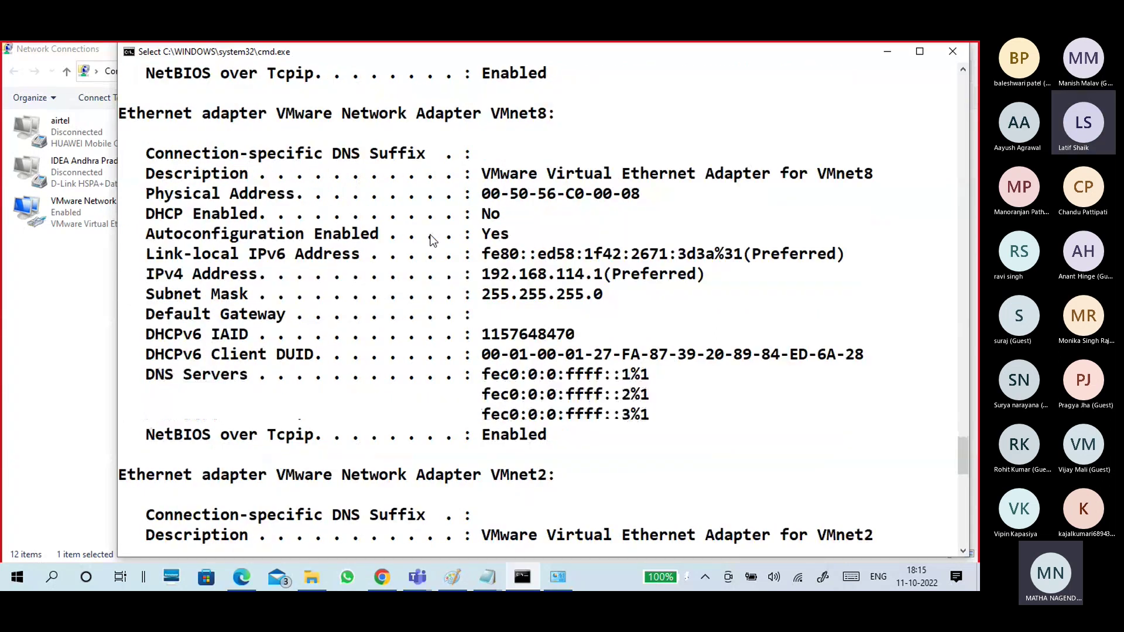
{"action": "scroll", "coordinate": [432, 239], "scroll_direction": "down", "scroll_amount": 5}
{"action": "scroll", "coordinate": [432, 239], "scroll_direction": "up", "scroll_amount": 17}
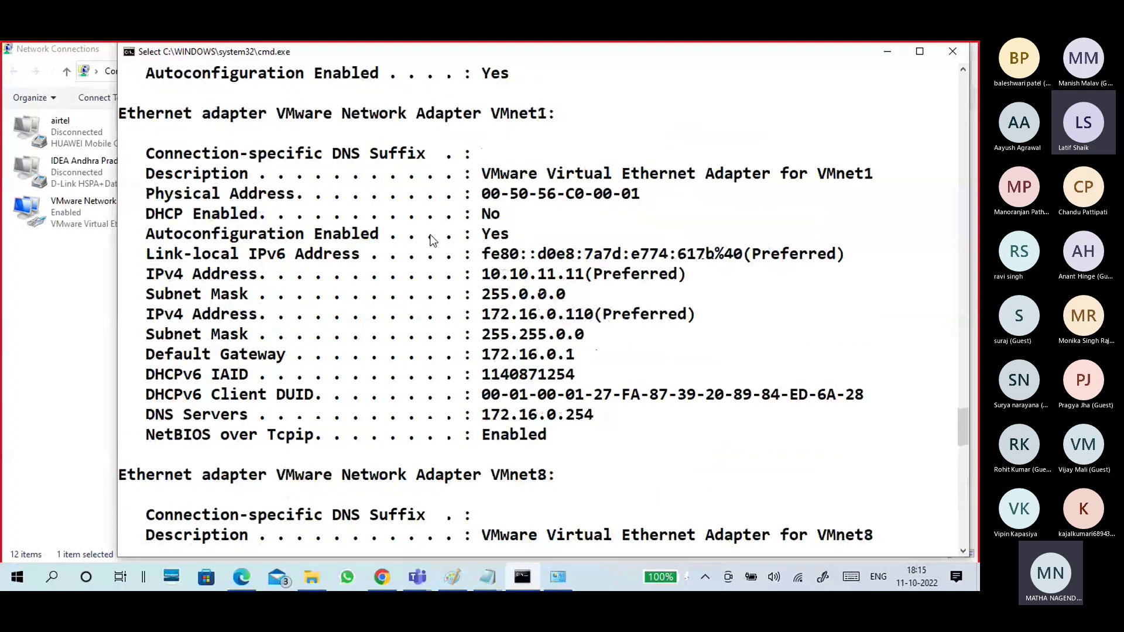
{"action": "scroll", "coordinate": [432, 239], "scroll_direction": "up", "scroll_amount": 20}
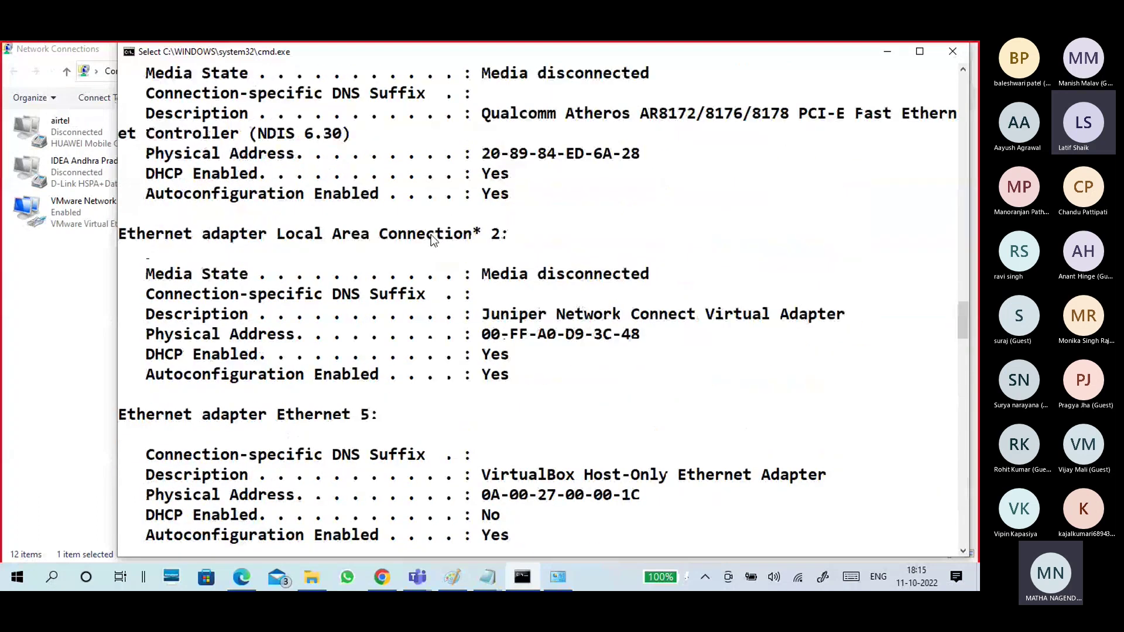
{"action": "scroll", "coordinate": [432, 239], "scroll_direction": "up", "scroll_amount": 3}
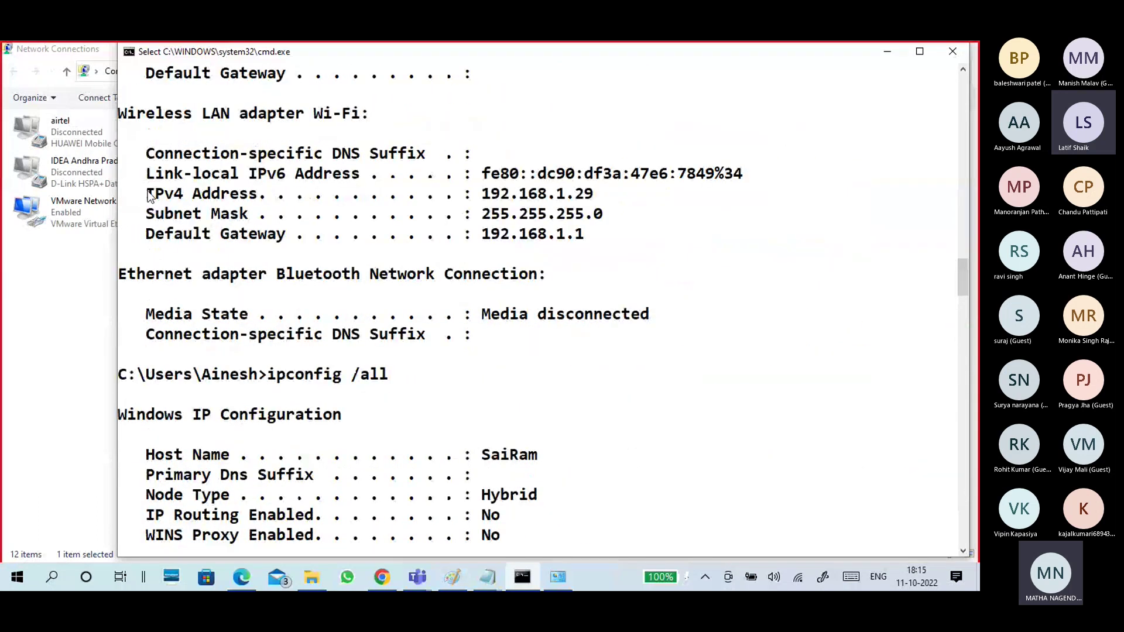
Step: Mark the ipconfig command and its /all option at the top of the output
{"action": "left_click_drag", "start_coordinate": [146, 193], "coordinate": [630, 237]}
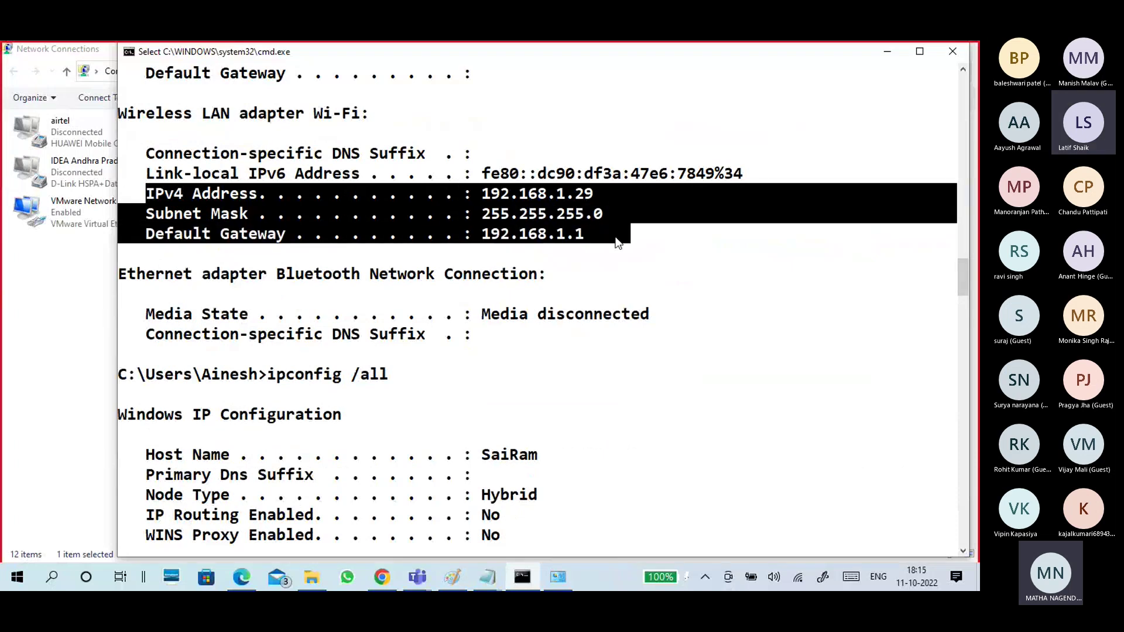
{"action": "right_click", "coordinate": [508, 251]}
{"action": "scroll", "coordinate": [508, 252], "scroll_direction": "down", "scroll_amount": 3}
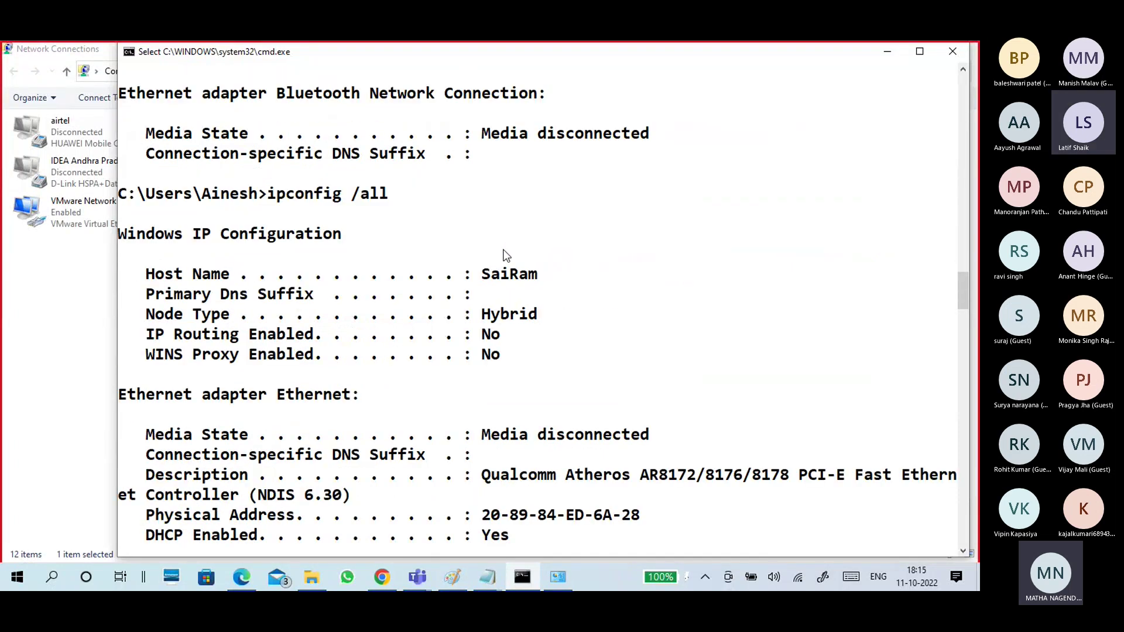
{"action": "left_click", "coordinate": [271, 194]}
{"action": "left_click_drag", "start_coordinate": [271, 194], "coordinate": [350, 194]}
{"action": "left_click", "coordinate": [345, 194]}
{"action": "left_click", "coordinate": [387, 194]}
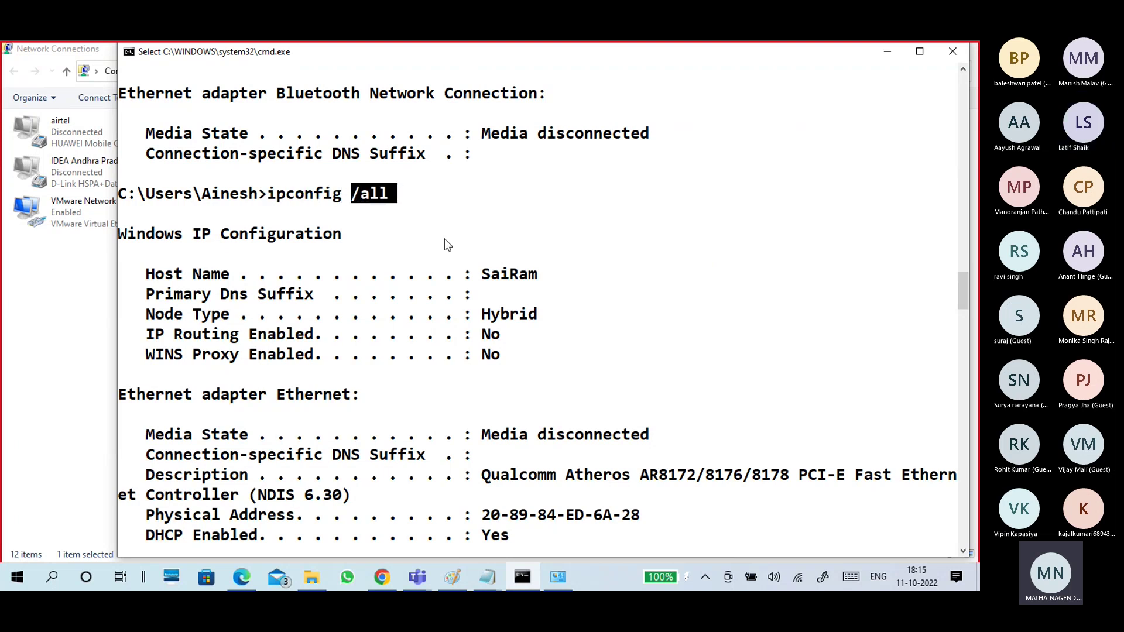
{"action": "scroll", "coordinate": [454, 244], "scroll_direction": "down", "scroll_amount": 7}
{"action": "scroll", "coordinate": [454, 249], "scroll_direction": "down", "scroll_amount": 20}
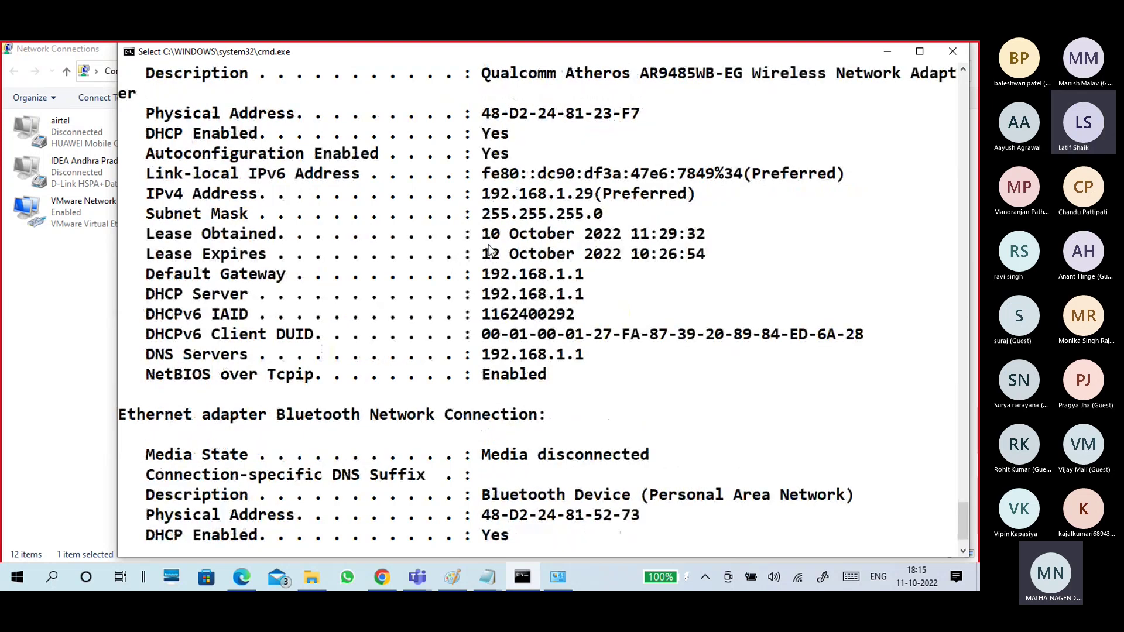
Step: Highlight the Wi-Fi IPv4 address 192.168.1.29, subnet mask, gateway, description and physical address
{"action": "left_click_drag", "start_coordinate": [483, 195], "coordinate": [595, 195]}
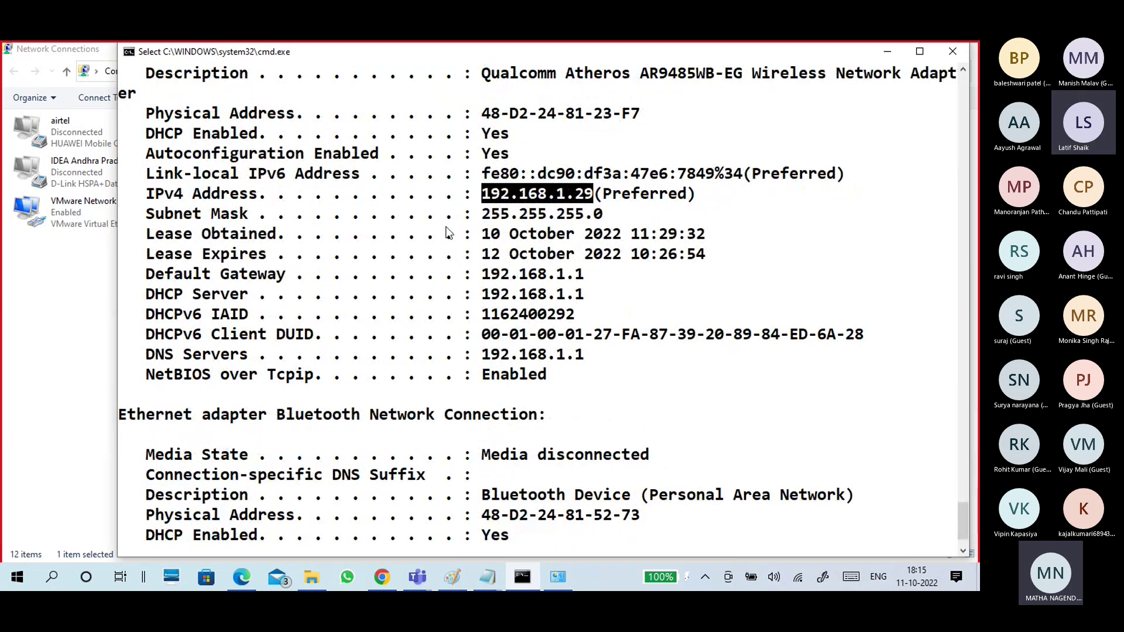
{"action": "left_click_drag", "start_coordinate": [140, 214], "coordinate": [248, 217]}
{"action": "left_click_drag", "start_coordinate": [145, 275], "coordinate": [285, 276]}
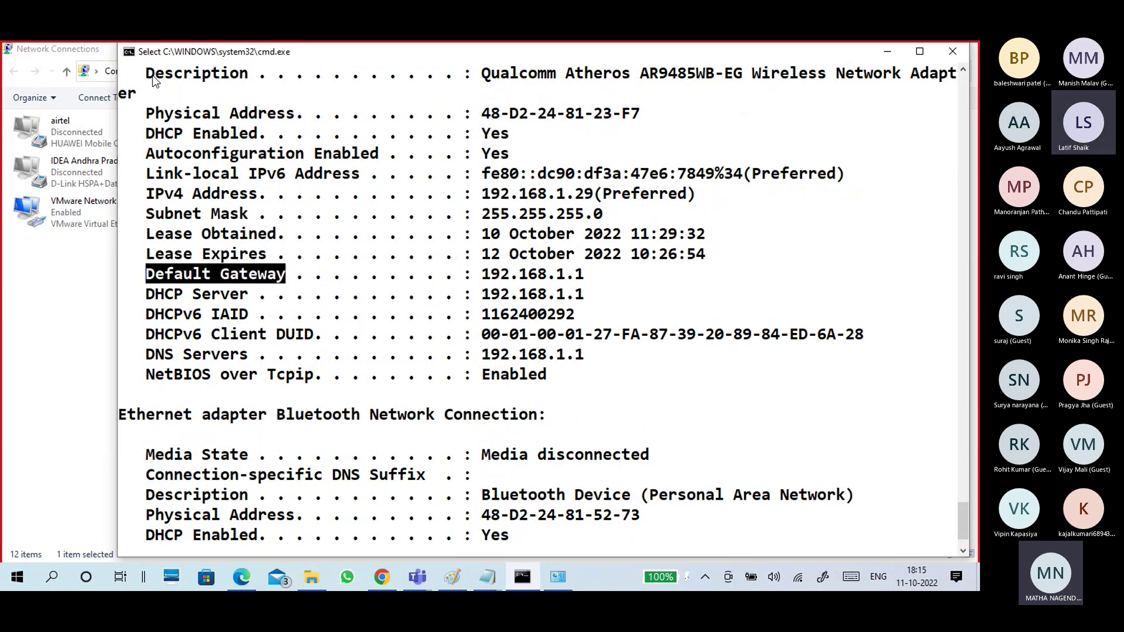
{"action": "left_click_drag", "start_coordinate": [146, 74], "coordinate": [564, 73]}
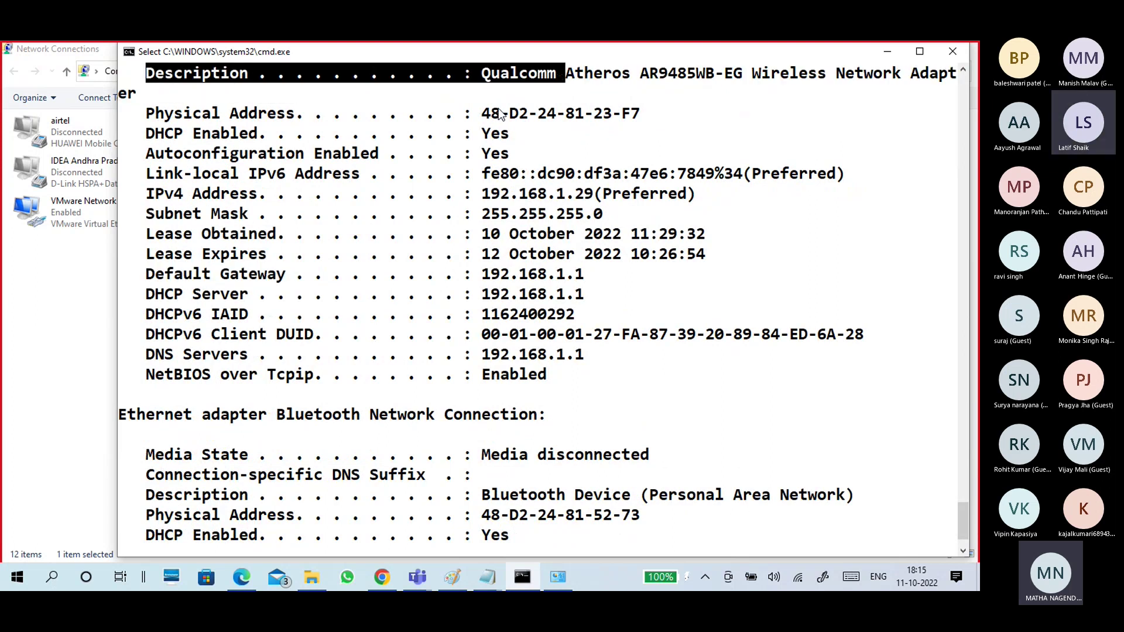
{"action": "left_click_drag", "start_coordinate": [484, 113], "coordinate": [643, 113]}
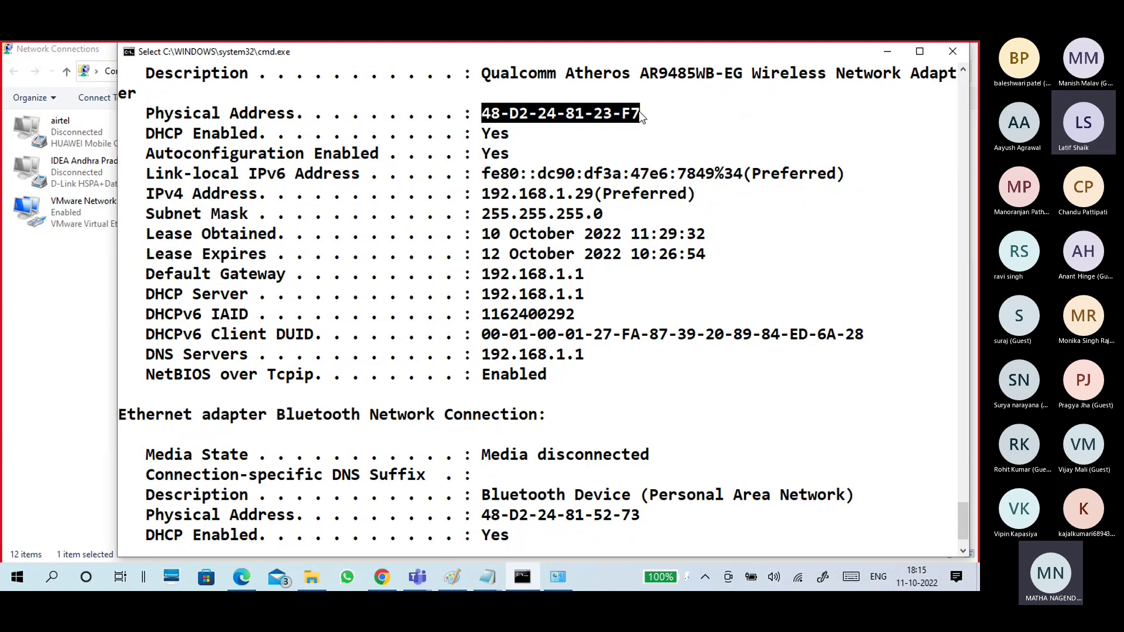
{"action": "scroll", "coordinate": [568, 140], "scroll_direction": "up", "scroll_amount": 1}
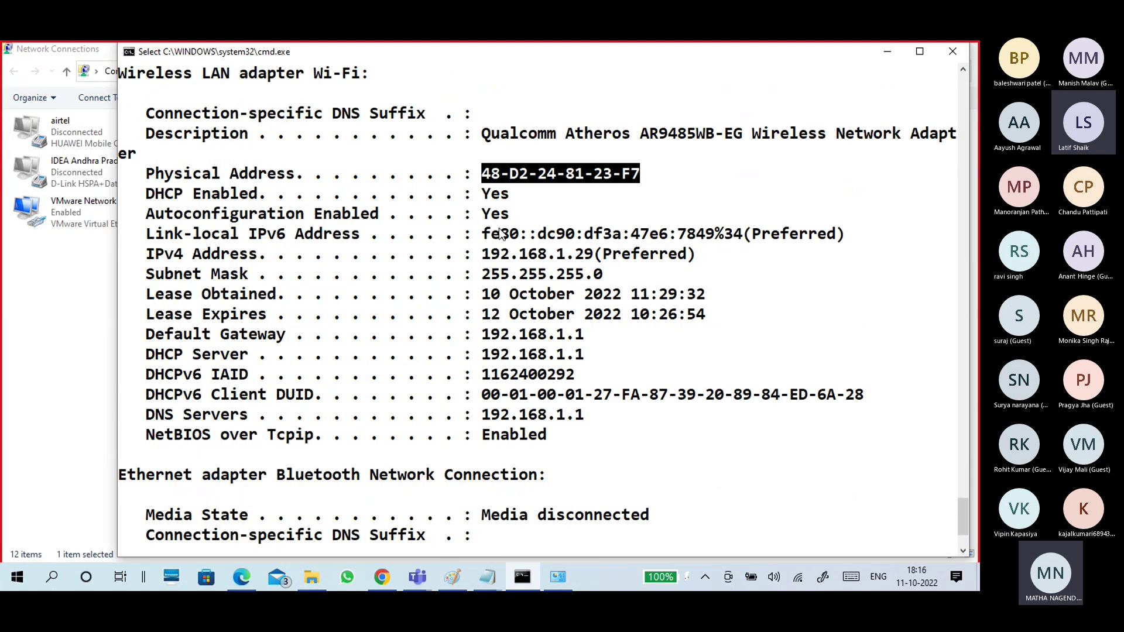
Step: Highlight the Wi-Fi DHCP Enabled entry, DHCP server 192.168.1.1 and DNS Servers lines
{"action": "left_click_drag", "start_coordinate": [483, 195], "coordinate": [517, 196]}
{"action": "left_click", "coordinate": [515, 197]}
{"action": "left_click_drag", "start_coordinate": [141, 197], "coordinate": [474, 197]}
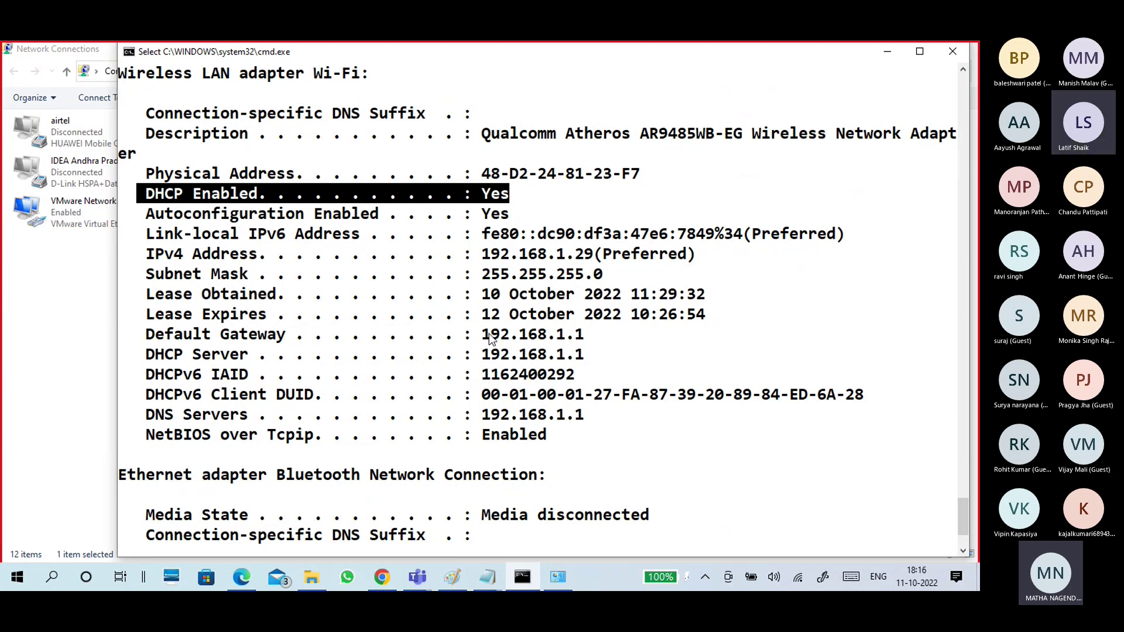
{"action": "left_click_drag", "start_coordinate": [482, 355], "coordinate": [592, 356]}
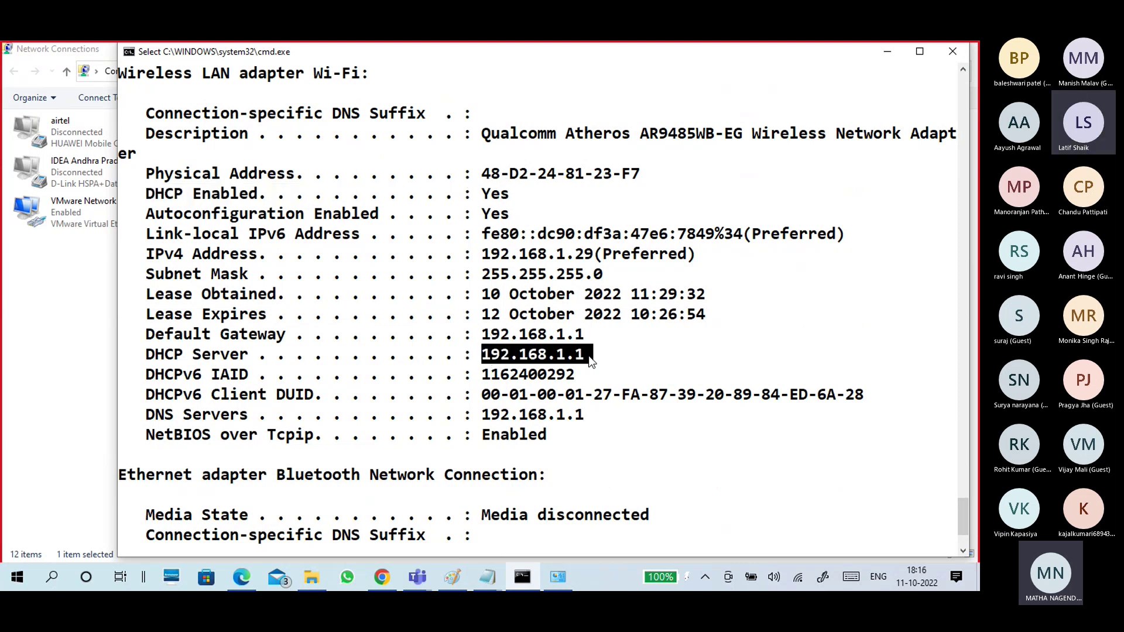
{"action": "left_click_drag", "start_coordinate": [146, 355], "coordinate": [248, 355]}
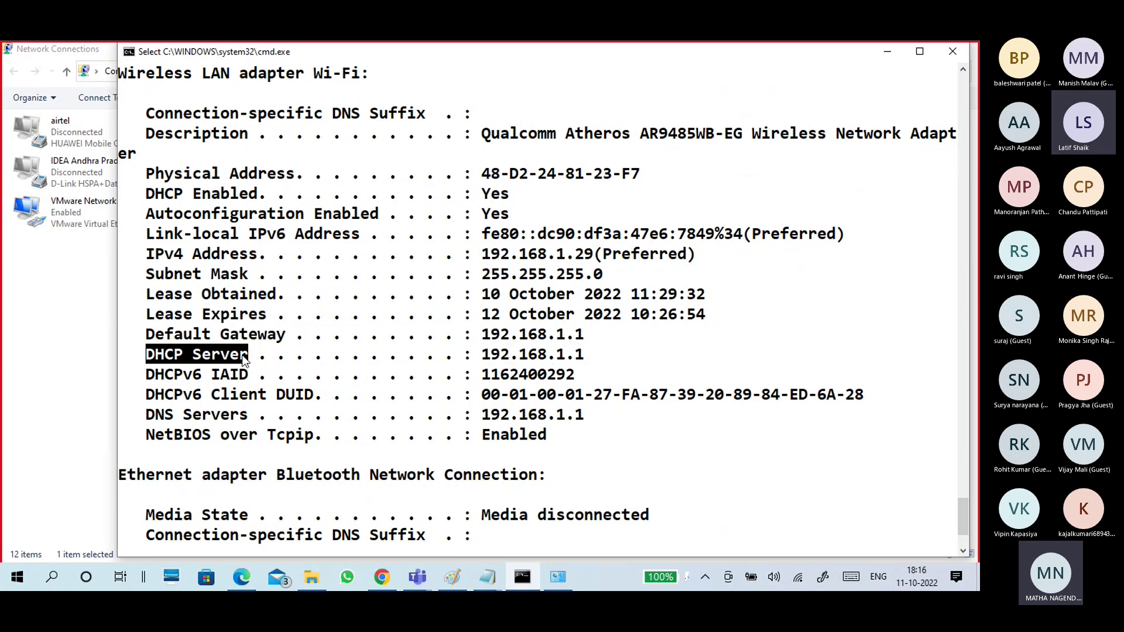
{"action": "left_click_drag", "start_coordinate": [482, 355], "coordinate": [593, 356]}
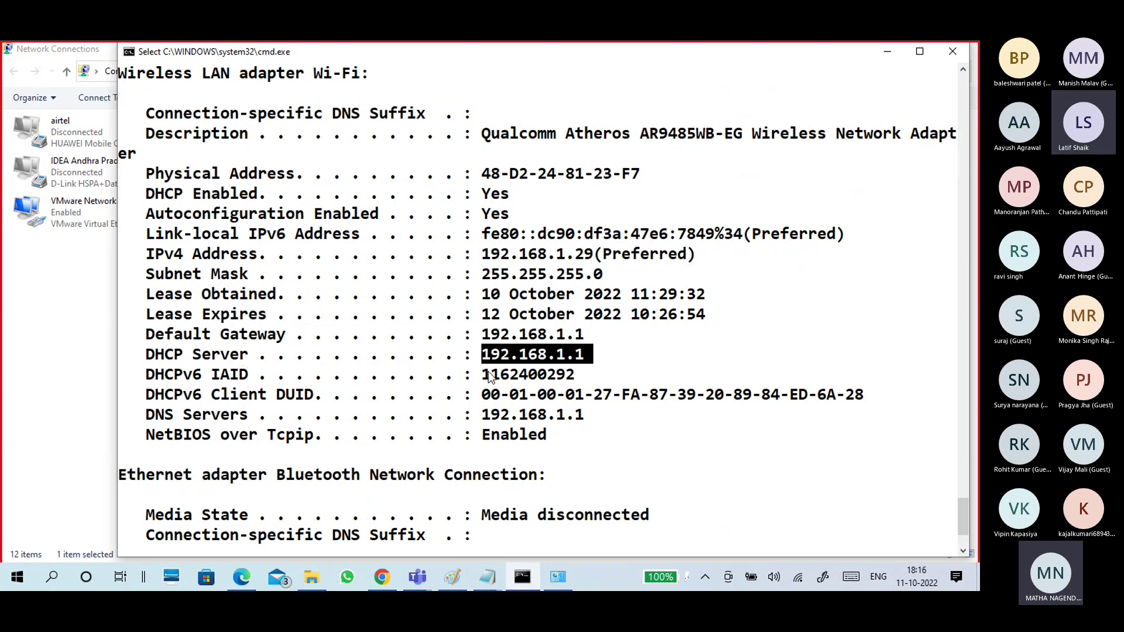
{"action": "left_click_drag", "start_coordinate": [151, 357], "coordinate": [244, 357]}
{"action": "left_click_drag", "start_coordinate": [147, 415], "coordinate": [575, 416]}
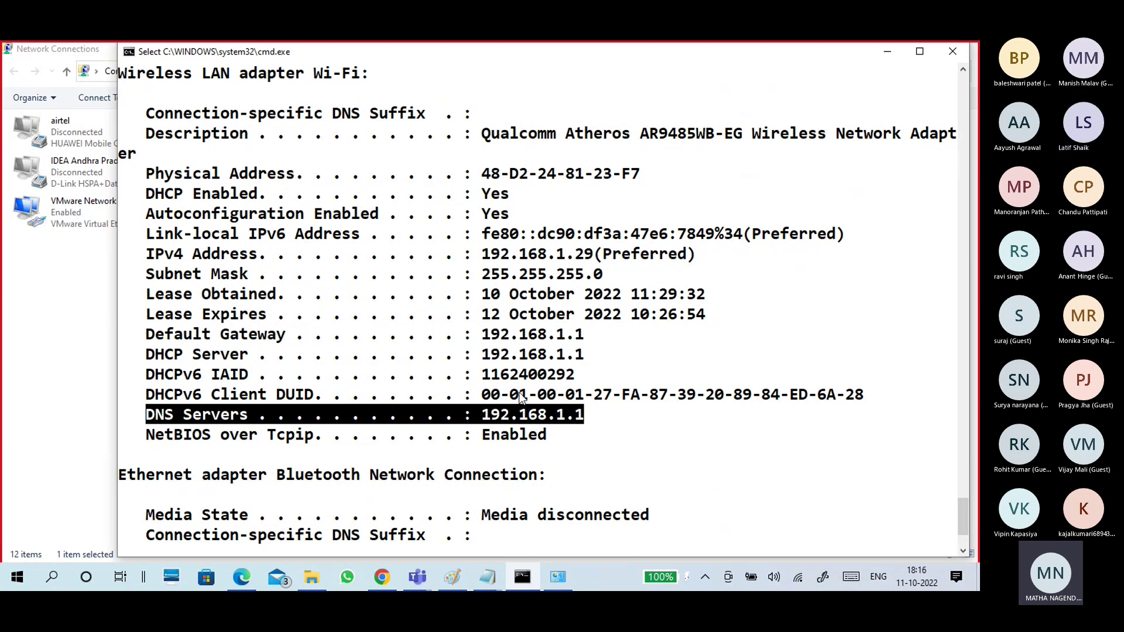
Step: Highlight the Wi-Fi Lease Obtained and Lease Expires times
{"action": "left_click_drag", "start_coordinate": [146, 294], "coordinate": [275, 294]}
{"action": "left_click_drag", "start_coordinate": [150, 316], "coordinate": [143, 294]}
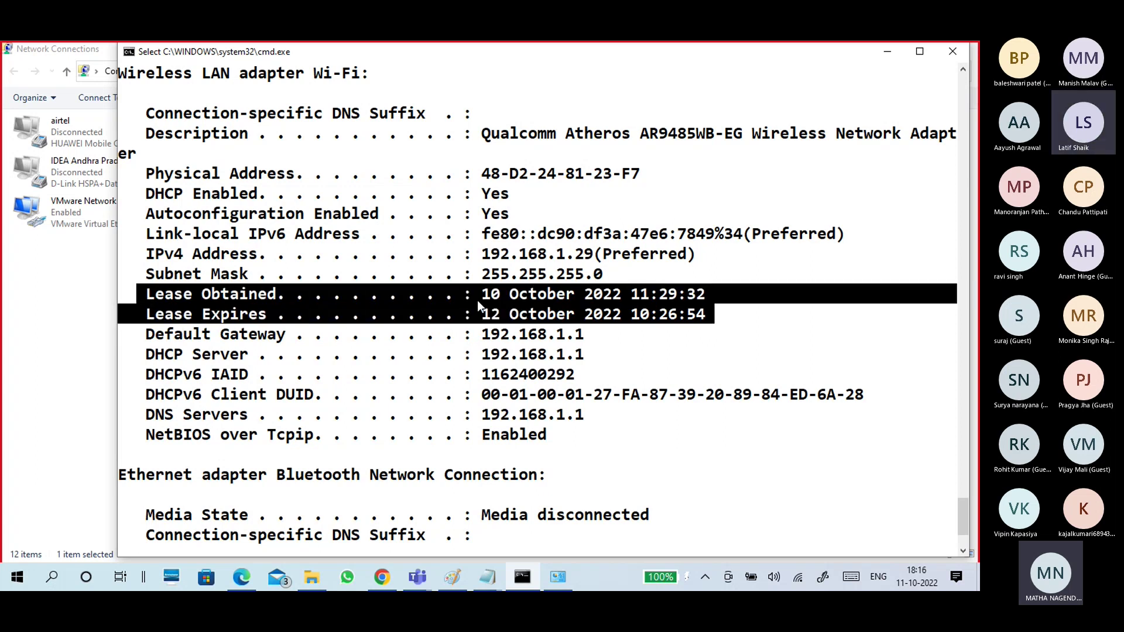
{"action": "left_click_drag", "start_coordinate": [474, 295], "coordinate": [708, 298]}
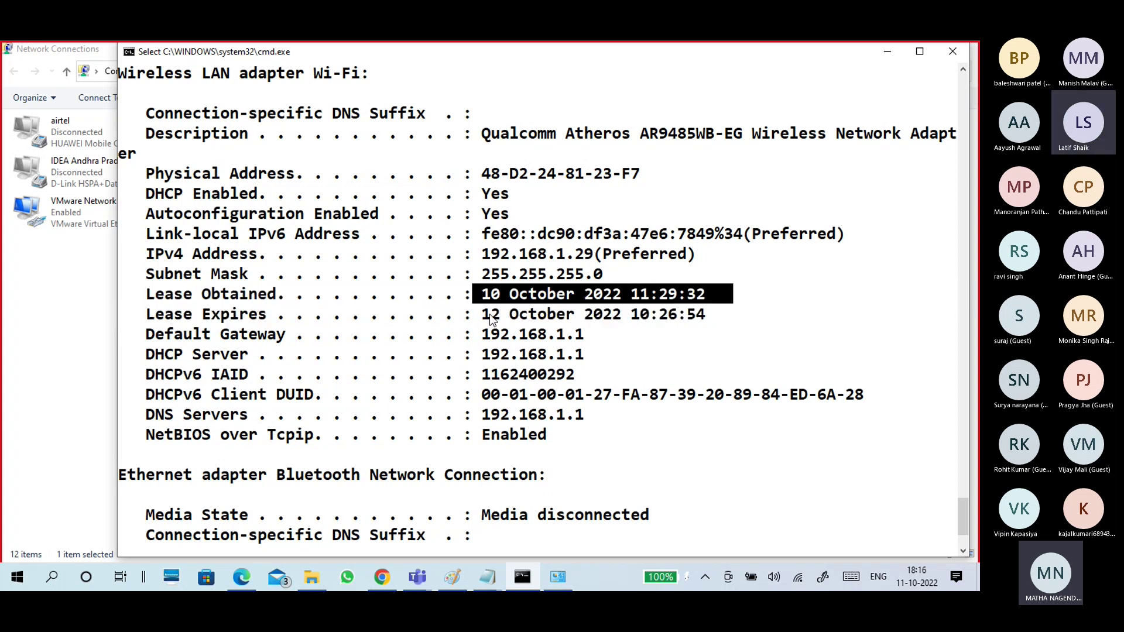
{"action": "left_click_drag", "start_coordinate": [488, 317], "coordinate": [712, 314]}
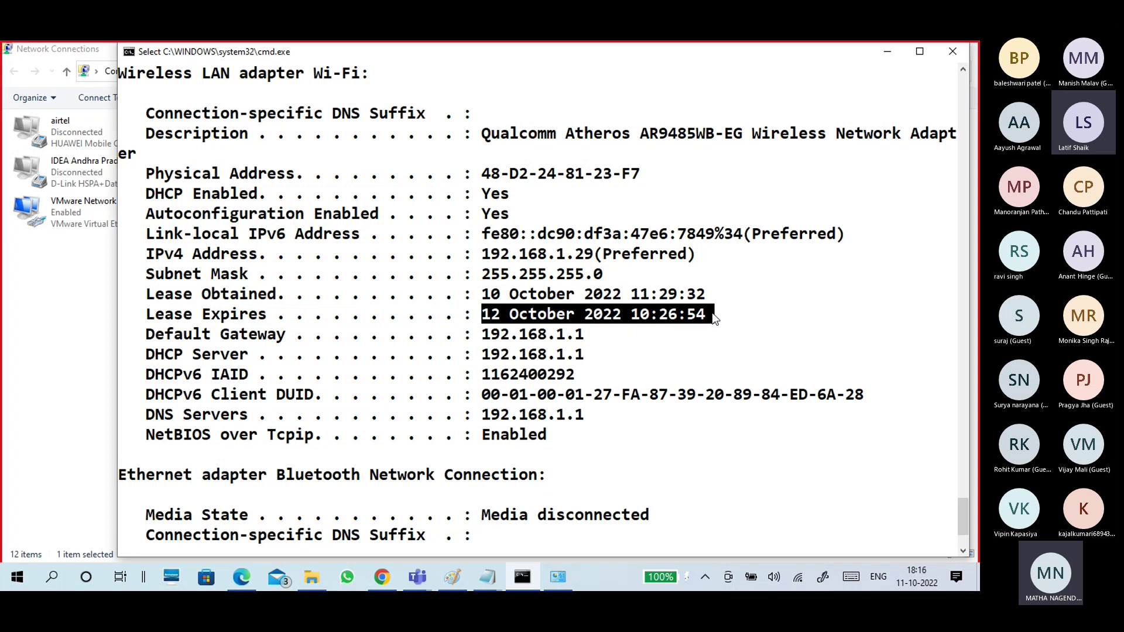
Step: Highlight VMnet1's heading, description, physical address and DHCP Enabled: No line
{"action": "scroll", "coordinate": [555, 316], "scroll_direction": "up", "scroll_amount": 3}
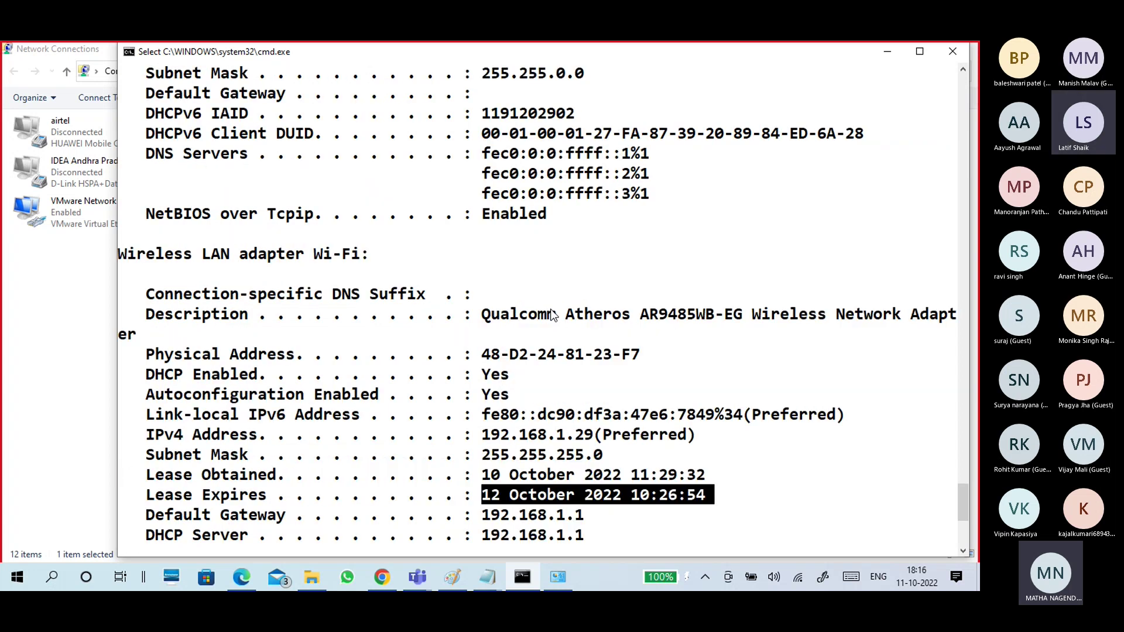
{"action": "scroll", "coordinate": [553, 315], "scroll_direction": "up", "scroll_amount": 6}
{"action": "scroll", "coordinate": [554, 315], "scroll_direction": "up", "scroll_amount": 2}
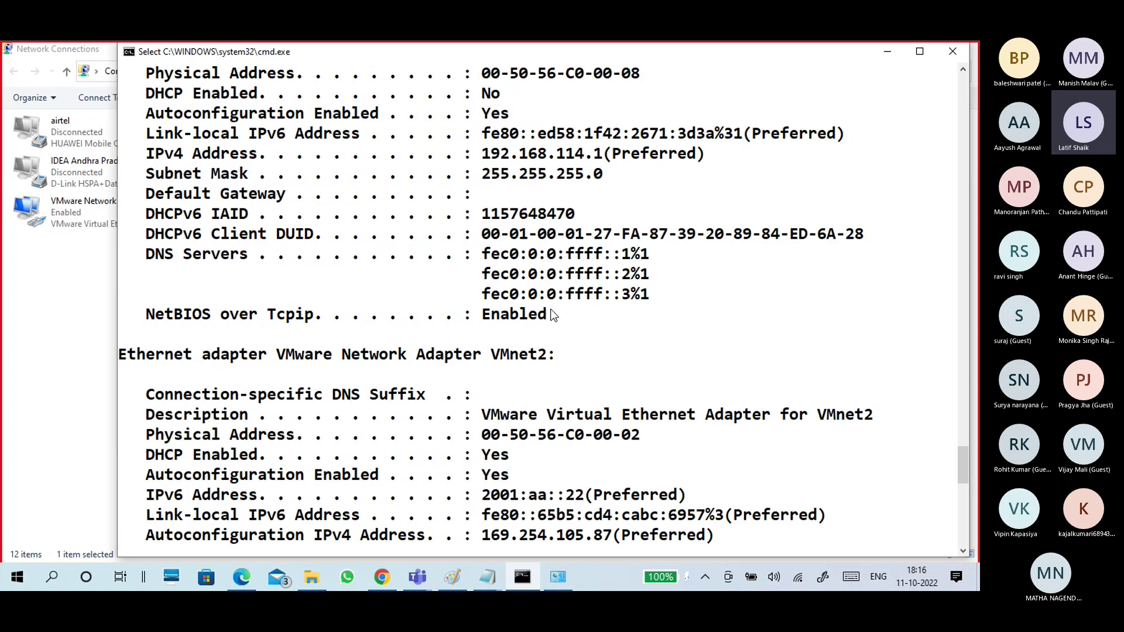
{"action": "scroll", "coordinate": [553, 315], "scroll_direction": "up", "scroll_amount": 3}
{"action": "scroll", "coordinate": [553, 315], "scroll_direction": "up", "scroll_amount": 3}
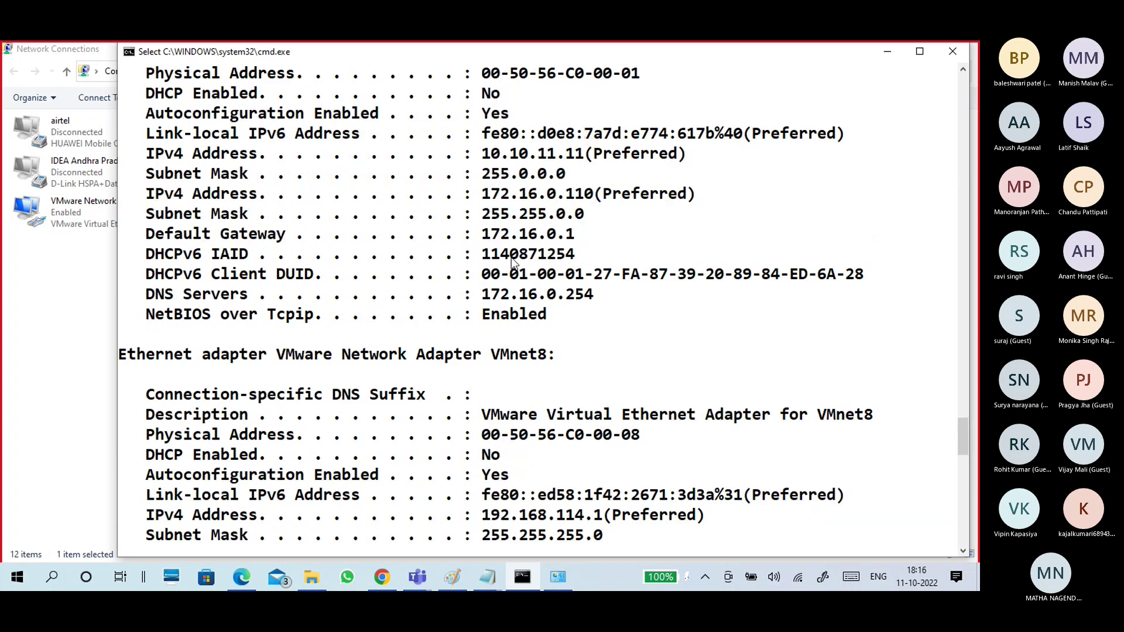
{"action": "scroll", "coordinate": [512, 257], "scroll_direction": "up", "scroll_amount": 5}
{"action": "left_click_drag", "start_coordinate": [499, 233], "coordinate": [547, 235]}
{"action": "scroll", "coordinate": [539, 303], "scroll_direction": "down", "scroll_amount": 3}
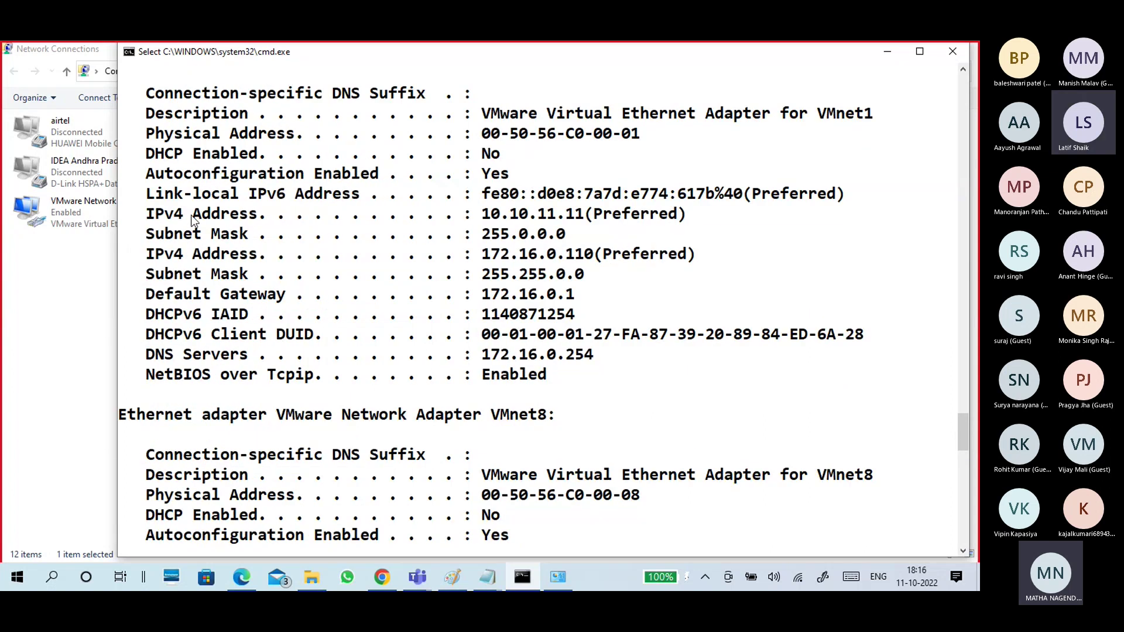
{"action": "left_click_drag", "start_coordinate": [146, 214], "coordinate": [173, 215]}
{"action": "scroll", "coordinate": [543, 179], "scroll_direction": "up", "scroll_amount": 2}
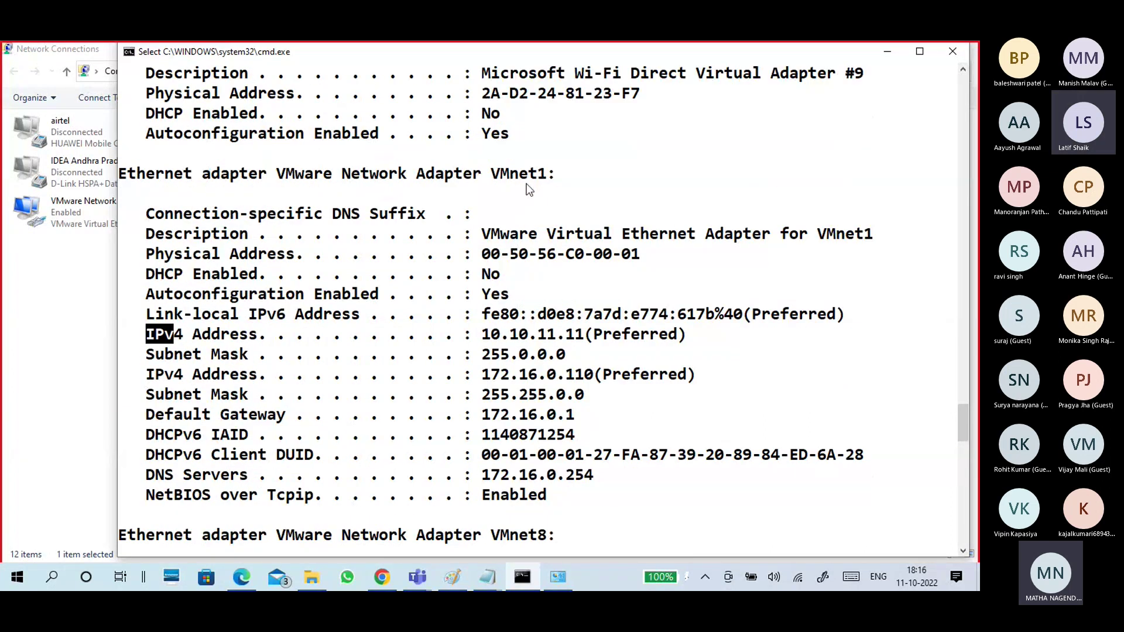
{"action": "left_click_drag", "start_coordinate": [546, 174], "coordinate": [492, 174]}
{"action": "left_click_drag", "start_coordinate": [496, 234], "coordinate": [873, 235]}
{"action": "left_click_drag", "start_coordinate": [478, 254], "coordinate": [647, 253]}
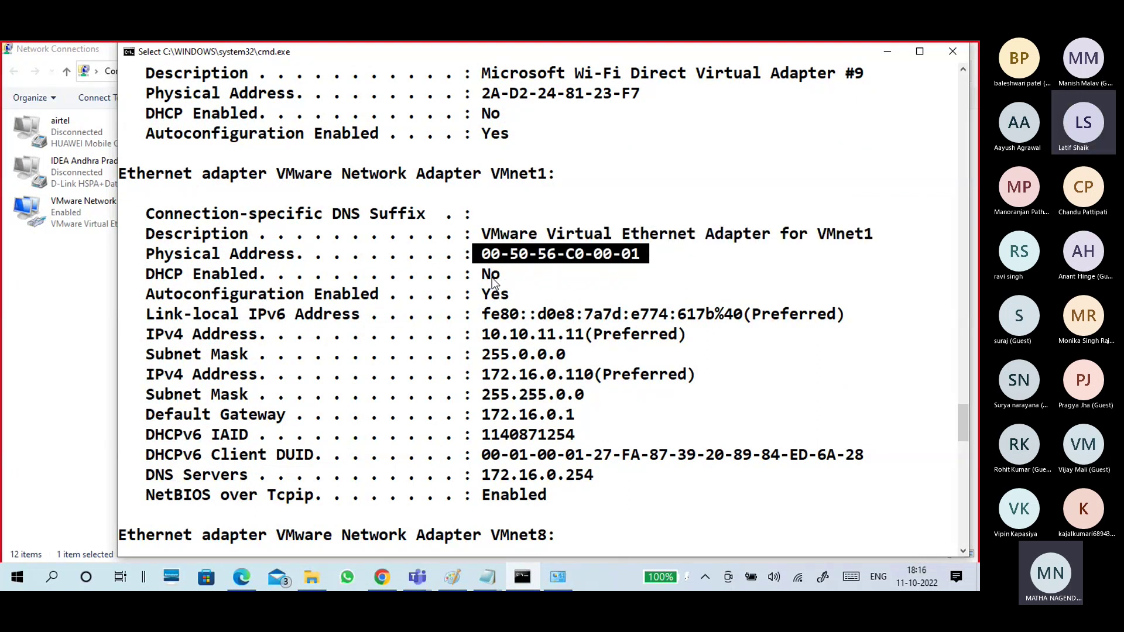
{"action": "left_click_drag", "start_coordinate": [491, 278], "coordinate": [147, 277]}
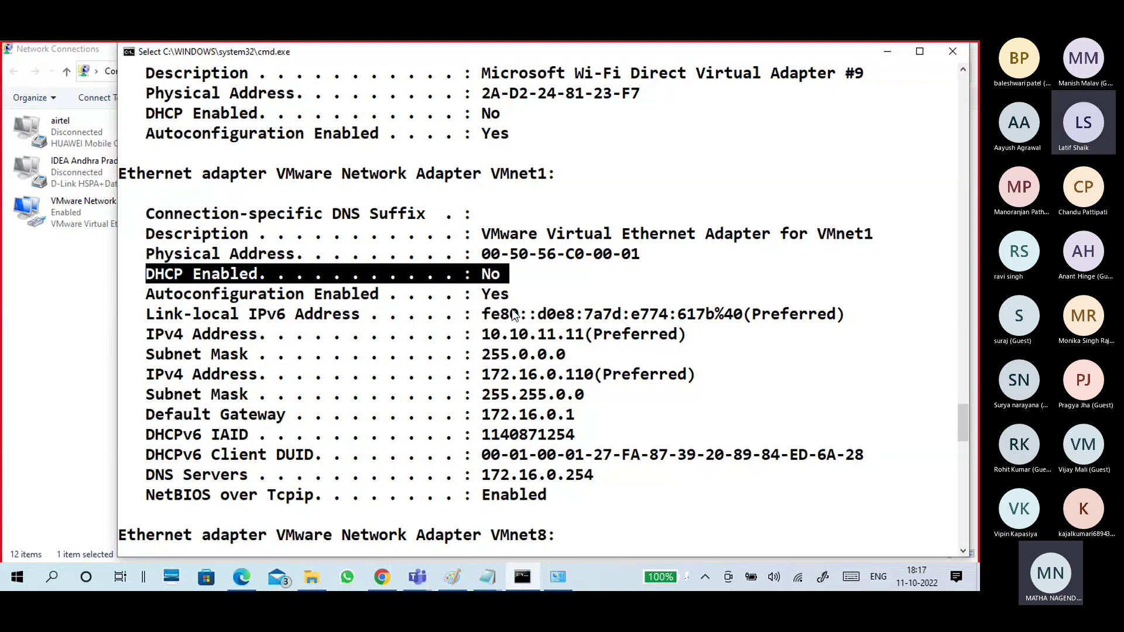
Step: Highlight VMnet1's IPv4 address 10.10.11.11, default gateway, DNS server 172.16.0.254 and DHCPv6 IAID
{"action": "scroll", "coordinate": [514, 316], "scroll_direction": "down", "scroll_amount": 1}
{"action": "left_click_drag", "start_coordinate": [473, 274], "coordinate": [591, 273]}
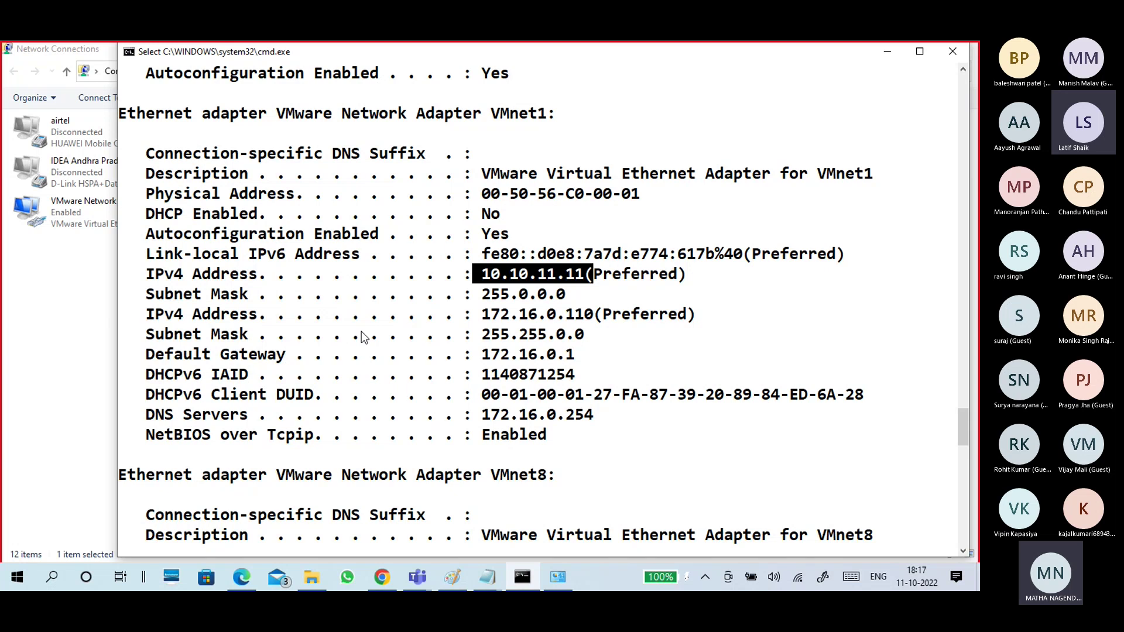
{"action": "scroll", "coordinate": [362, 337], "scroll_direction": "down", "scroll_amount": 1}
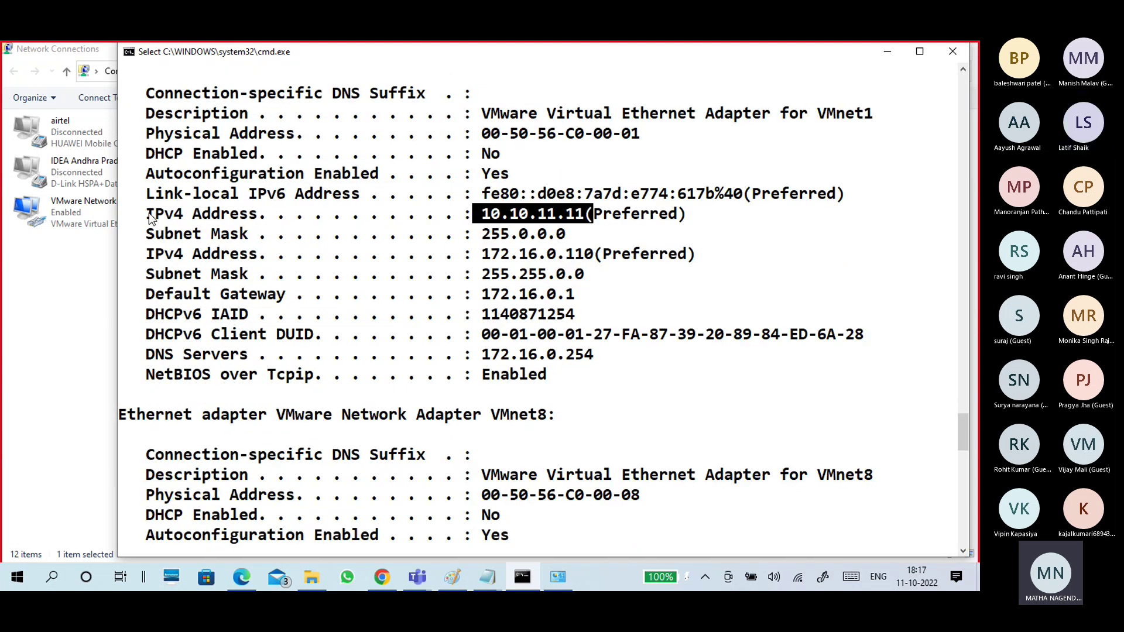
{"action": "left_click_drag", "start_coordinate": [147, 215], "coordinate": [584, 221]}
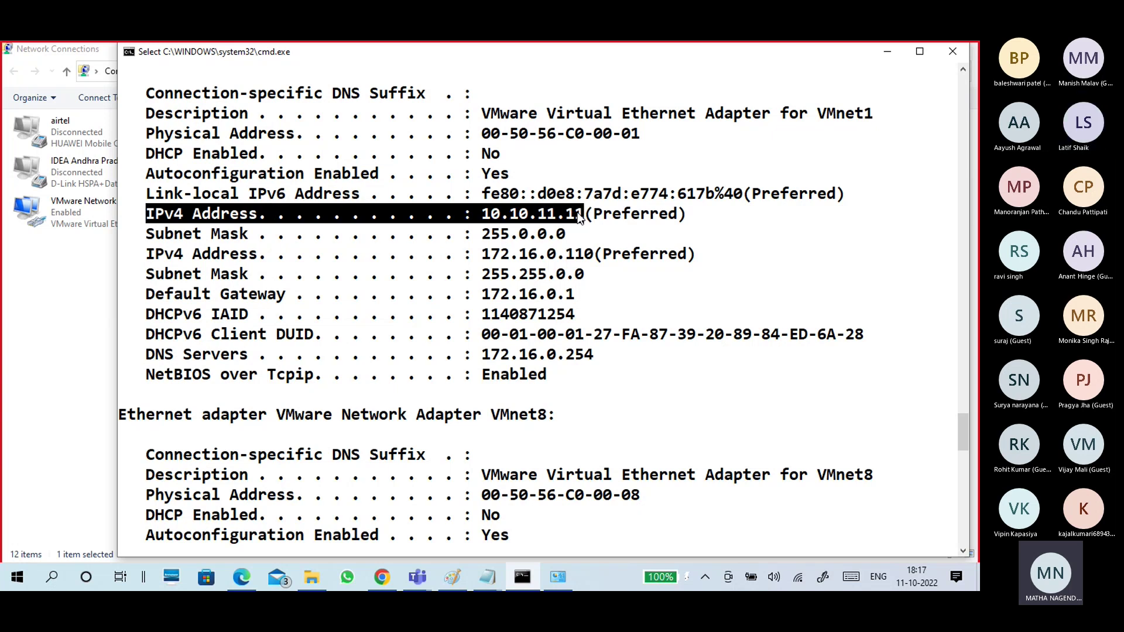
{"action": "left_click_drag", "start_coordinate": [146, 234], "coordinate": [574, 234]}
{"action": "left_click_drag", "start_coordinate": [151, 287], "coordinate": [302, 297]}
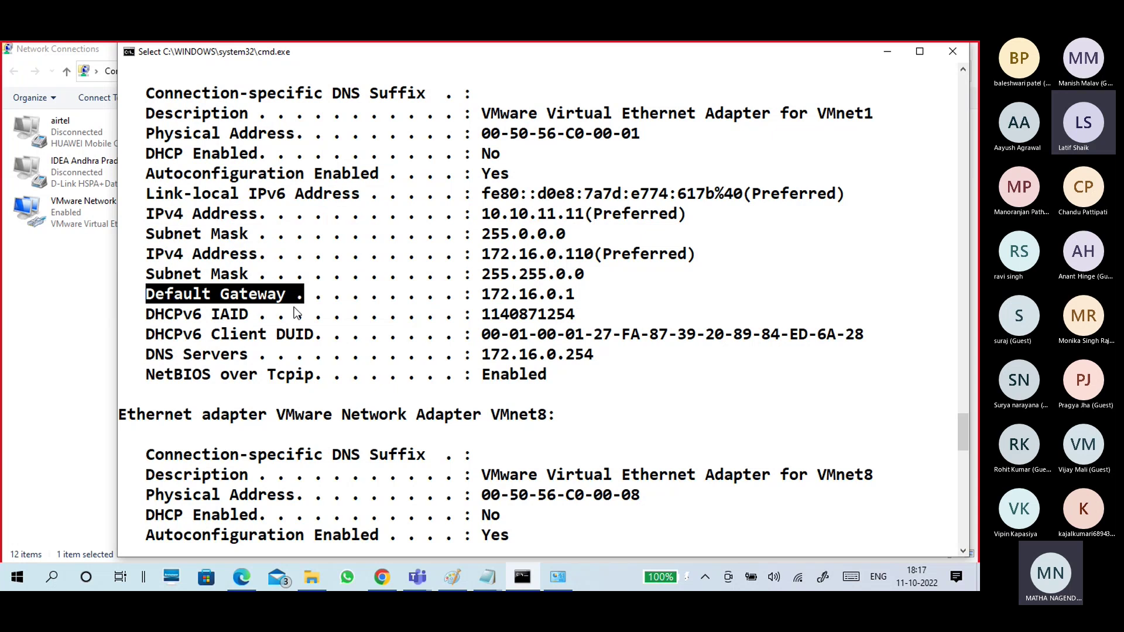
{"action": "left_click_drag", "start_coordinate": [146, 354], "coordinate": [595, 357]}
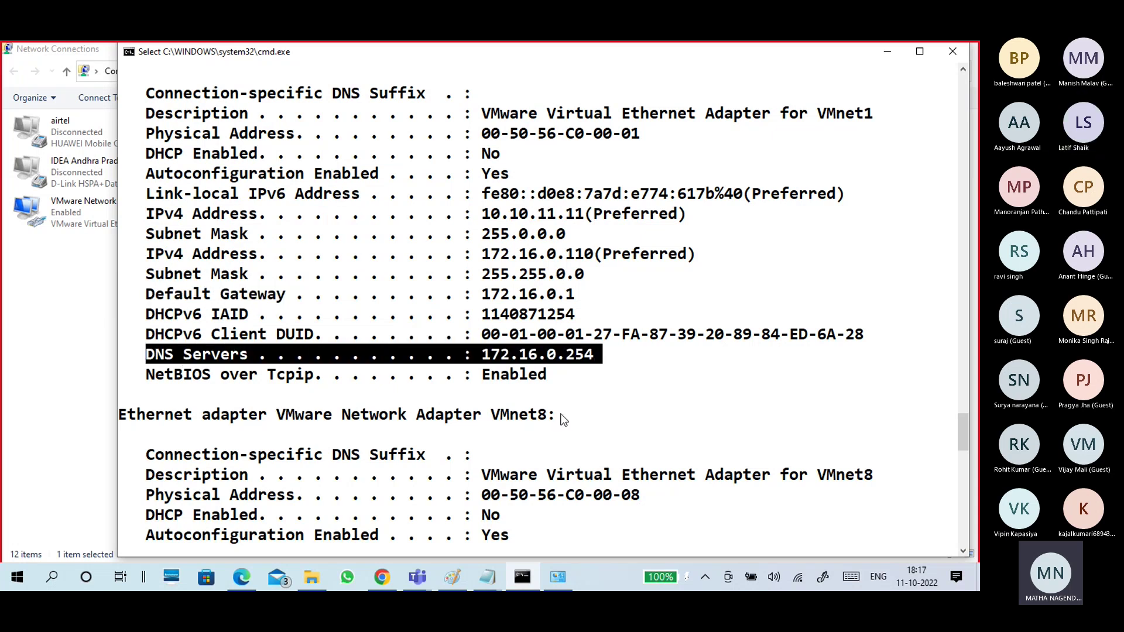
{"action": "left_click_drag", "start_coordinate": [195, 315], "coordinate": [147, 315]}
{"action": "scroll", "coordinate": [304, 434], "scroll_direction": "down", "scroll_amount": 3}
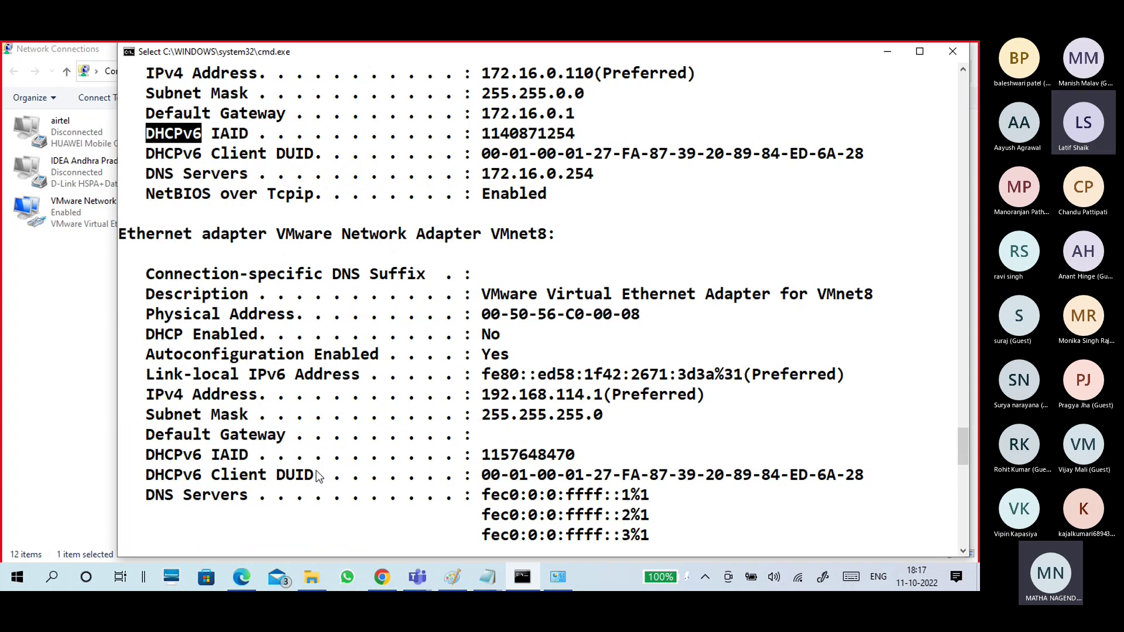
Step: Highlight the Wi-Fi DHCP Server line 192.168.1.1, then scroll back up to VMnet1
{"action": "scroll", "coordinate": [355, 412], "scroll_direction": "down", "scroll_amount": 6}
{"action": "scroll", "coordinate": [355, 412], "scroll_direction": "down", "scroll_amount": 9}
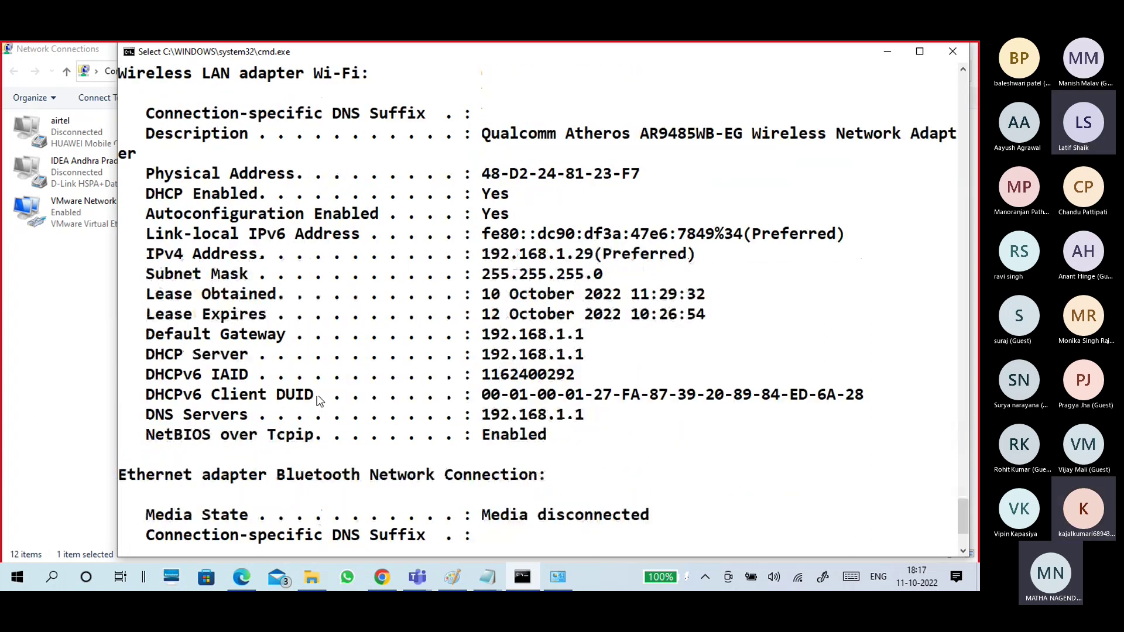
{"action": "left_click_drag", "start_coordinate": [147, 354], "coordinate": [591, 353]}
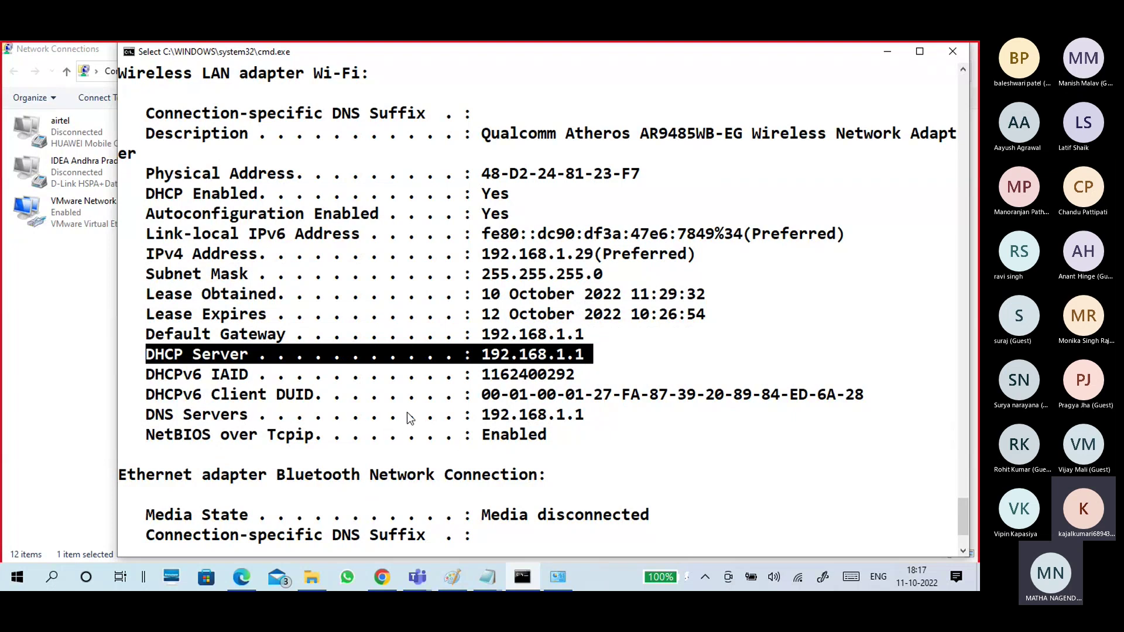
{"action": "scroll", "coordinate": [501, 393], "scroll_direction": "up", "scroll_amount": 9}
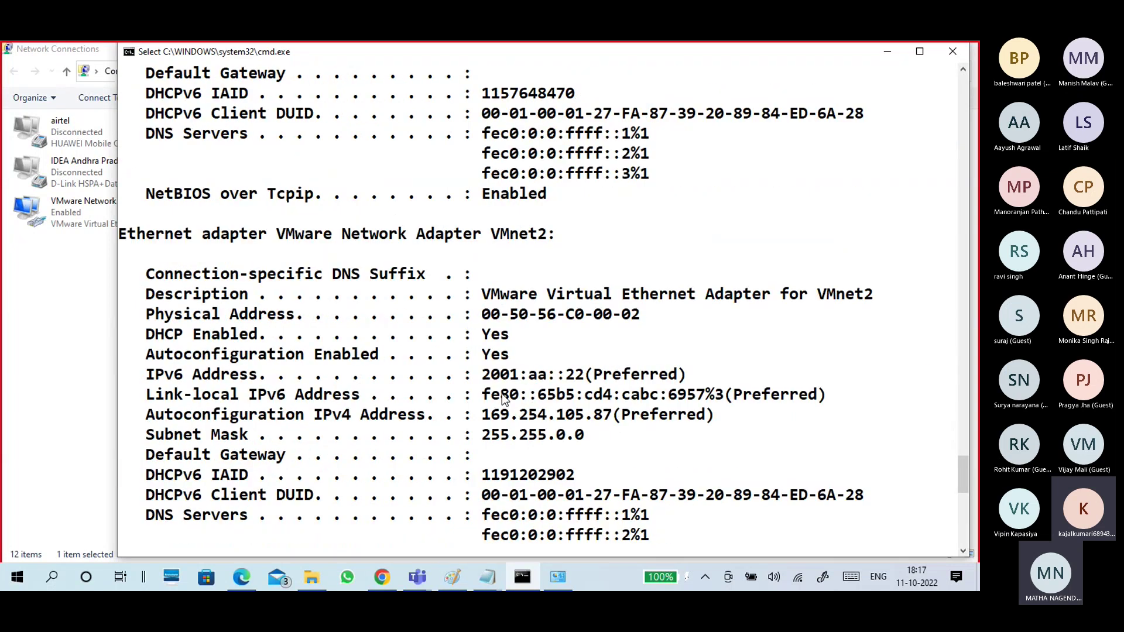
{"action": "scroll", "coordinate": [502, 400], "scroll_direction": "up", "scroll_amount": 7}
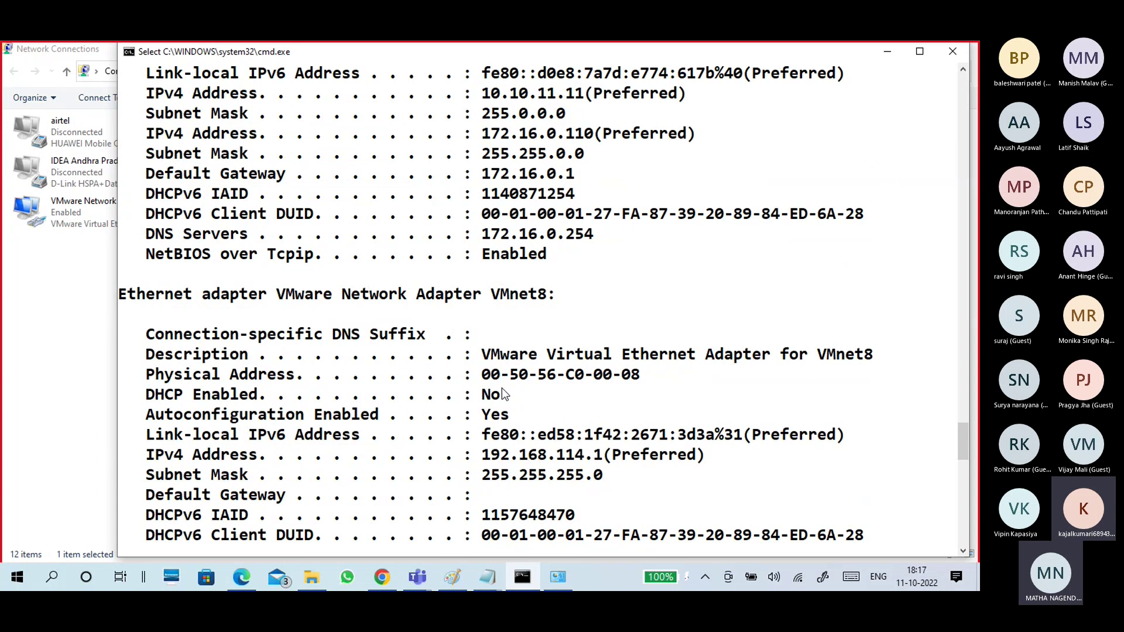
{"action": "scroll", "coordinate": [498, 325], "scroll_direction": "up", "scroll_amount": 3}
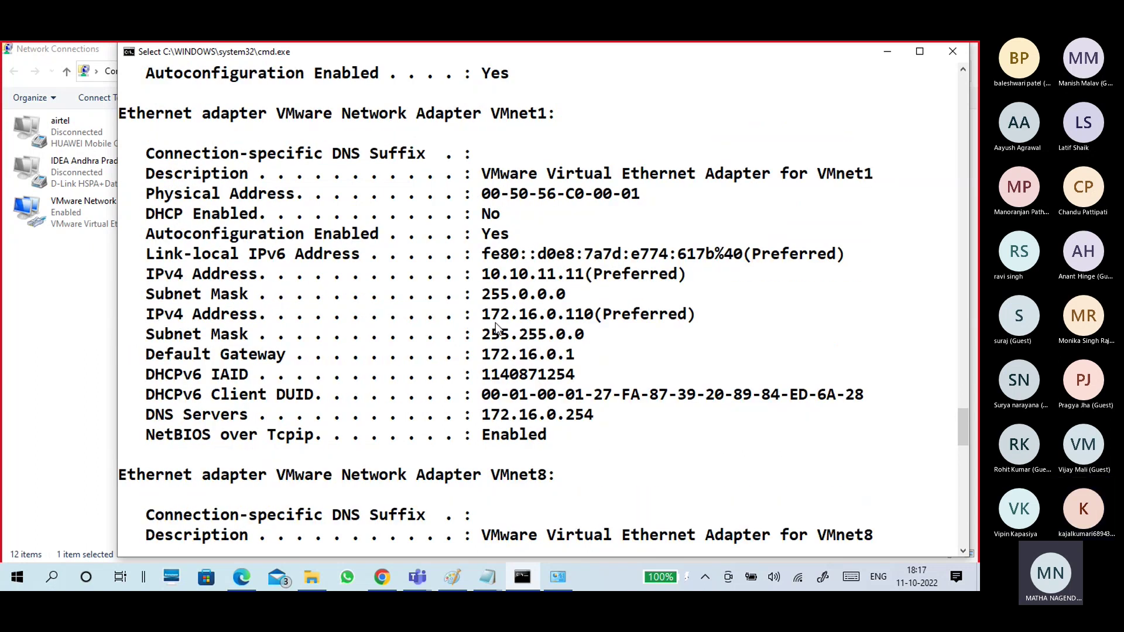
Step: Open VMnet1's status and browse its connection details listing 10.10.11.11 and 172.16.0.110
{"action": "left_click", "coordinate": [452, 577]}
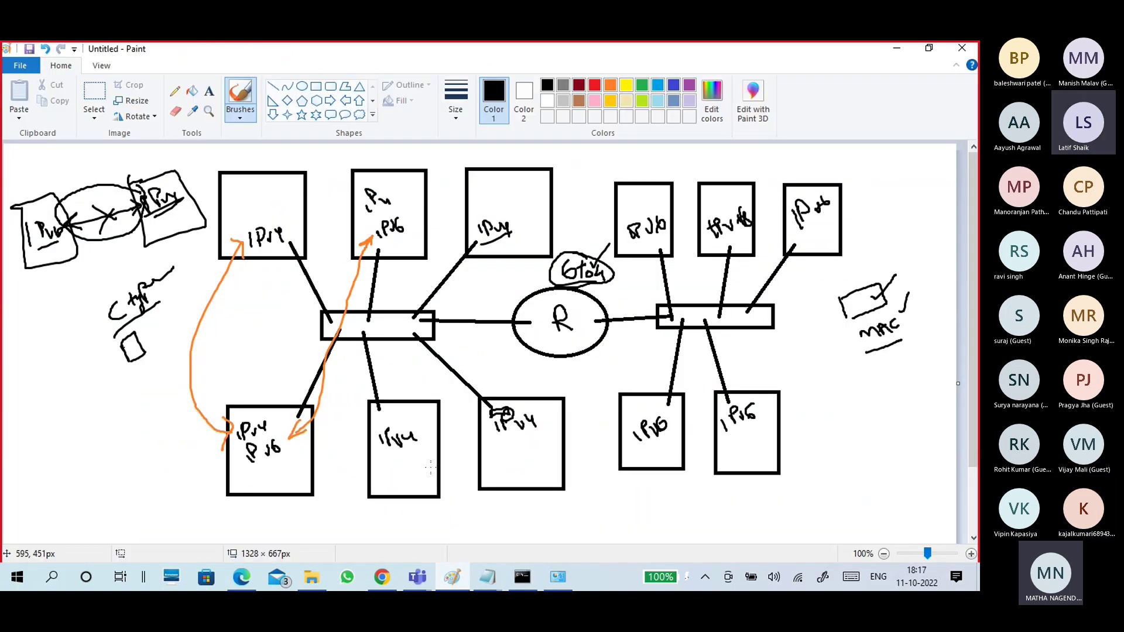
{"action": "left_click", "coordinate": [557, 577]}
{"action": "double_click", "coordinate": [632, 186]}
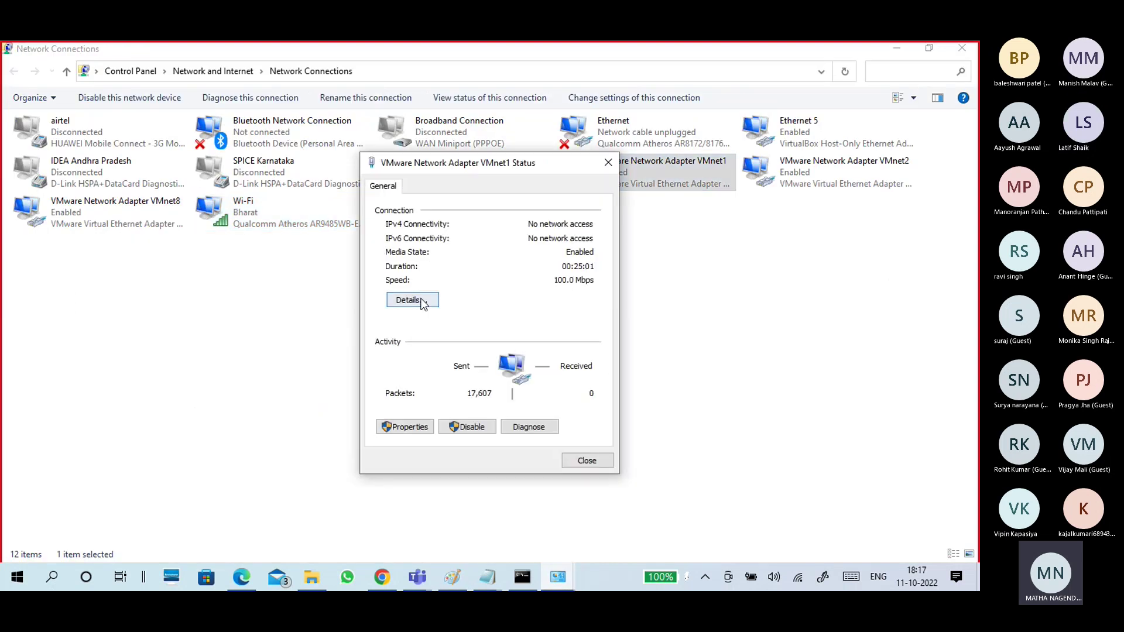
{"action": "left_click", "coordinate": [424, 300]}
{"action": "left_click", "coordinate": [431, 277]}
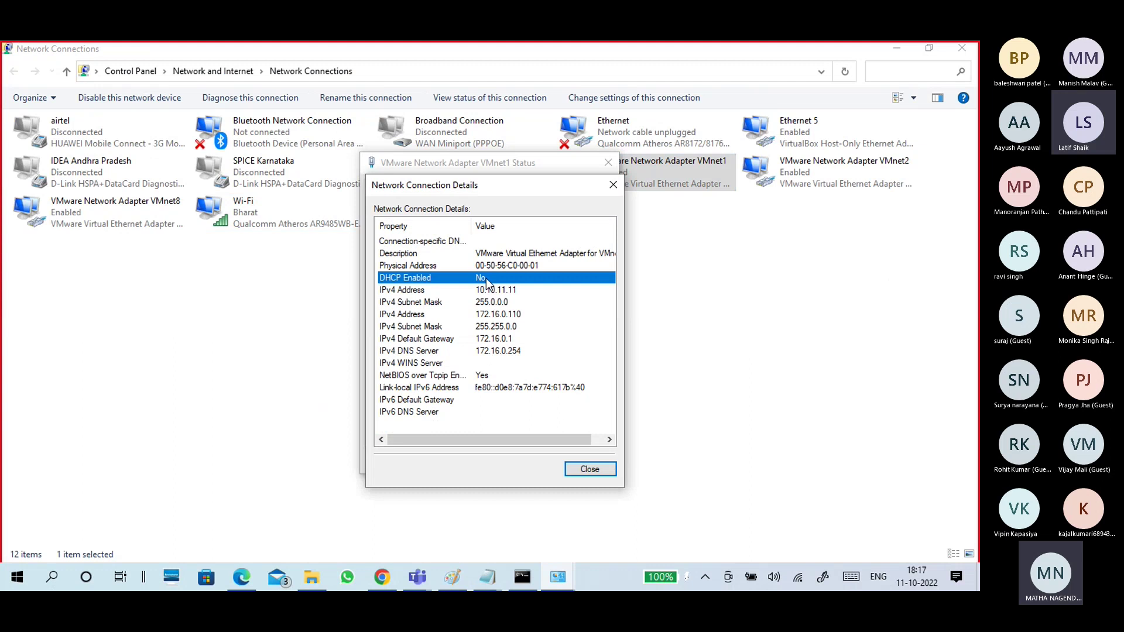
{"action": "key", "text": "Down"}
{"action": "key", "text": "Down"}
{"action": "left_click", "coordinate": [515, 326]}
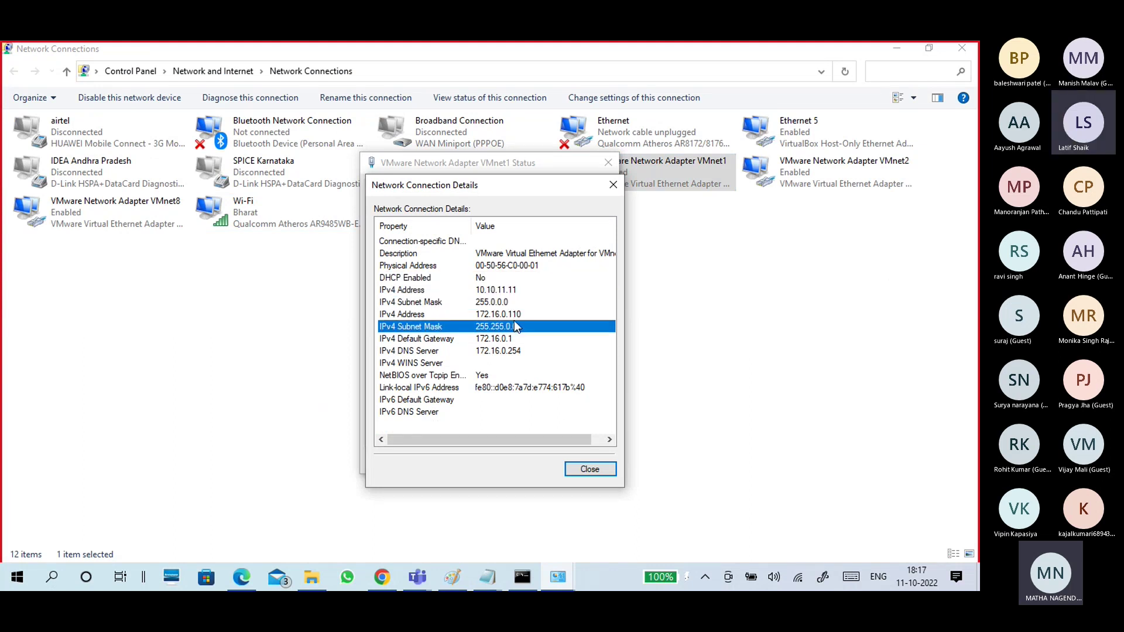
{"action": "left_click", "coordinate": [580, 469]}
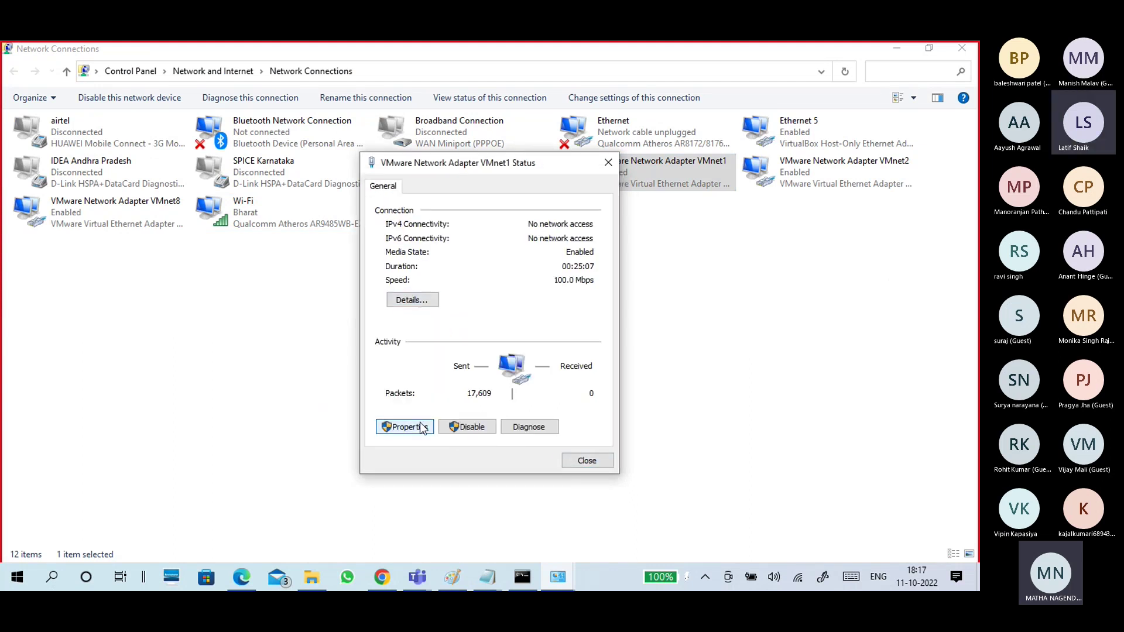
Step: Remove the 10.10.11.11 address in VMnet1's advanced IPv4 settings and apply the change
{"action": "left_click", "coordinate": [404, 427]}
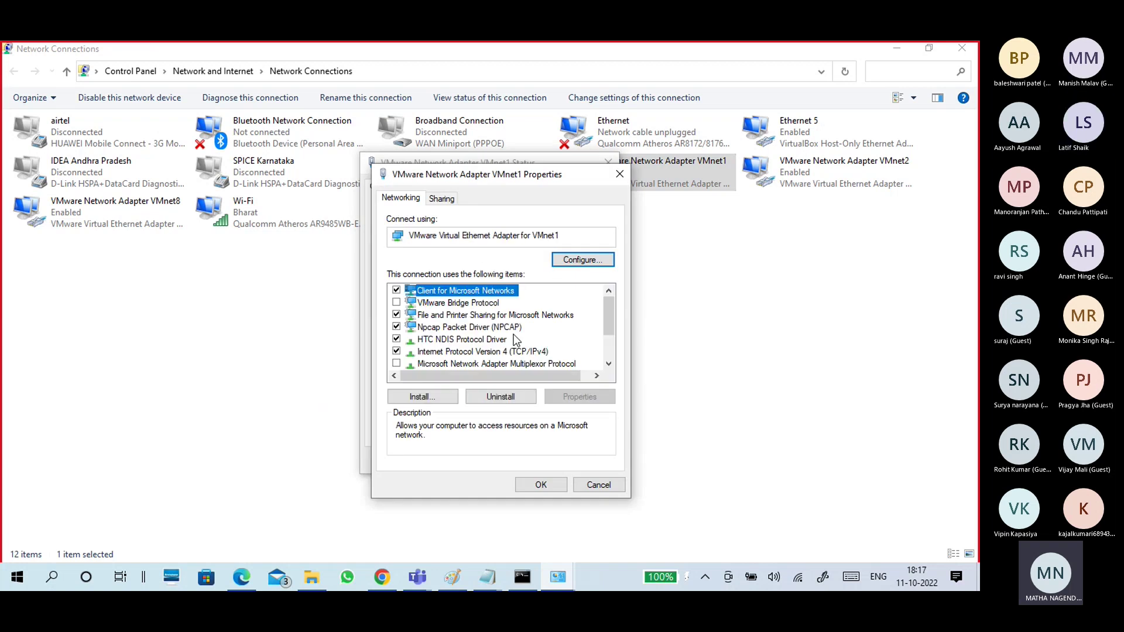
{"action": "left_click", "coordinate": [507, 352]}
{"action": "left_click", "coordinate": [578, 396]}
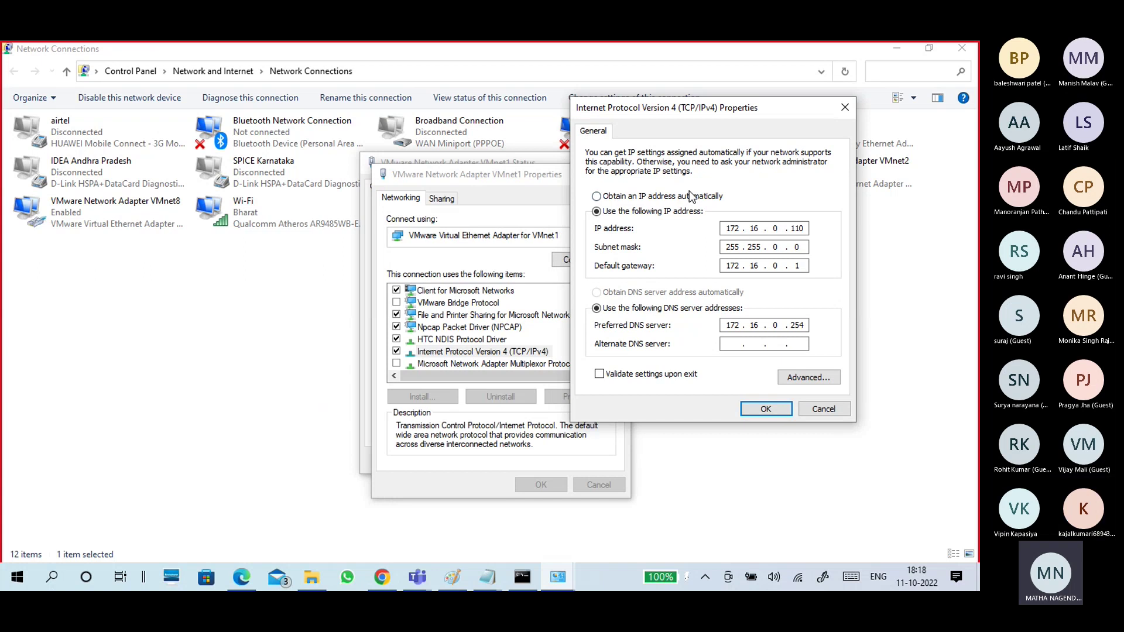
{"action": "left_click", "coordinate": [794, 377]}
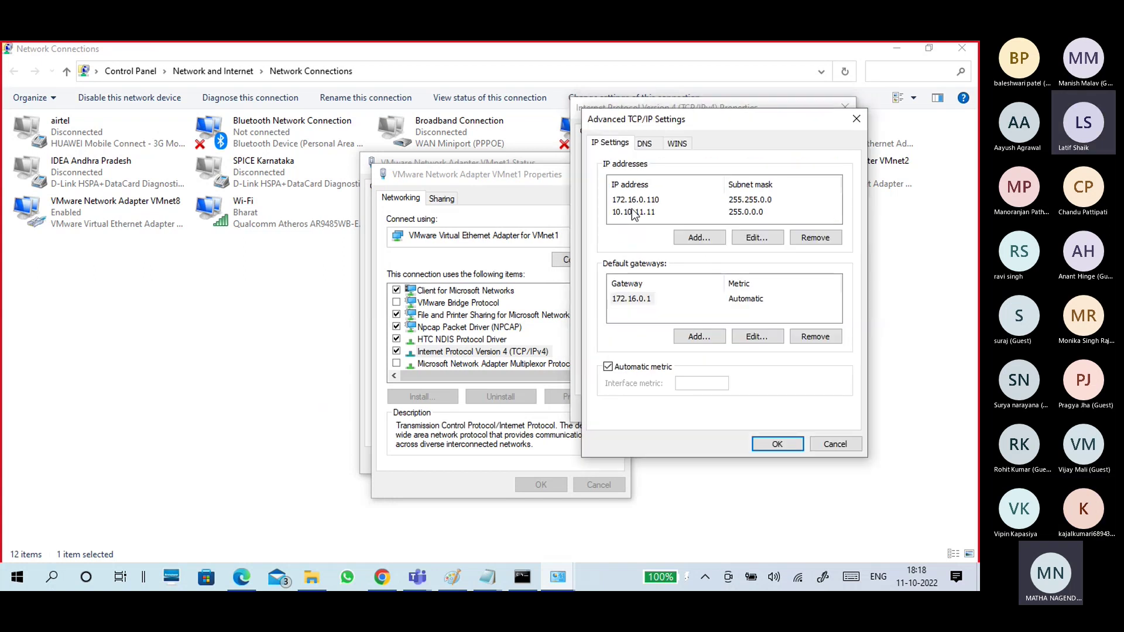
{"action": "left_click", "coordinate": [631, 212]}
{"action": "left_click", "coordinate": [814, 240]}
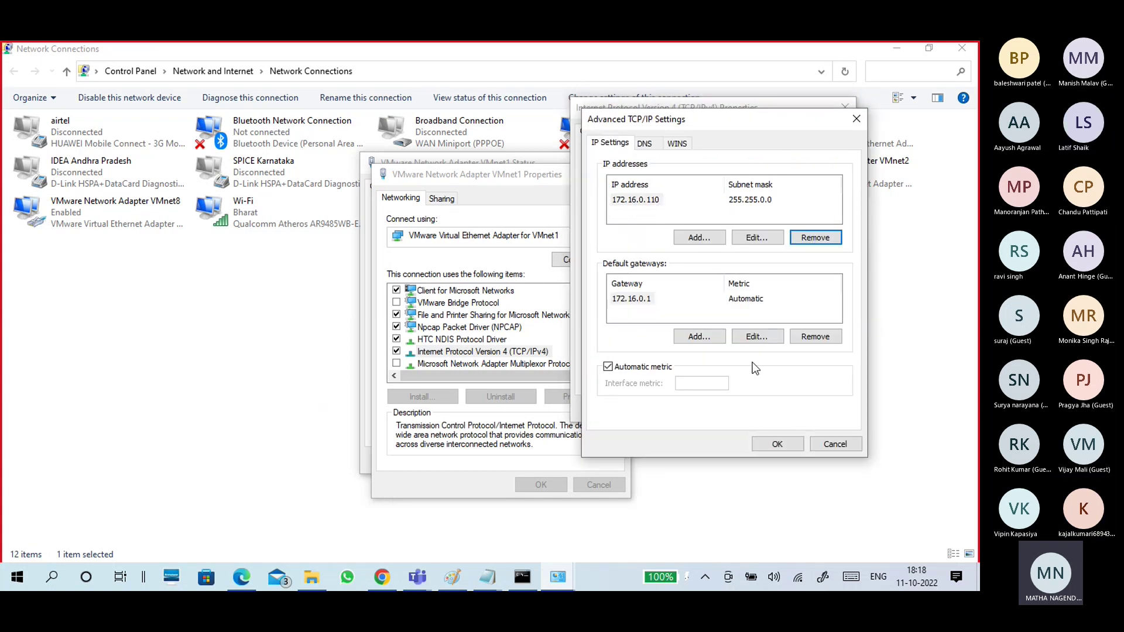
{"action": "left_click", "coordinate": [778, 444]}
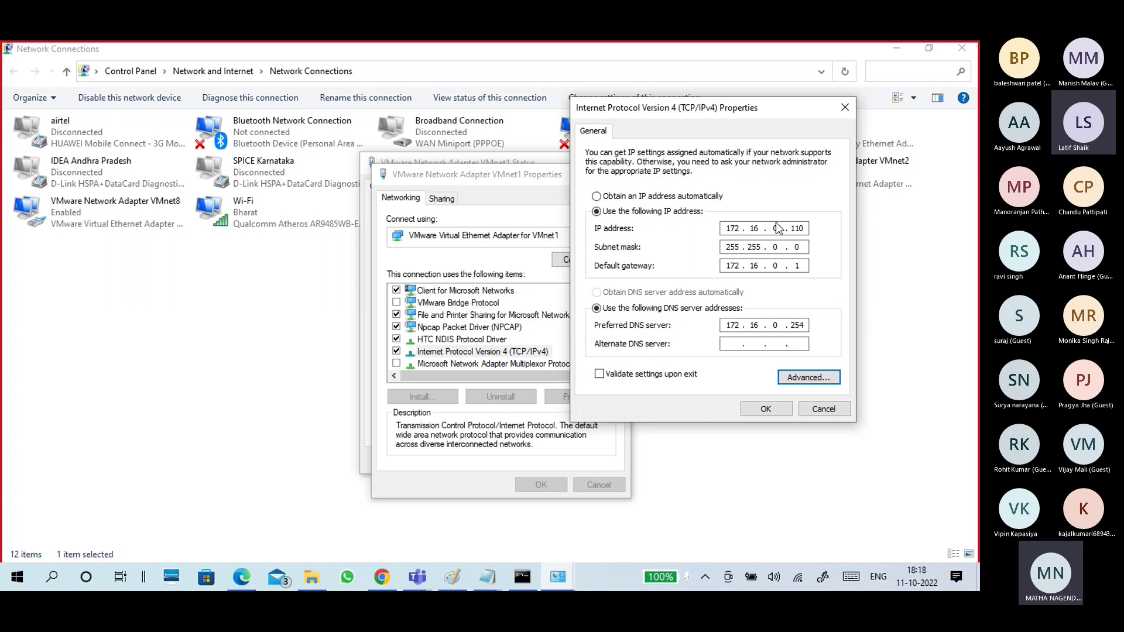
{"action": "left_click", "coordinate": [761, 408]}
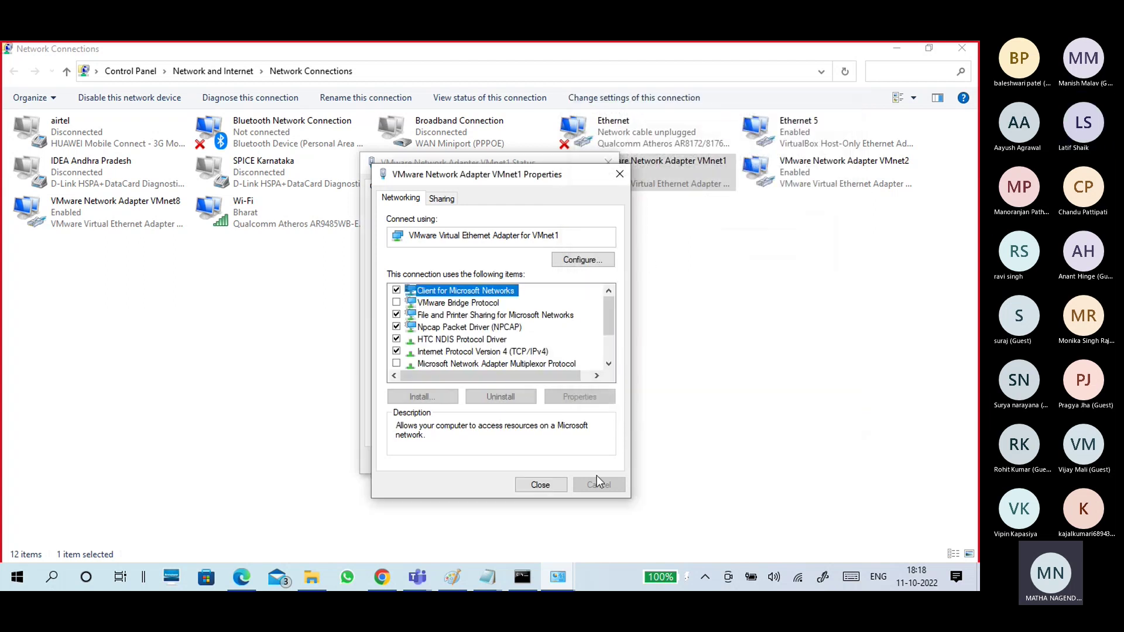
{"action": "left_click", "coordinate": [541, 484]}
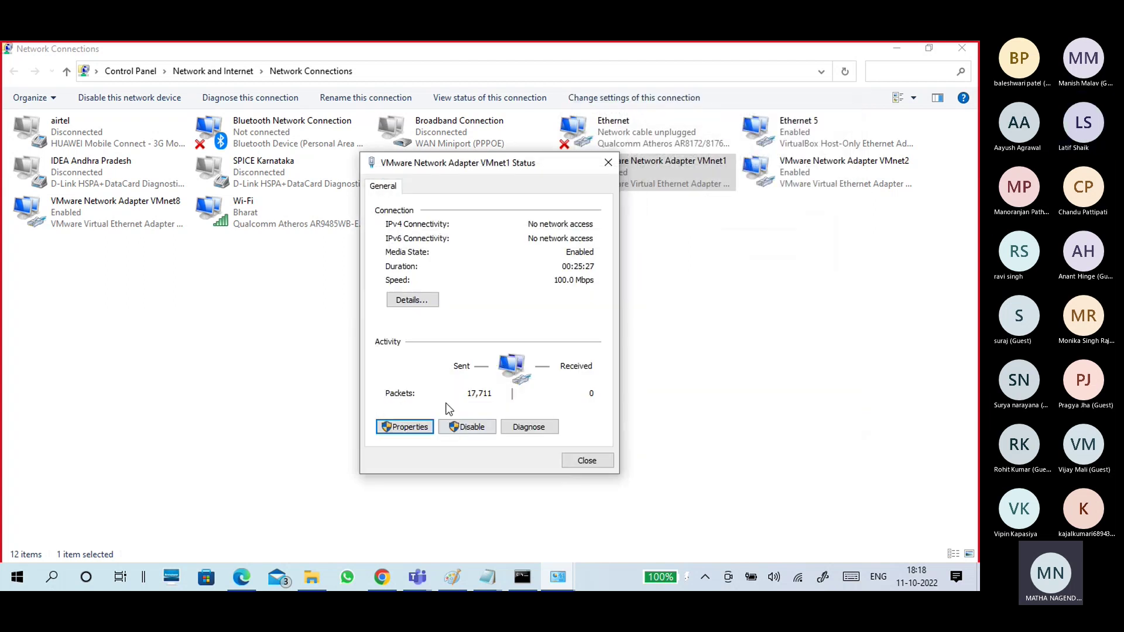
Step: Confirm VMnet1's details now list only one IPv4 address, then close its status
{"action": "left_click", "coordinate": [416, 299]}
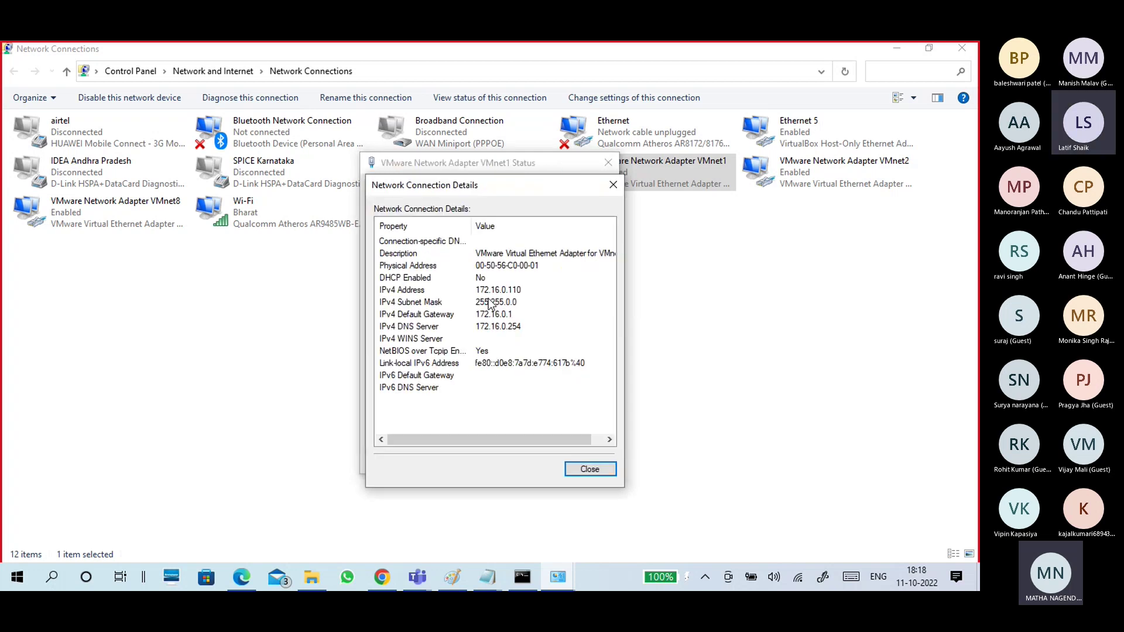
{"action": "left_click", "coordinate": [489, 277]}
{"action": "left_click", "coordinate": [589, 469]}
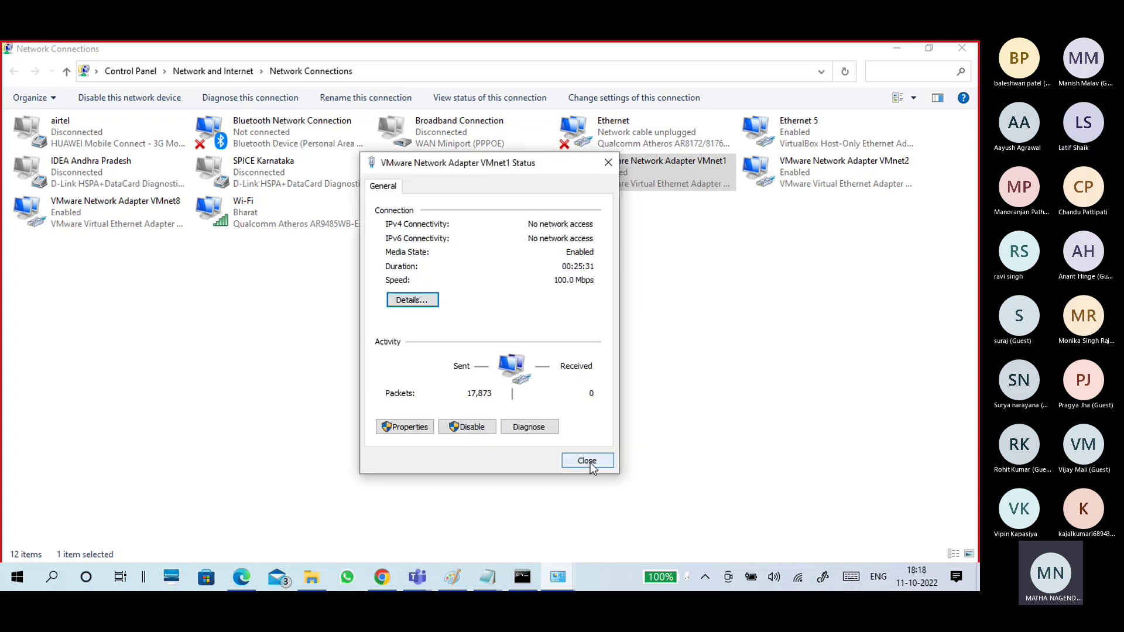
{"action": "left_click", "coordinate": [592, 459]}
Step: Open the Wi-Fi status and check its details show DHCP Enabled
{"action": "double_click", "coordinate": [301, 220]}
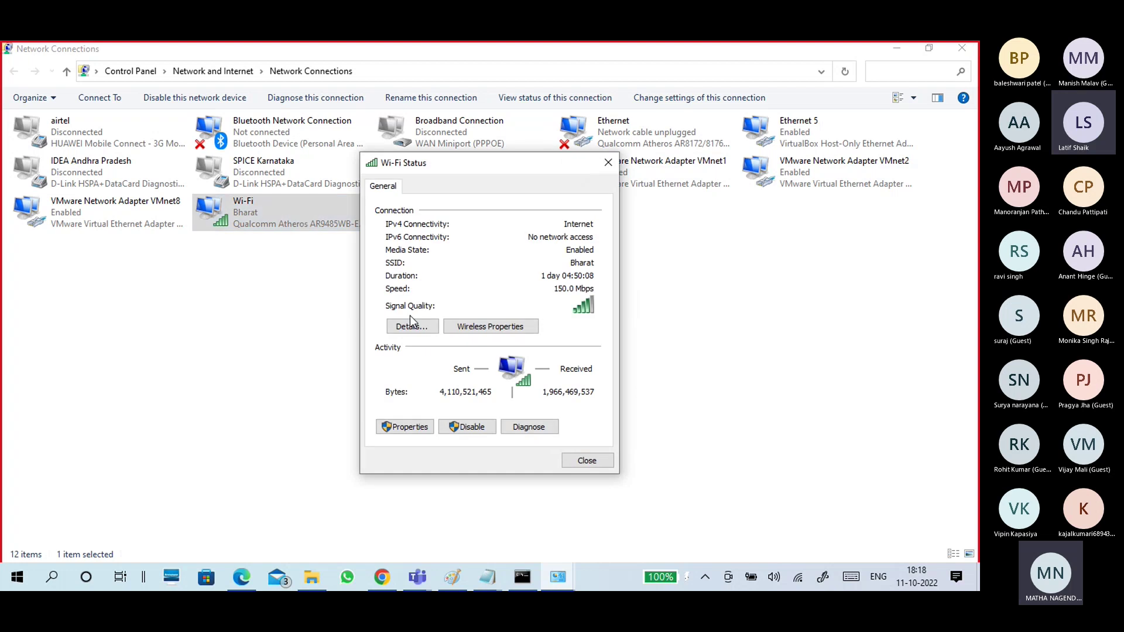
{"action": "left_click", "coordinate": [414, 318]}
{"action": "left_click", "coordinate": [481, 280]}
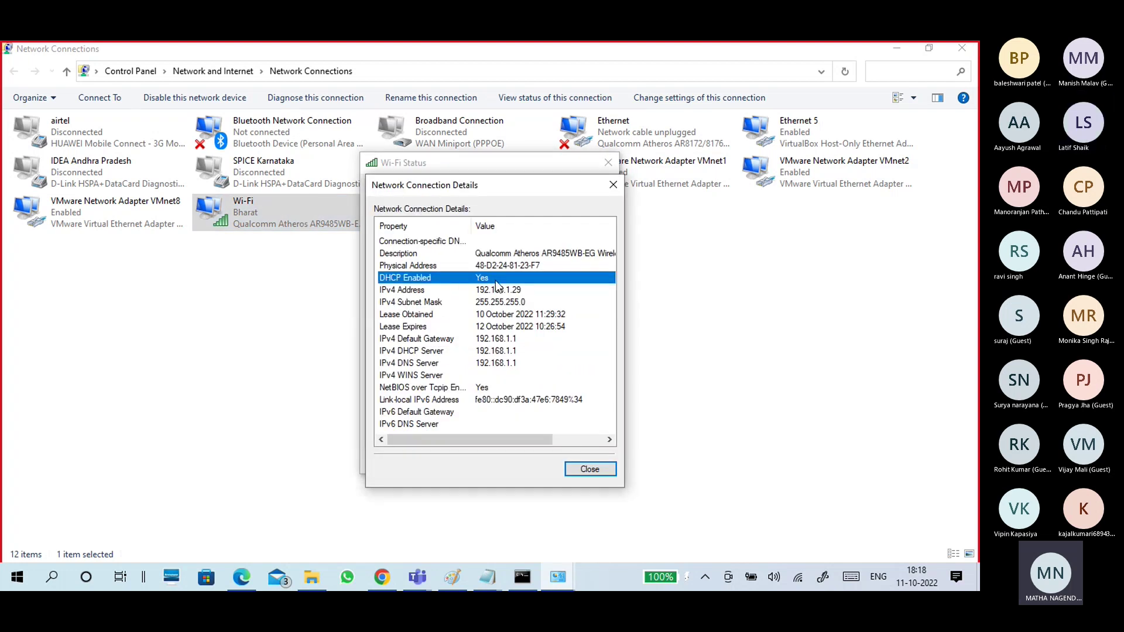
{"action": "left_click", "coordinate": [587, 467]}
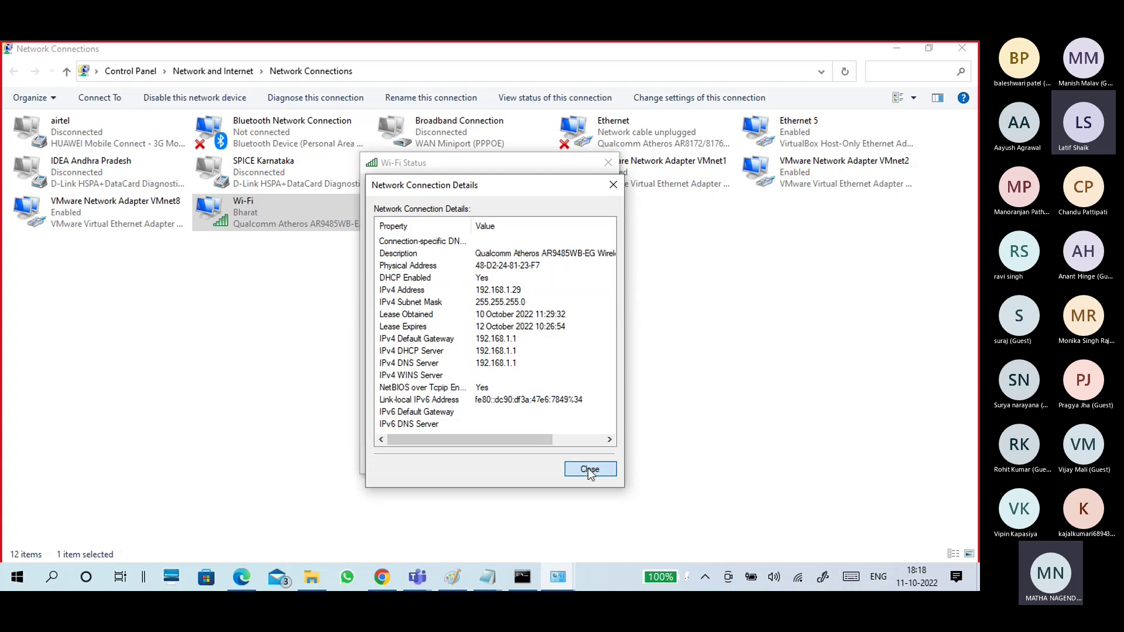
Step: Inspect Wi-Fi's IPv4 properties set to obtain IP and DNS automatically, closing without changes
{"action": "left_click", "coordinate": [405, 427]}
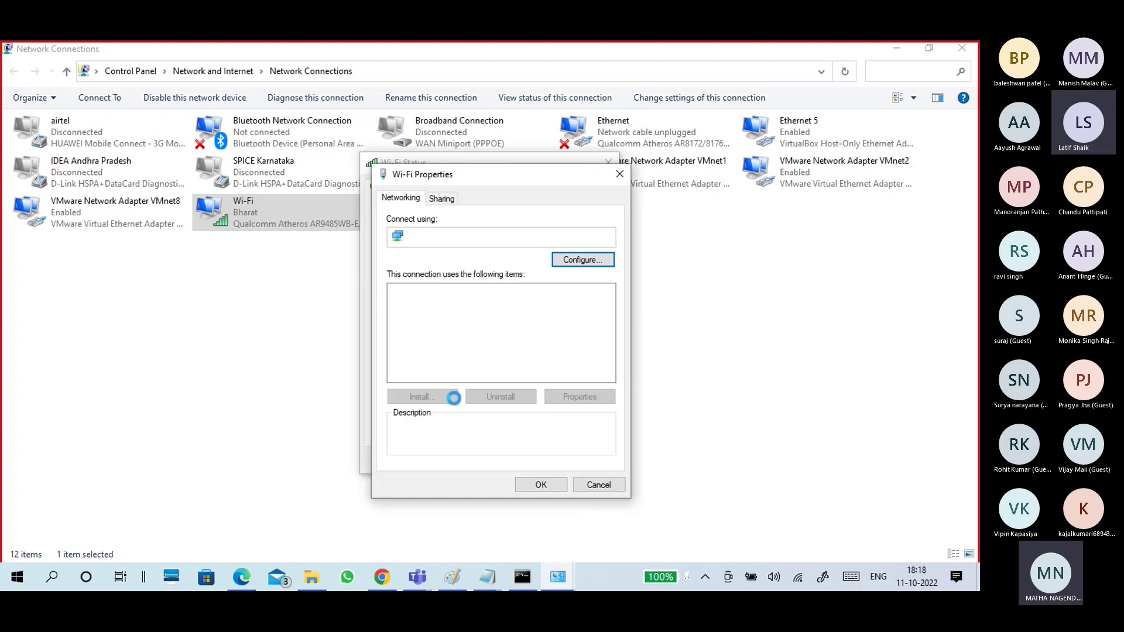
{"action": "scroll", "coordinate": [490, 363], "scroll_direction": "down", "scroll_amount": 2}
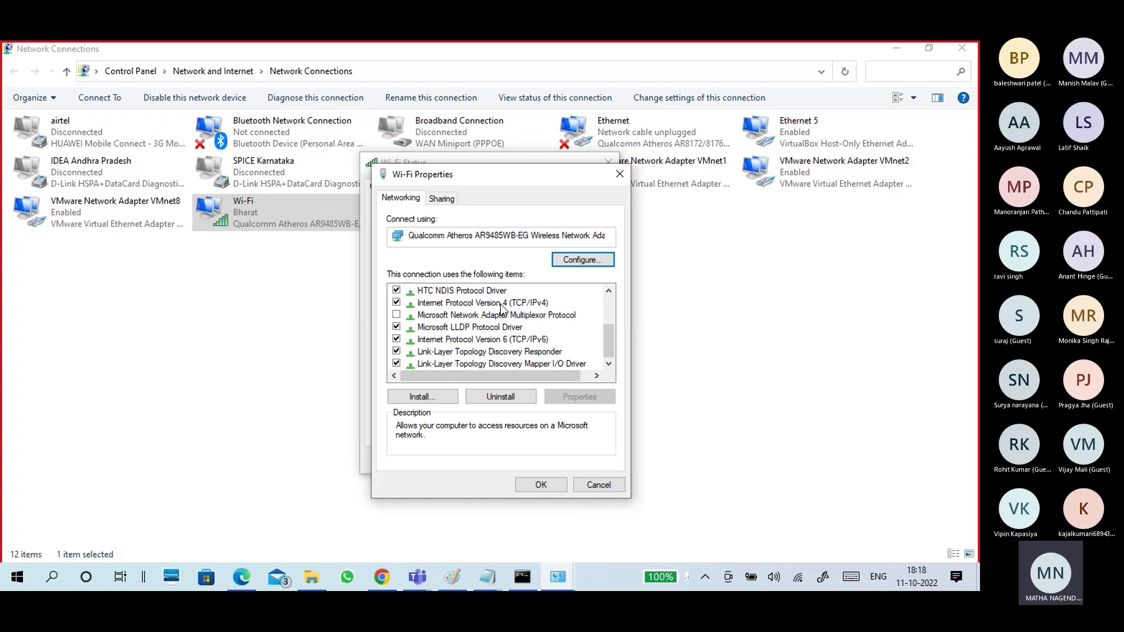
{"action": "left_click", "coordinate": [468, 302]}
{"action": "left_click", "coordinate": [562, 401]}
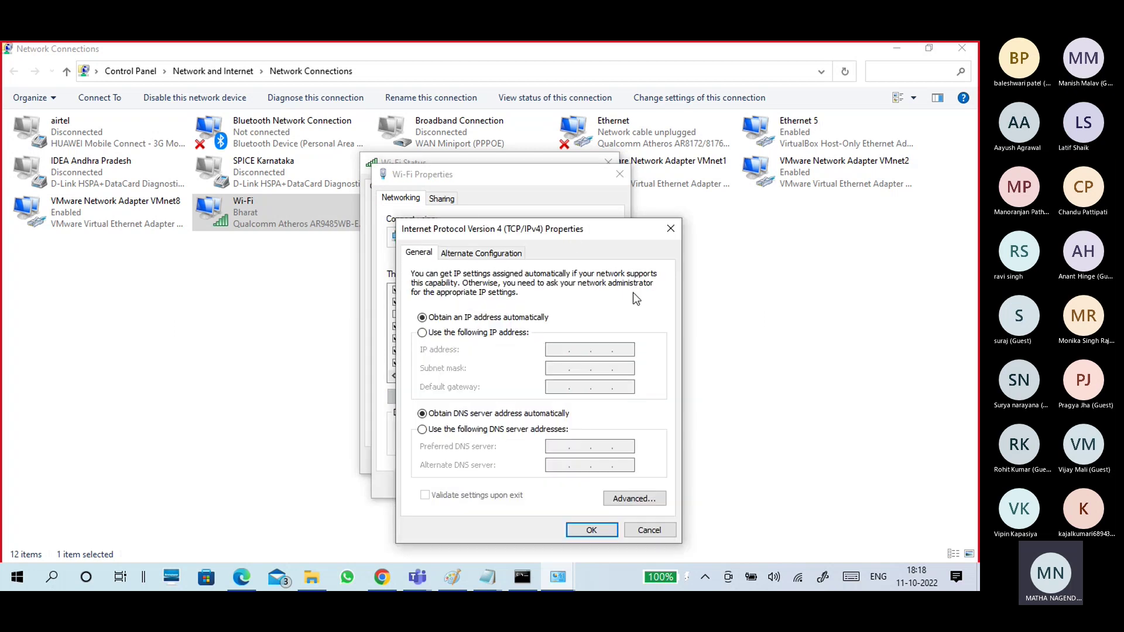
{"action": "left_click_drag", "start_coordinate": [574, 224], "coordinate": [728, 154]}
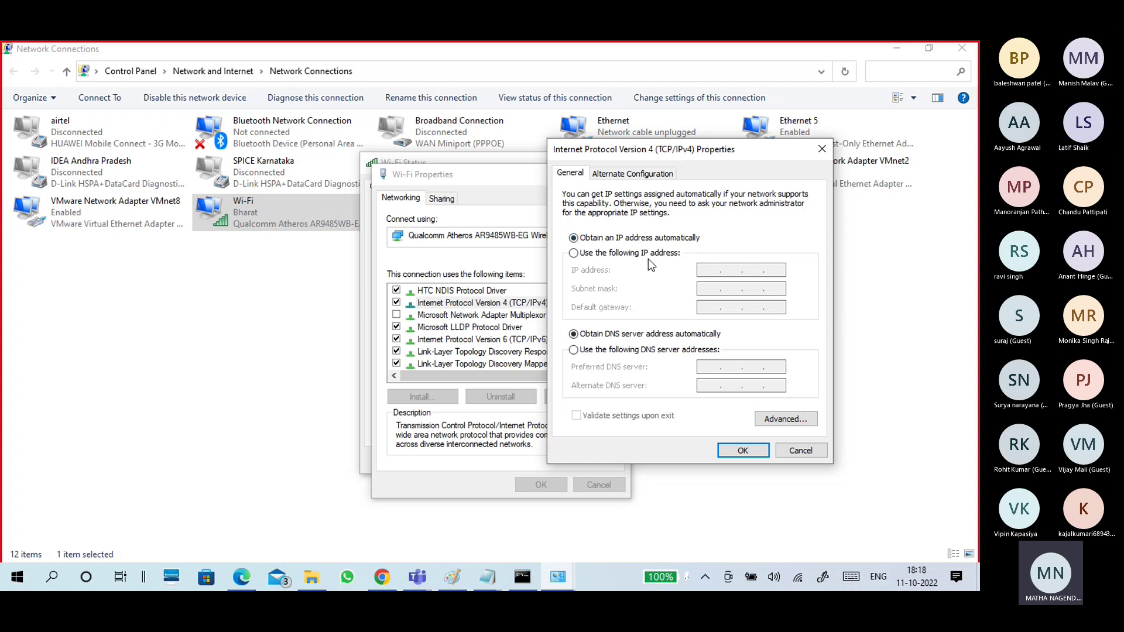
{"action": "left_click", "coordinate": [796, 454]}
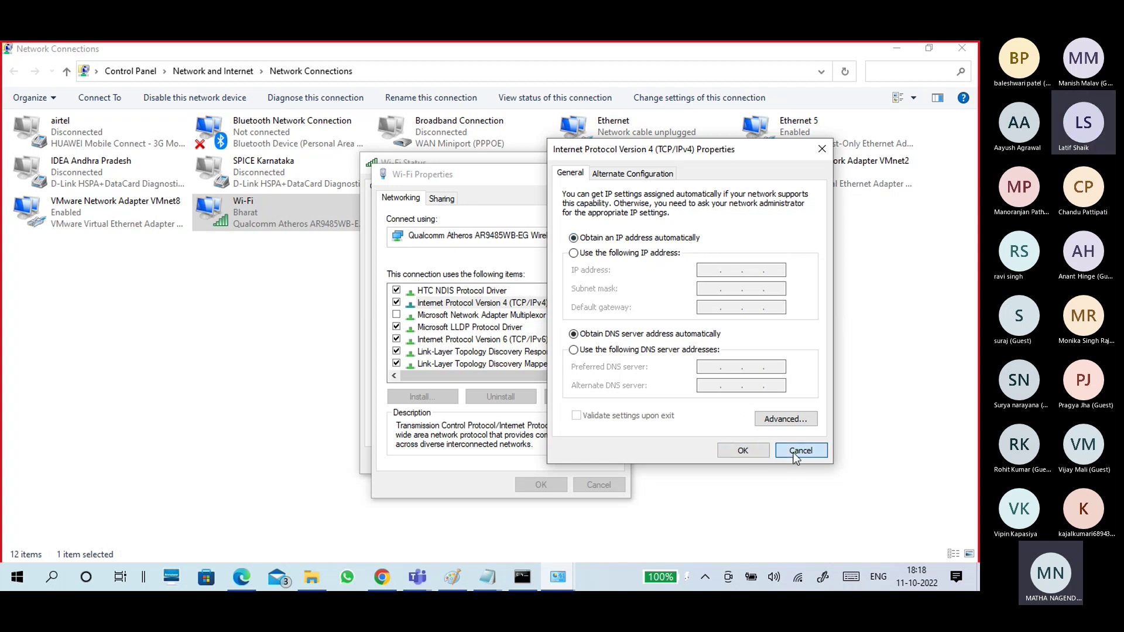
{"action": "left_click", "coordinate": [529, 485]}
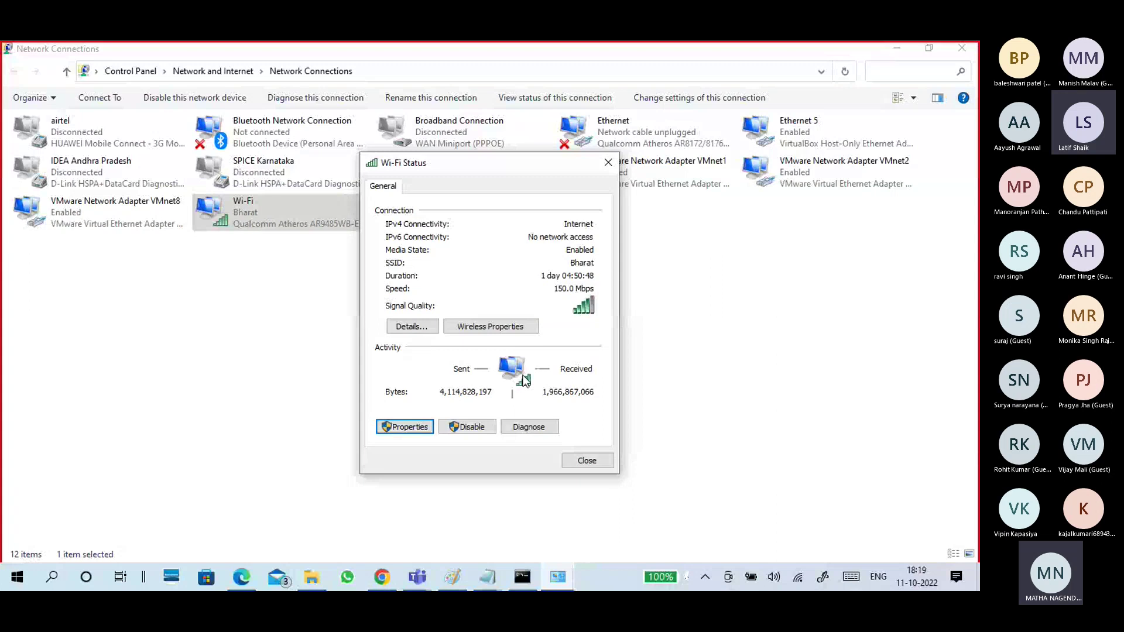
{"action": "left_click", "coordinate": [413, 326]}
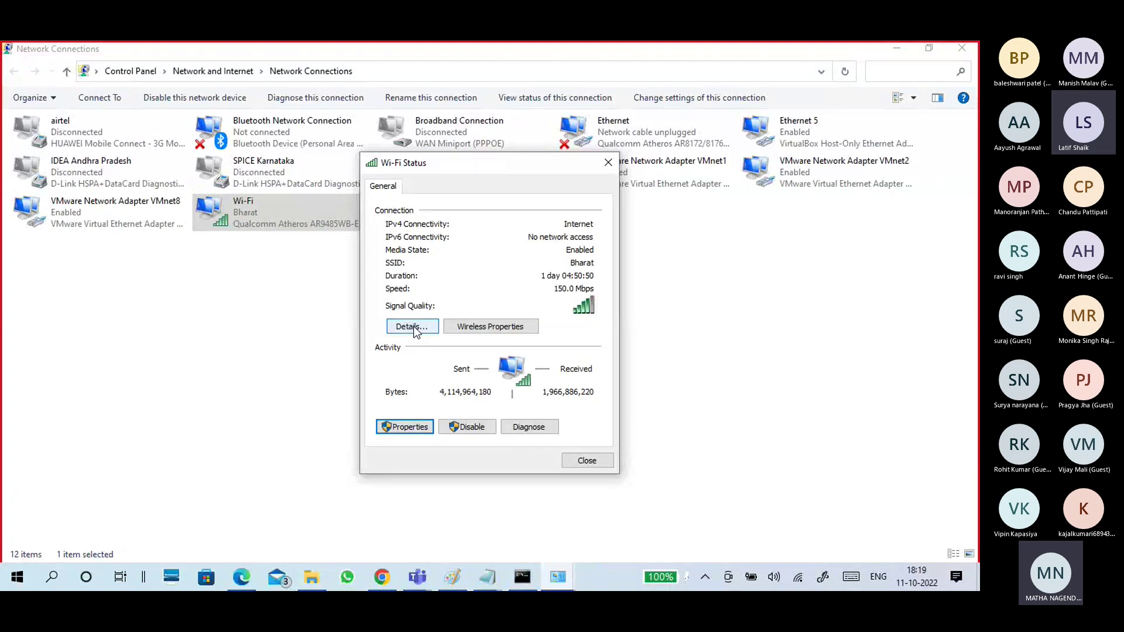
{"action": "left_click", "coordinate": [486, 278]}
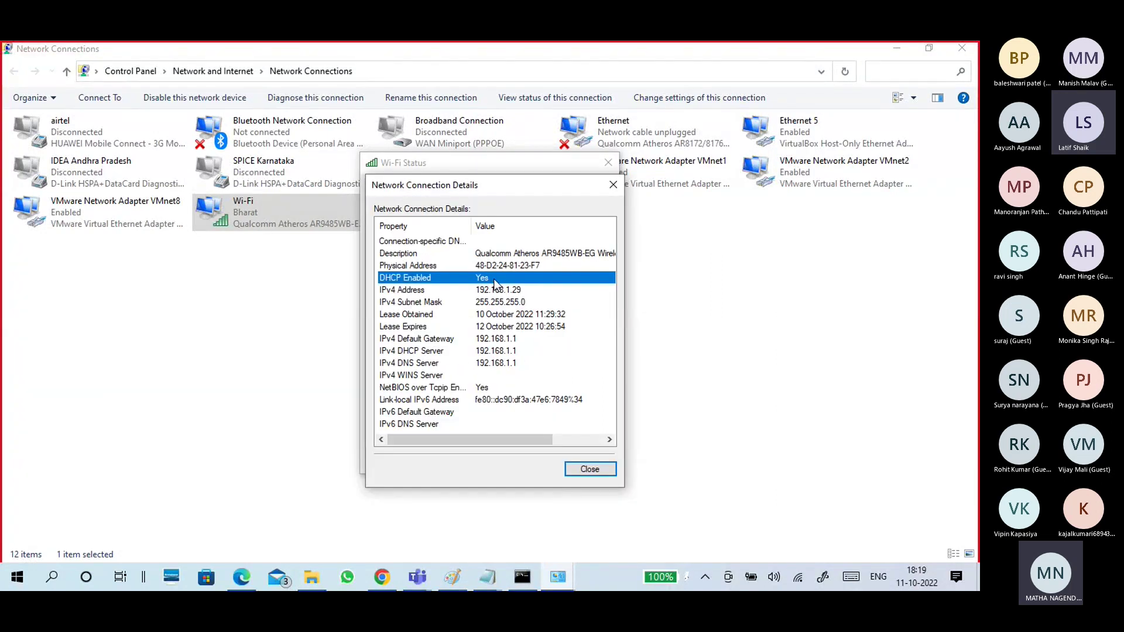
{"action": "left_click_drag", "start_coordinate": [510, 186], "coordinate": [673, 113]}
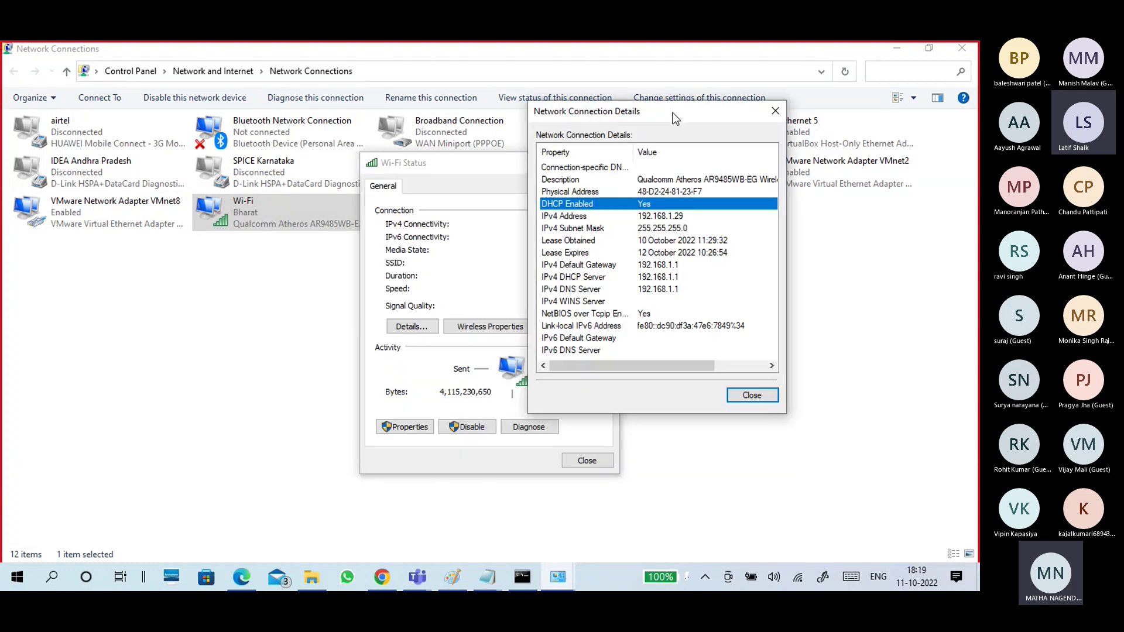
{"action": "left_click", "coordinate": [659, 216]}
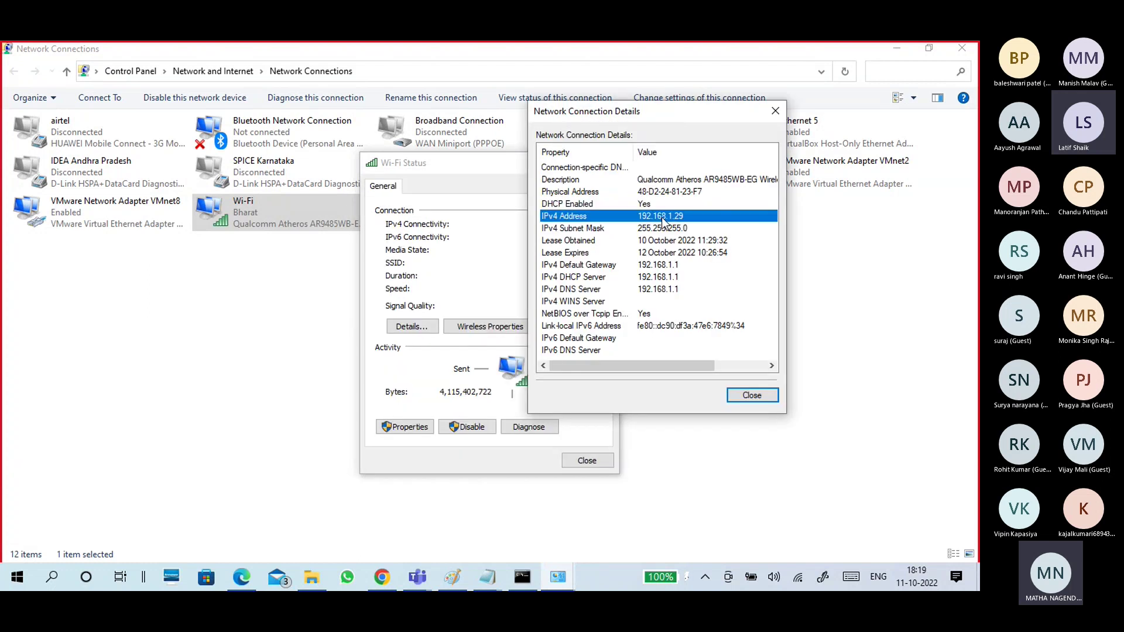
{"action": "left_click", "coordinate": [664, 228]}
{"action": "left_click", "coordinate": [666, 264]}
{"action": "left_click", "coordinate": [667, 290]}
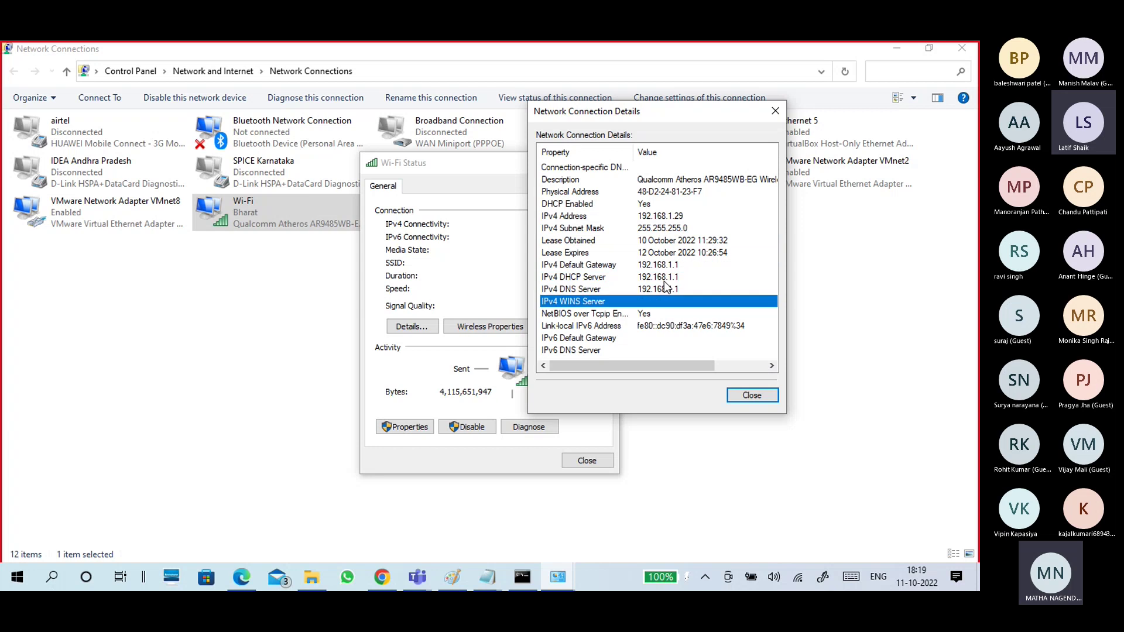
{"action": "left_click", "coordinate": [667, 278]}
{"action": "left_click", "coordinate": [665, 254]}
{"action": "left_click", "coordinate": [661, 217]}
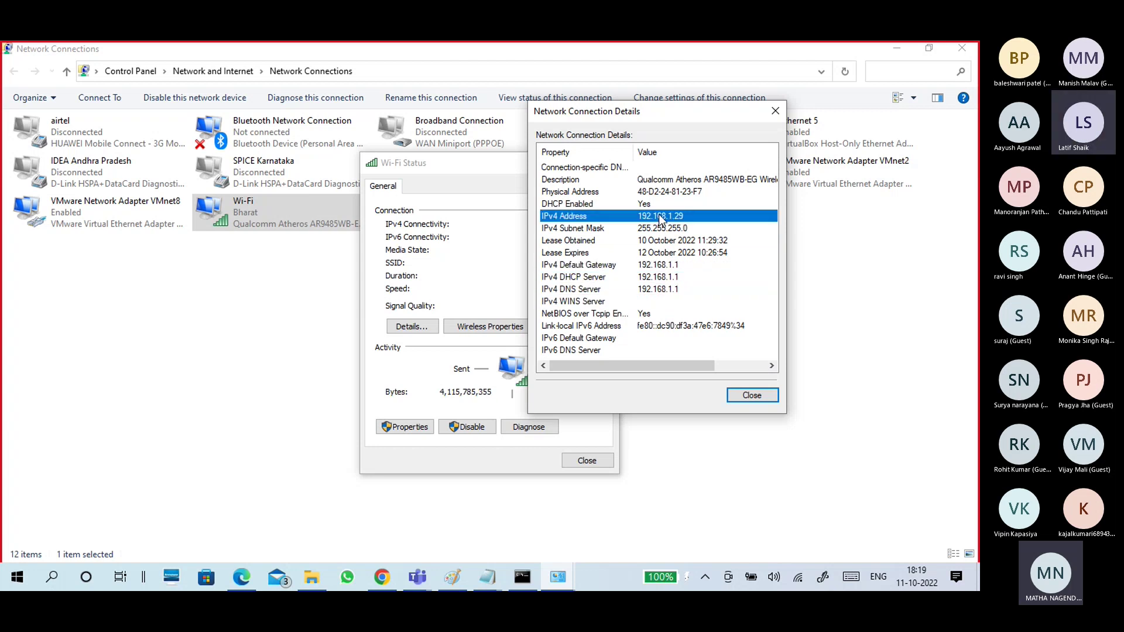
{"action": "left_click", "coordinate": [652, 229]}
{"action": "left_click", "coordinate": [660, 216]}
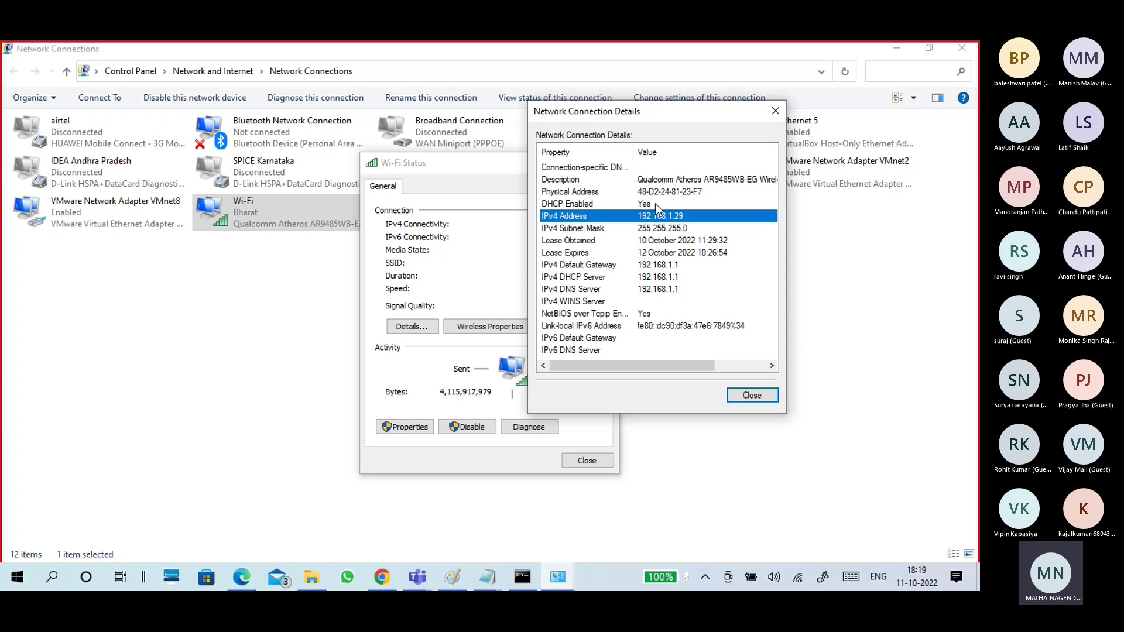
{"action": "left_click", "coordinate": [631, 205]}
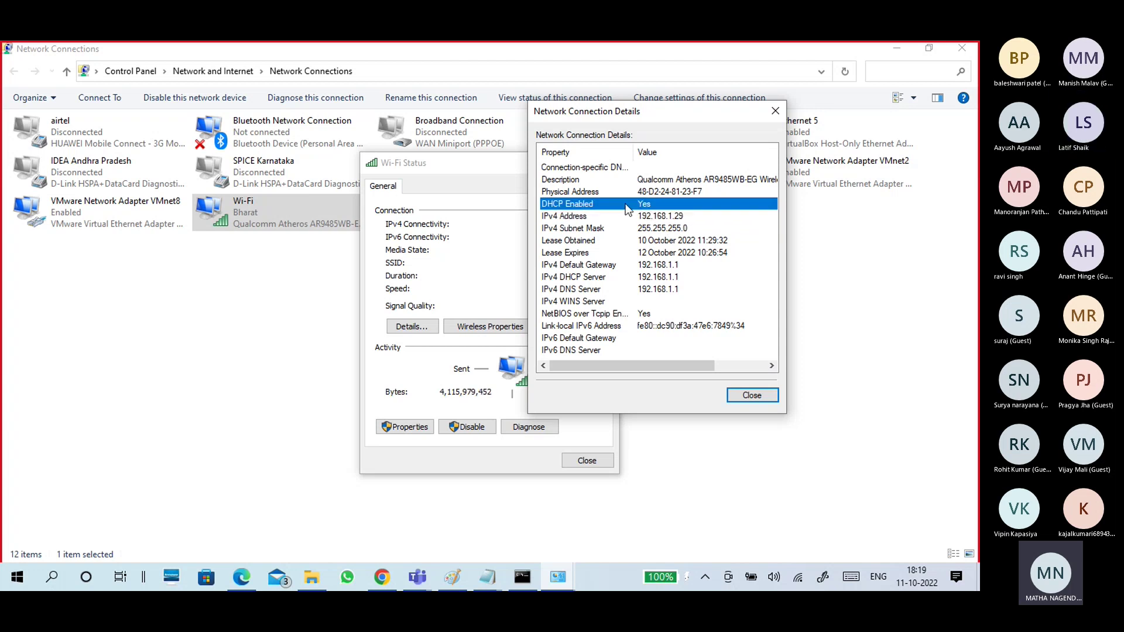
{"action": "left_click", "coordinate": [753, 394]}
{"action": "left_click", "coordinate": [404, 427]}
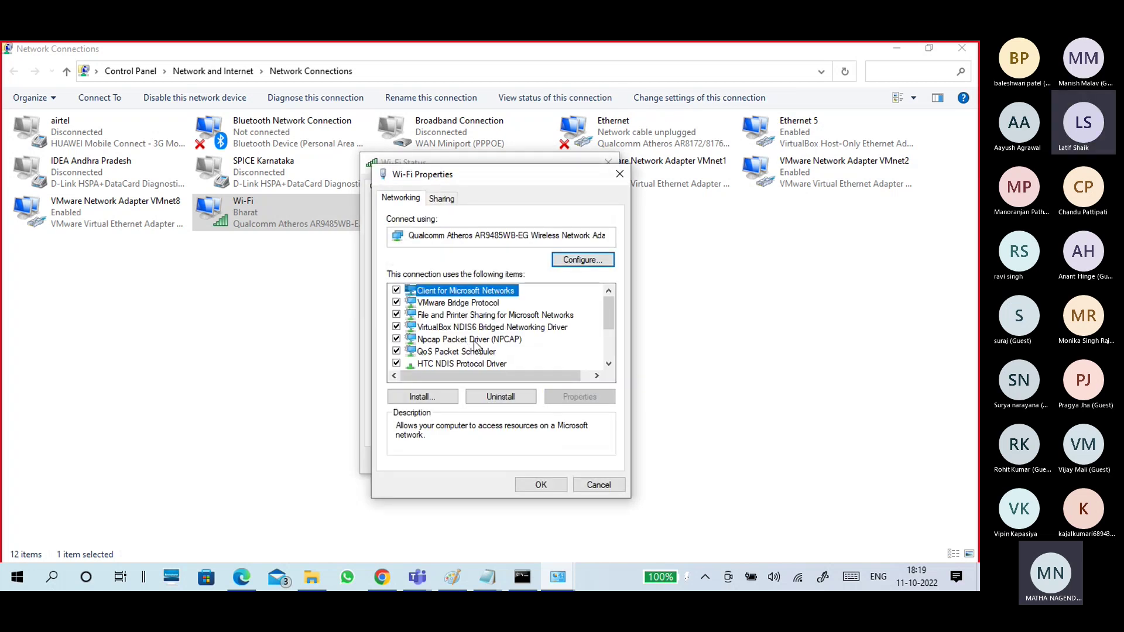
{"action": "scroll", "coordinate": [466, 346], "scroll_direction": "down", "scroll_amount": 2}
{"action": "left_click", "coordinate": [484, 302]}
{"action": "left_click", "coordinate": [579, 396]}
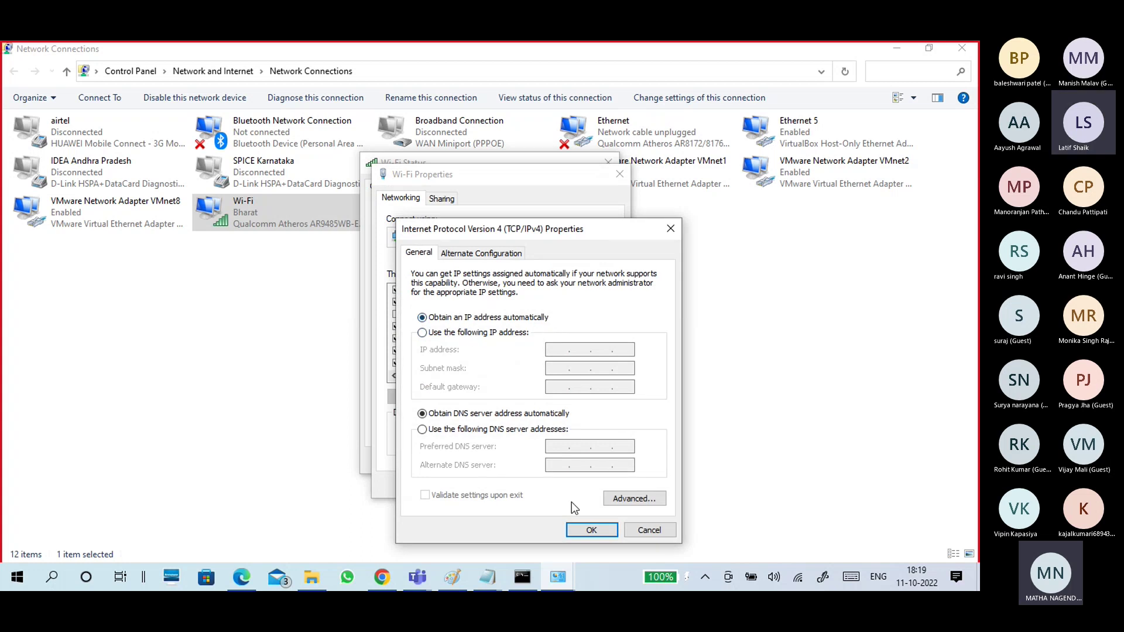
{"action": "left_click", "coordinate": [592, 530]}
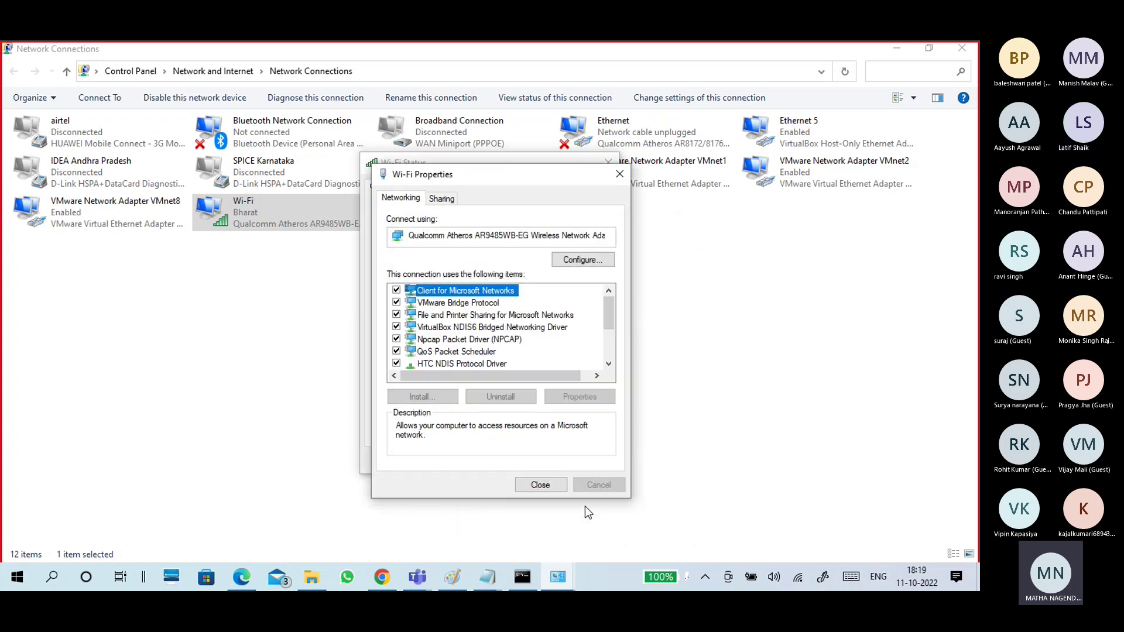
{"action": "left_click", "coordinate": [557, 487]}
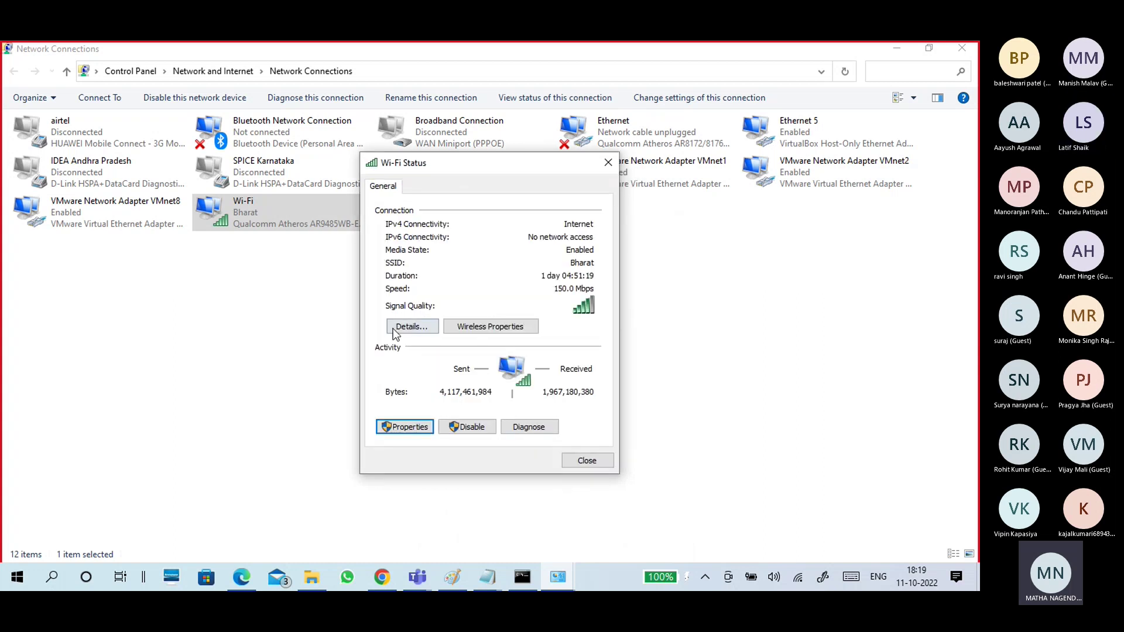
Step: Walk through Wi-Fi's DHCP, IPv4 address, mask, gateway, DHCP server and DNS server rows
{"action": "left_click", "coordinate": [393, 328]}
{"action": "left_click", "coordinate": [477, 279]}
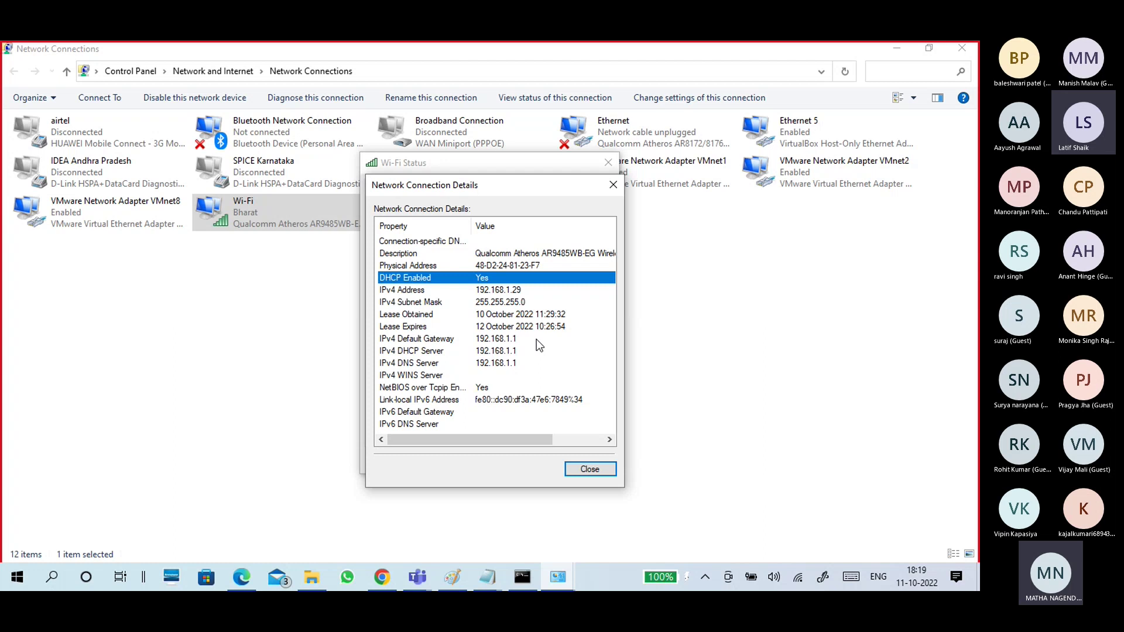
{"action": "key", "text": "Down"}
{"action": "key", "text": "Down"}
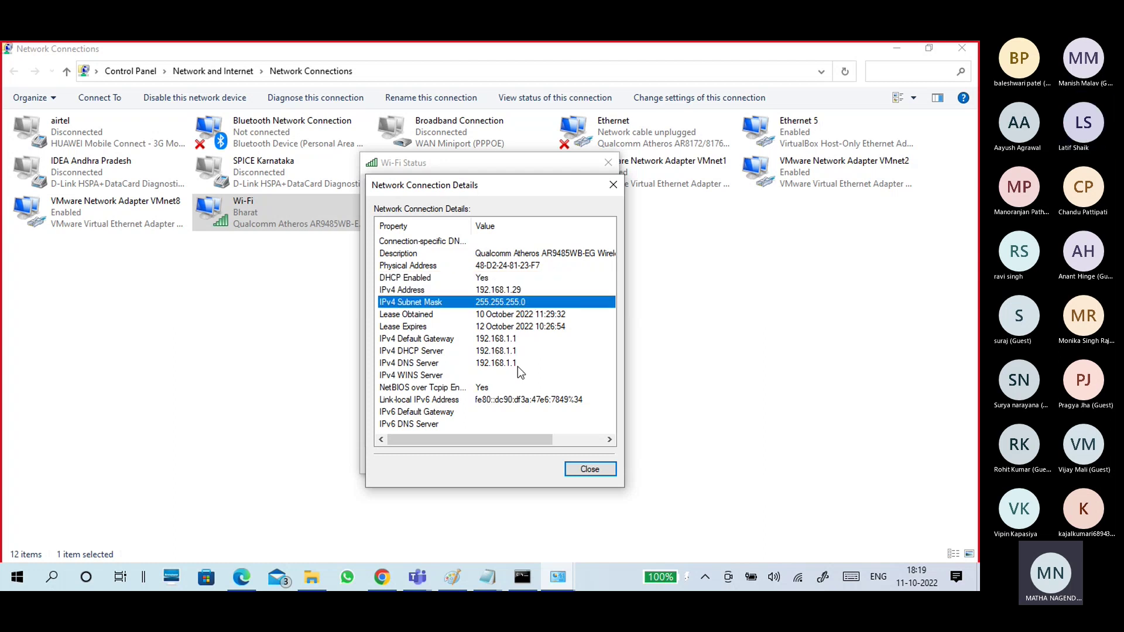
{"action": "left_click", "coordinate": [517, 365]}
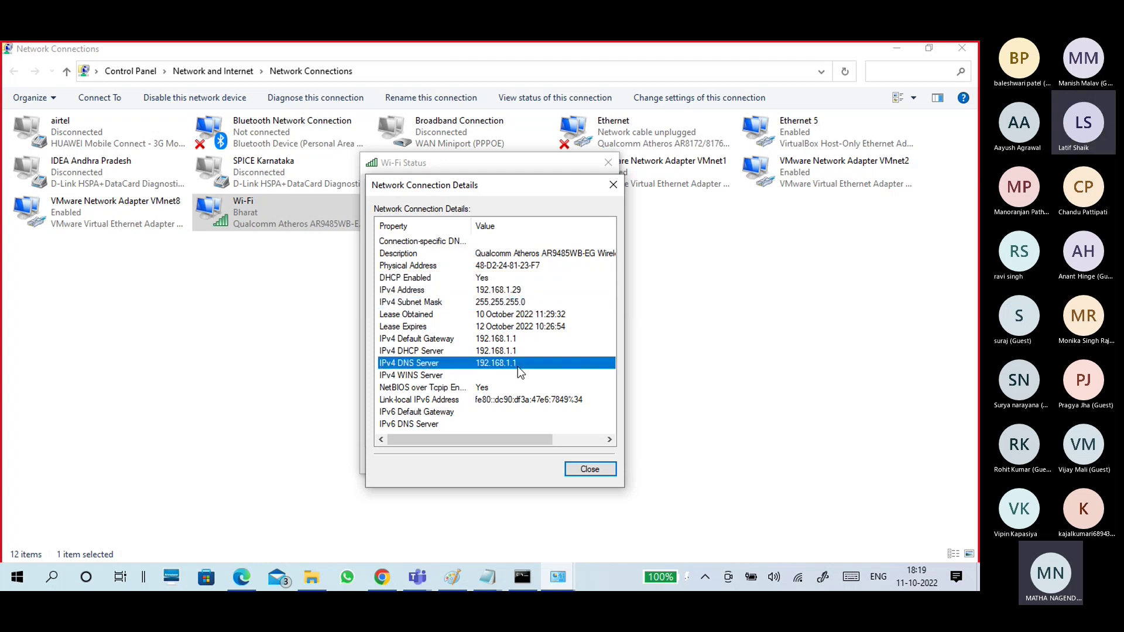
{"action": "left_click", "coordinate": [471, 282]}
{"action": "left_click", "coordinate": [485, 291]}
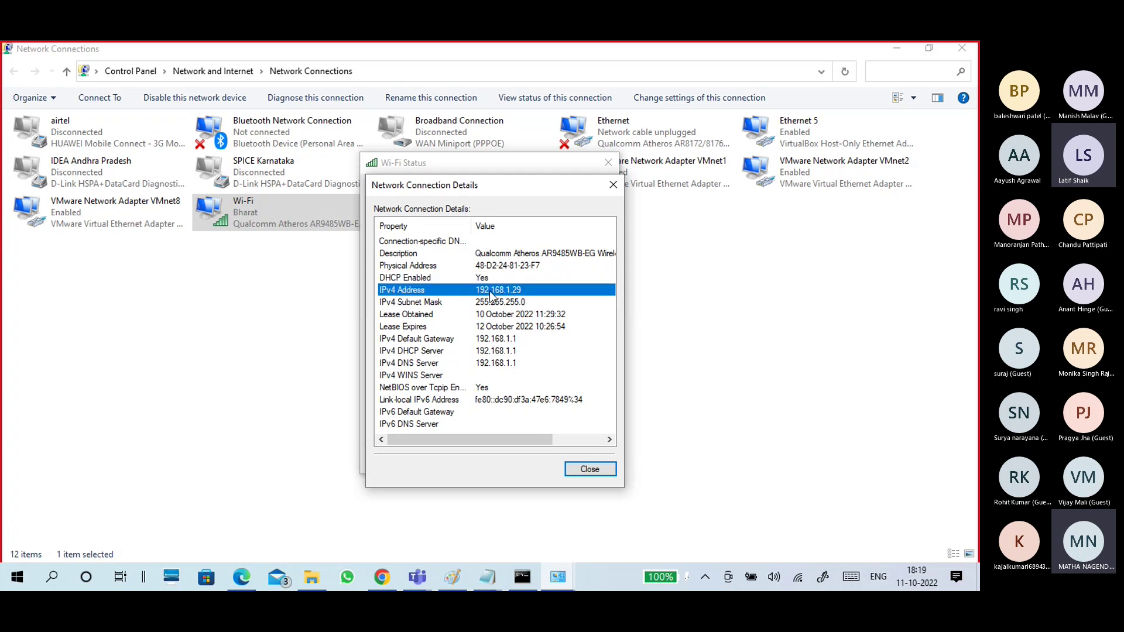
{"action": "left_click", "coordinate": [498, 303]}
{"action": "left_click", "coordinate": [502, 339]}
{"action": "left_click", "coordinate": [497, 352]}
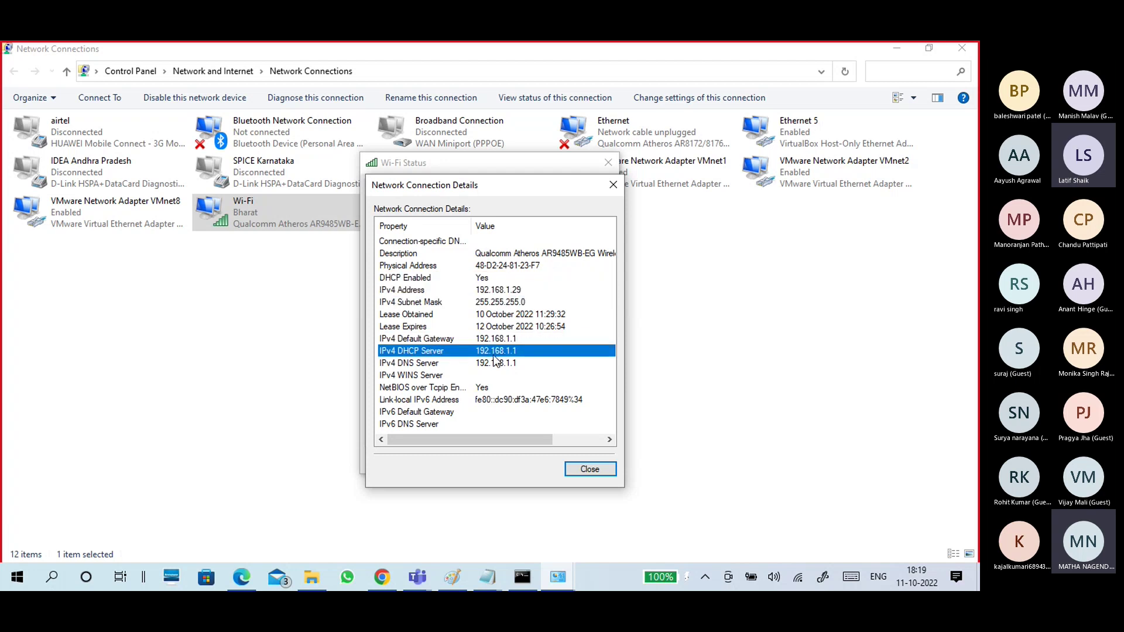
{"action": "left_click", "coordinate": [495, 364]}
Step: Review the Wi-Fi lease obtained and expiry times and revisit the address and server rows
{"action": "left_click", "coordinate": [426, 353]}
{"action": "left_click", "coordinate": [440, 316]}
{"action": "left_click", "coordinate": [432, 326]}
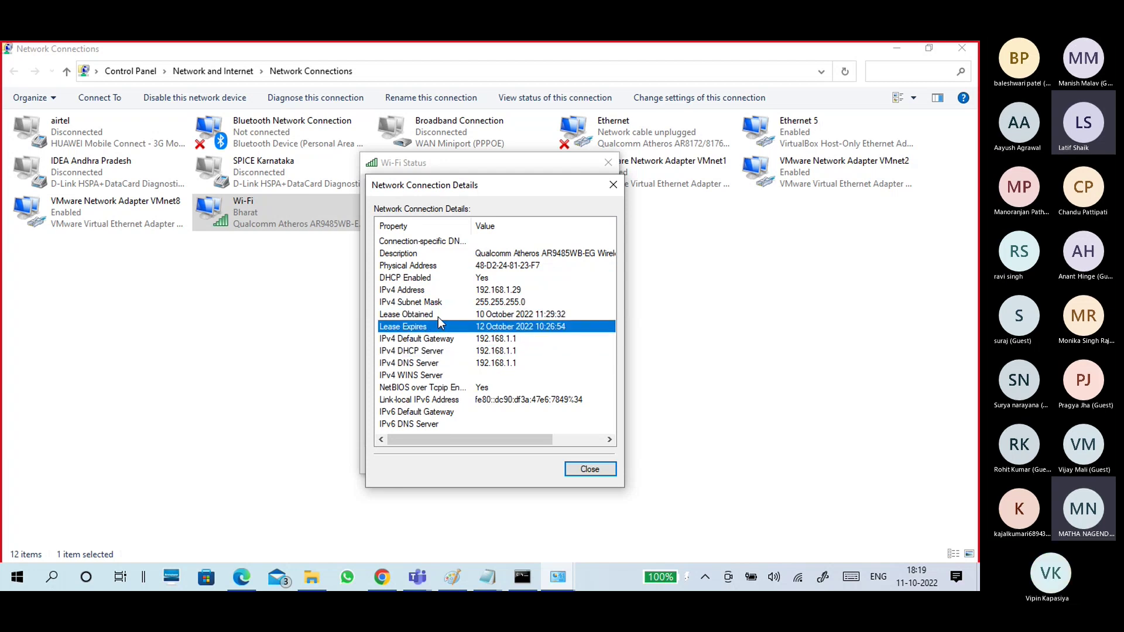
{"action": "left_click", "coordinate": [447, 293]}
{"action": "left_click", "coordinate": [452, 303]}
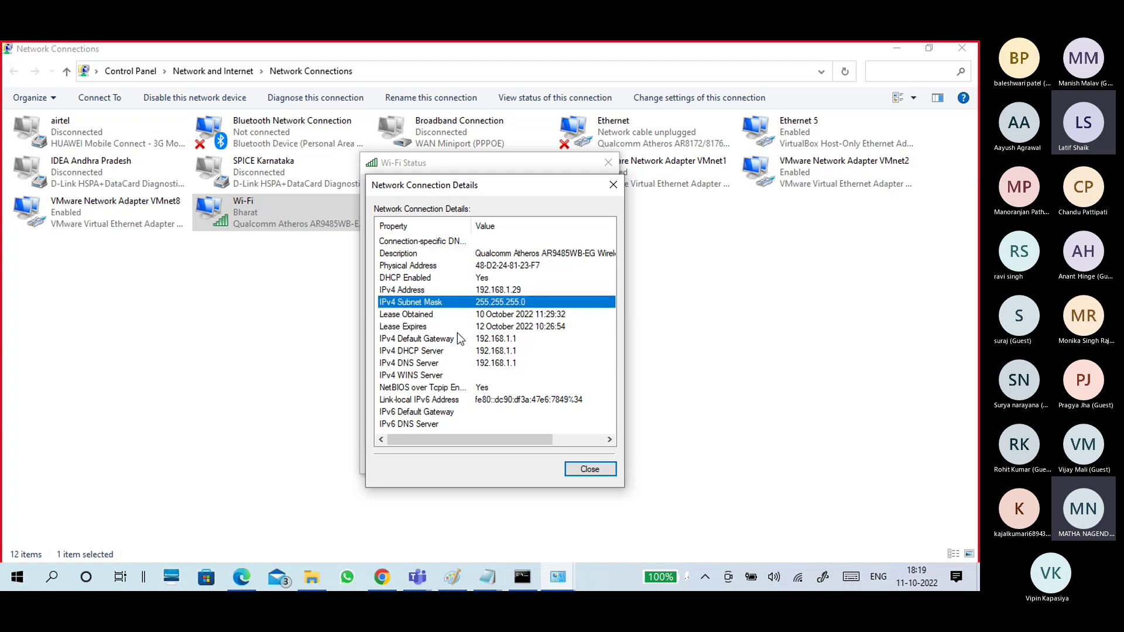
{"action": "left_click", "coordinate": [455, 339]}
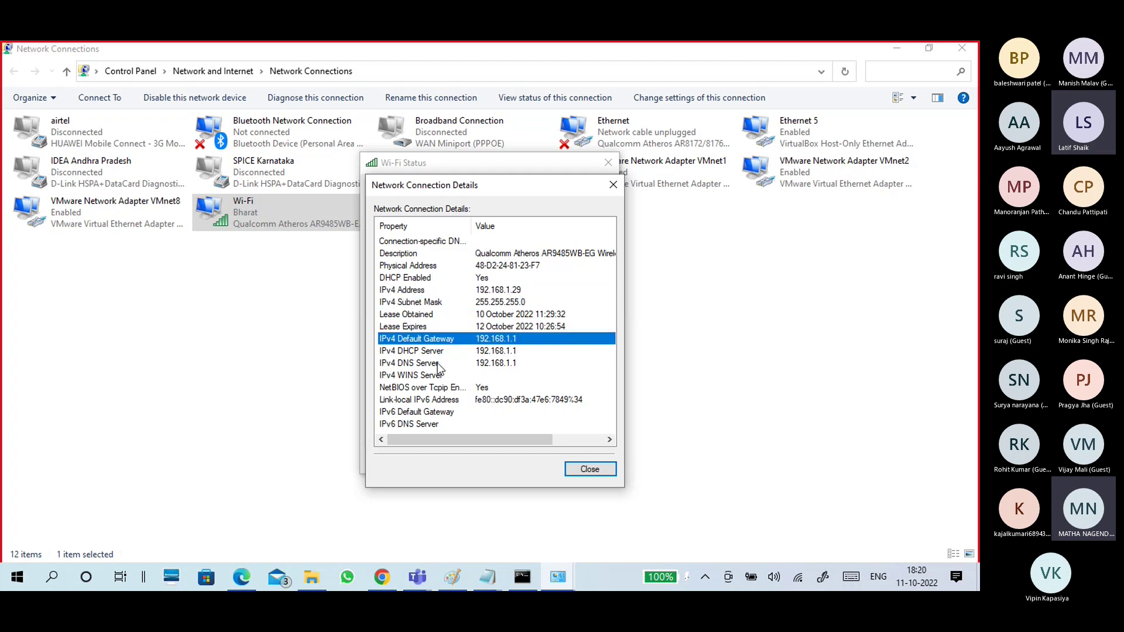
{"action": "left_click", "coordinate": [437, 364]}
{"action": "left_click", "coordinate": [440, 349]}
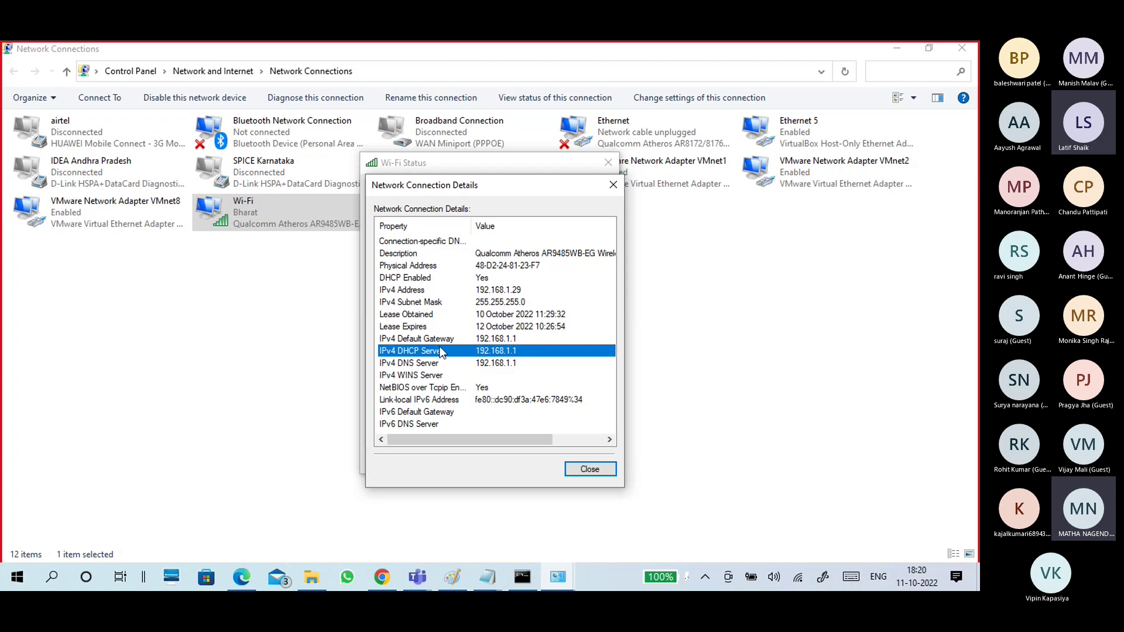
{"action": "left_click", "coordinate": [427, 314]}
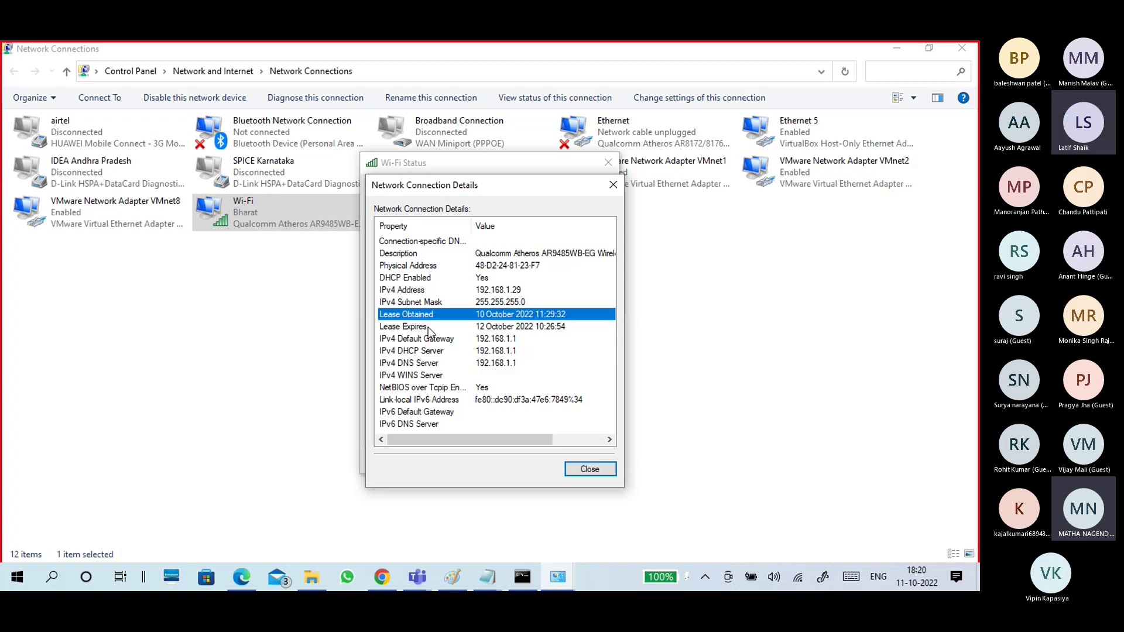
{"action": "left_click", "coordinate": [473, 277]}
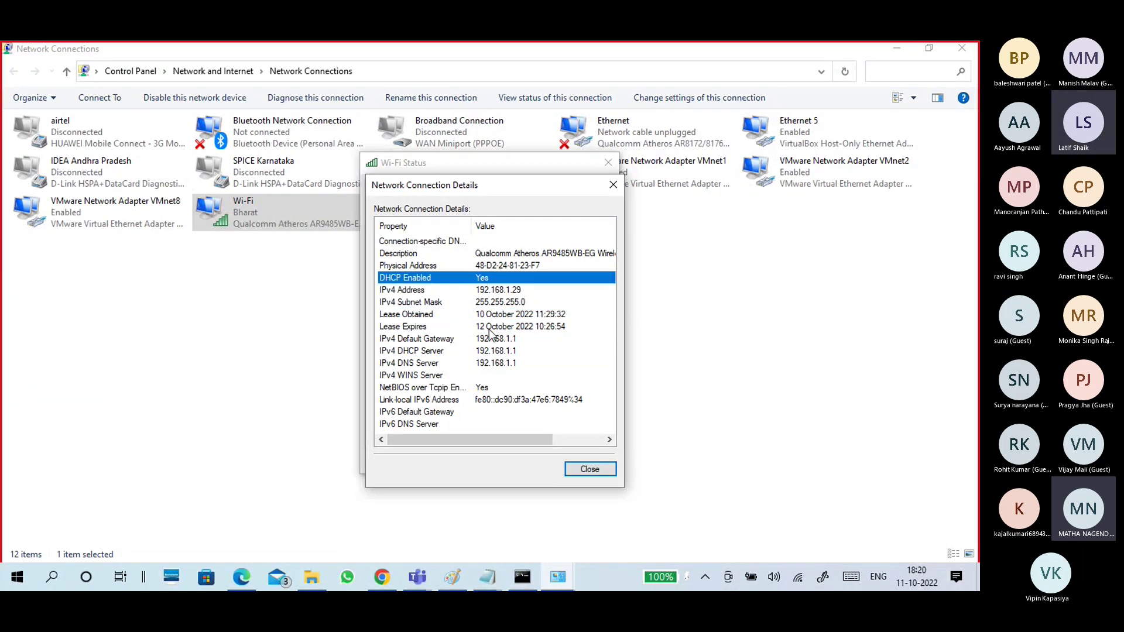
Step: Close the Wi-Fi details and status windows and select the VMnet1 connection
{"action": "left_click", "coordinate": [588, 469]}
{"action": "left_click", "coordinate": [585, 459]}
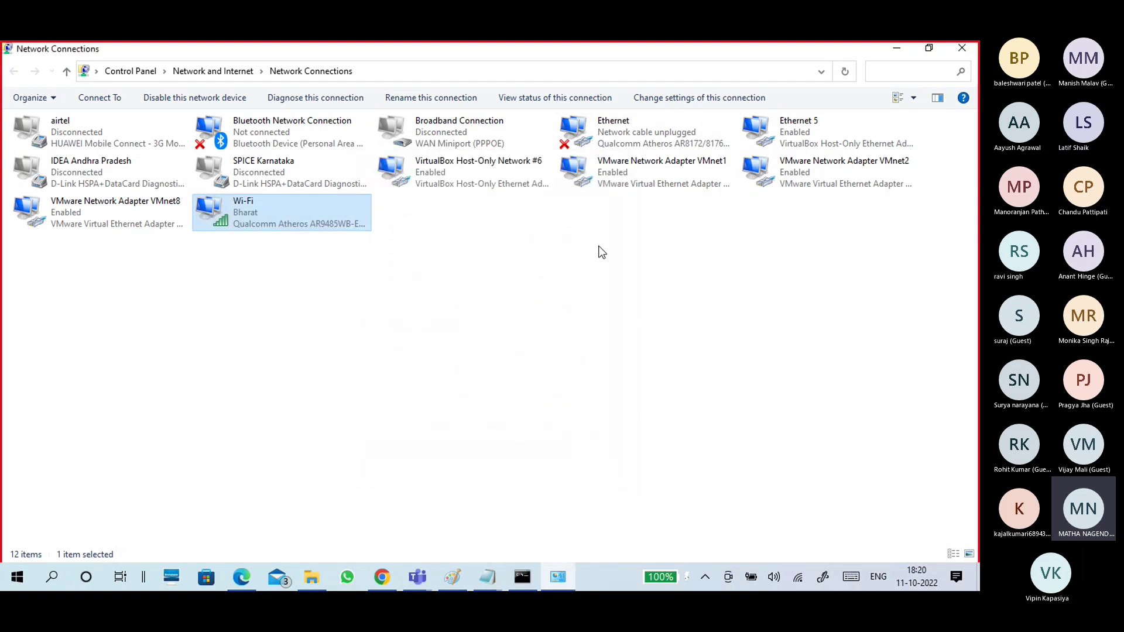
{"action": "left_click", "coordinate": [613, 186]}
Step: Check VMnet1's details show DHCP Enabled: No, then bring up its adapter properties
{"action": "double_click", "coordinate": [613, 186]}
{"action": "left_click", "coordinate": [443, 294]}
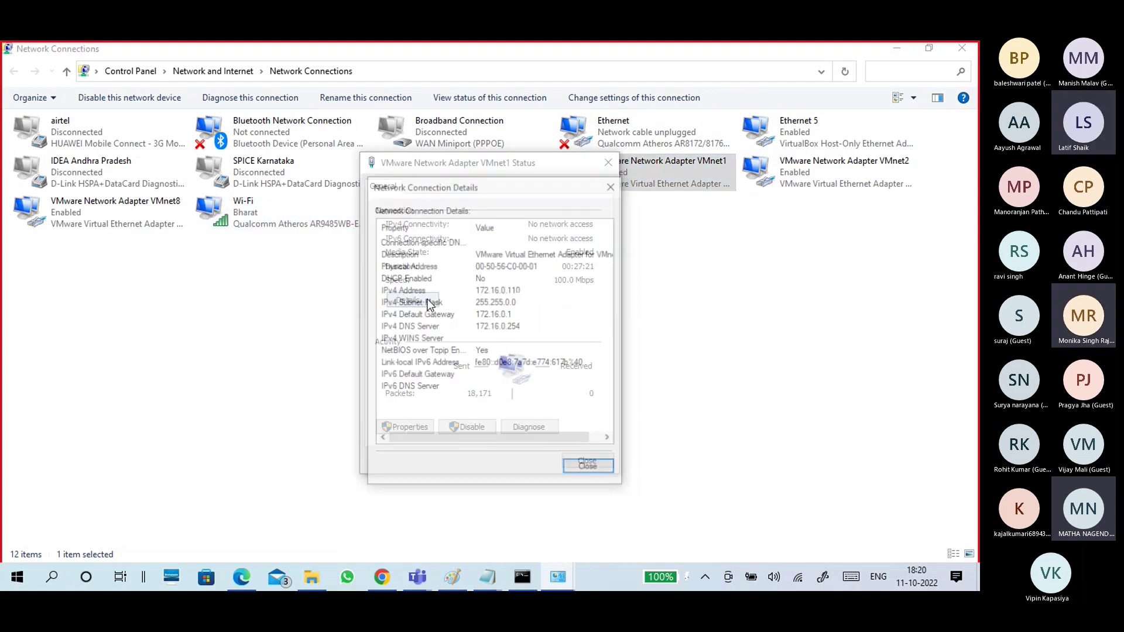
{"action": "left_click_drag", "start_coordinate": [444, 187], "coordinate": [570, 127]}
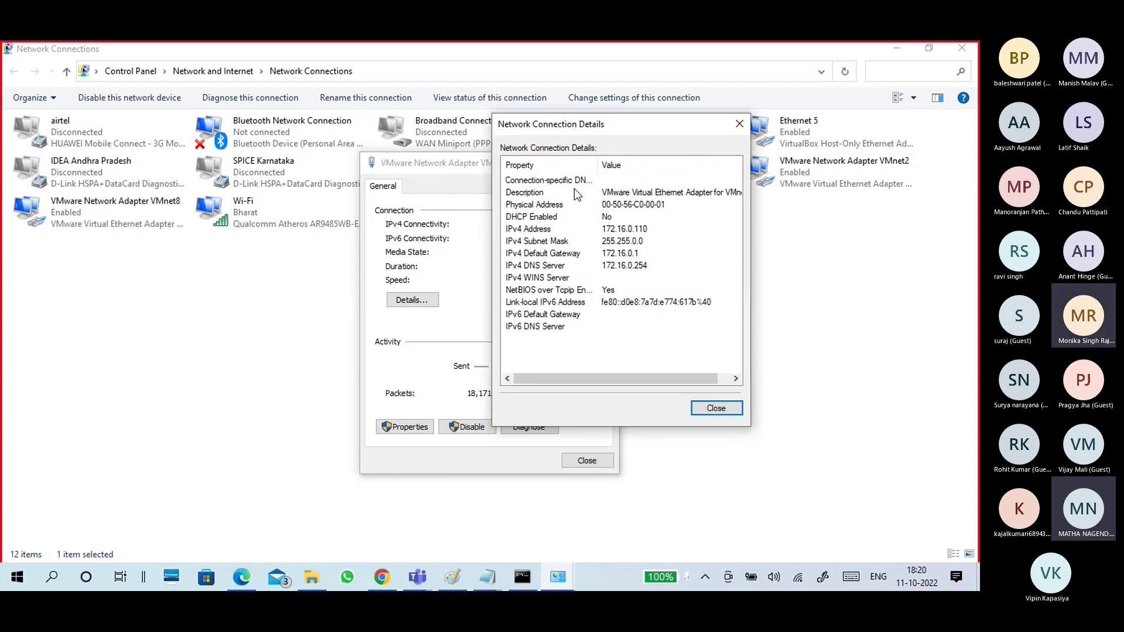
{"action": "left_click", "coordinate": [558, 221]}
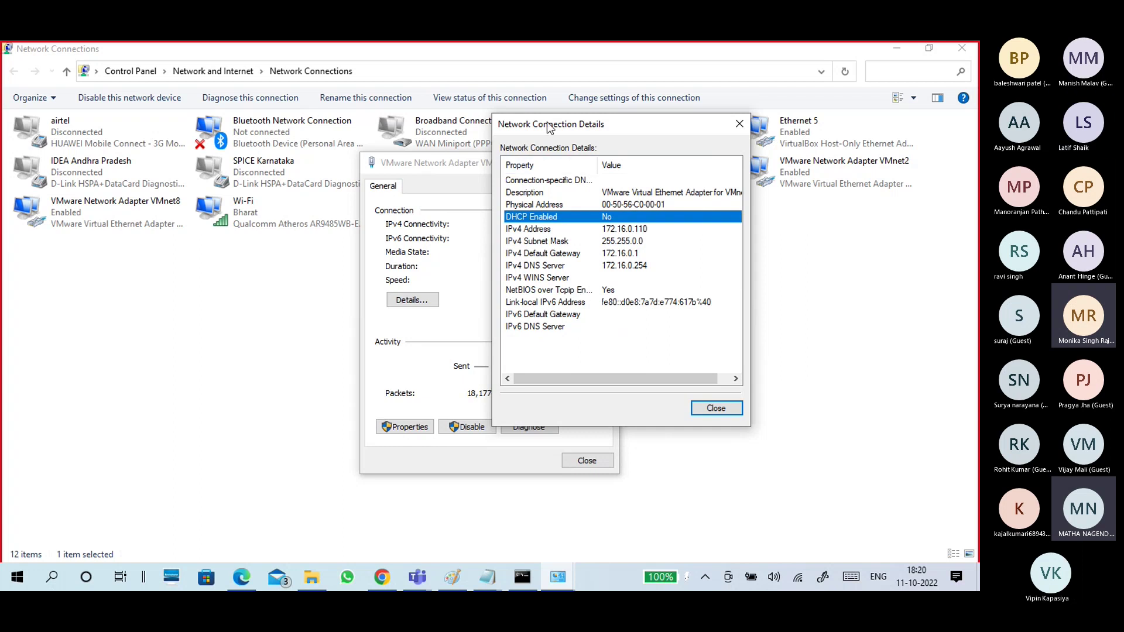
{"action": "left_click_drag", "start_coordinate": [550, 127], "coordinate": [522, 96]}
{"action": "left_click", "coordinate": [687, 377]}
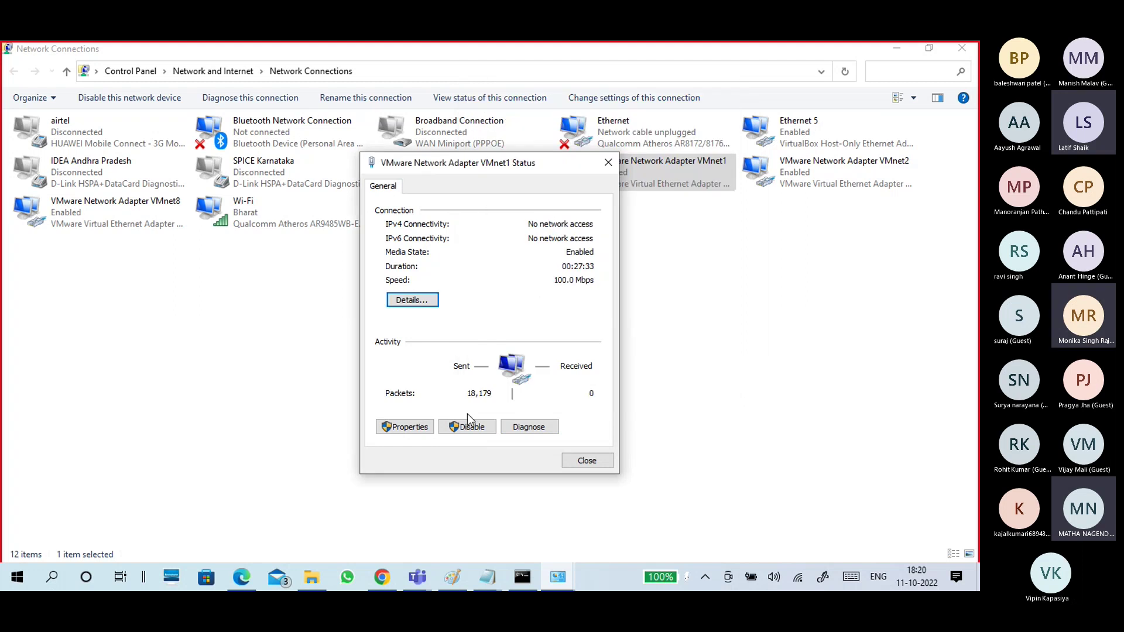
{"action": "left_click", "coordinate": [431, 422]}
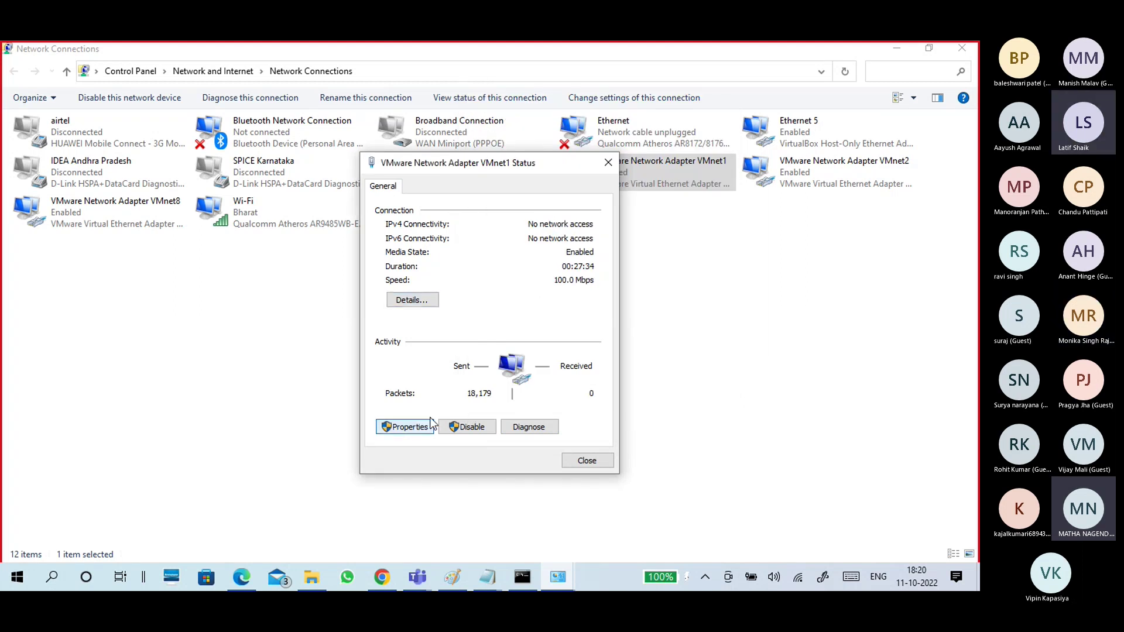
{"action": "left_click_drag", "start_coordinate": [521, 177], "coordinate": [707, 73]}
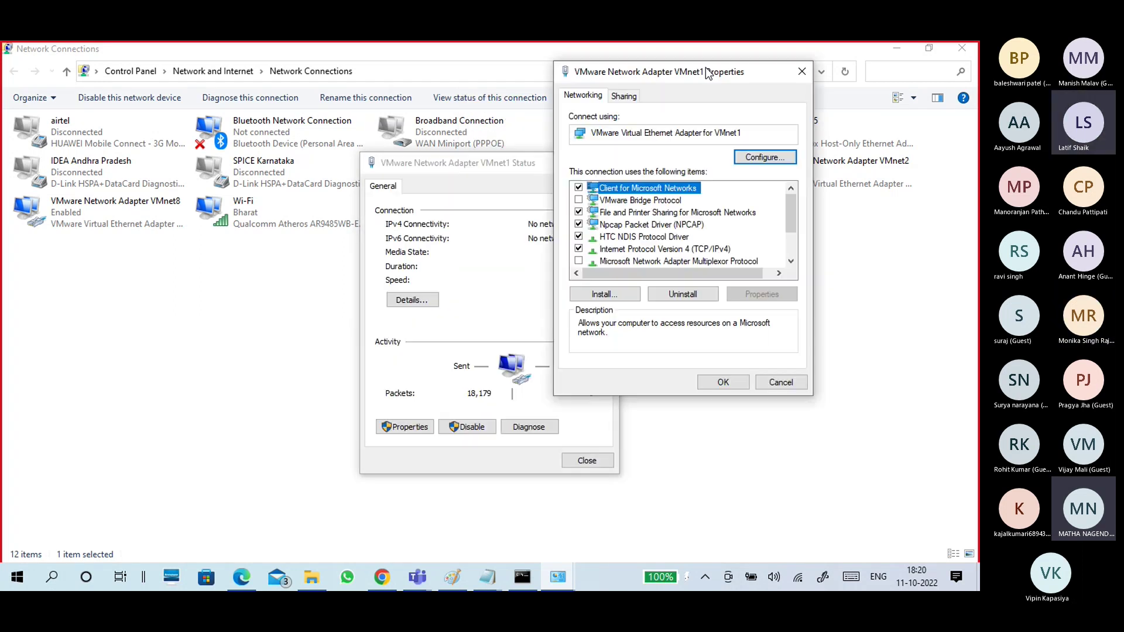
Step: Review VMnet1's static IPv4 settings (172.16.0.110, gateway 172.16.0.1), then close them and its properties
{"action": "left_click", "coordinate": [667, 247]}
{"action": "left_click", "coordinate": [745, 293]}
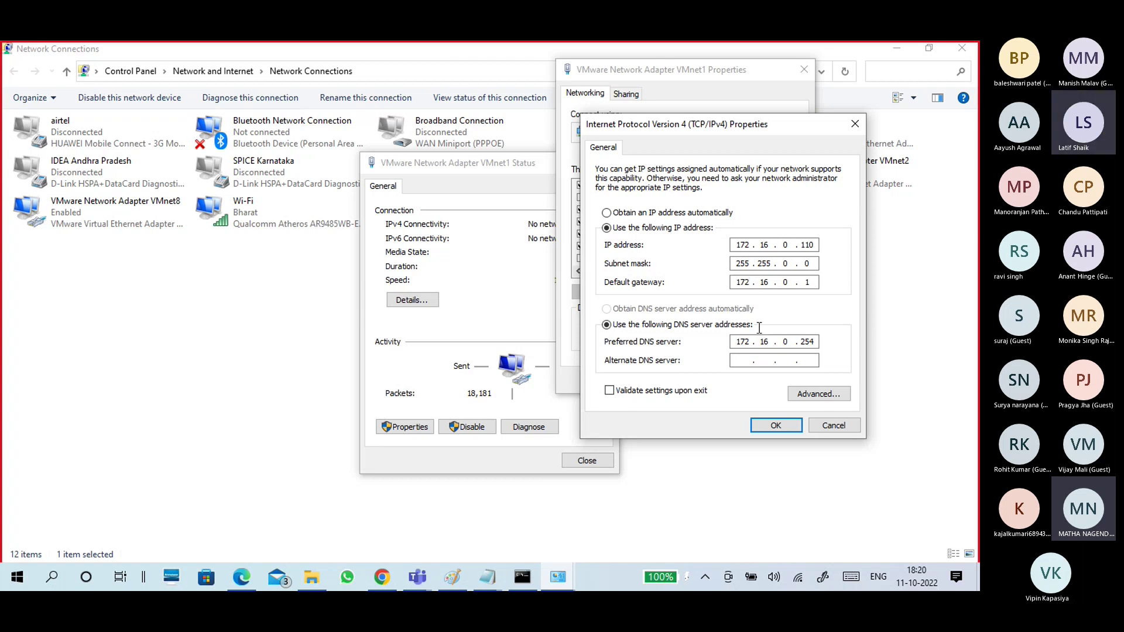
{"action": "left_click", "coordinate": [776, 426]}
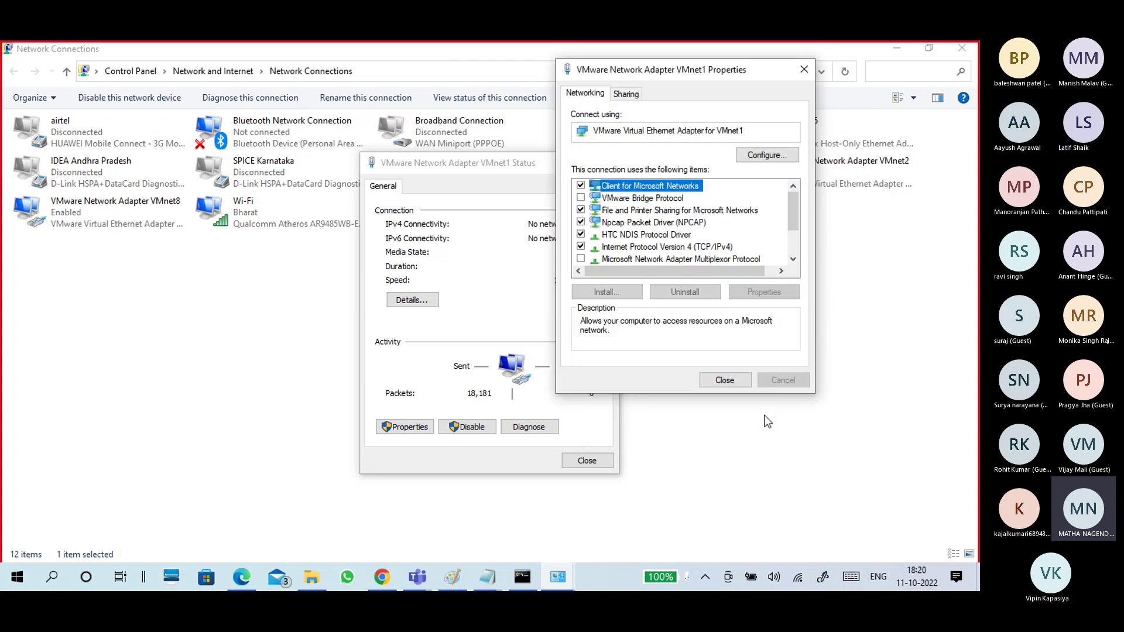
{"action": "left_click", "coordinate": [725, 381]}
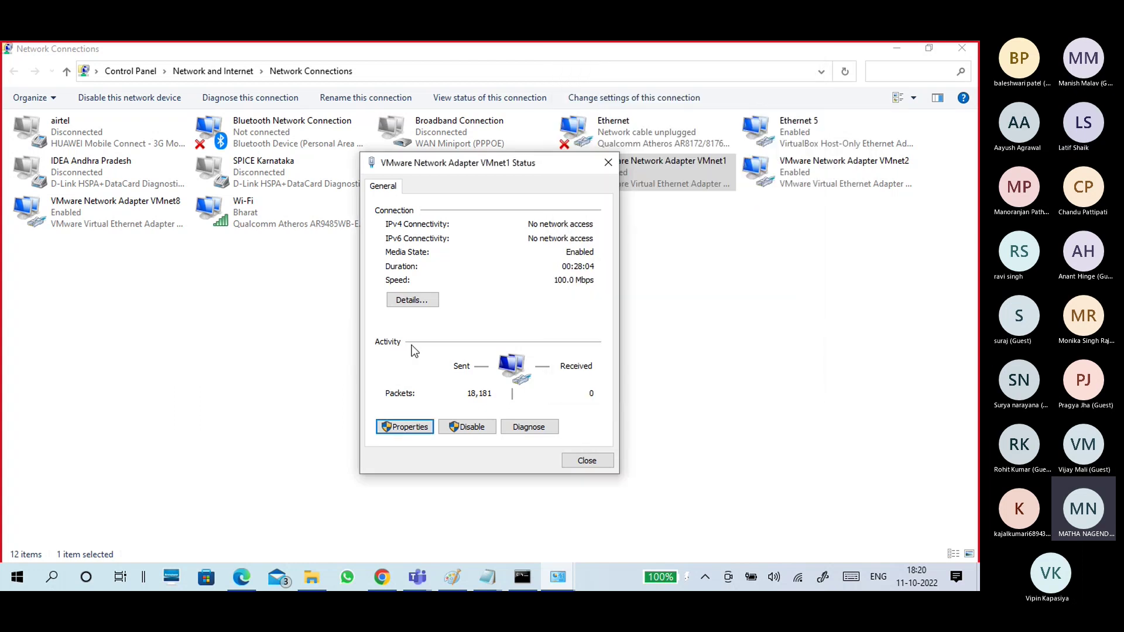
Step: Review VMnet1's details (DHCP off, IPv4 172.16.0.110, DNS 172.16.0.254), then close both dialogs
{"action": "left_click", "coordinate": [416, 300]}
{"action": "left_click", "coordinate": [430, 280]}
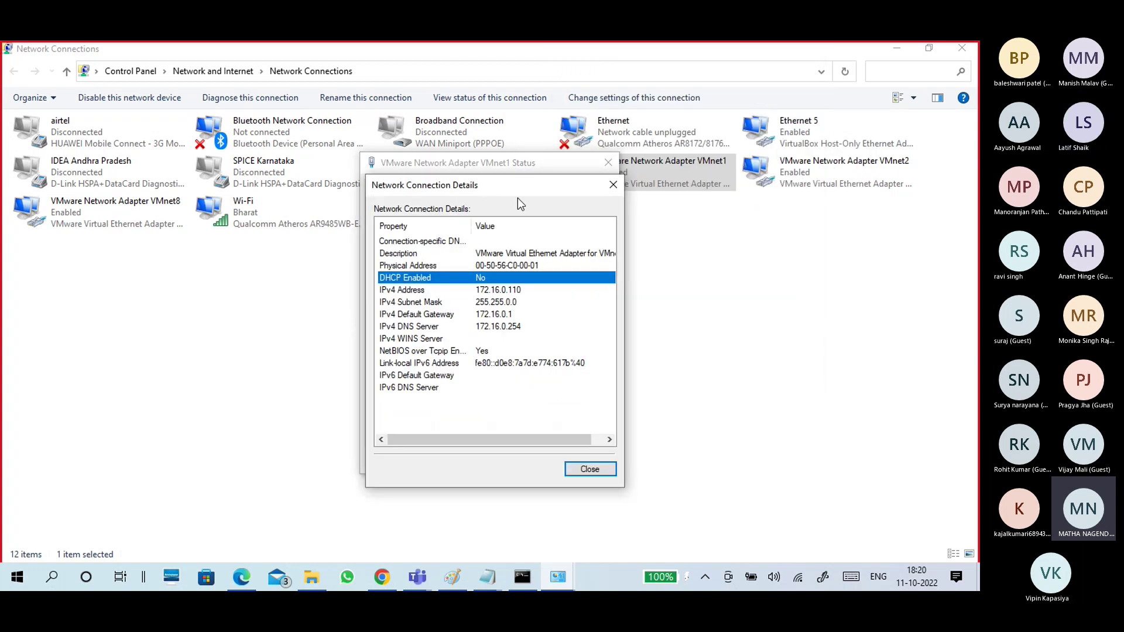
{"action": "left_click_drag", "start_coordinate": [518, 186], "coordinate": [727, 103]}
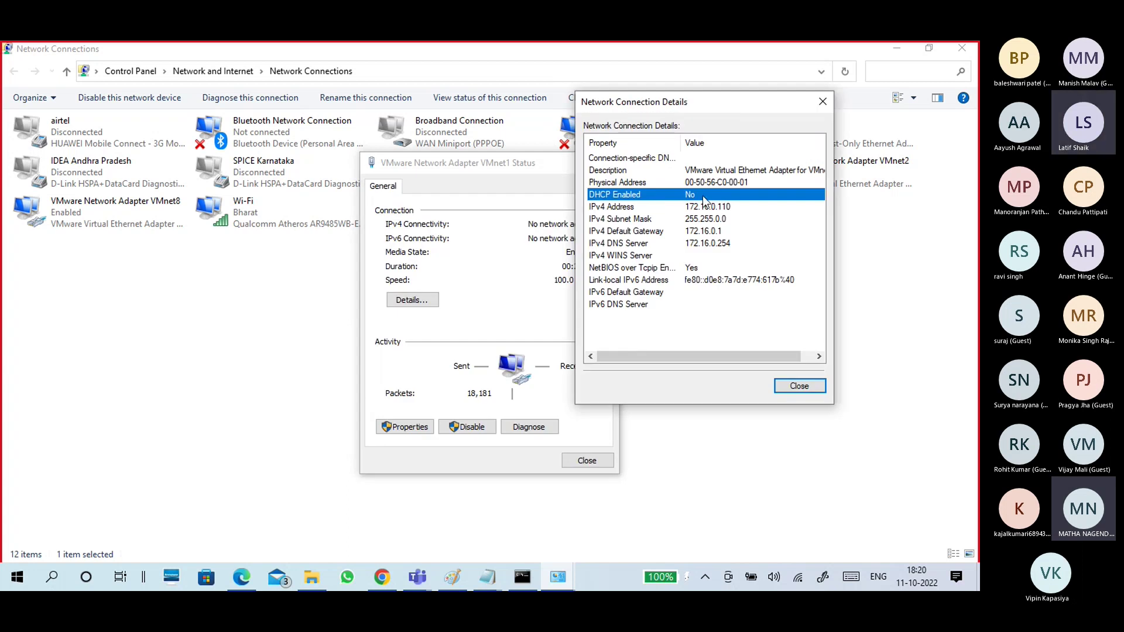
{"action": "left_click", "coordinate": [706, 207]}
{"action": "left_click", "coordinate": [702, 220]}
{"action": "left_click", "coordinate": [702, 232]}
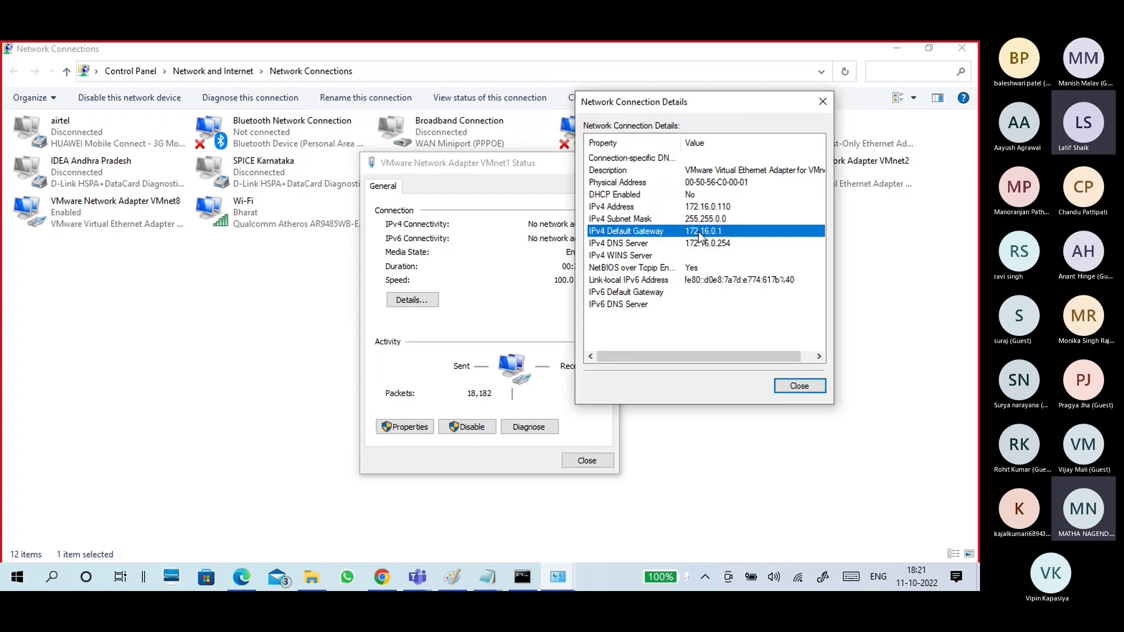
{"action": "left_click", "coordinate": [701, 244]}
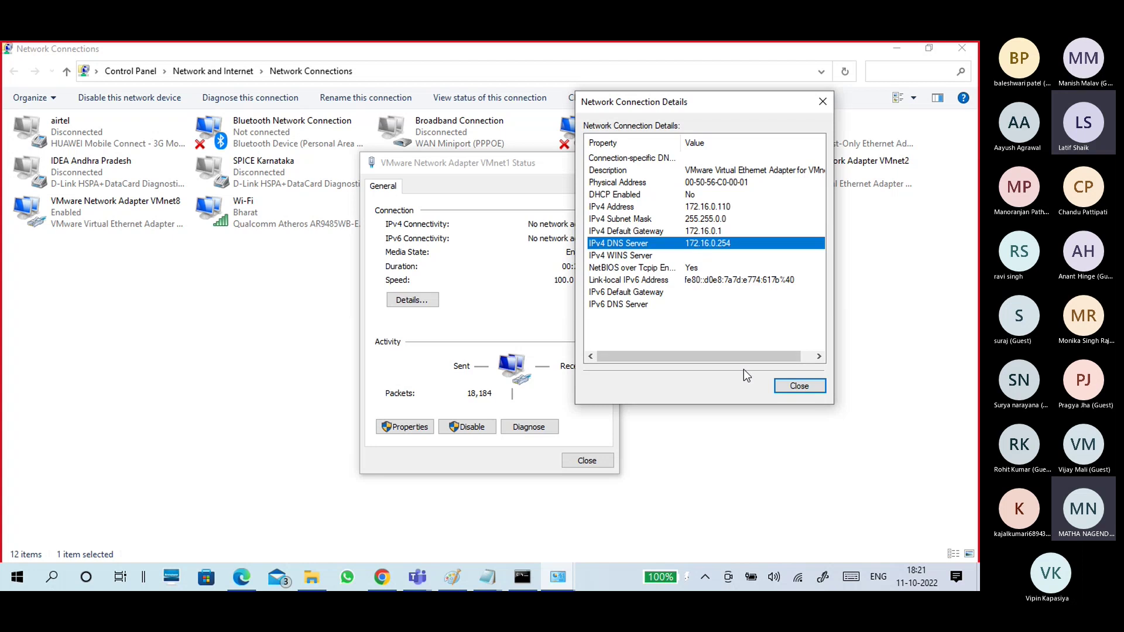
{"action": "left_click", "coordinate": [799, 386]}
{"action": "left_click", "coordinate": [587, 461]}
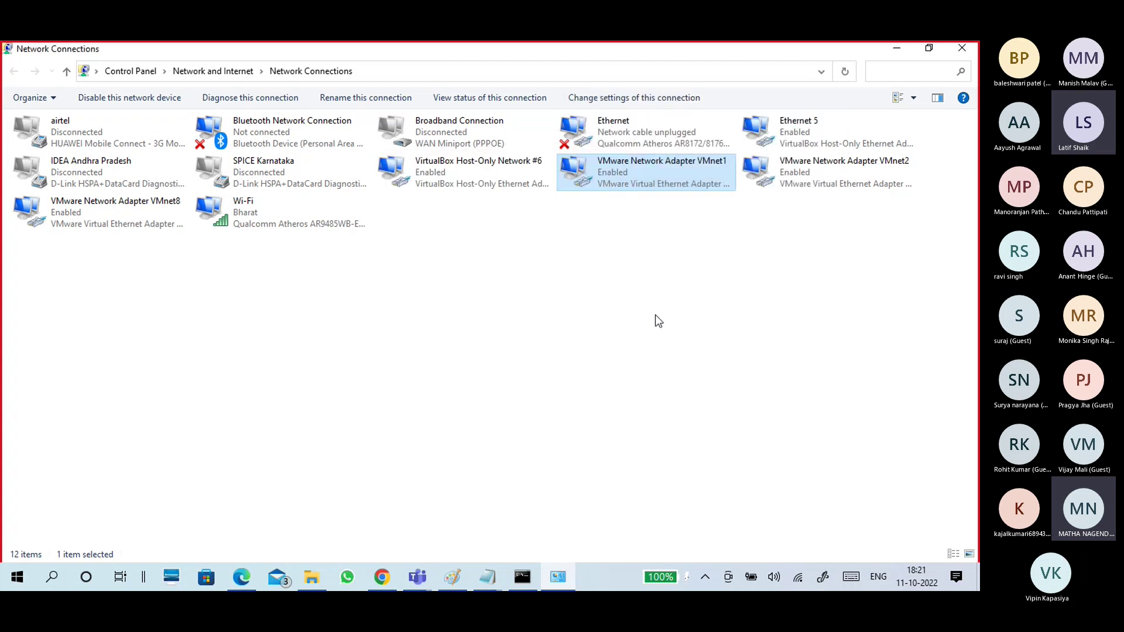
{"action": "left_click", "coordinate": [240, 217]}
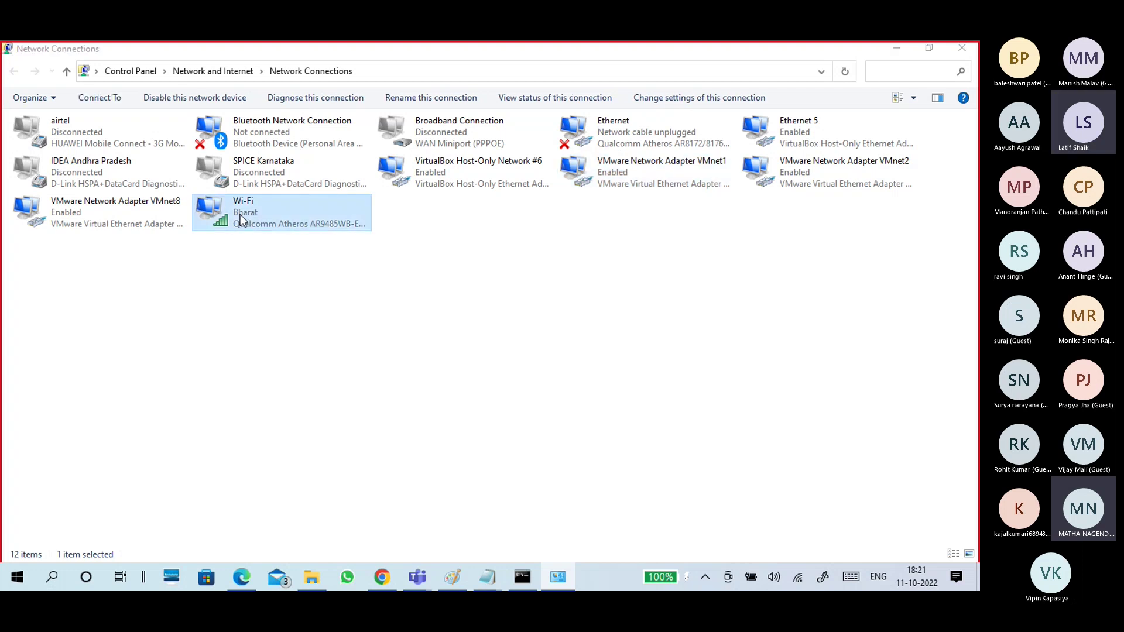
{"action": "double_click", "coordinate": [240, 214]}
{"action": "left_click_drag", "start_coordinate": [393, 167], "coordinate": [72, 239]}
{"action": "left_click", "coordinate": [82, 398]}
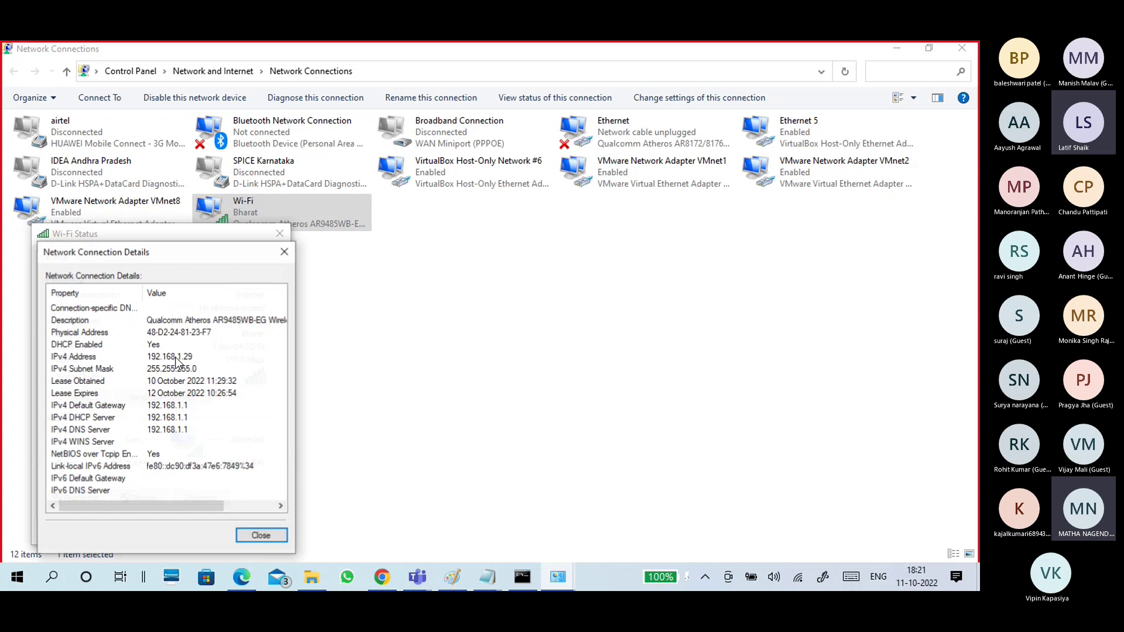
{"action": "left_click_drag", "start_coordinate": [202, 255], "coordinate": [413, 191]}
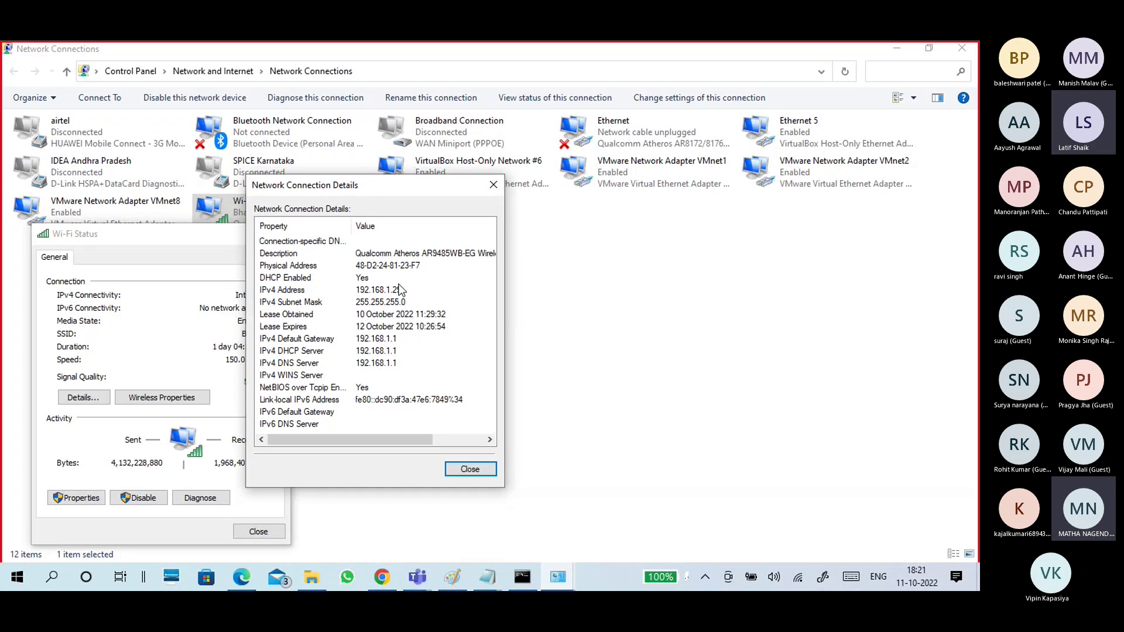
{"action": "left_click", "coordinate": [358, 280]}
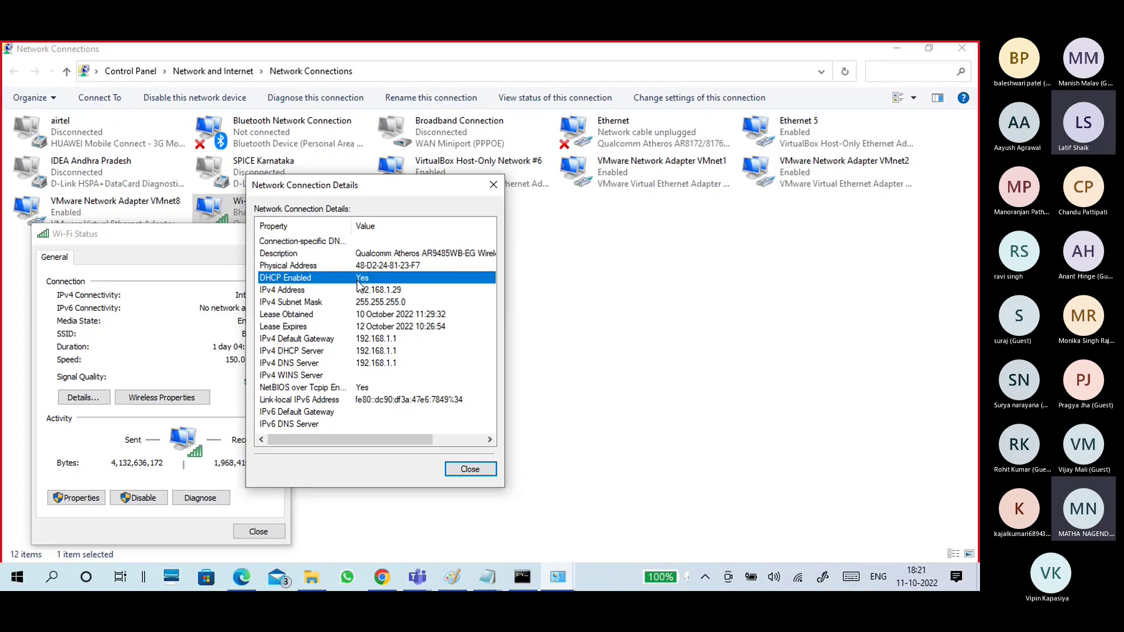
{"action": "left_click", "coordinate": [387, 293]}
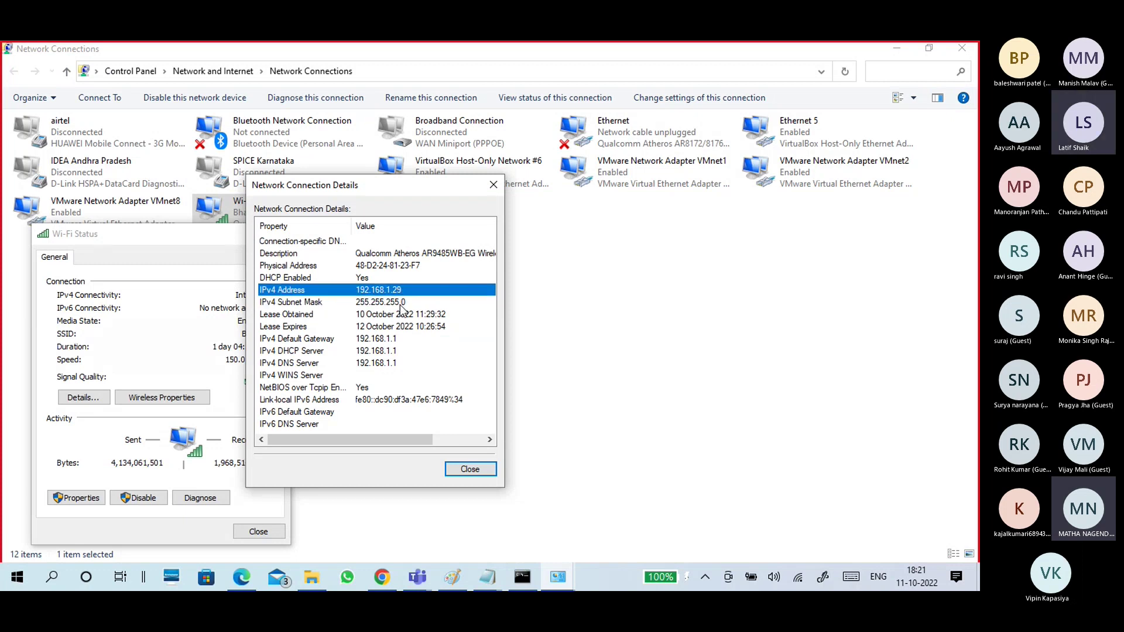
{"action": "left_click", "coordinate": [385, 352]}
{"action": "left_click", "coordinate": [387, 360]}
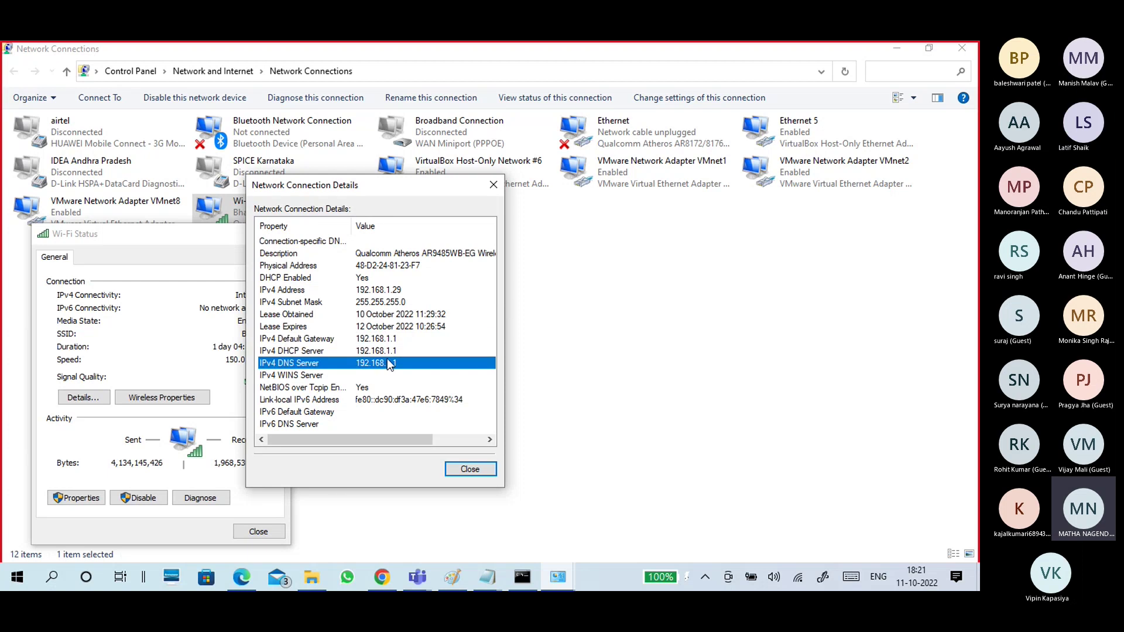
{"action": "left_click", "coordinate": [371, 280]}
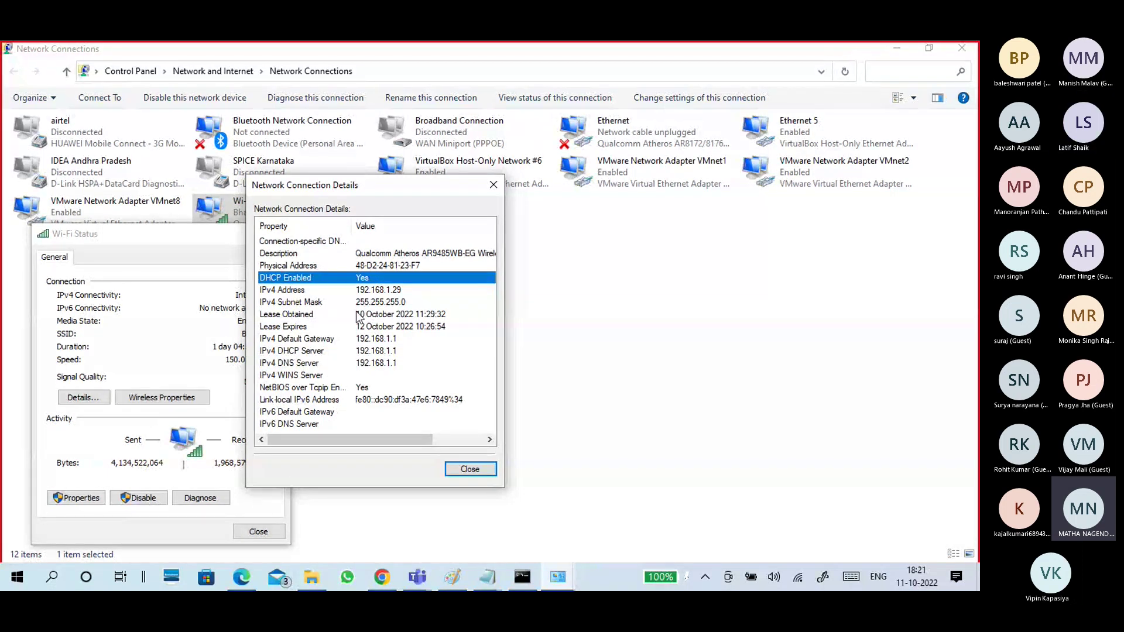
{"action": "left_click", "coordinate": [321, 355]}
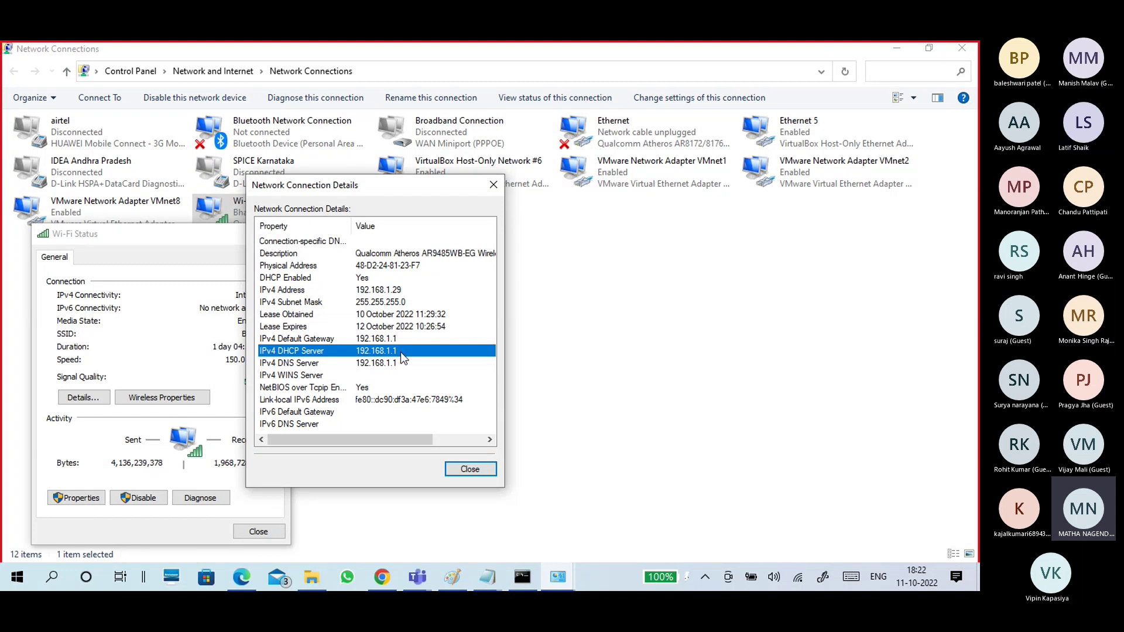
{"action": "left_click", "coordinate": [367, 281]}
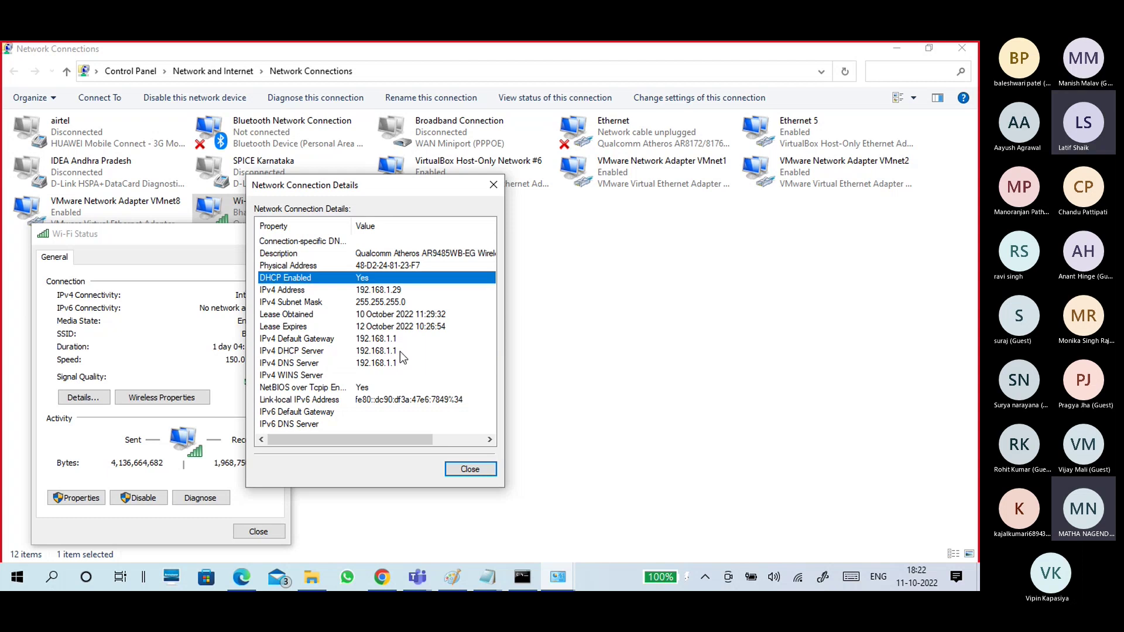
{"action": "left_click", "coordinate": [400, 352]}
{"action": "left_click", "coordinate": [476, 472]}
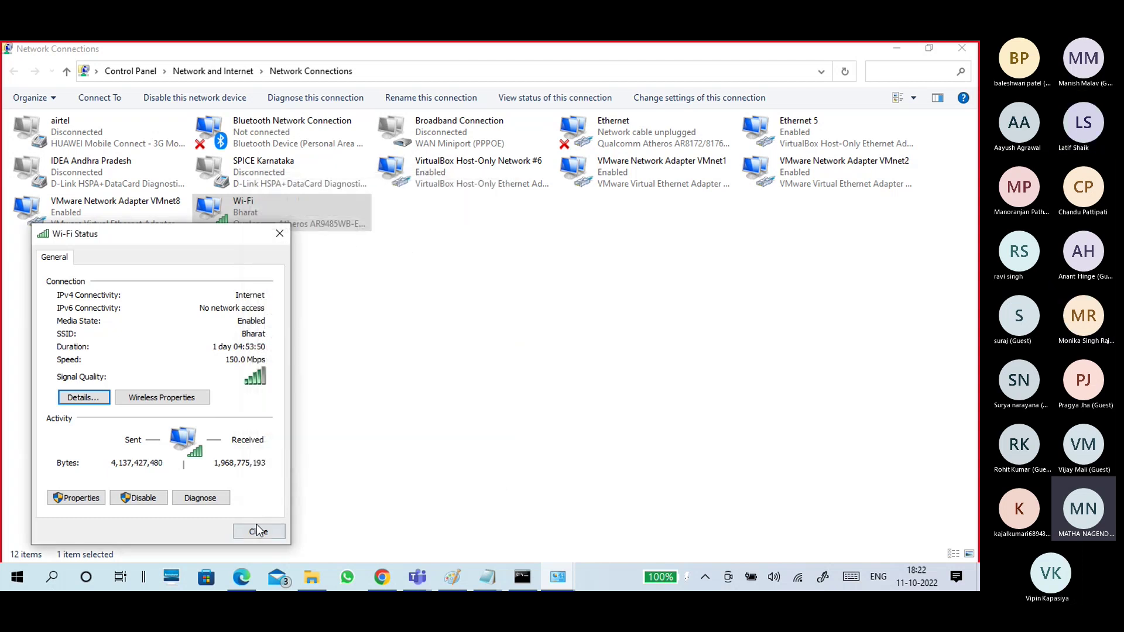
{"action": "left_click", "coordinate": [258, 530]}
{"action": "left_click", "coordinate": [611, 222]}
{"action": "double_click", "coordinate": [624, 184]}
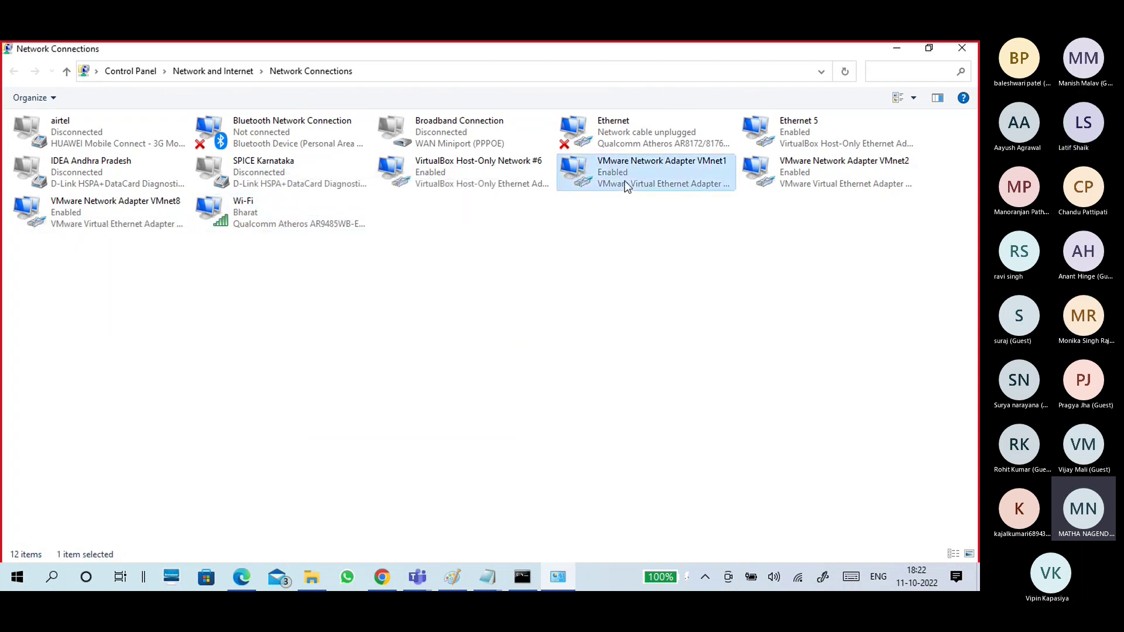
{"action": "left_click_drag", "start_coordinate": [498, 174], "coordinate": [458, 185]}
{"action": "left_click", "coordinate": [86, 341]}
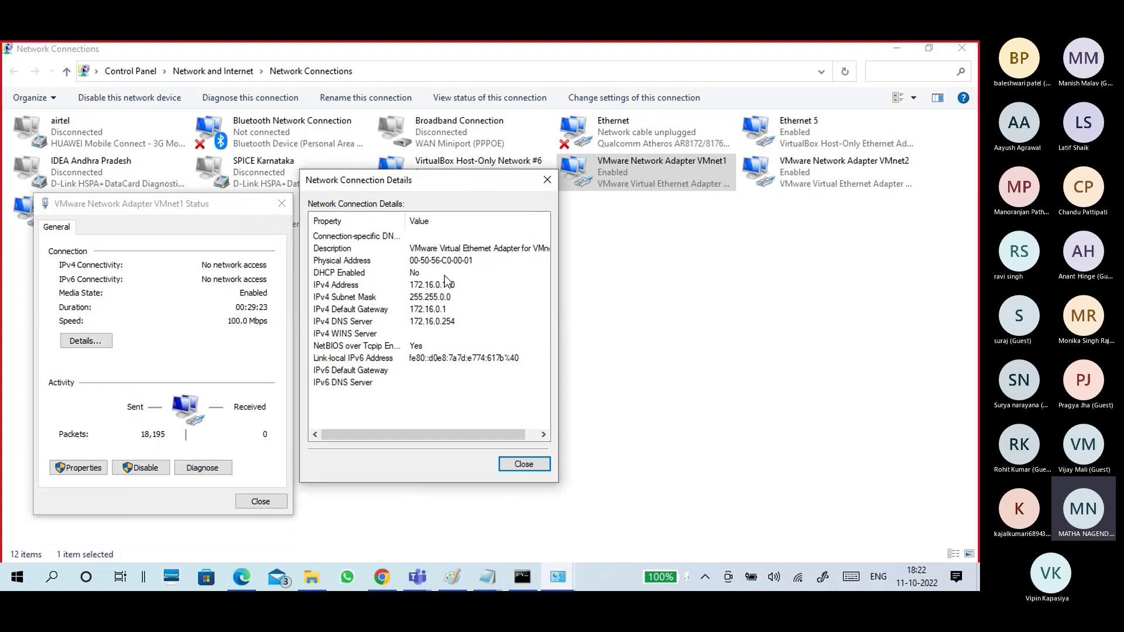
{"action": "left_click", "coordinate": [441, 286]}
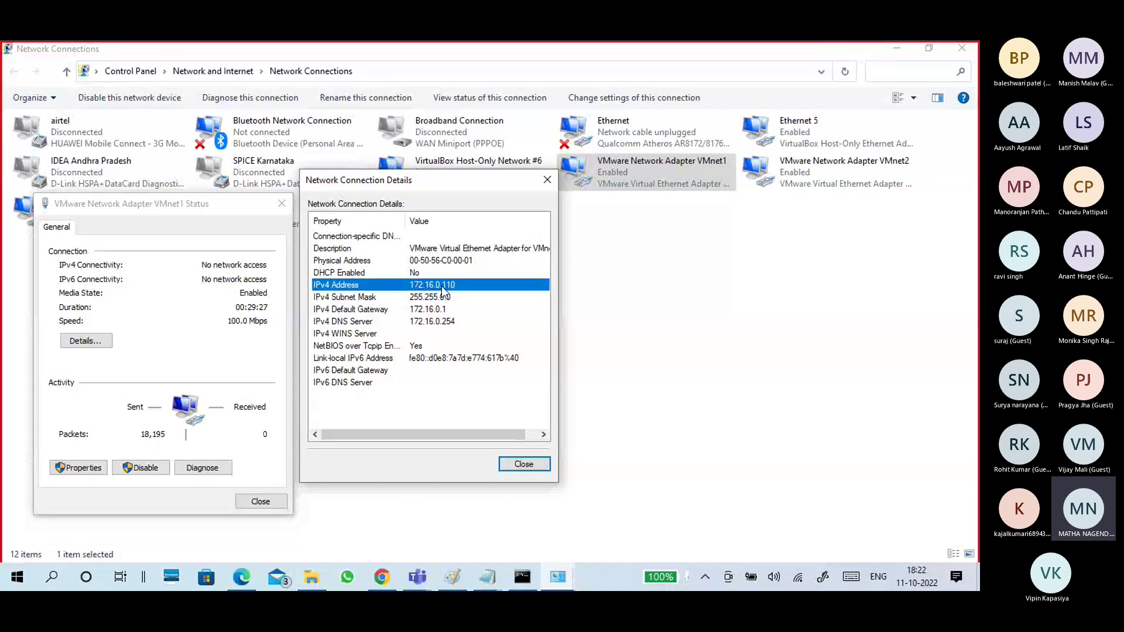
{"action": "left_click", "coordinate": [438, 273]}
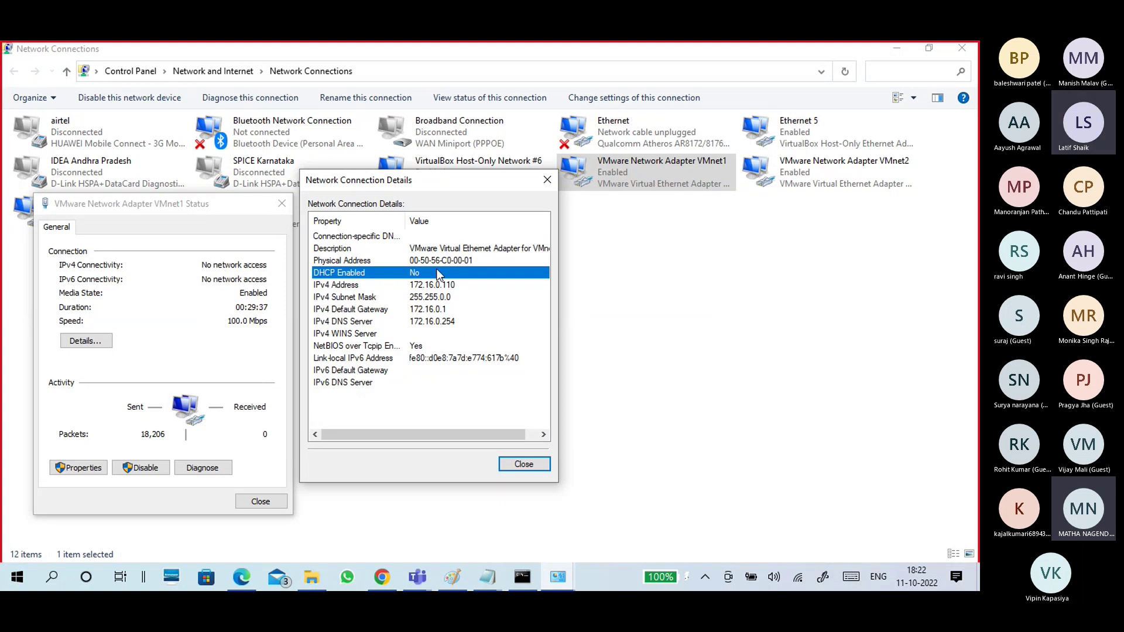
{"action": "left_click", "coordinate": [432, 286]}
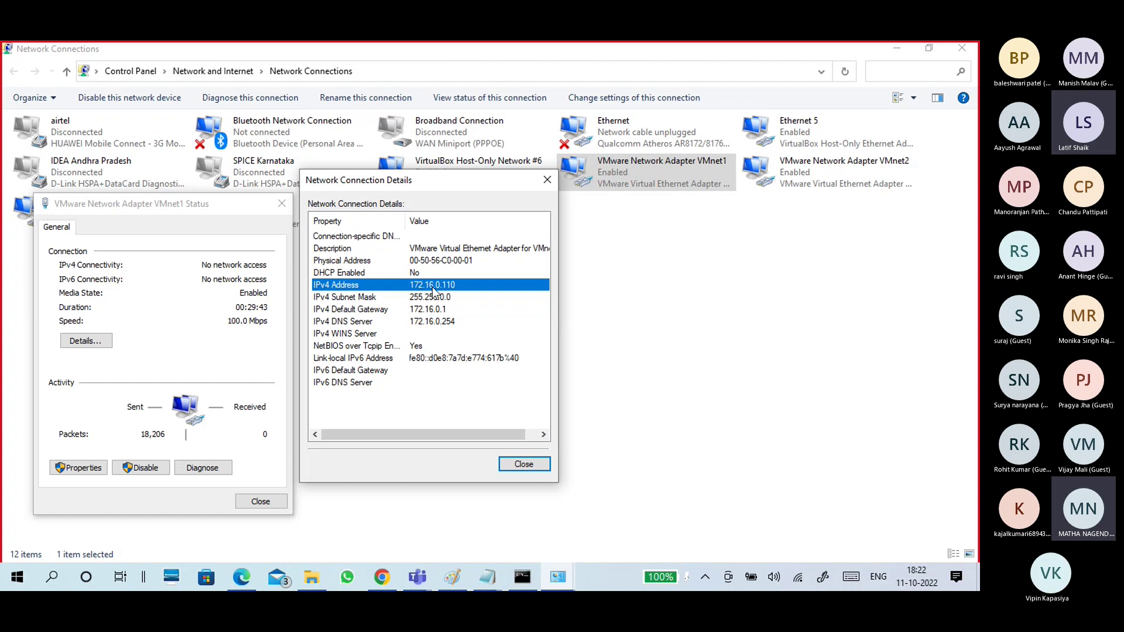
{"action": "left_click", "coordinate": [431, 333]}
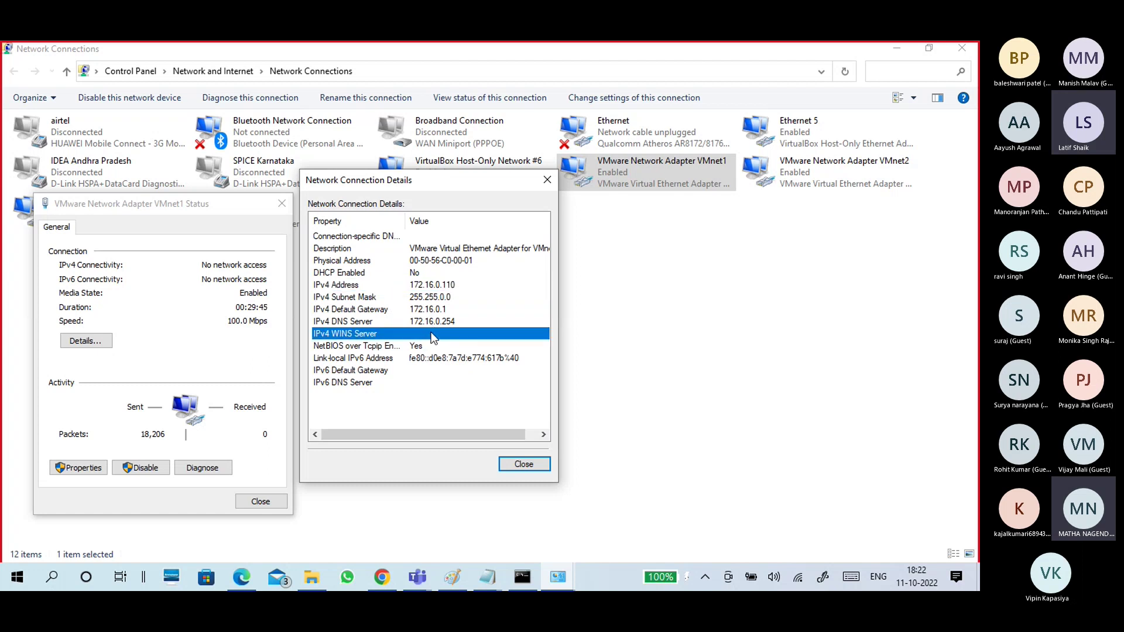
{"action": "left_click", "coordinate": [435, 324]}
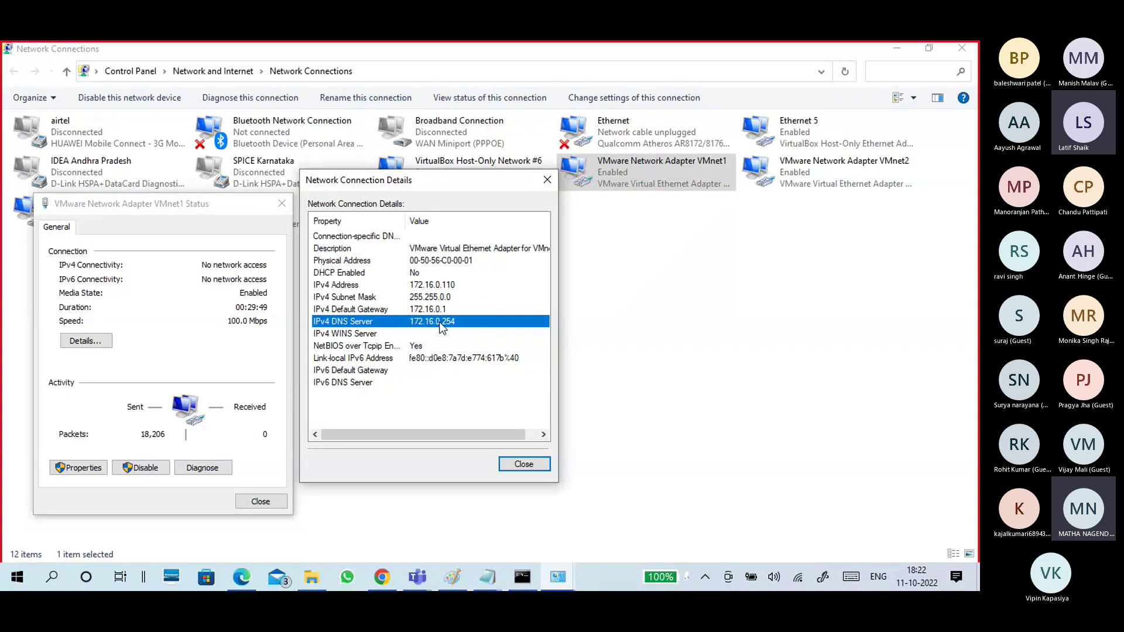
{"action": "left_click", "coordinate": [438, 285]}
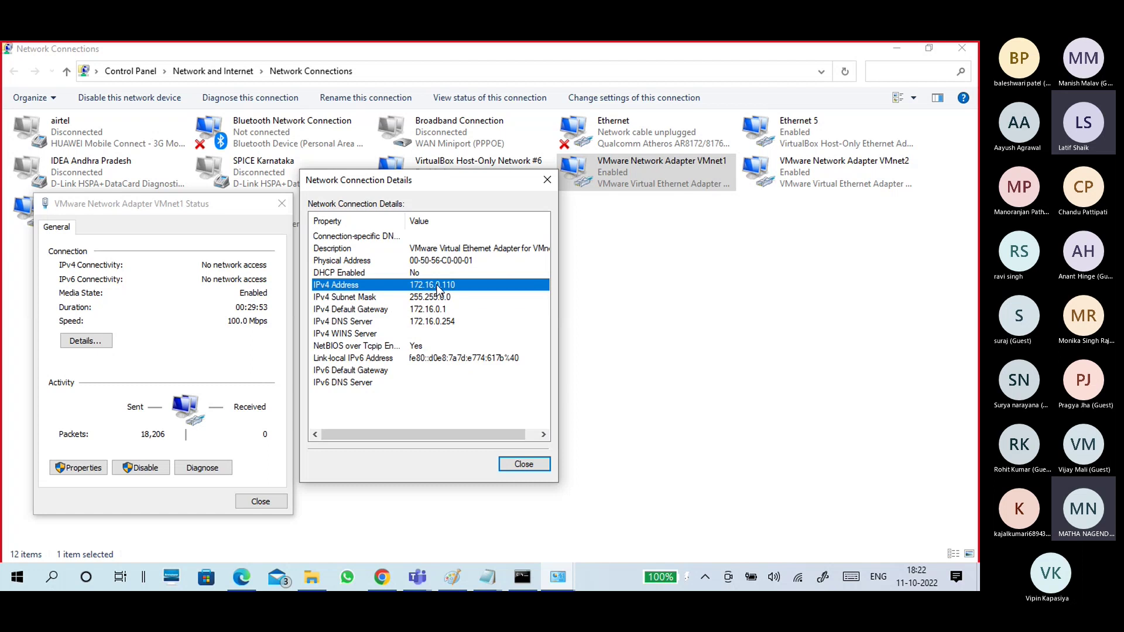
{"action": "left_click", "coordinate": [436, 325]}
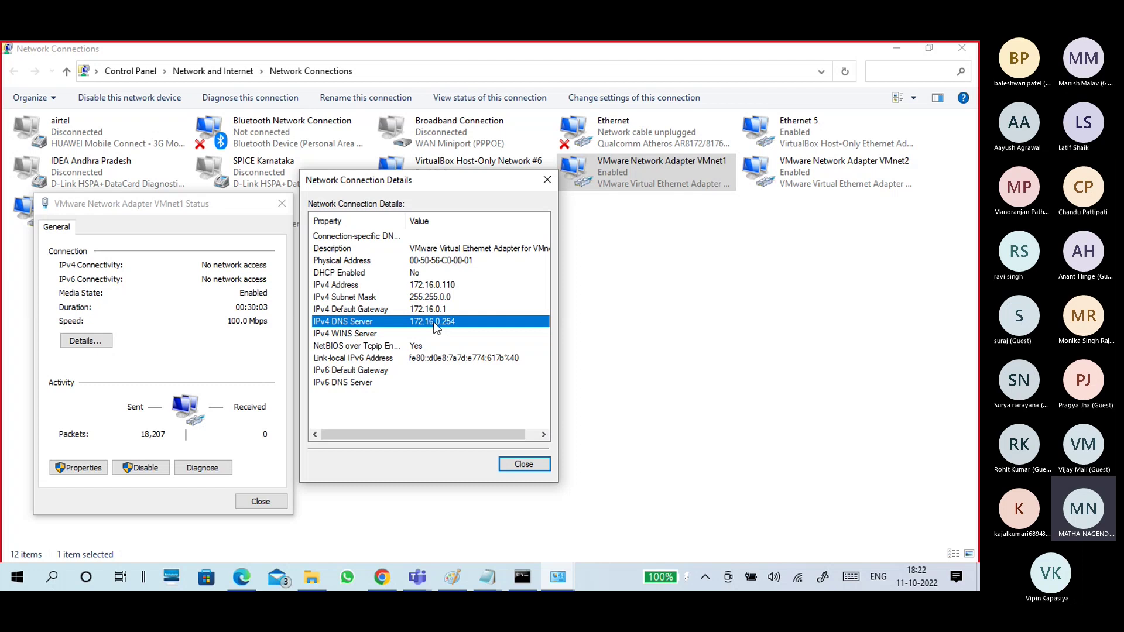
{"action": "left_click", "coordinate": [412, 275]}
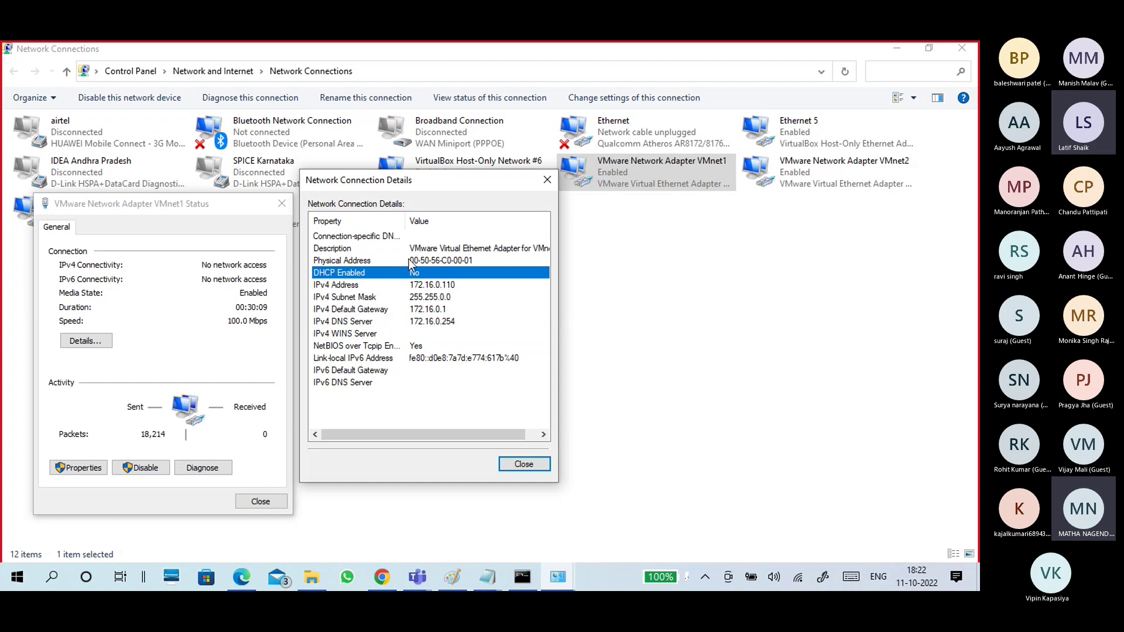
{"action": "left_click", "coordinate": [422, 287]}
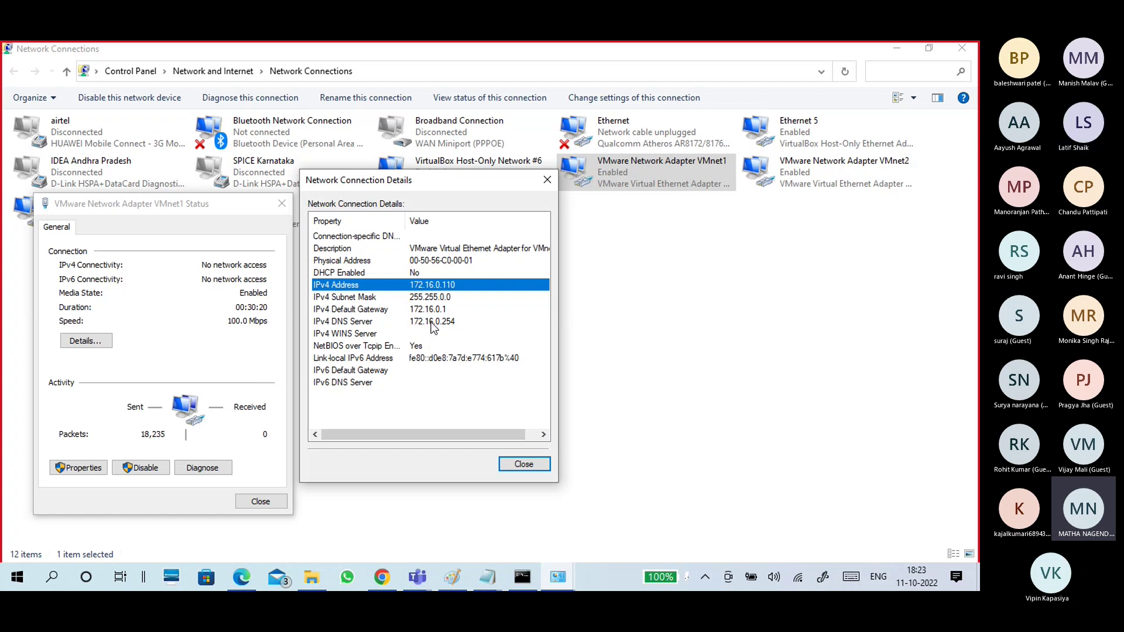
{"action": "left_click", "coordinate": [524, 463]}
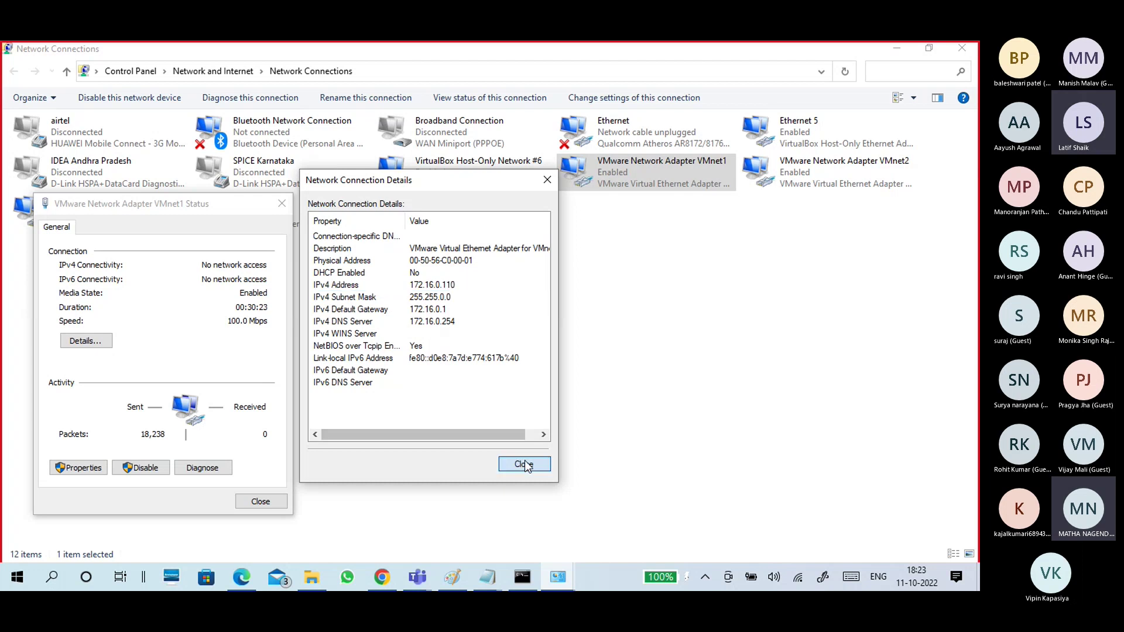
{"action": "left_click", "coordinate": [263, 501]}
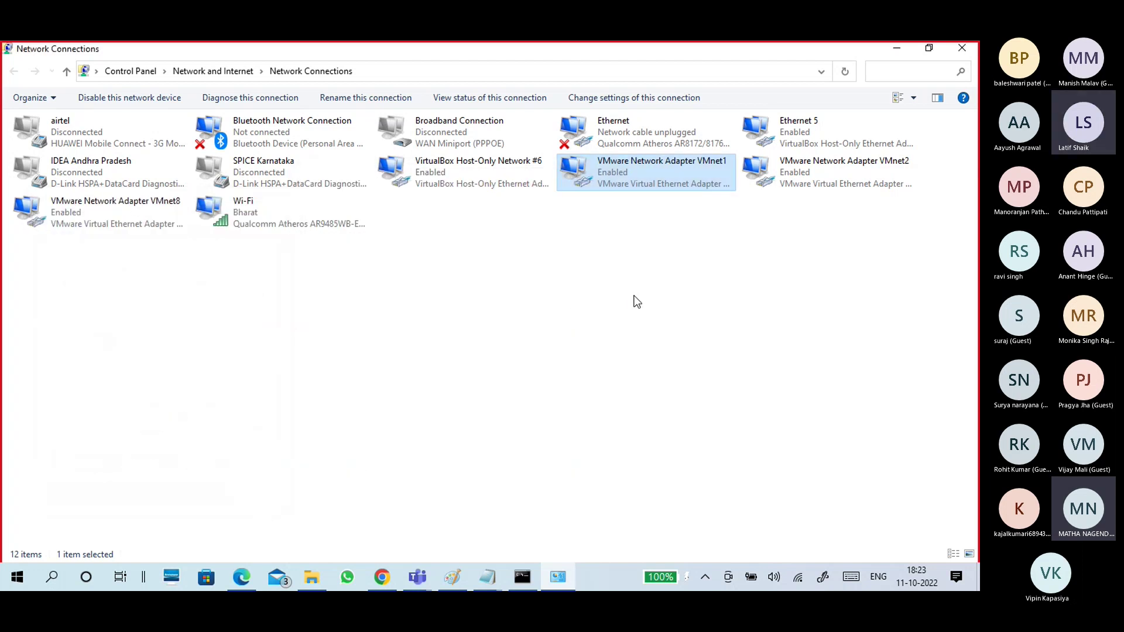
{"action": "double_click", "coordinate": [798, 185]}
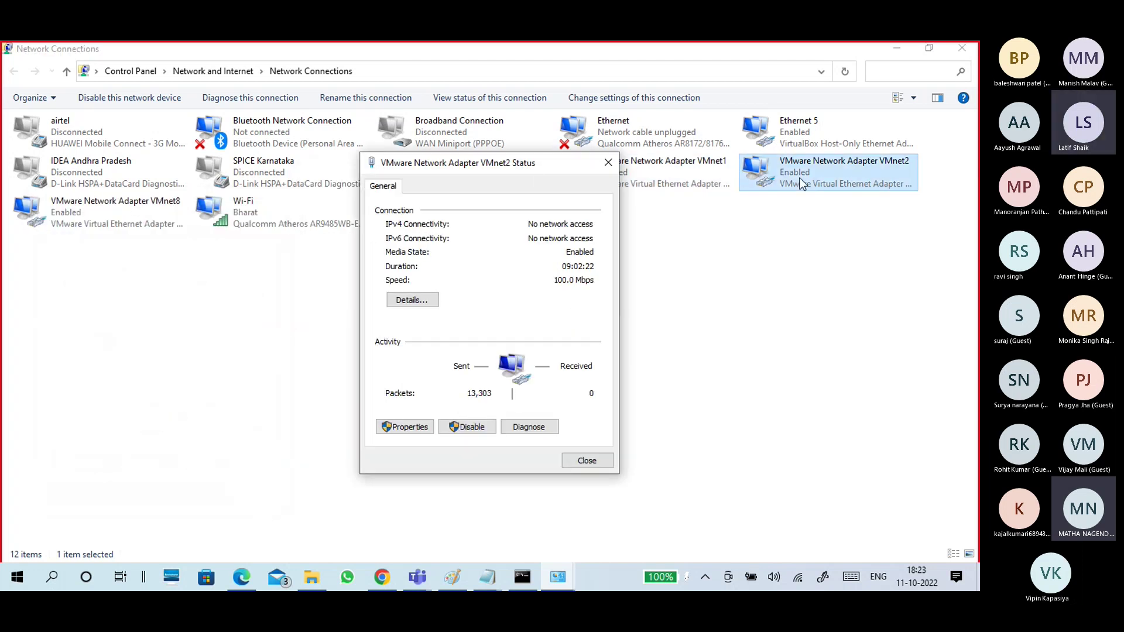
{"action": "left_click_drag", "start_coordinate": [508, 168], "coordinate": [172, 217]}
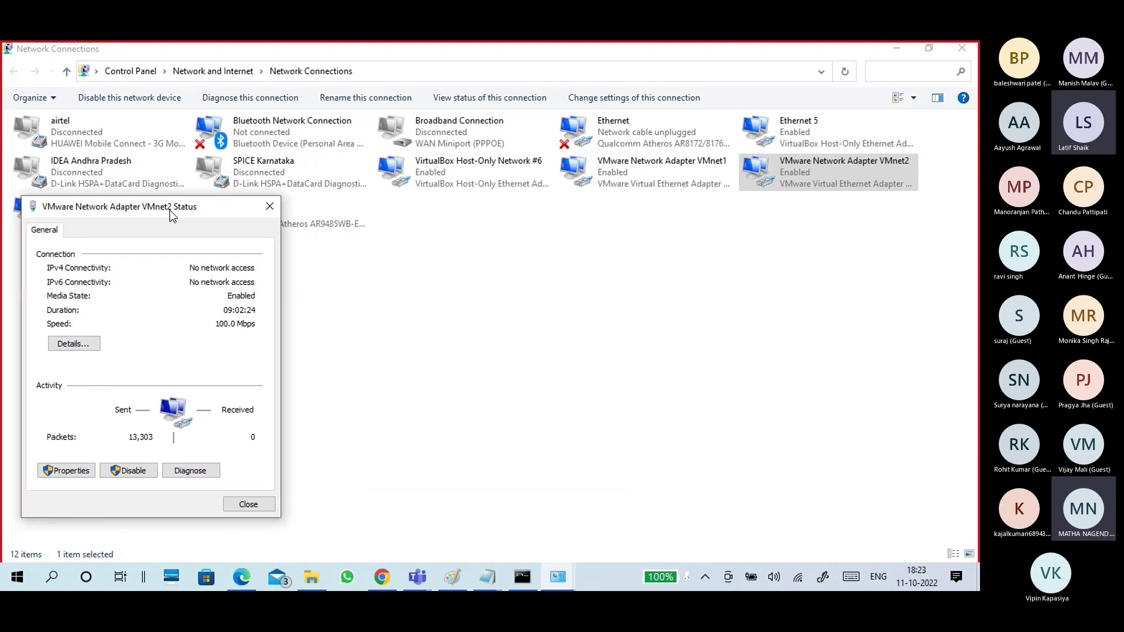
{"action": "left_click", "coordinate": [82, 345]}
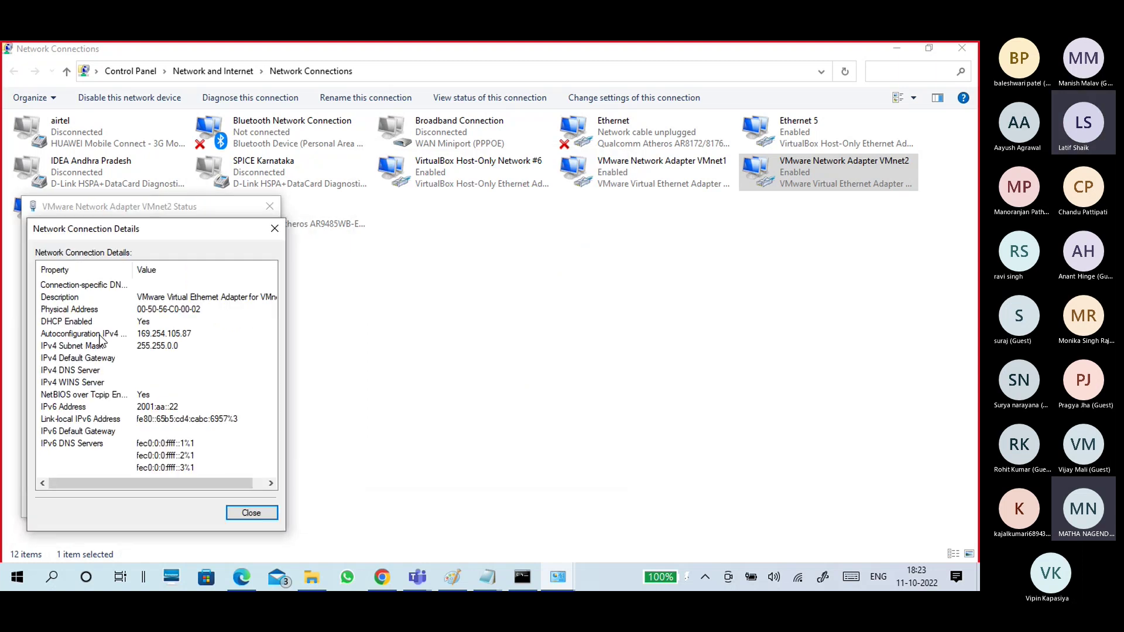
{"action": "left_click_drag", "start_coordinate": [157, 233], "coordinate": [407, 198]}
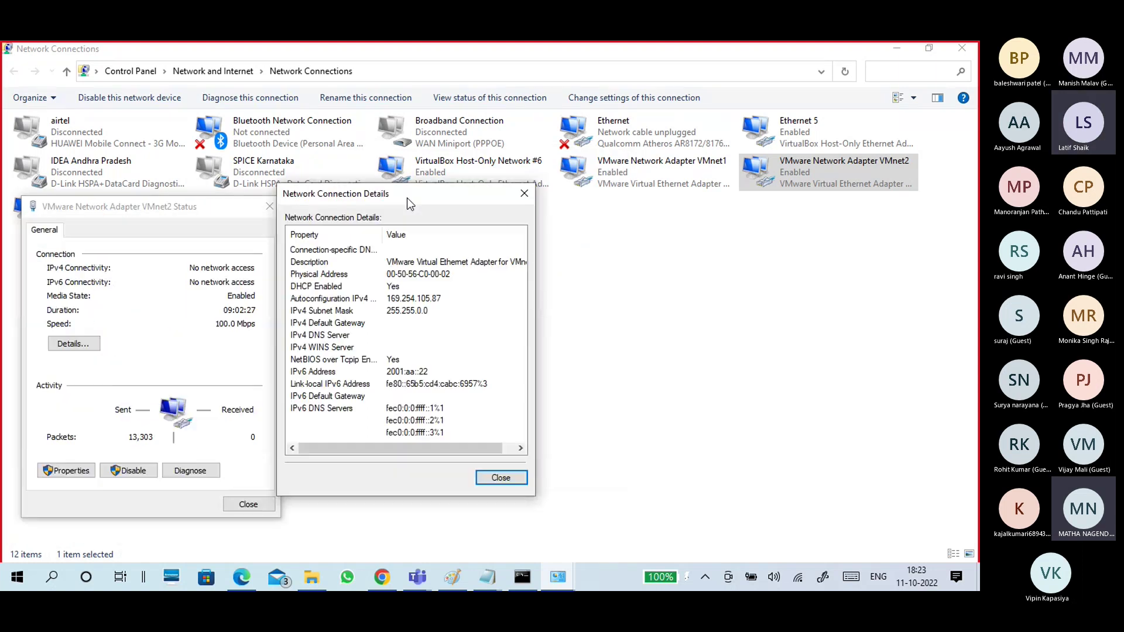
{"action": "left_click", "coordinate": [339, 288]}
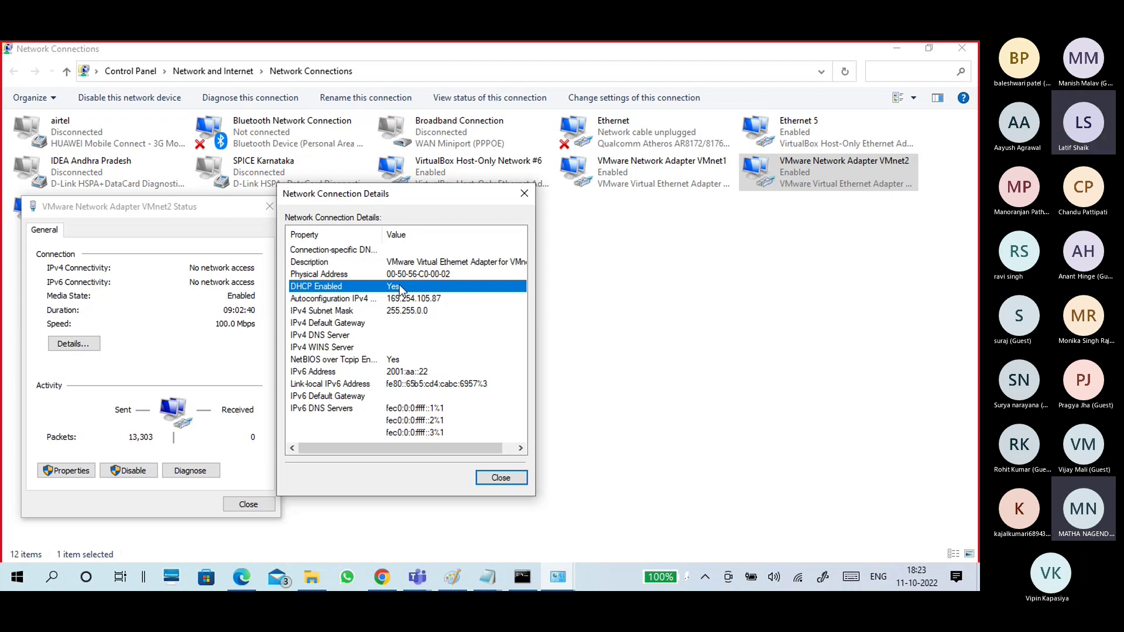
{"action": "left_click", "coordinate": [425, 299]}
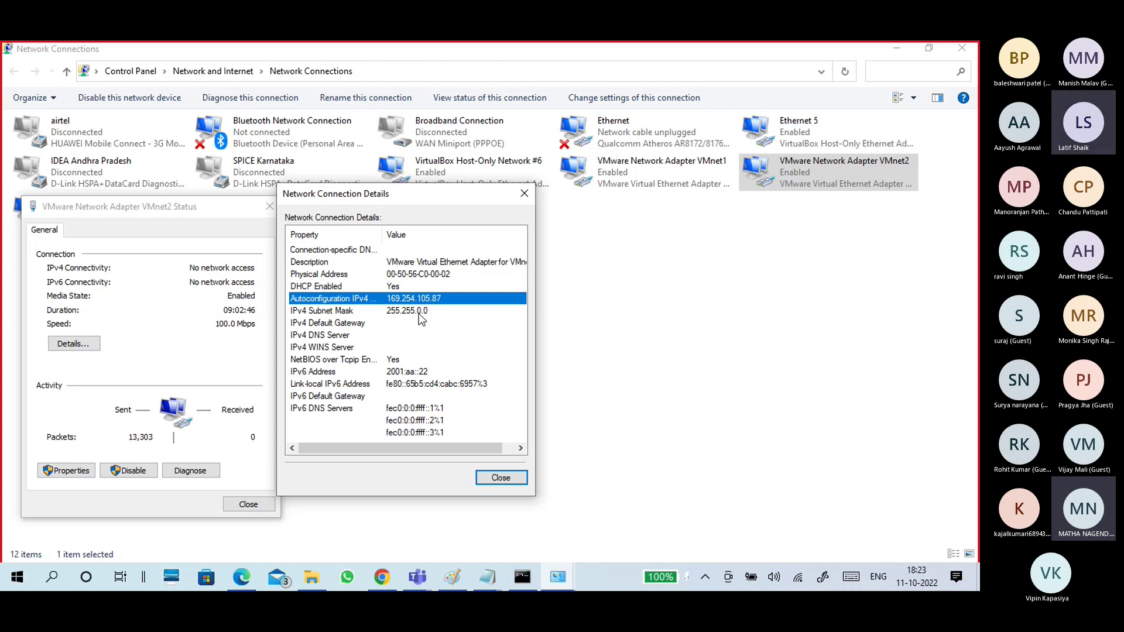
{"action": "left_click", "coordinate": [420, 312]}
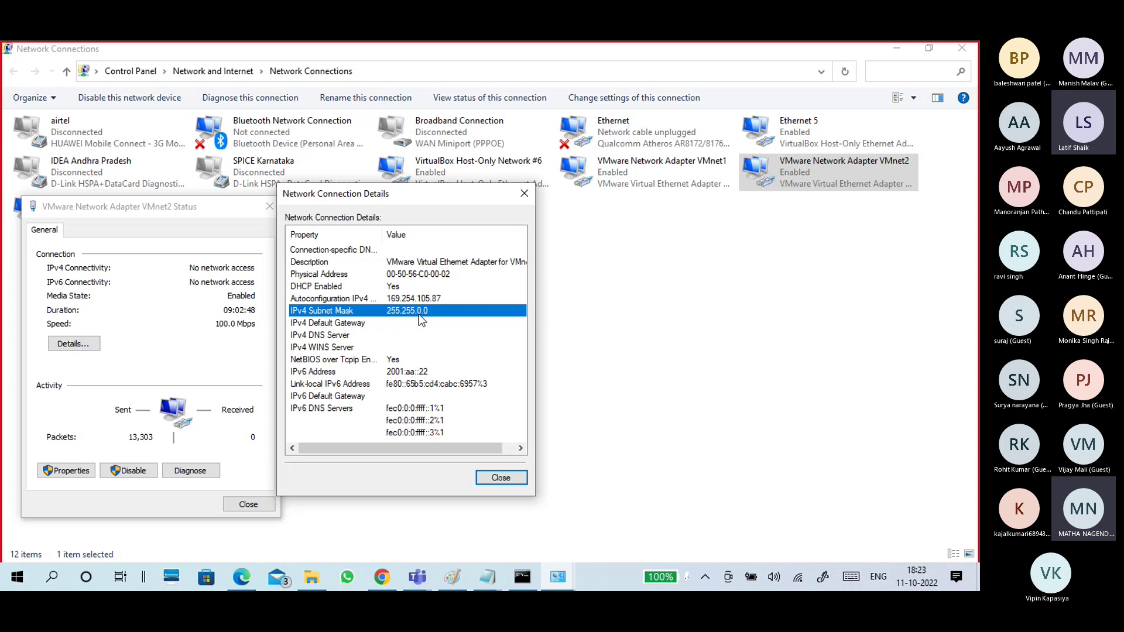
{"action": "left_click", "coordinate": [415, 323]}
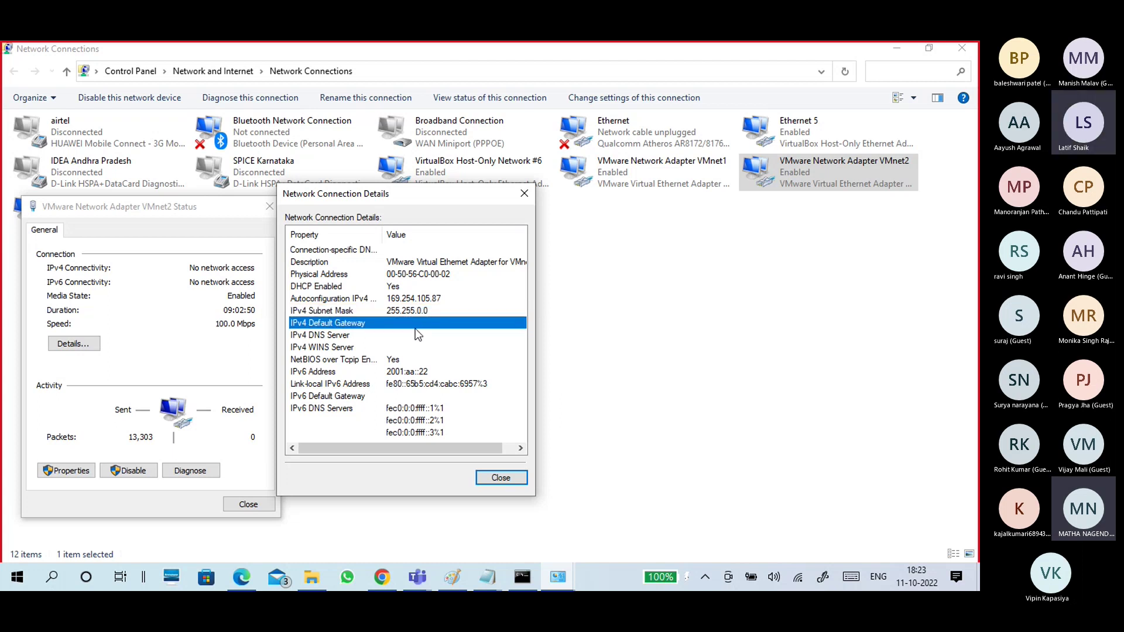
{"action": "left_click", "coordinate": [420, 336]}
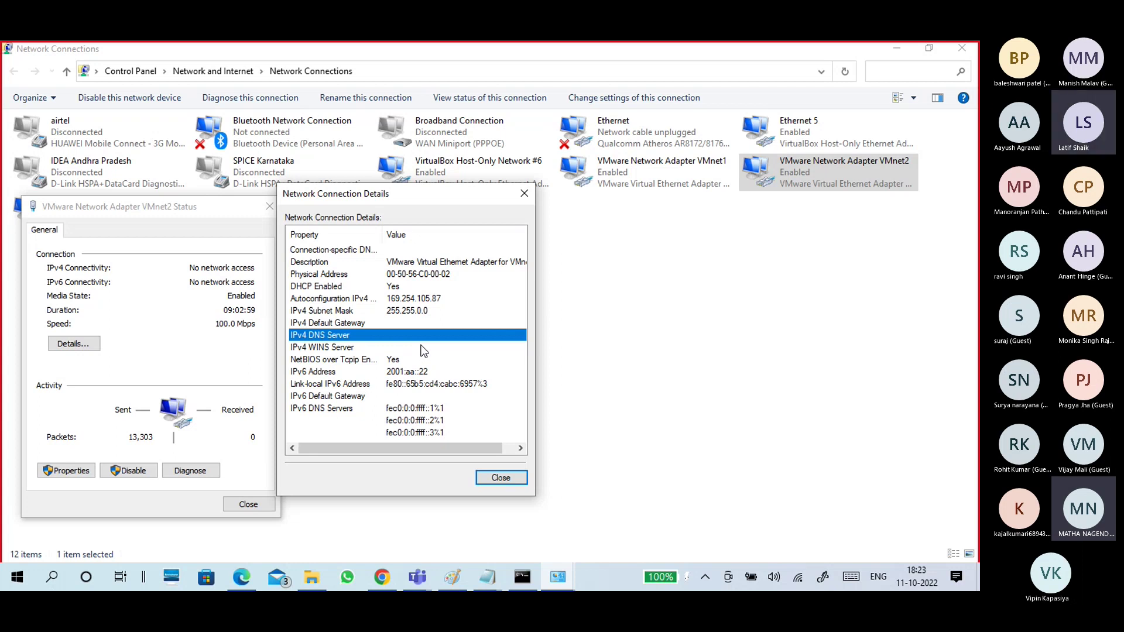
{"action": "left_click", "coordinate": [404, 300]}
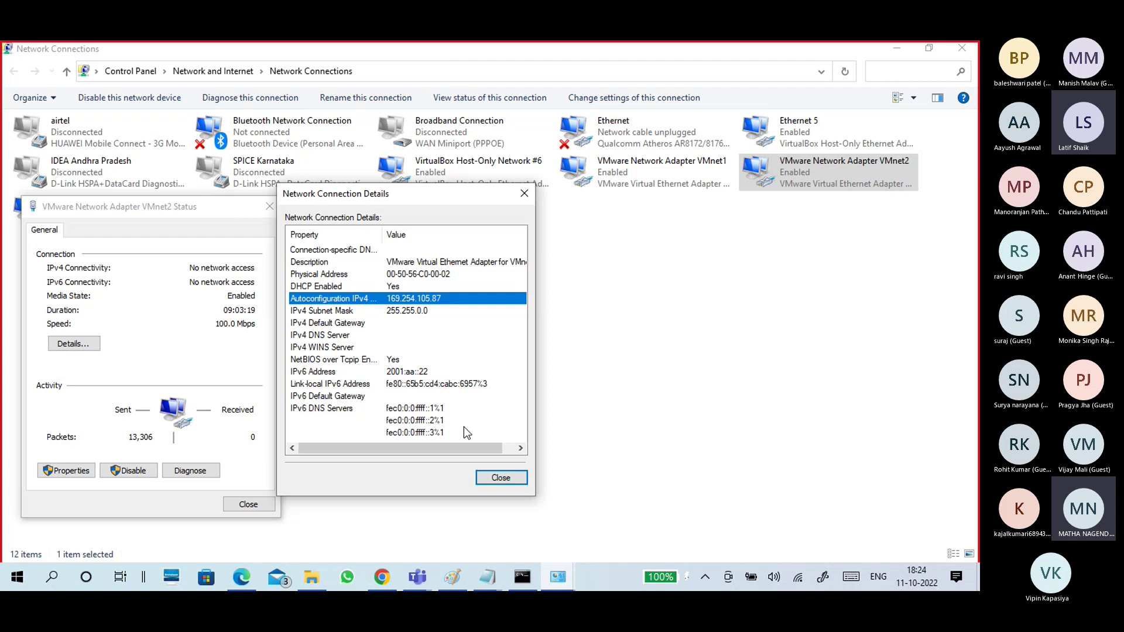
{"action": "left_click", "coordinate": [501, 478]}
Step: Close VMnet2's status window and start a new blank Paint picture without saving
{"action": "left_click", "coordinate": [248, 504]}
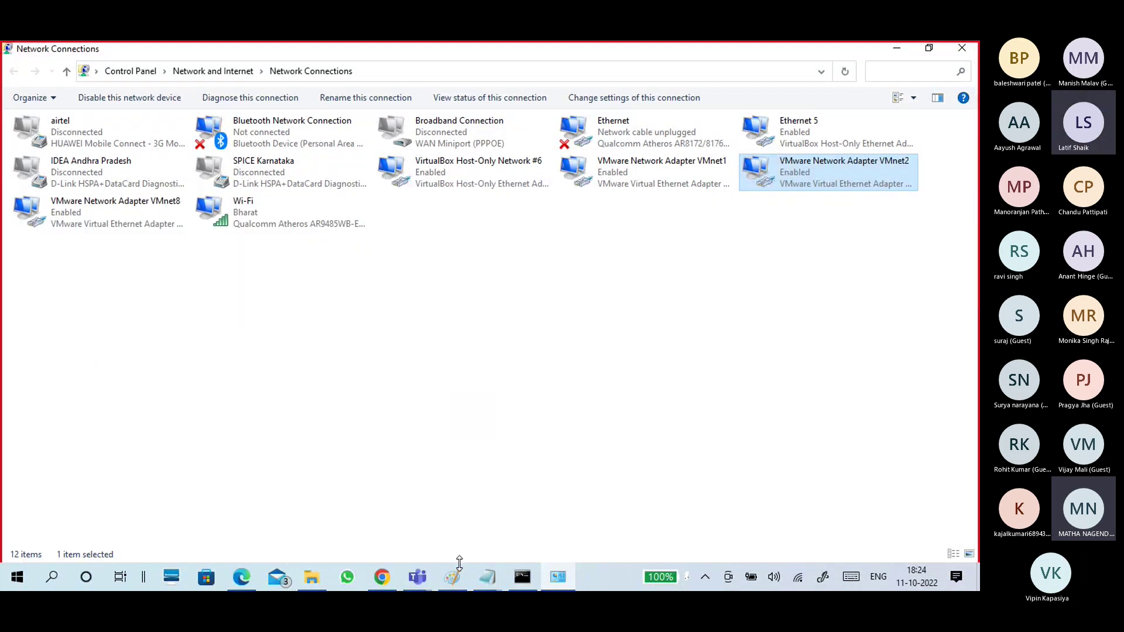
{"action": "left_click", "coordinate": [453, 577]}
{"action": "left_click", "coordinate": [20, 65]}
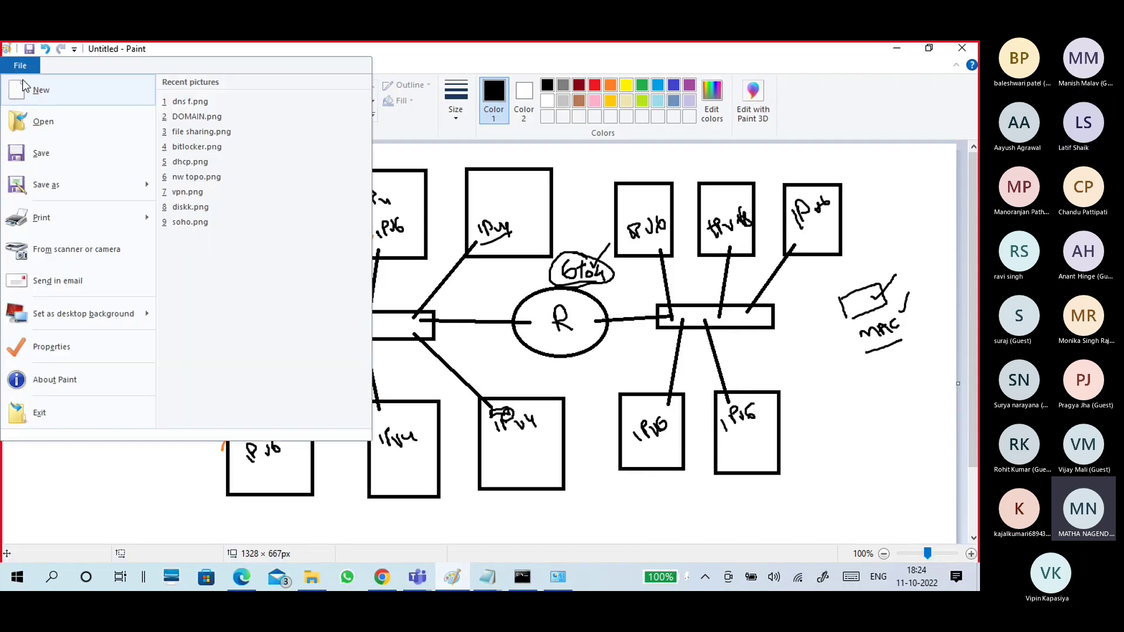
{"action": "left_click", "coordinate": [23, 88]}
{"action": "left_click", "coordinate": [512, 310]}
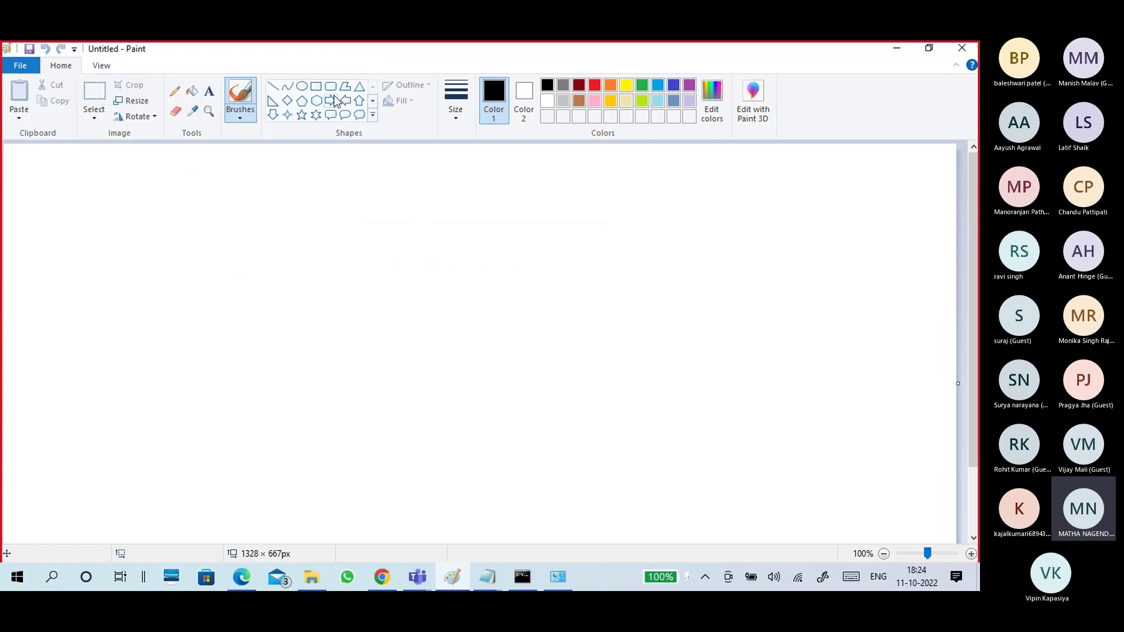
Step: Draw two rectangles, one near the canvas centre and one on the left
{"action": "left_click", "coordinate": [316, 86]}
{"action": "left_click_drag", "start_coordinate": [460, 281], "coordinate": [552, 376]}
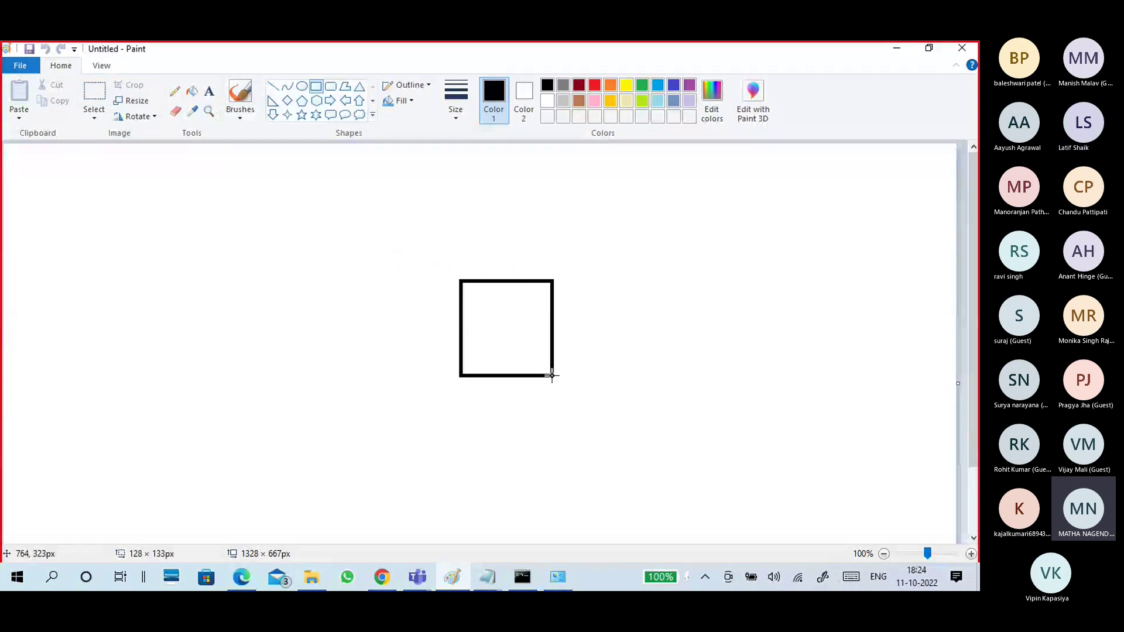
{"action": "left_click", "coordinate": [273, 86]}
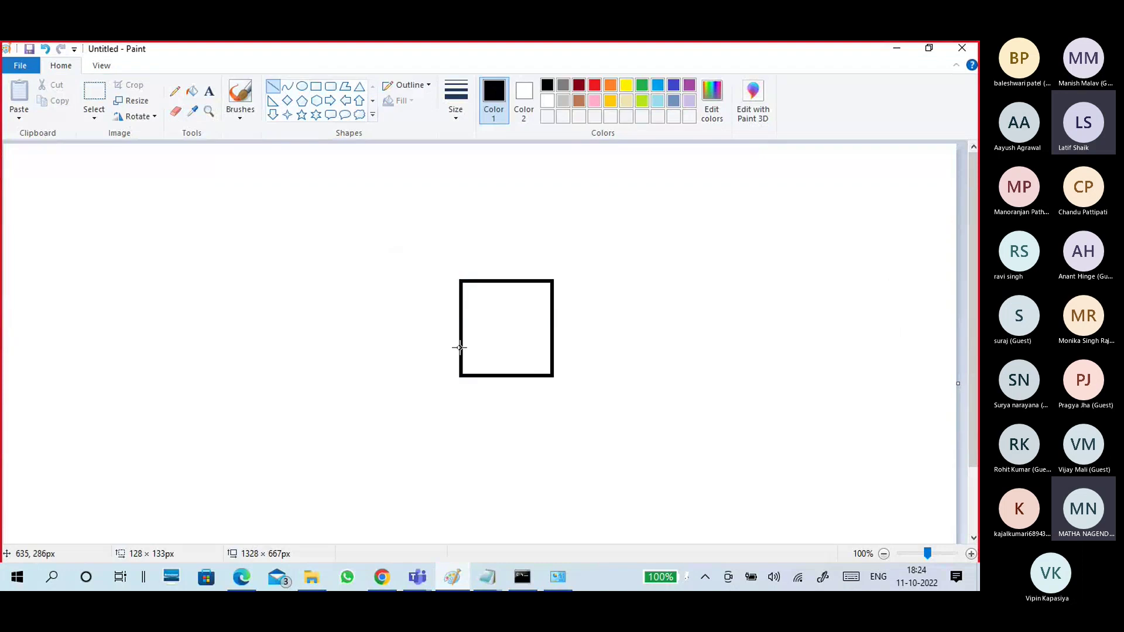
{"action": "left_click_drag", "start_coordinate": [483, 367], "coordinate": [486, 383]}
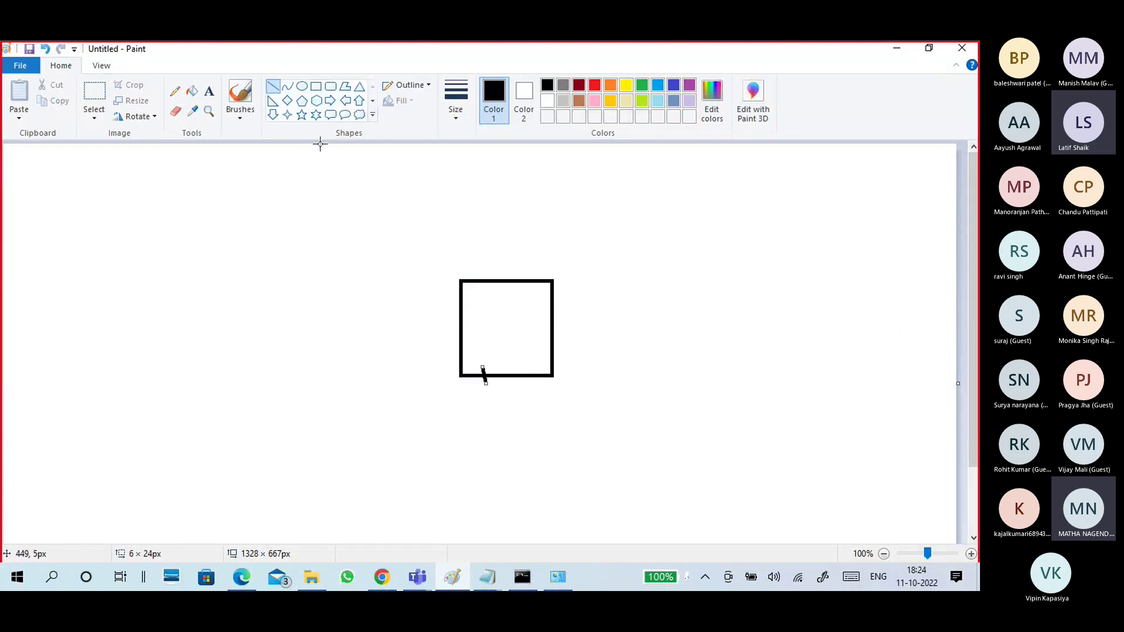
{"action": "left_click", "coordinate": [316, 86]}
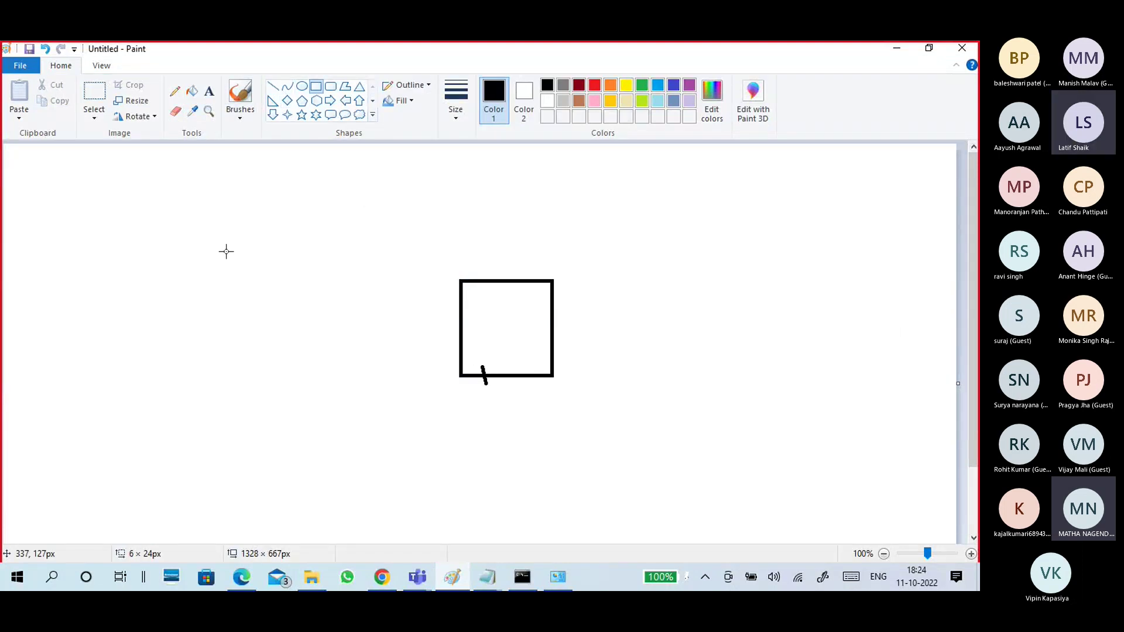
{"action": "left_click_drag", "start_coordinate": [155, 235], "coordinate": [266, 366]}
{"action": "mouse_move", "coordinate": [223, 319]}
{"action": "left_mouse_down"}
{"action": "mouse_move", "coordinate": [192, 304]}
{"action": "mouse_move", "coordinate": [176, 314]}
{"action": "left_mouse_up"}
Step: With the basic brush, draw arrows both ways between the two boxes
{"action": "left_click", "coordinate": [240, 116]}
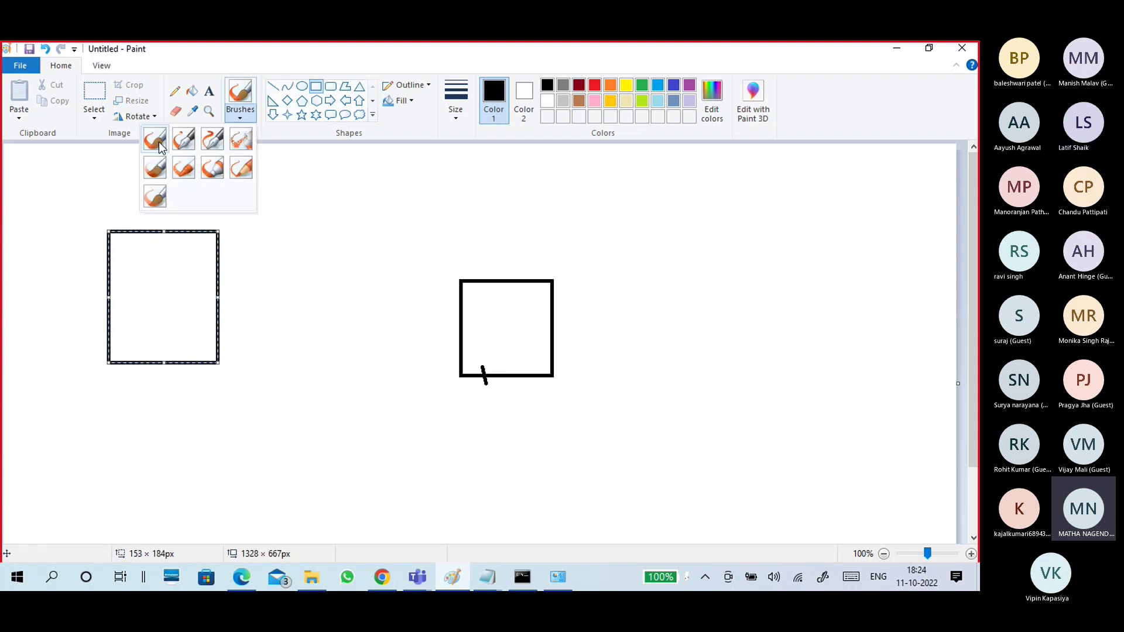
{"action": "left_click", "coordinate": [155, 139]}
{"action": "mouse_move", "coordinate": [468, 362]}
{"action": "left_mouse_down"}
{"action": "mouse_move", "coordinate": [208, 332]}
{"action": "mouse_move", "coordinate": [234, 347]}
{"action": "left_mouse_up"}
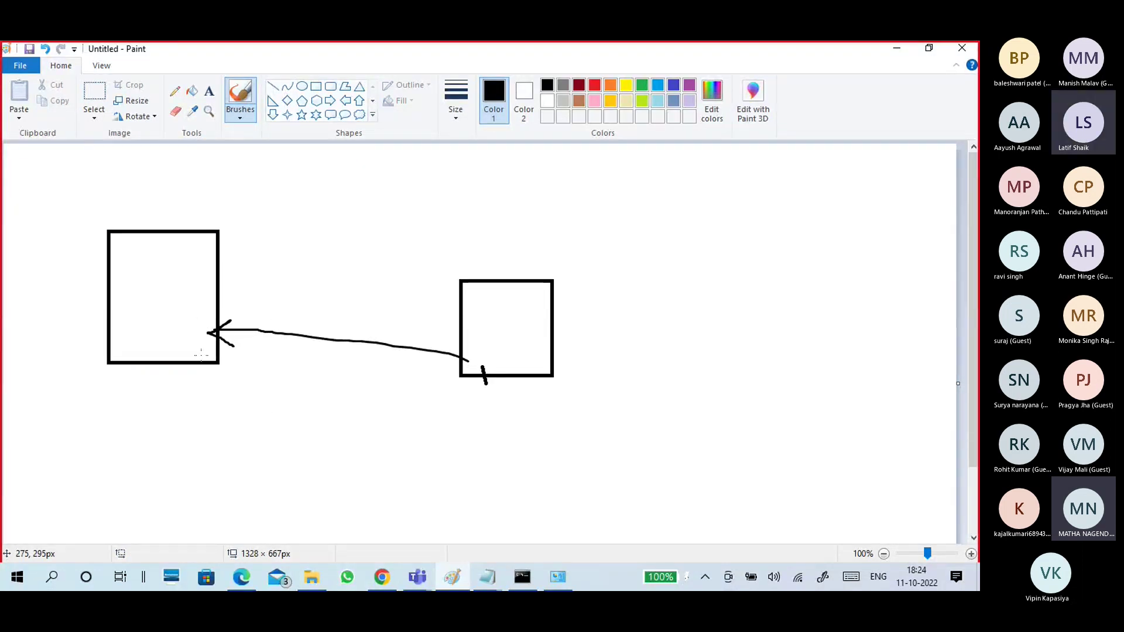
{"action": "mouse_move", "coordinate": [201, 355]}
{"action": "left_mouse_down"}
{"action": "mouse_move", "coordinate": [376, 384]}
{"action": "mouse_move", "coordinate": [472, 366]}
{"action": "left_mouse_up"}
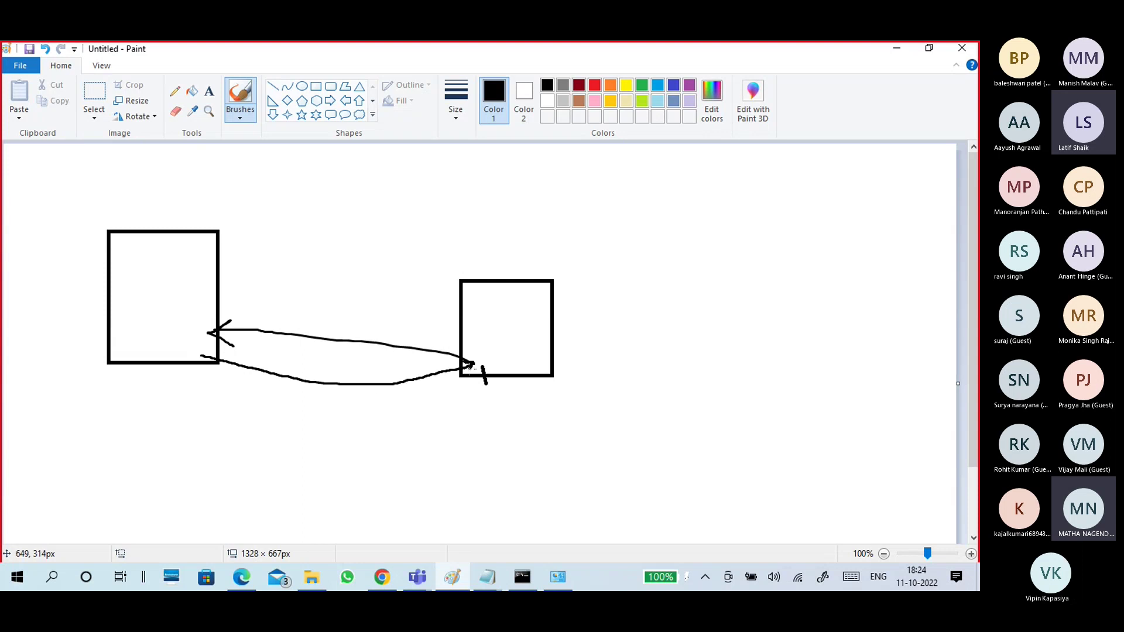
Step: Mark the boxes and label both arrows 'IP' with a tick beside each
{"action": "left_click_drag", "start_coordinate": [133, 266], "coordinate": [135, 289]}
{"action": "mouse_move", "coordinate": [472, 292]}
{"action": "left_mouse_down"}
{"action": "mouse_move", "coordinate": [467, 308]}
{"action": "mouse_move", "coordinate": [481, 296]}
{"action": "mouse_move", "coordinate": [462, 322]}
{"action": "left_mouse_up"}
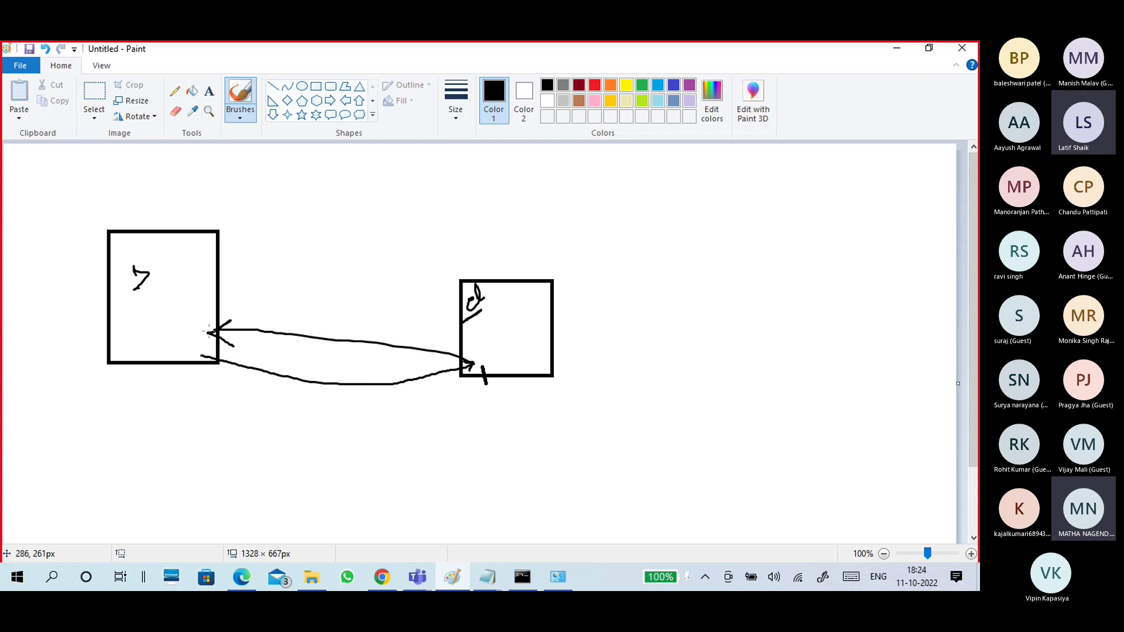
{"action": "left_click_drag", "start_coordinate": [328, 322], "coordinate": [342, 332]}
{"action": "left_click_drag", "start_coordinate": [353, 319], "coordinate": [369, 297]}
{"action": "left_click_drag", "start_coordinate": [321, 404], "coordinate": [362, 386]}
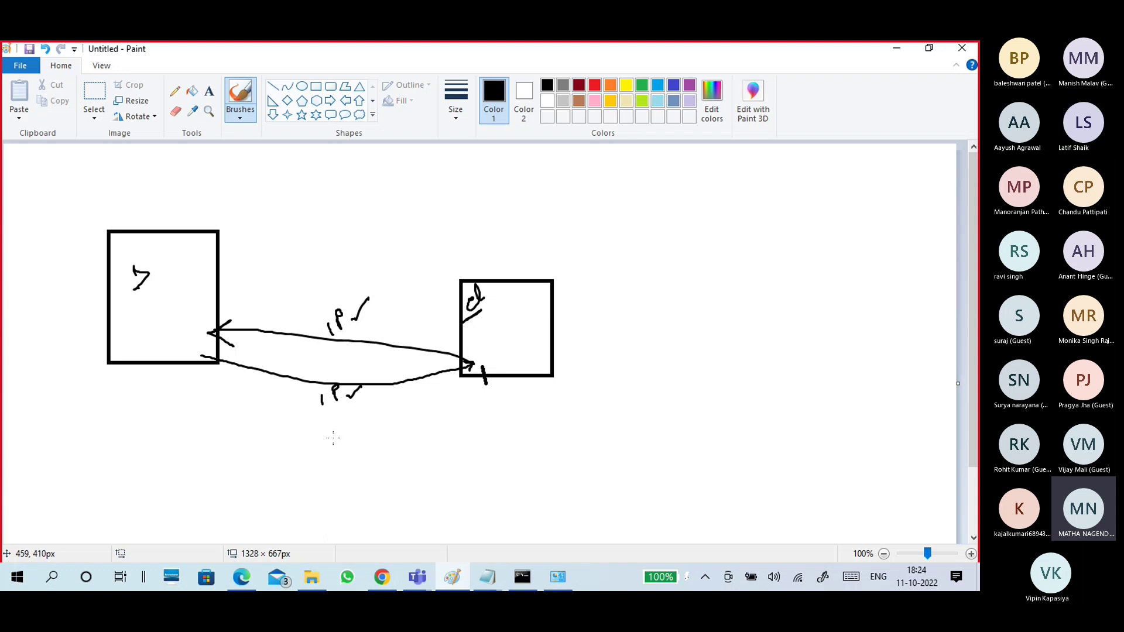
{"action": "mouse_move", "coordinate": [469, 362]}
{"action": "left_mouse_down"}
{"action": "mouse_move", "coordinate": [463, 346]}
{"action": "mouse_move", "coordinate": [484, 345]}
{"action": "left_mouse_up"}
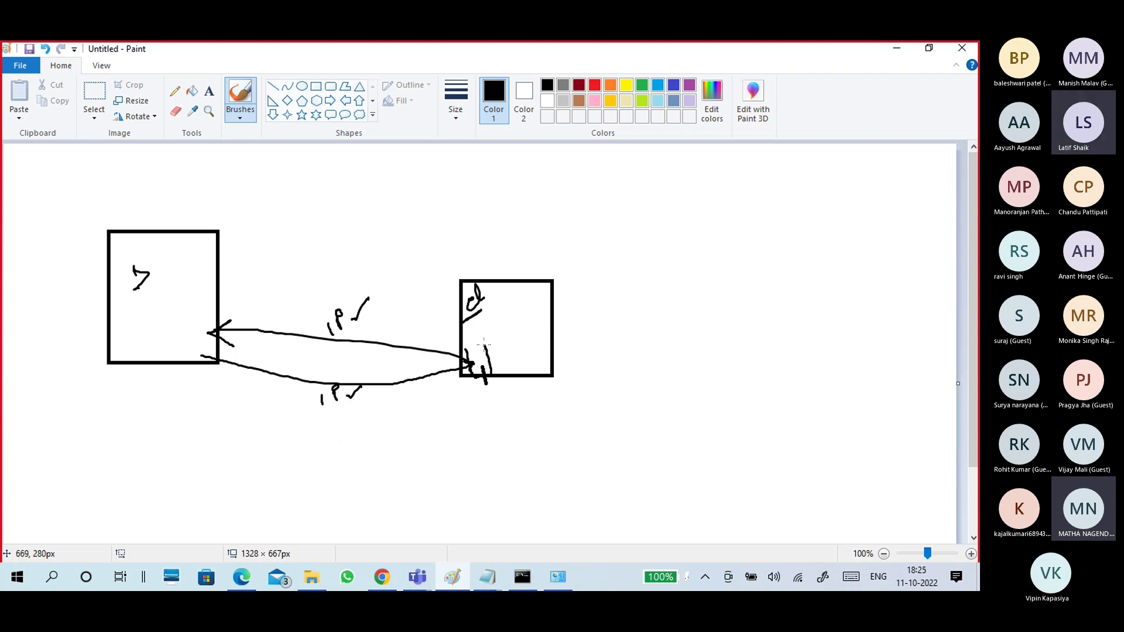
Step: Open the Wi-Fi adapter's connection details in Network Connections
{"action": "key", "text": "alt+Tab"}
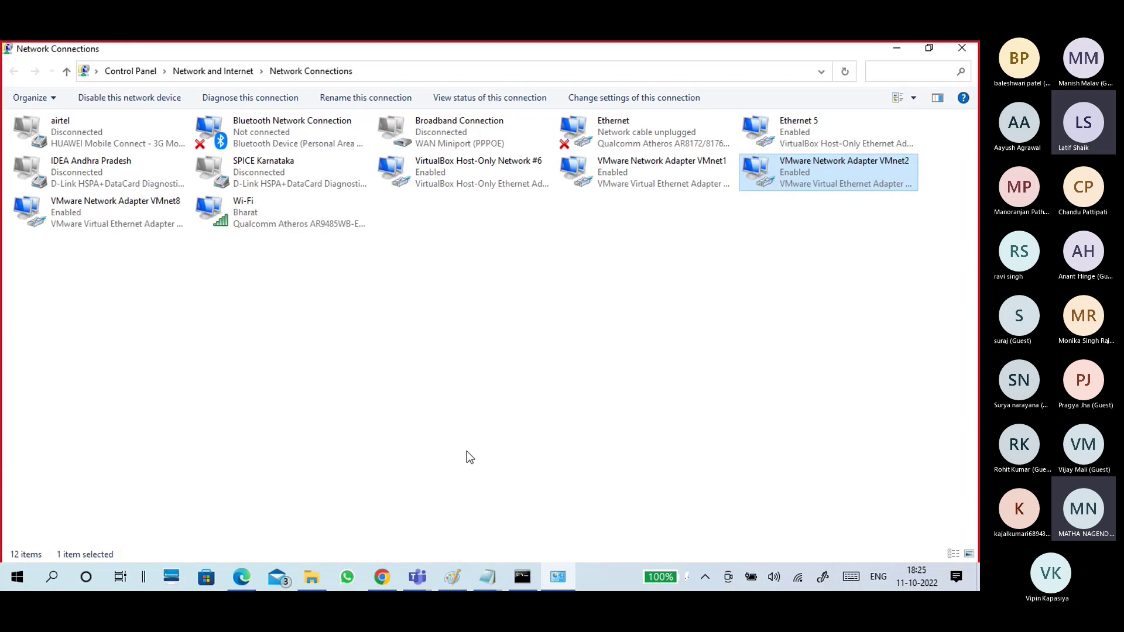
{"action": "double_click", "coordinate": [283, 223]}
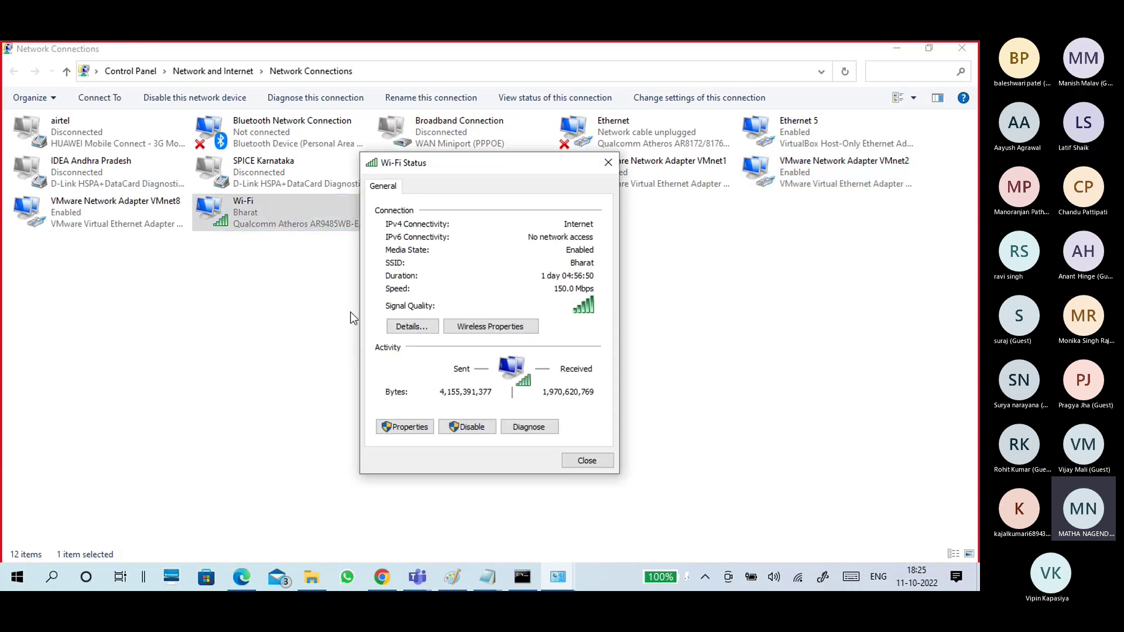
{"action": "left_click", "coordinate": [399, 329]}
{"action": "left_click_drag", "start_coordinate": [501, 186], "coordinate": [632, 124]}
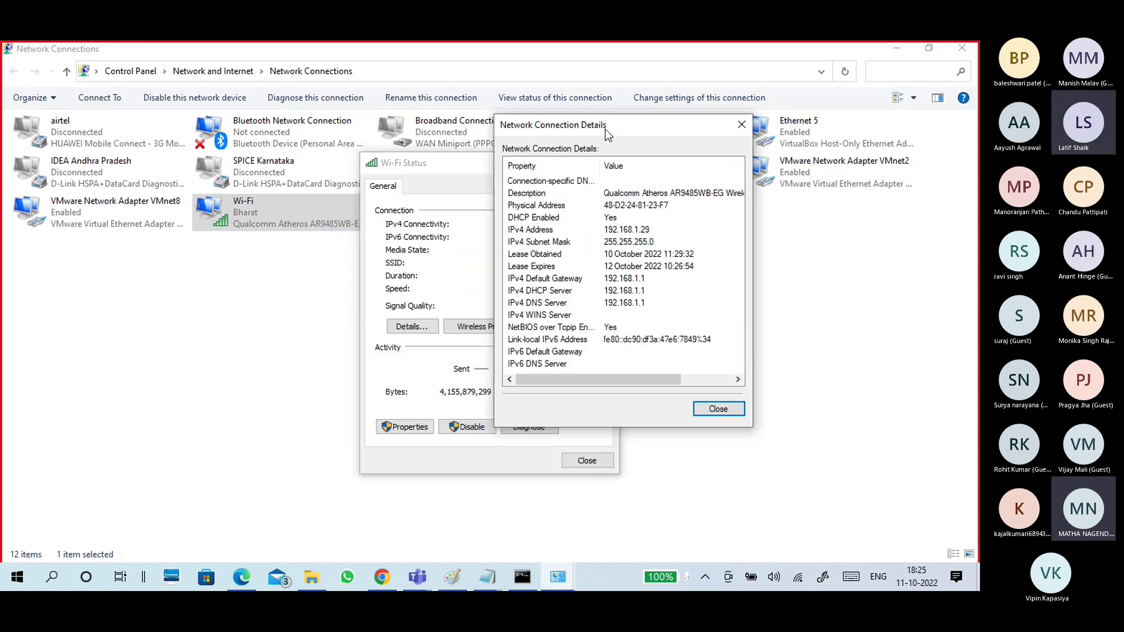
Step: Review Wi-Fi's DHCP, IPv4 192.168.1.29, mask 255.255.255.0, gateway 192.168.1.1 and lease dates, then close
{"action": "left_click", "coordinate": [590, 216]}
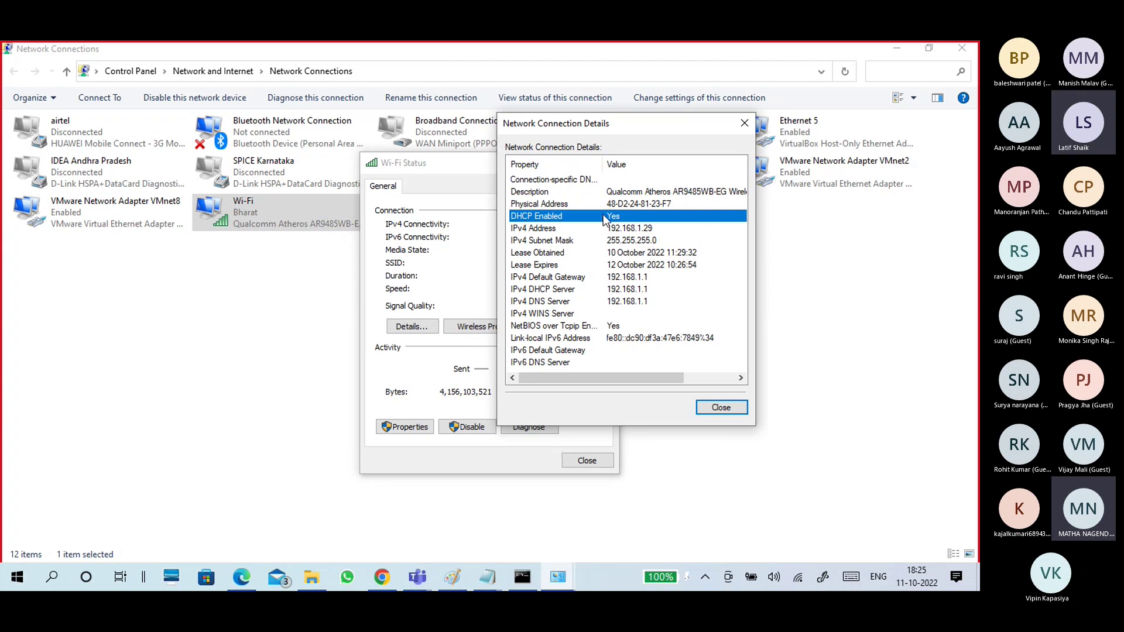
{"action": "left_click", "coordinate": [630, 228]}
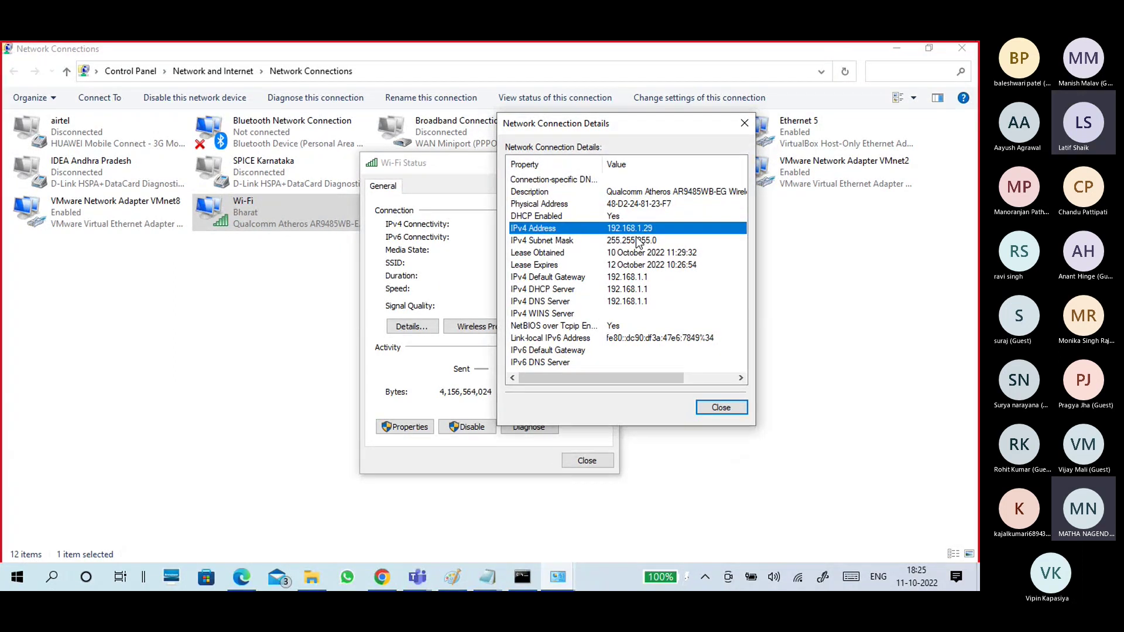
{"action": "left_click", "coordinate": [638, 241]}
{"action": "left_click", "coordinate": [637, 278]}
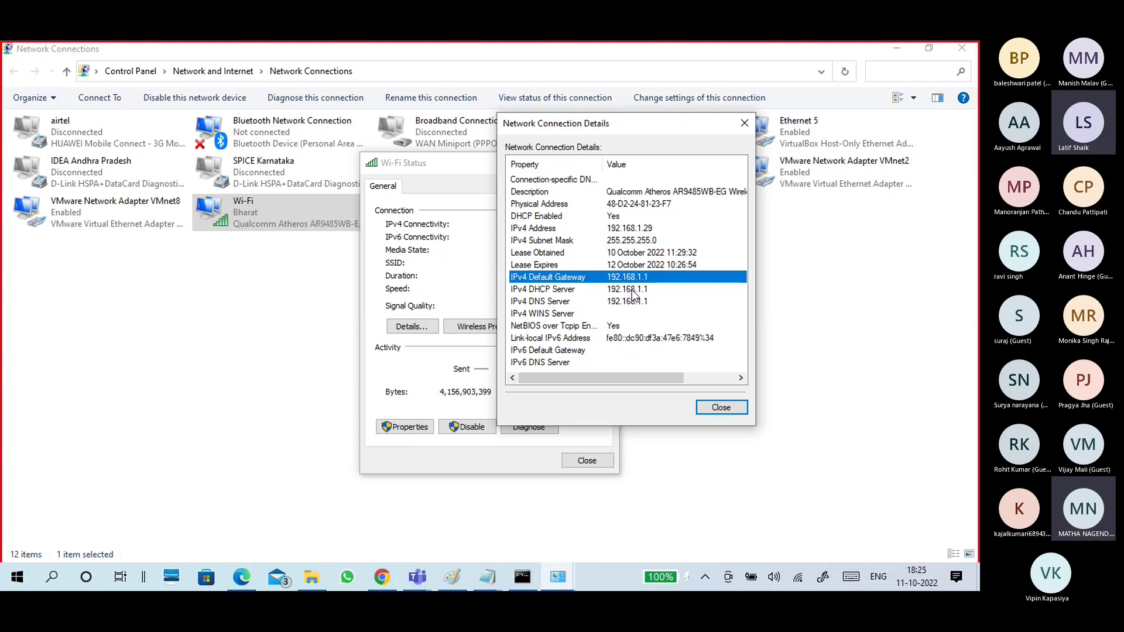
{"action": "left_click", "coordinate": [636, 302]}
{"action": "left_click", "coordinate": [635, 288]}
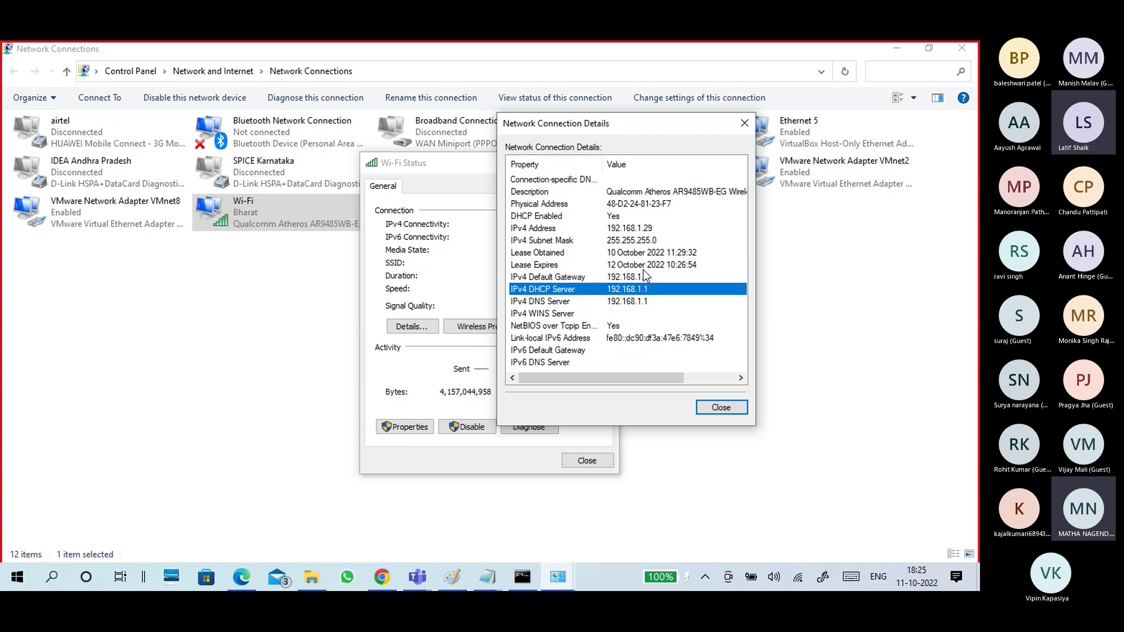
{"action": "left_click", "coordinate": [643, 267]}
{"action": "left_click", "coordinate": [644, 253]}
{"action": "left_click", "coordinate": [641, 264]}
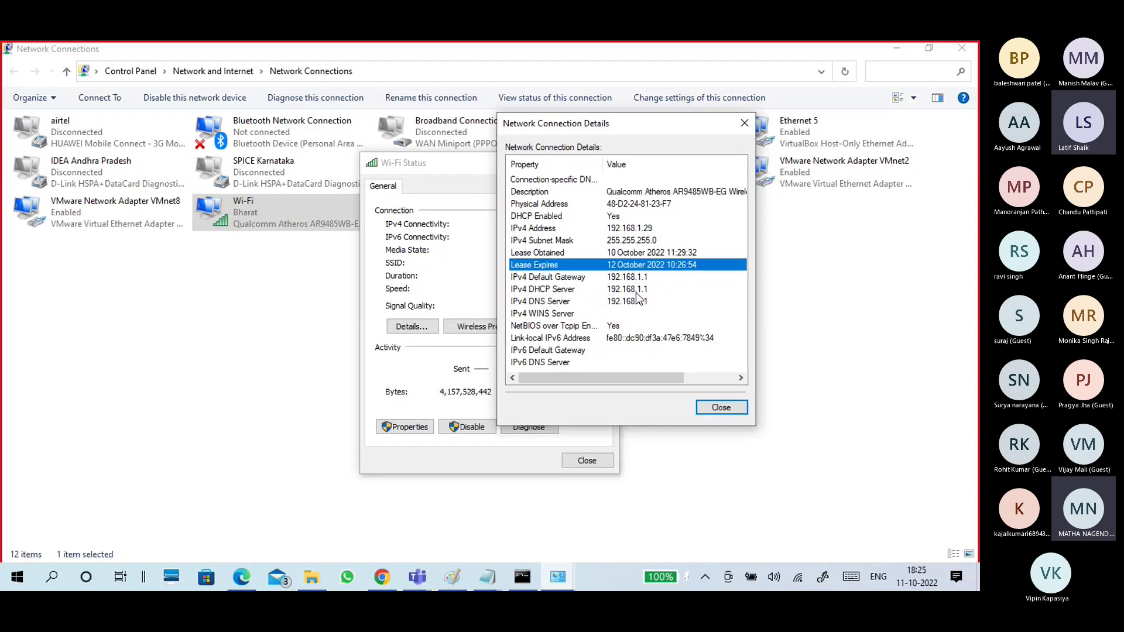
{"action": "left_click", "coordinate": [711, 407]}
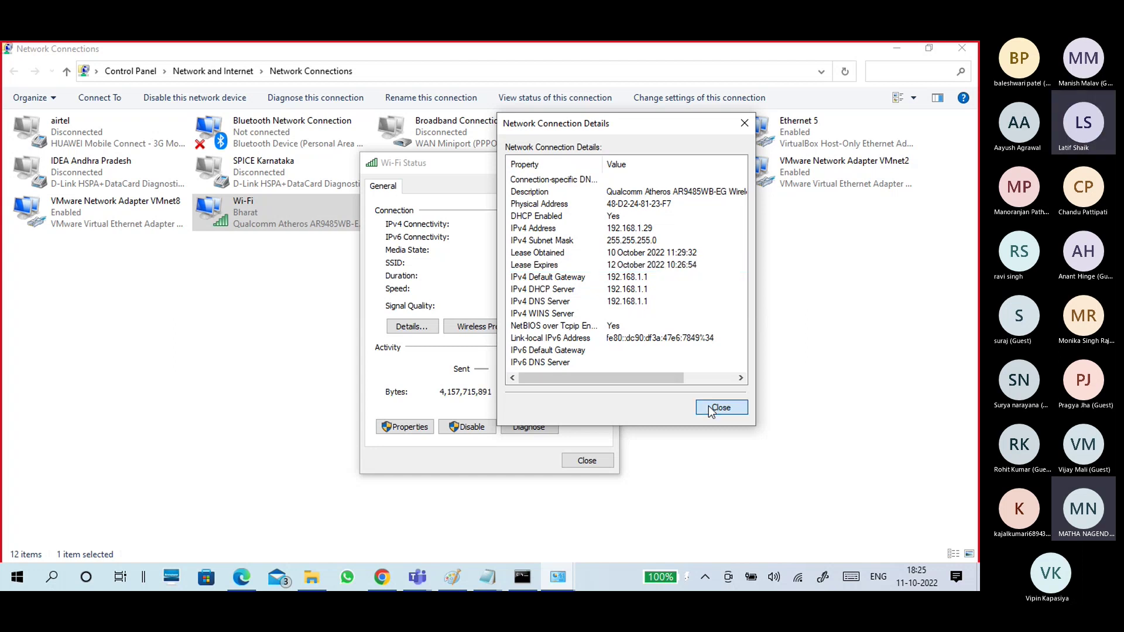
{"action": "left_click", "coordinate": [609, 460]}
Step: Undo the recent ticks, IP labels and connecting arrows in the Paint sketch
{"action": "left_click", "coordinate": [896, 48]}
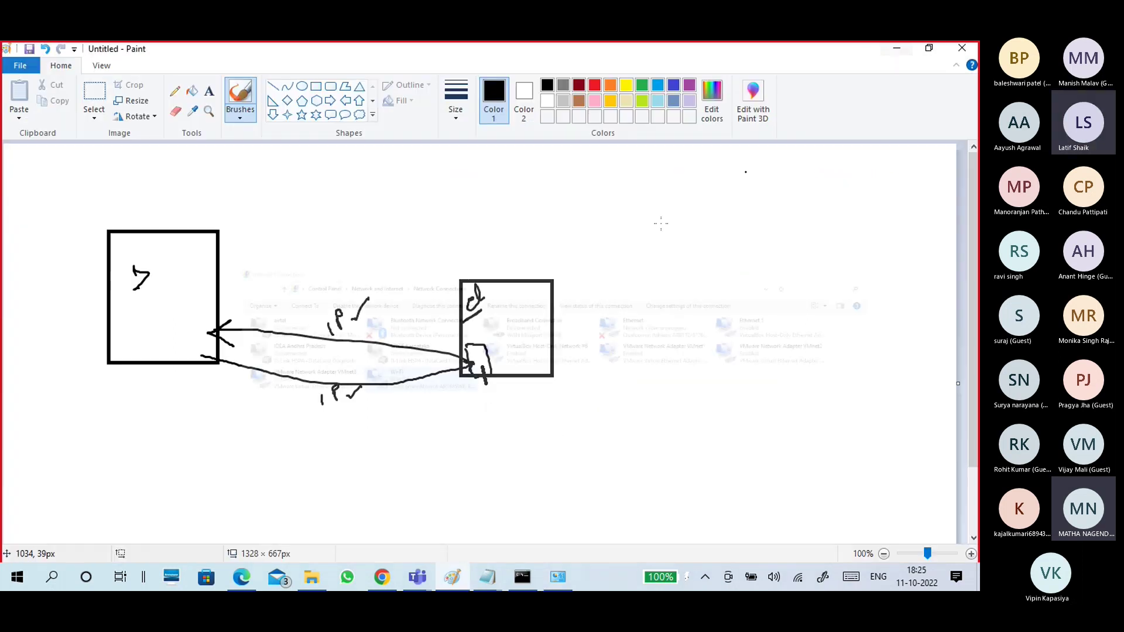
{"action": "left_click_drag", "start_coordinate": [371, 329], "coordinate": [388, 313]}
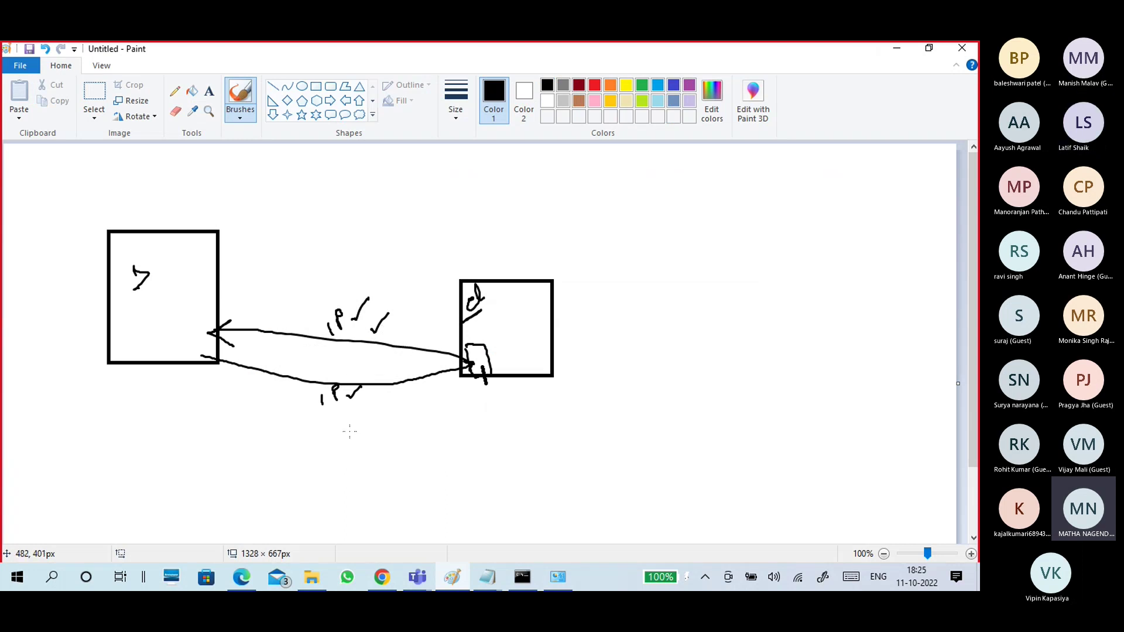
{"action": "key", "text": "ctrl+z"}
{"action": "key", "text": "ctrl+z"}
{"action": "key", "text": "ctrl+z"}
{"action": "key", "text": "ctrl+z"}
{"action": "key", "text": "ctrl+z"}
{"action": "key", "text": "ctrl+z"}
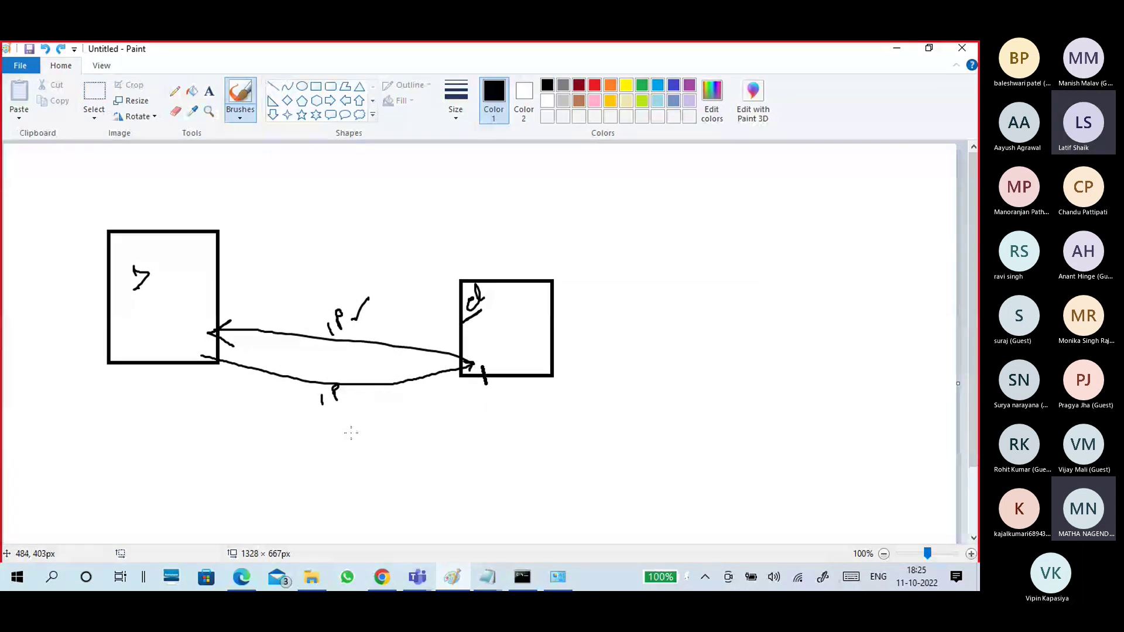
{"action": "key", "text": "ctrl+z"}
{"action": "key", "text": "ctrl+z"}
{"action": "key", "text": "ctrl+z"}
{"action": "key", "text": "ctrl+z"}
{"action": "key", "text": "ctrl+z"}
{"action": "key", "text": "ctrl+z"}
{"action": "key", "text": "ctrl+z"}
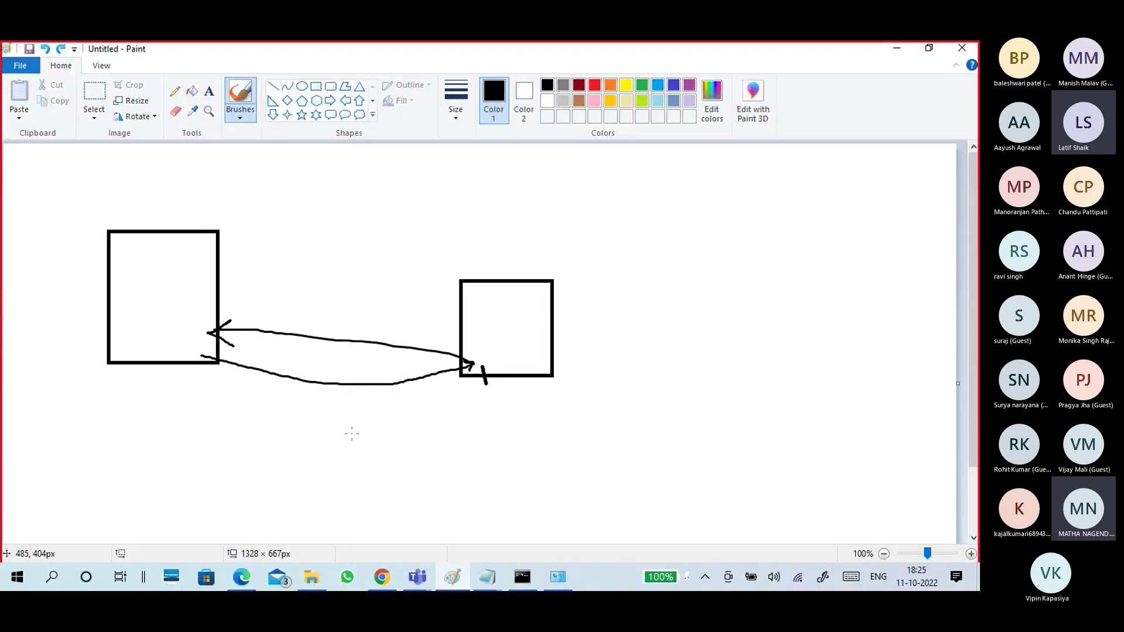
{"action": "key", "text": "ctrl+z"}
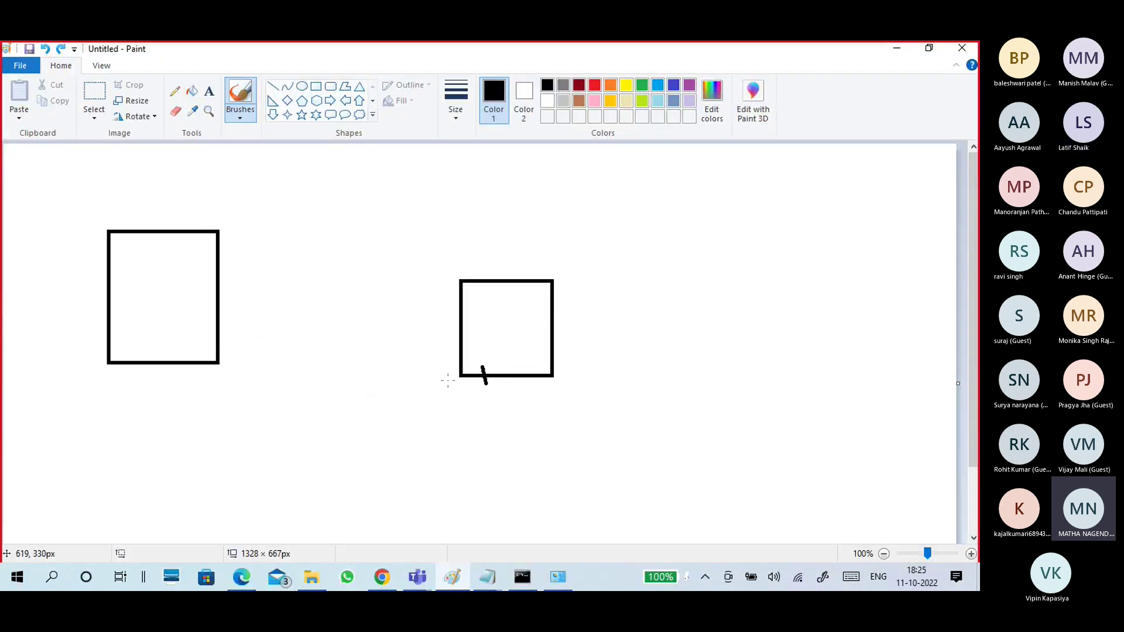
Step: Draw a leftward arrow from the right box and cross out its tip with an X
{"action": "mouse_move", "coordinate": [467, 360]}
{"action": "left_mouse_down"}
{"action": "mouse_move", "coordinate": [454, 361]}
{"action": "mouse_move", "coordinate": [477, 358]}
{"action": "mouse_move", "coordinate": [451, 360]}
{"action": "mouse_move", "coordinate": [484, 357]}
{"action": "left_mouse_up"}
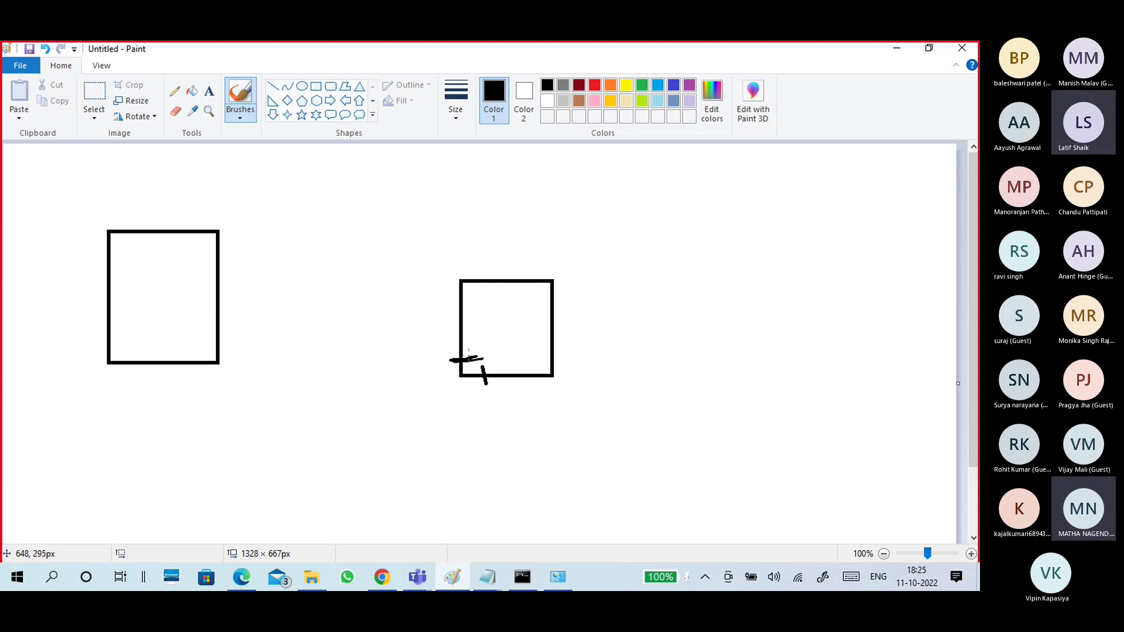
{"action": "mouse_move", "coordinate": [470, 357]}
{"action": "left_mouse_down"}
{"action": "mouse_move", "coordinate": [338, 348]}
{"action": "mouse_move", "coordinate": [346, 356]}
{"action": "left_mouse_up"}
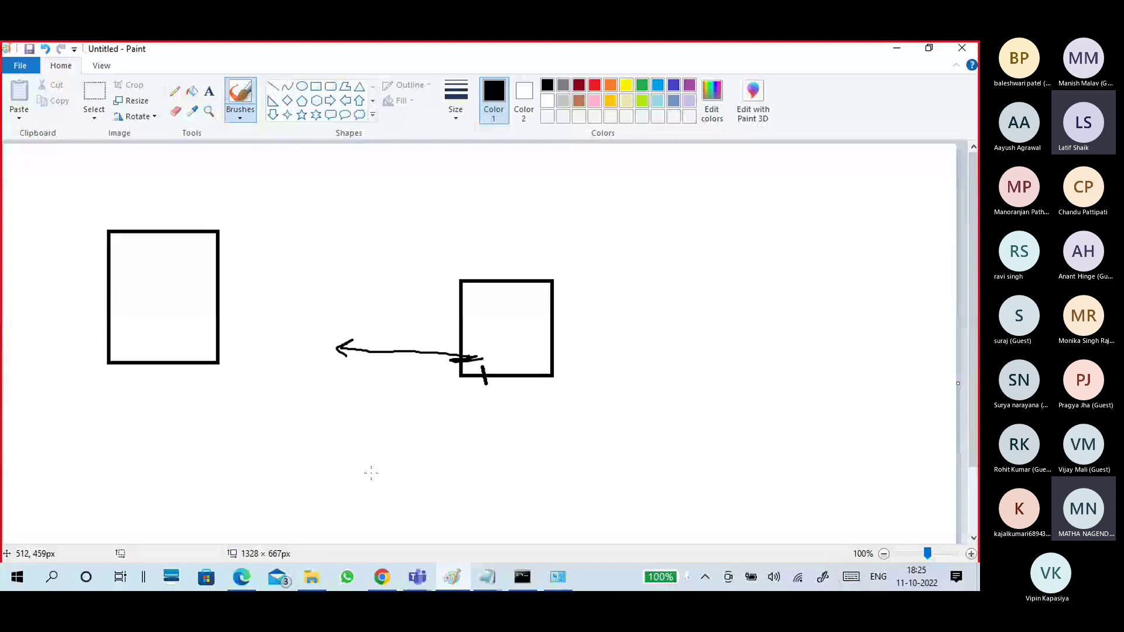
{"action": "mouse_move", "coordinate": [334, 326]}
{"action": "left_mouse_down"}
{"action": "mouse_move", "coordinate": [363, 355]}
{"action": "mouse_move", "coordinate": [334, 369]}
{"action": "left_mouse_up"}
Step: Add a tick in the left box, a cross beside it, and a mark in the right box
{"action": "mouse_move", "coordinate": [182, 271]}
{"action": "left_mouse_down"}
{"action": "mouse_move", "coordinate": [148, 303]}
{"action": "mouse_move", "coordinate": [187, 340]}
{"action": "left_mouse_up"}
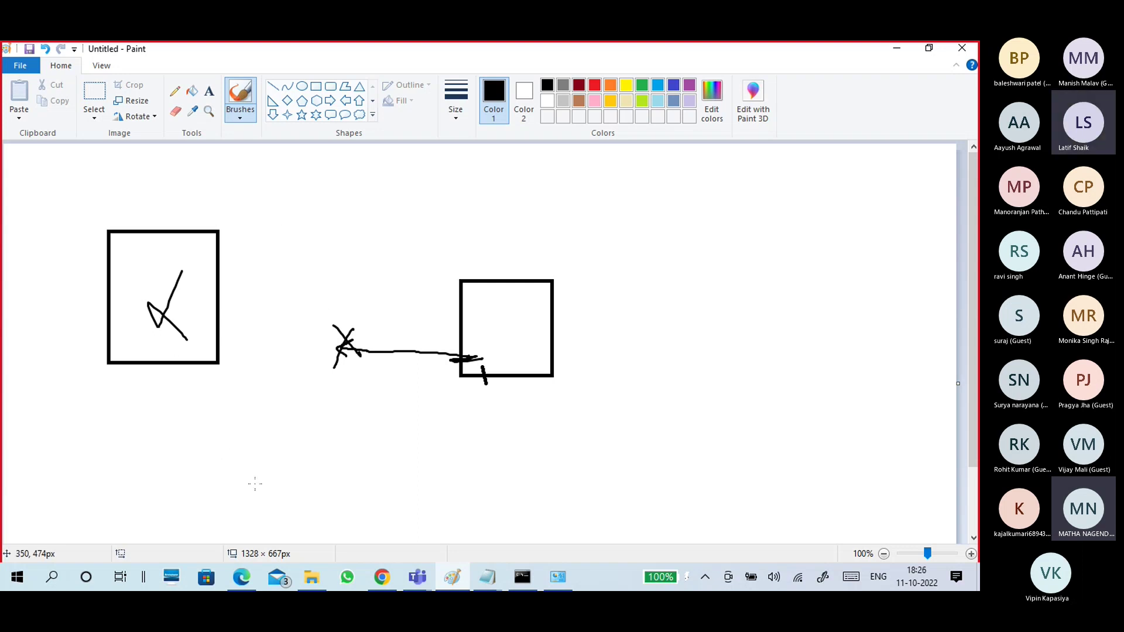
{"action": "mouse_move", "coordinate": [466, 359]}
{"action": "left_mouse_down"}
{"action": "mouse_move", "coordinate": [325, 353]}
{"action": "mouse_move", "coordinate": [352, 379]}
{"action": "left_mouse_up"}
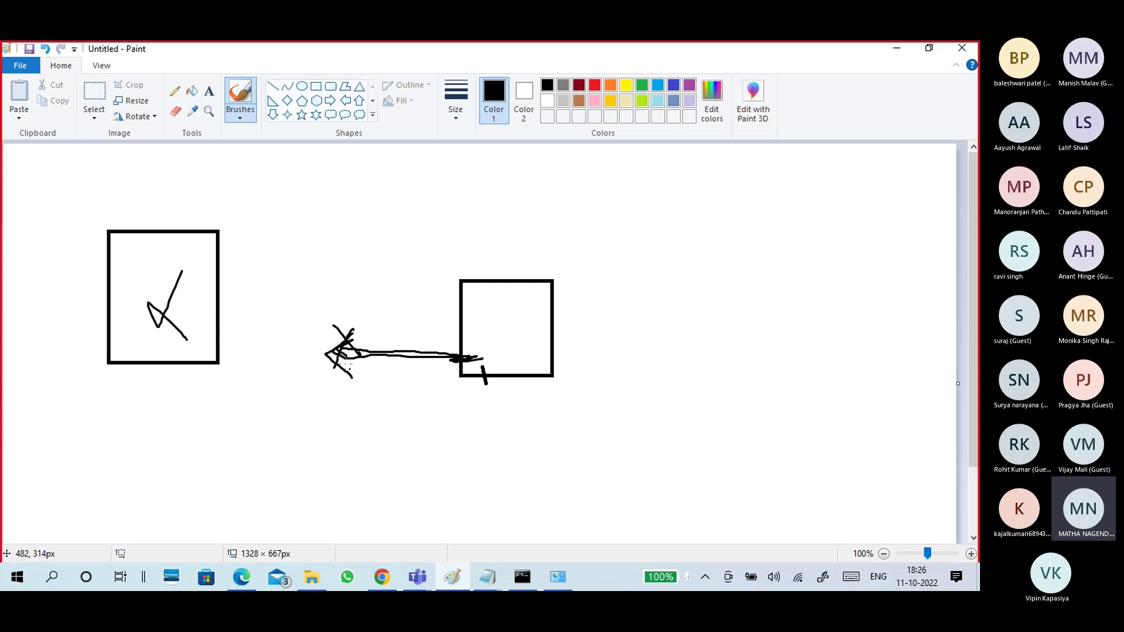
{"action": "mouse_move", "coordinate": [200, 345]}
{"action": "left_mouse_down"}
{"action": "mouse_move", "coordinate": [240, 340]}
{"action": "mouse_move", "coordinate": [230, 373]}
{"action": "left_mouse_up"}
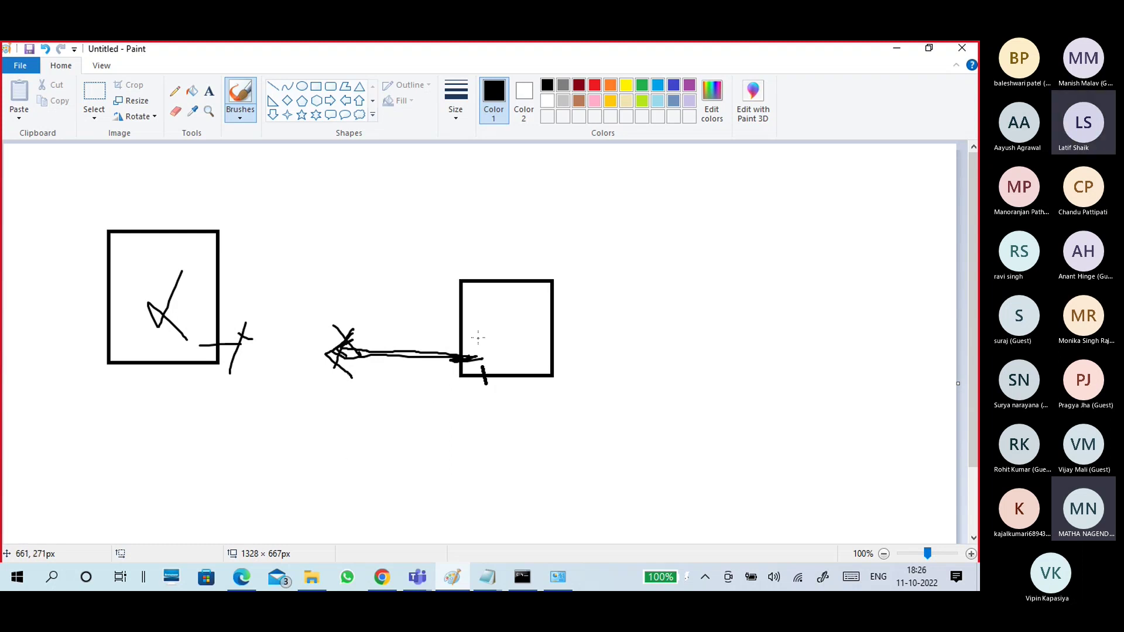
{"action": "mouse_move", "coordinate": [479, 329]}
{"action": "left_mouse_down"}
{"action": "mouse_move", "coordinate": [480, 359]}
{"action": "mouse_move", "coordinate": [502, 320]}
{"action": "mouse_move", "coordinate": [485, 325]}
{"action": "mouse_move", "coordinate": [476, 331]}
{"action": "mouse_move", "coordinate": [496, 339]}
{"action": "mouse_move", "coordinate": [522, 335]}
{"action": "left_mouse_up"}
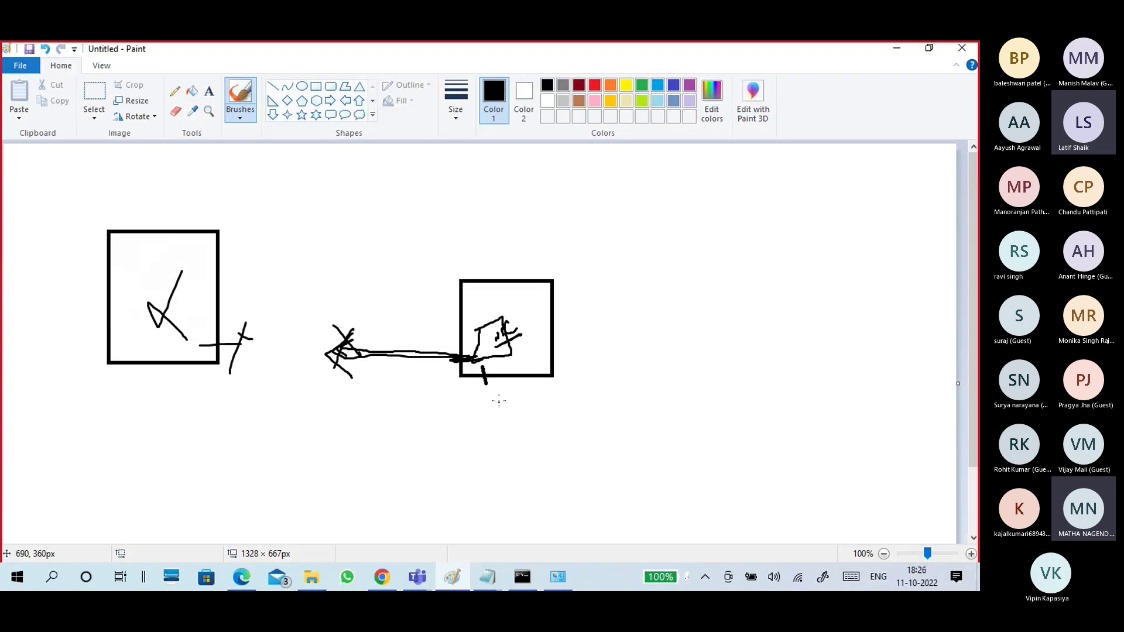
Step: Handwrite '169.254.x.x' below the right box and underline it
{"action": "mouse_move", "coordinate": [499, 398]}
{"action": "left_mouse_down"}
{"action": "mouse_move", "coordinate": [501, 417]}
{"action": "mouse_move", "coordinate": [516, 404]}
{"action": "mouse_move", "coordinate": [588, 410]}
{"action": "left_mouse_up"}
{"action": "mouse_move", "coordinate": [590, 387]}
{"action": "left_mouse_down"}
{"action": "mouse_move", "coordinate": [603, 398]}
{"action": "mouse_move", "coordinate": [590, 406]}
{"action": "left_mouse_up"}
{"action": "left_click_drag", "start_coordinate": [590, 384], "coordinate": [631, 390]}
{"action": "mouse_move", "coordinate": [627, 380]}
{"action": "left_mouse_down"}
{"action": "mouse_move", "coordinate": [629, 397]}
{"action": "mouse_move", "coordinate": [726, 357]}
{"action": "left_mouse_up"}
{"action": "left_click", "coordinate": [697, 368]}
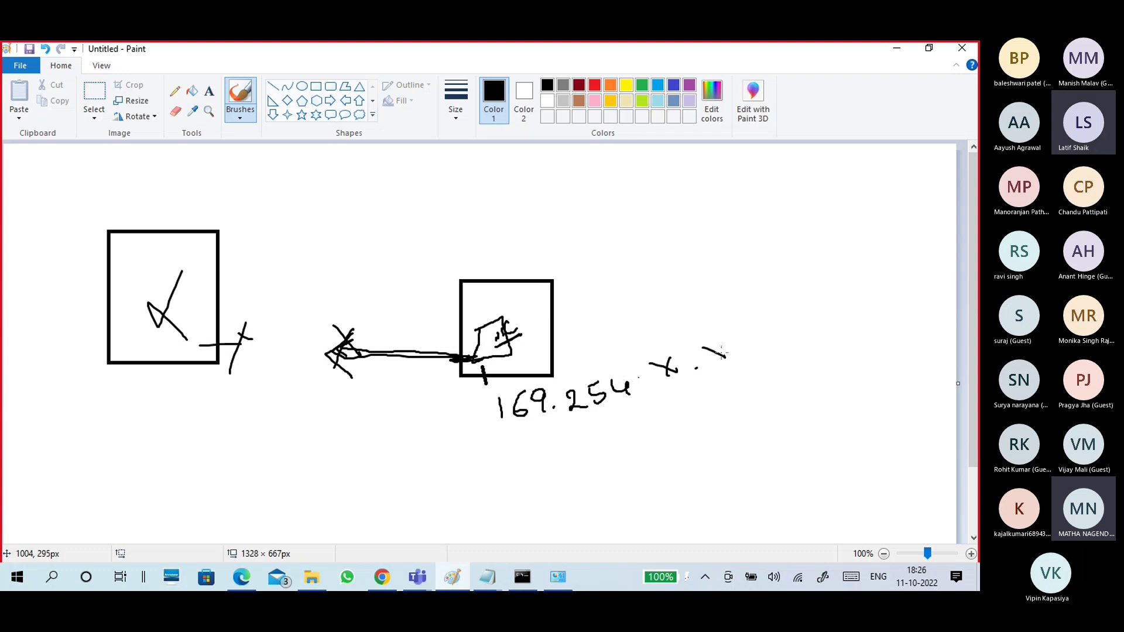
{"action": "left_click_drag", "start_coordinate": [498, 439], "coordinate": [734, 374]}
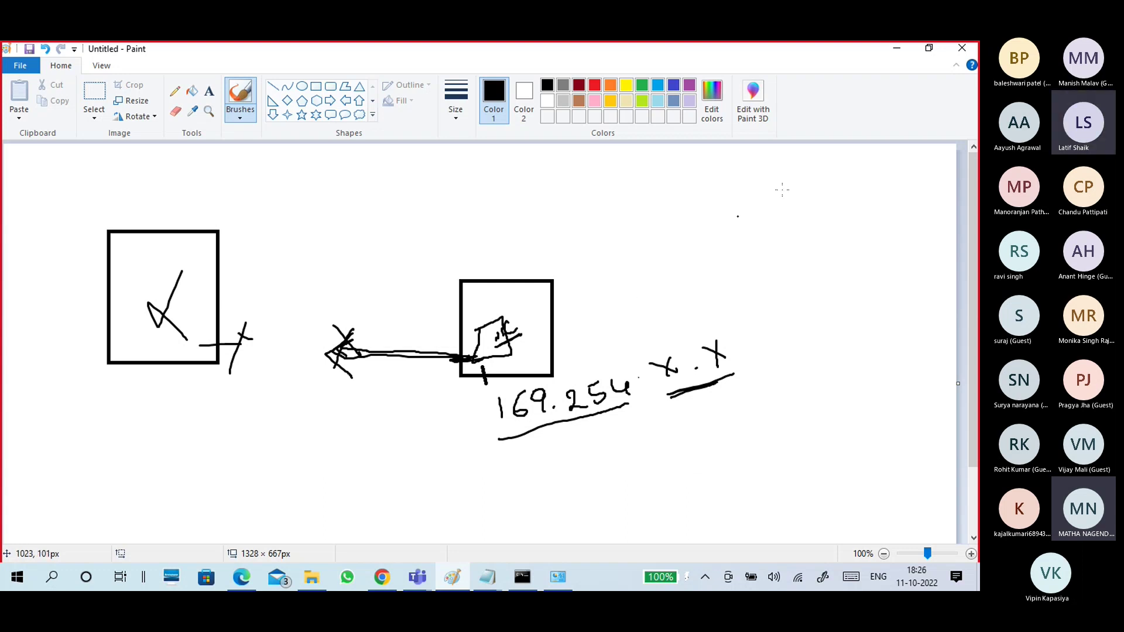
Step: Minimize Paint and scroll the ipconfig output to the VMnet2 adapter heading
{"action": "left_click", "coordinate": [898, 50]}
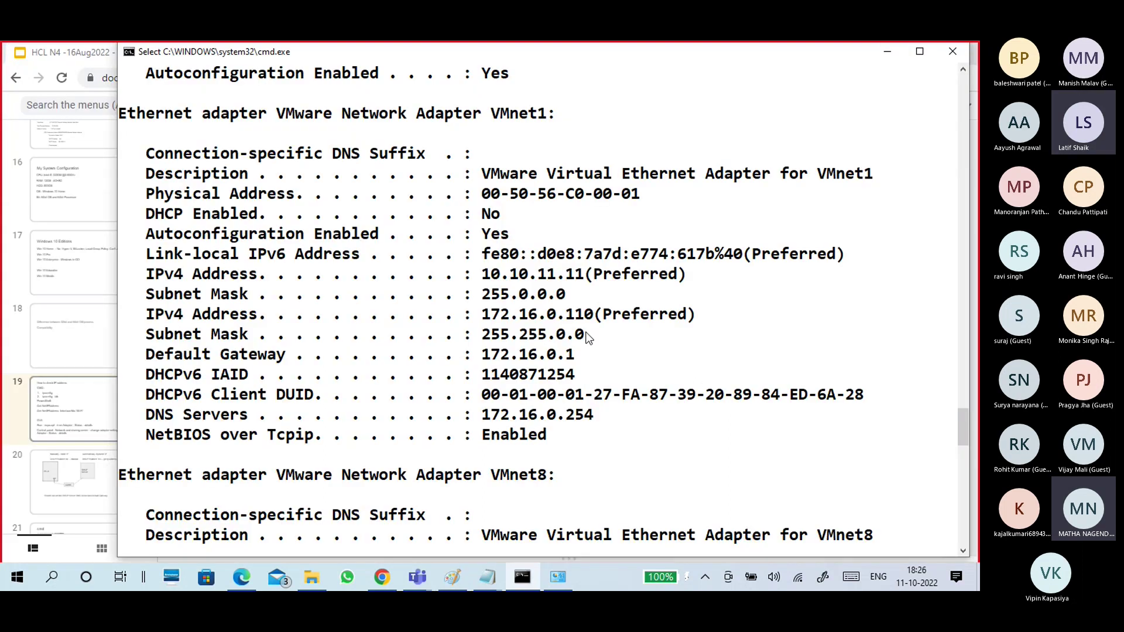
{"action": "scroll", "coordinate": [587, 334], "scroll_direction": "up", "scroll_amount": 3}
{"action": "scroll", "coordinate": [587, 334], "scroll_direction": "down", "scroll_amount": 5}
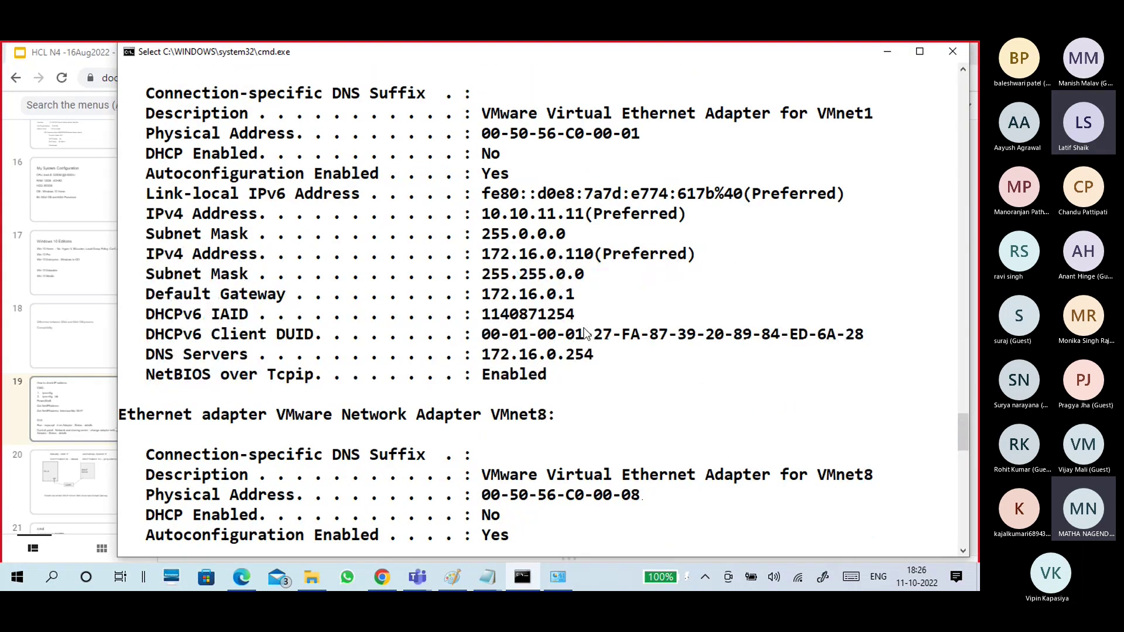
{"action": "scroll", "coordinate": [588, 334], "scroll_direction": "down", "scroll_amount": 5}
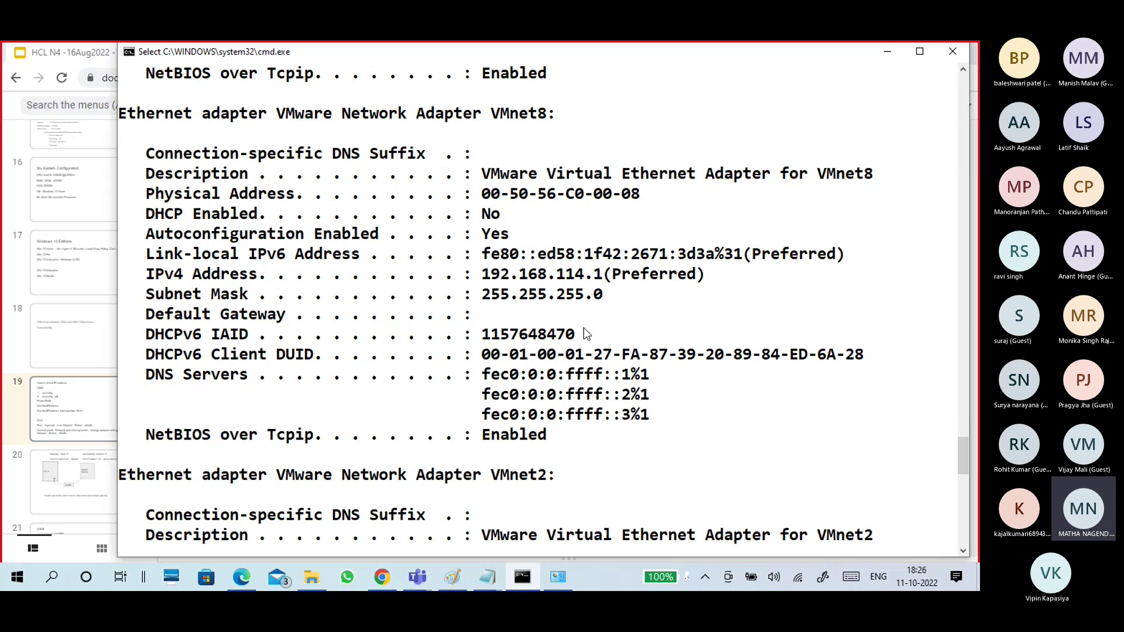
{"action": "scroll", "coordinate": [564, 316], "scroll_direction": "down", "scroll_amount": 7}
{"action": "scroll", "coordinate": [562, 311], "scroll_direction": "up", "scroll_amount": 1}
{"action": "double_click", "coordinate": [523, 113]}
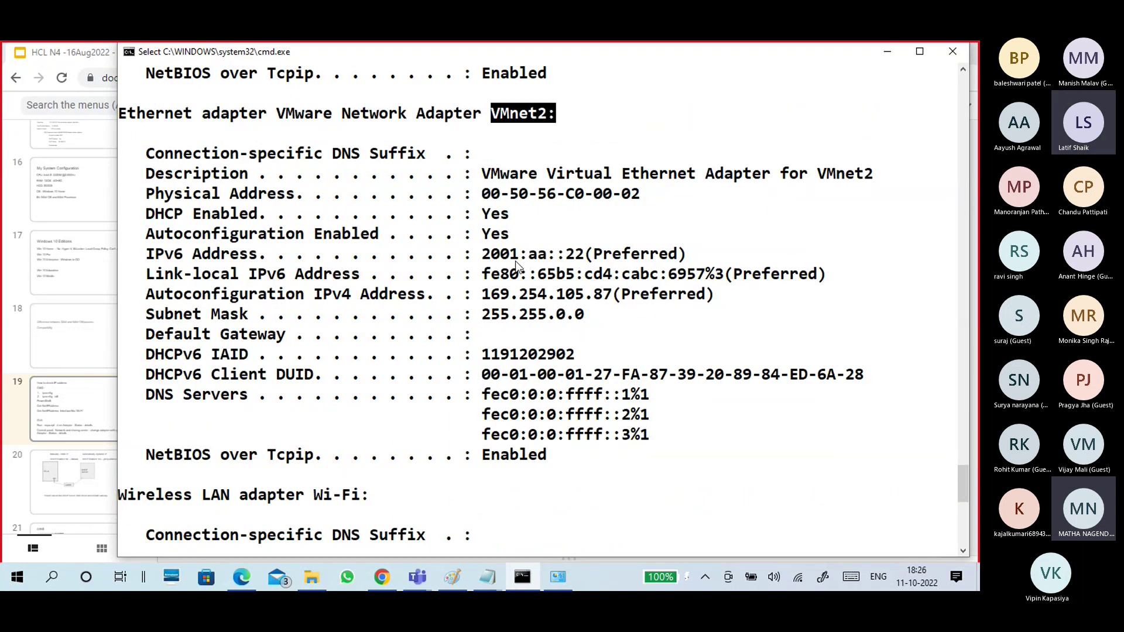
Step: Highlight VMnet2's DHCP Yes, IPv6 2001:aa::22, 169.254.105.87 and 255.255.0.0 mask lines
{"action": "left_click_drag", "start_coordinate": [140, 213], "coordinate": [533, 212]}
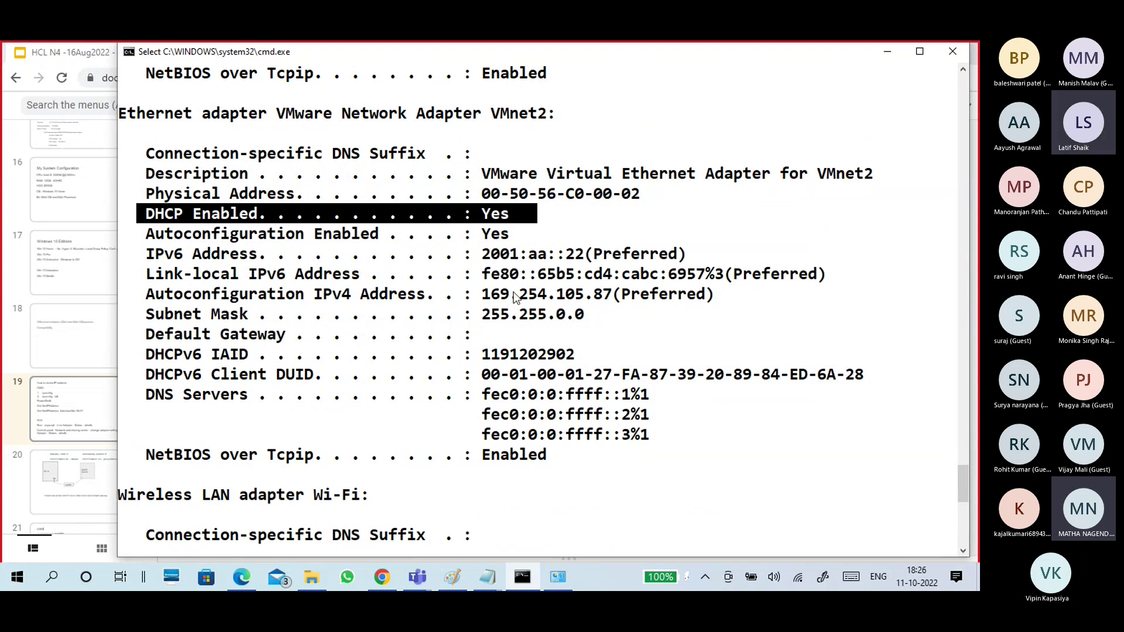
{"action": "left_click_drag", "start_coordinate": [477, 295], "coordinate": [620, 296]}
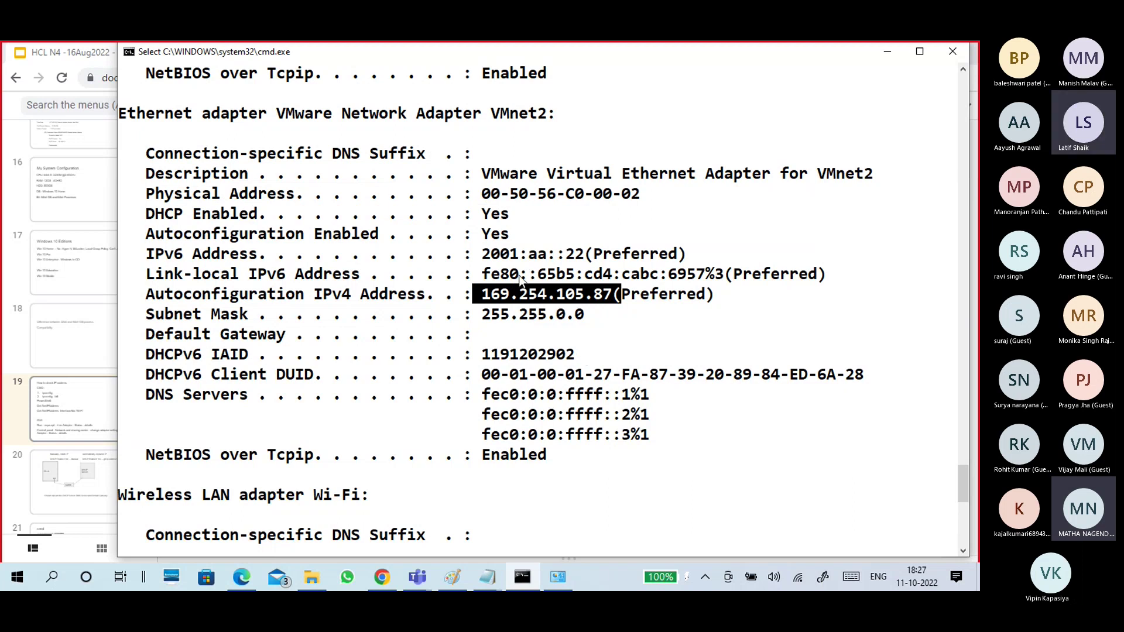
{"action": "left_click_drag", "start_coordinate": [484, 255], "coordinate": [591, 266]}
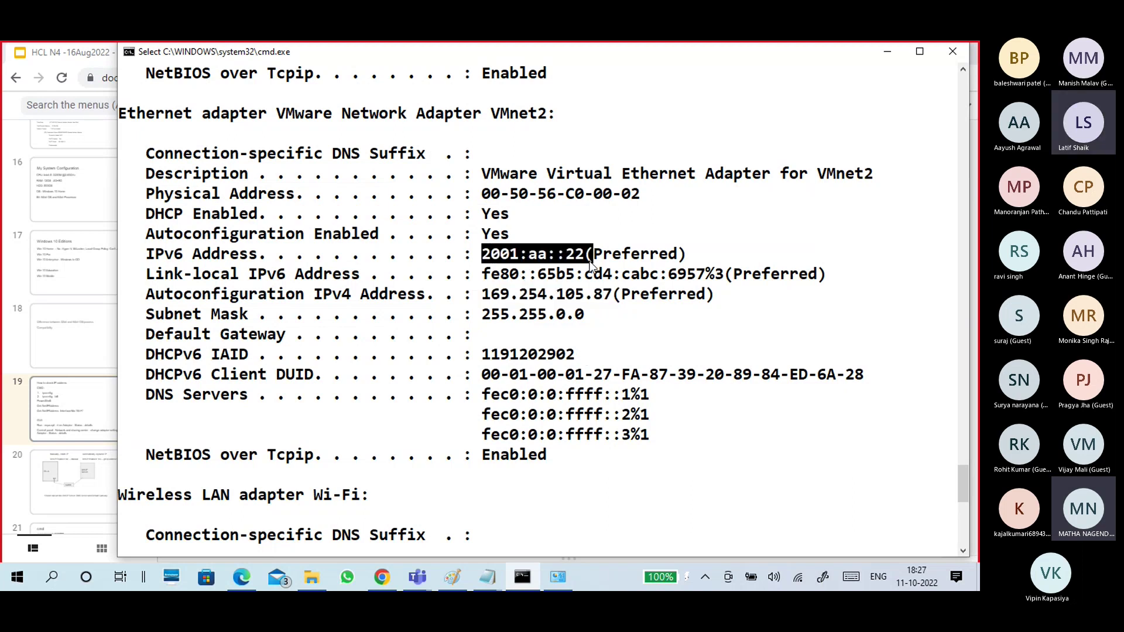
{"action": "left_click_drag", "start_coordinate": [476, 254], "coordinate": [592, 258]}
{"action": "left_click_drag", "start_coordinate": [488, 298], "coordinate": [605, 300]}
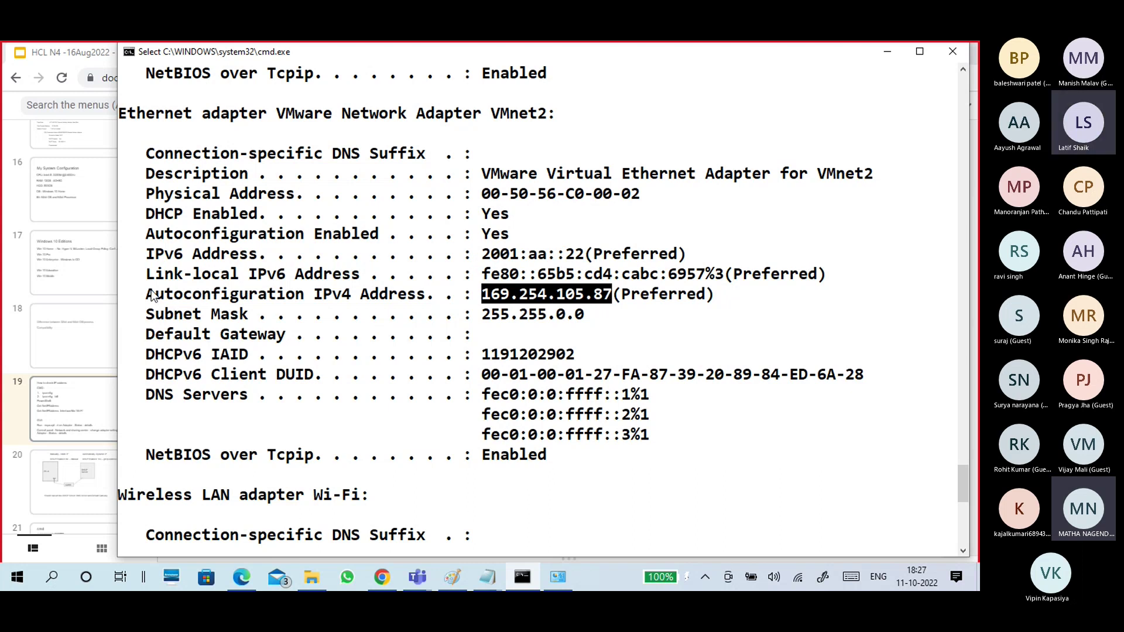
{"action": "left_click_drag", "start_coordinate": [147, 296], "coordinate": [591, 319]}
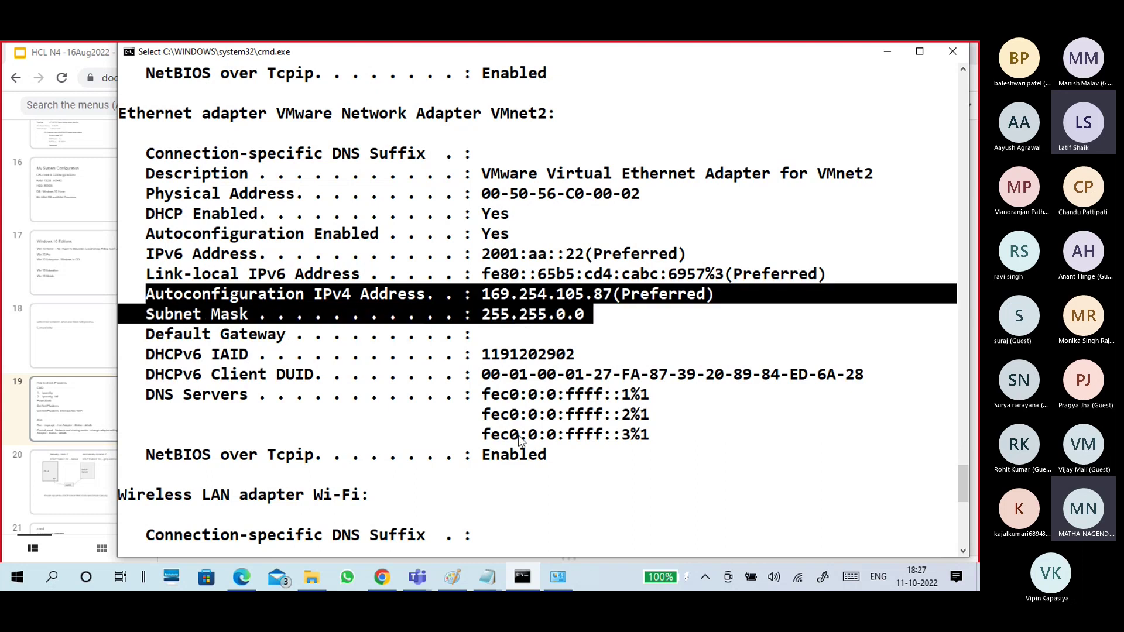
Step: Handwrite an 'Error' note beside the 169.254.x.x label in Paint, then minimize it
{"action": "left_click", "coordinate": [452, 573]}
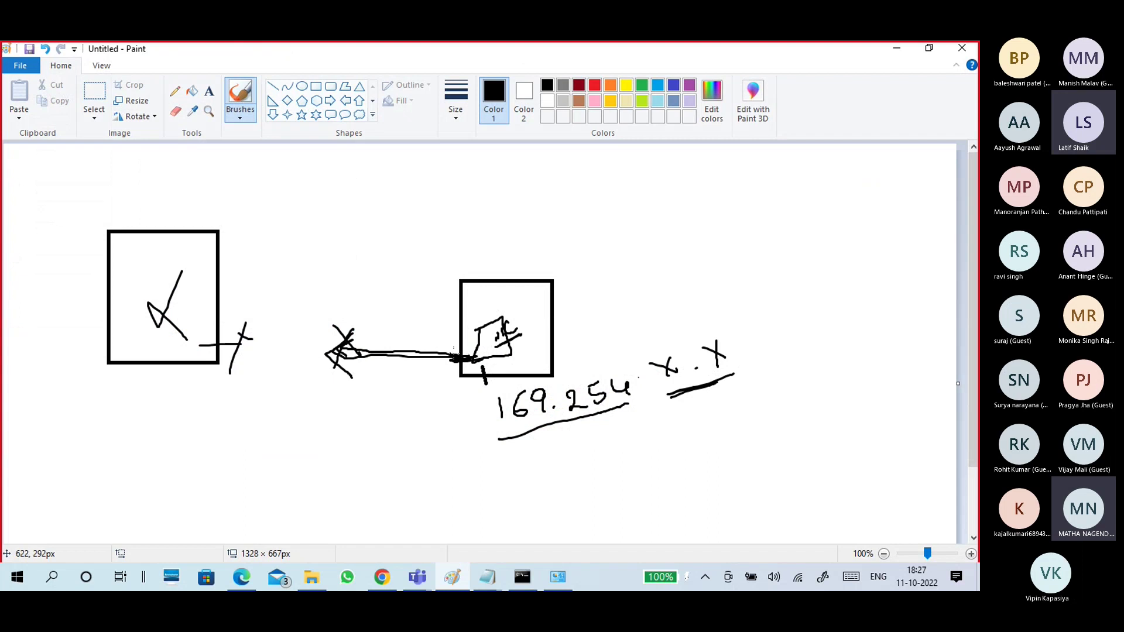
{"action": "mouse_move", "coordinate": [747, 298]}
{"action": "left_mouse_down"}
{"action": "mouse_move", "coordinate": [760, 245]}
{"action": "mouse_move", "coordinate": [780, 273]}
{"action": "mouse_move", "coordinate": [797, 245]}
{"action": "left_mouse_up"}
{"action": "mouse_move", "coordinate": [798, 241]}
{"action": "left_mouse_down"}
{"action": "mouse_move", "coordinate": [833, 200]}
{"action": "mouse_move", "coordinate": [833, 167]}
{"action": "mouse_move", "coordinate": [827, 218]}
{"action": "left_mouse_up"}
{"action": "left_click", "coordinate": [895, 49]}
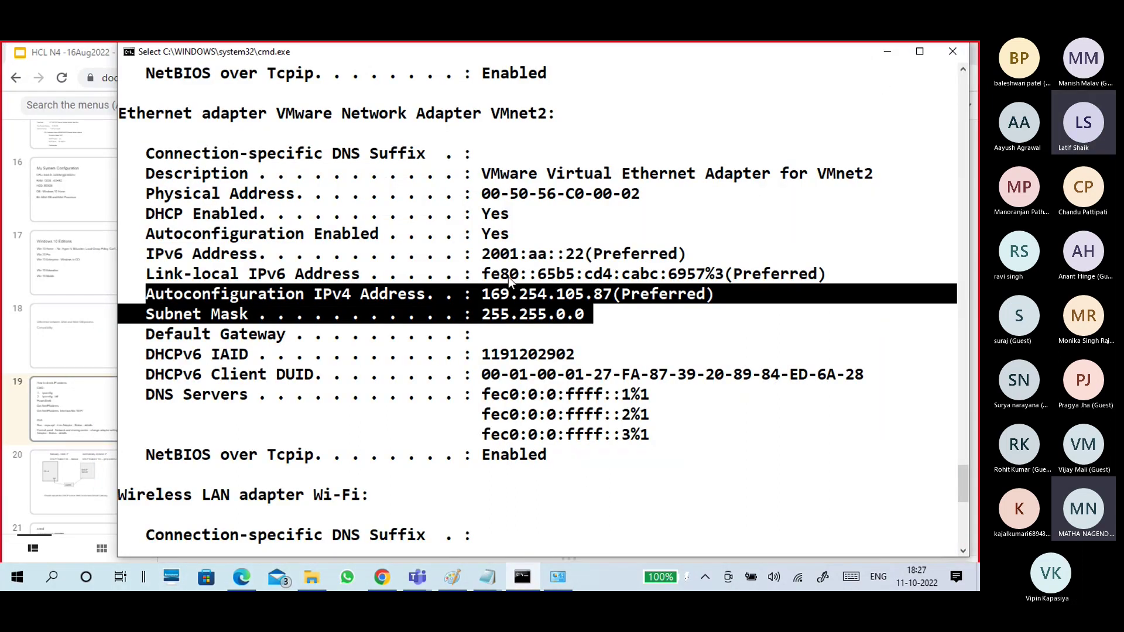
Step: Highlight 'VMnet2' and 'Virtual Ethernet' in the adapter description
{"action": "left_click", "coordinate": [508, 280]}
{"action": "left_click_drag", "start_coordinate": [873, 174], "coordinate": [819, 177]}
{"action": "left_click_drag", "start_coordinate": [548, 174], "coordinate": [705, 176]}
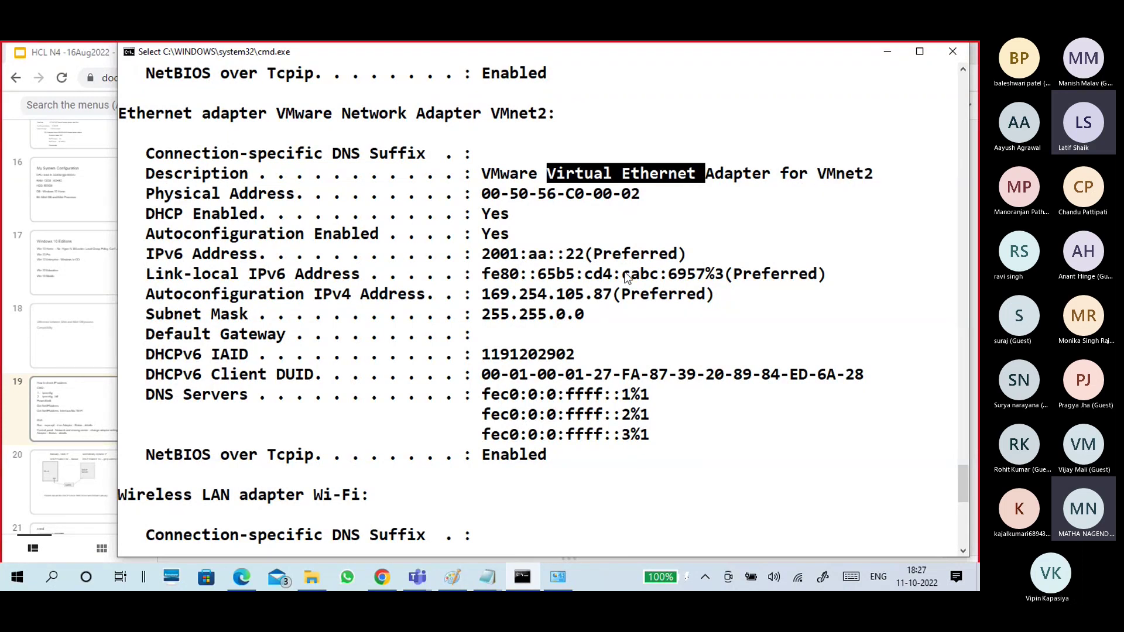
{"action": "left_click", "coordinate": [520, 175]}
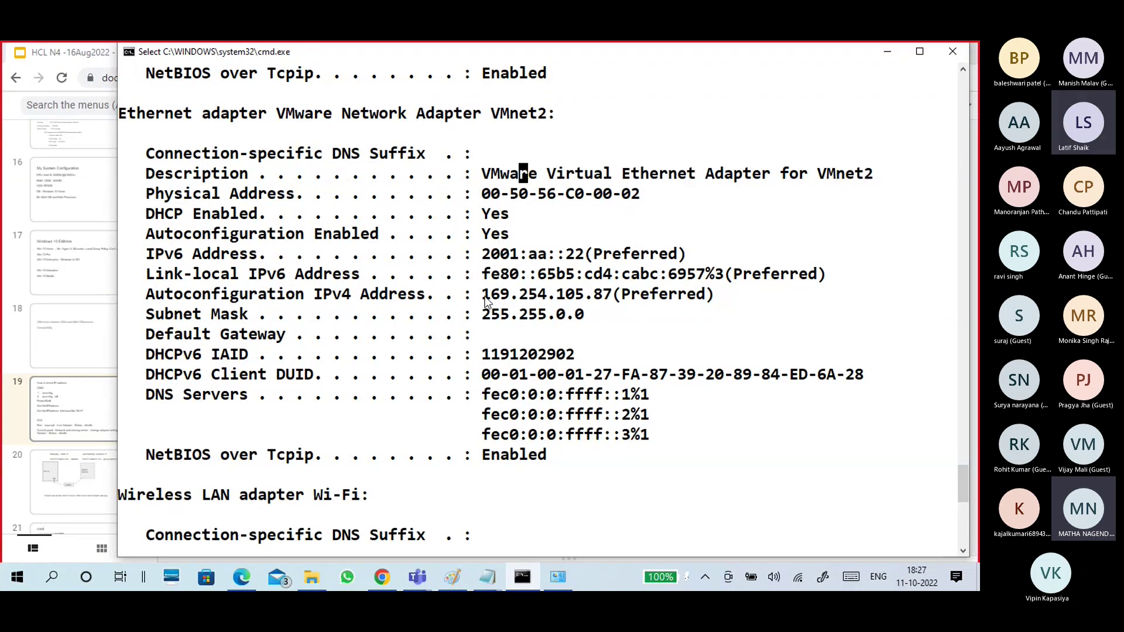
Step: Highlight VMnet2's DHCP Yes and 169.254 address and mask, then return to the Slides presentation
{"action": "left_click_drag", "start_coordinate": [588, 315], "coordinate": [667, 323]}
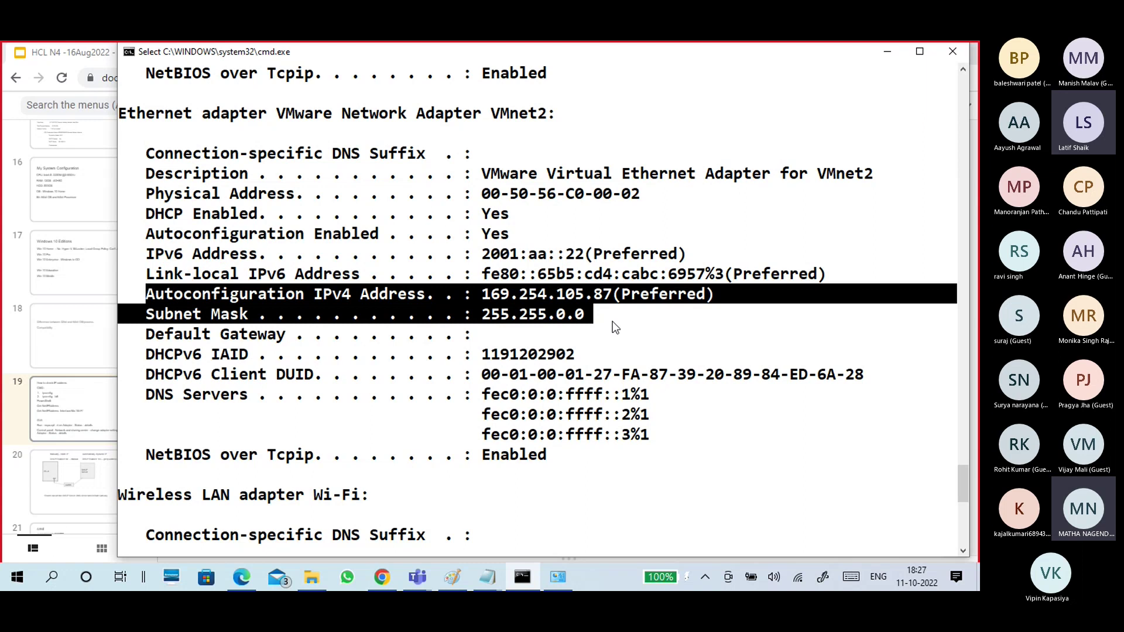
{"action": "left_click", "coordinate": [597, 315]}
{"action": "left_click_drag", "start_coordinate": [592, 316], "coordinate": [129, 298]}
{"action": "left_click", "coordinate": [452, 215]}
{"action": "left_click_drag", "start_coordinate": [462, 219], "coordinate": [515, 217]}
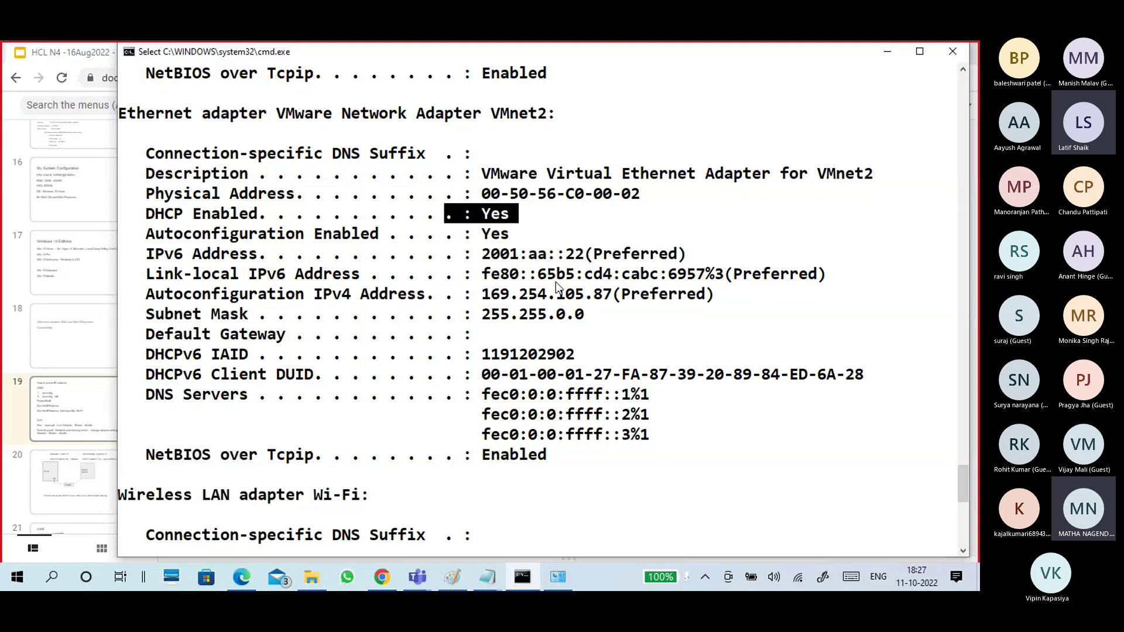
{"action": "left_click_drag", "start_coordinate": [612, 296], "coordinate": [483, 299]}
{"action": "left_click", "coordinate": [529, 295]}
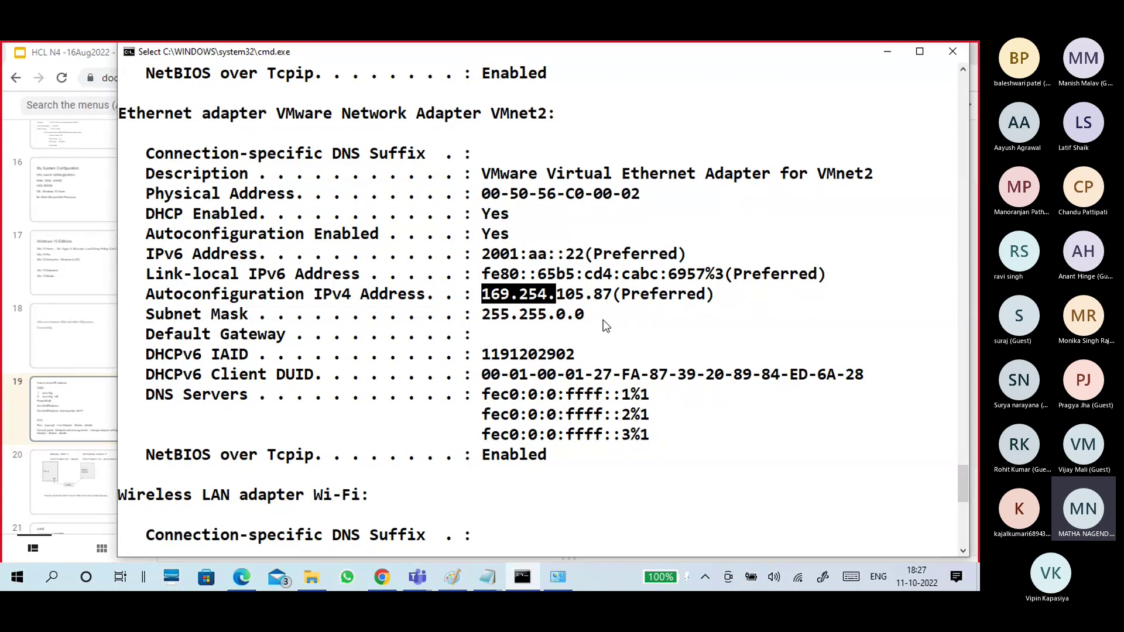
{"action": "left_click", "coordinate": [881, 59]}
{"action": "left_click", "coordinate": [736, 284]}
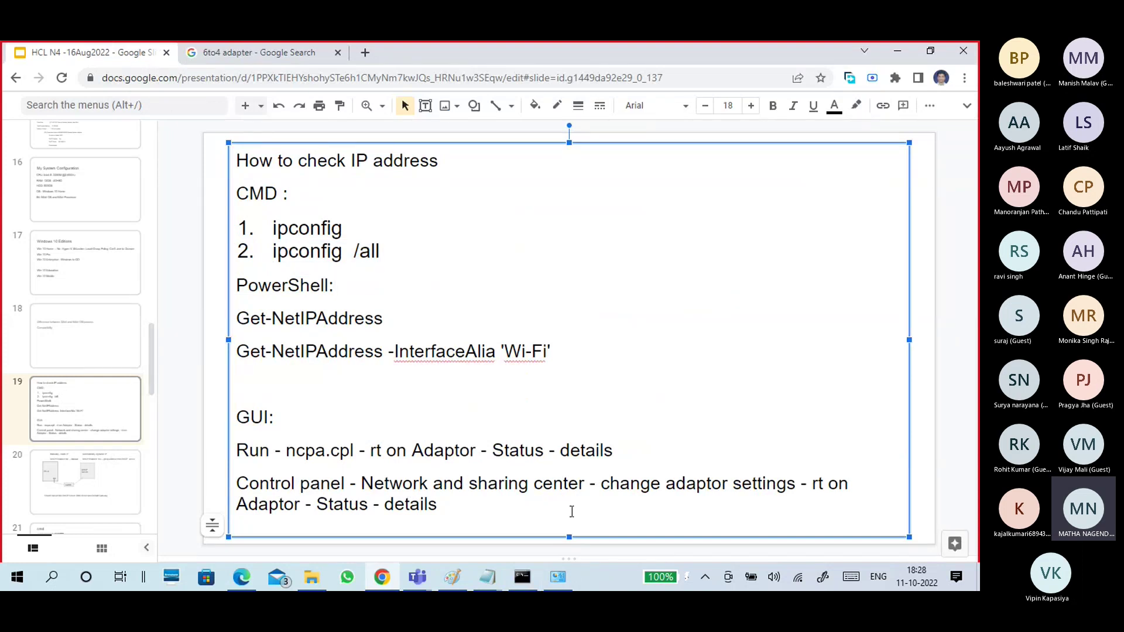
Step: Open VMnet2's connection details from Network Connections
{"action": "left_click", "coordinate": [530, 583]}
{"action": "left_click", "coordinate": [531, 582]}
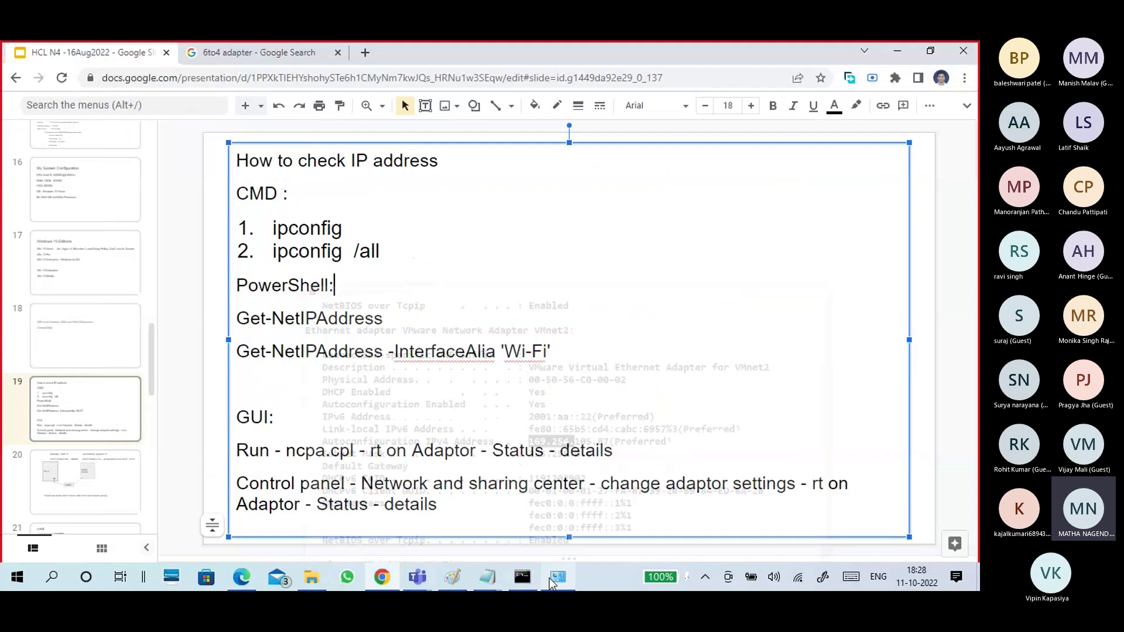
{"action": "left_click", "coordinate": [560, 577]}
{"action": "double_click", "coordinate": [789, 178]}
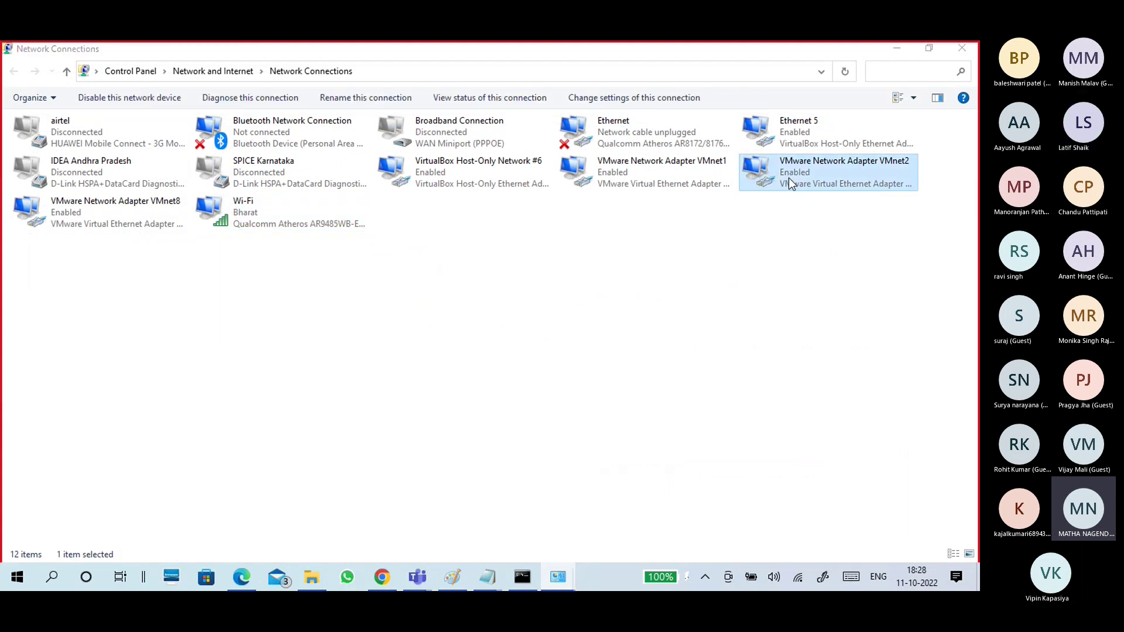
{"action": "left_click", "coordinate": [410, 298]}
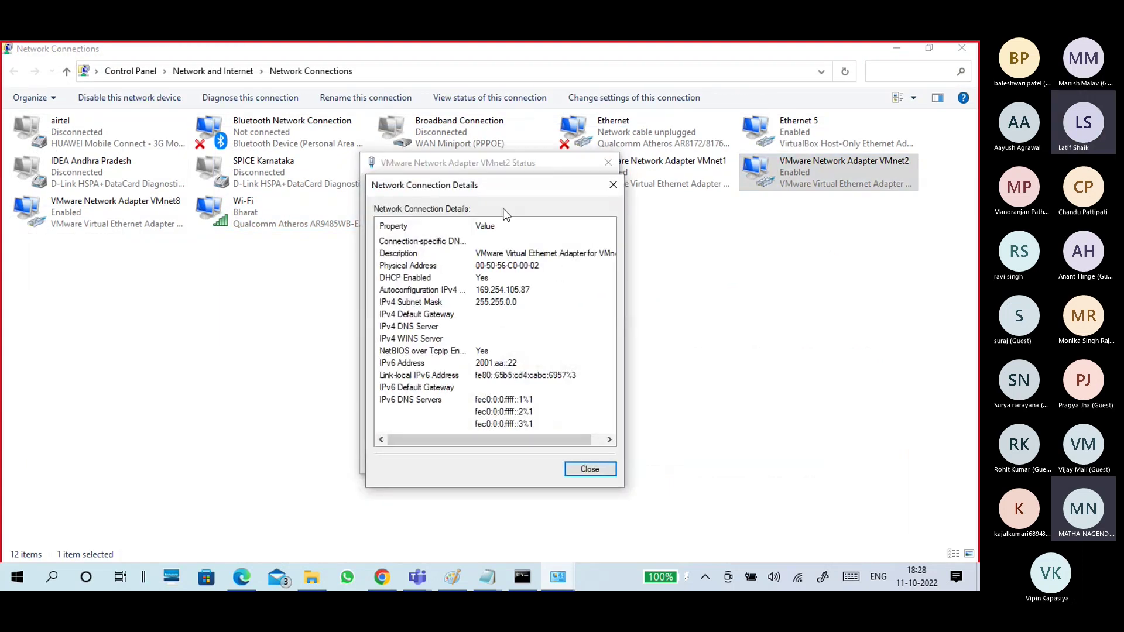
{"action": "left_click_drag", "start_coordinate": [528, 185], "coordinate": [719, 117]}
Step: Check VMnet2's DHCP Yes, autoconfiguration IPv4 169.254.105.87 and subnet mask, then close both dialogs
{"action": "left_click", "coordinate": [666, 214]}
{"action": "left_click", "coordinate": [668, 224]}
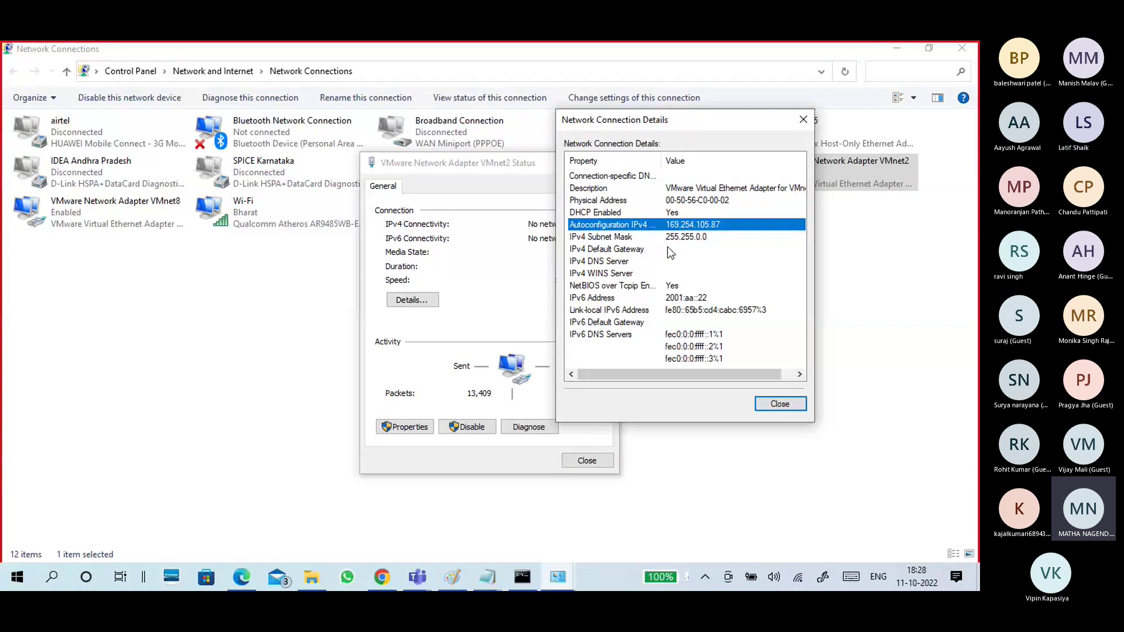
{"action": "key", "text": "Up"}
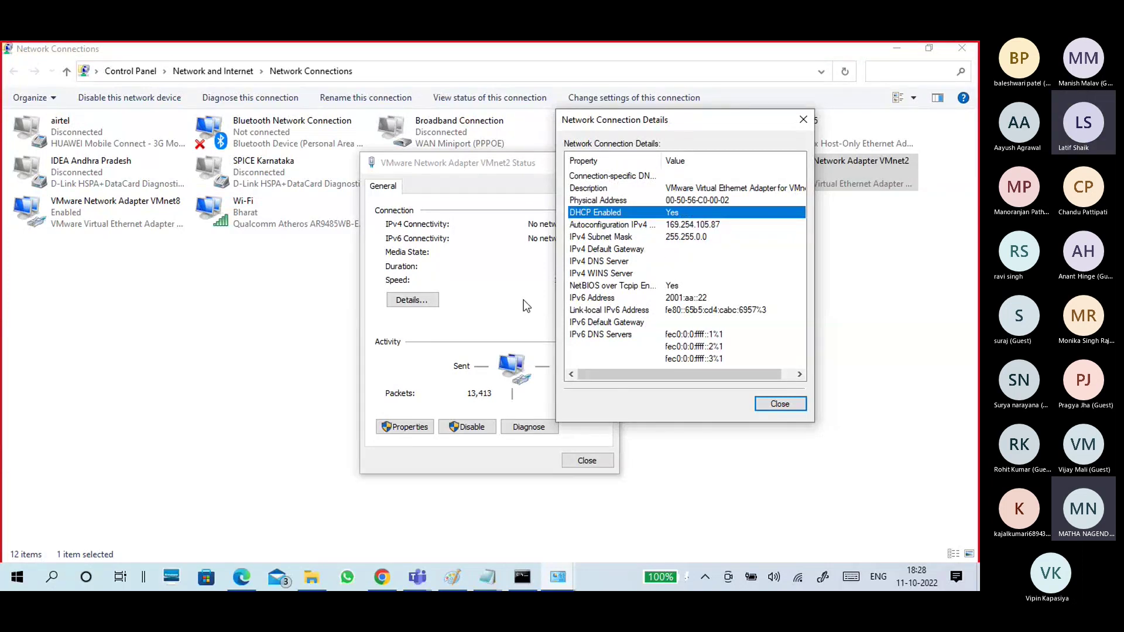
{"action": "left_click", "coordinate": [691, 225]}
{"action": "left_click", "coordinate": [691, 236]}
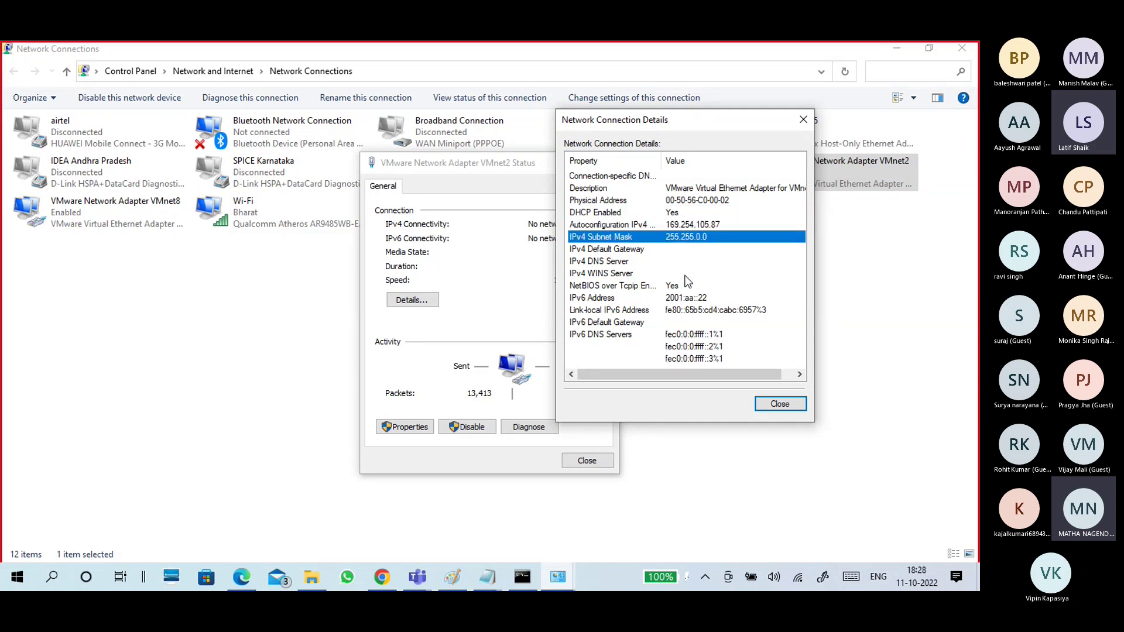
{"action": "left_click", "coordinate": [688, 223]}
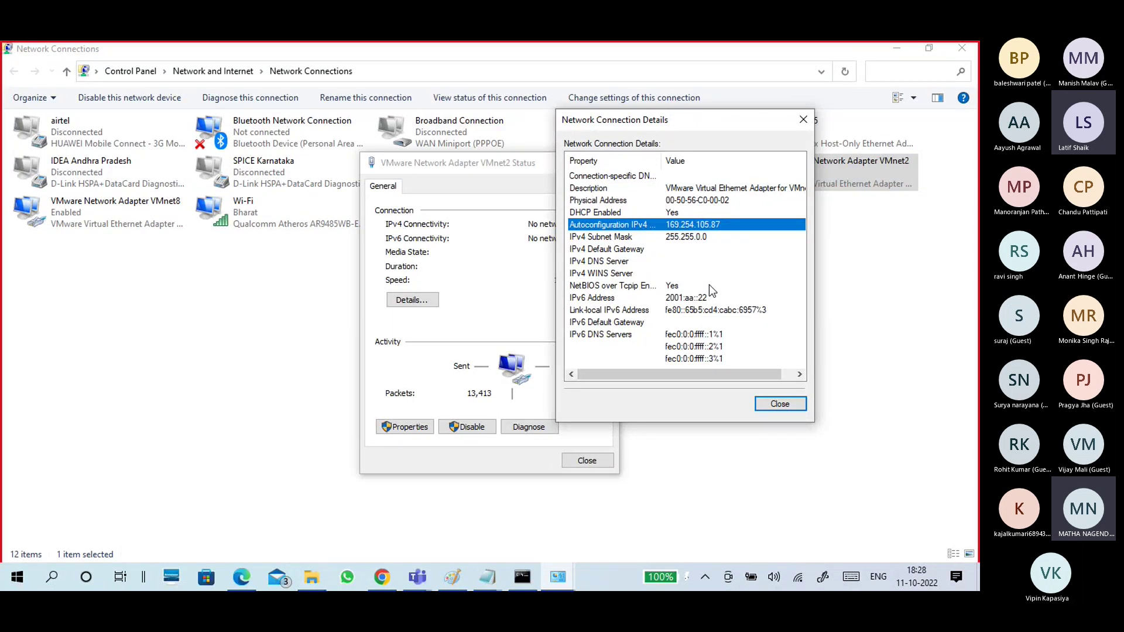
{"action": "left_click", "coordinate": [764, 405]}
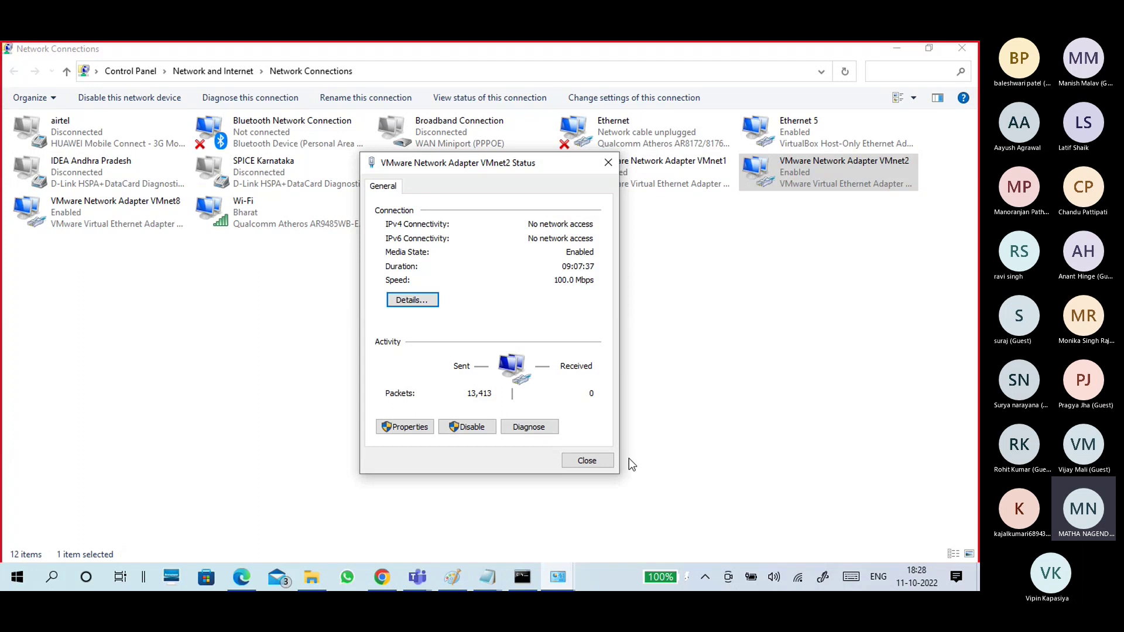
{"action": "left_click", "coordinate": [587, 461]}
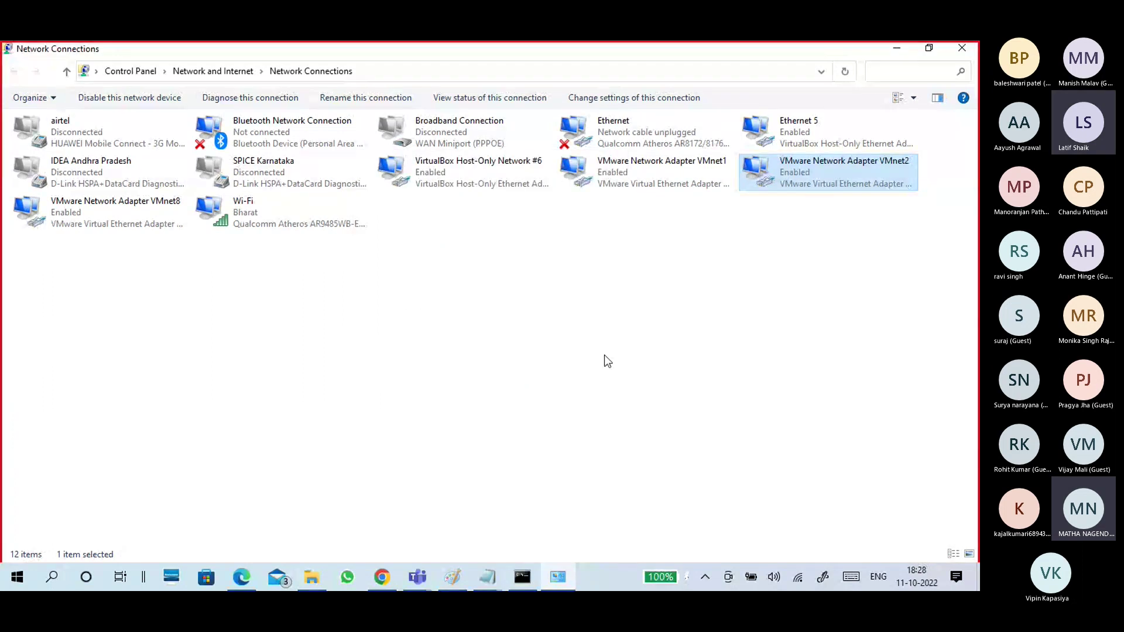
Step: Add ticks by the left box, a line to the right box and a stroke inside it
{"action": "left_click", "coordinate": [452, 578]}
{"action": "left_click_drag", "start_coordinate": [177, 261], "coordinate": [251, 215]}
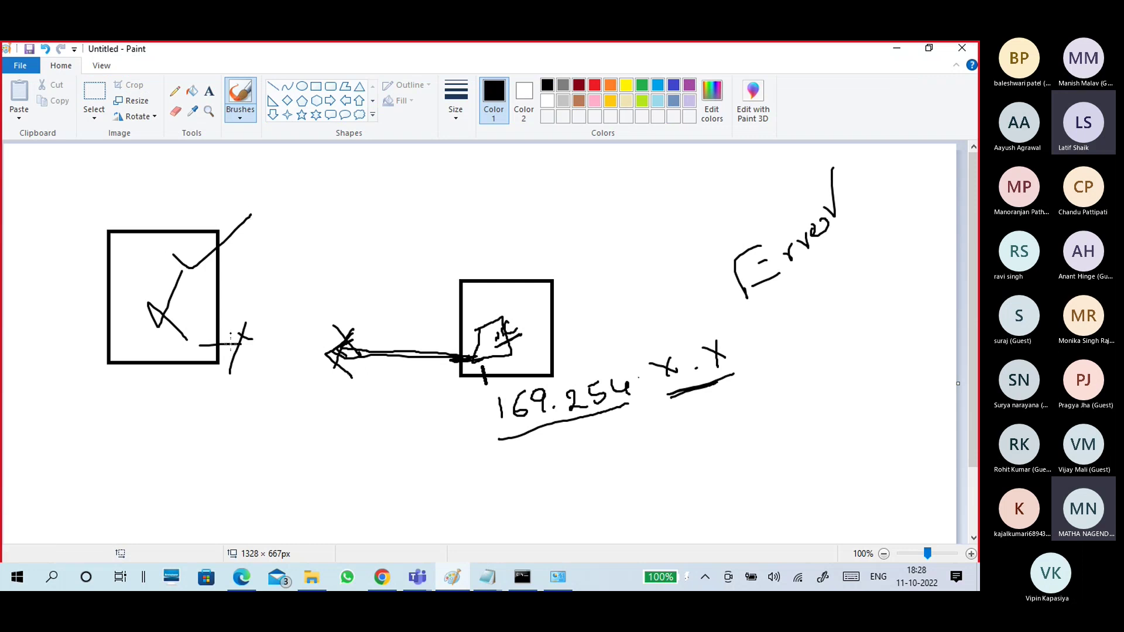
{"action": "mouse_move", "coordinate": [167, 290]}
{"action": "left_mouse_down"}
{"action": "mouse_move", "coordinate": [192, 313]}
{"action": "mouse_move", "coordinate": [246, 268]}
{"action": "left_mouse_up"}
{"action": "mouse_move", "coordinate": [200, 344]}
{"action": "left_mouse_down"}
{"action": "mouse_move", "coordinate": [451, 360]}
{"action": "mouse_move", "coordinate": [223, 359]}
{"action": "mouse_move", "coordinate": [460, 369]}
{"action": "mouse_move", "coordinate": [450, 358]}
{"action": "left_mouse_up"}
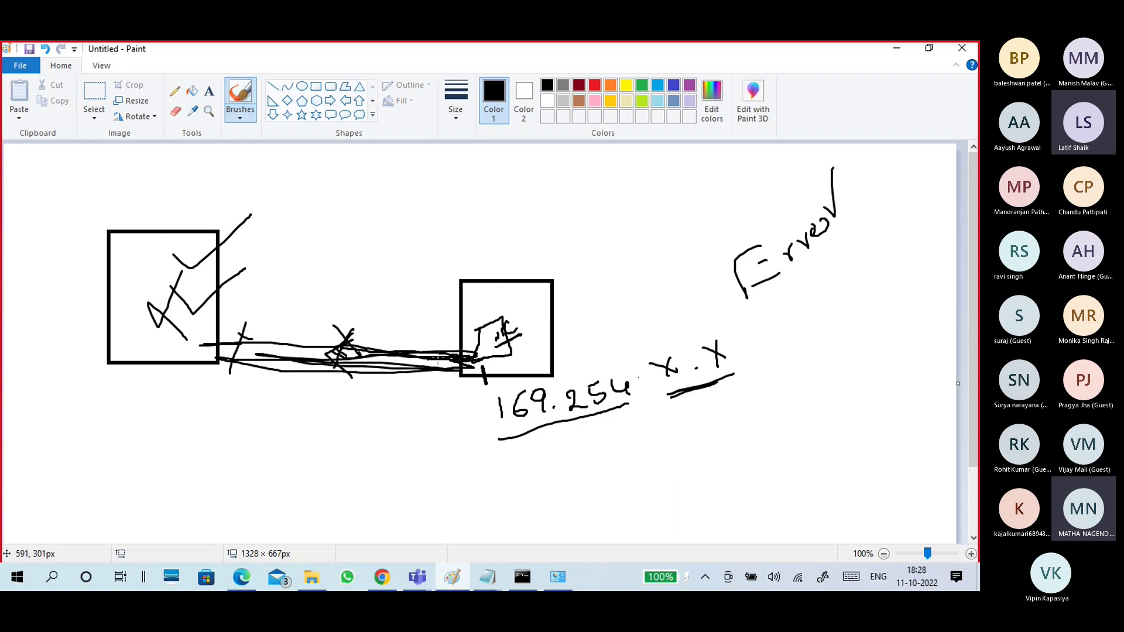
{"action": "mouse_move", "coordinate": [501, 320]}
{"action": "left_mouse_down"}
{"action": "mouse_move", "coordinate": [504, 335]}
{"action": "mouse_move", "coordinate": [547, 300]}
{"action": "left_mouse_up"}
{"action": "left_click", "coordinate": [890, 52]}
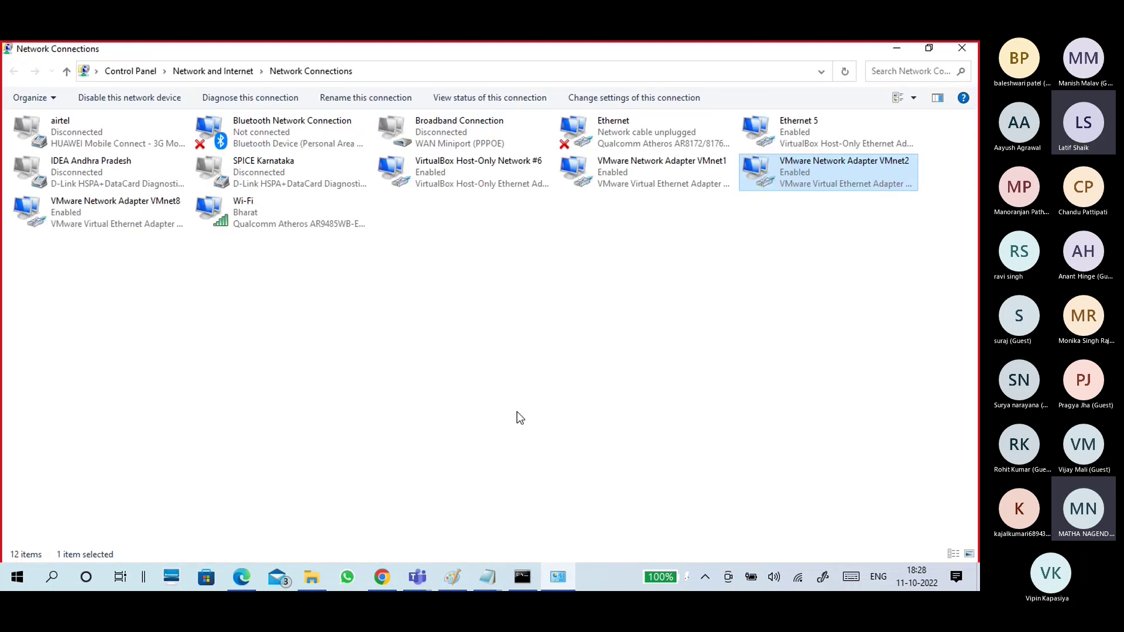
Step: In Google Slides, highlight the ipconfig and ipconfig /all commands on the current slide
{"action": "left_click", "coordinate": [382, 577]}
{"action": "left_click_drag", "start_coordinate": [360, 222], "coordinate": [267, 236]}
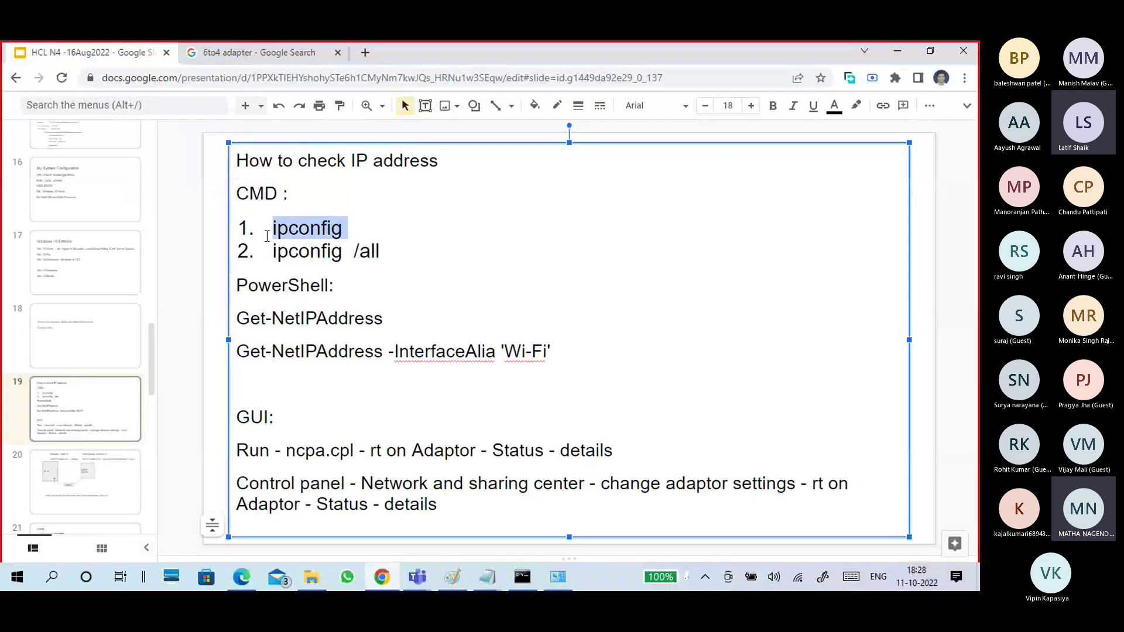
{"action": "left_click_drag", "start_coordinate": [392, 253], "coordinate": [272, 253]}
{"action": "left_click", "coordinate": [343, 228]}
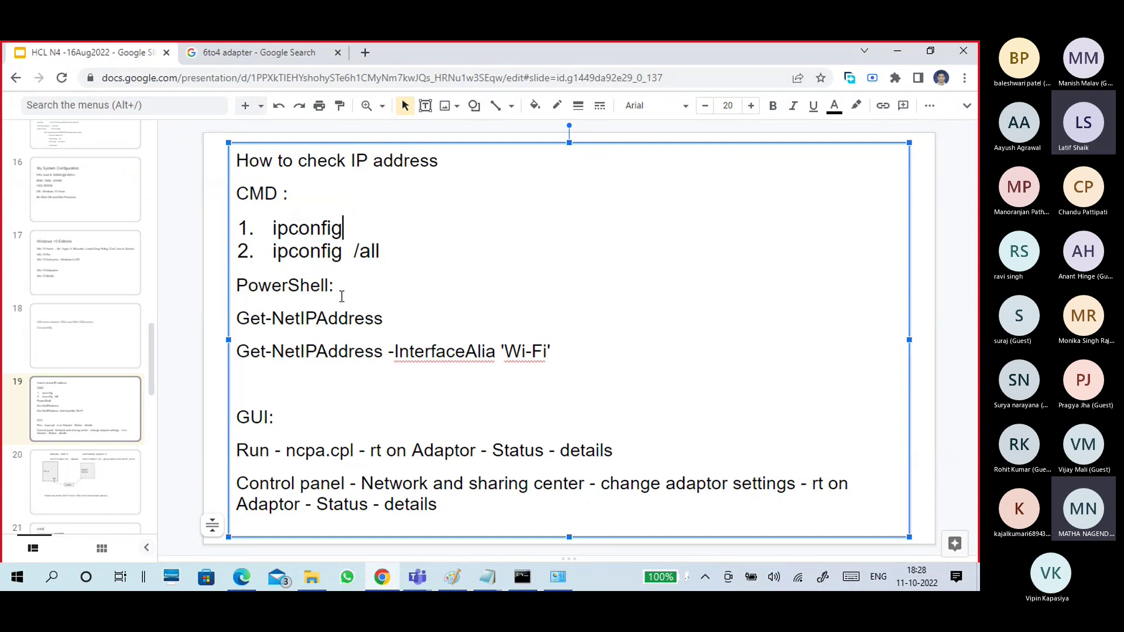
Step: Move through slide 20 (static and dynamic IP) and slide 21 (ipconfig output) to the ipconfig /all slide
{"action": "left_click", "coordinate": [108, 482]}
{"action": "scroll", "coordinate": [103, 451], "scroll_direction": "down", "scroll_amount": 3}
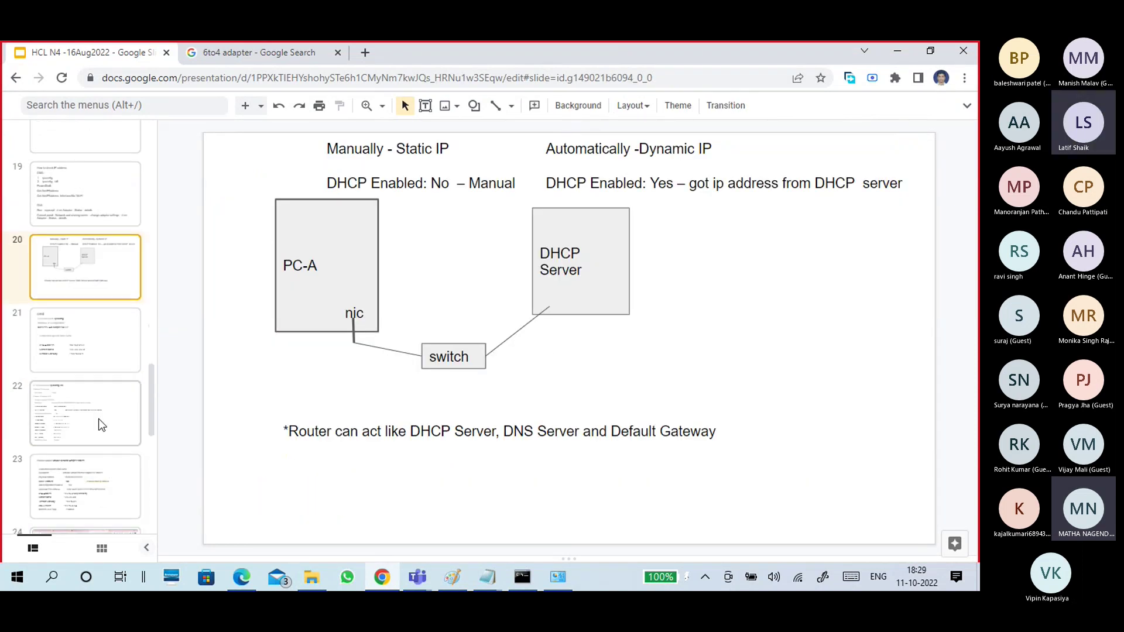
{"action": "left_click", "coordinate": [82, 332]}
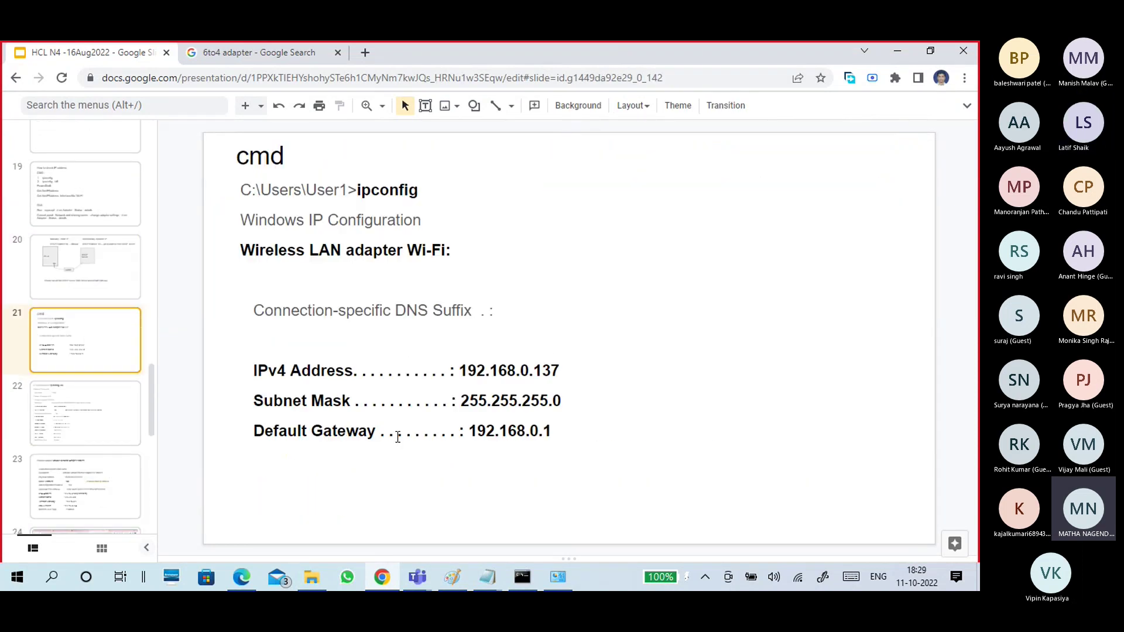
{"action": "left_click", "coordinate": [380, 368]}
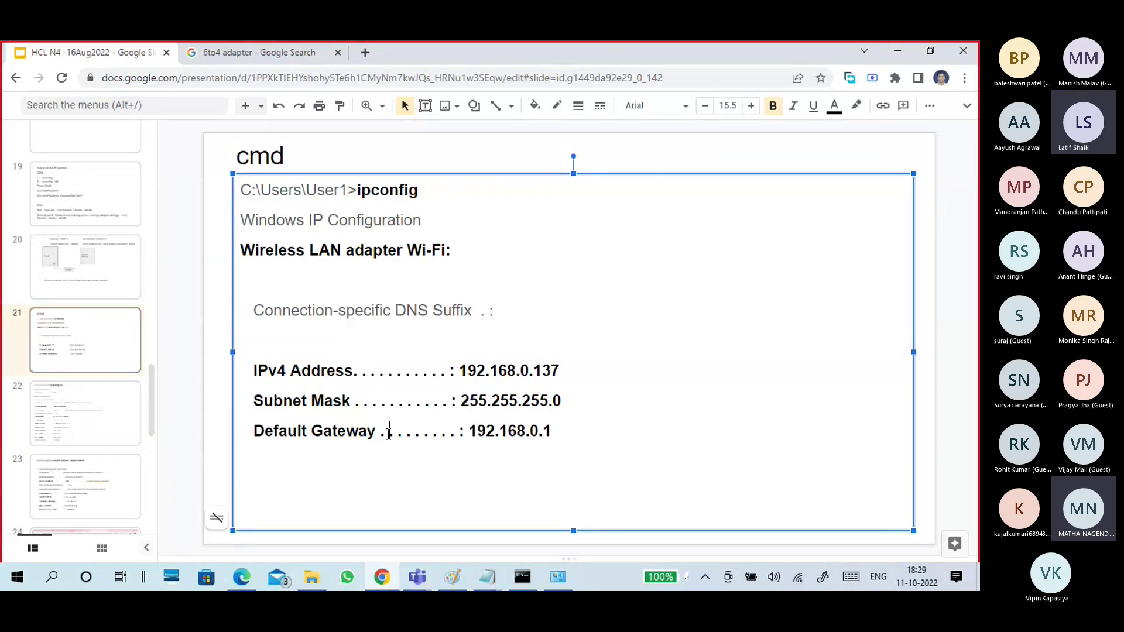
{"action": "key", "text": "Page_Down"}
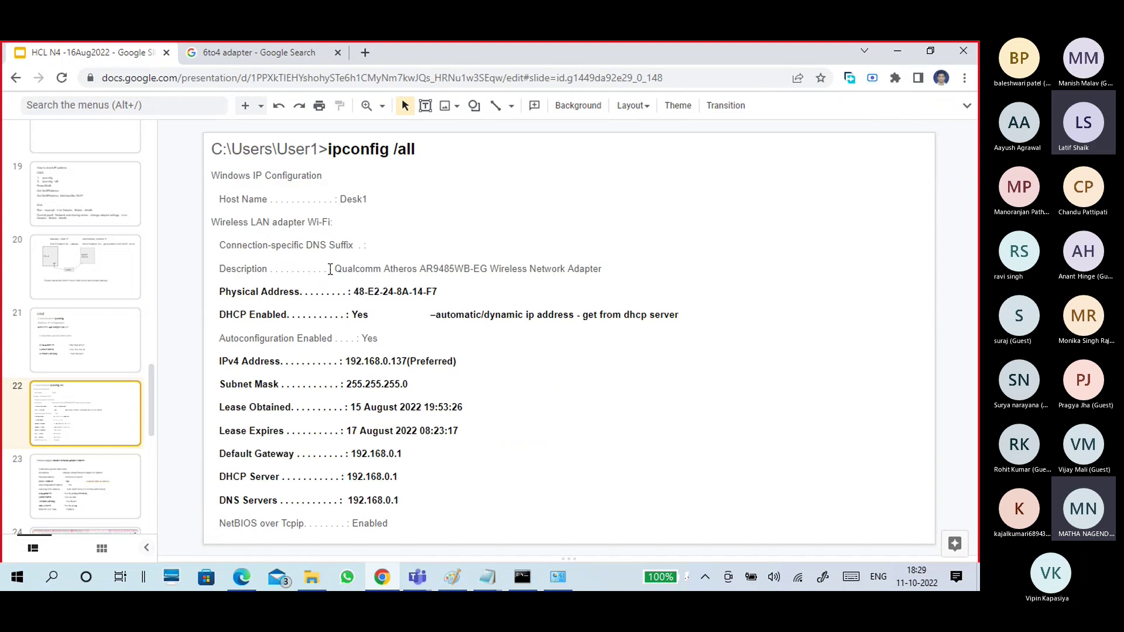
Step: Highlight the Wi-Fi adapter's Qualcomm Atheros description and its physical address
{"action": "mouse_move", "coordinate": [329, 269]}
{"action": "left_mouse_down"}
{"action": "mouse_move", "coordinate": [369, 246]}
{"action": "mouse_move", "coordinate": [385, 274]}
{"action": "mouse_move", "coordinate": [328, 270]}
{"action": "left_mouse_up"}
{"action": "left_click", "coordinate": [394, 306]}
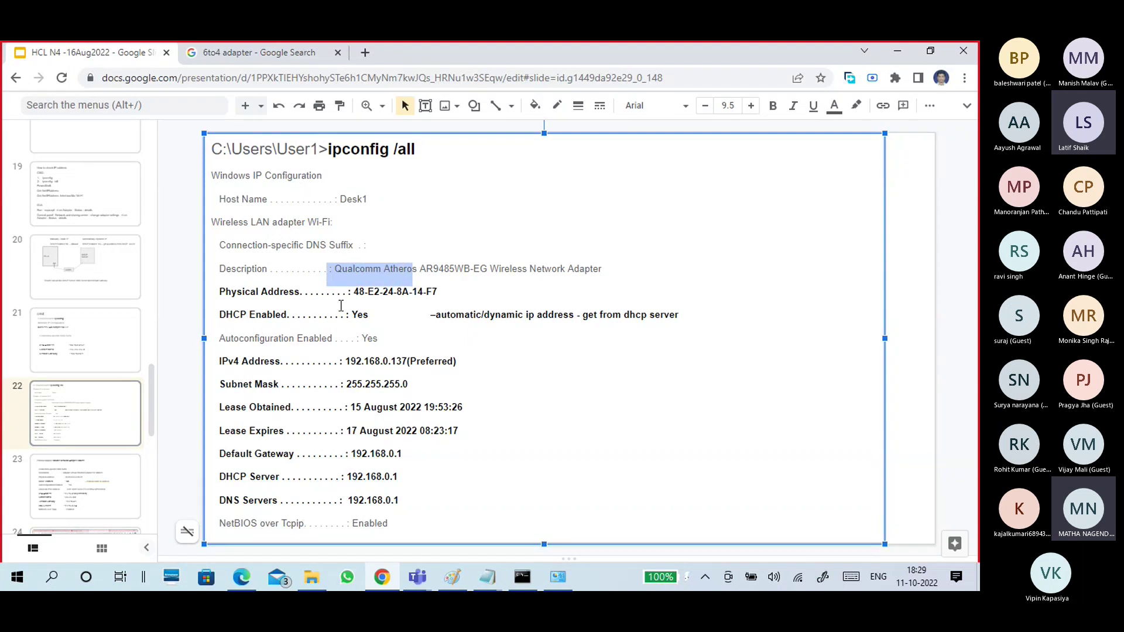
{"action": "left_click", "coordinate": [404, 272]}
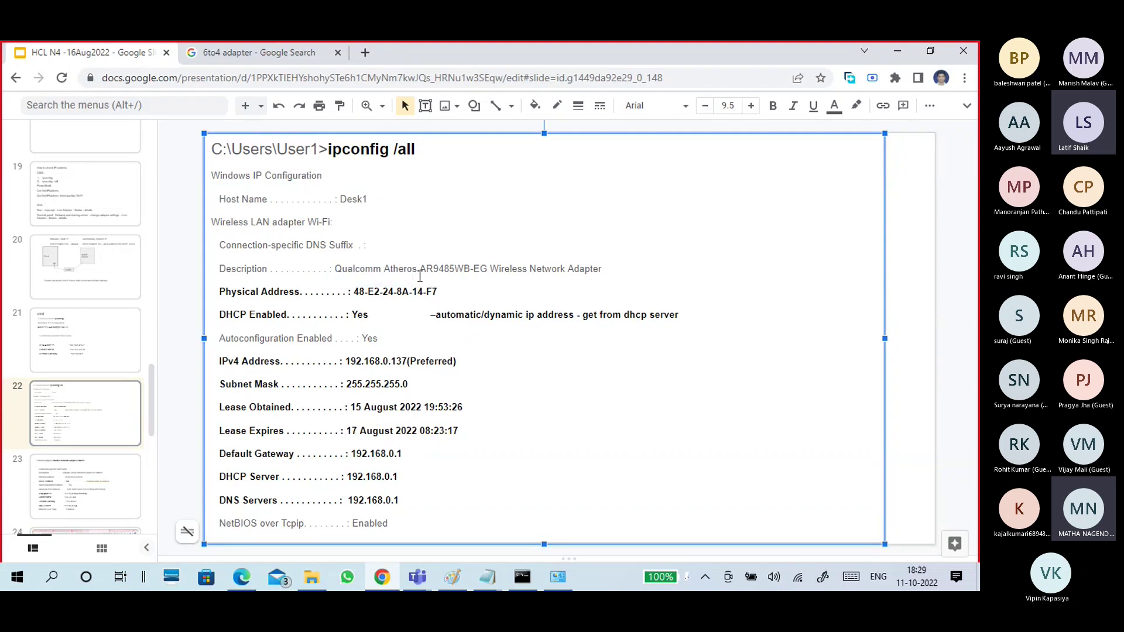
{"action": "left_click_drag", "start_coordinate": [418, 273], "coordinate": [328, 272]}
{"action": "left_click", "coordinate": [419, 274]}
{"action": "left_click_drag", "start_coordinate": [417, 273], "coordinate": [327, 270]}
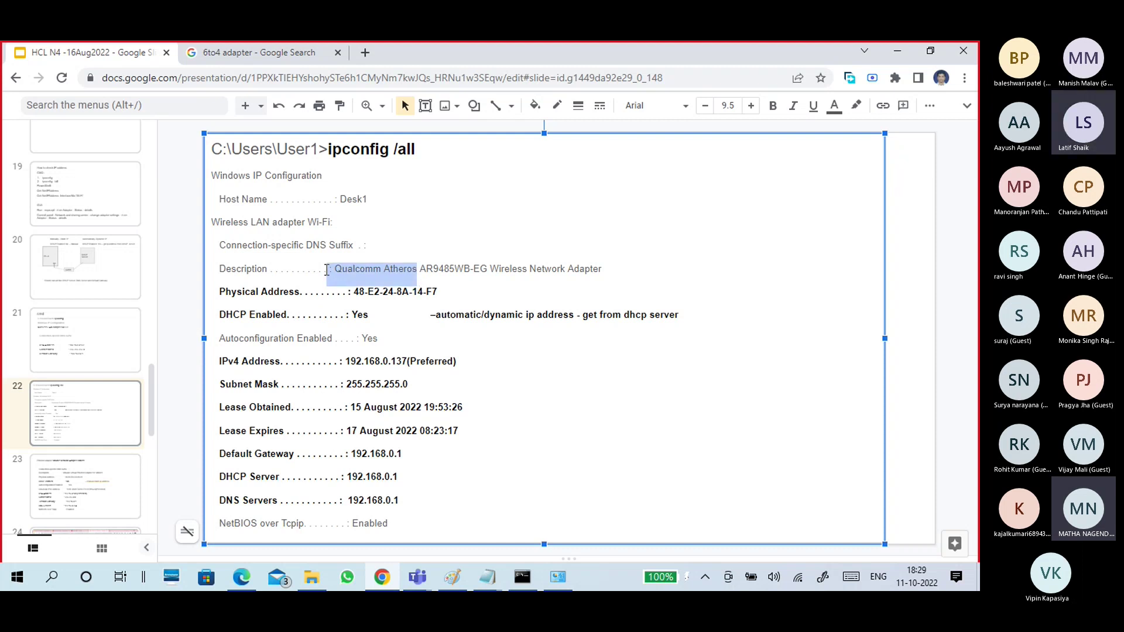
{"action": "left_click", "coordinate": [323, 223]}
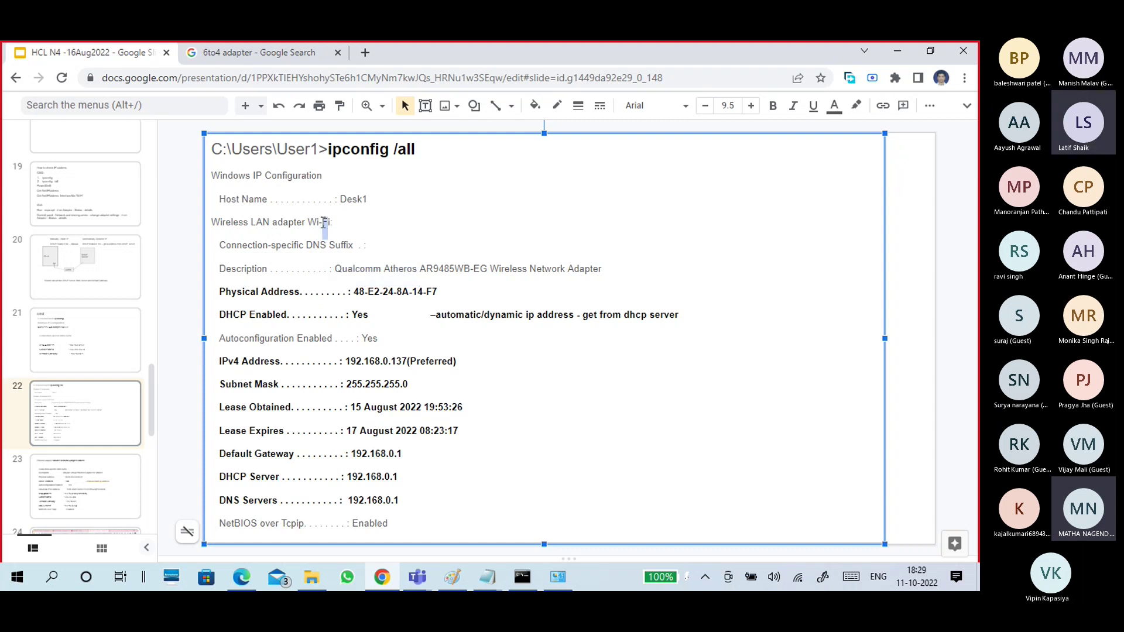
{"action": "left_click_drag", "start_coordinate": [437, 271], "coordinate": [343, 274]}
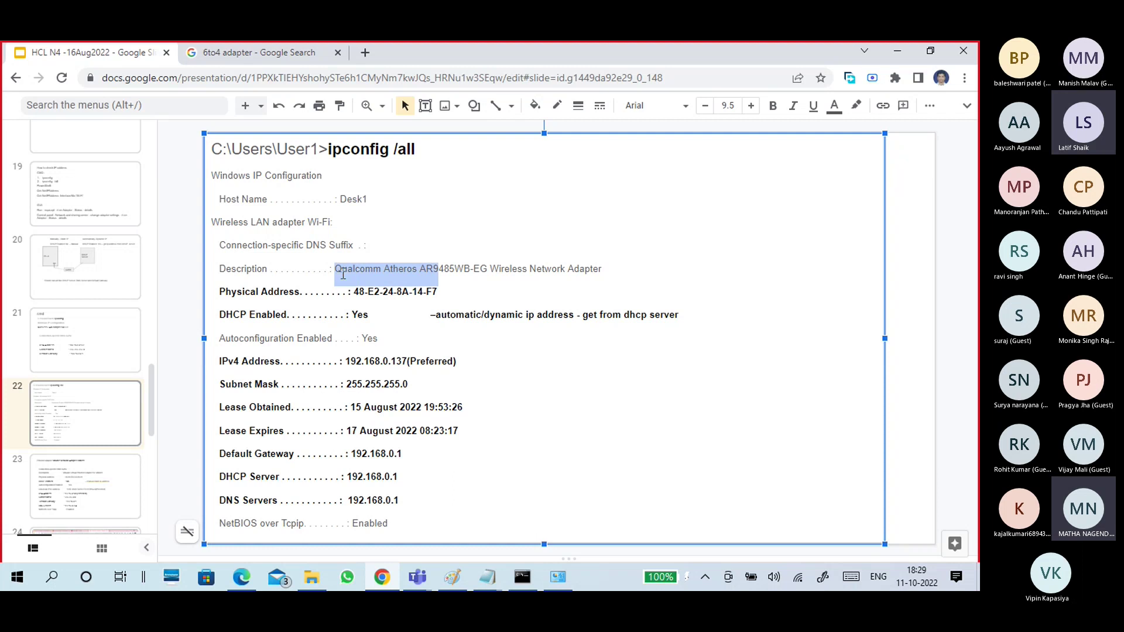
{"action": "left_click_drag", "start_coordinate": [448, 292], "coordinate": [353, 272]}
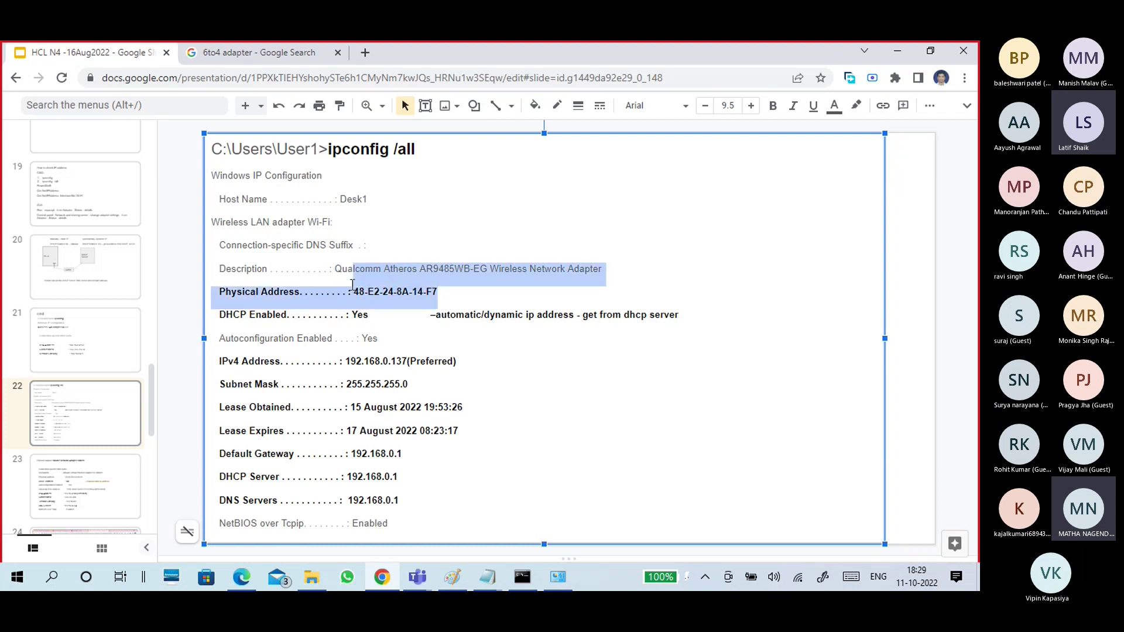
{"action": "left_click", "coordinate": [379, 318]}
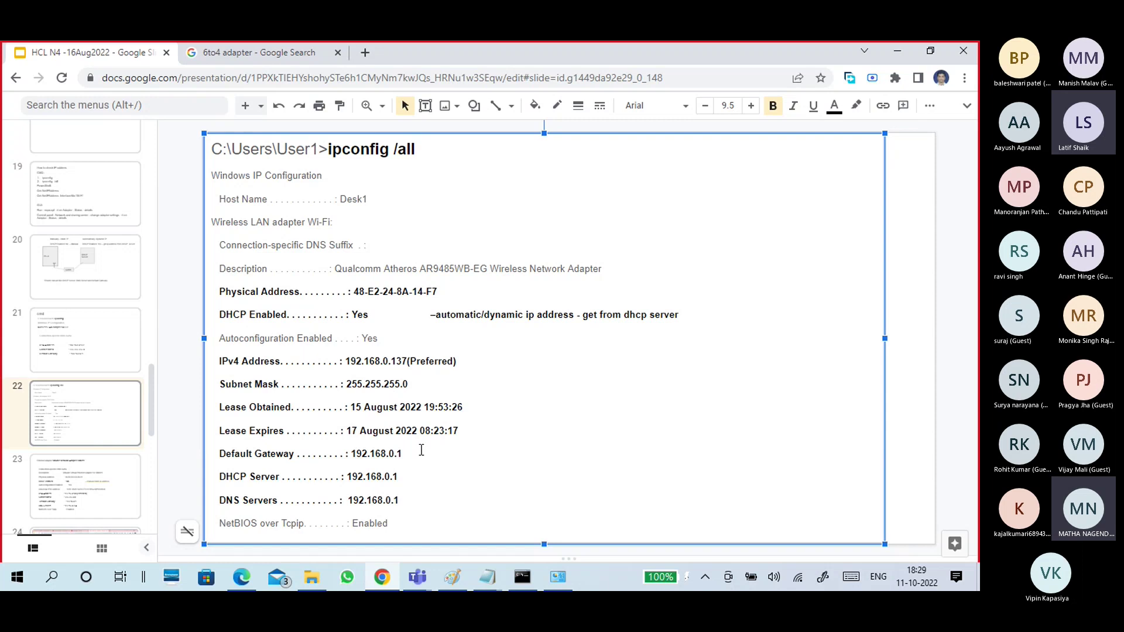
Step: Highlight the Wi-Fi IPv4 192.168.0.137, mask 255.255.255.0, gateway and DHCP server 192.168.0.1, and lease lines
{"action": "left_click_drag", "start_coordinate": [346, 361], "coordinate": [422, 367]}
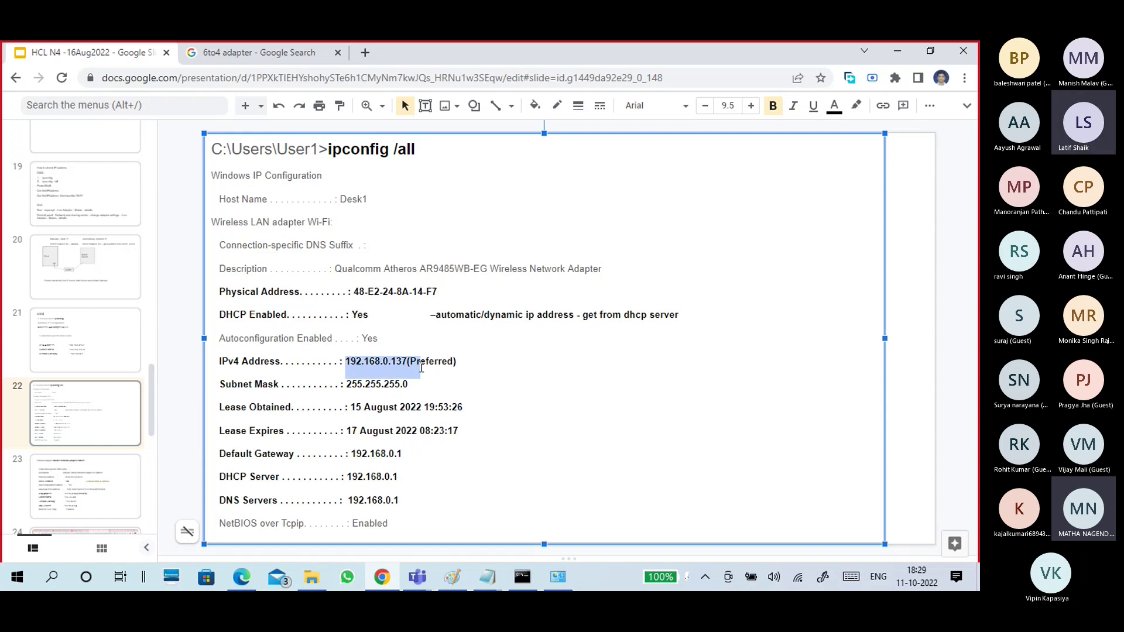
{"action": "left_click_drag", "start_coordinate": [346, 384], "coordinate": [410, 386]}
{"action": "left_click_drag", "start_coordinate": [350, 454], "coordinate": [395, 467]}
{"action": "left_click_drag", "start_coordinate": [345, 501], "coordinate": [350, 472]}
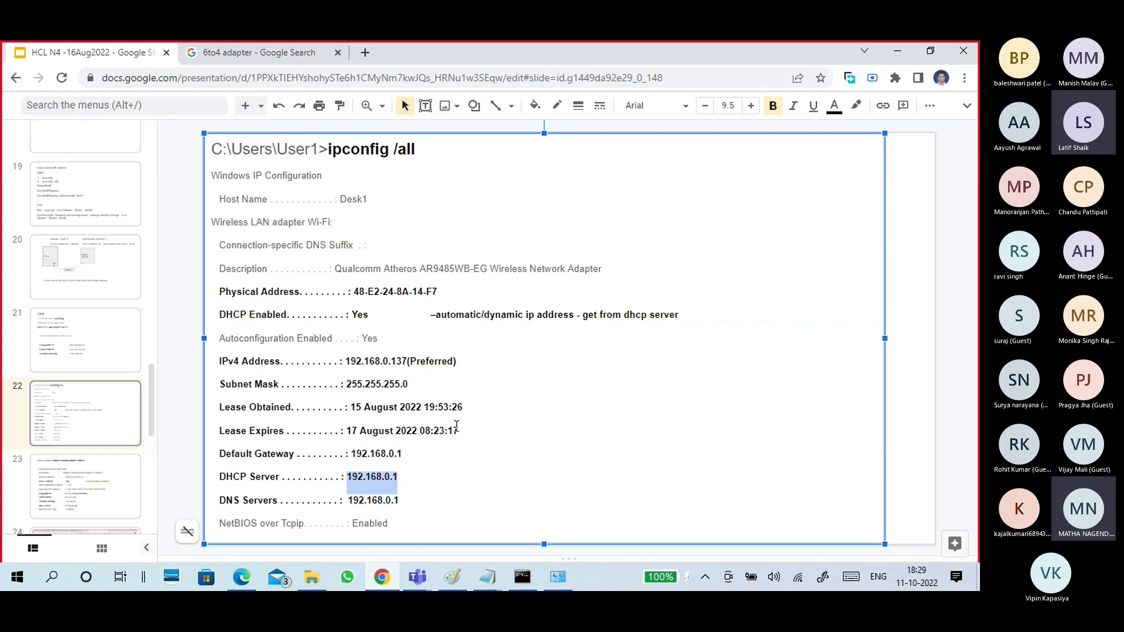
{"action": "left_click_drag", "start_coordinate": [472, 431], "coordinate": [304, 410]}
{"action": "left_click_drag", "start_coordinate": [216, 394], "coordinate": [222, 410]}
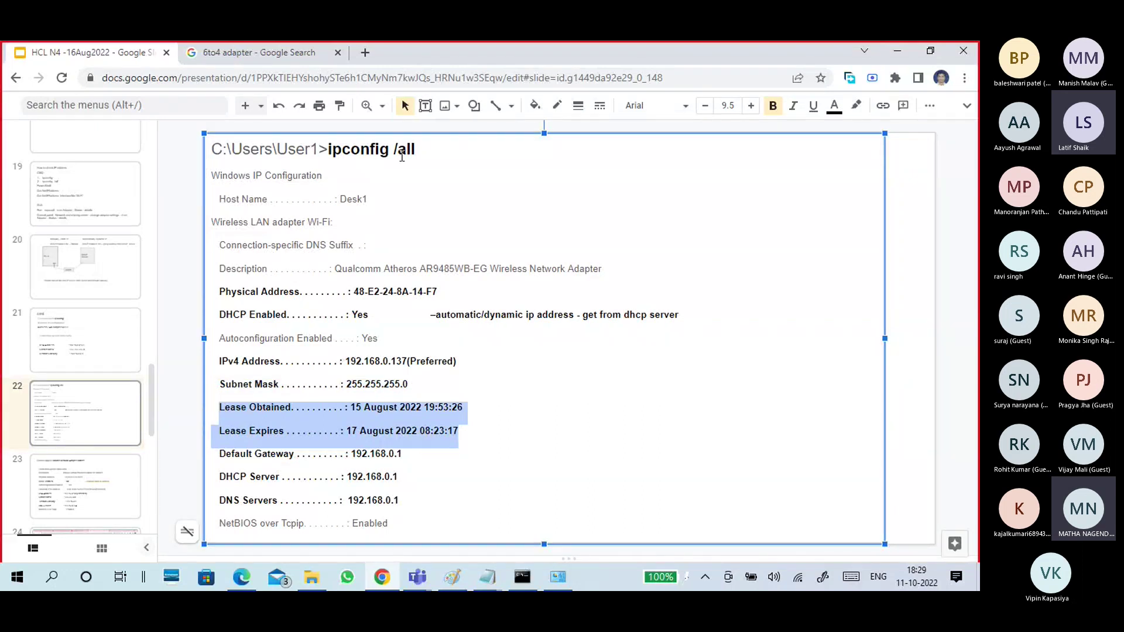
Step: On slide 23, highlight VMnet1's DHCP Enabled: No line and its IPv4, mask, gateway and DNS lines
{"action": "left_click", "coordinate": [121, 345]}
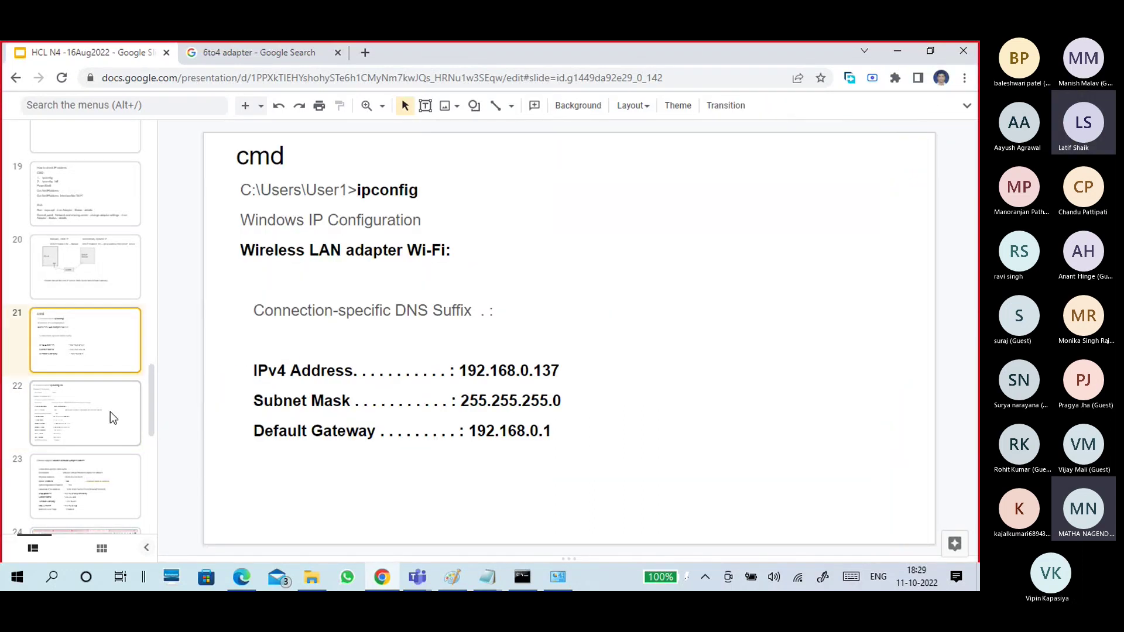
{"action": "left_click", "coordinate": [110, 412]}
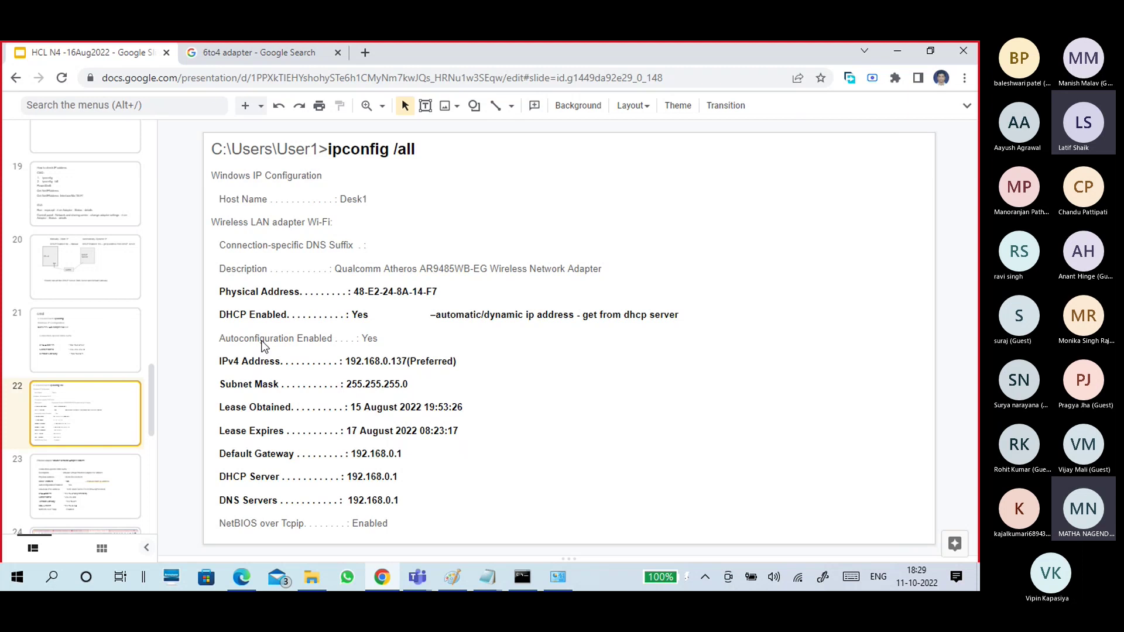
{"action": "left_click", "coordinate": [104, 490]}
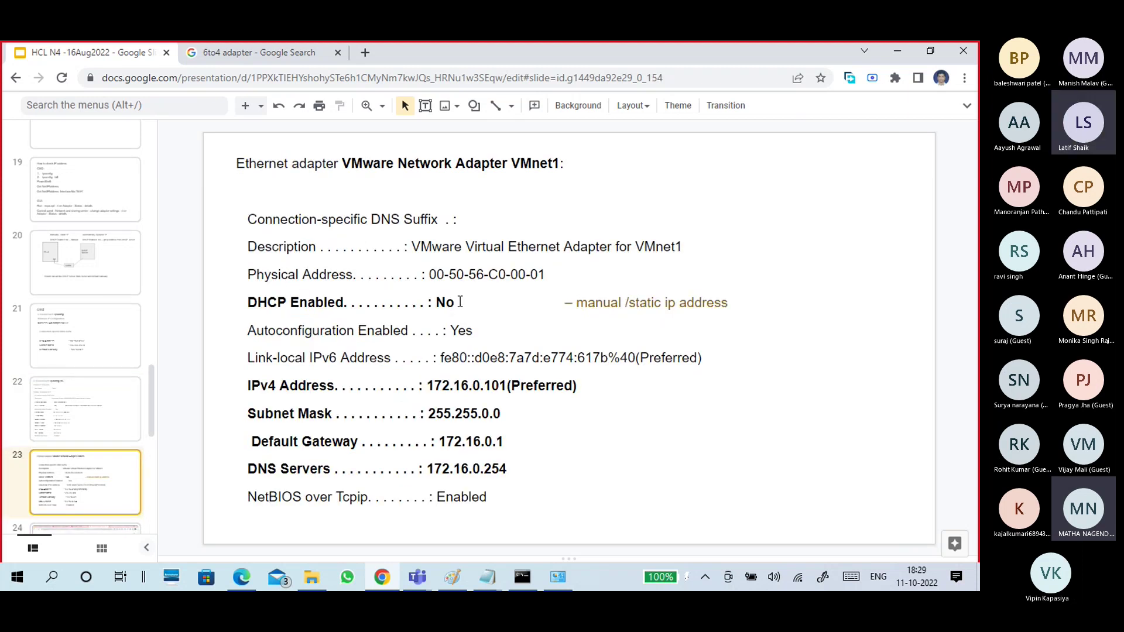
{"action": "left_click_drag", "start_coordinate": [460, 301], "coordinate": [245, 304]}
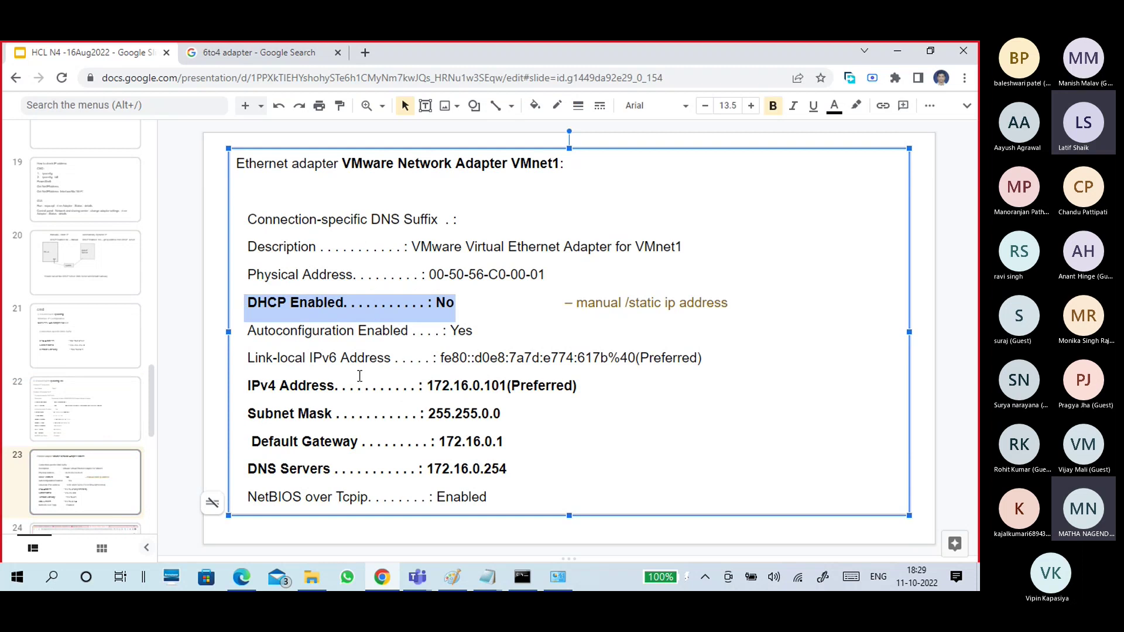
{"action": "left_click_drag", "start_coordinate": [507, 470], "coordinate": [280, 400]}
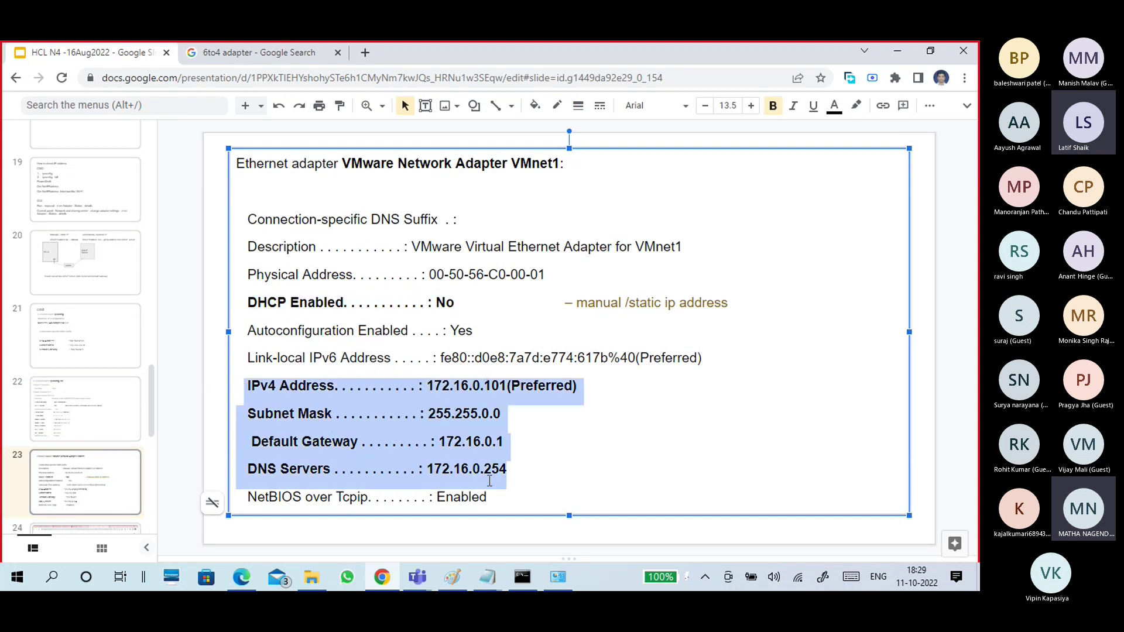
Step: Pass slides 24 and 25, then use grid view to reach slide 26, GUI
{"action": "scroll", "coordinate": [120, 448], "scroll_direction": "down", "scroll_amount": 2}
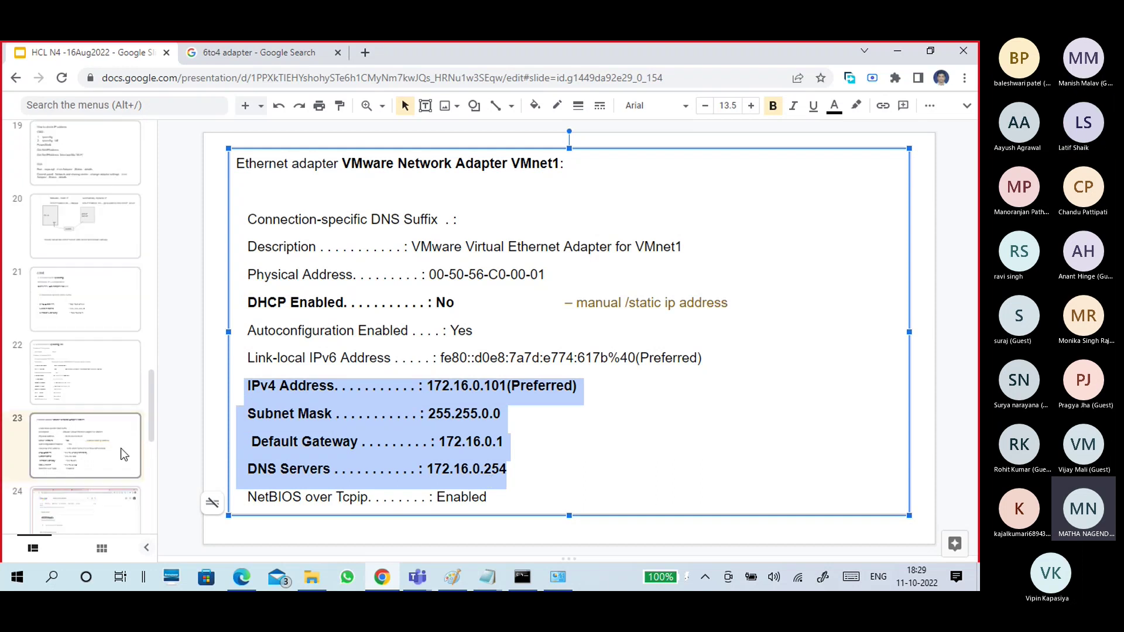
{"action": "left_click", "coordinate": [104, 436]}
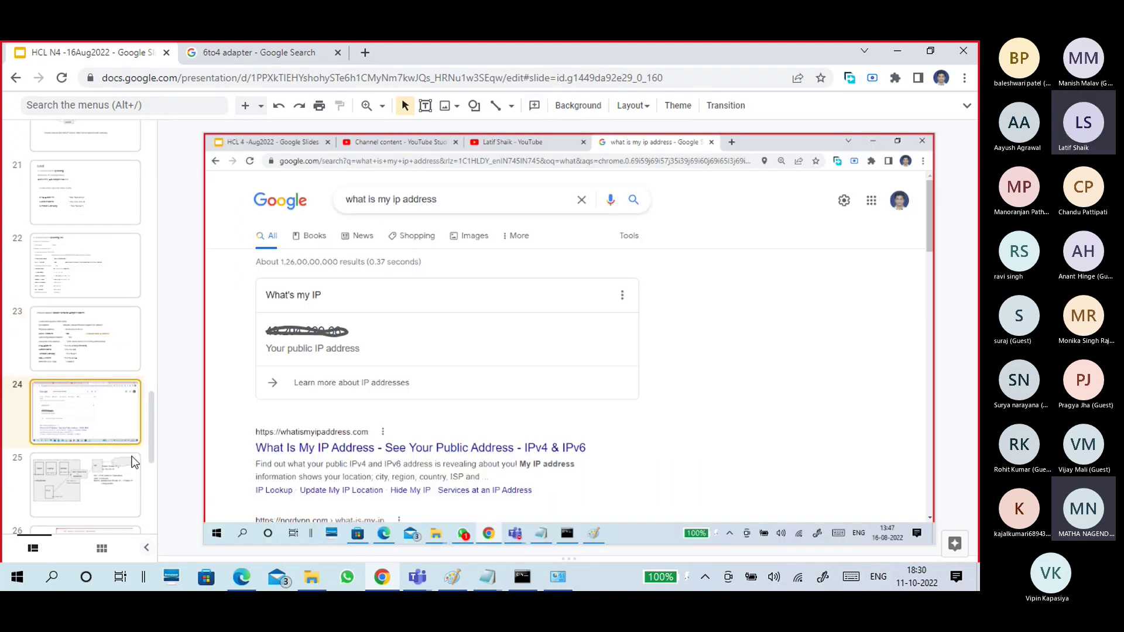
{"action": "left_click", "coordinate": [114, 471]}
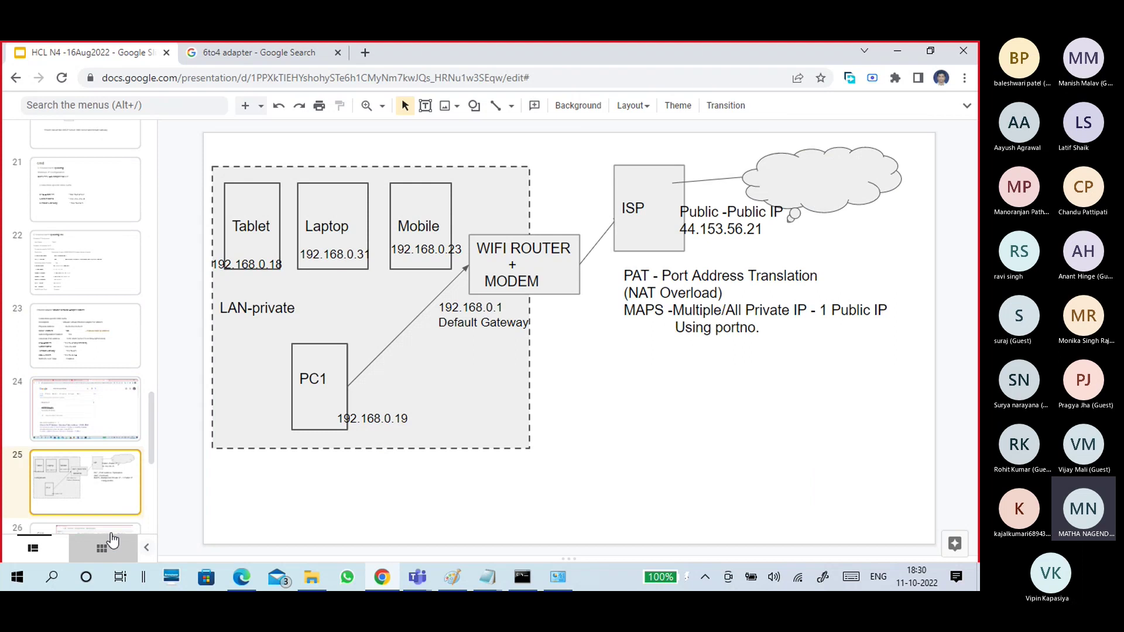
{"action": "left_click", "coordinate": [102, 548]}
{"action": "left_click", "coordinate": [32, 548]}
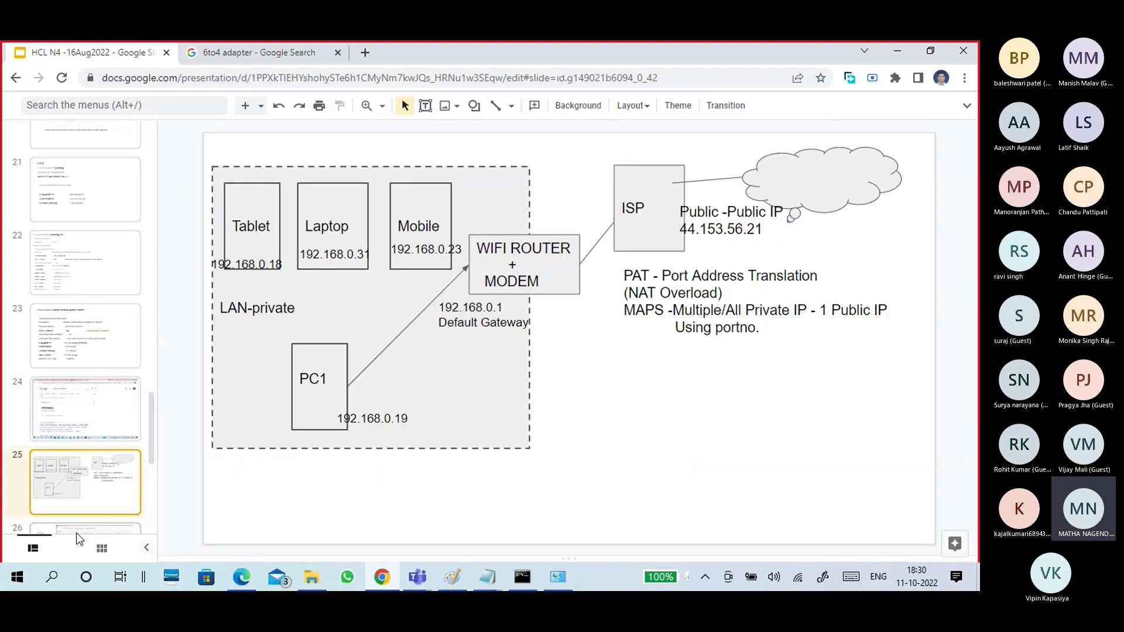
{"action": "left_click", "coordinate": [82, 524]}
{"action": "scroll", "coordinate": [94, 500], "scroll_direction": "down", "scroll_amount": 3}
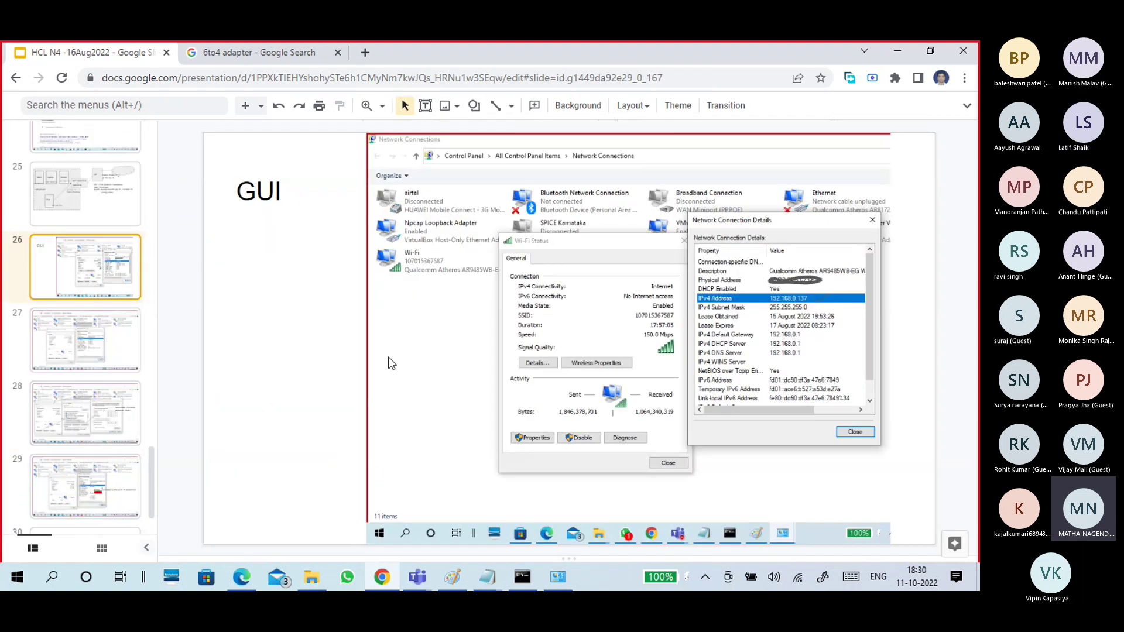
Step: Launch Network Connections by searching ncpa.cpl in Windows Search, then maximize the window
{"action": "left_click", "coordinate": [558, 577]}
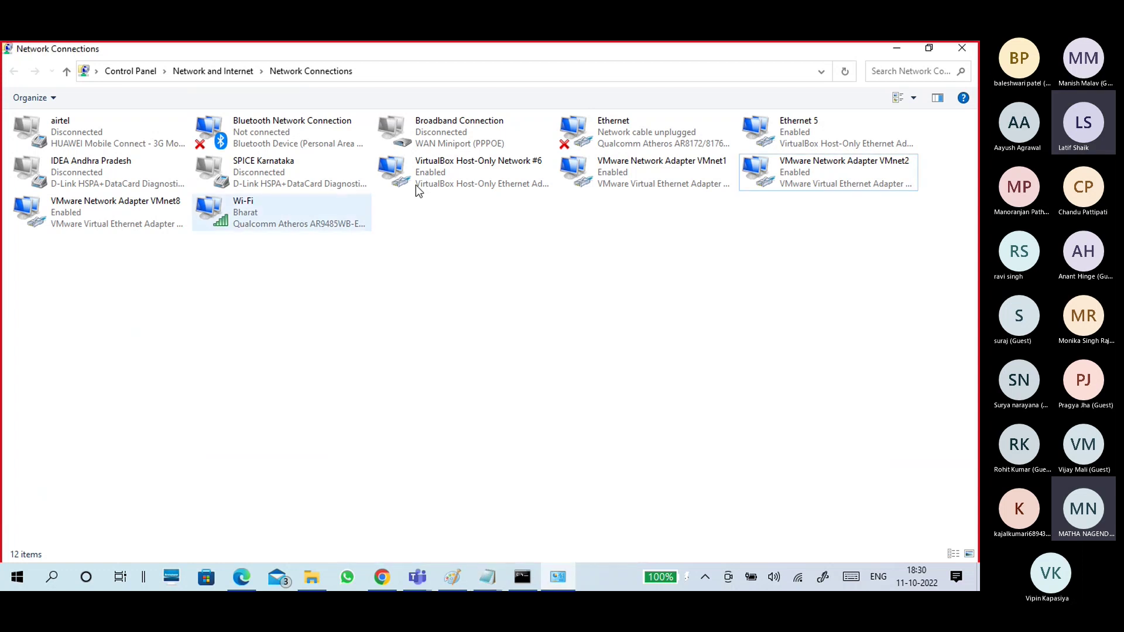
{"action": "left_click", "coordinate": [62, 573]}
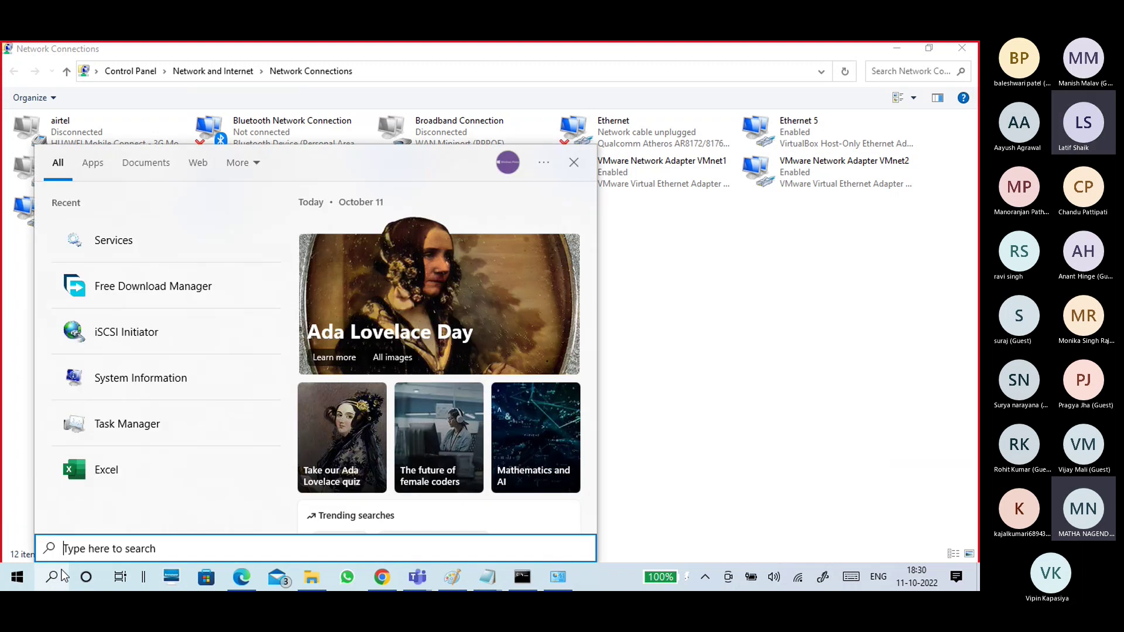
{"action": "type", "text": "ncpa.c"}
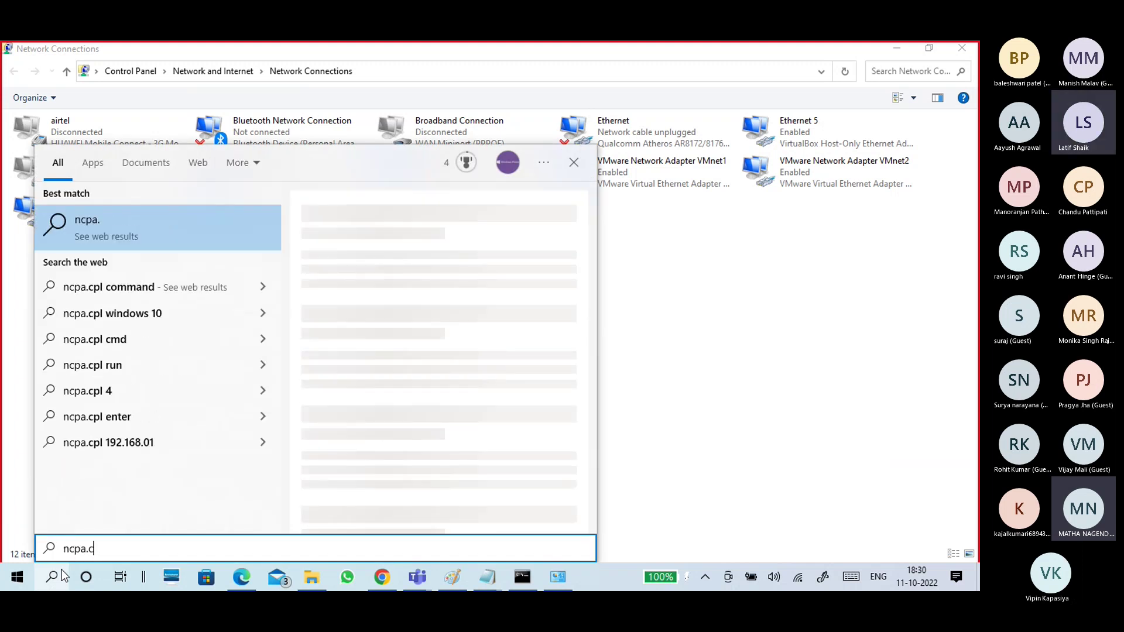
{"action": "type", "text": "pl"}
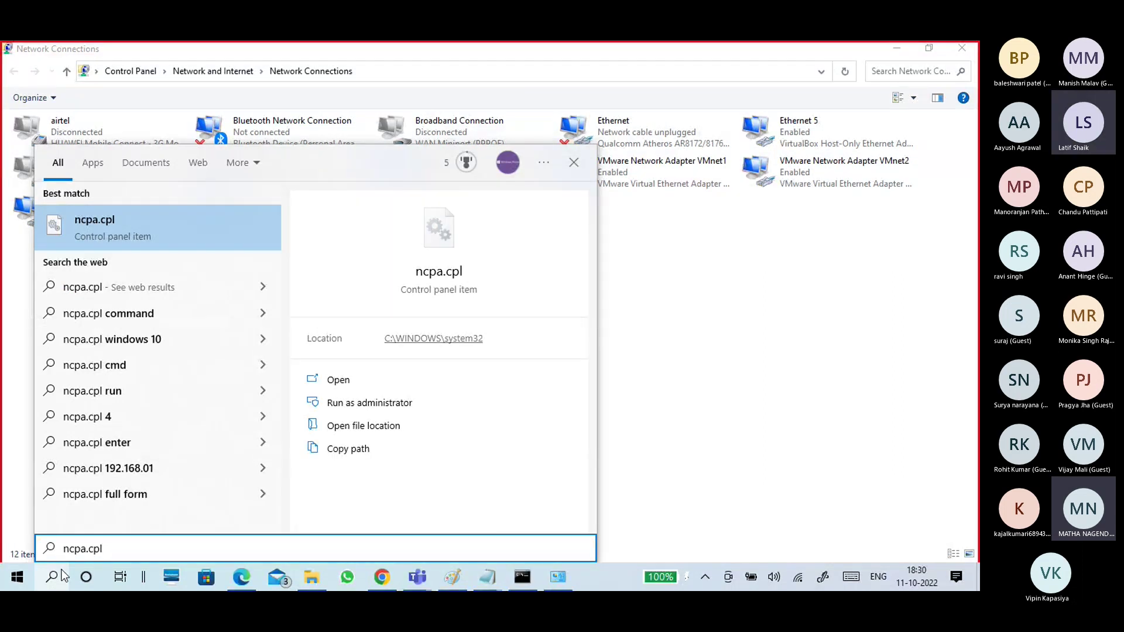
{"action": "key", "text": "Return"}
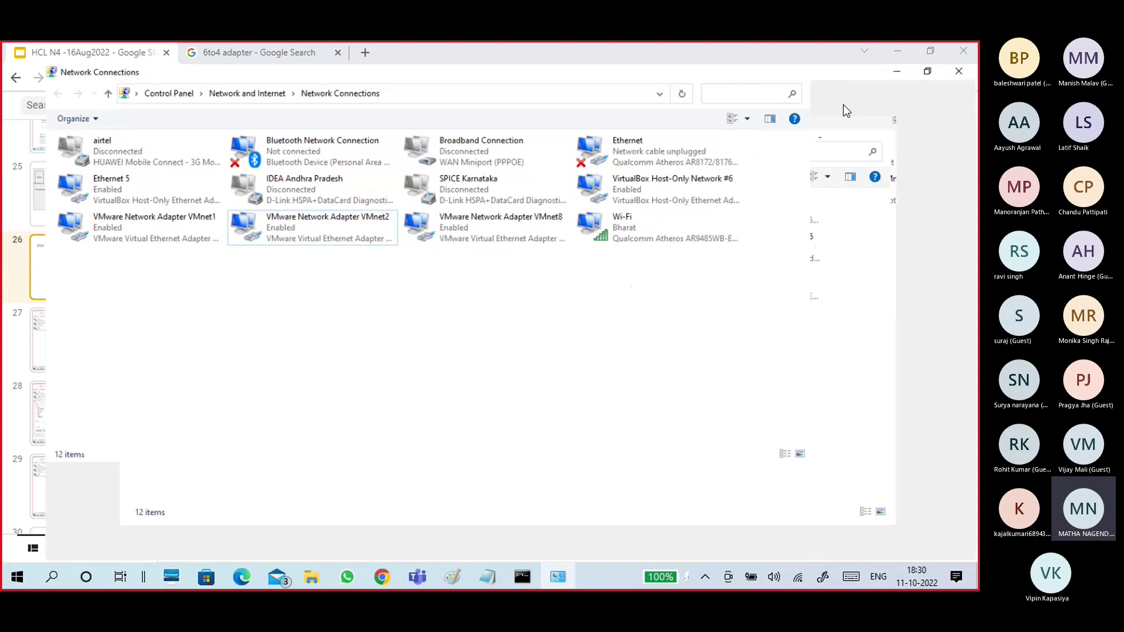
{"action": "left_click", "coordinate": [841, 106]}
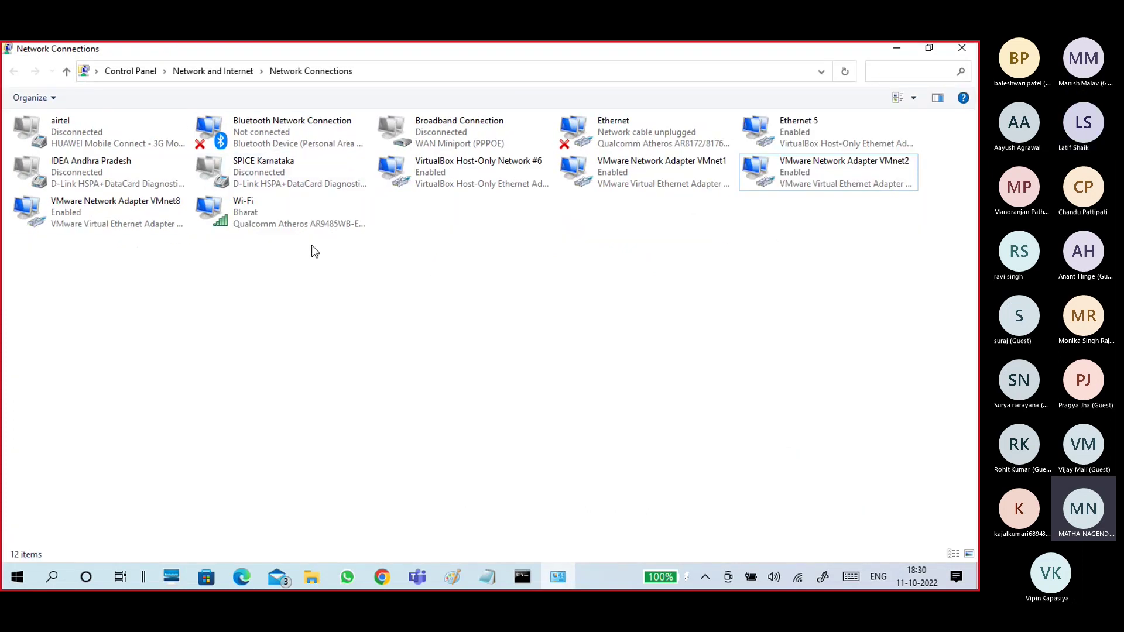
Step: Open the Wi-Fi connection's status and its Network Connection Details window
{"action": "left_click", "coordinate": [254, 221]}
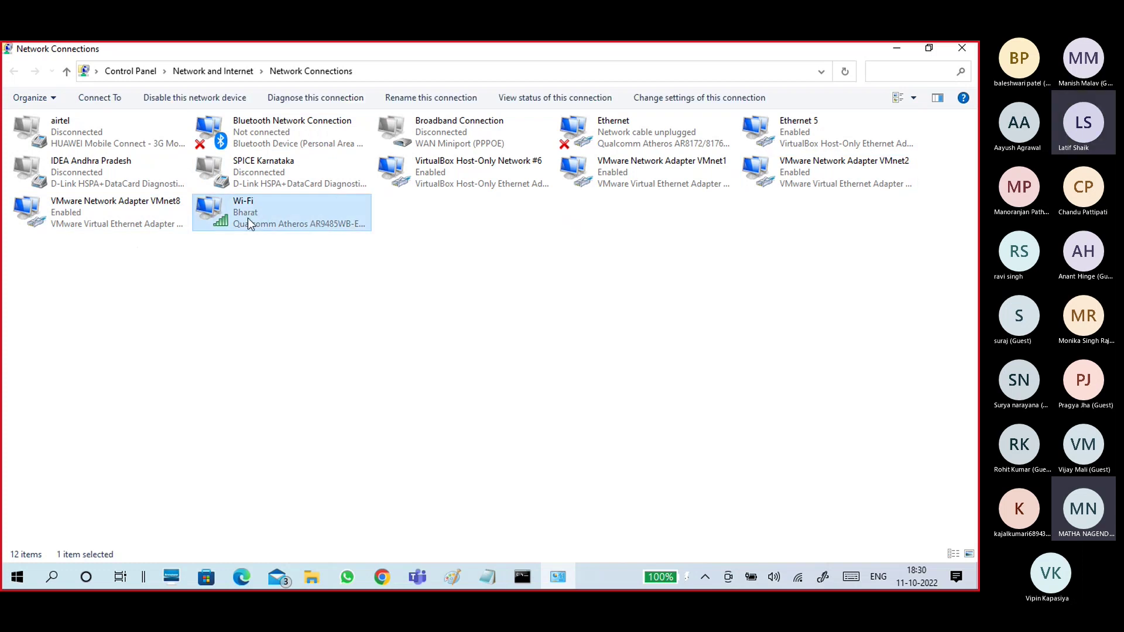
{"action": "double_click", "coordinate": [247, 218]}
{"action": "left_click_drag", "start_coordinate": [390, 166], "coordinate": [46, 254]}
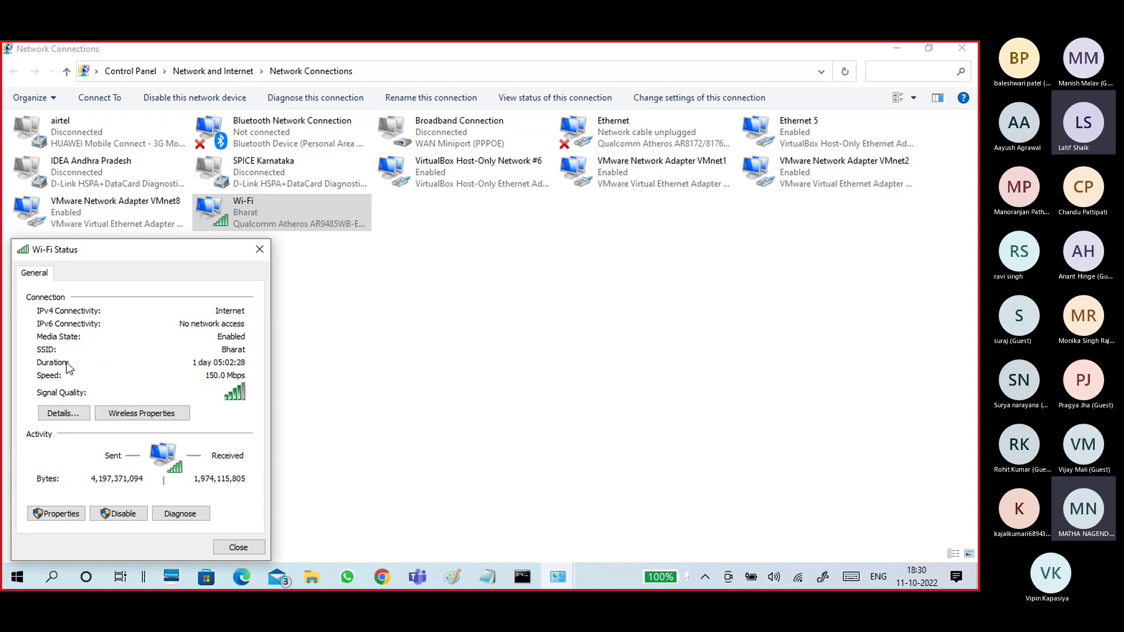
{"action": "left_click", "coordinate": [63, 414]}
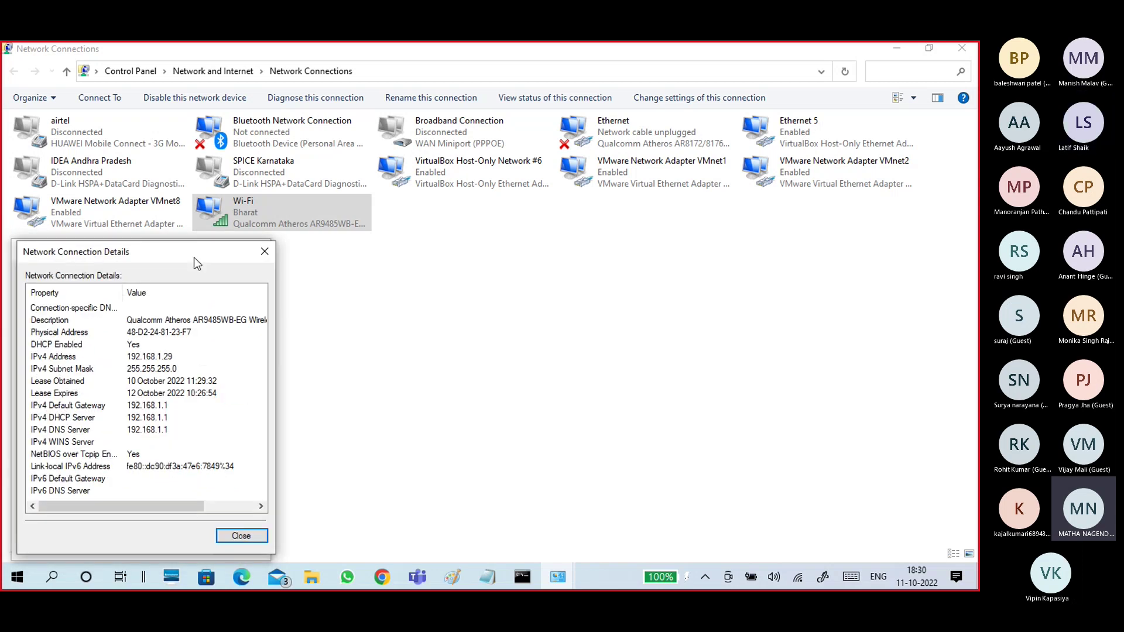
{"action": "left_click_drag", "start_coordinate": [195, 257], "coordinate": [422, 208]}
{"action": "left_click", "coordinate": [361, 295]}
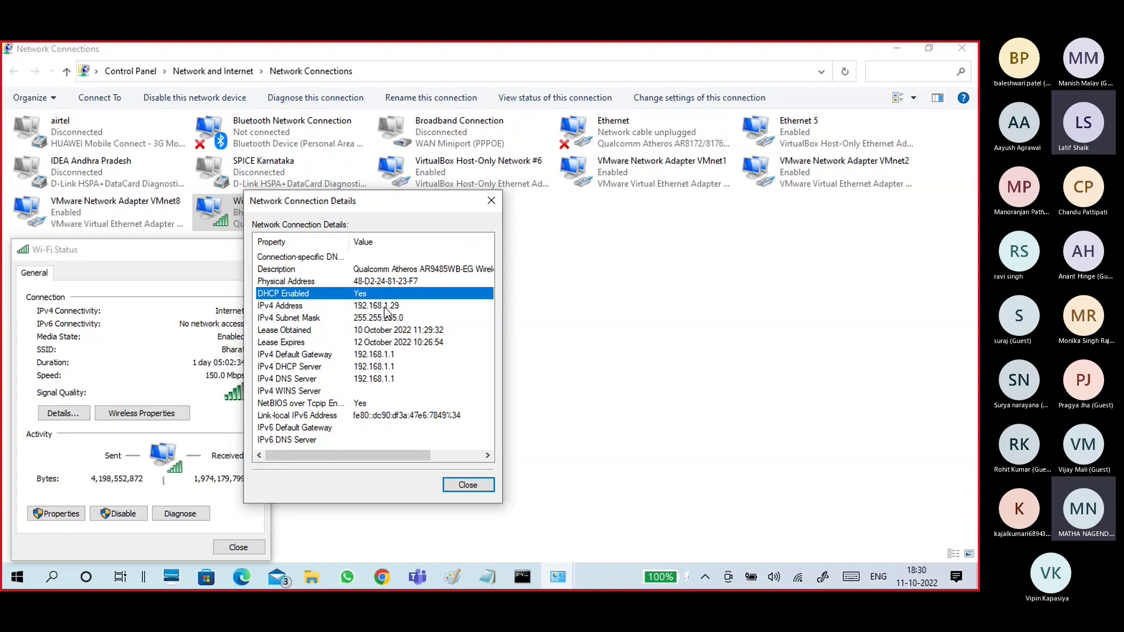
Step: Go through the Wi-Fi IPv4 192.168.1.29, mask 255.255.255.0, gateway 192.168.1.1 and lease rows, then close both dialogs
{"action": "key", "text": "Down"}
{"action": "key", "text": "Down"}
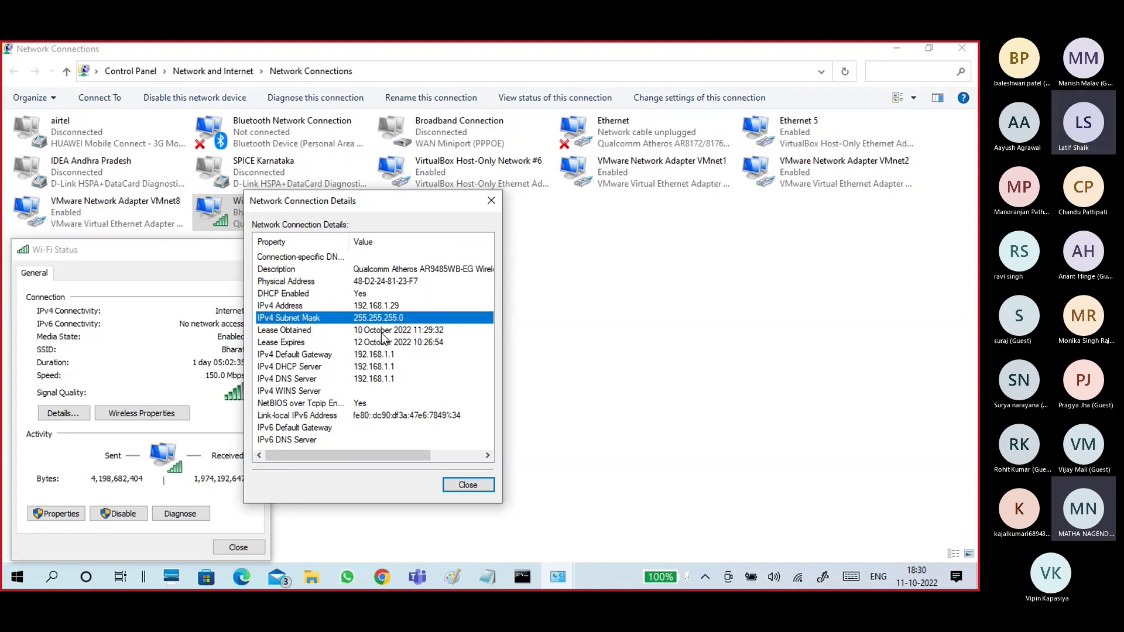
{"action": "key", "text": "Up"}
{"action": "key", "text": "Up"}
{"action": "key", "text": "Down"}
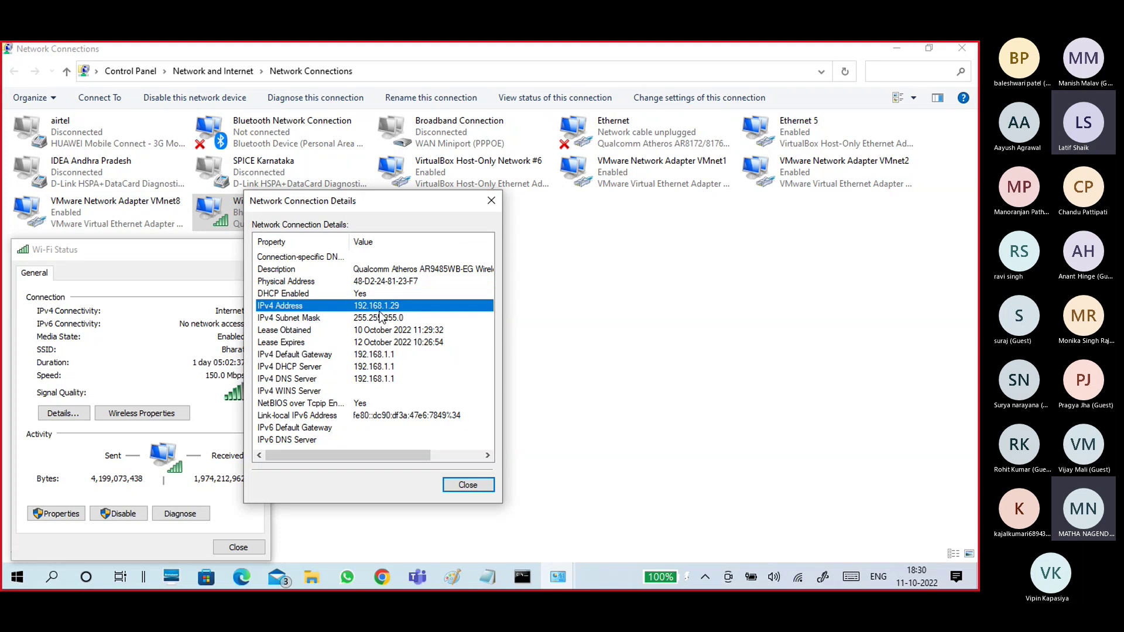
{"action": "key", "text": "Down"}
{"action": "key", "text": "Down"}
{"action": "key", "text": "Down"}
{"action": "key", "text": "Down"}
{"action": "key", "text": "Down"}
{"action": "key", "text": "Down"}
{"action": "left_click", "coordinate": [374, 307]}
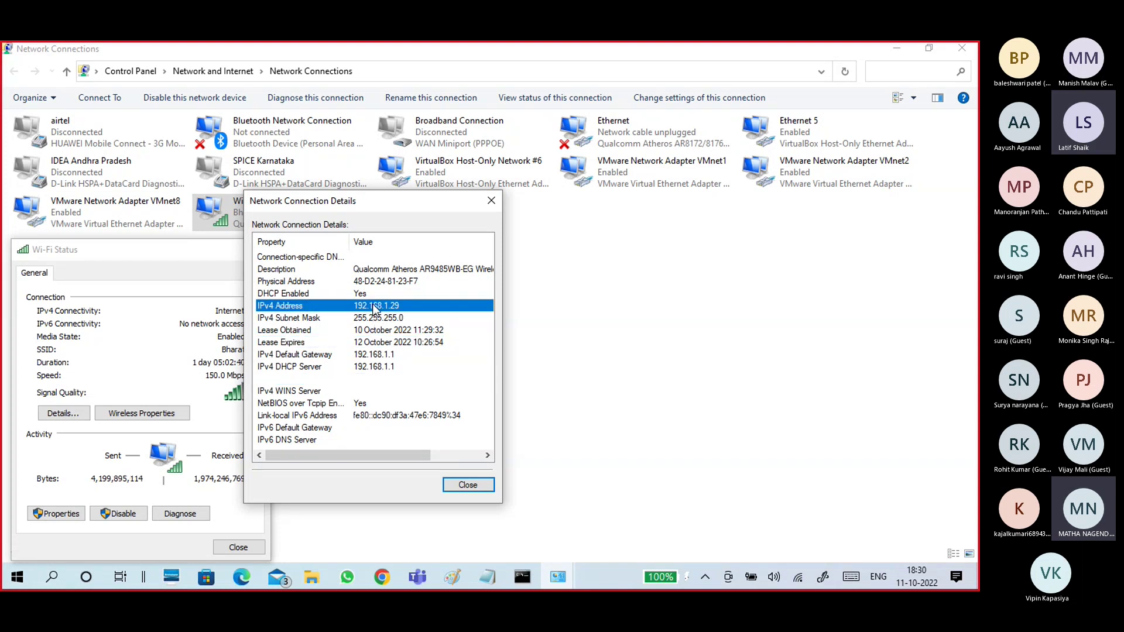
{"action": "key", "text": "Down"}
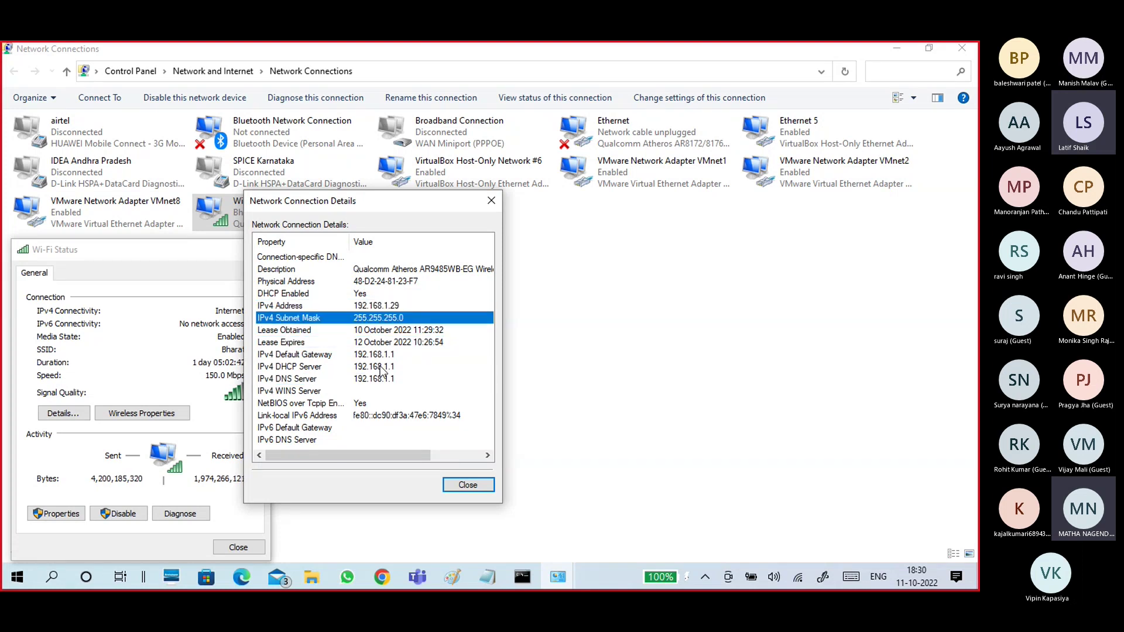
{"action": "left_click", "coordinate": [379, 357]}
{"action": "left_click", "coordinate": [378, 378]}
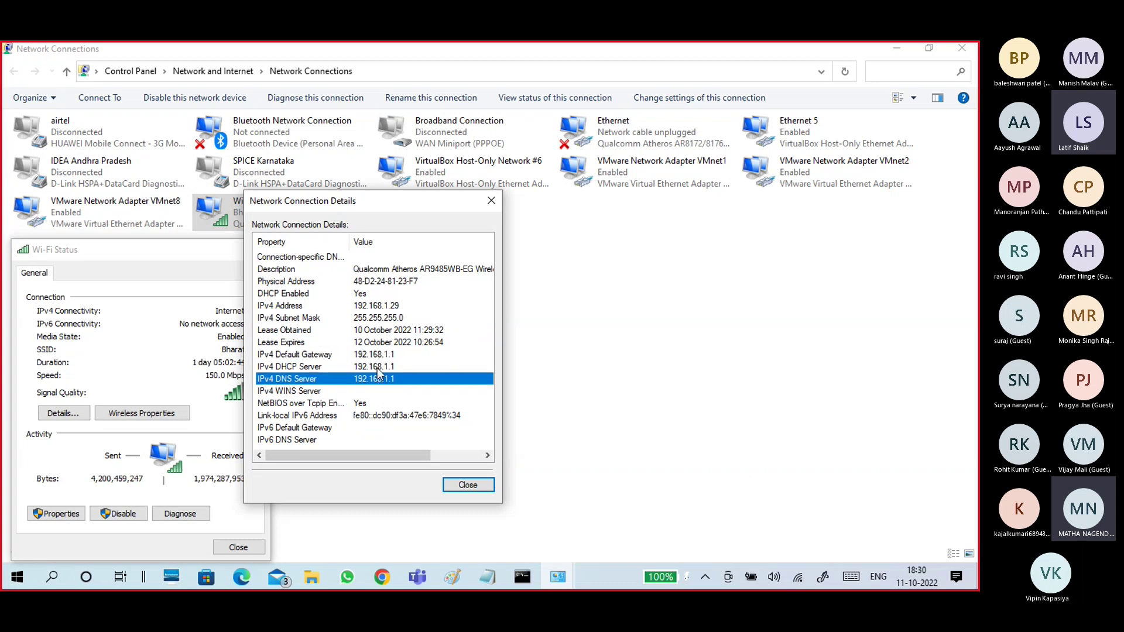
{"action": "left_click", "coordinate": [377, 367]}
{"action": "left_click", "coordinate": [382, 345]}
{"action": "left_click", "coordinate": [381, 331]}
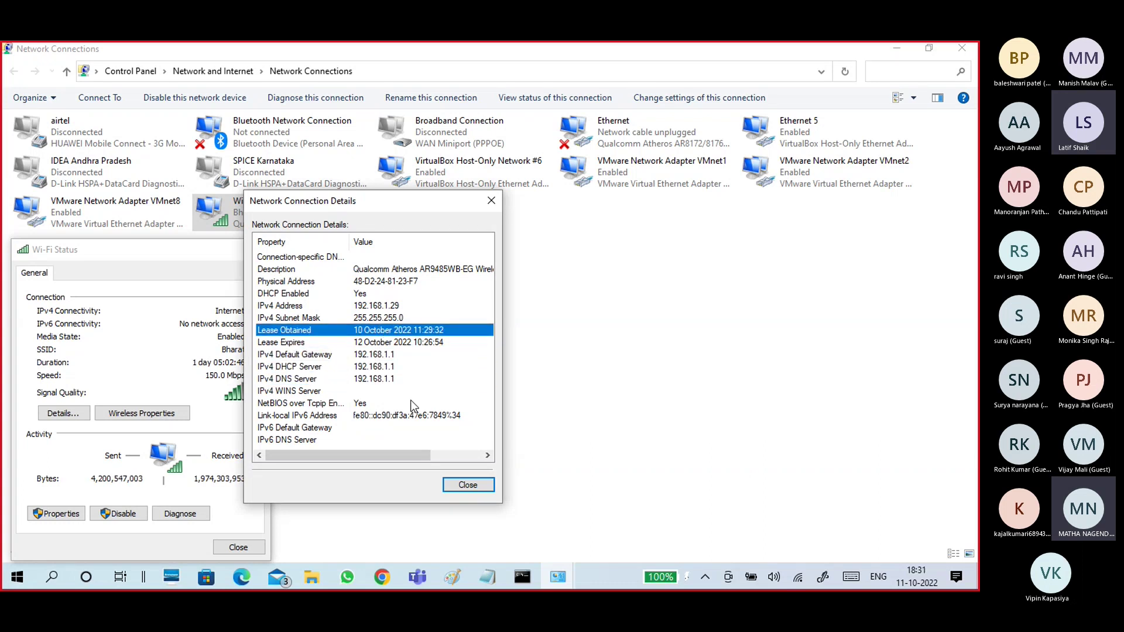
{"action": "left_click", "coordinate": [462, 485]}
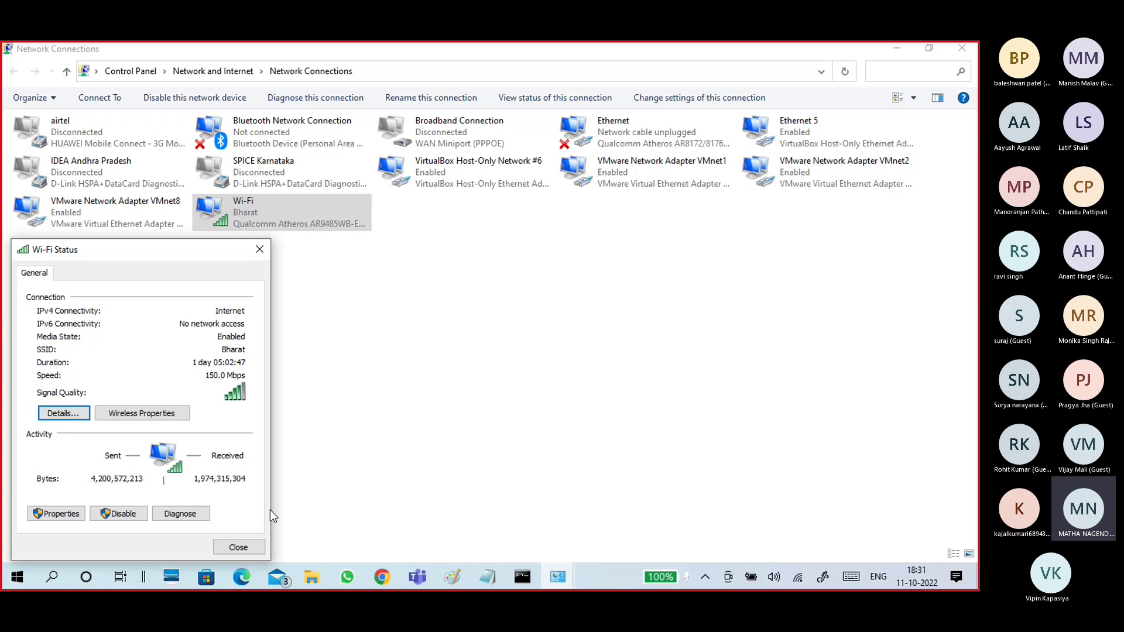
{"action": "left_click", "coordinate": [249, 547]}
Step: Open VMnet1's status and details, pointing out its Description and Physical Address rows
{"action": "double_click", "coordinate": [623, 170]}
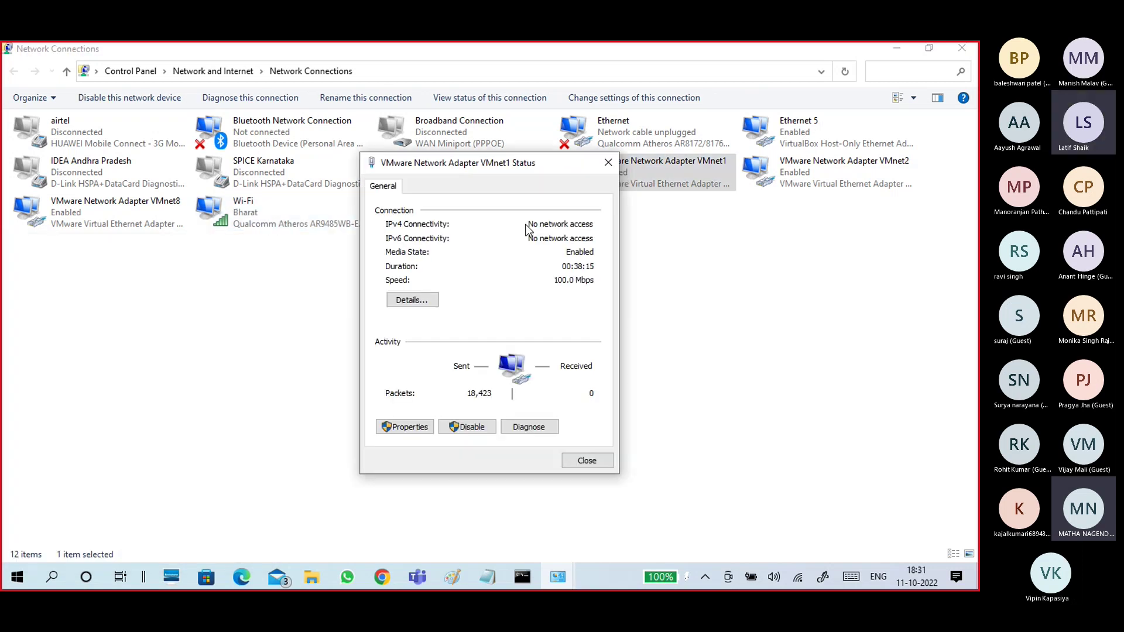
{"action": "left_click_drag", "start_coordinate": [457, 176], "coordinate": [421, 186]}
{"action": "left_click", "coordinate": [76, 375]}
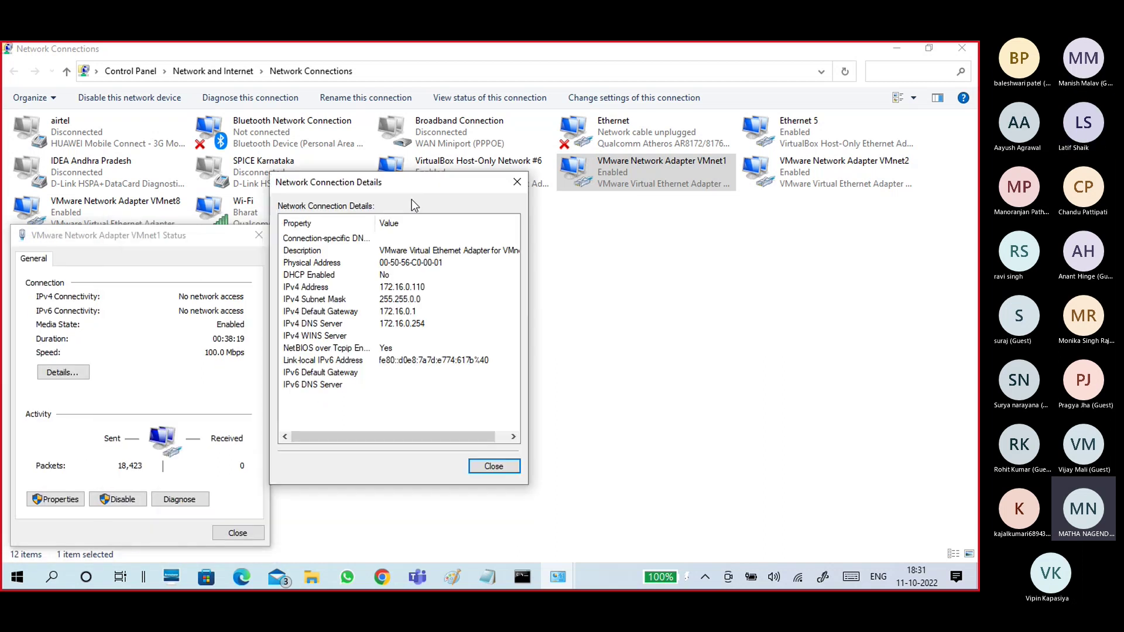
{"action": "left_click", "coordinate": [346, 257]}
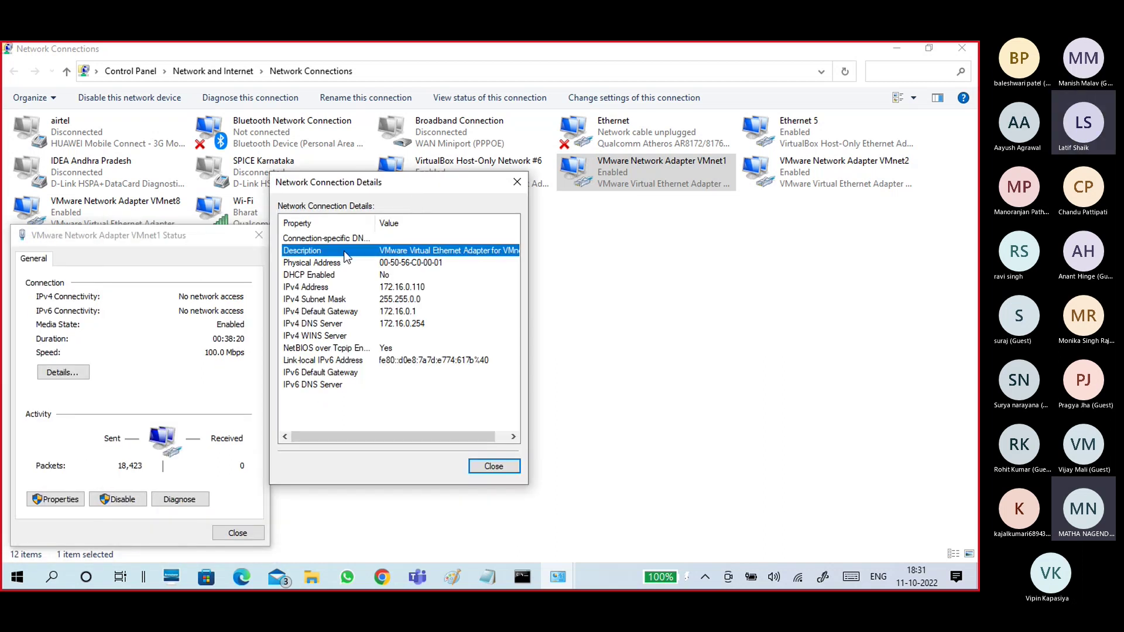
{"action": "left_click", "coordinate": [417, 263]}
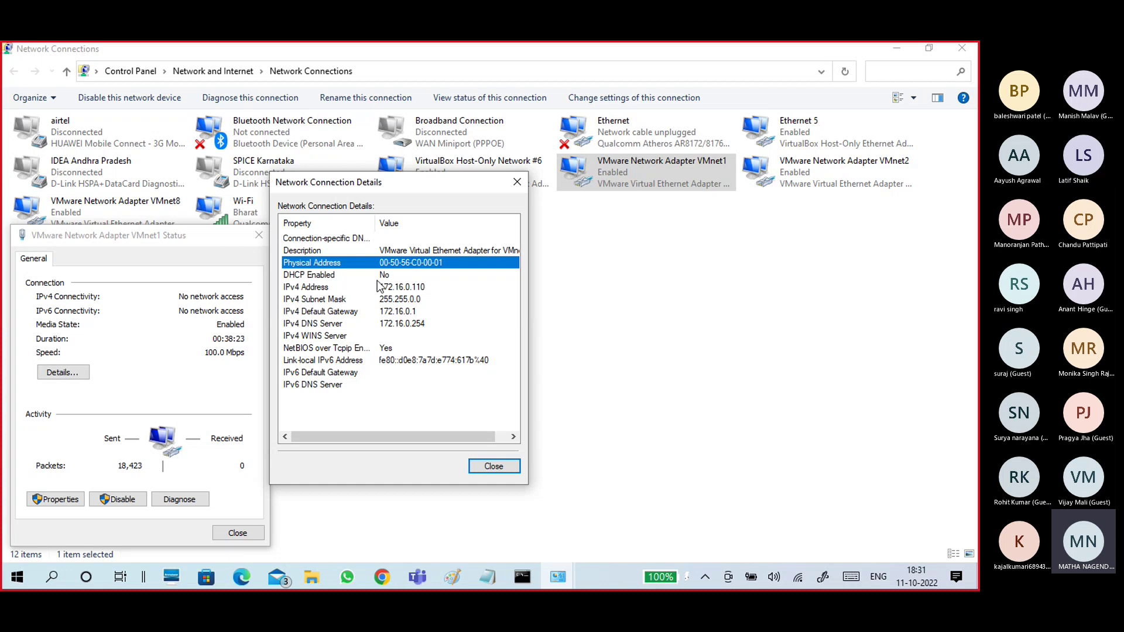
Step: Review VMnet1's DHCP No, IPv4 172.16.0.110, mask 255.255.0.0 and gateway 172.16.0.1, then close both dialogs
{"action": "left_click", "coordinate": [394, 274]}
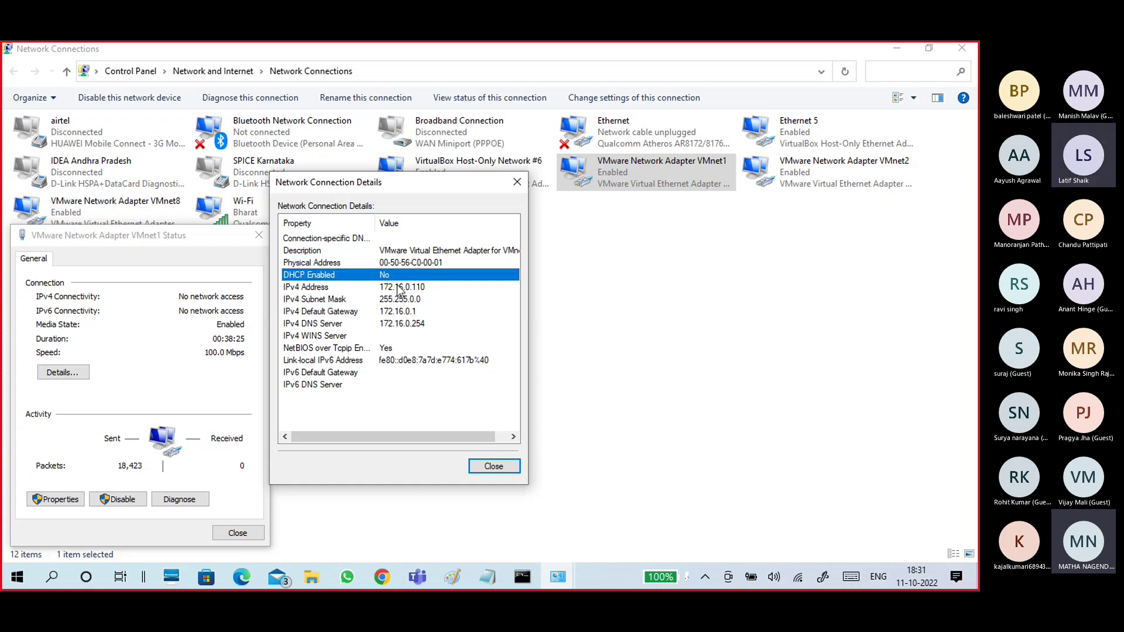
{"action": "left_click", "coordinate": [399, 287]}
{"action": "left_click", "coordinate": [399, 300]}
{"action": "left_click", "coordinate": [400, 312]}
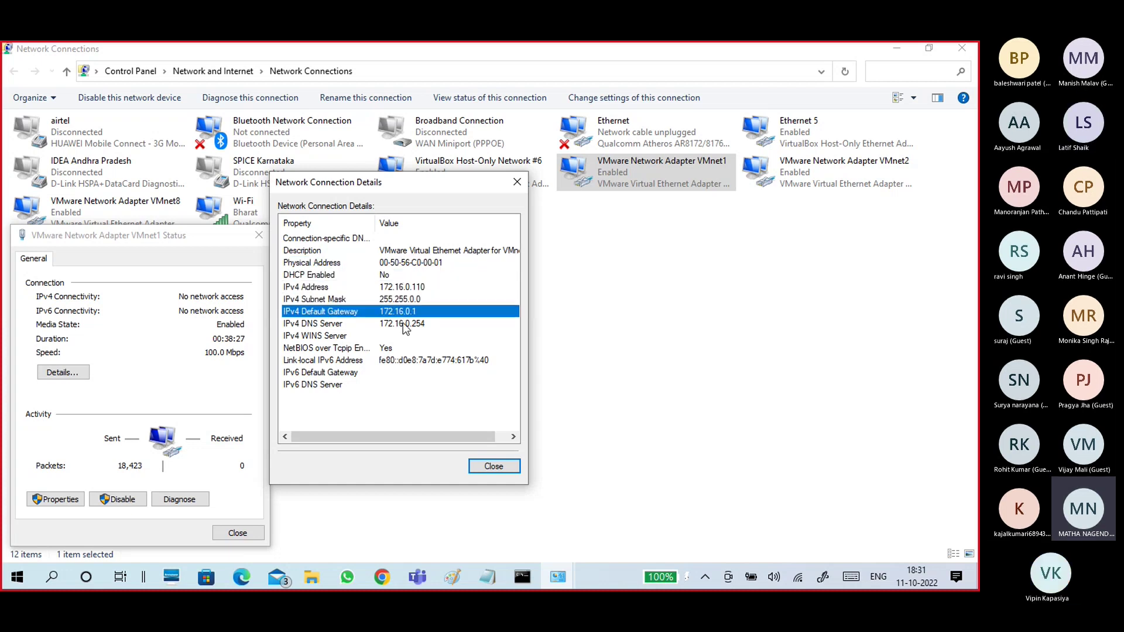
{"action": "left_click", "coordinate": [402, 323]}
{"action": "left_click", "coordinate": [402, 312]}
{"action": "left_click", "coordinate": [403, 299]}
{"action": "left_click", "coordinate": [401, 277]}
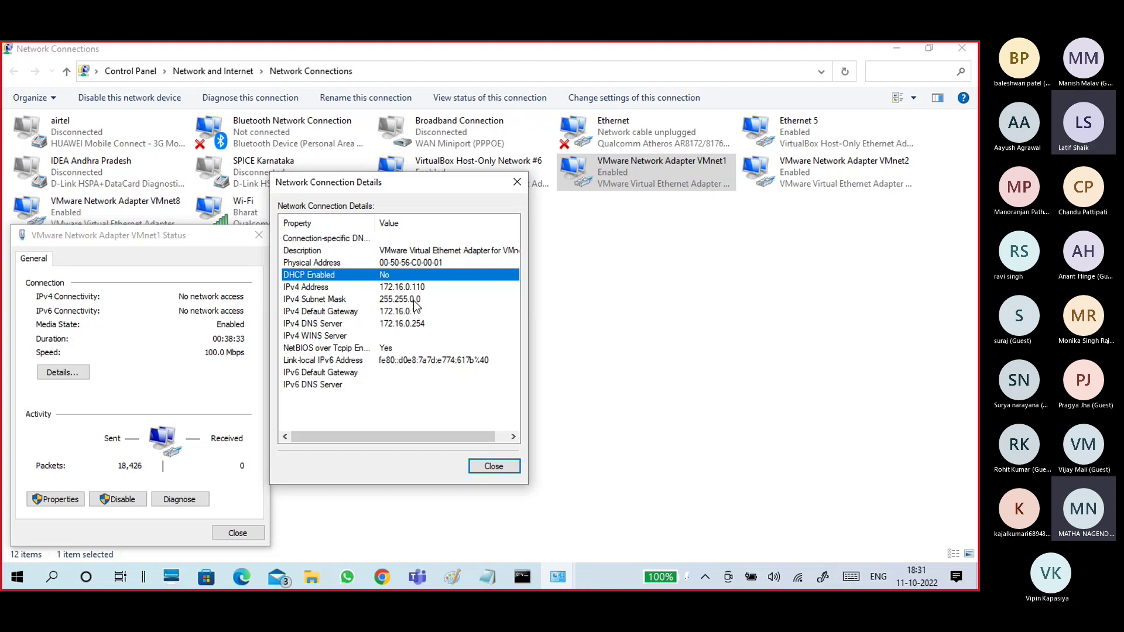
{"action": "left_click", "coordinate": [412, 289]}
{"action": "left_click", "coordinate": [406, 313]}
{"action": "left_click", "coordinate": [407, 288]}
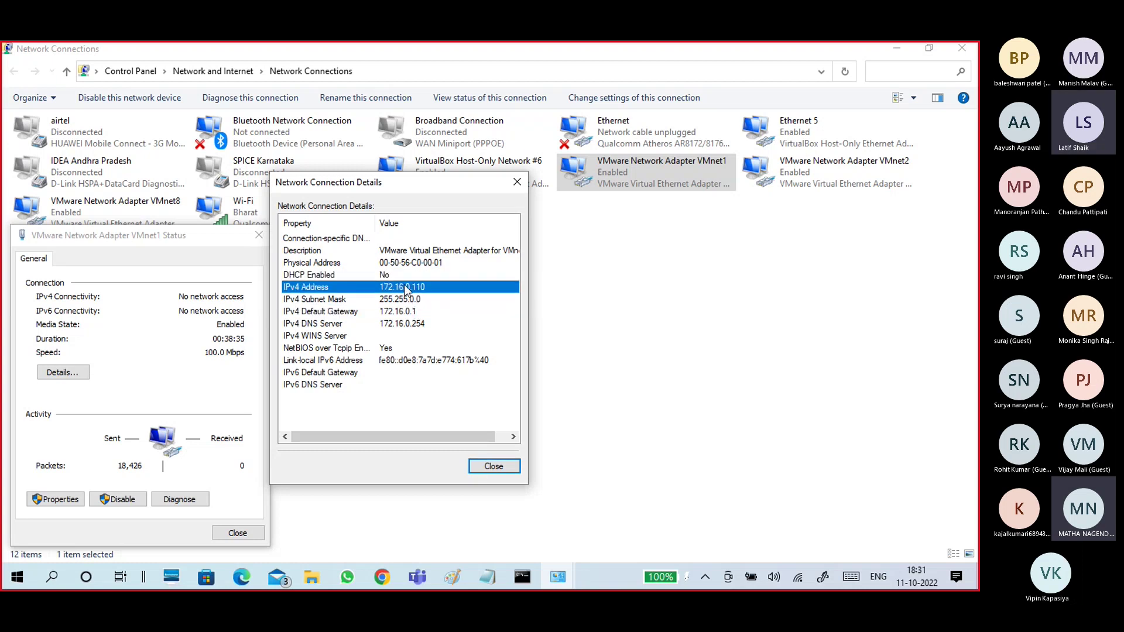
{"action": "left_click", "coordinate": [494, 466]}
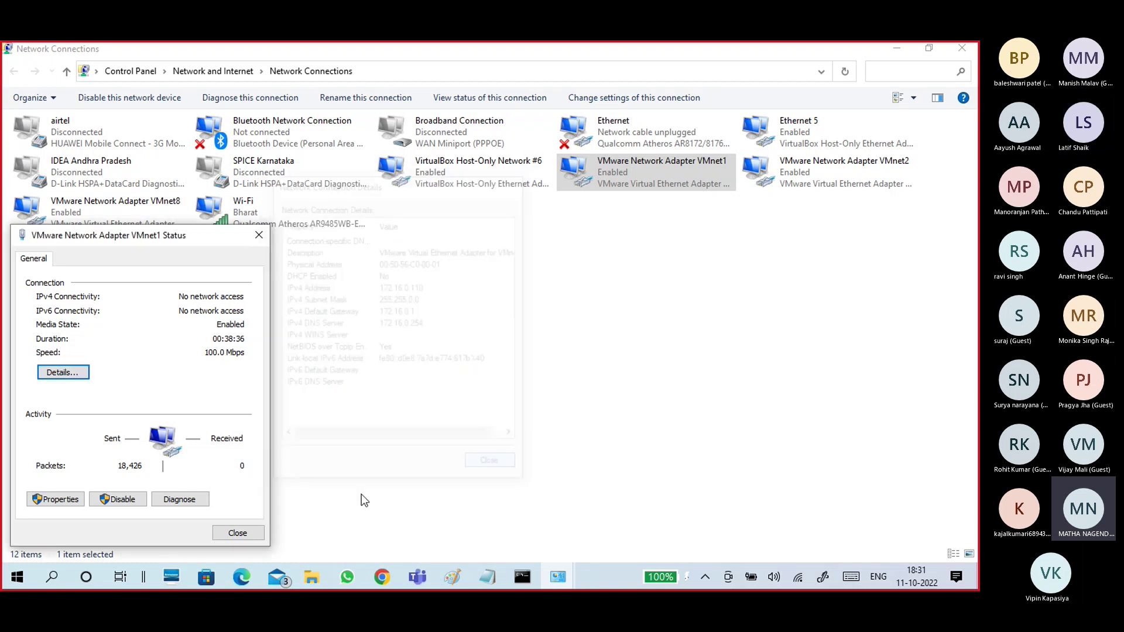
{"action": "left_click", "coordinate": [238, 533]}
Step: Open VMnet2's status and details, selecting DHCP Enabled Yes and the 169.254.105.87 autoconfiguration row
{"action": "double_click", "coordinate": [805, 168]}
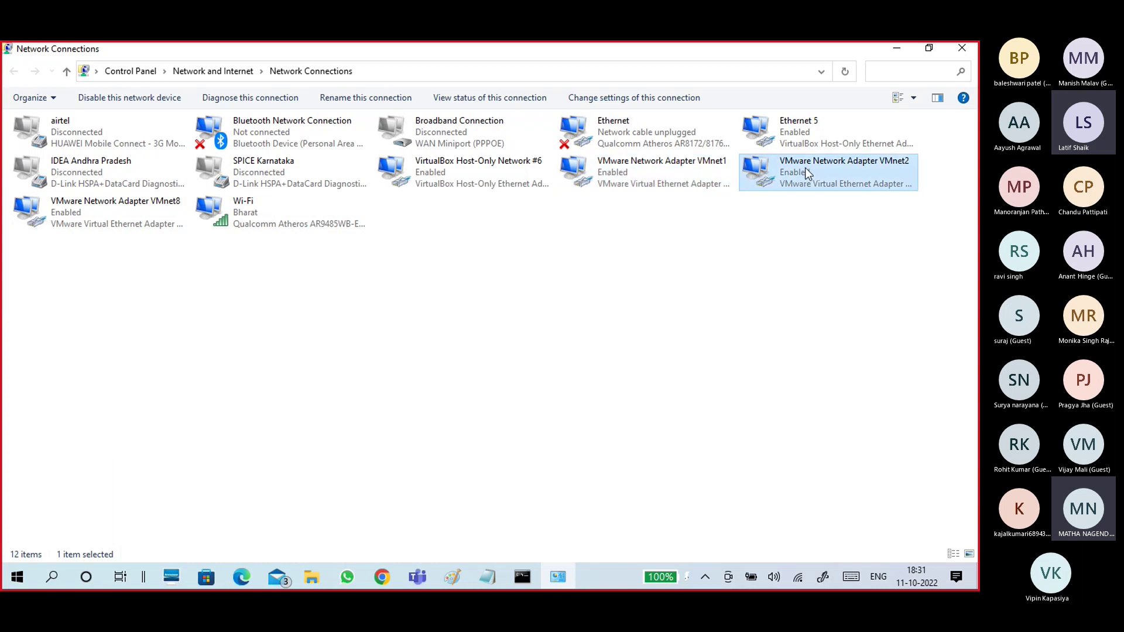
{"action": "left_click_drag", "start_coordinate": [493, 169], "coordinate": [468, 205]}
{"action": "left_click", "coordinate": [96, 371]}
{"action": "left_click", "coordinate": [404, 288]}
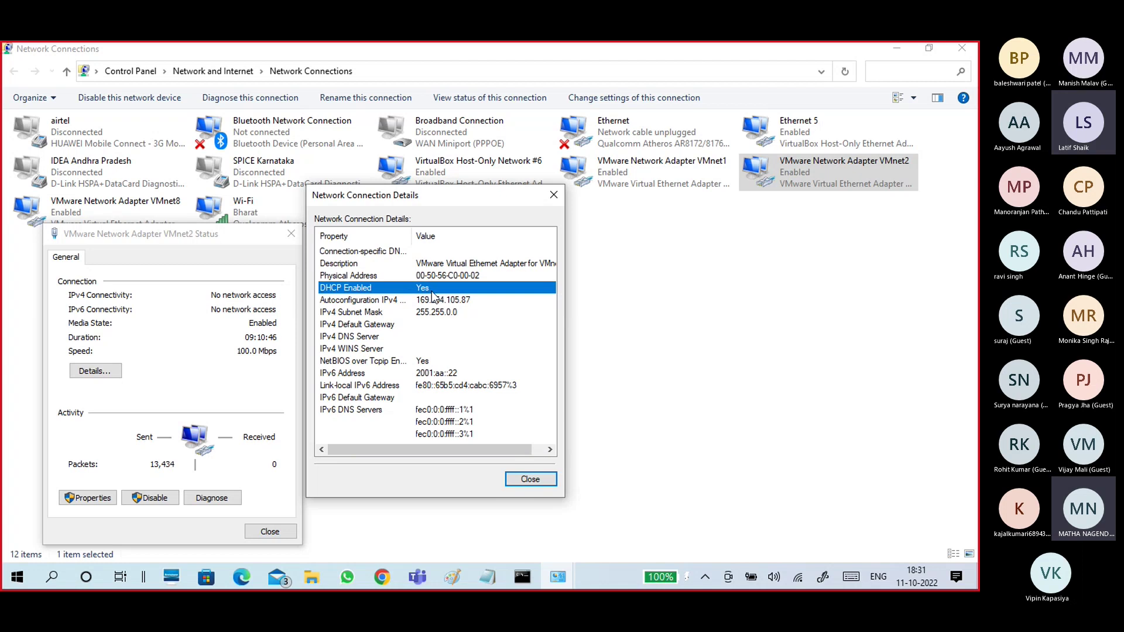
{"action": "key", "text": "Down"}
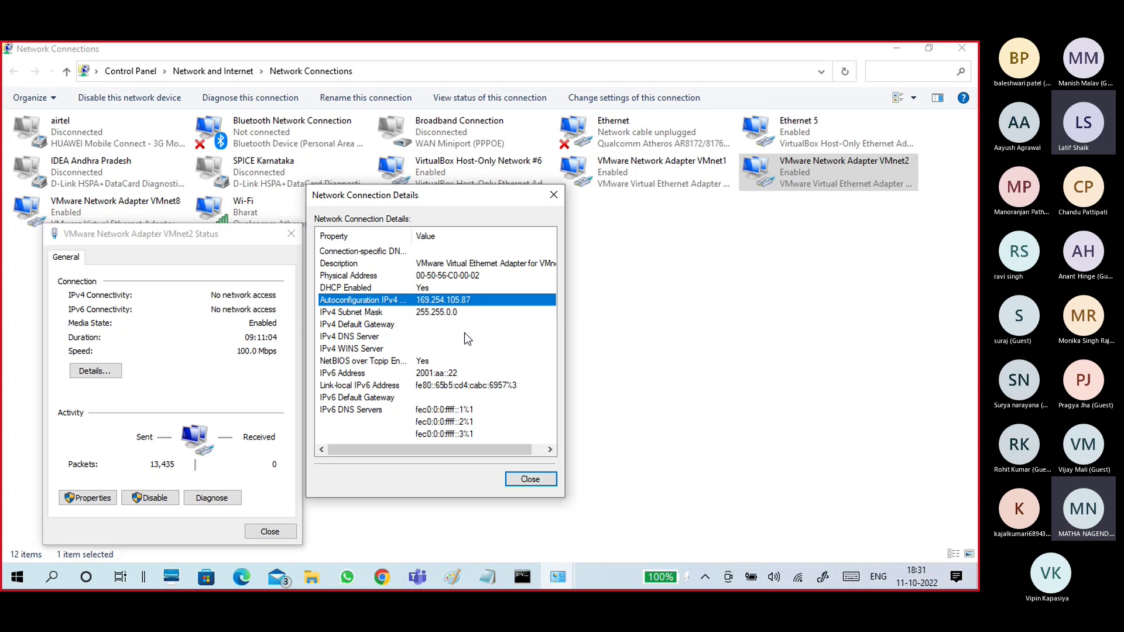
Step: Close the VMnet2 Network Connection Details dialog and then its adapter Status dialog
{"action": "left_click", "coordinate": [518, 479]}
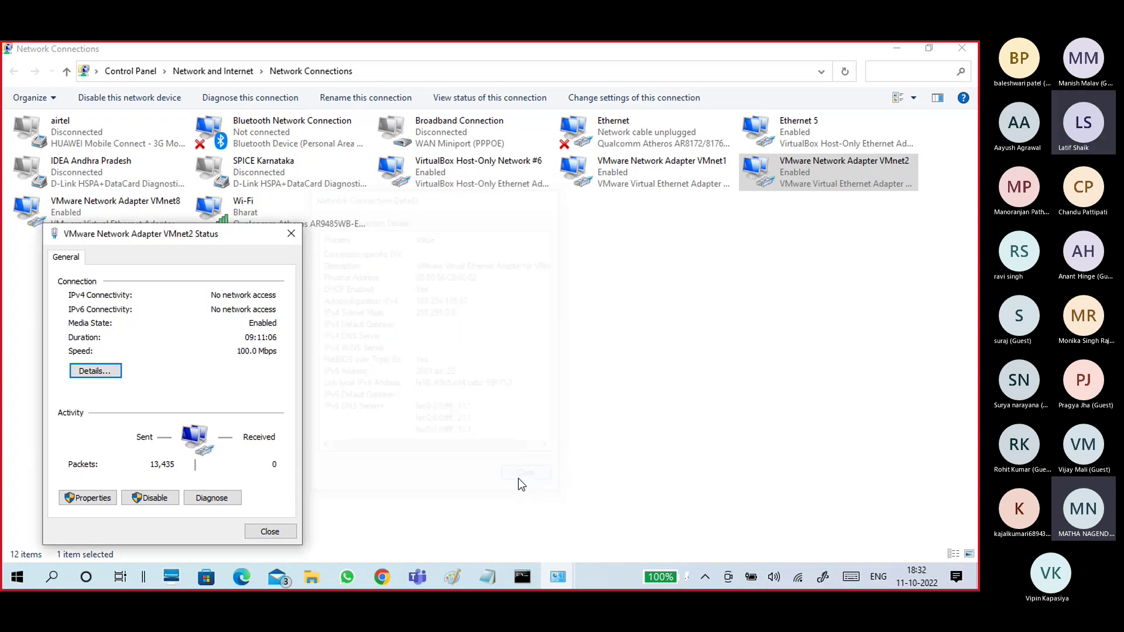
{"action": "left_click", "coordinate": [270, 531]}
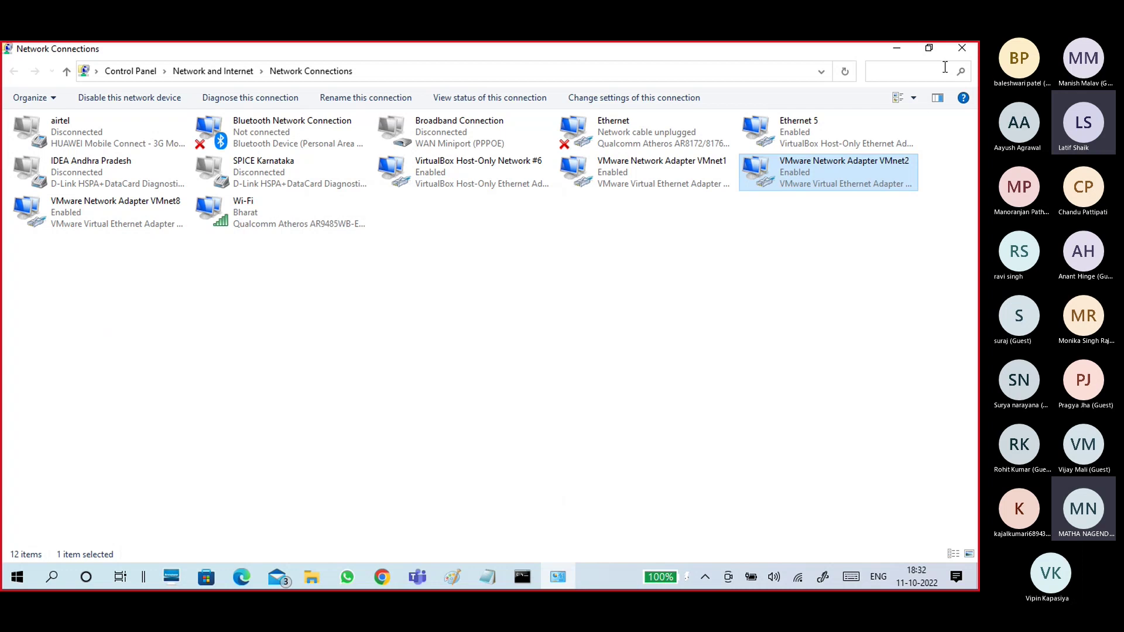
Step: Bring the Paint sketch back and circle the X mark on the host link
{"action": "left_click", "coordinate": [960, 52]}
{"action": "left_click", "coordinate": [453, 578]}
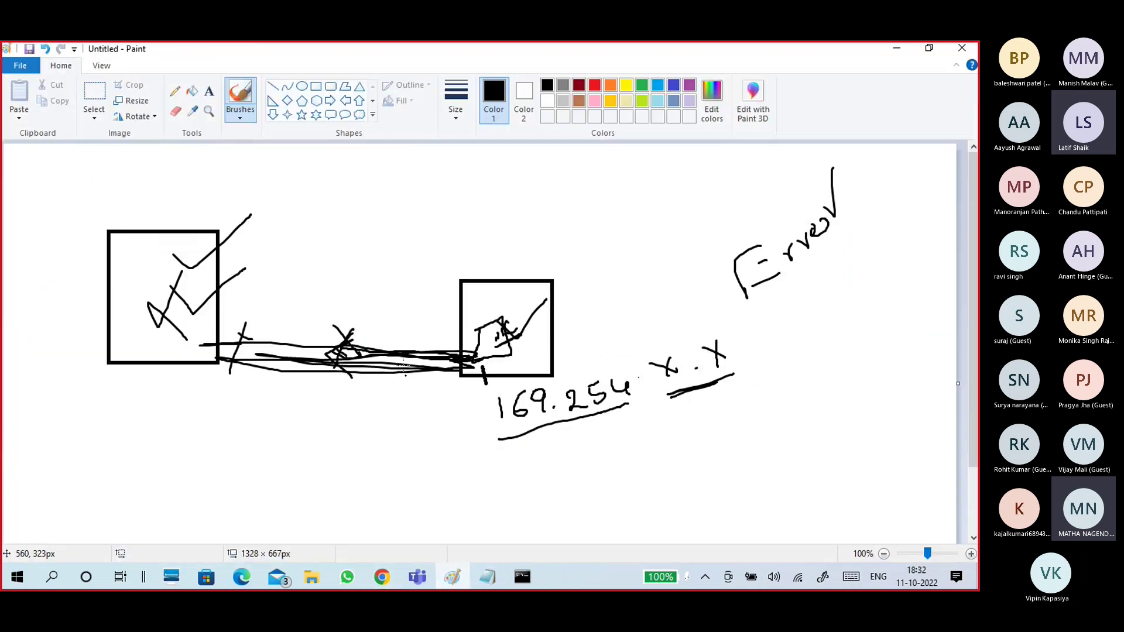
{"action": "mouse_move", "coordinate": [303, 314]}
{"action": "left_mouse_down"}
{"action": "mouse_move", "coordinate": [287, 363]}
{"action": "mouse_move", "coordinate": [328, 318]}
{"action": "mouse_move", "coordinate": [312, 326]}
{"action": "left_mouse_up"}
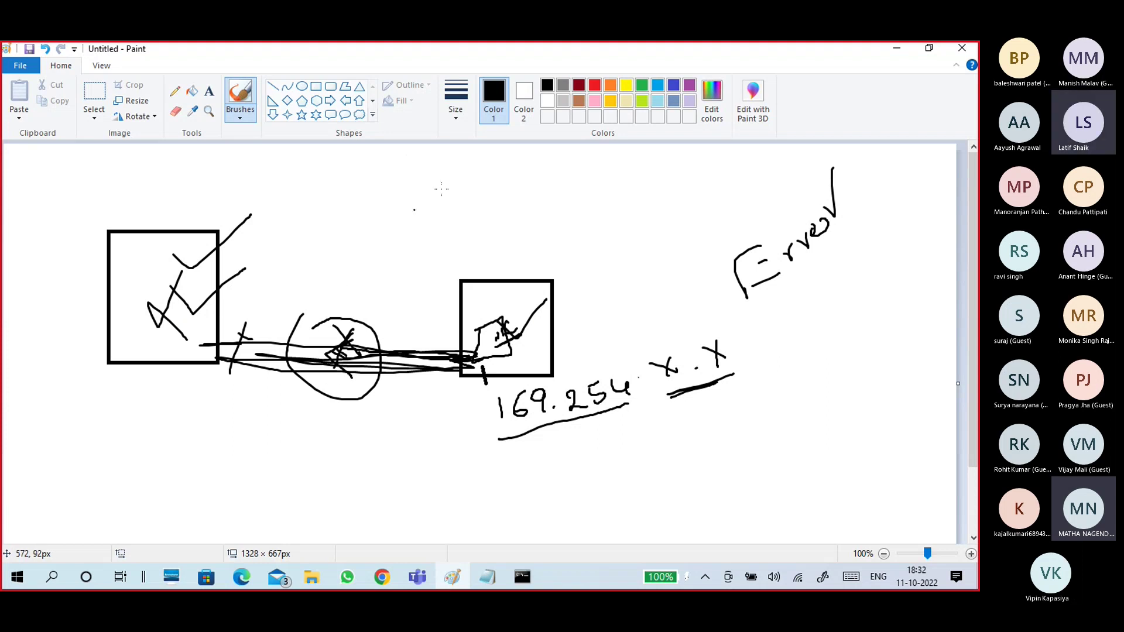
Step: In red, cross out the circled mark, tick the right box and ring 169.254
{"action": "left_click", "coordinate": [594, 85]}
{"action": "mouse_move", "coordinate": [365, 306]}
{"action": "left_mouse_down"}
{"action": "mouse_move", "coordinate": [312, 375]}
{"action": "mouse_move", "coordinate": [370, 414]}
{"action": "left_mouse_up"}
{"action": "left_click_drag", "start_coordinate": [474, 337], "coordinate": [521, 309]}
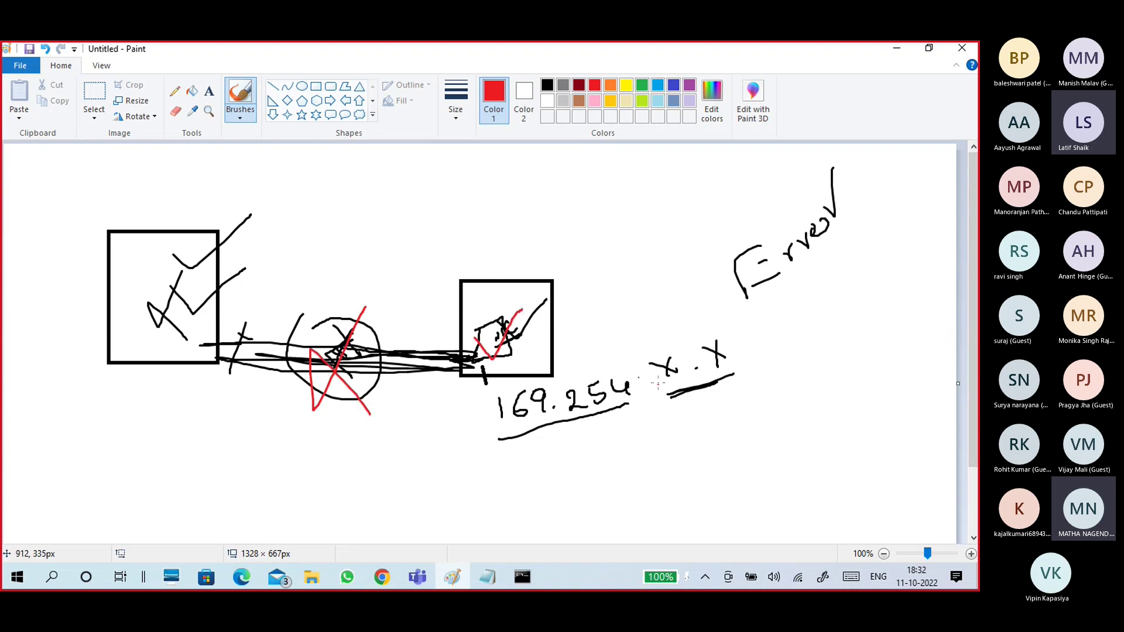
{"action": "mouse_move", "coordinate": [644, 358]}
{"action": "left_mouse_down"}
{"action": "mouse_move", "coordinate": [463, 424]}
{"action": "mouse_move", "coordinate": [545, 448]}
{"action": "mouse_move", "coordinate": [652, 362]}
{"action": "left_mouse_up"}
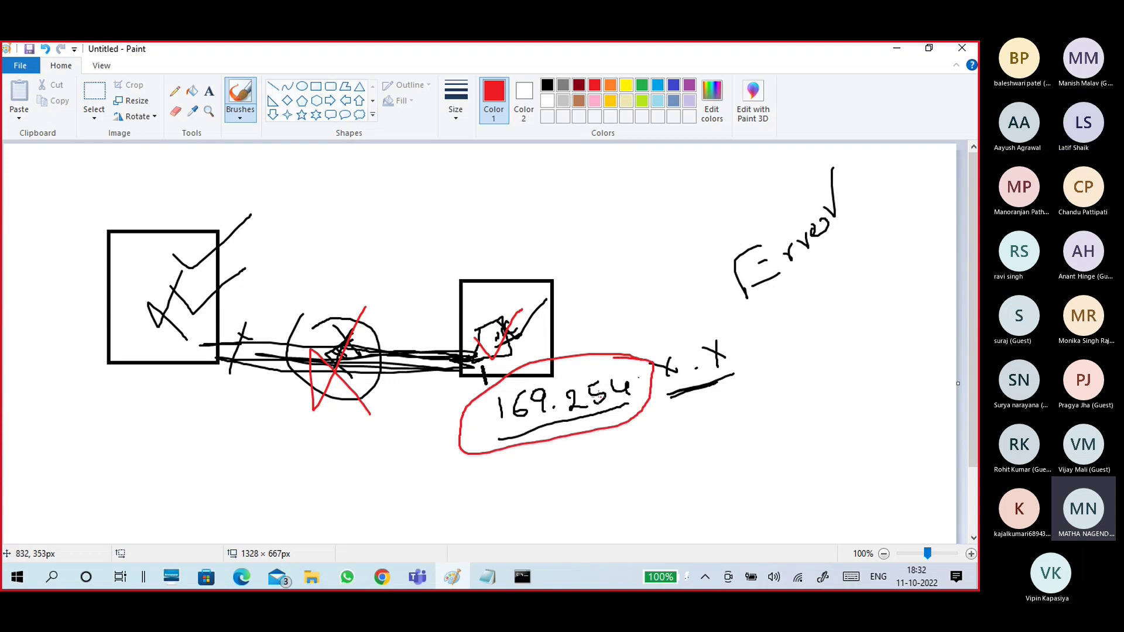
Step: Reveal the slide deck and browse ahead through slides 27–30, including the APIPA slide 29
{"action": "left_click", "coordinate": [894, 51]}
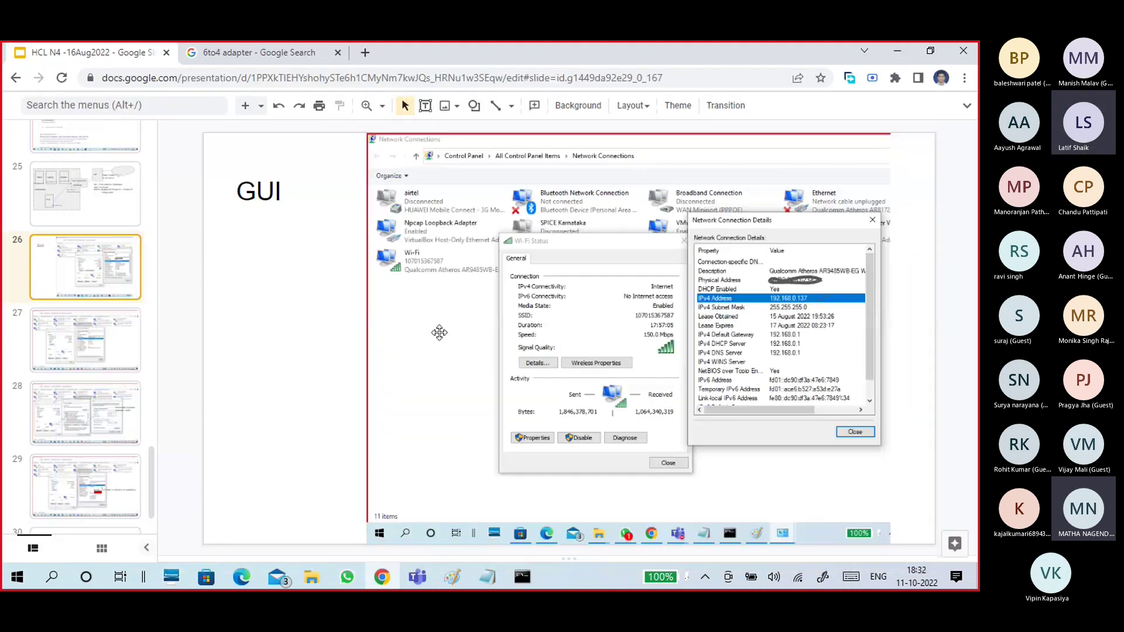
{"action": "left_click", "coordinate": [197, 322]}
{"action": "key", "text": "Page_Down"}
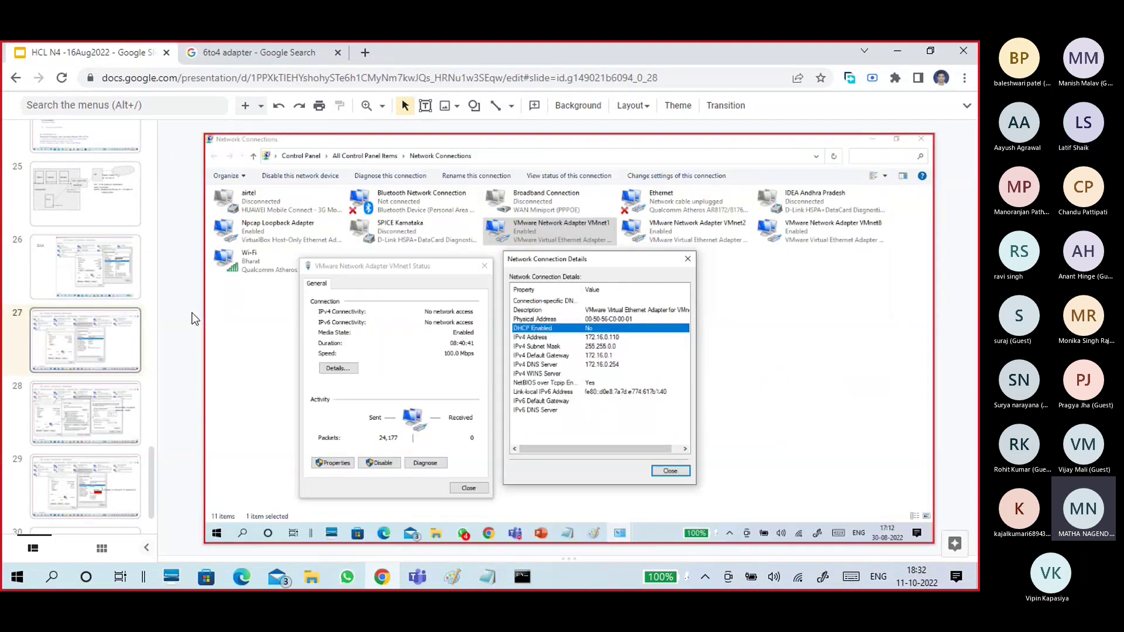
{"action": "key", "text": "Page_Down"}
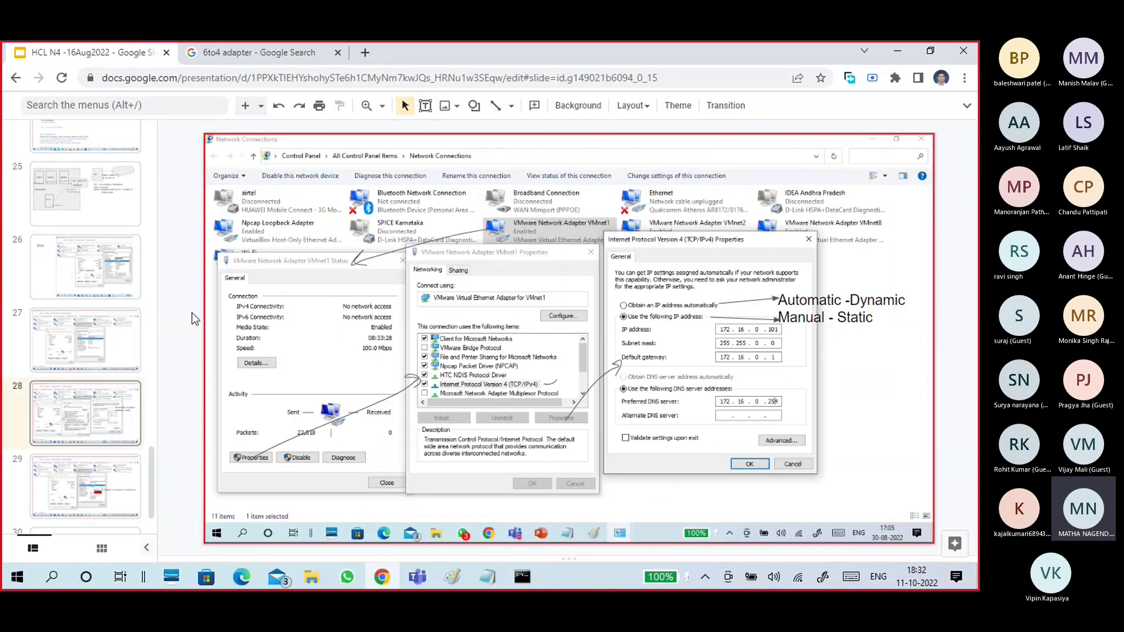
{"action": "key", "text": "Page_Down"}
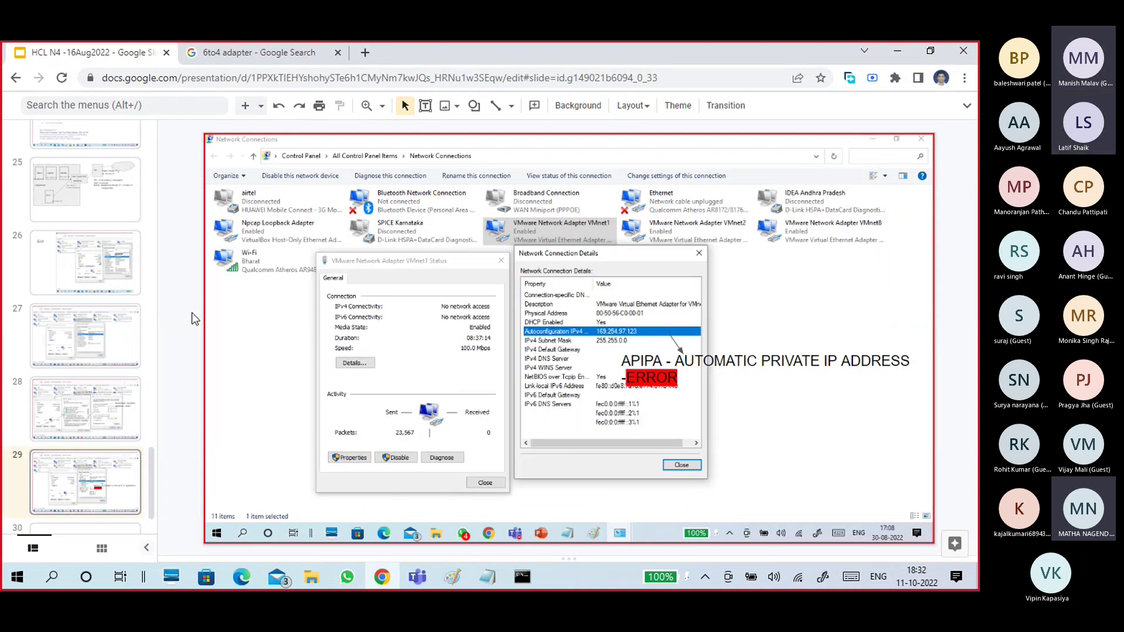
{"action": "key", "text": "Page_Up"}
{"action": "key", "text": "Page_Down"}
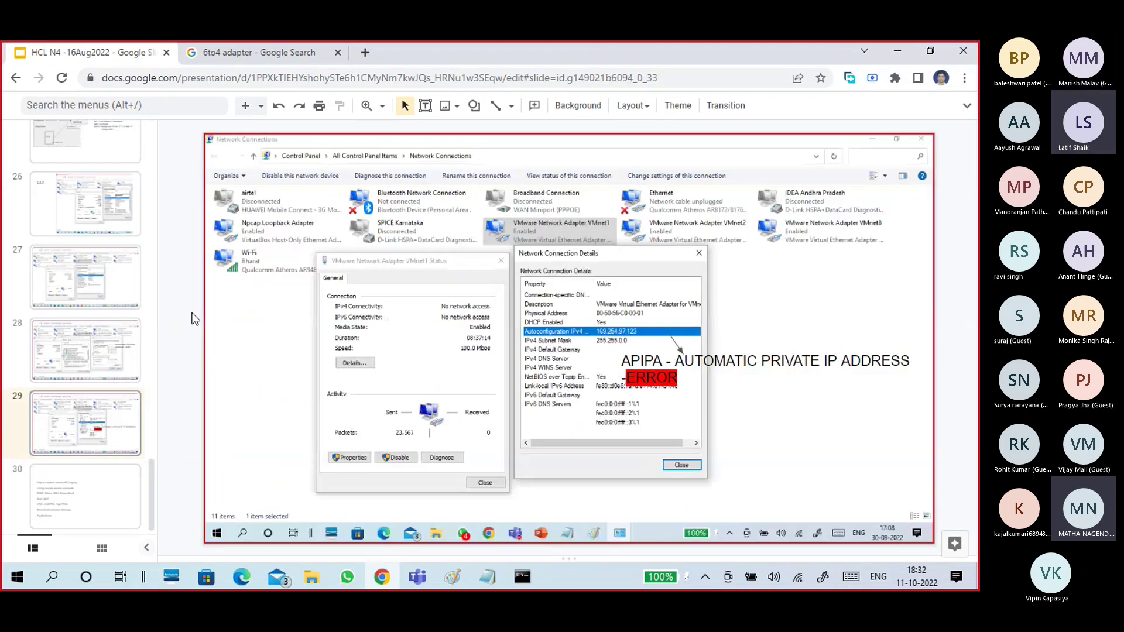
{"action": "key", "text": "Page_Up"}
{"action": "key", "text": "Page_Down"}
{"action": "key", "text": "Page_Down"}
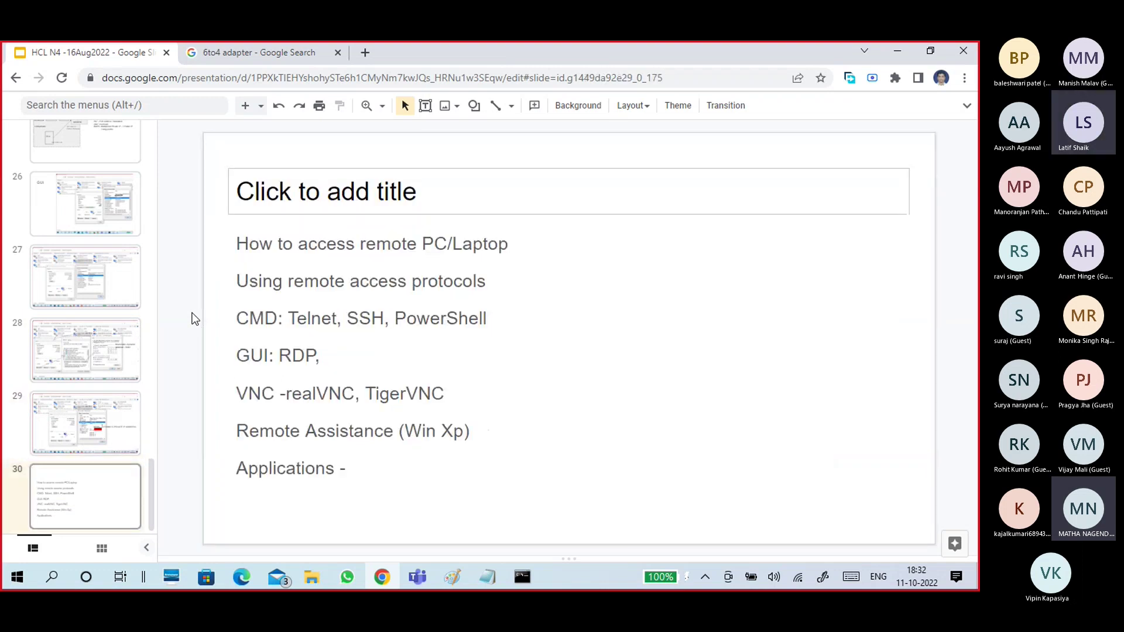
Step: Step back past the screenshot slide 24 to the ipconfig slide 23
{"action": "key", "text": "Page_Up"}
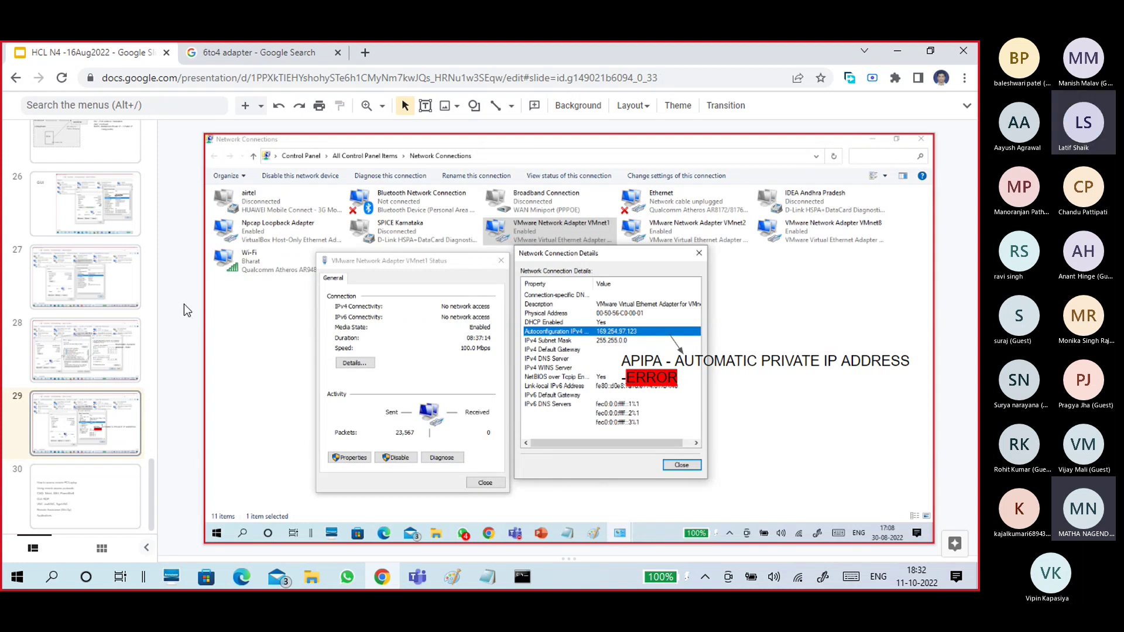
{"action": "key", "text": "Page_Up"}
{"action": "key", "text": "Page_Up"}
{"action": "key", "text": "Page_Up"}
{"action": "key", "text": "Page_Up"}
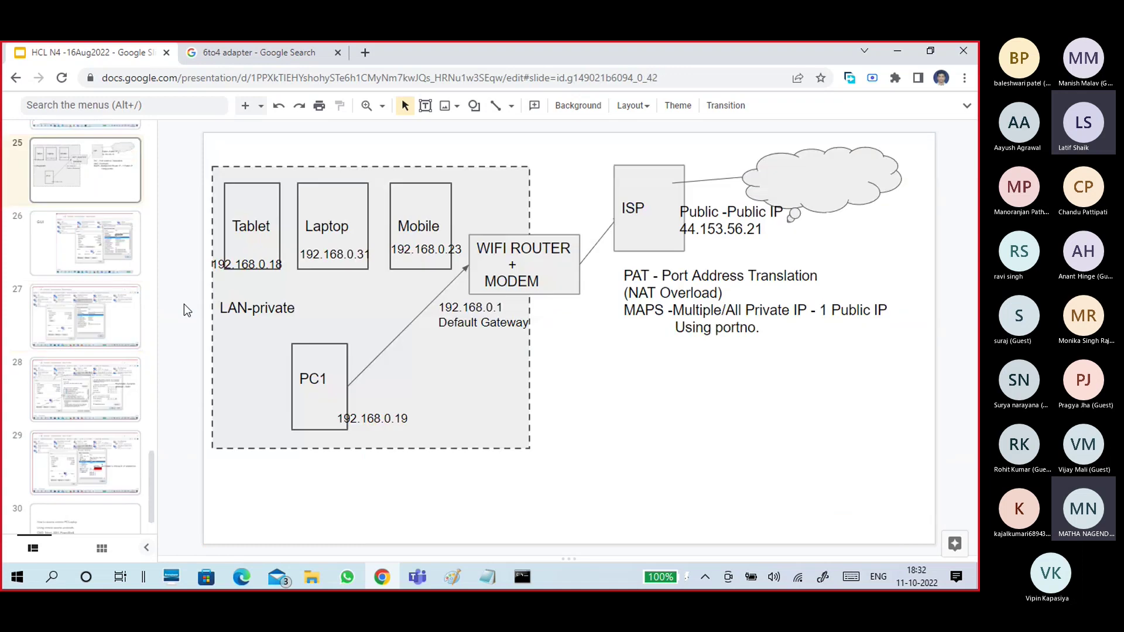
{"action": "key", "text": "Page_Up"}
{"action": "key", "text": "Page_Down"}
{"action": "key", "text": "Page_Up"}
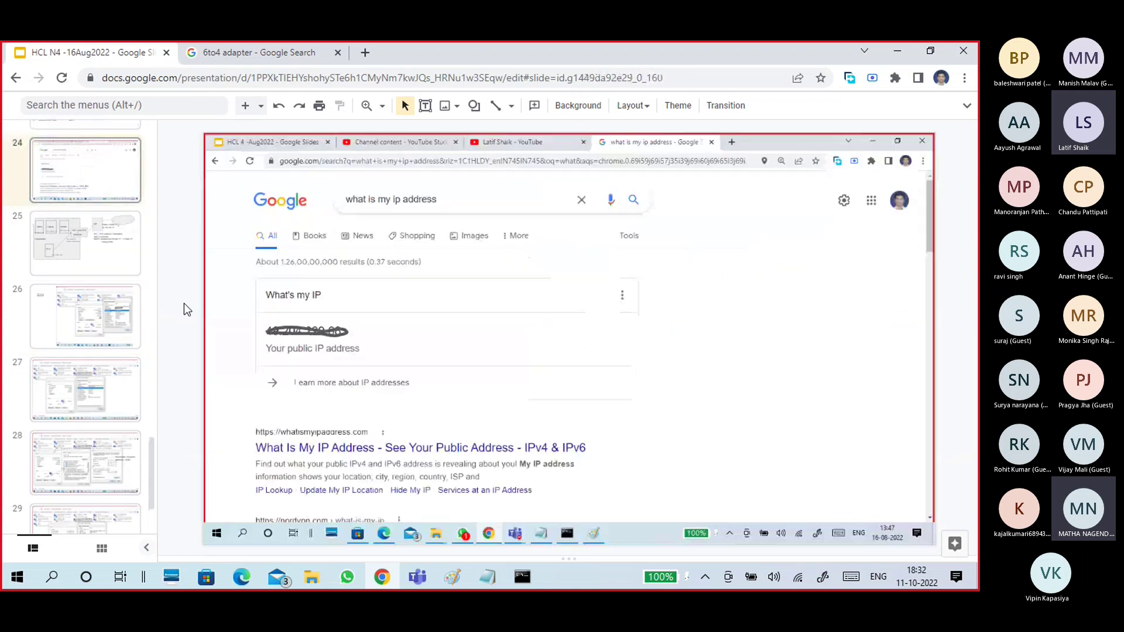
{"action": "key", "text": "Page_Up"}
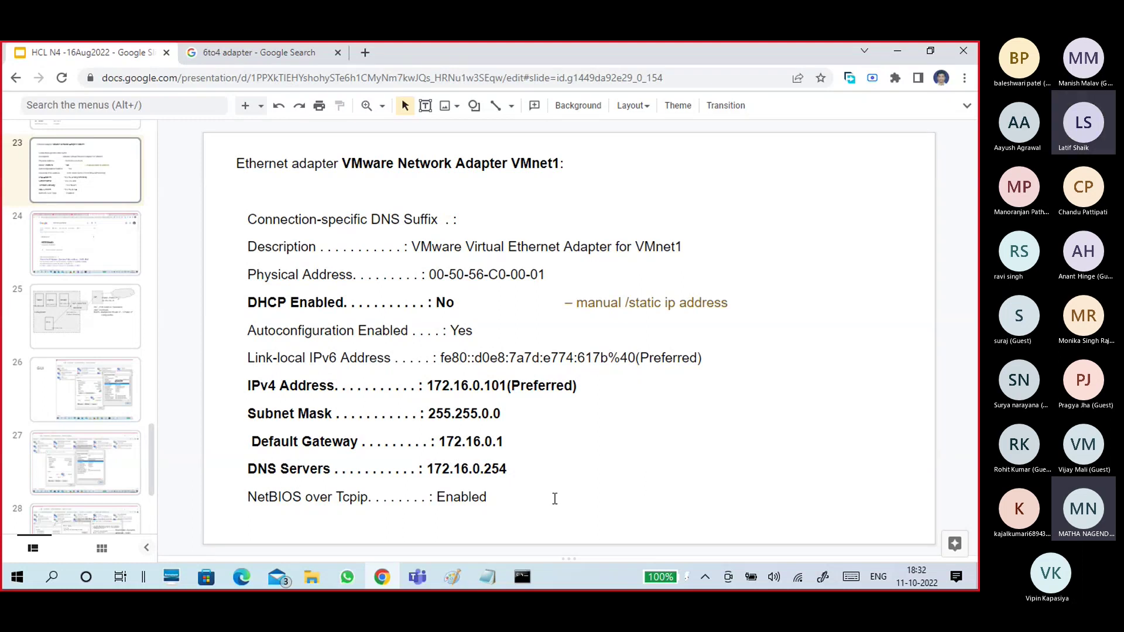
Step: Bring up the Teams meeting window and open its chat panel
{"action": "mouse_move", "coordinate": [418, 576]}
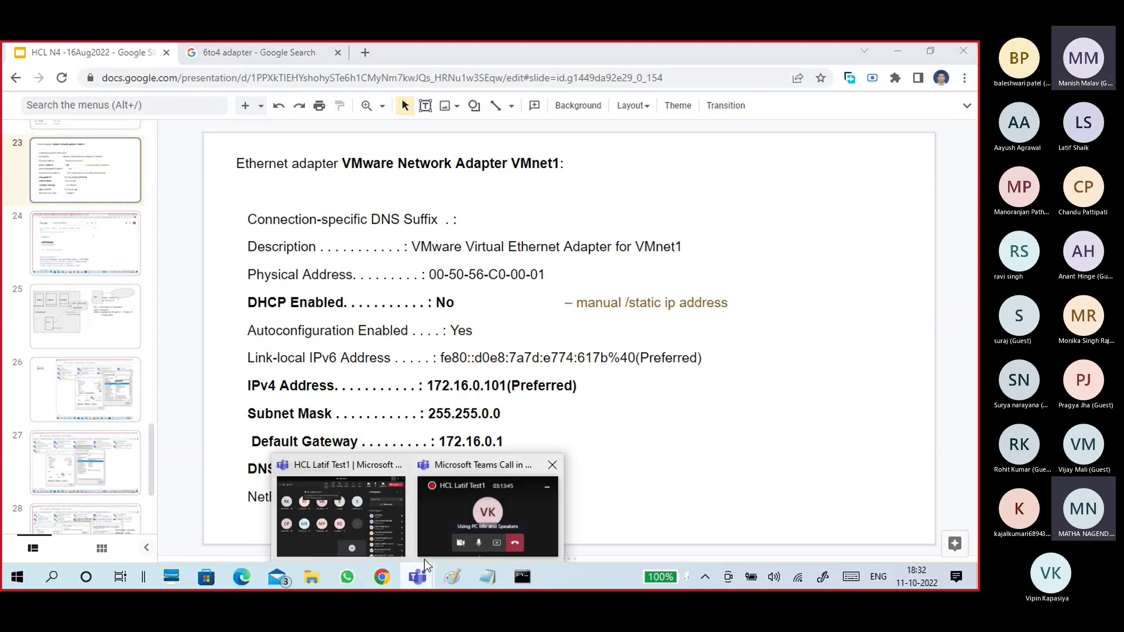
{"action": "left_click", "coordinate": [349, 535]}
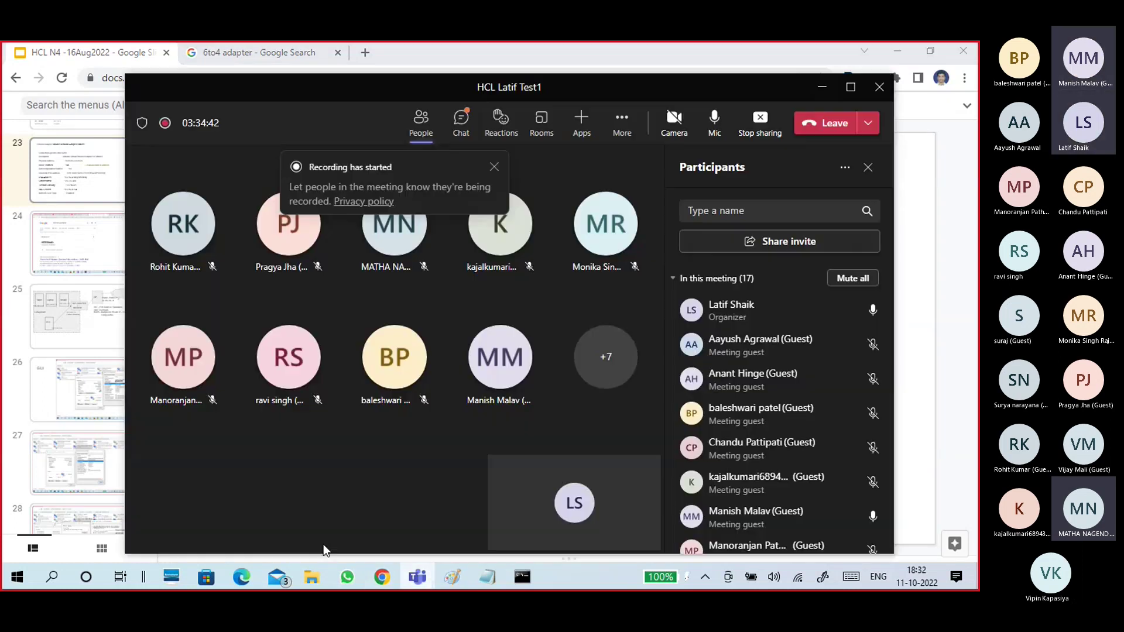
{"action": "left_click", "coordinate": [461, 119]}
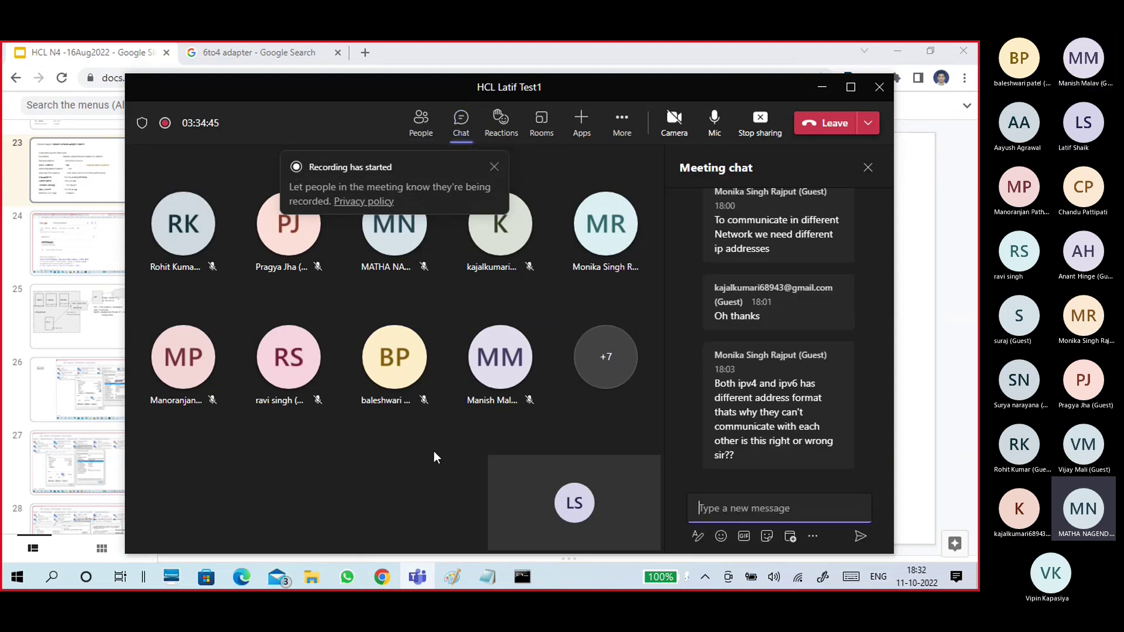
{"action": "mouse_move", "coordinate": [758, 402]}
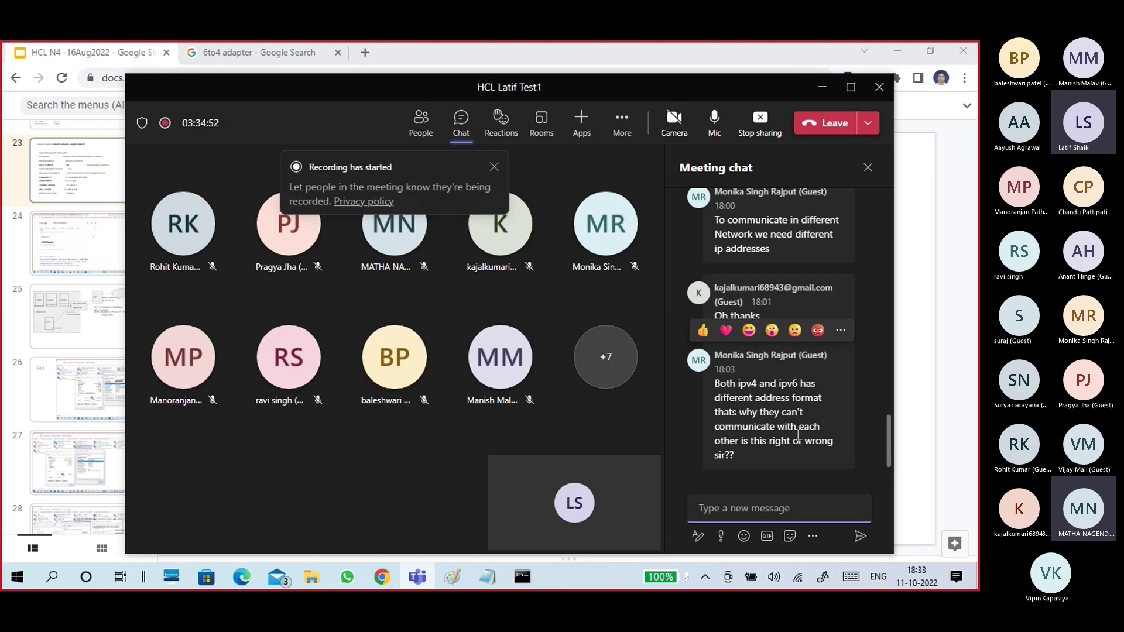
{"action": "left_click", "coordinate": [776, 420]}
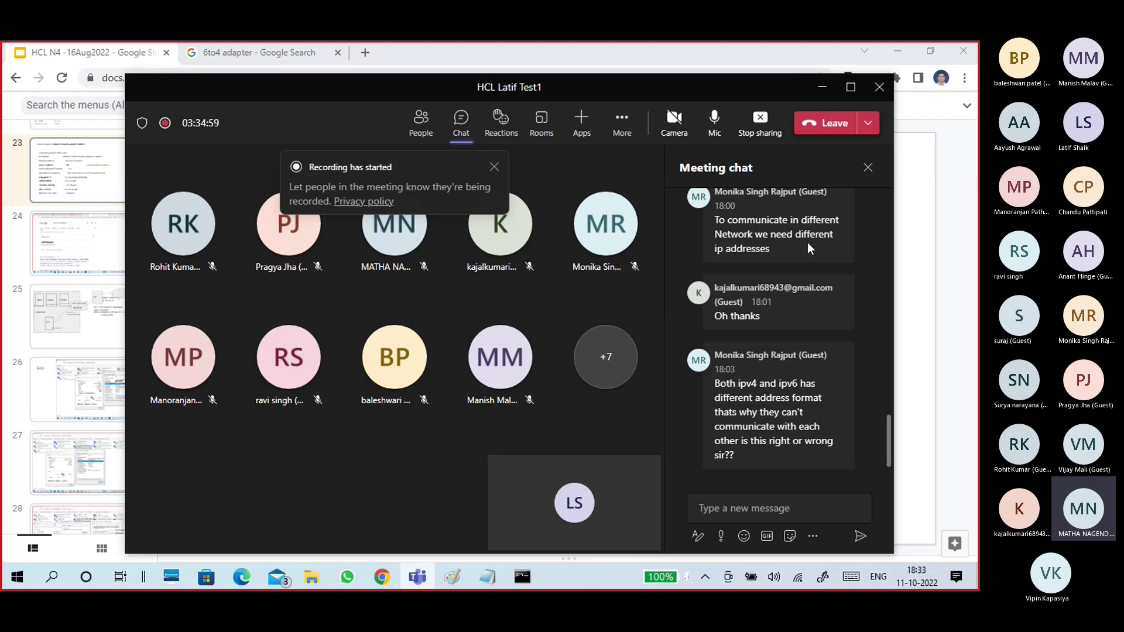
Step: Scroll the chat and highlight the student's question about IP and gateway addresses
{"action": "scroll", "coordinate": [786, 275], "scroll_direction": "up", "scroll_amount": 8}
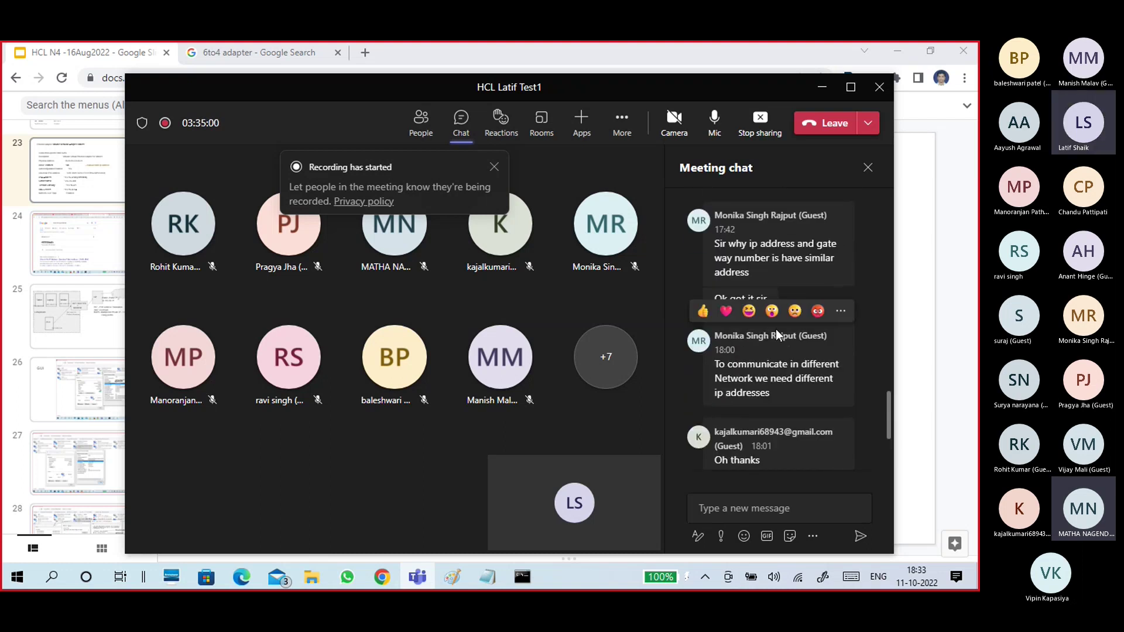
{"action": "scroll", "coordinate": [771, 376], "scroll_direction": "down", "scroll_amount": 2}
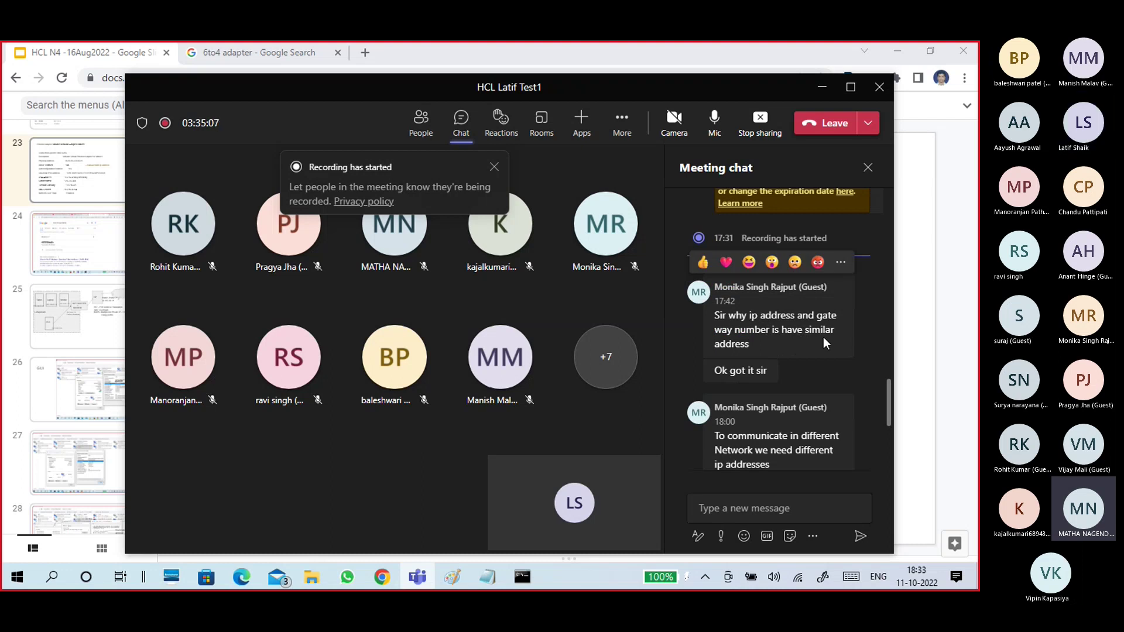
{"action": "left_click_drag", "start_coordinate": [750, 348], "coordinate": [709, 321]}
{"action": "left_click", "coordinate": [710, 318]}
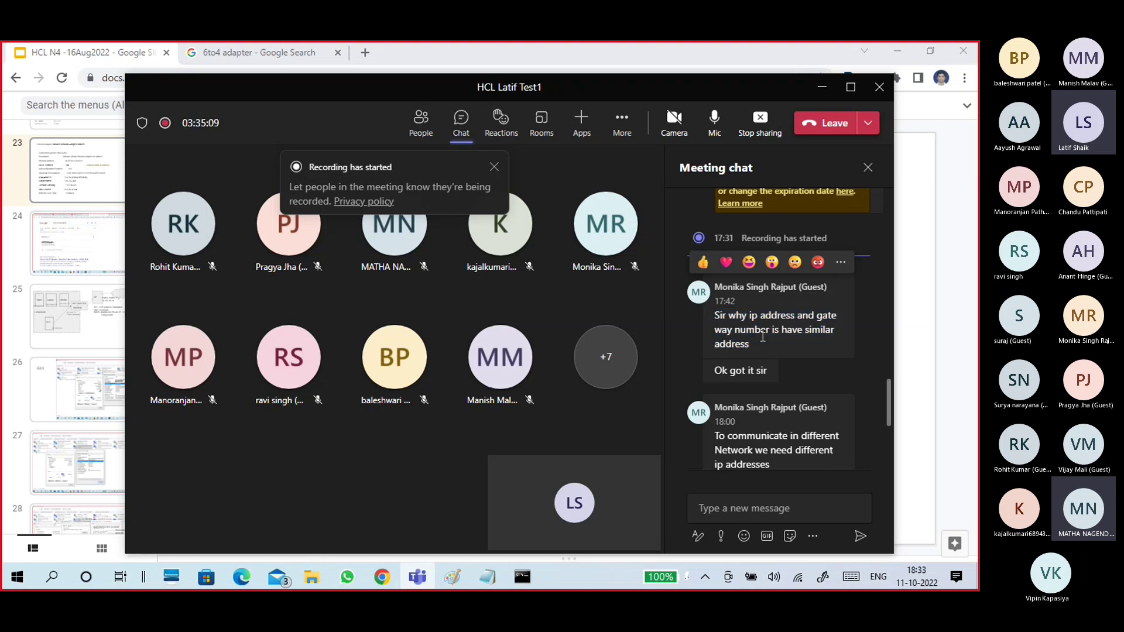
{"action": "triple_click", "coordinate": [767, 343]}
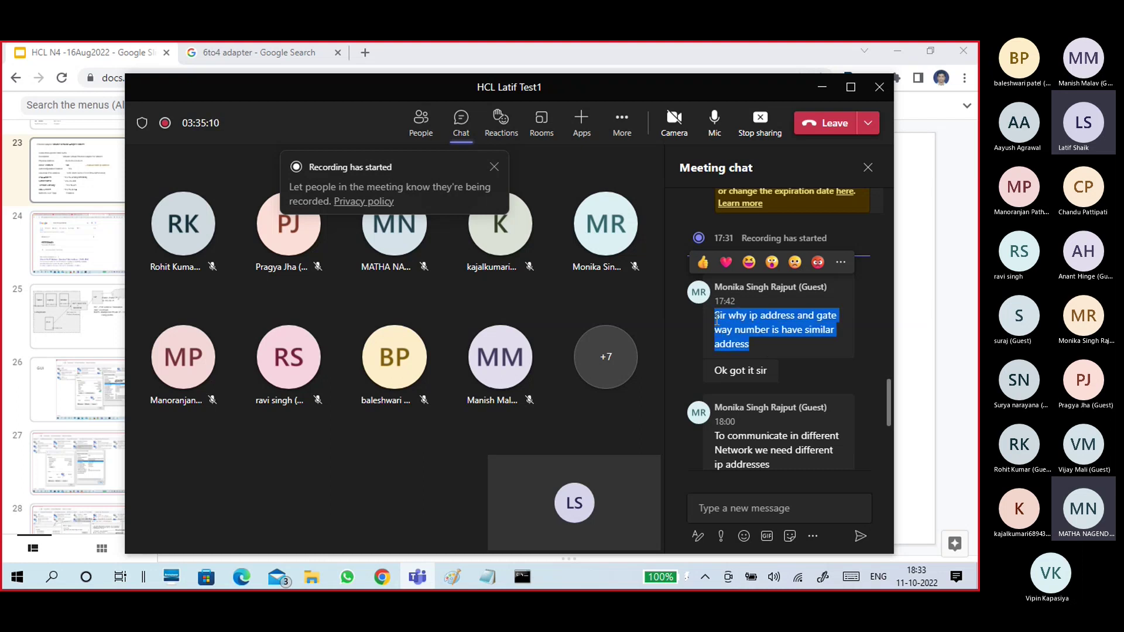
{"action": "left_click", "coordinate": [774, 342]}
{"action": "triple_click", "coordinate": [774, 343]}
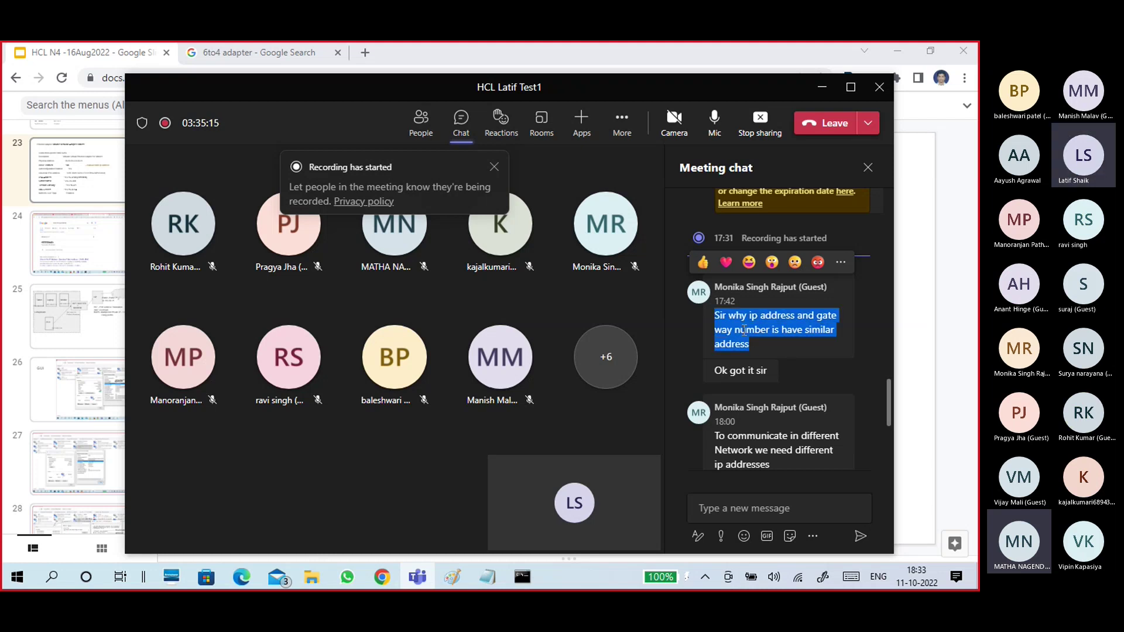
Step: Scroll further, highlight the answer about different networks, then return to the Paint sketch
{"action": "scroll", "coordinate": [752, 333], "scroll_direction": "down", "scroll_amount": 1}
{"action": "scroll", "coordinate": [750, 329], "scroll_direction": "down", "scroll_amount": 4}
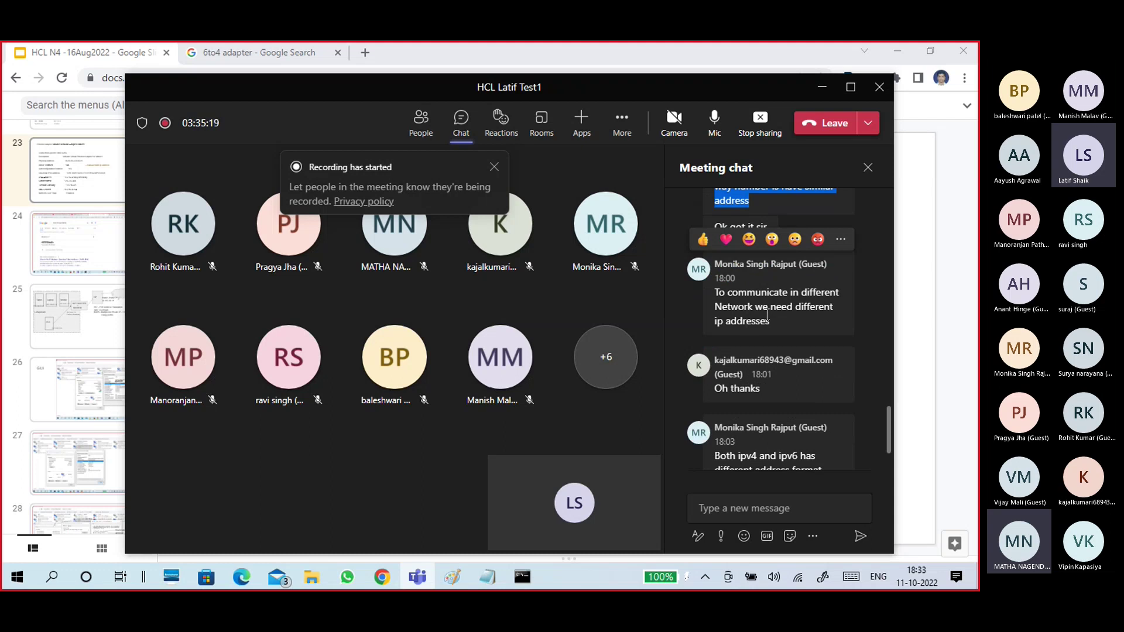
{"action": "left_click_drag", "start_coordinate": [751, 328], "coordinate": [704, 297]}
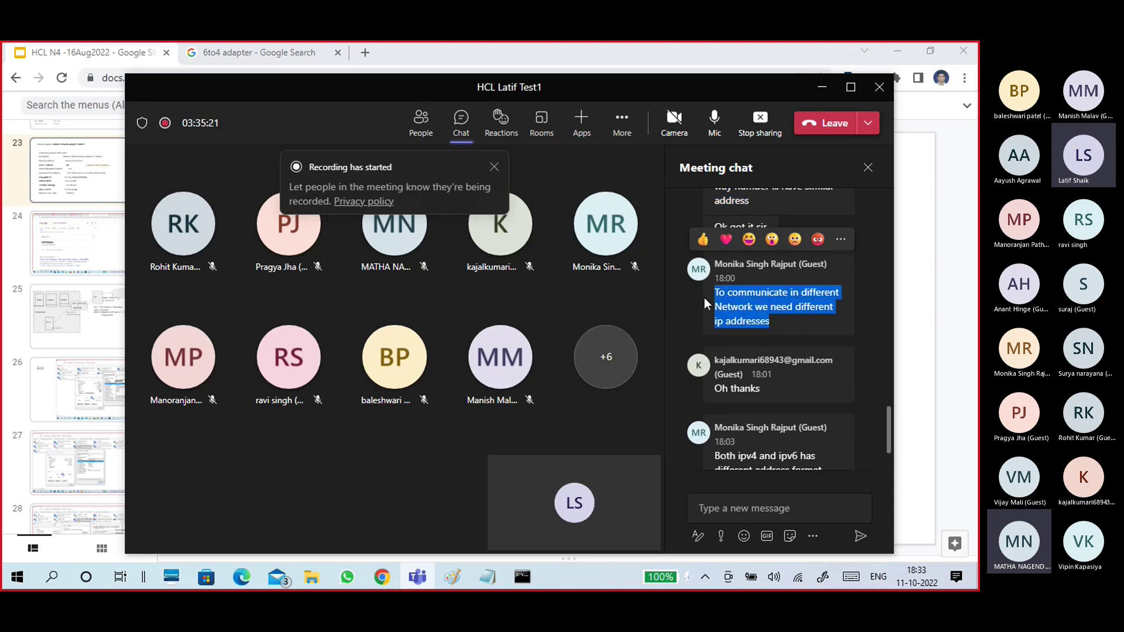
{"action": "left_click", "coordinate": [753, 317]}
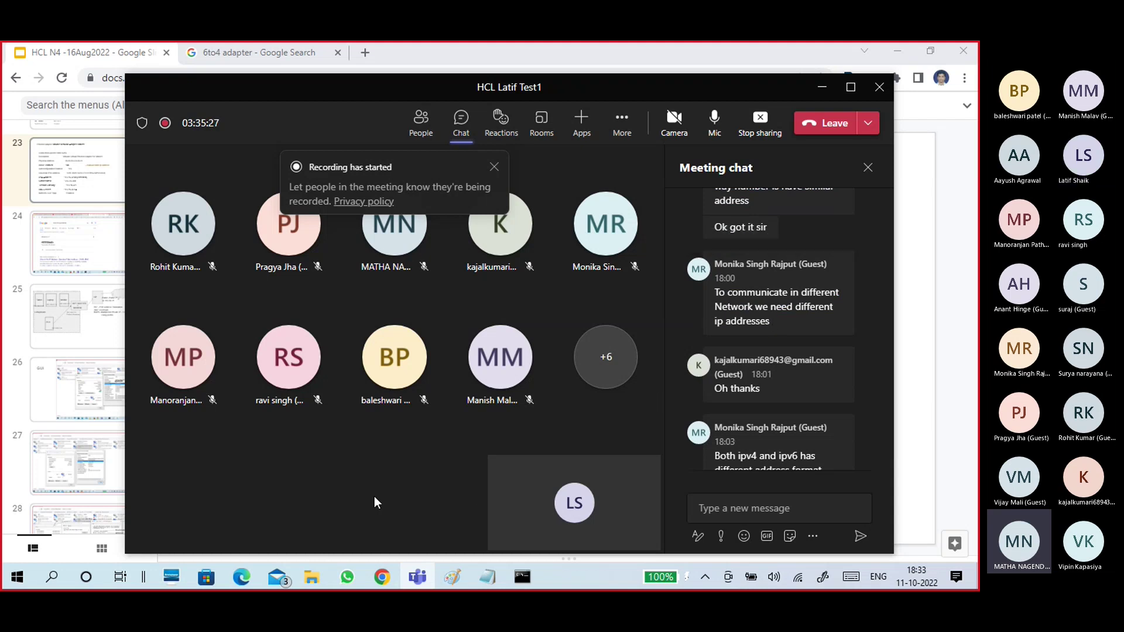
{"action": "left_click", "coordinate": [452, 576]}
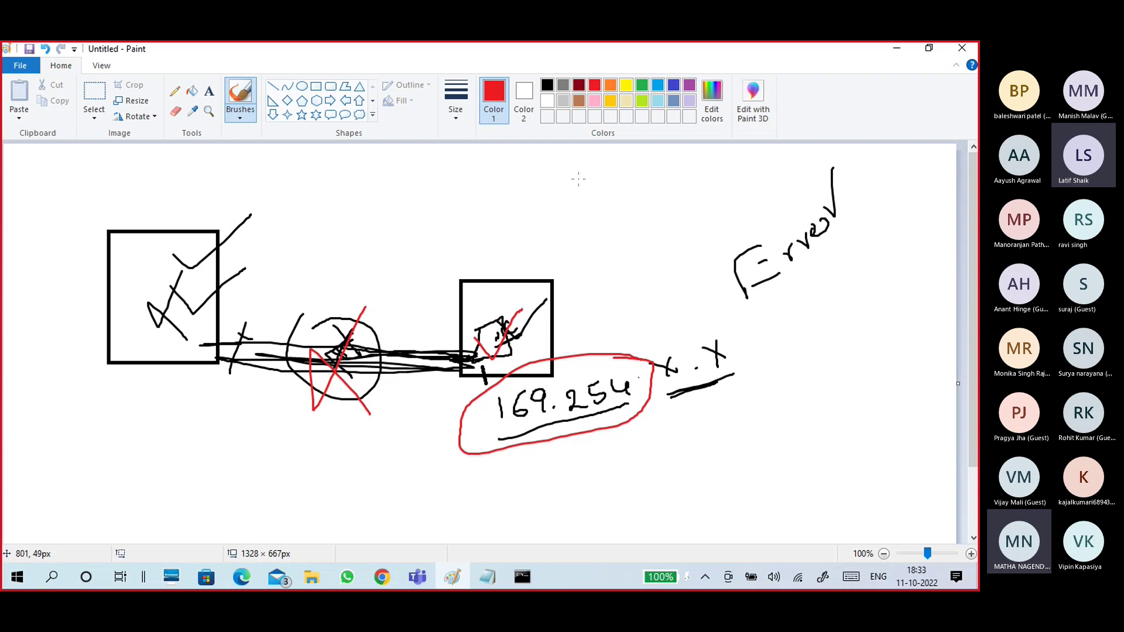
Step: Handwrite red numbers 701–704 at upper right, each with a dash, and underline 704
{"action": "mouse_move", "coordinate": [578, 178]}
{"action": "left_mouse_down"}
{"action": "mouse_move", "coordinate": [598, 191]}
{"action": "mouse_move", "coordinate": [621, 166]}
{"action": "mouse_move", "coordinate": [640, 173]}
{"action": "mouse_move", "coordinate": [603, 220]}
{"action": "mouse_move", "coordinate": [613, 206]}
{"action": "mouse_move", "coordinate": [670, 214]}
{"action": "left_mouse_up"}
{"action": "mouse_move", "coordinate": [603, 249]}
{"action": "left_mouse_down"}
{"action": "mouse_move", "coordinate": [609, 265]}
{"action": "mouse_move", "coordinate": [636, 244]}
{"action": "mouse_move", "coordinate": [669, 240]}
{"action": "mouse_move", "coordinate": [661, 251]}
{"action": "left_mouse_up"}
{"action": "mouse_move", "coordinate": [617, 293]}
{"action": "left_mouse_down"}
{"action": "mouse_move", "coordinate": [622, 309]}
{"action": "mouse_move", "coordinate": [641, 282]}
{"action": "mouse_move", "coordinate": [670, 285]}
{"action": "mouse_move", "coordinate": [677, 298]}
{"action": "left_mouse_up"}
{"action": "left_click_drag", "start_coordinate": [660, 166], "coordinate": [700, 180]}
{"action": "left_click_drag", "start_coordinate": [685, 235], "coordinate": [694, 232]}
{"action": "left_click_drag", "start_coordinate": [687, 274], "coordinate": [699, 267]}
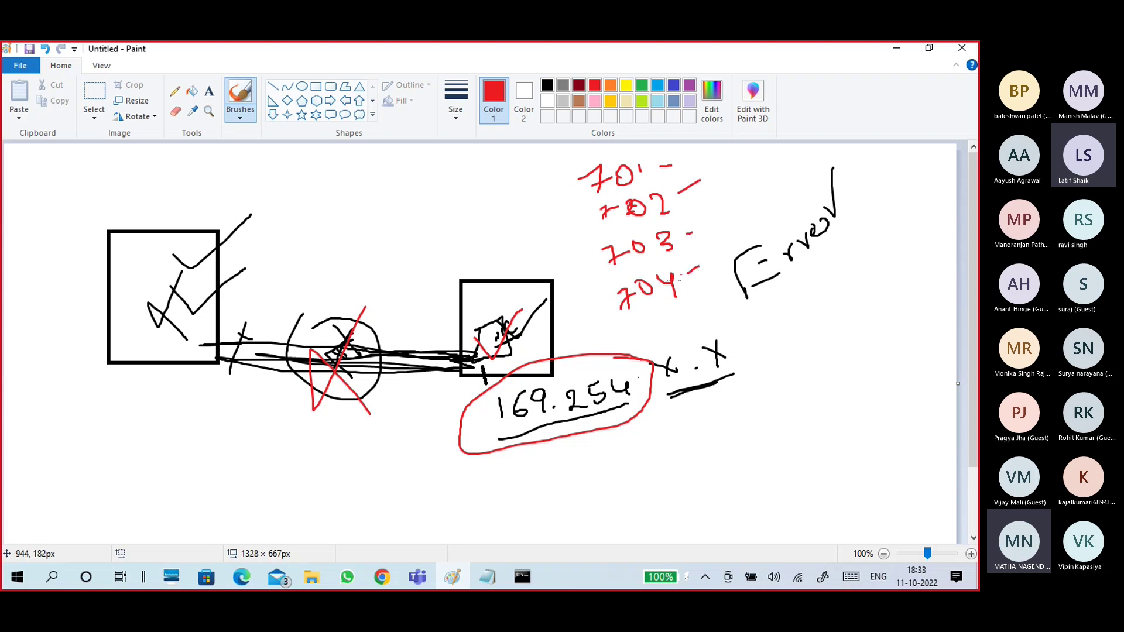
{"action": "left_click_drag", "start_coordinate": [642, 319], "coordinate": [617, 326]}
Step: Write a red N and H, draw a line from N to the right host, and add a 5 below 704
{"action": "mouse_move", "coordinate": [334, 202]}
{"action": "left_mouse_down"}
{"action": "mouse_move", "coordinate": [353, 220]}
{"action": "mouse_move", "coordinate": [356, 198]}
{"action": "mouse_move", "coordinate": [394, 203]}
{"action": "left_mouse_up"}
{"action": "mouse_move", "coordinate": [395, 174]}
{"action": "left_mouse_down"}
{"action": "mouse_move", "coordinate": [409, 198]}
{"action": "mouse_move", "coordinate": [413, 178]}
{"action": "left_mouse_up"}
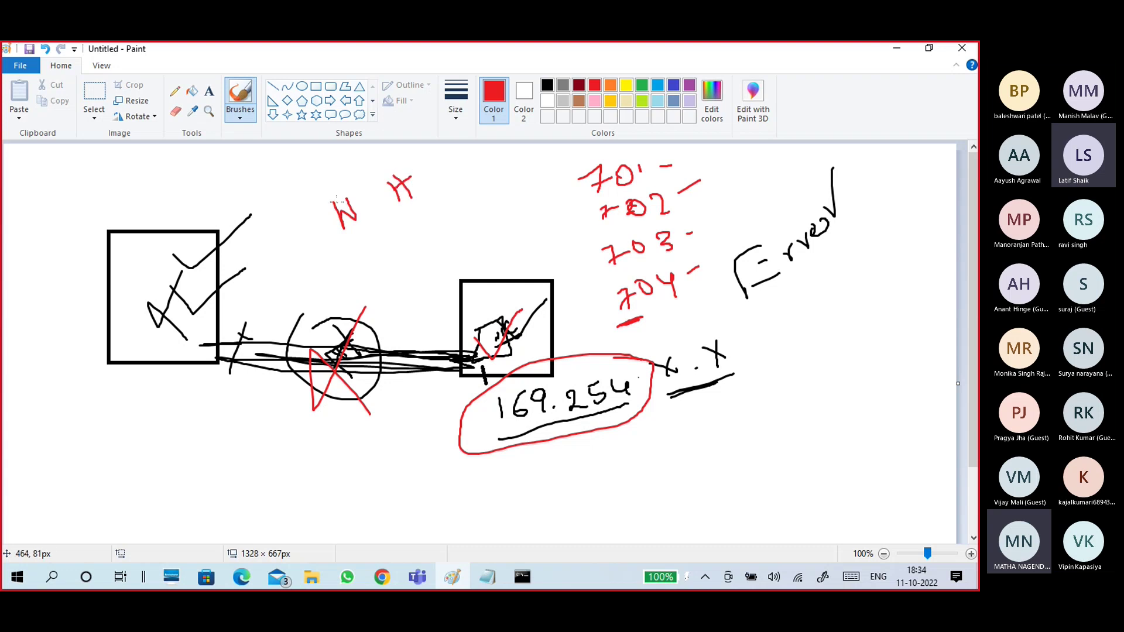
{"action": "mouse_move", "coordinate": [337, 200]}
{"action": "left_mouse_down"}
{"action": "mouse_move", "coordinate": [346, 239]}
{"action": "mouse_move", "coordinate": [339, 198]}
{"action": "mouse_move", "coordinate": [354, 220]}
{"action": "mouse_move", "coordinate": [354, 192]}
{"action": "left_mouse_up"}
{"action": "left_click_drag", "start_coordinate": [354, 250], "coordinate": [367, 238]}
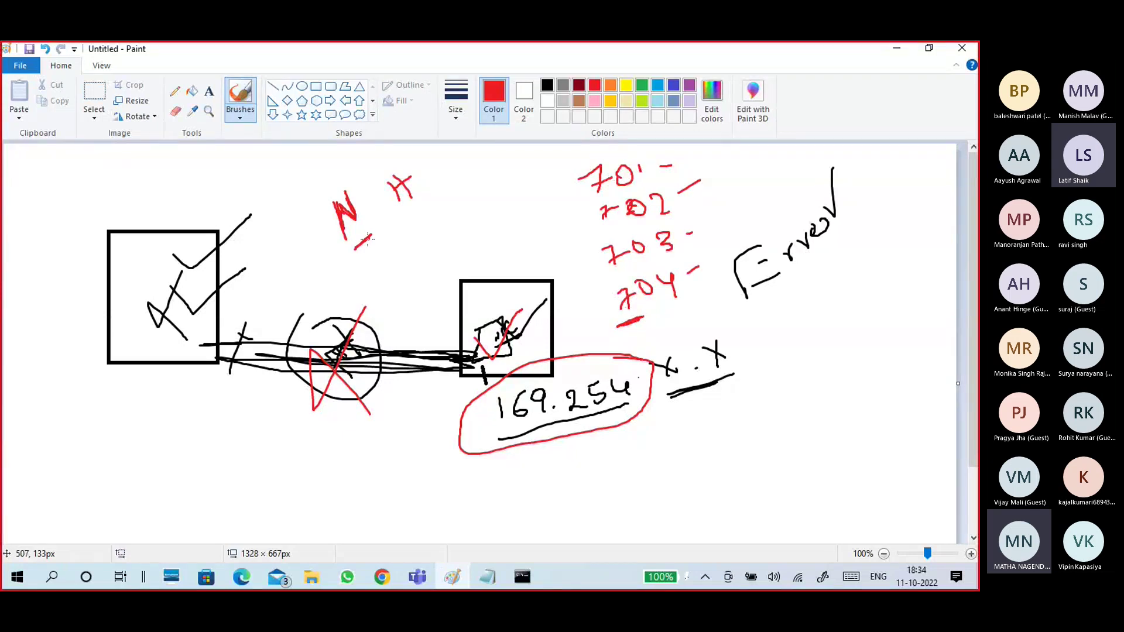
{"action": "left_click_drag", "start_coordinate": [661, 303], "coordinate": [684, 297]}
{"action": "left_click_drag", "start_coordinate": [392, 218], "coordinate": [425, 202]}
{"action": "mouse_move", "coordinate": [353, 168]}
{"action": "left_mouse_down"}
{"action": "mouse_move", "coordinate": [421, 334]}
{"action": "mouse_move", "coordinate": [409, 326]}
{"action": "mouse_move", "coordinate": [433, 316]}
{"action": "left_mouse_up"}
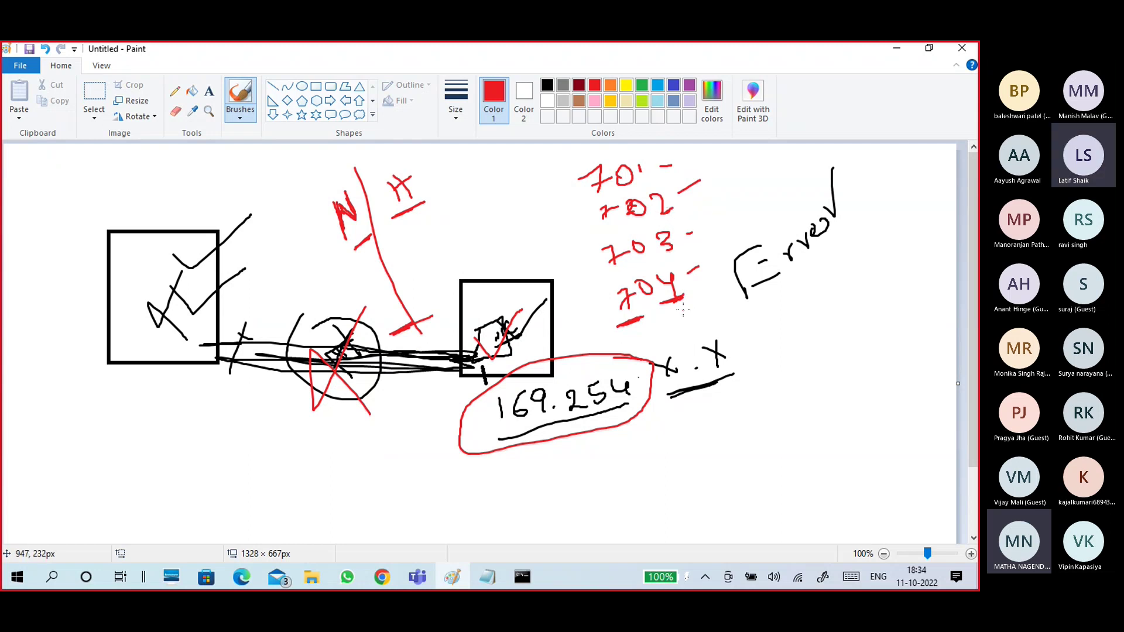
{"action": "left_click_drag", "start_coordinate": [687, 306], "coordinate": [683, 324]}
{"action": "left_click_drag", "start_coordinate": [689, 304], "coordinate": [699, 299]}
Step: Minimize Paint, scroll the Teams chat to the IPv4/IPv6 question, and nudge the meeting window left
{"action": "left_click", "coordinate": [896, 50]}
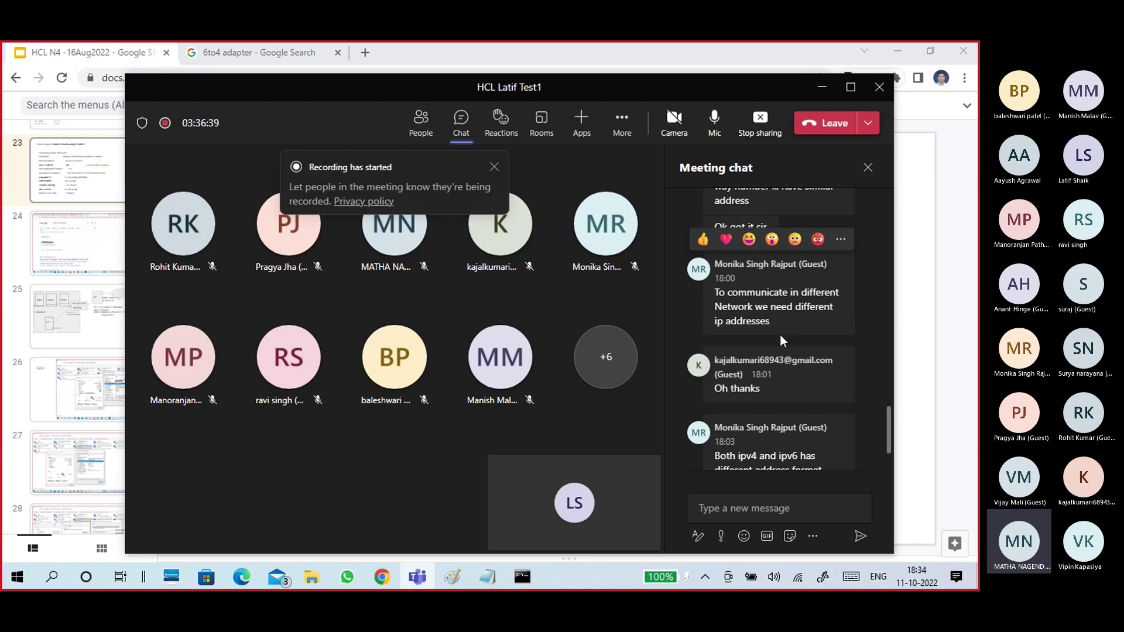
{"action": "scroll", "coordinate": [771, 398], "scroll_direction": "down", "scroll_amount": 1}
{"action": "mouse_move", "coordinate": [772, 394]}
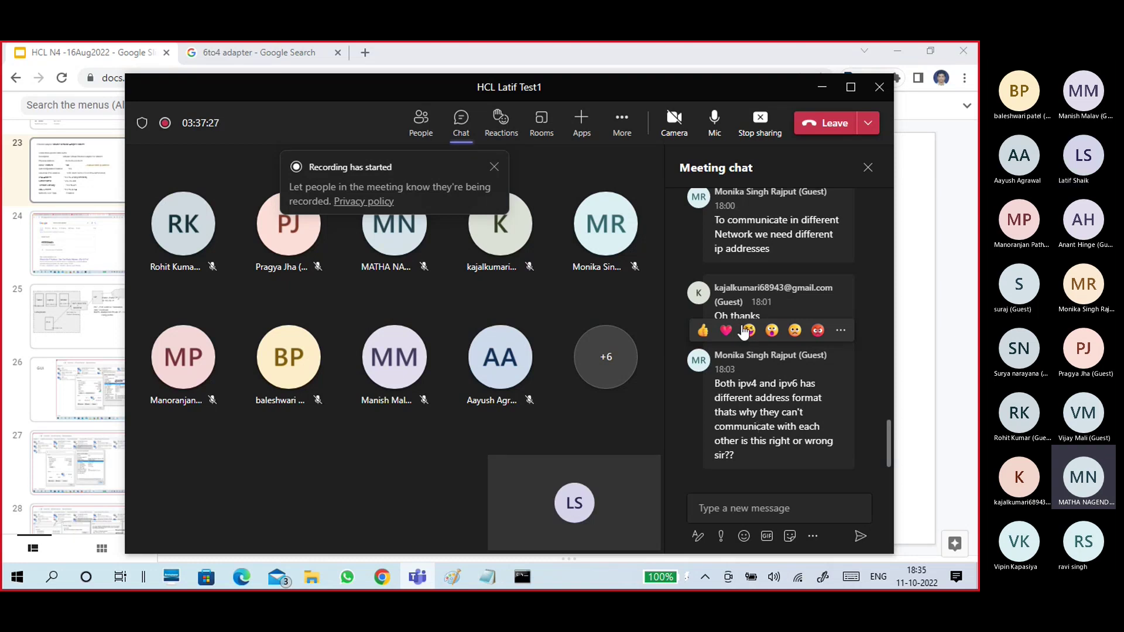
{"action": "left_click_drag", "start_coordinate": [616, 89], "coordinate": [594, 83]}
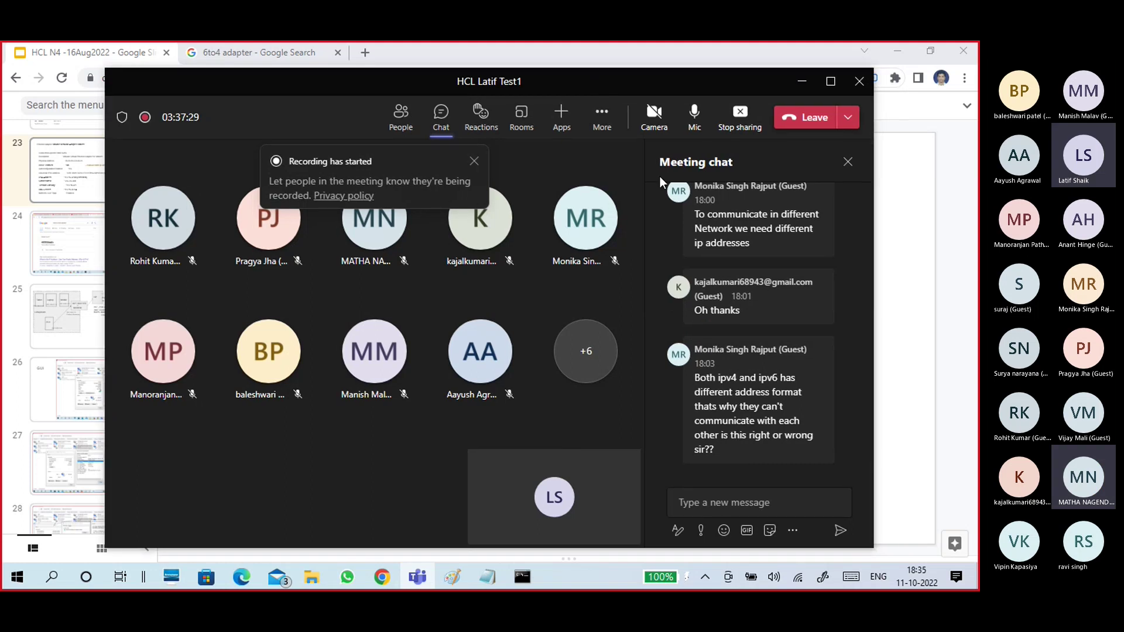